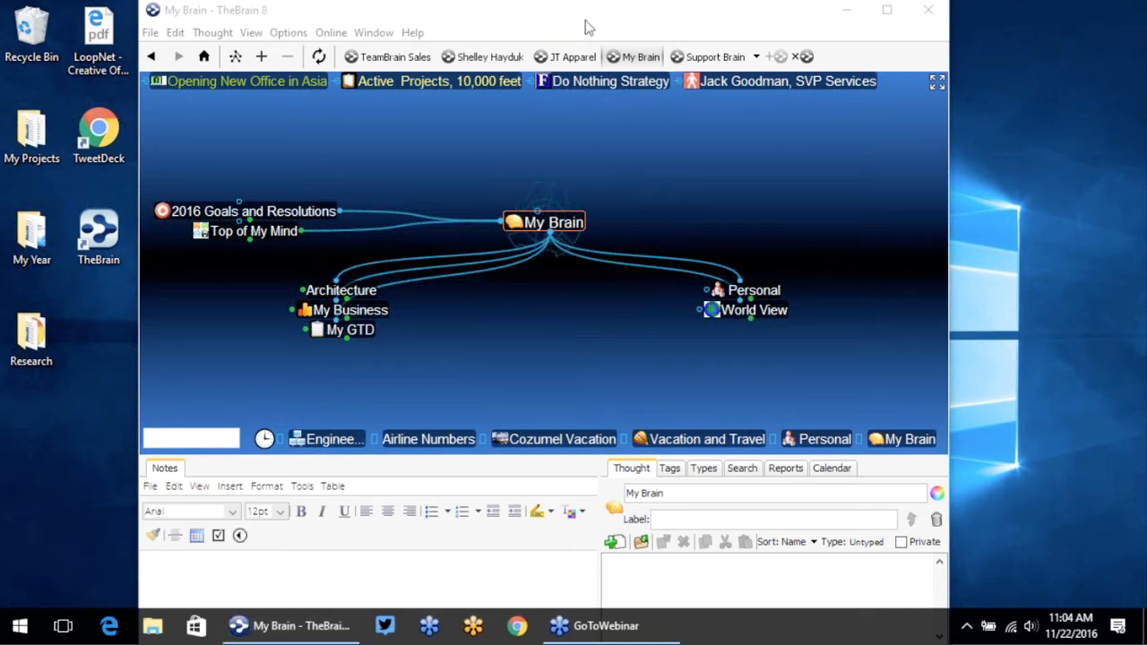
Look over the template options offered for a new brain and close the dialog without creating one
drag(466, 18, 437, 19)
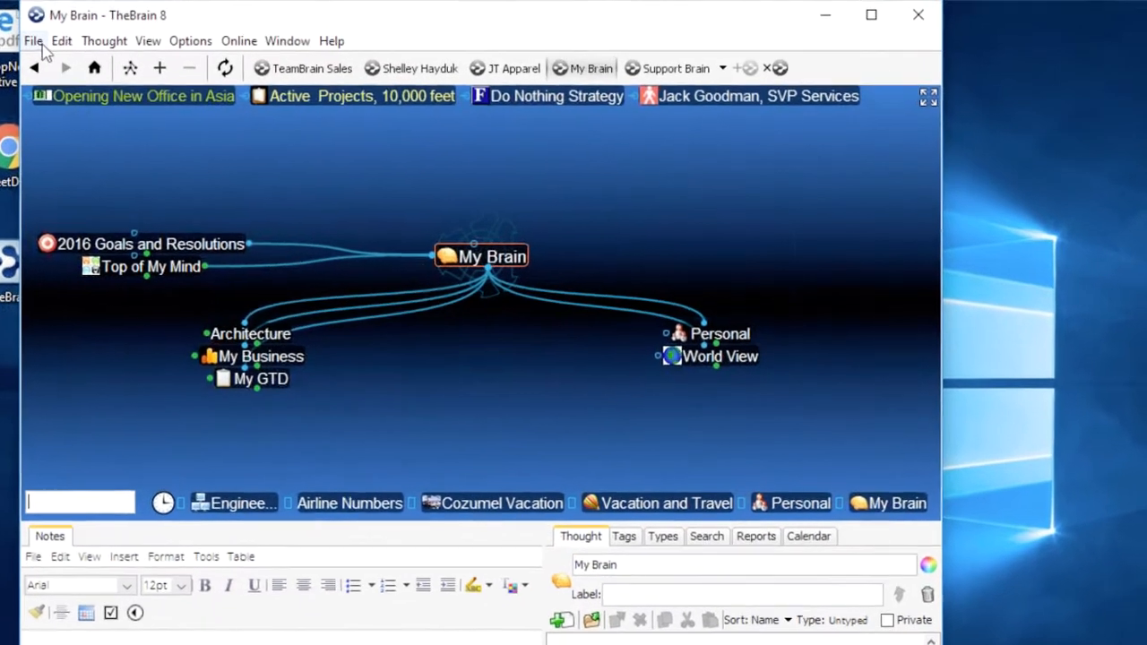
click(41, 46)
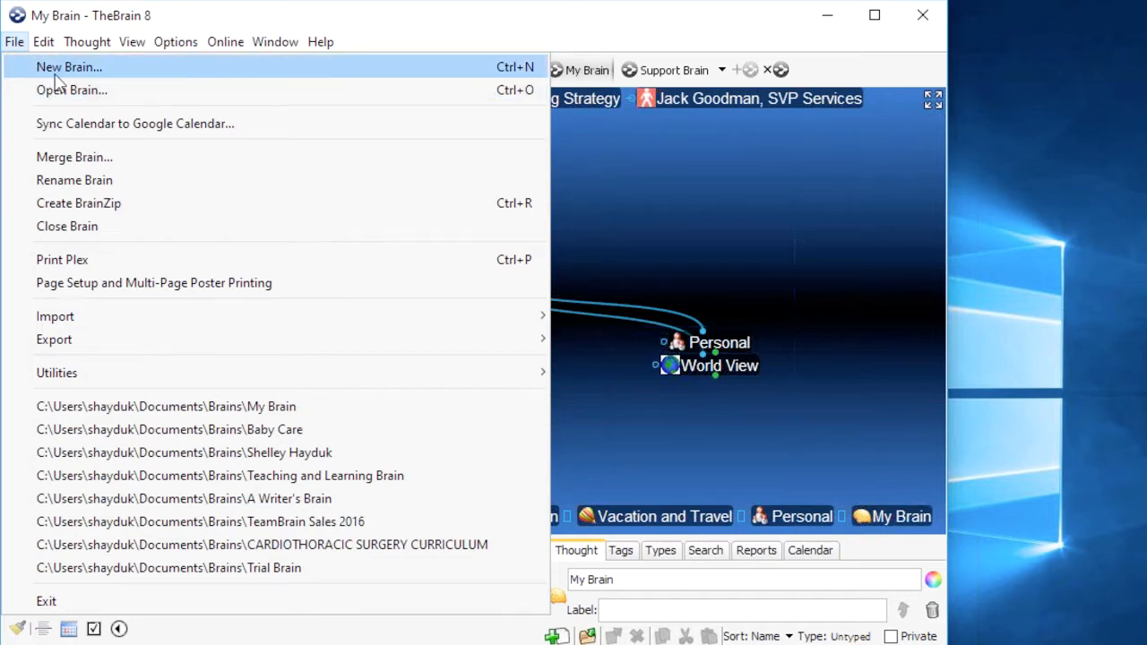
click(50, 67)
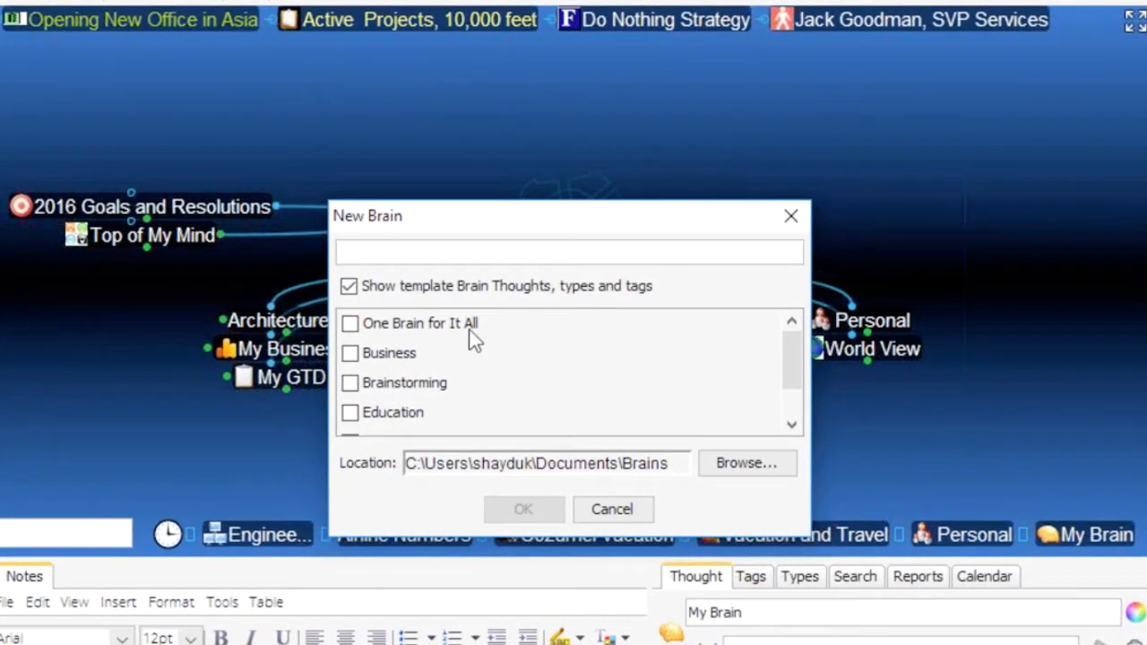
click(790, 219)
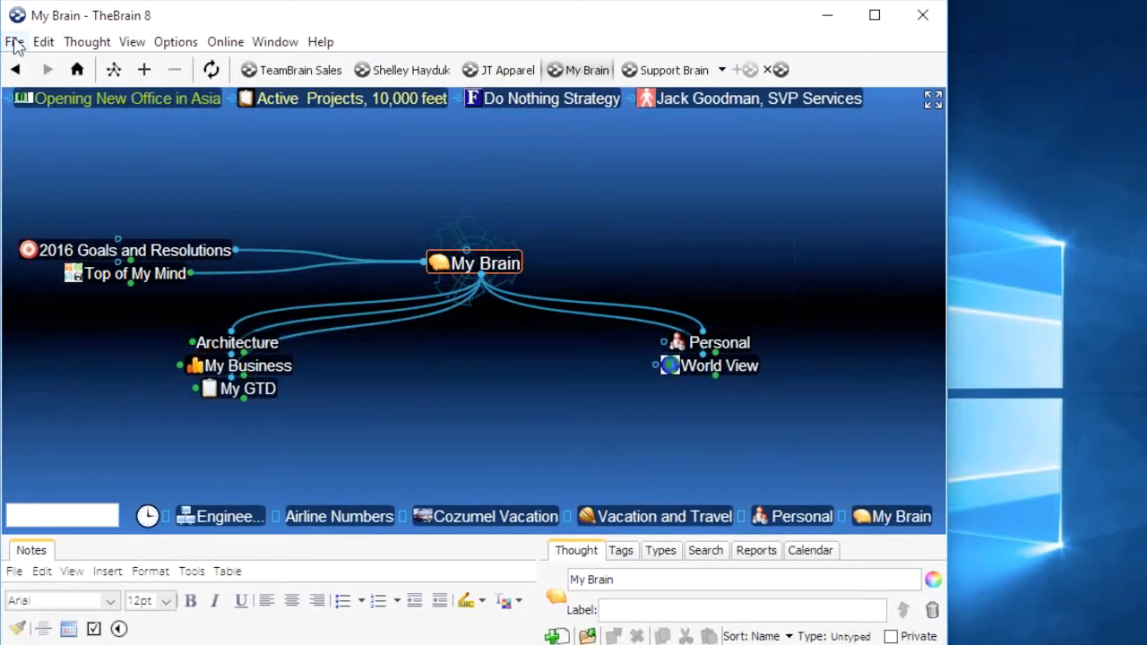
Look over the file formats and sources available for importing into the brain
click(12, 40)
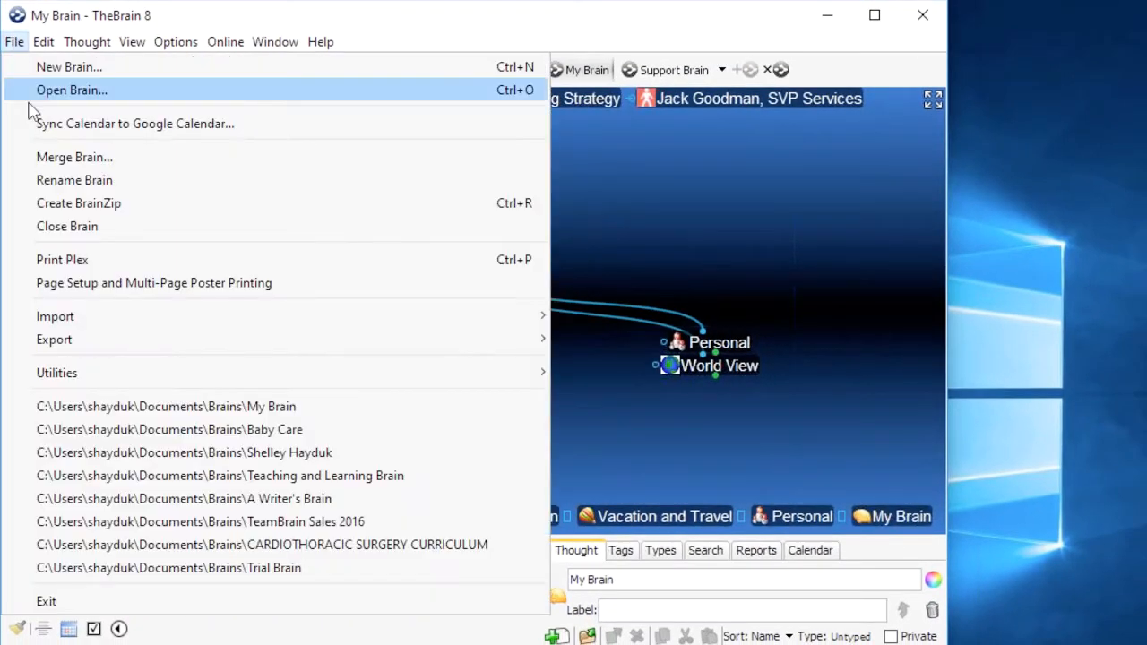
mouse_move(53, 319)
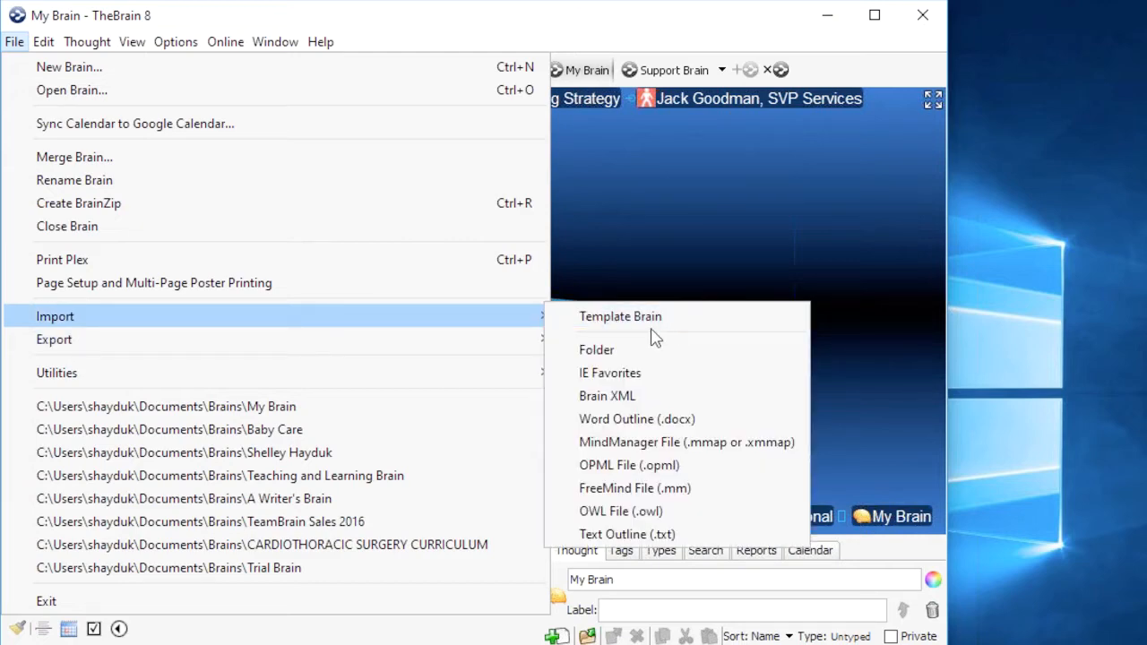
click(750, 253)
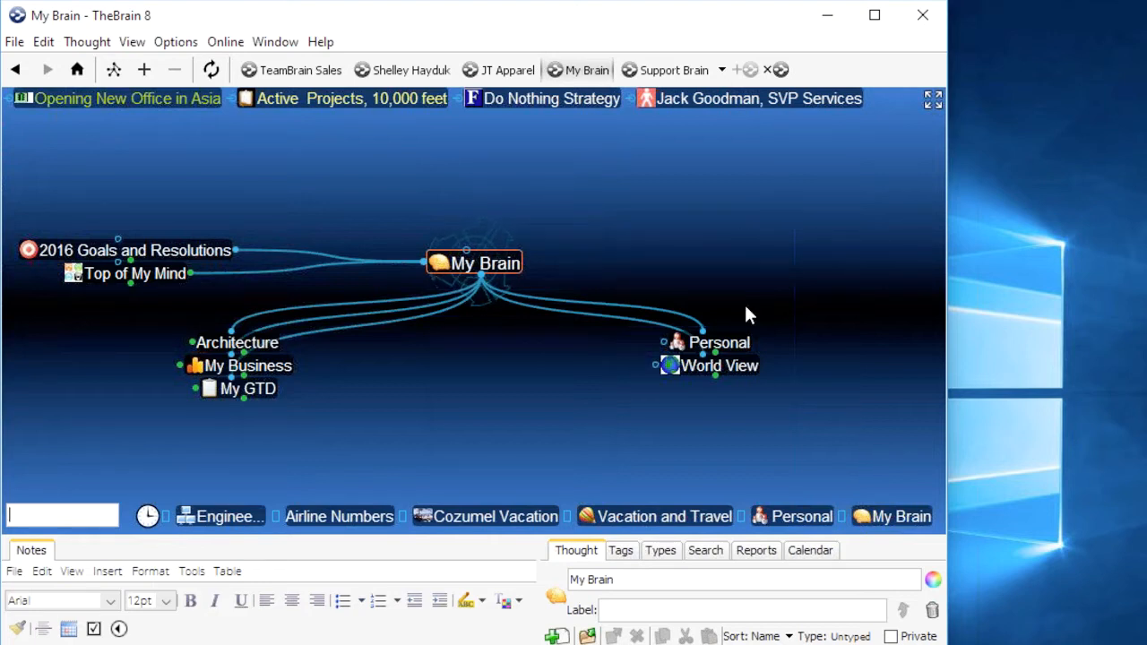
Navigate from My Brain through Personal and Vacation and Travel to the Diving thought
click(718, 339)
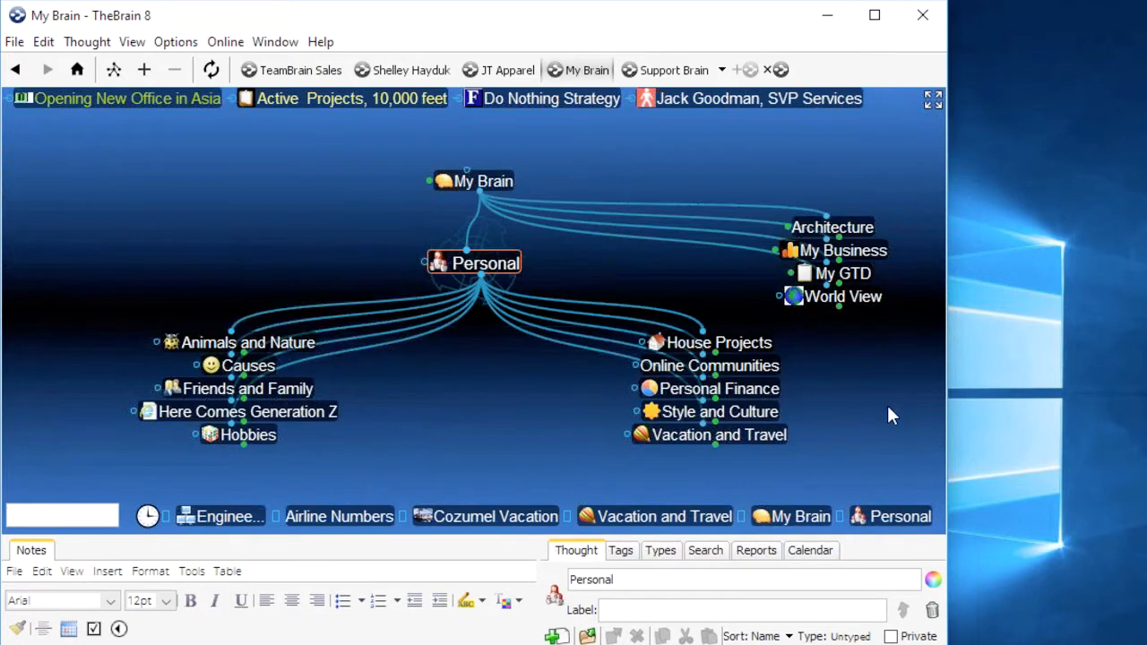
click(753, 437)
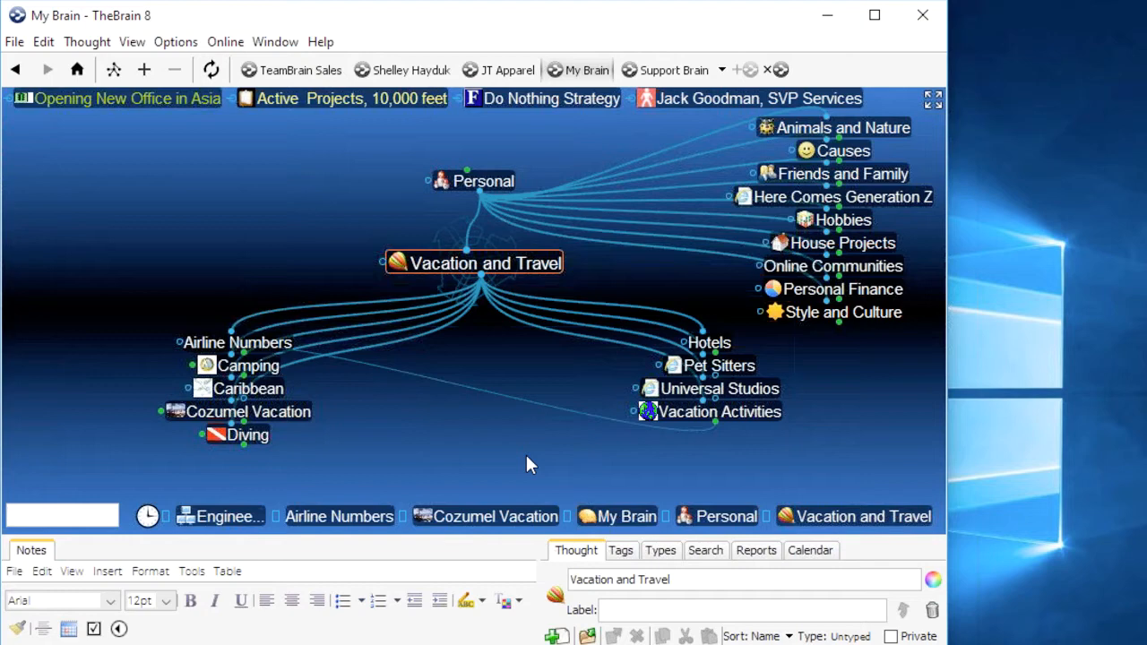
click(249, 438)
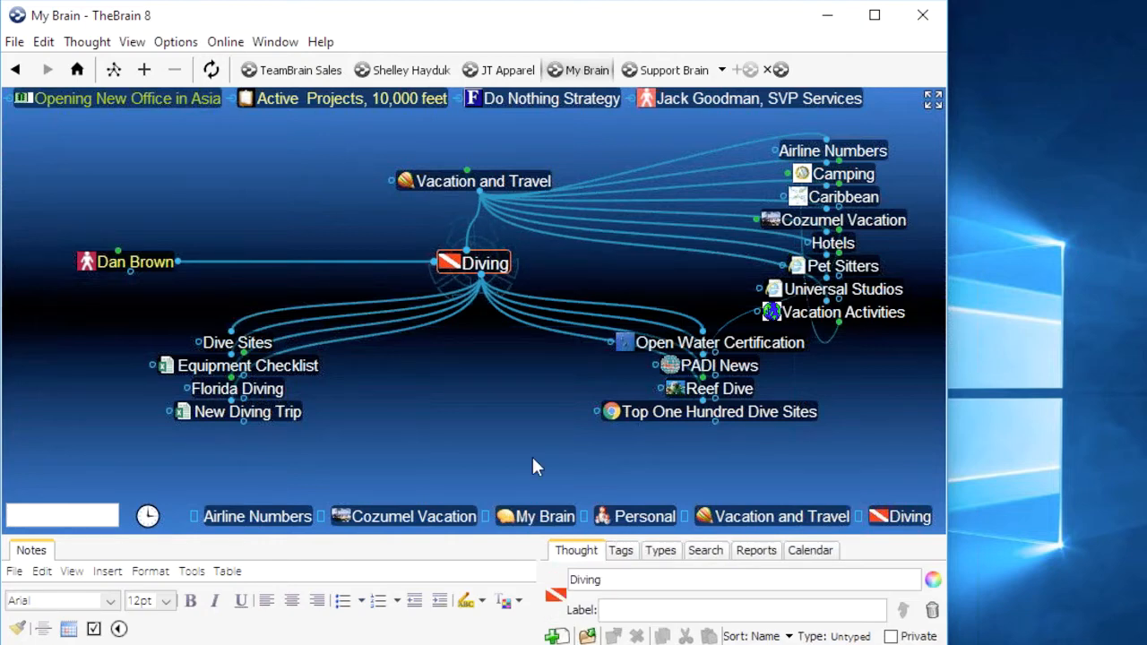
View the Equipment Checklist attachment and the PADI eLearning page linked under Diving, and close the web page
click(166, 370)
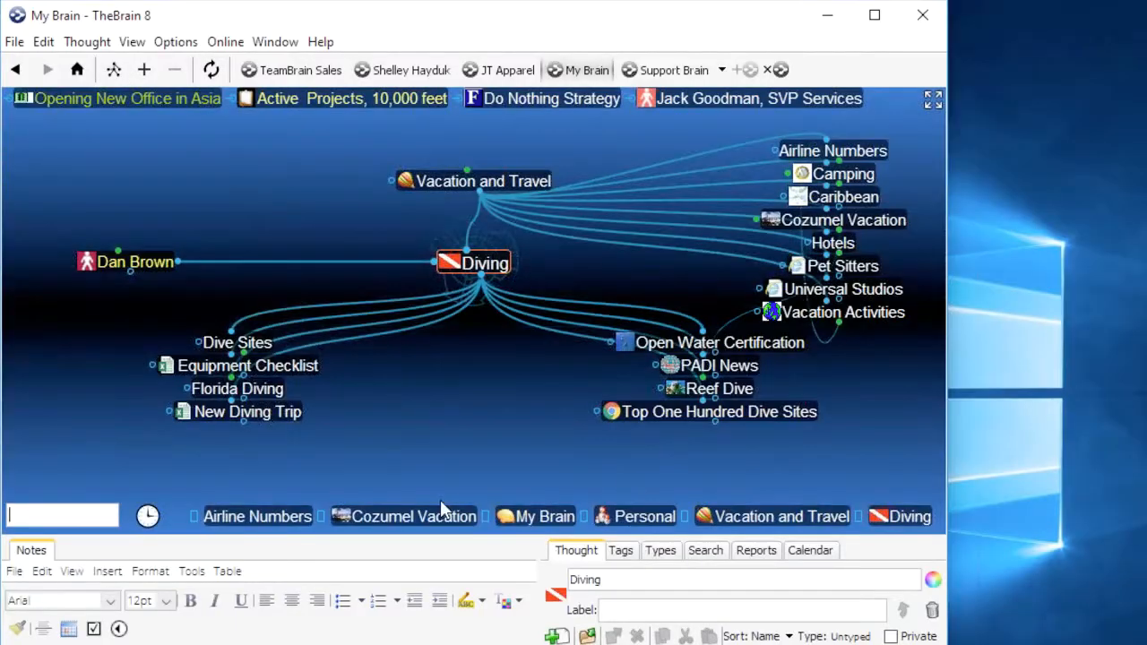
mouse_move(704, 375)
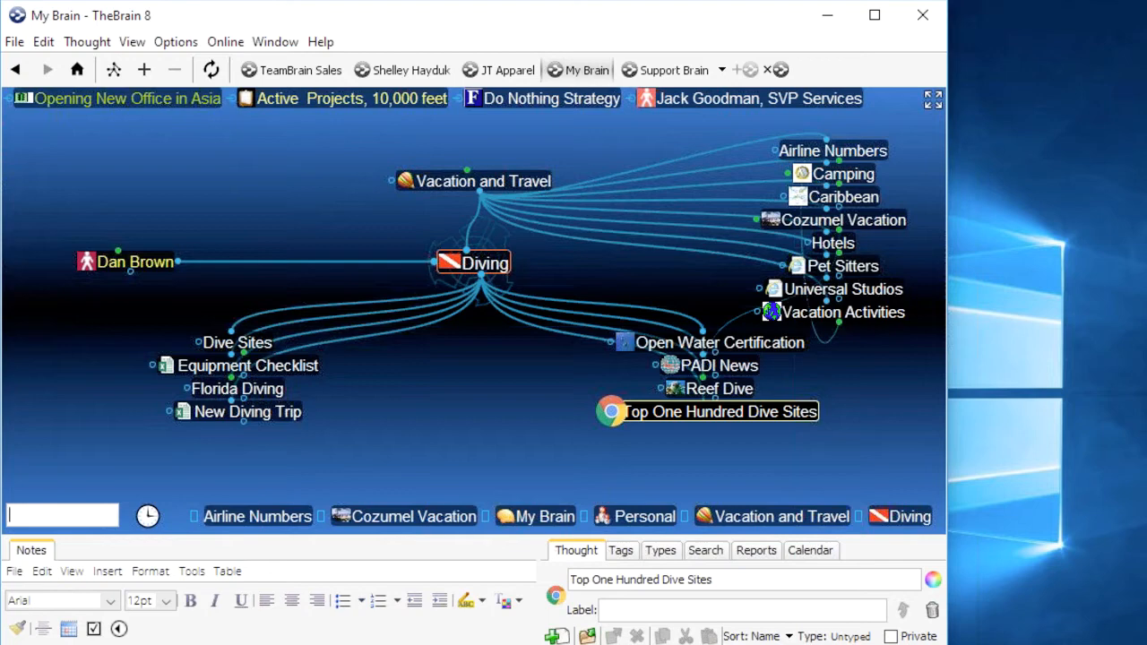
click(672, 366)
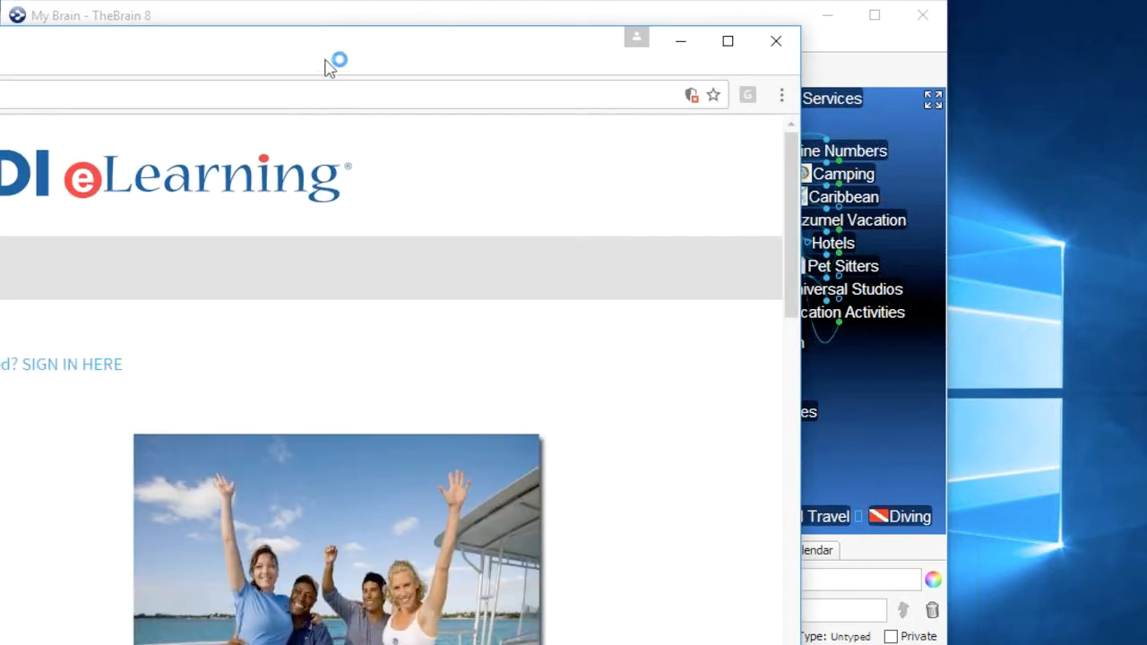
drag(327, 67, 744, 149)
drag(875, 149, 658, 135)
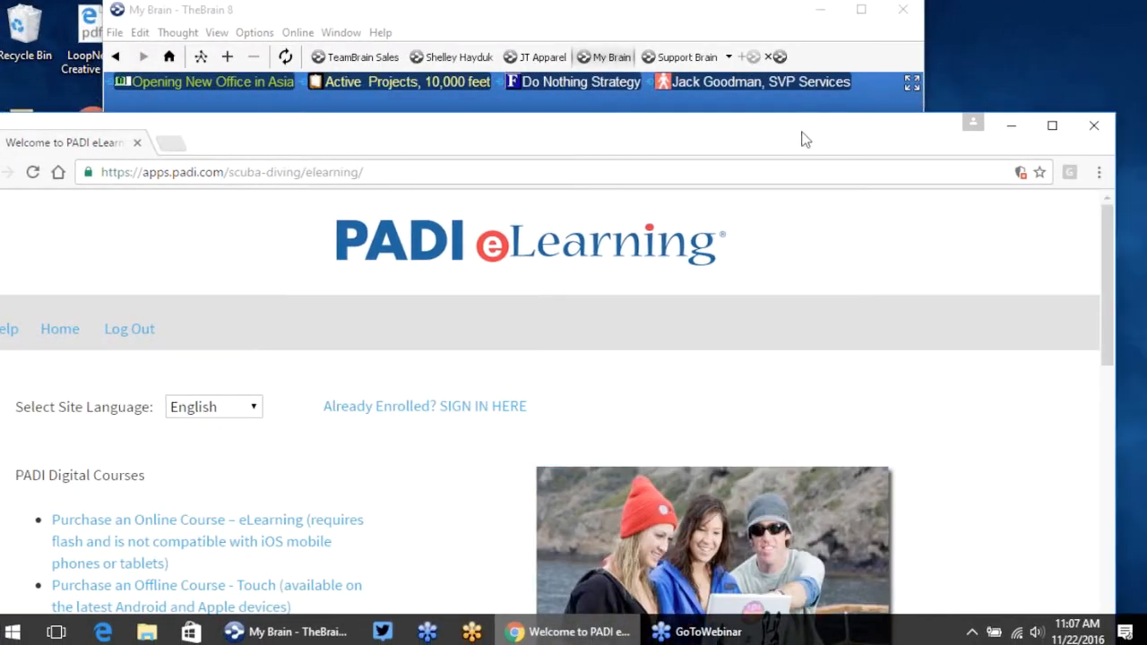
drag(935, 256, 768, 255)
drag(268, 130, 521, 133)
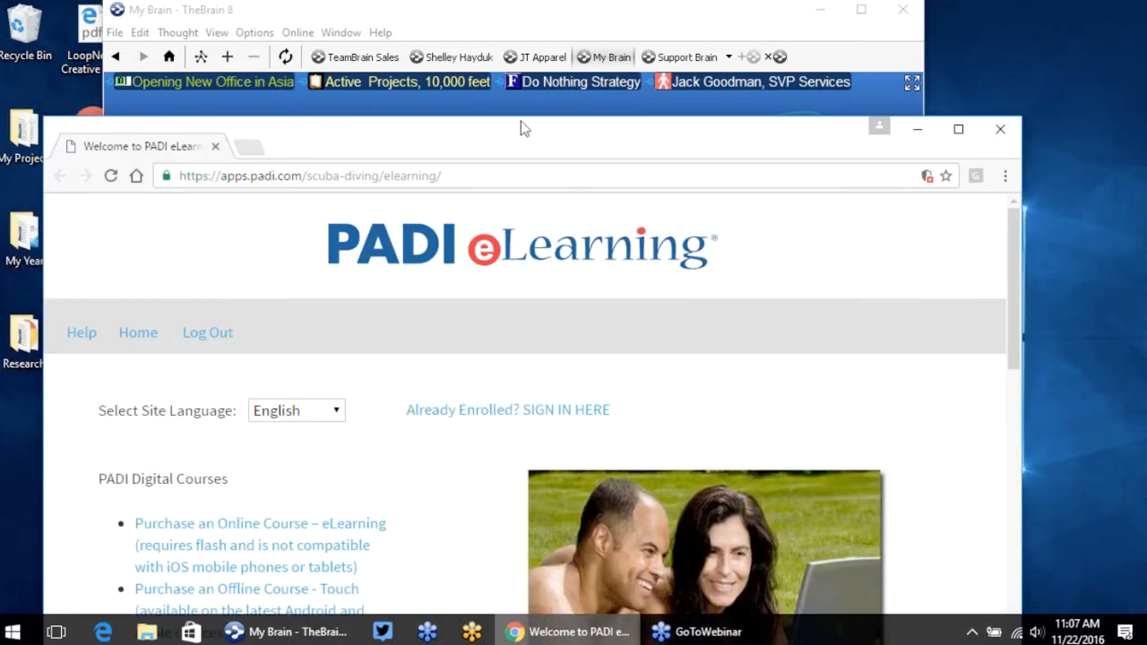
drag(521, 122, 555, 401)
click(1032, 383)
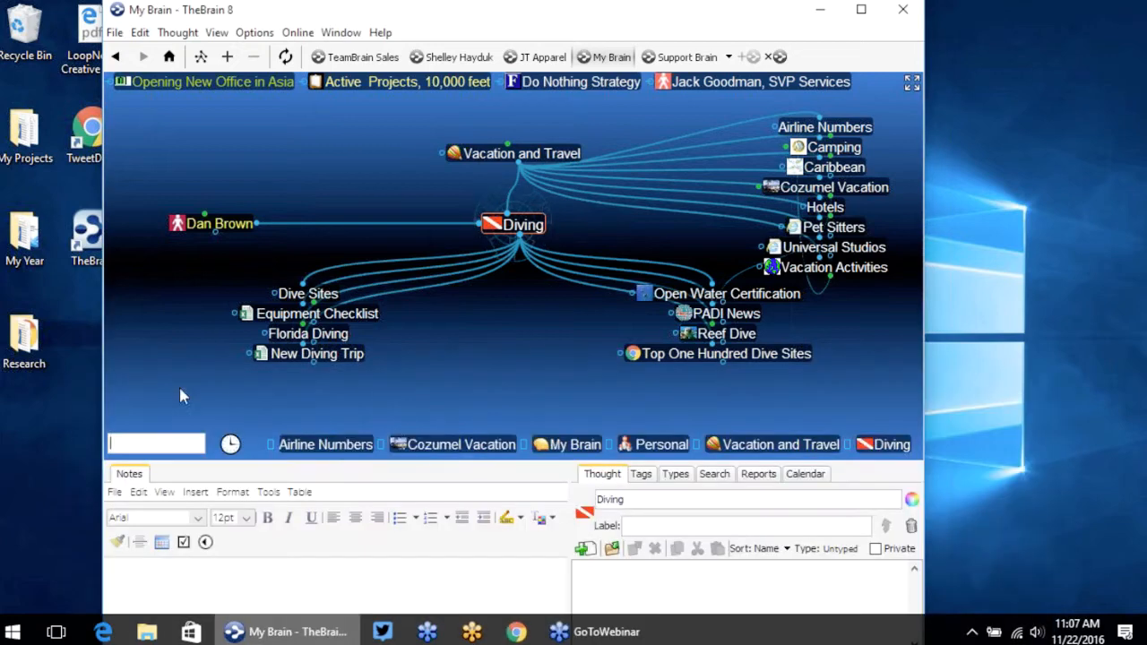
Activate the Equipment Checklist thought, enlarge its notes area, and write "Bring my dive cap and snorkle mask"
click(330, 315)
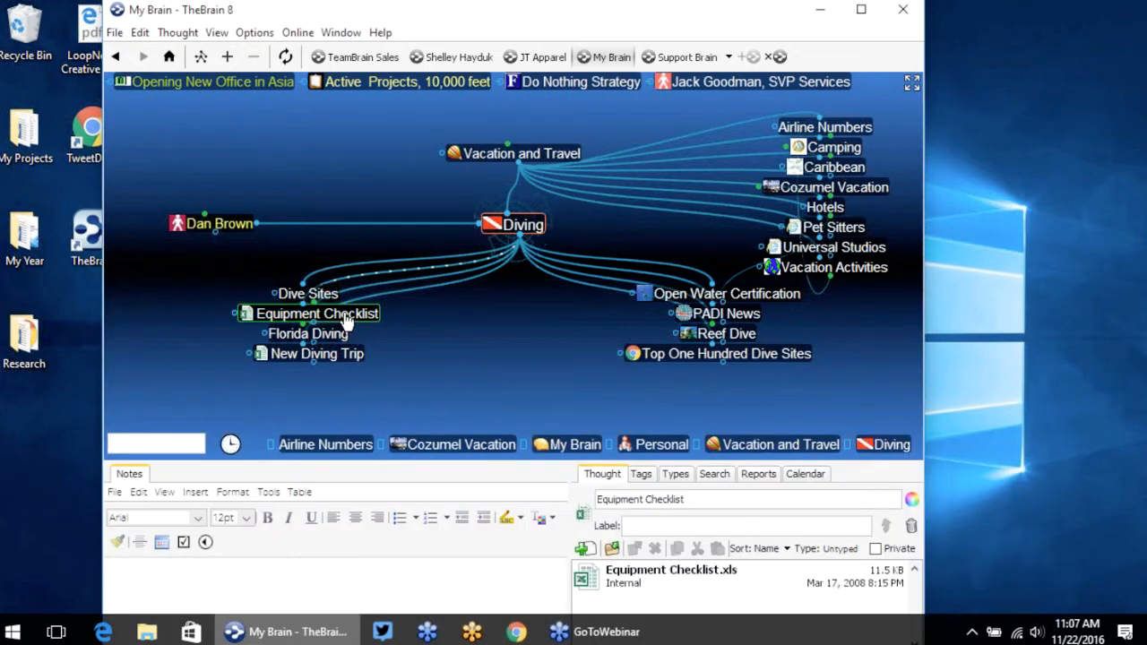
drag(470, 461, 474, 403)
click(365, 539)
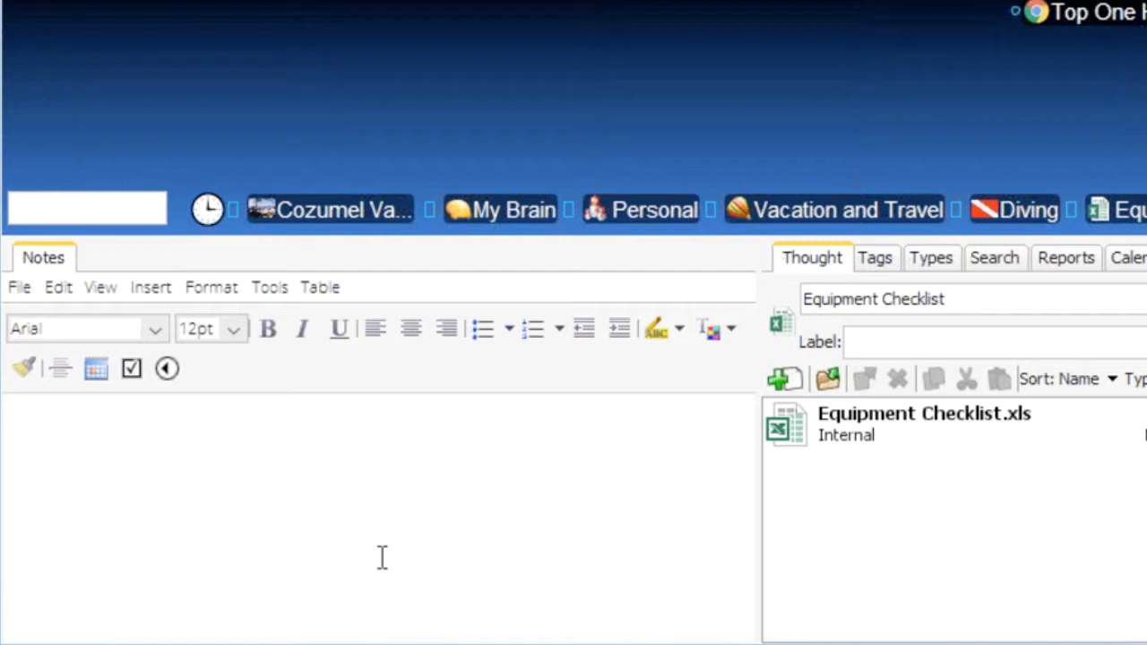
text(Bring my)
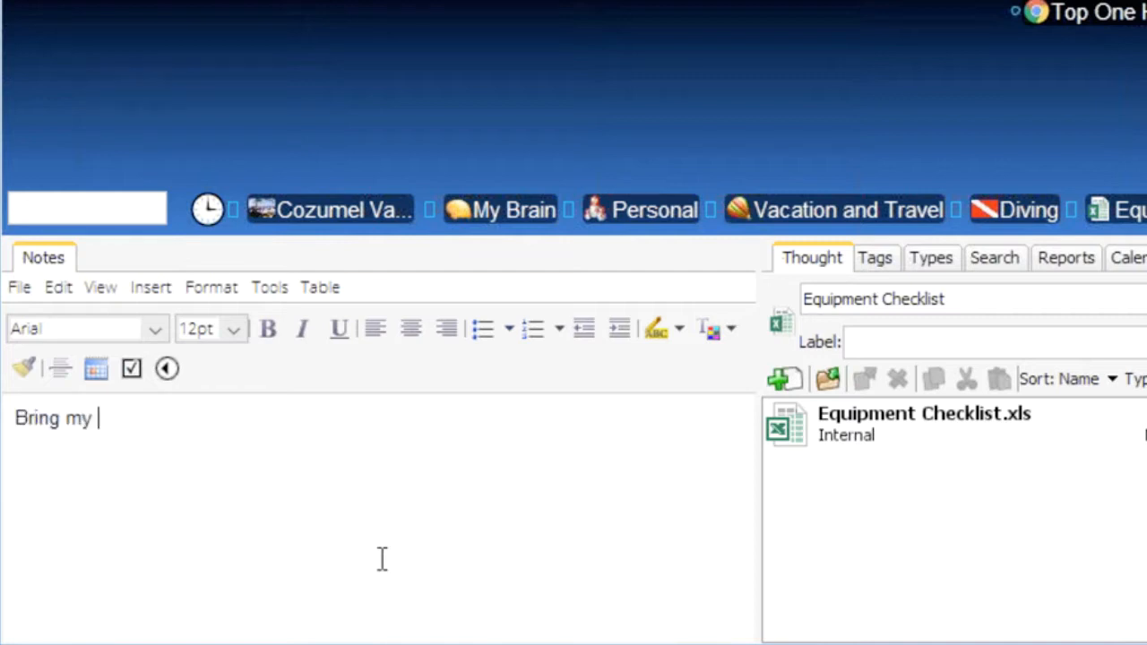
text( dive cap)
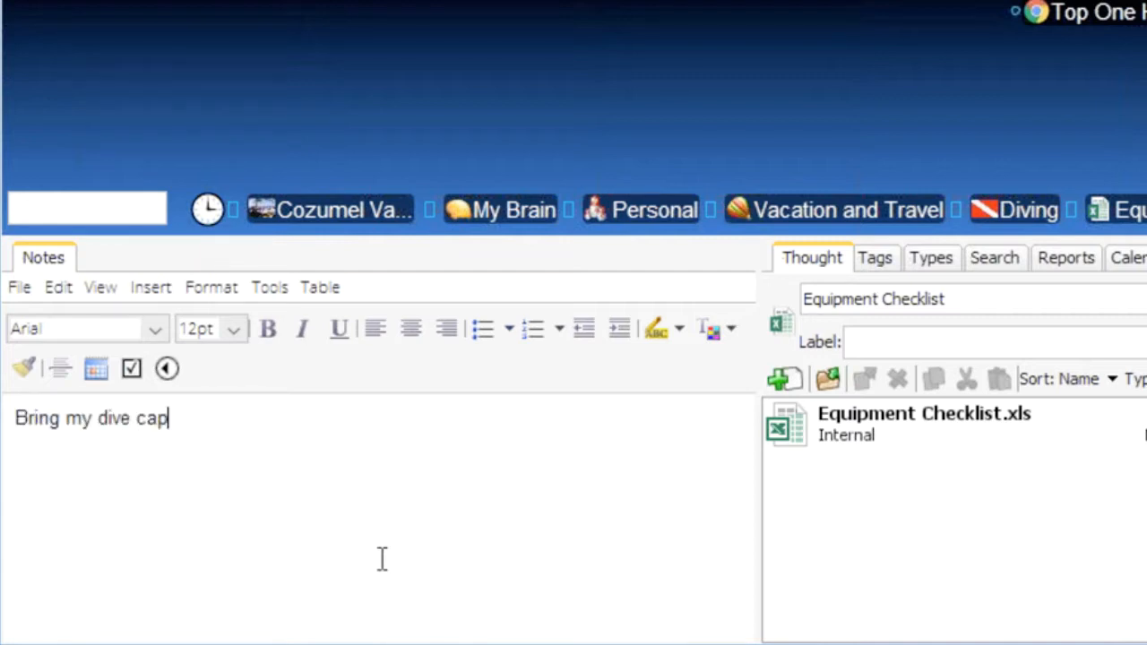
text( and snor)
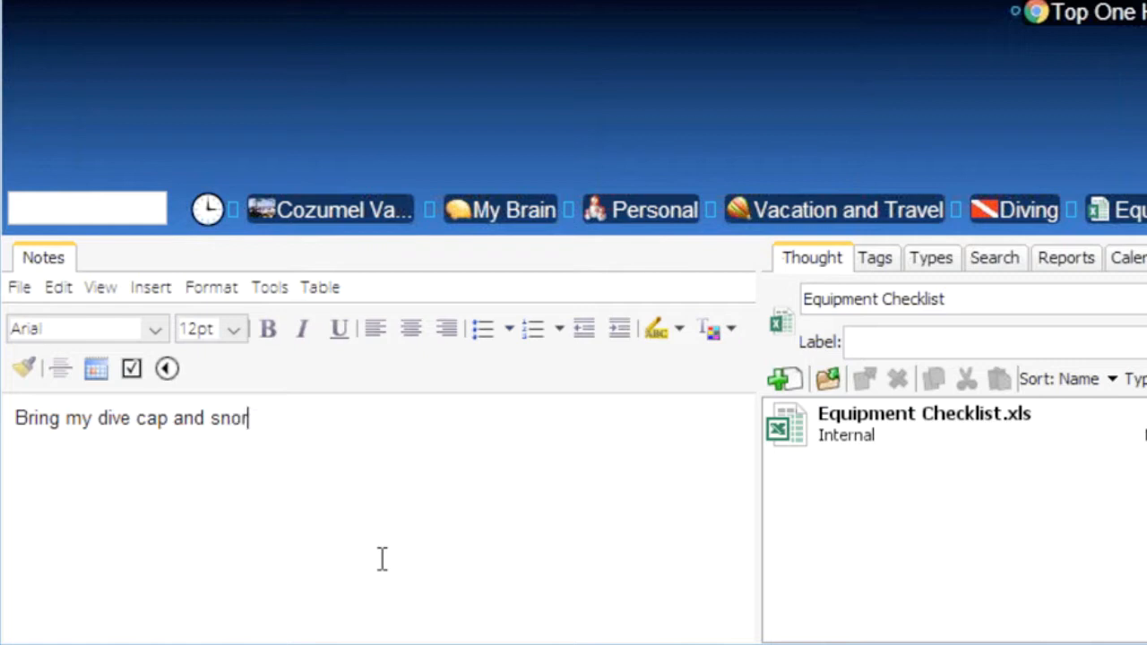
text(kle ma)
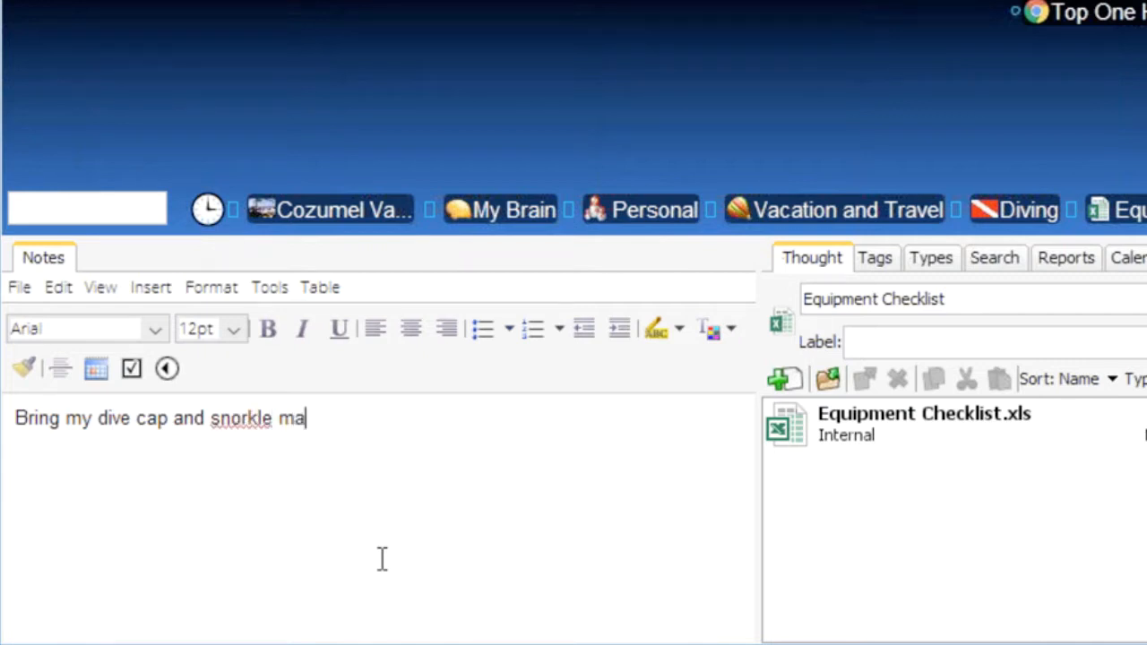
text(sk)
Correct the misspelled "snorkle" to "snorkel" in the note using the suggested spelling
right_click(254, 427)
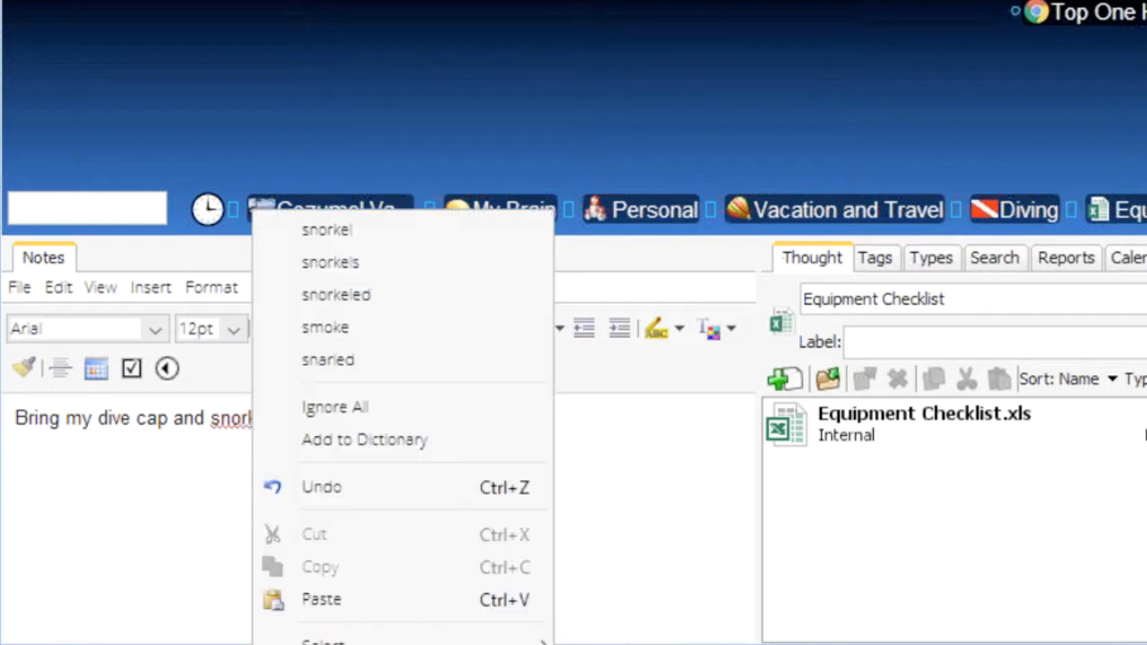
click(352, 237)
click(374, 437)
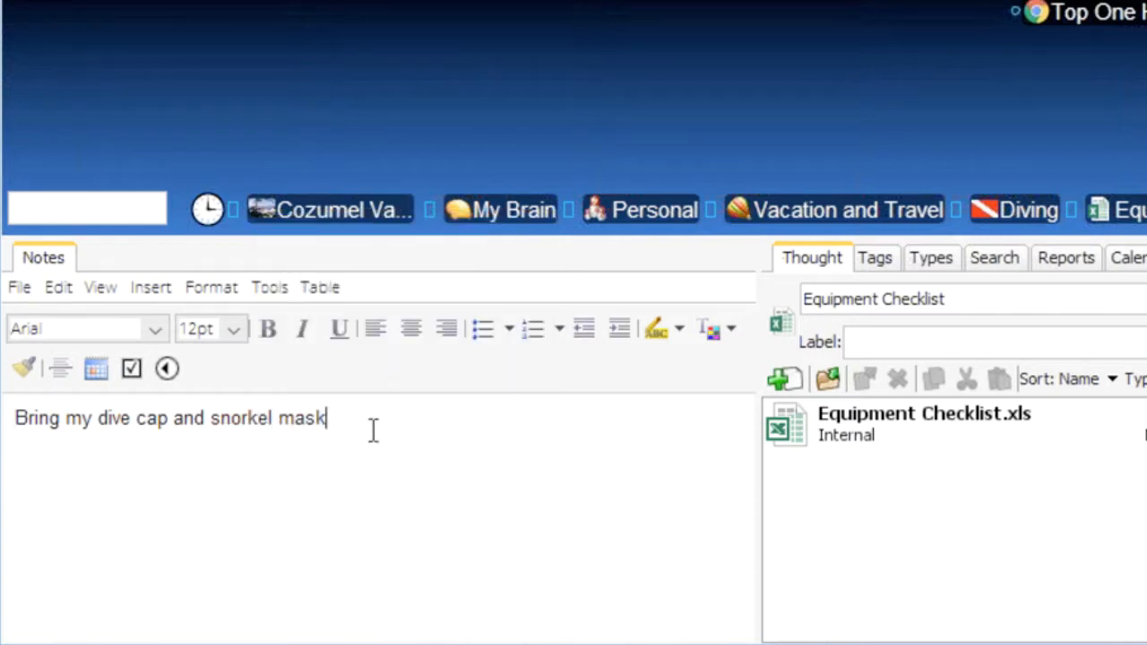
Add a second line "Get large fins for rough water" to the Equipment Checklist note
key(Return)
text(Get lar)
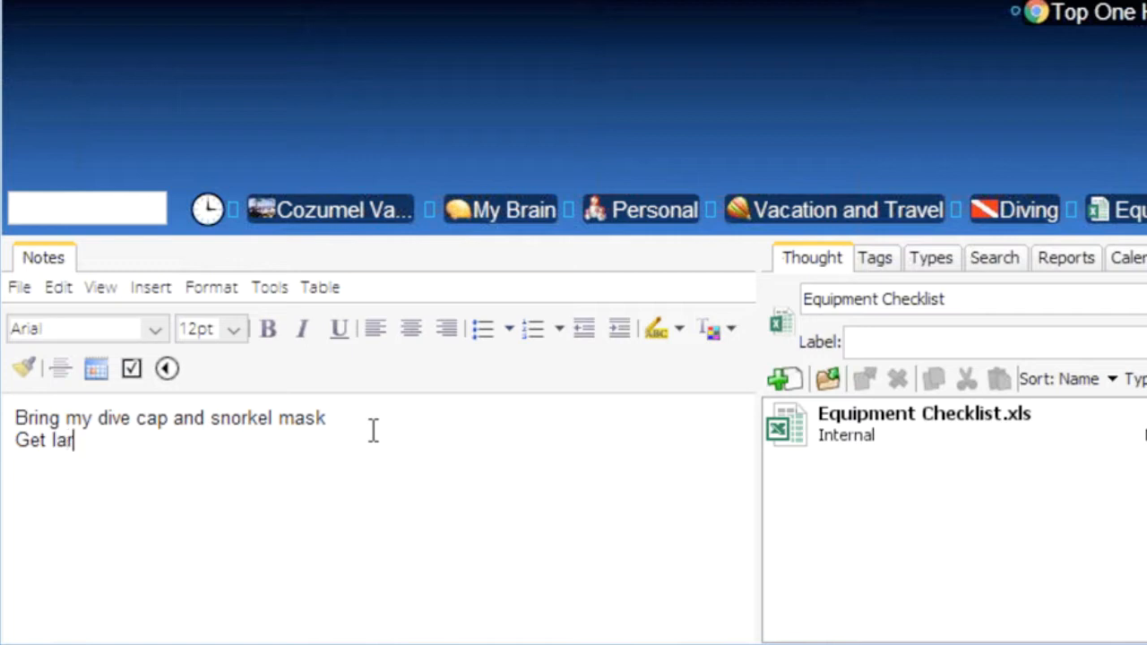
text(ge din)
key(BackSpace)
key(BackSpace)
text(fins for turb)
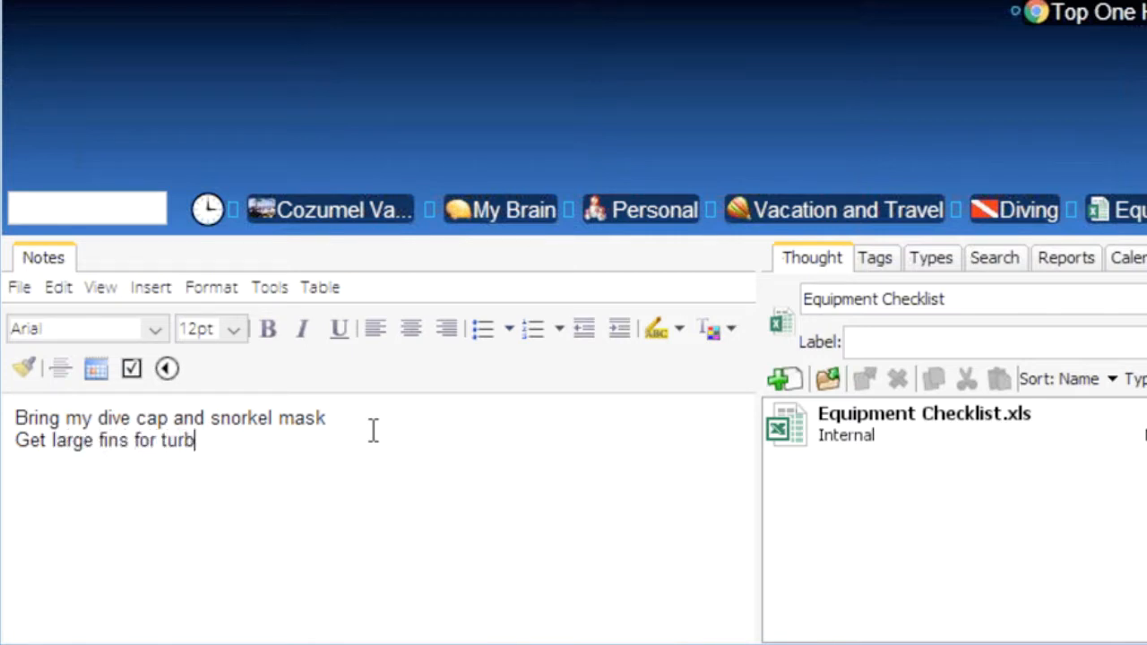
key(BackSpace)
key(BackSpace)
key(BackSpace)
text(rough water)
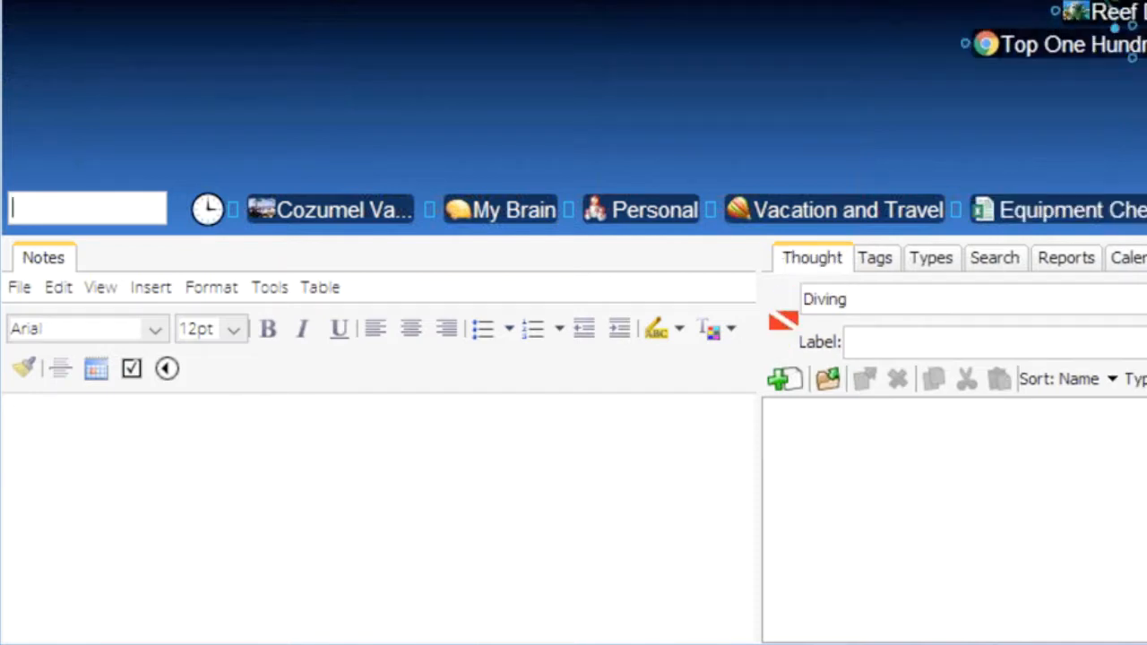
Enlarge the thought map again, create a child thought "US Virgin Islands" under Diving, and make it the active thought
drag(654, 238, 653, 355)
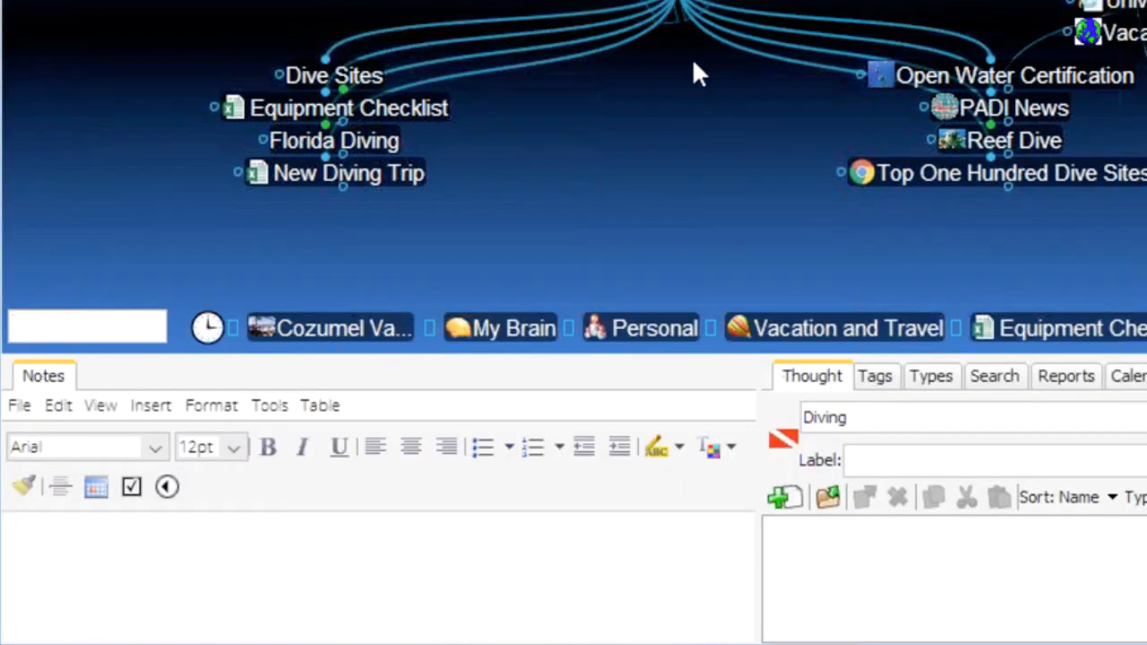
drag(678, 7, 687, 182)
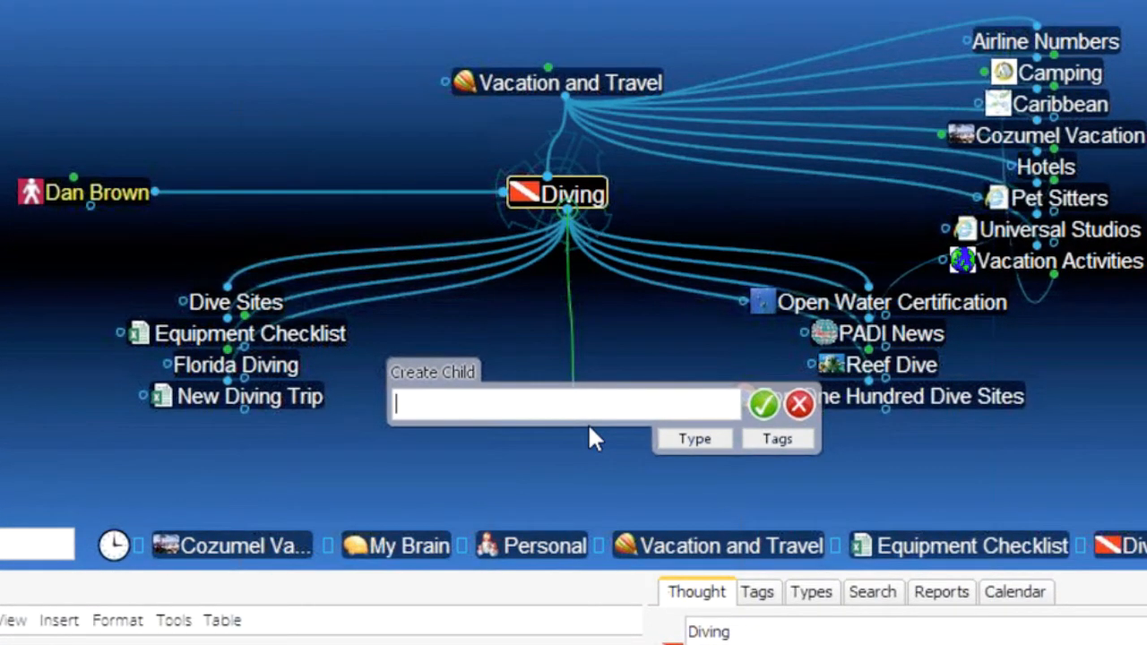
text(US)
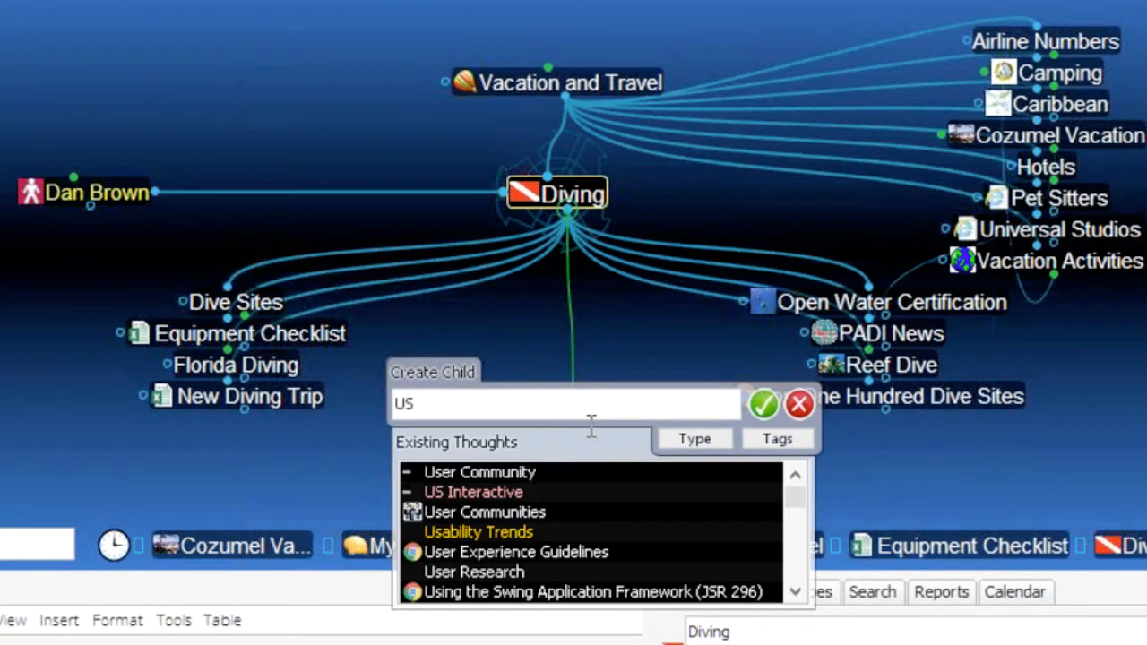
text( Virgin Lis)
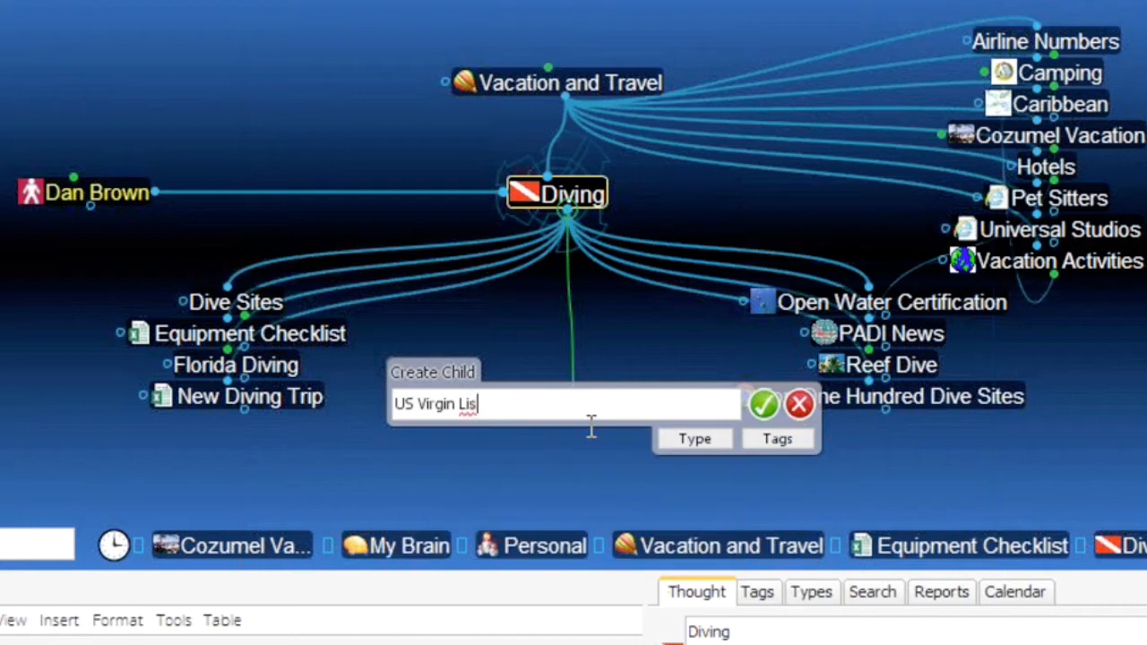
key(BackSpace)
key(BackSpace)
key(BackSpace)
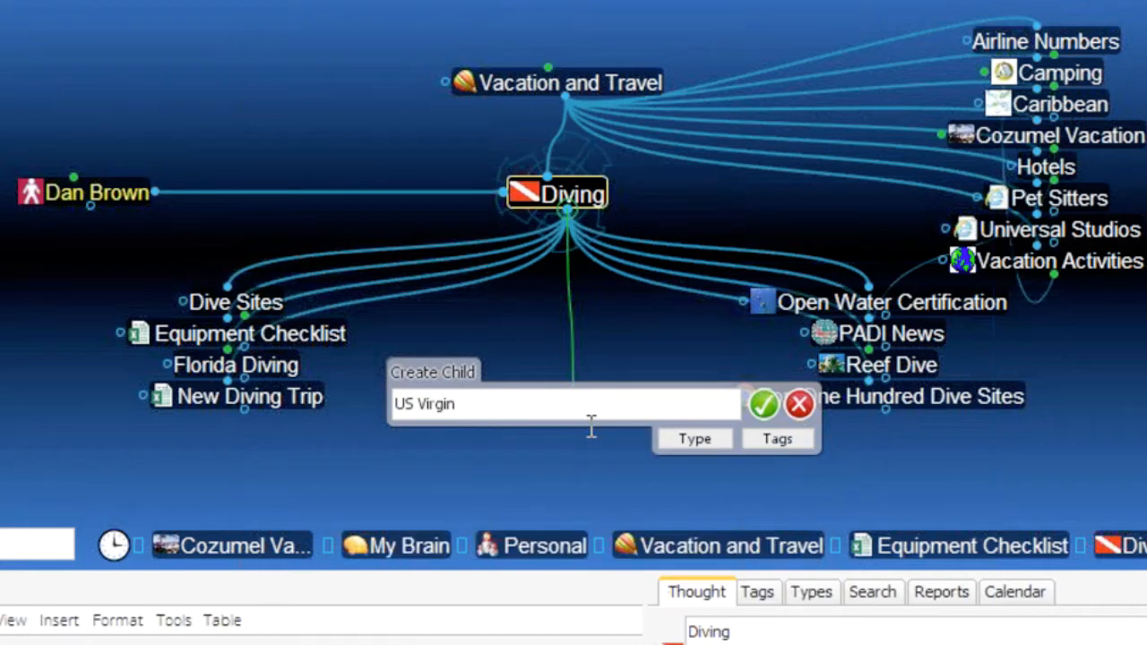
text(Islands)
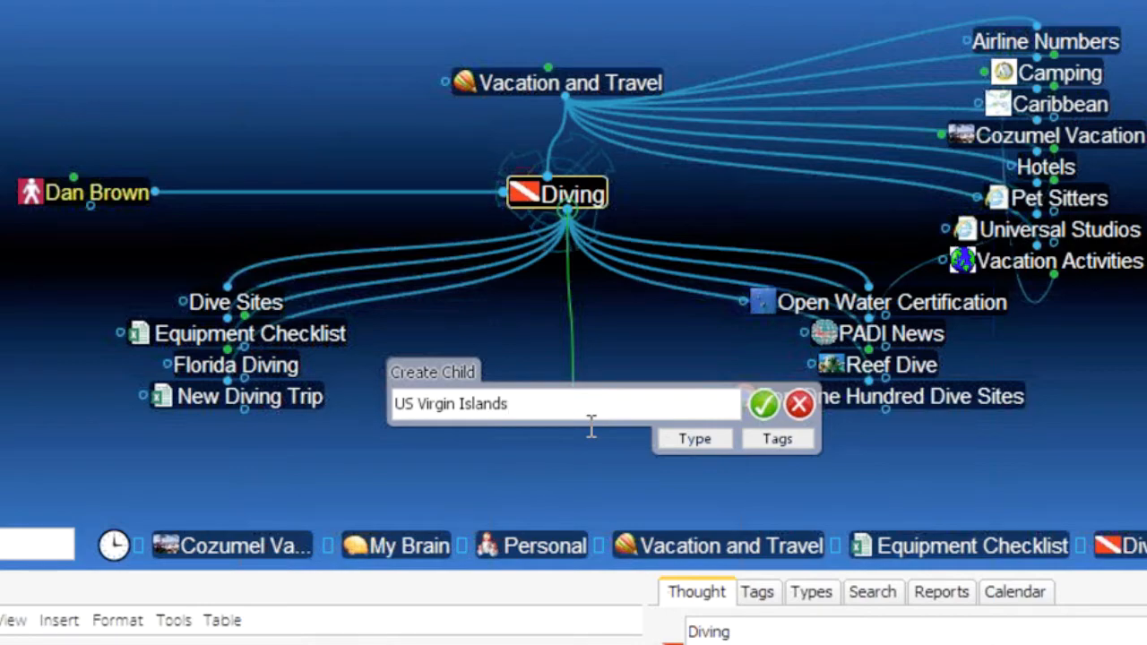
click(762, 405)
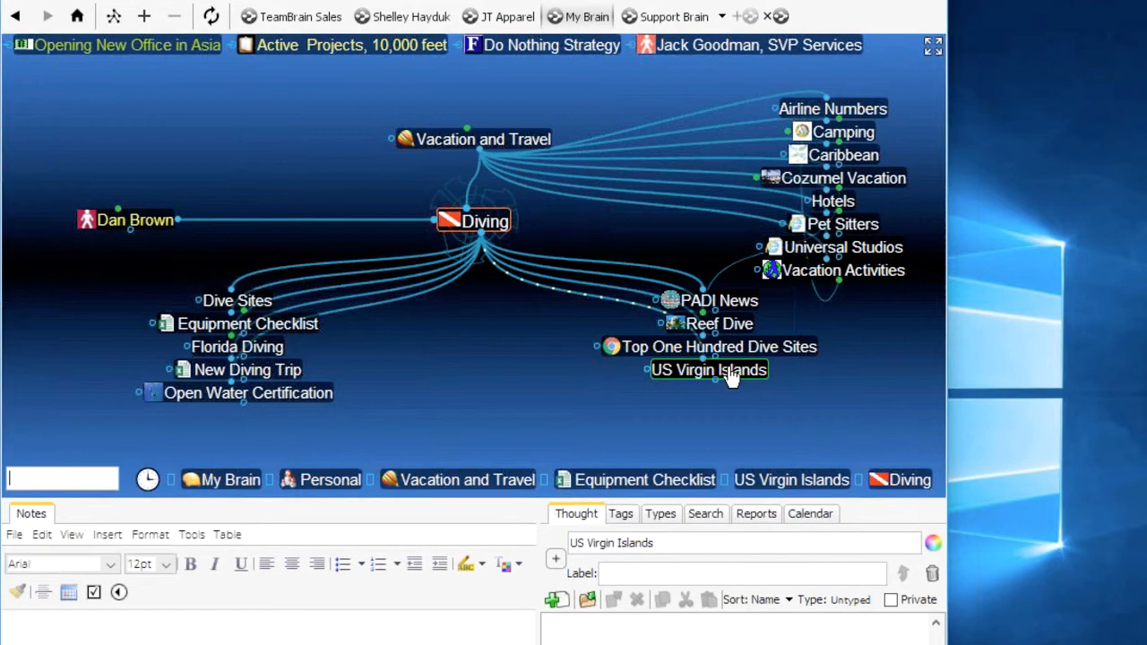
click(832, 388)
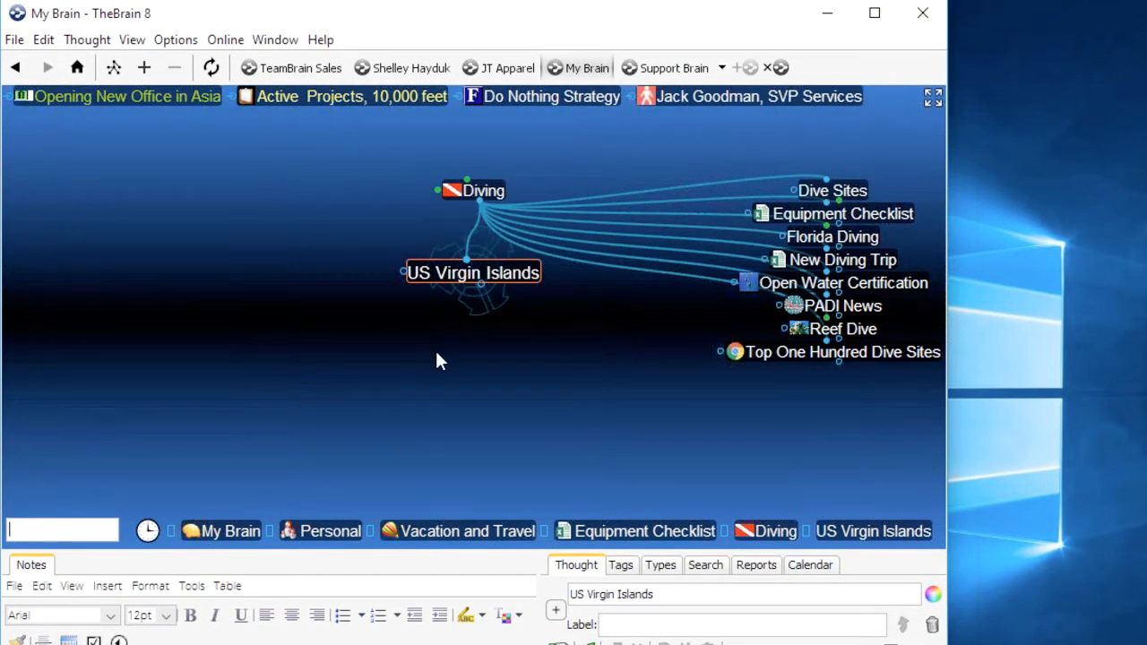
Run a Google web search for "US Virgin Islands" from the active thought
click(175, 40)
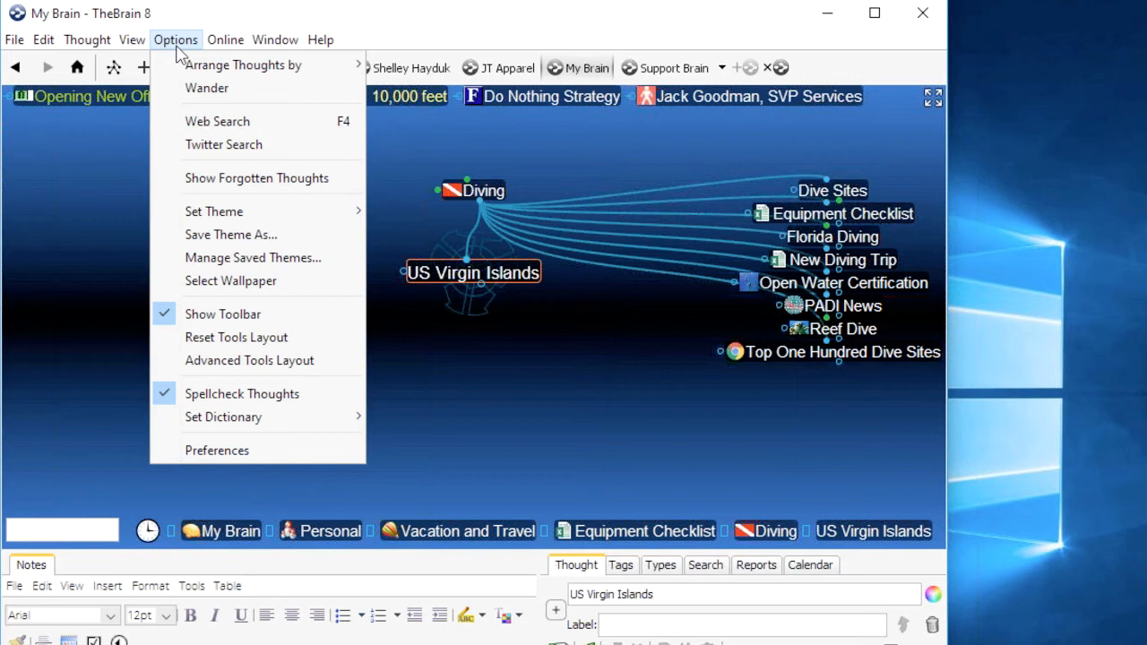
click(217, 125)
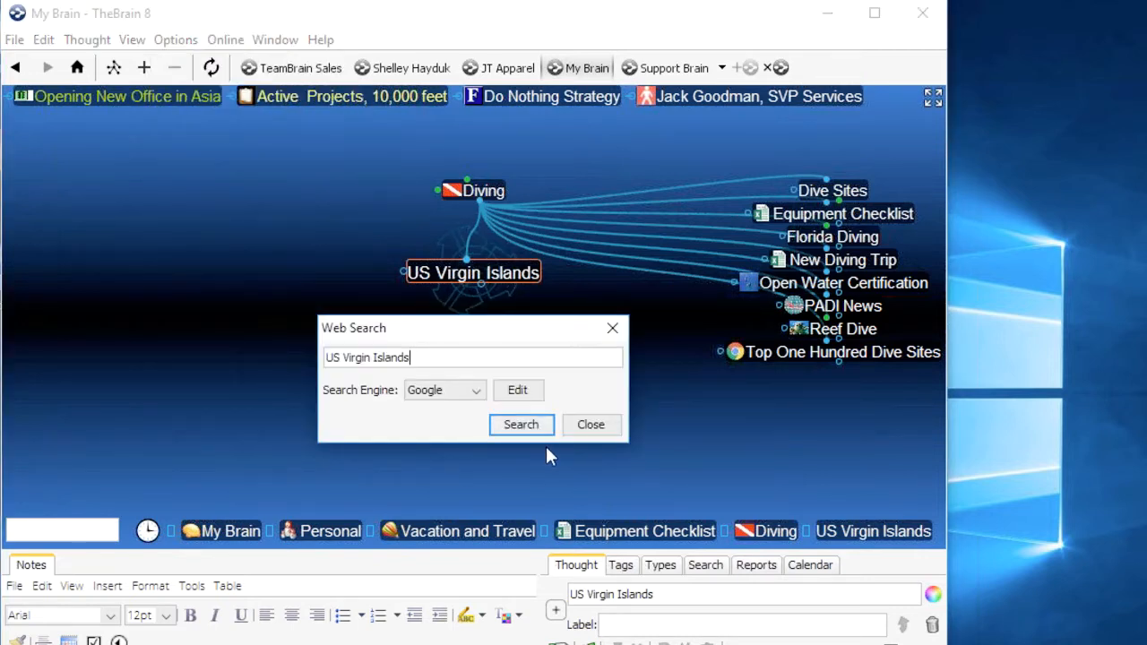
click(520, 425)
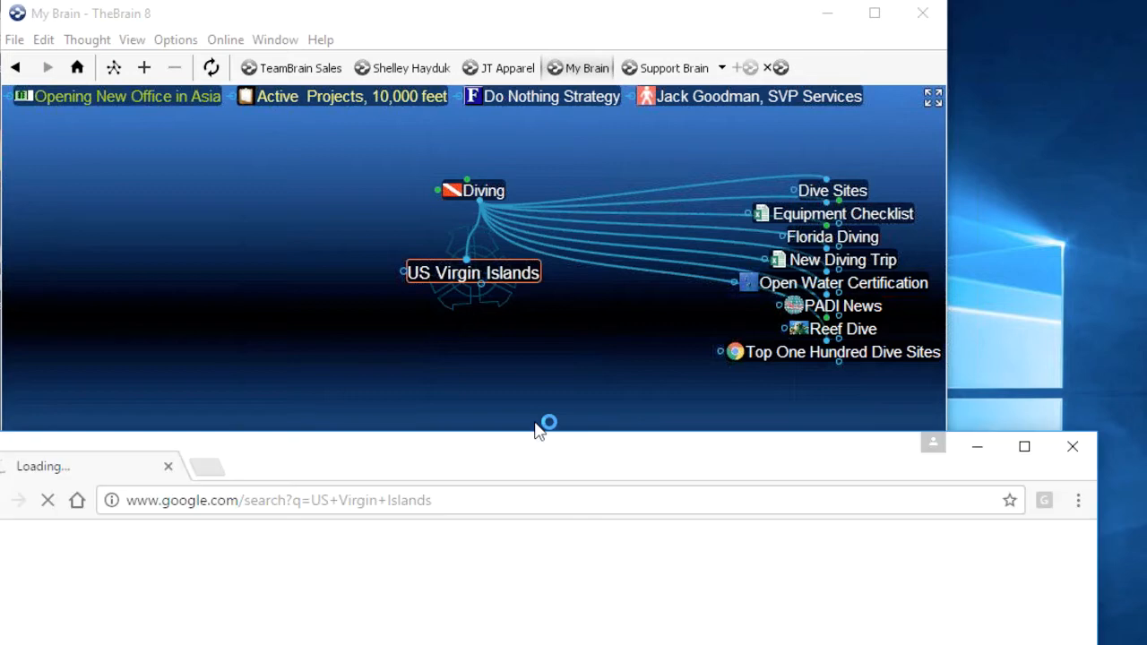
Open the Lonely Planet US Virgin Islands page from the search results and add it as a child thought of US Virgin Islands
drag(518, 441, 518, 146)
scroll(1004, 538, down, 9)
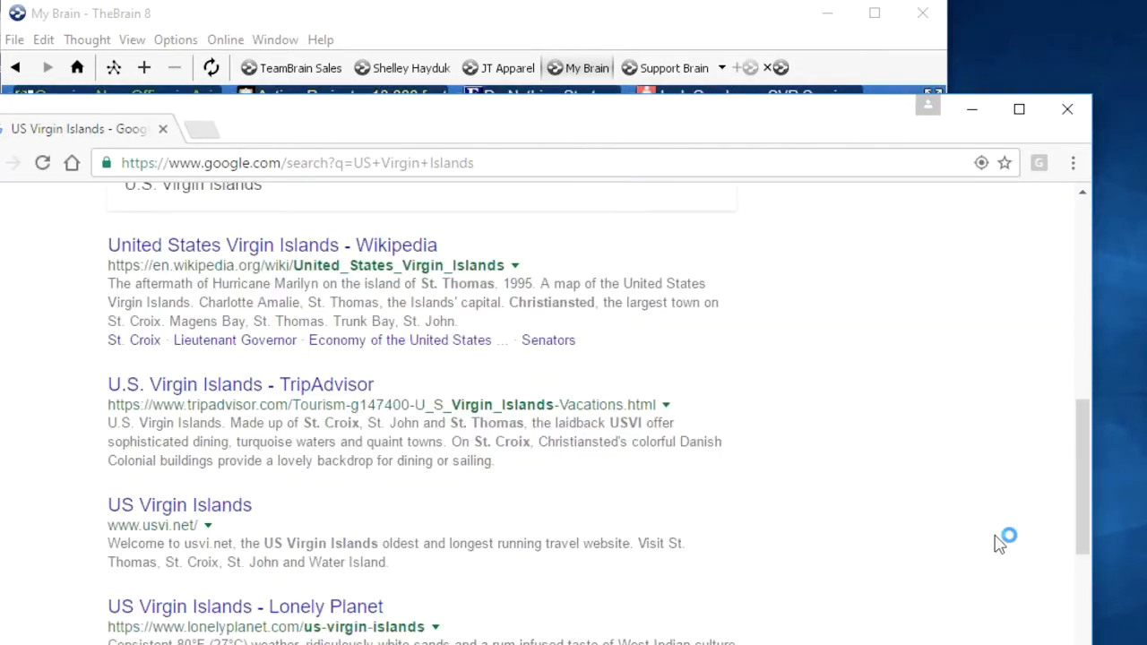
scroll(1000, 544, down, 1)
scroll(994, 543, down, 3)
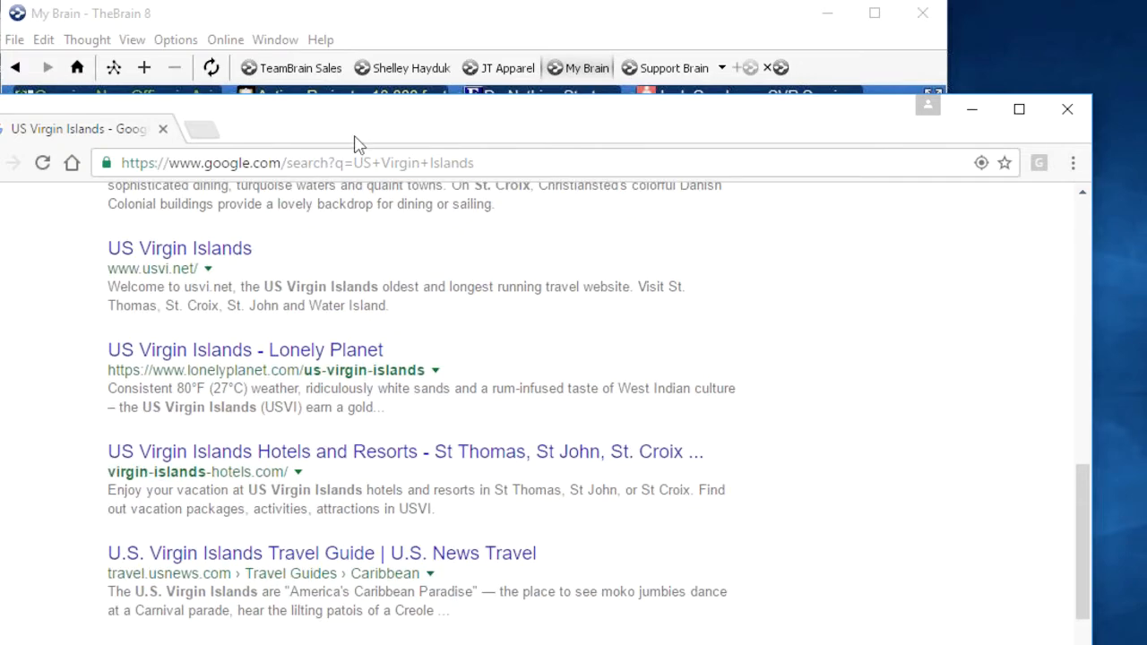
drag(358, 143, 860, 164)
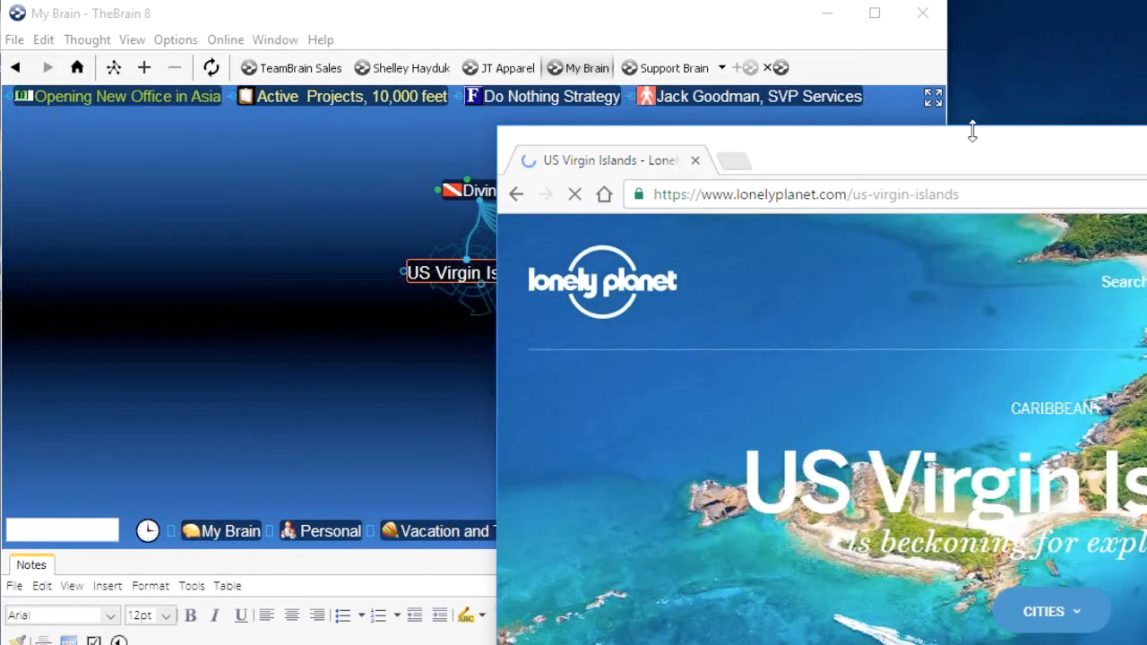
drag(974, 155, 488, 267)
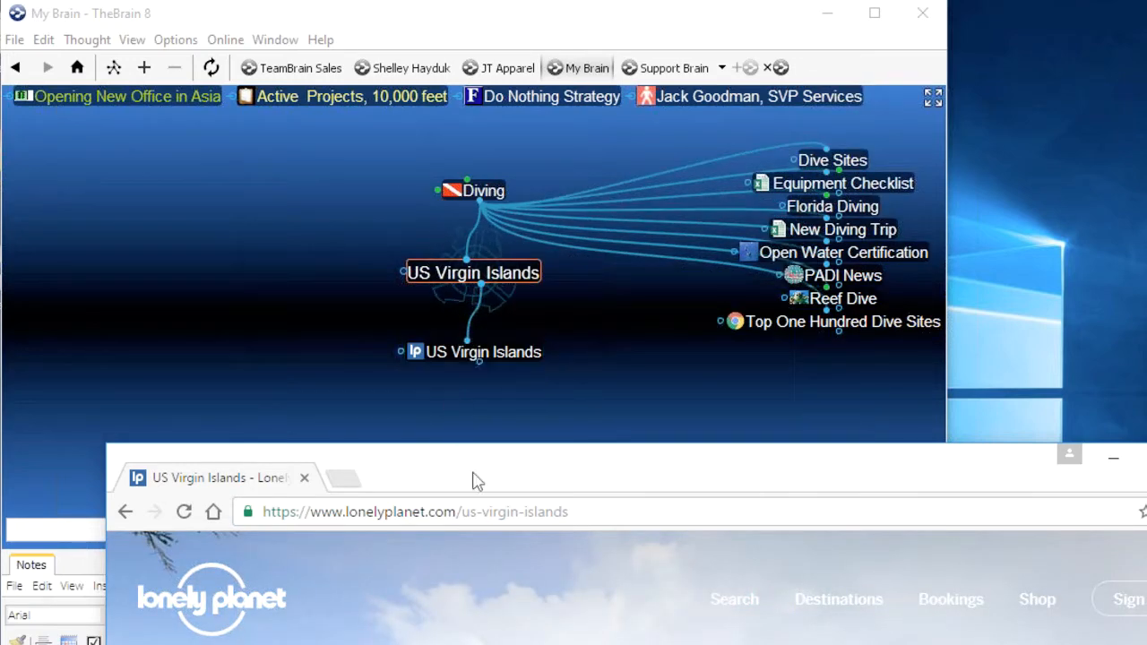
Return to the search results, open the U.S. News travel guide, and add its web address as another child thought of US Virgin Islands
drag(473, 478, 428, 62)
click(78, 96)
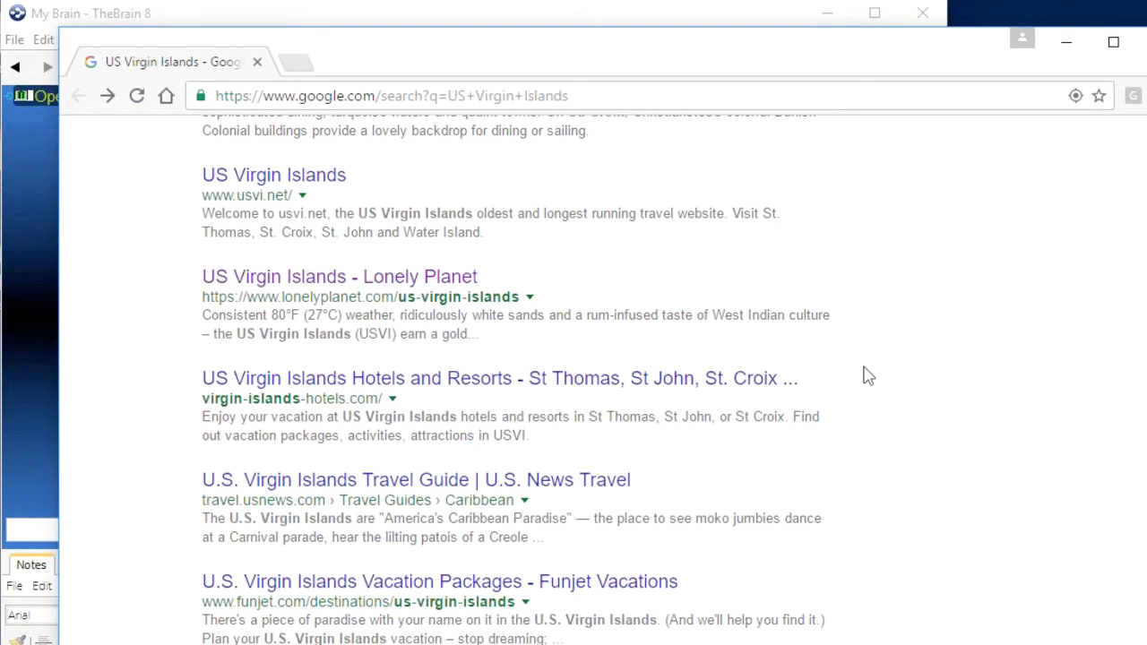
scroll(388, 296, down, 2)
click(388, 301)
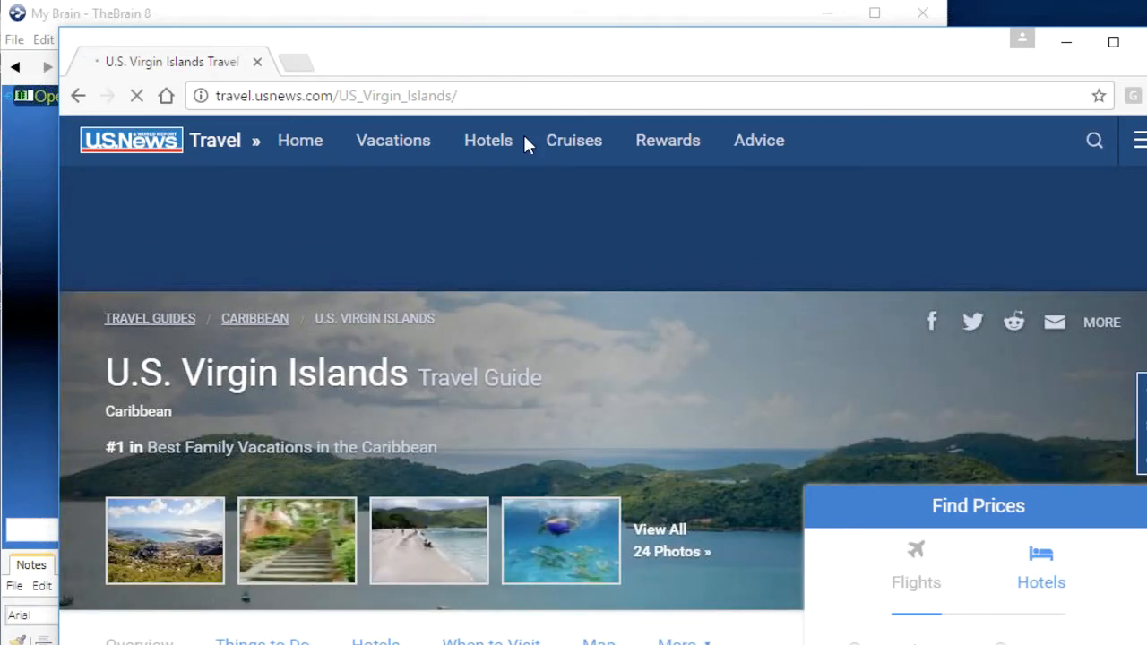
drag(538, 81, 573, 458)
drag(235, 484, 689, 377)
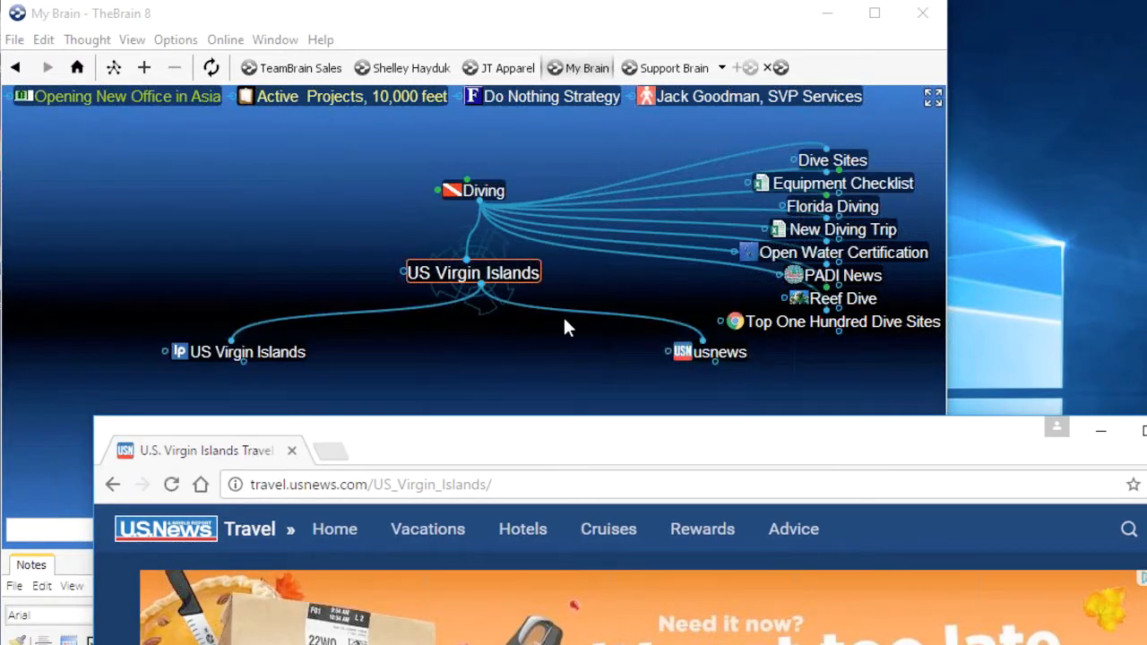
Copy the "Why Go to U.S. Virgin Islands" heading and its two paragraphs from the U.S. News travel page
drag(580, 429, 516, 104)
scroll(686, 501, down, 6)
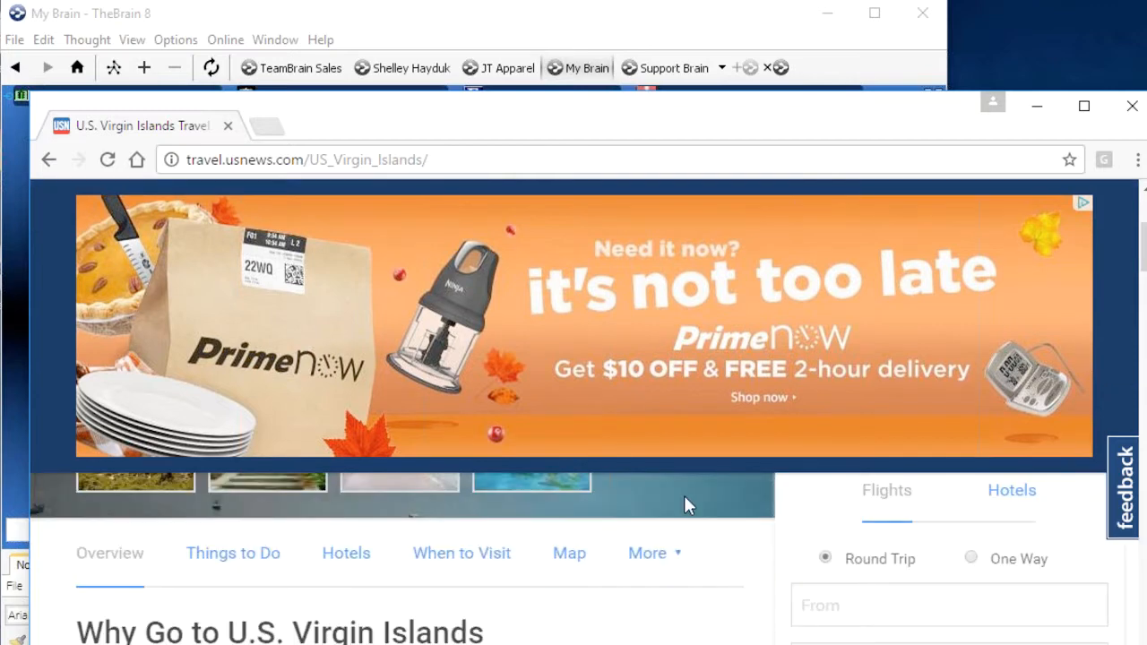
scroll(686, 496, up, 2)
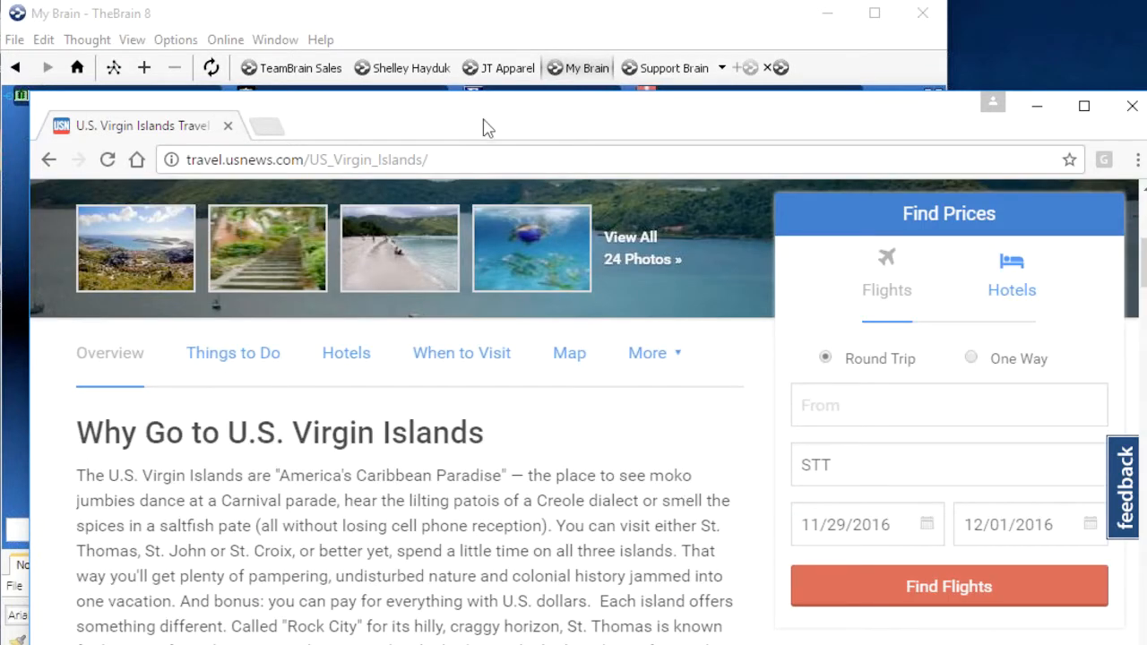
drag(484, 127, 778, 61)
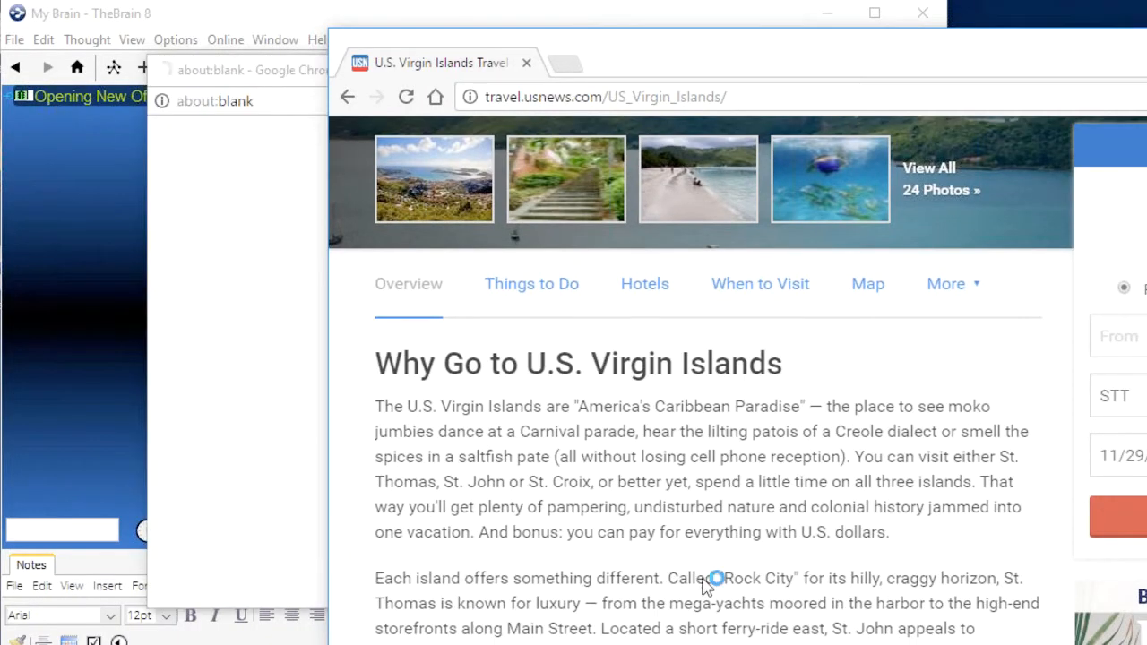
scroll(708, 585, down, 5)
scroll(708, 584, up, 4)
drag(708, 627, 377, 266)
right_click(538, 331)
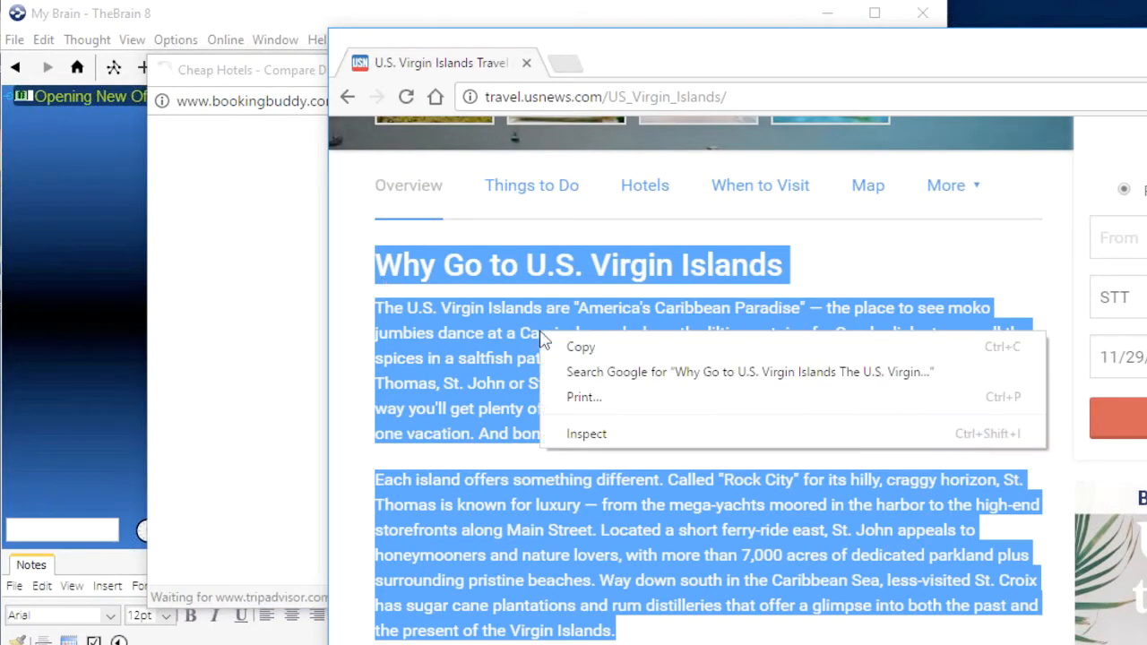
click(574, 346)
Switch back to TheBrain, enlarge the notes area, and paste the copied travel text into the US Virgin Islands note
click(84, 314)
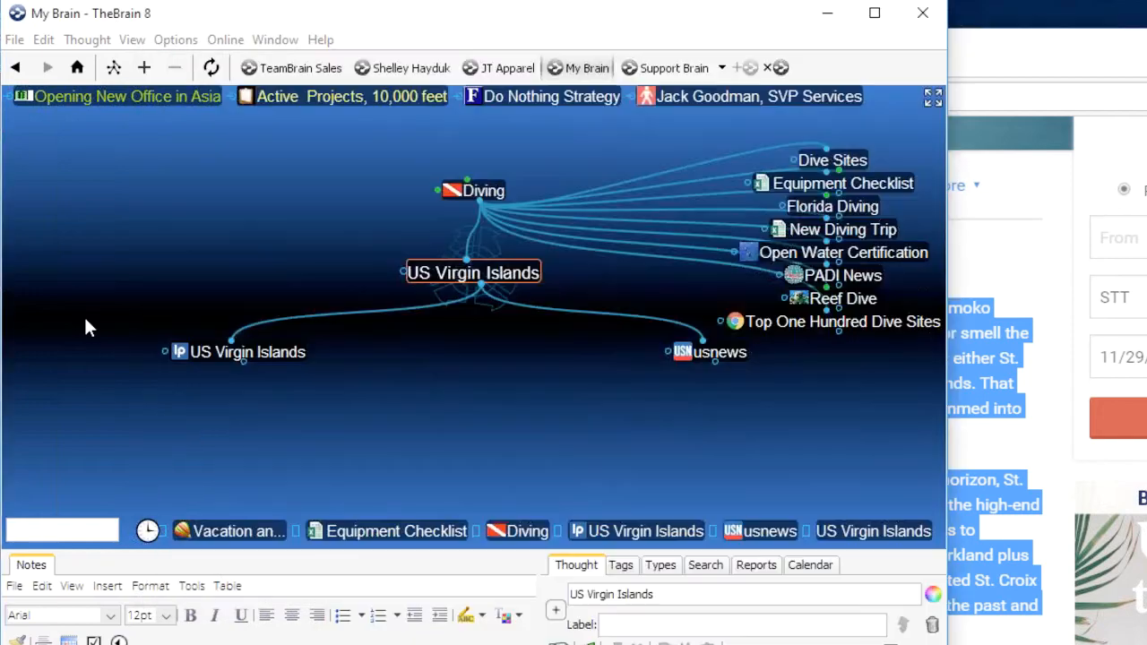
drag(446, 551, 491, 420)
right_click(174, 635)
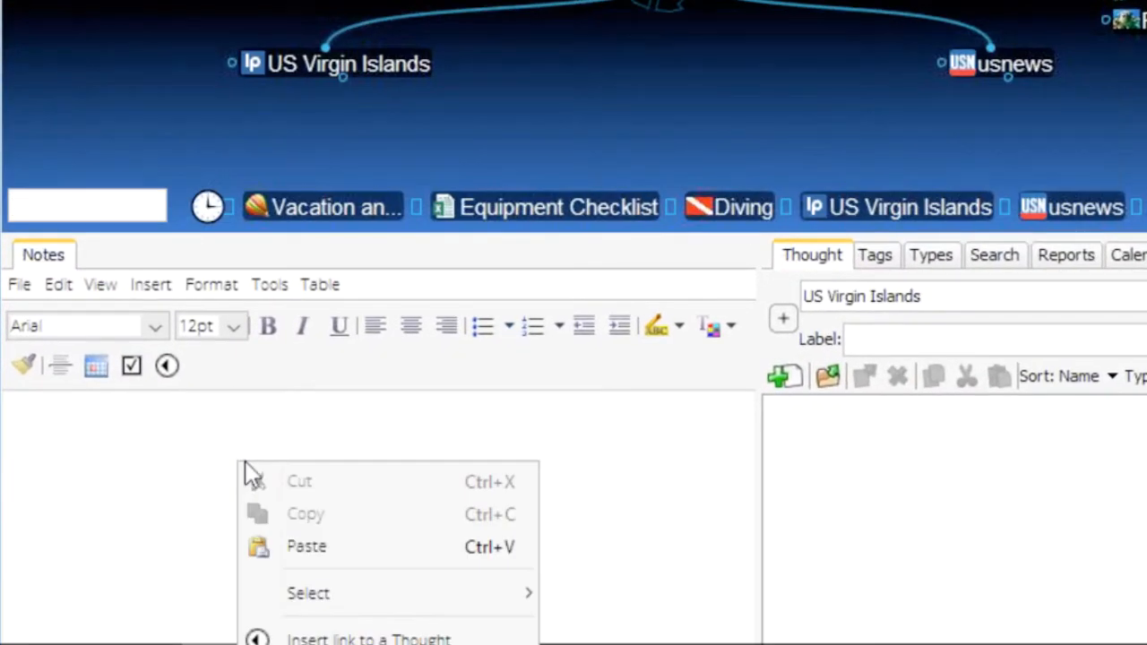
click(306, 546)
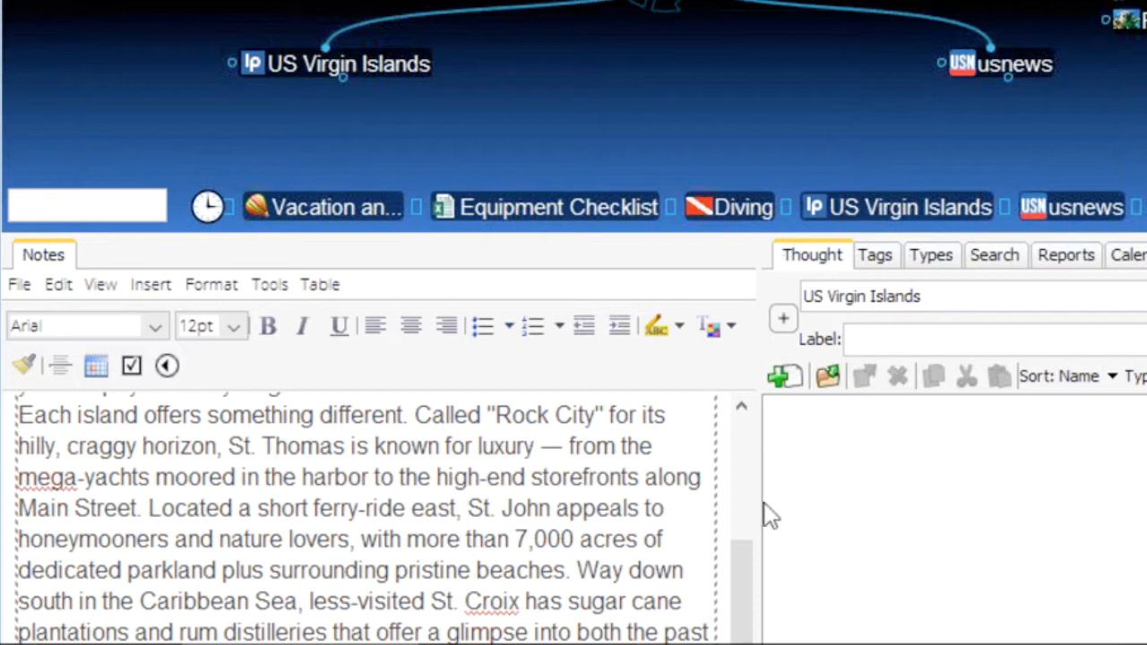
drag(762, 589, 761, 444)
scroll(746, 545, down, 2)
scroll(747, 546, up, 2)
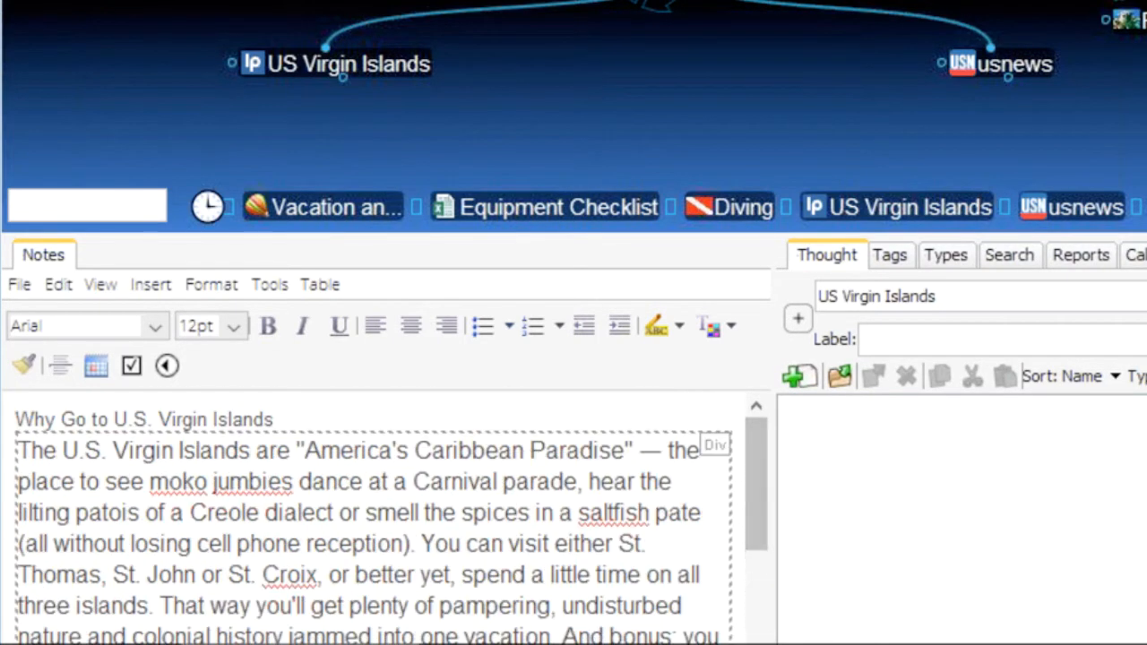
Format the note's heading "Why Go to U.S. Virgin Islands" as 24pt bold
drag(285, 418, 90, 396)
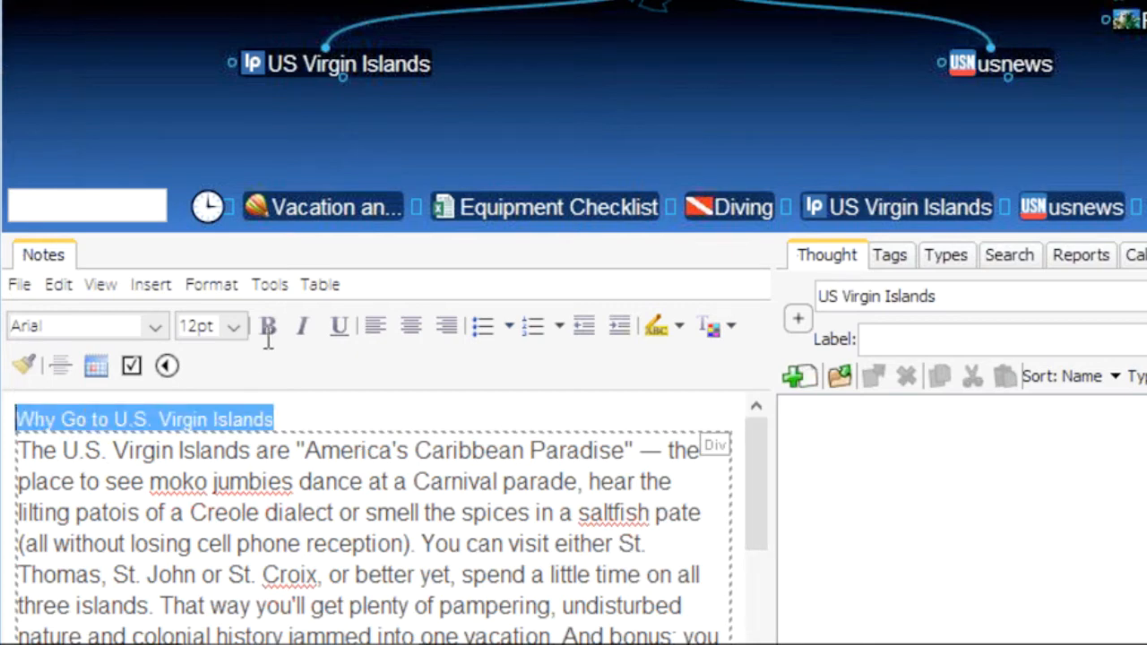
click(234, 326)
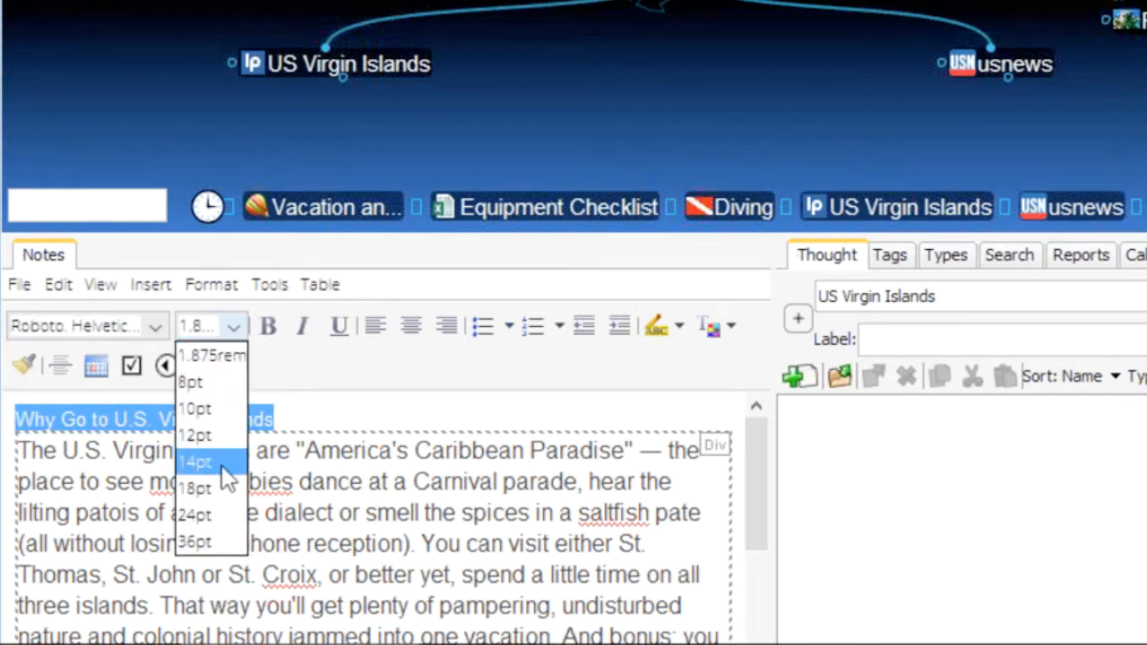
click(224, 517)
click(270, 324)
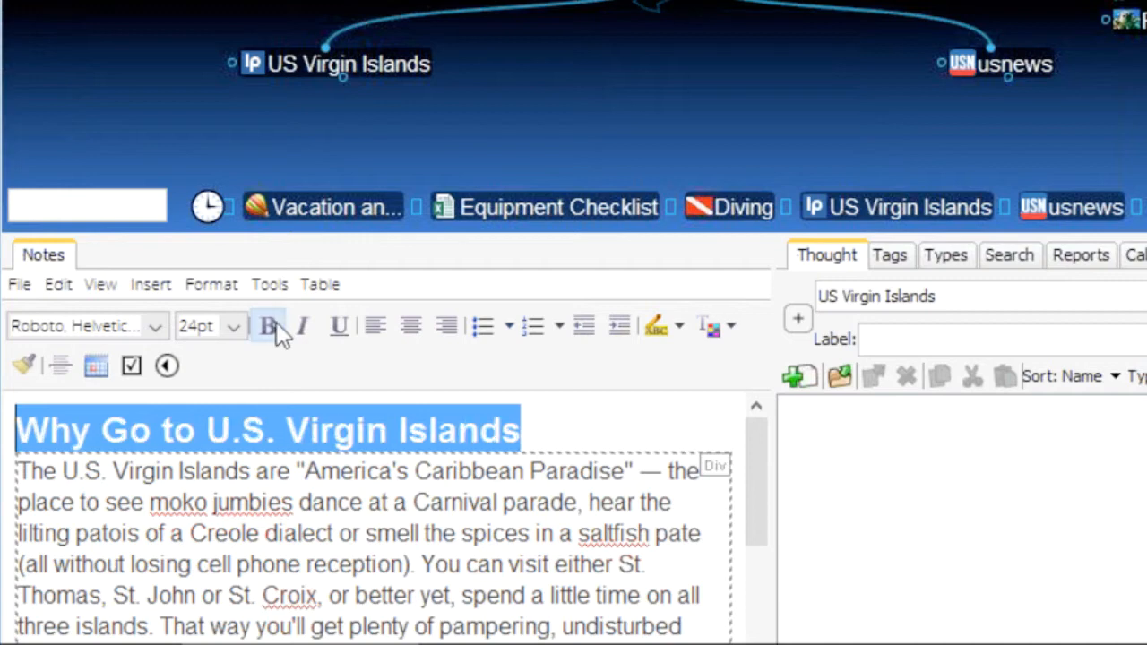
click(642, 503)
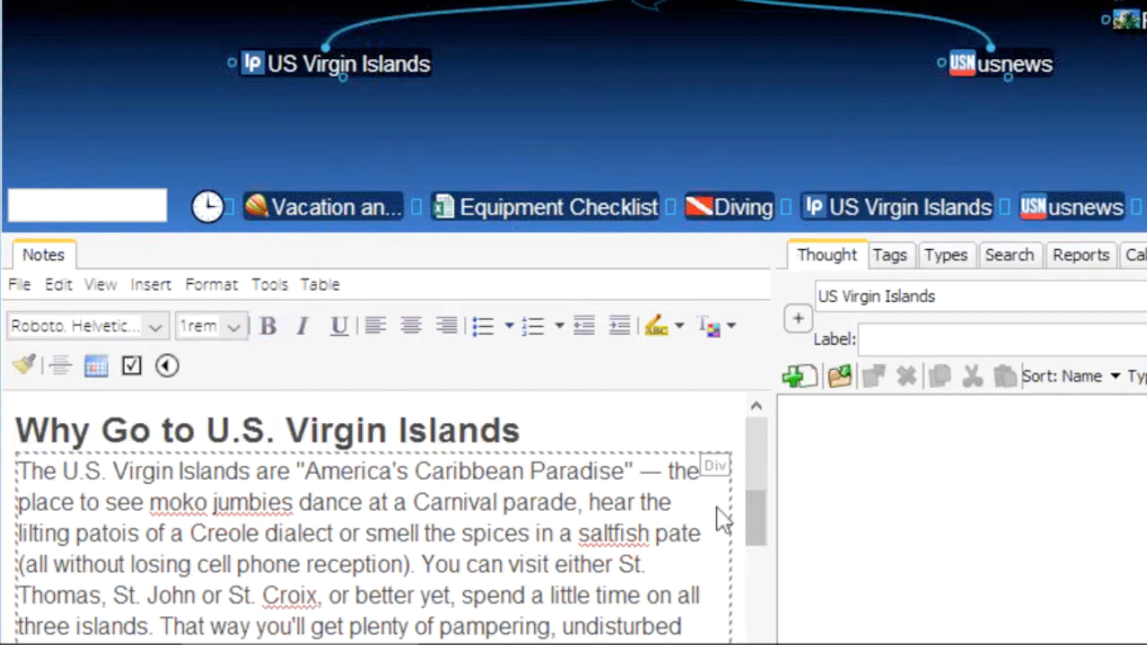
View the thoughts under Diving in an enlarged thought map, and return to the US Virgin Islands thought
click(731, 207)
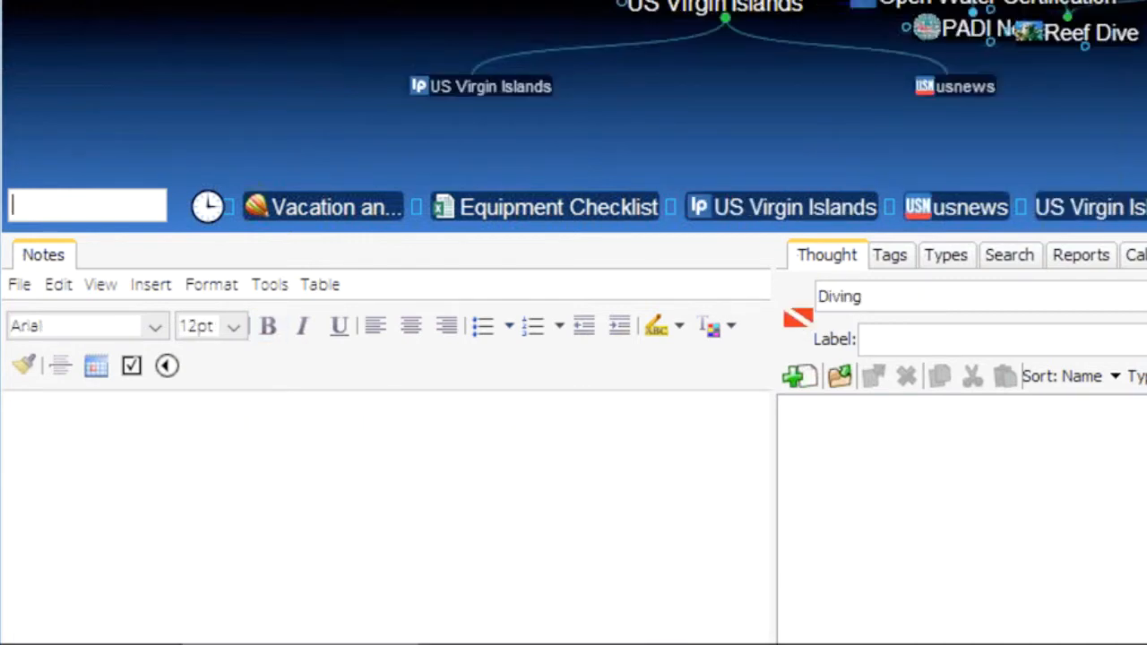
drag(641, 235, 645, 350)
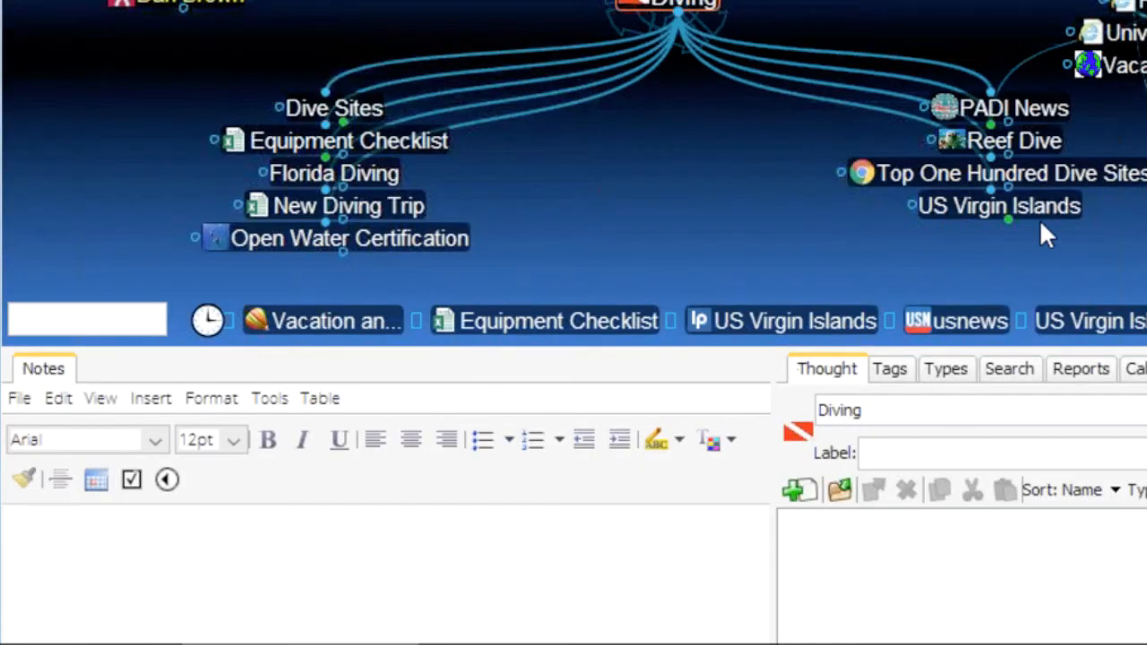
click(1021, 211)
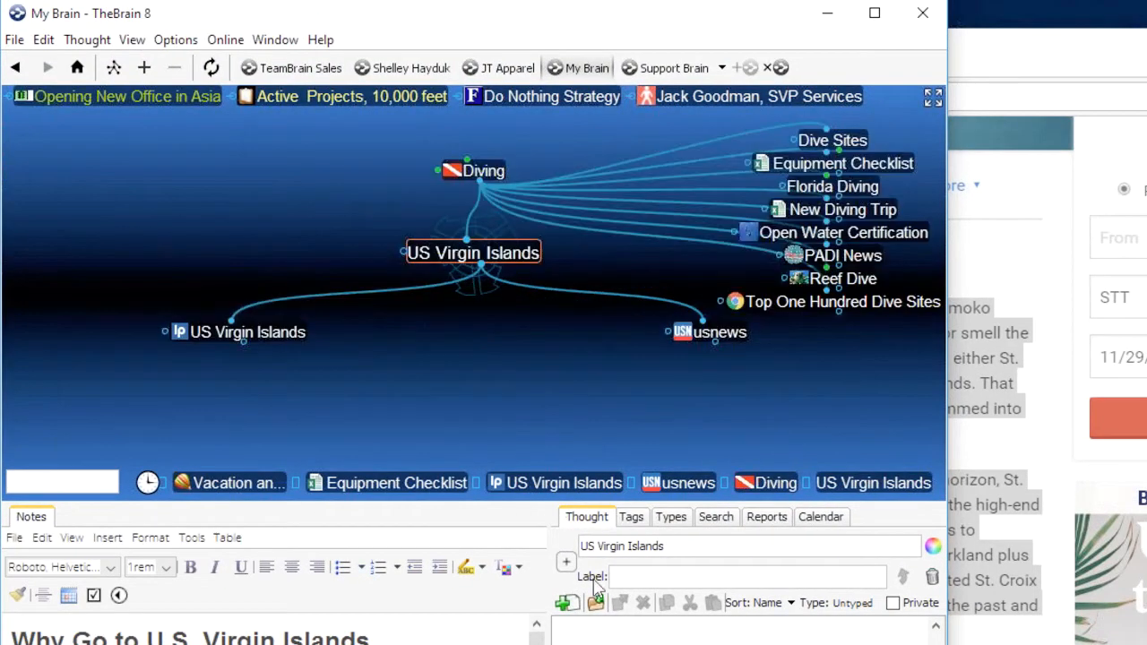
Give the US Virgin Islands thought the blue flower icon from the Science & Nature category
click(569, 565)
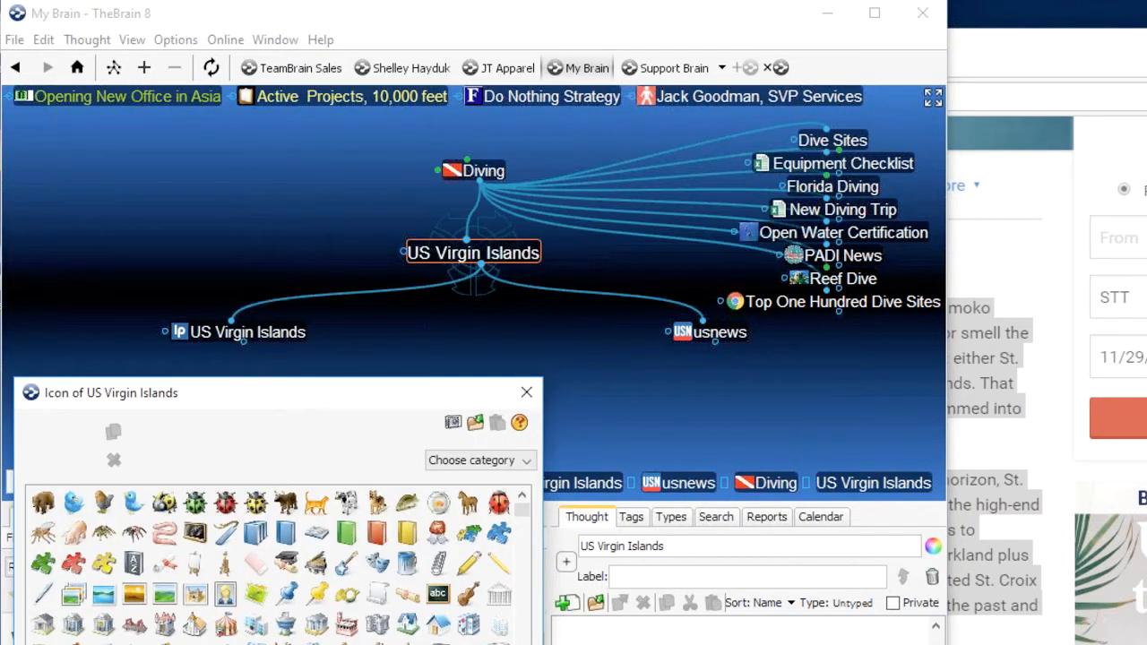
click(525, 459)
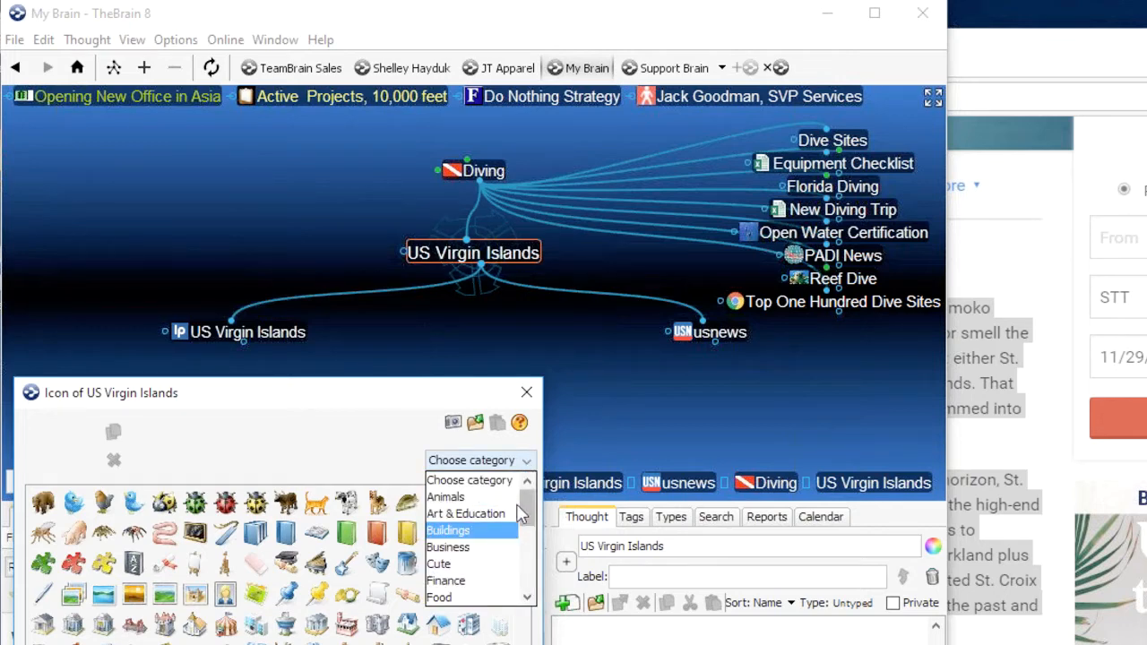
drag(522, 510, 531, 563)
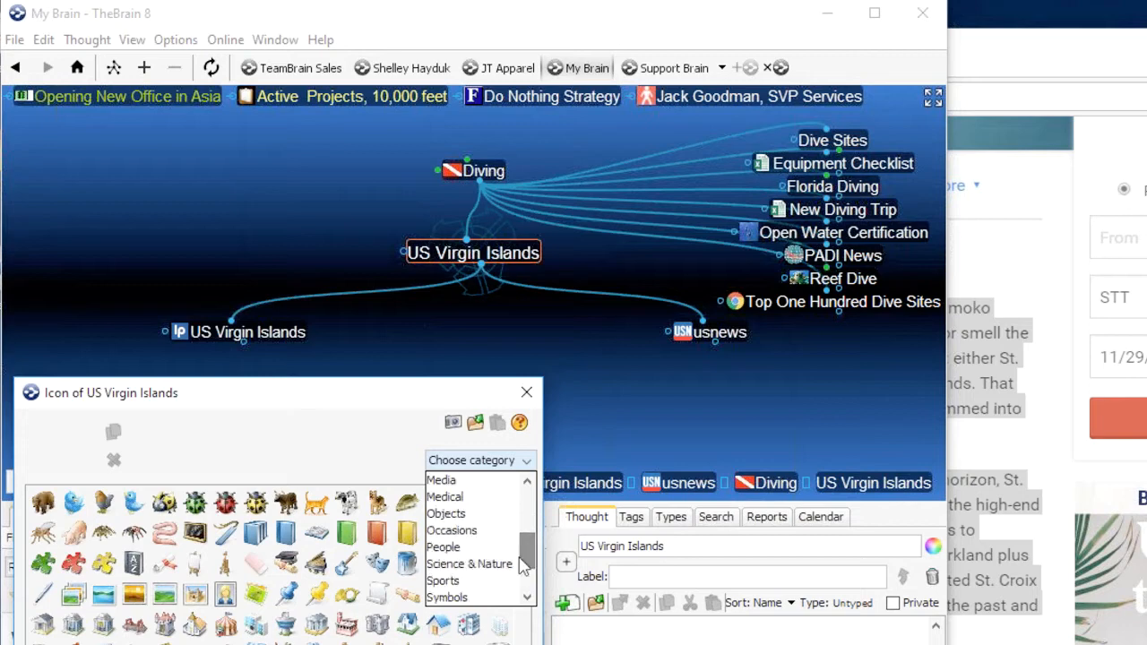
click(507, 564)
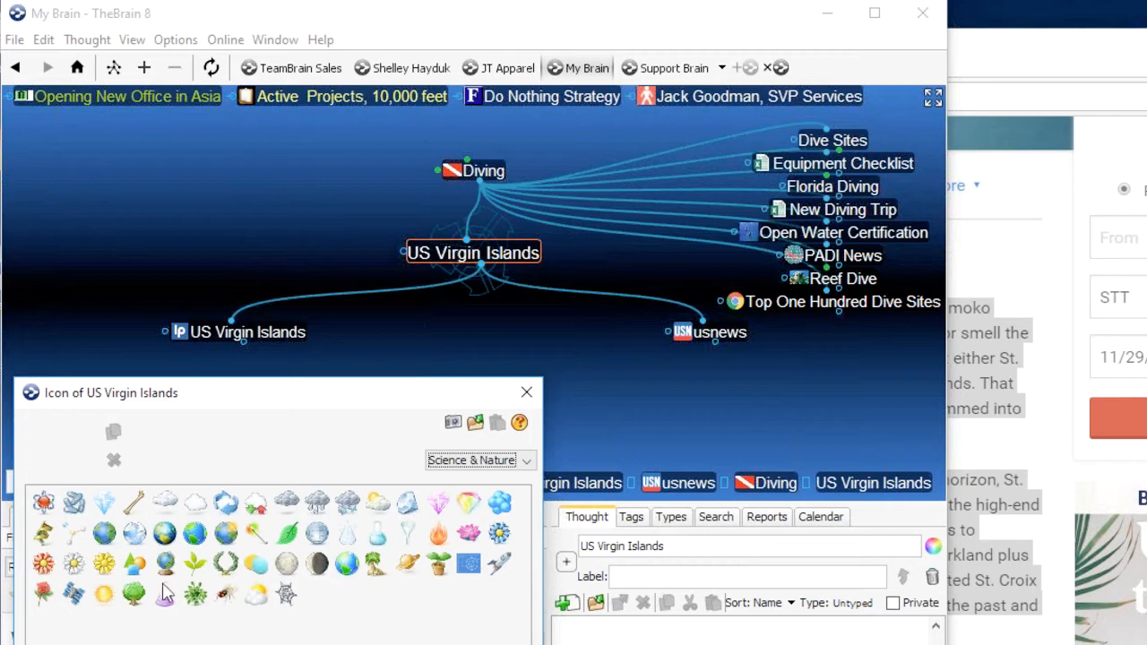
click(489, 535)
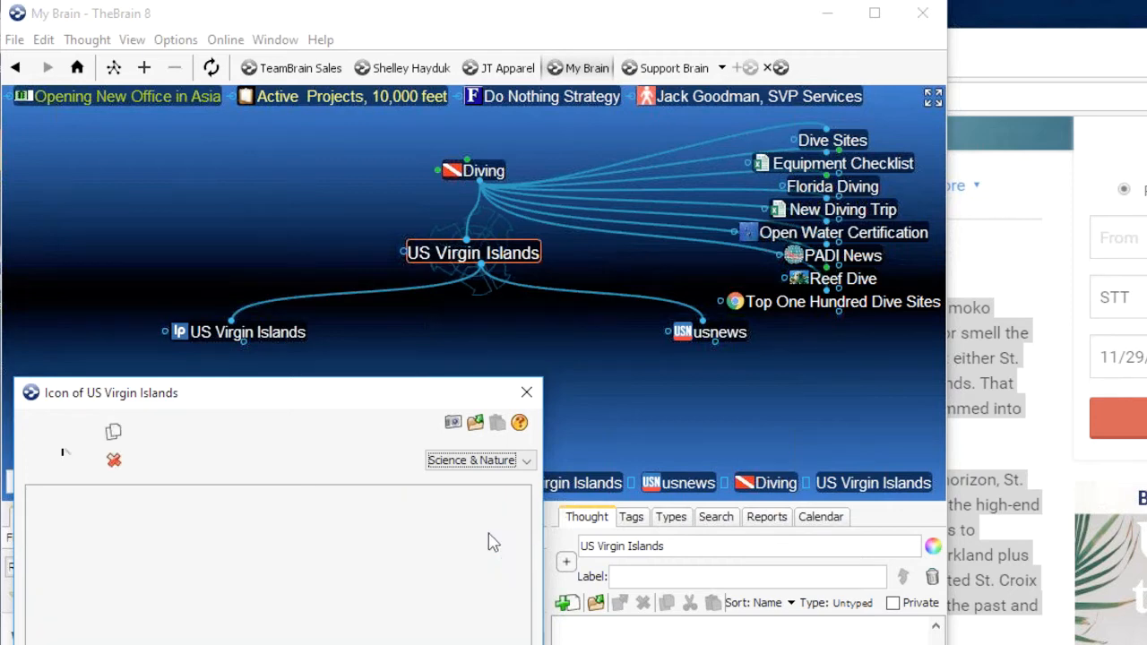
click(525, 395)
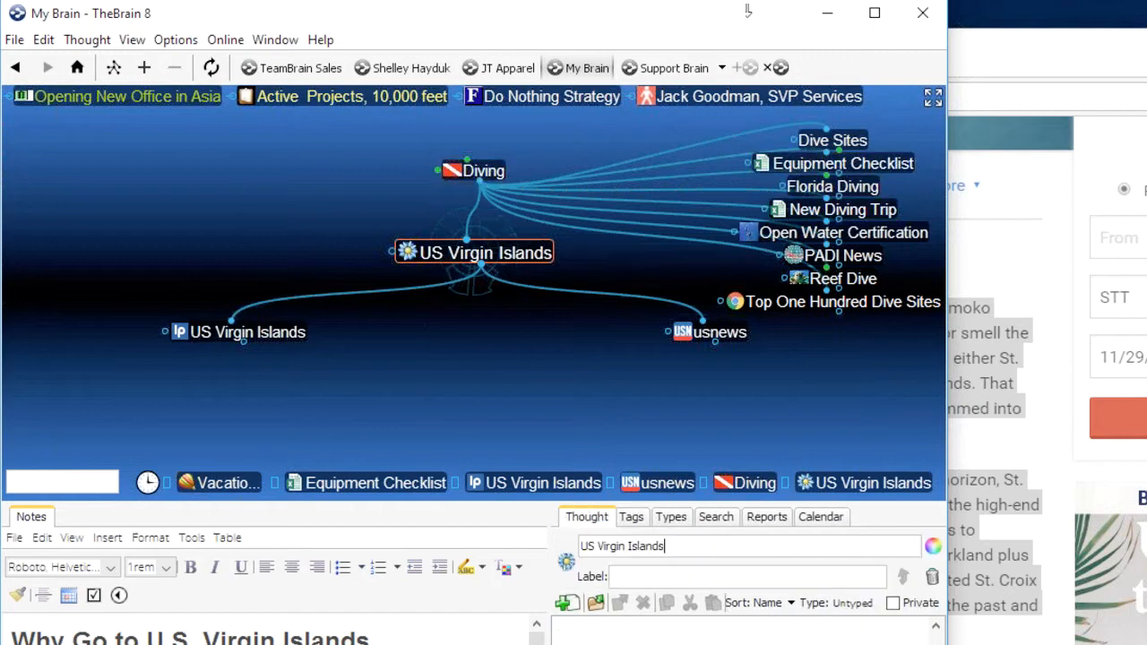
Activate the Reef Dive thought, move on to its parent Cozumel Vacation, and preview that thought's icon image enlarged
drag(740, 14, 671, 25)
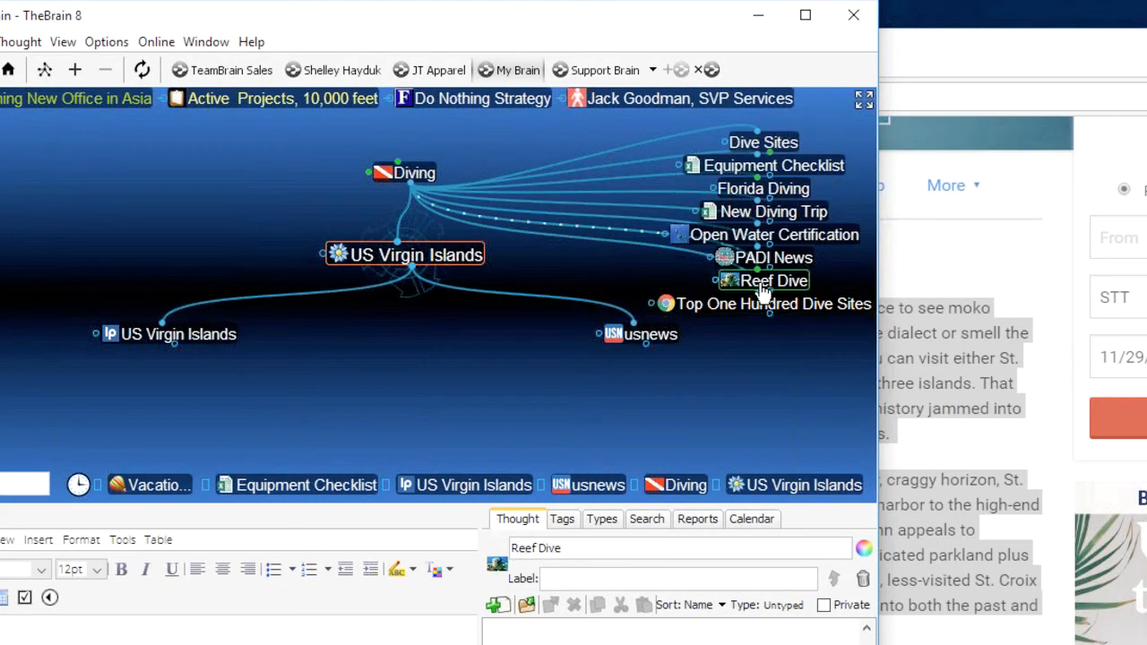
click(766, 281)
mouse_move(368, 257)
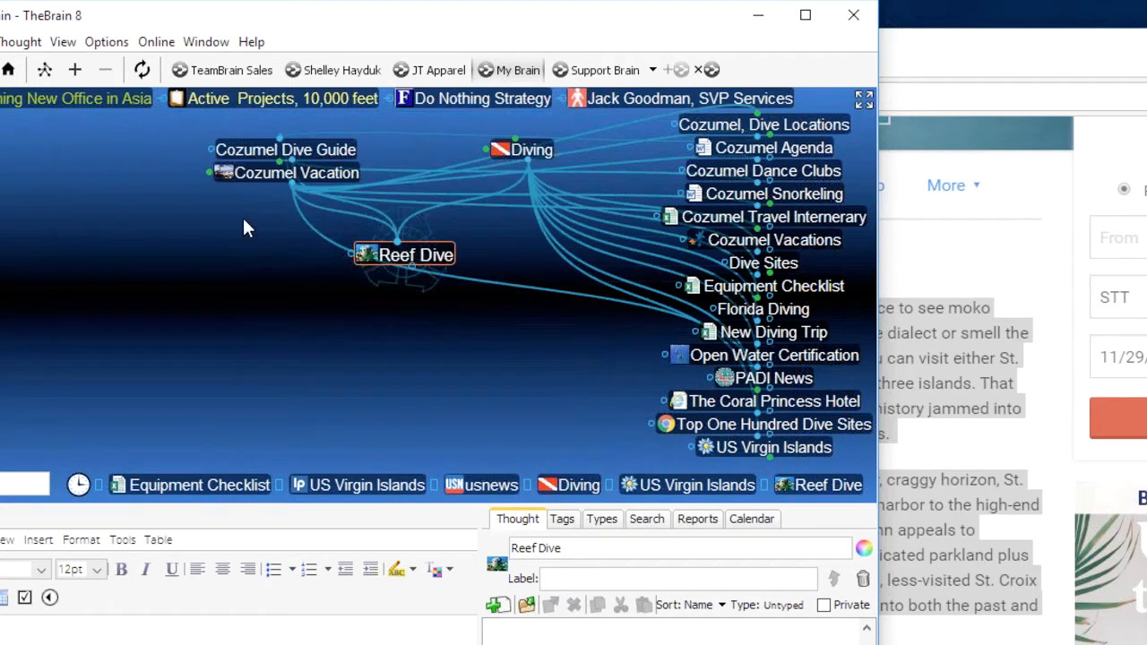
click(272, 179)
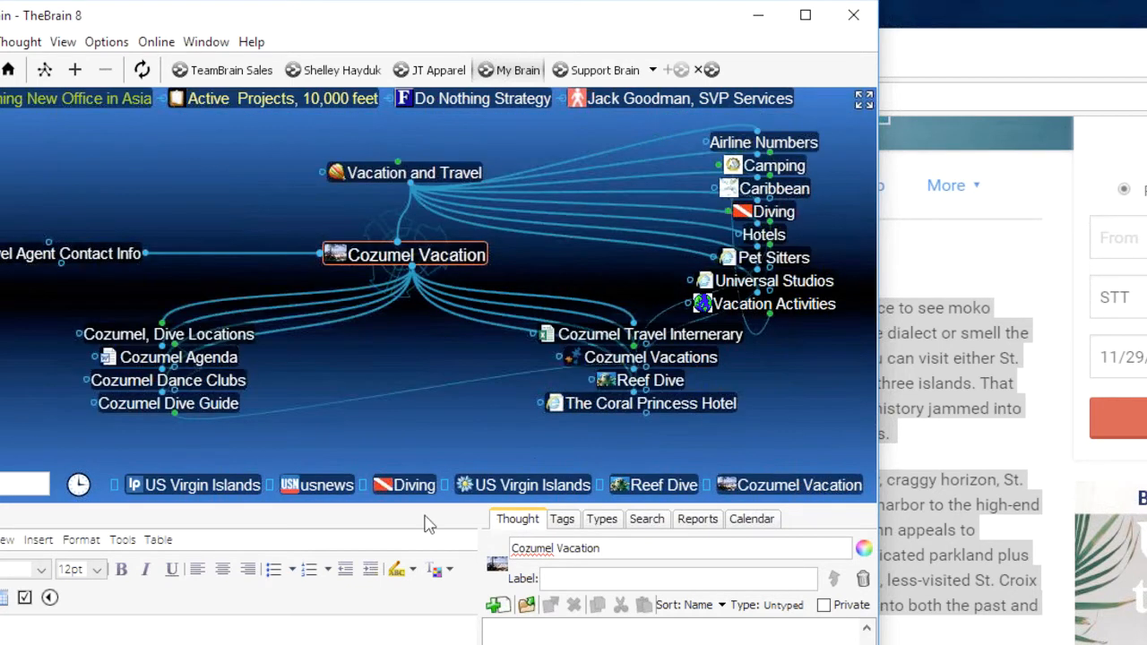
mouse_move(335, 255)
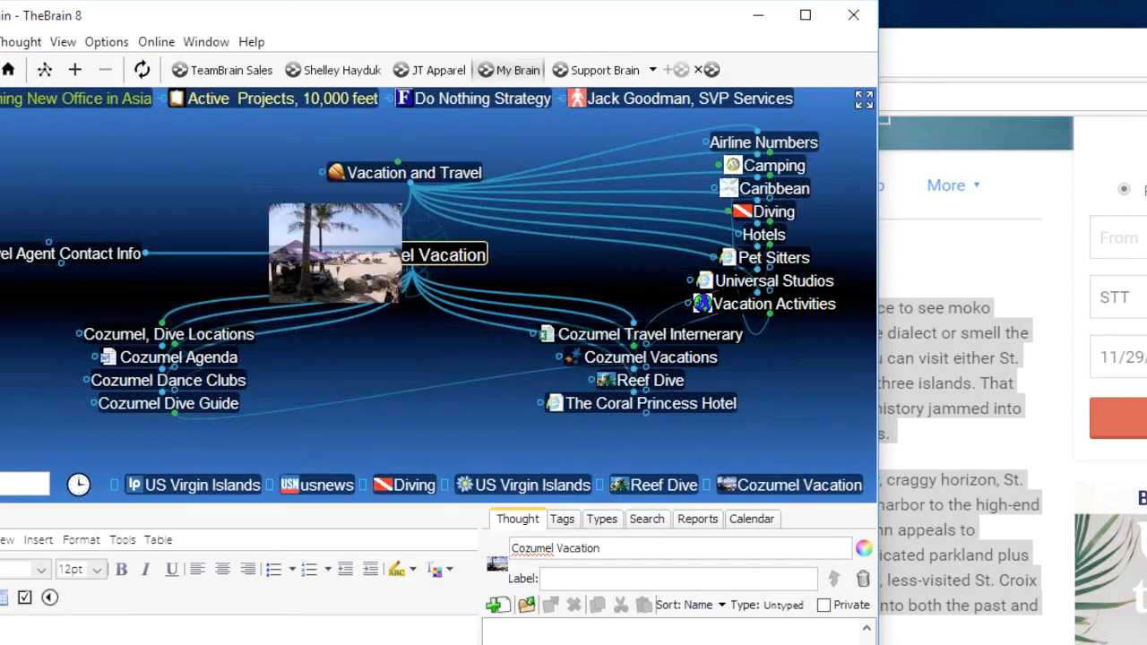
Activate the Hotels thought and move on to its child thought Hotels By Ian Schrager
mouse_move(727, 188)
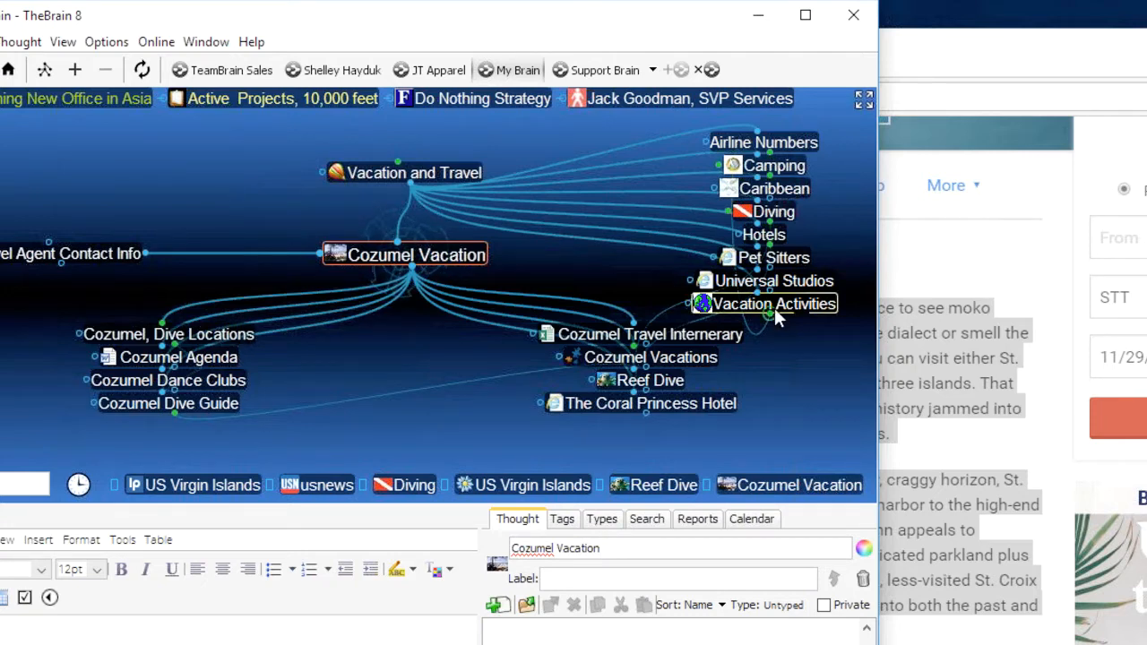
click(776, 239)
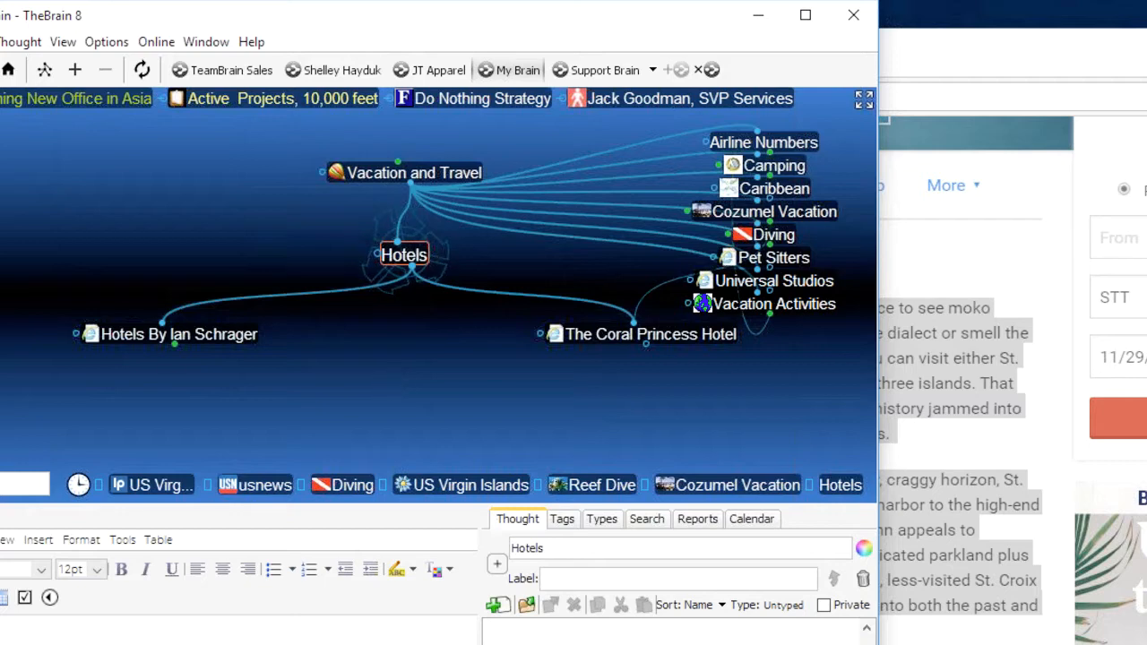
click(206, 337)
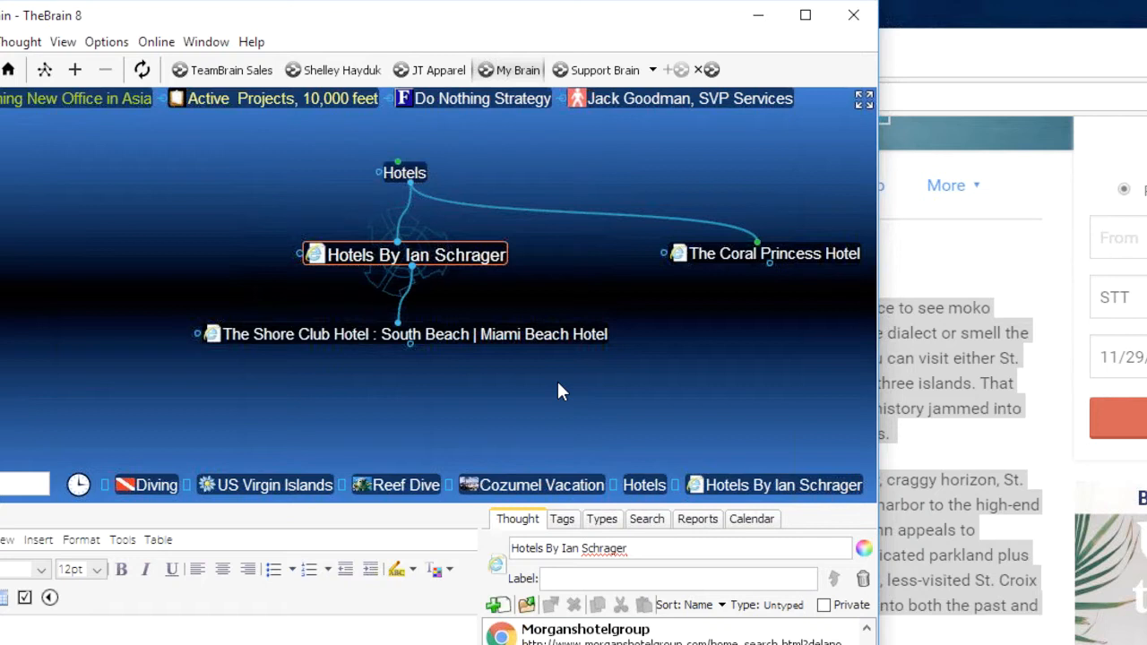
Open the web page attached to The Shore Club Hotel thought, look through it, and return to TheBrain
click(210, 335)
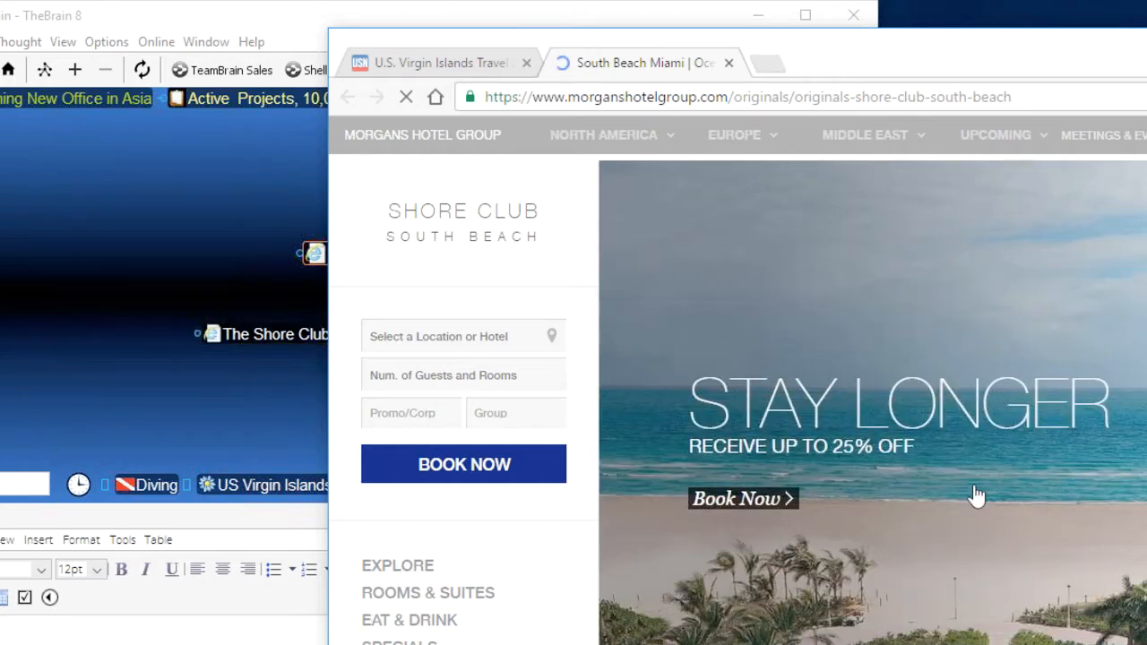
scroll(929, 634, down, 4)
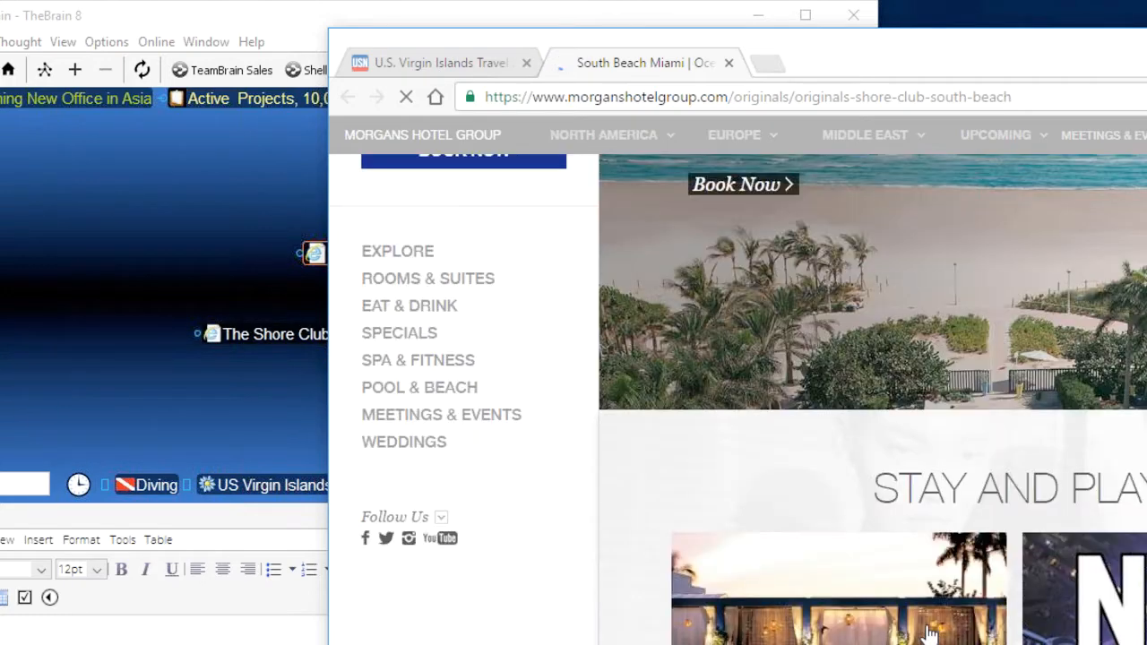
scroll(929, 634, down, 2)
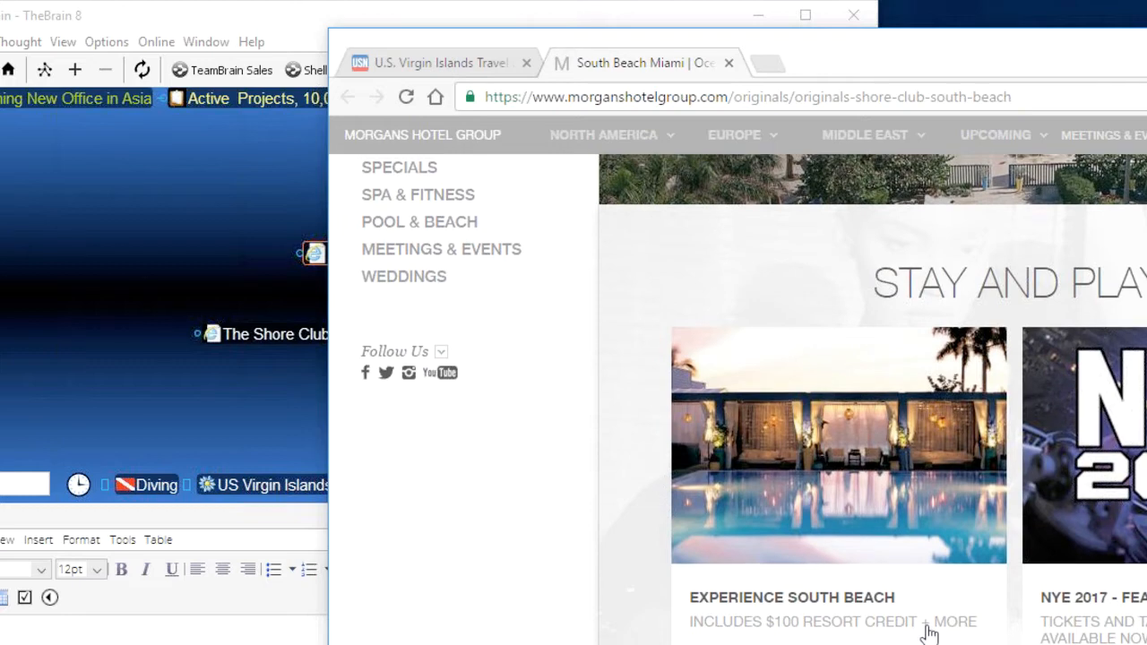
scroll(929, 633, up, 6)
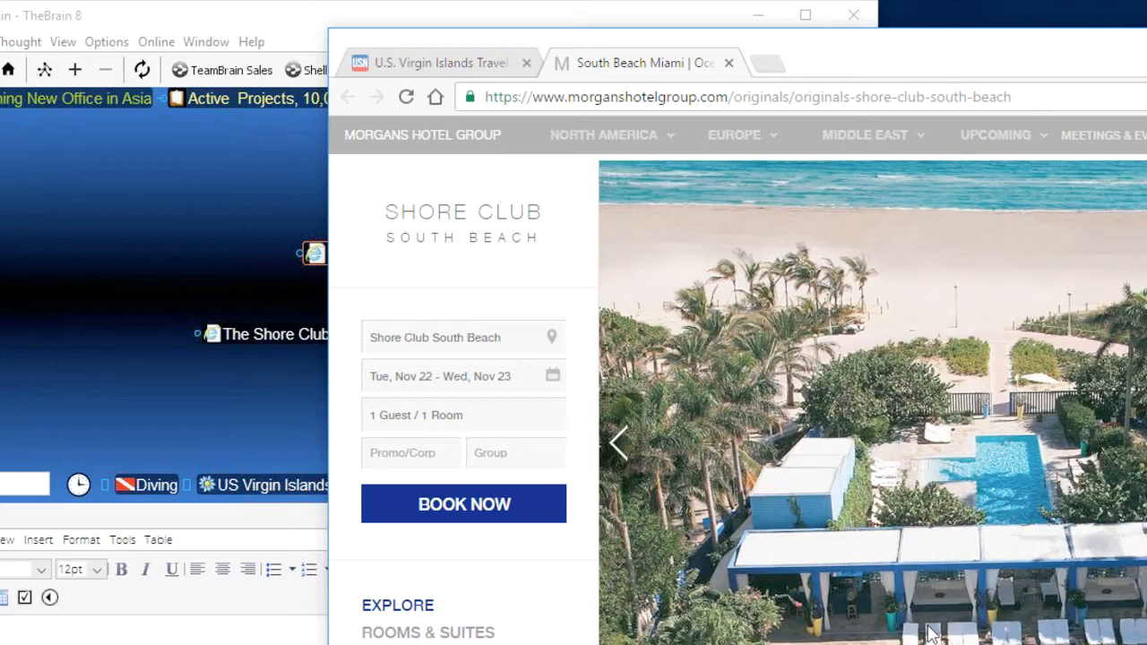
click(124, 232)
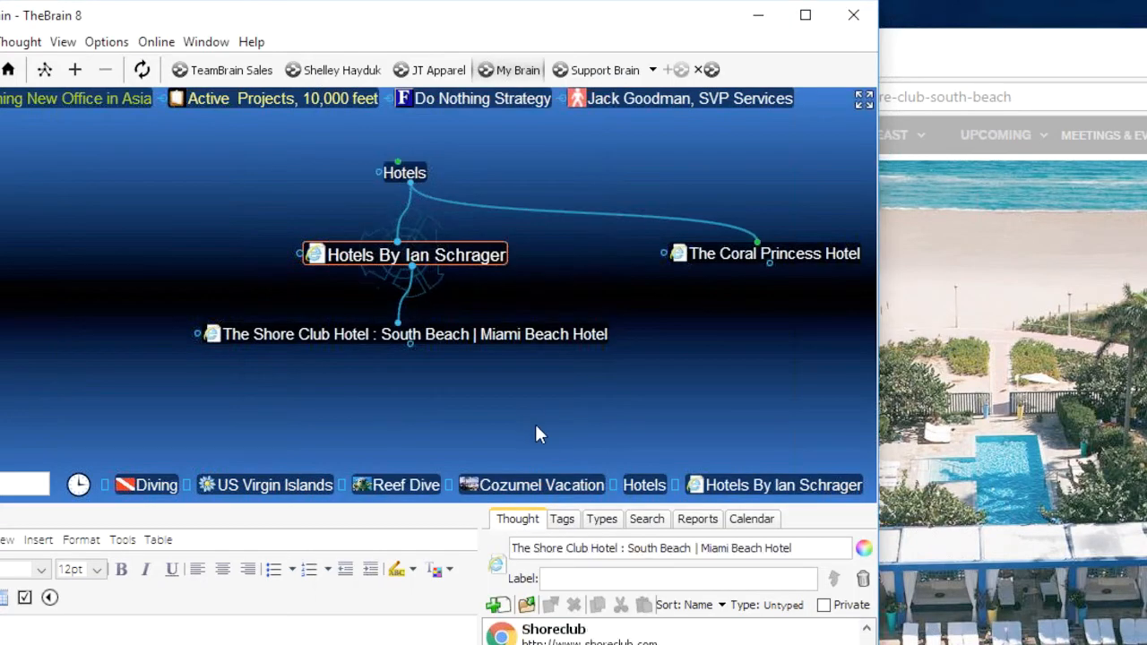
Activate The Shore Club Hotel thought and link the existing US Virgin Islands thought from Diving to it as a parent
click(440, 342)
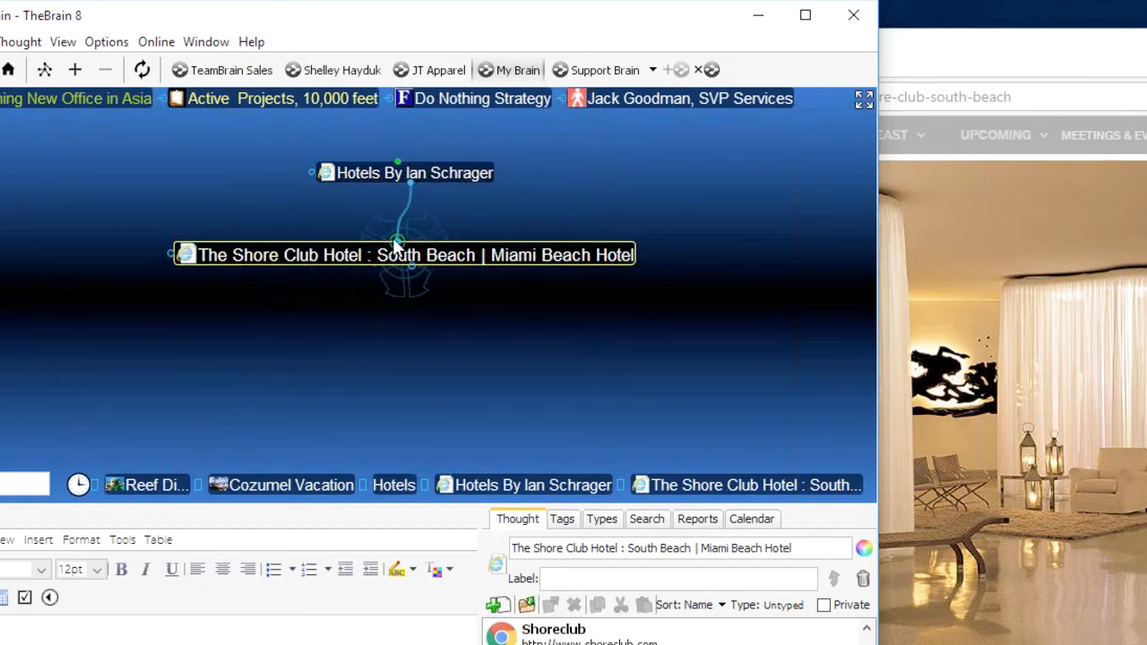
drag(397, 240, 192, 198)
text(us)
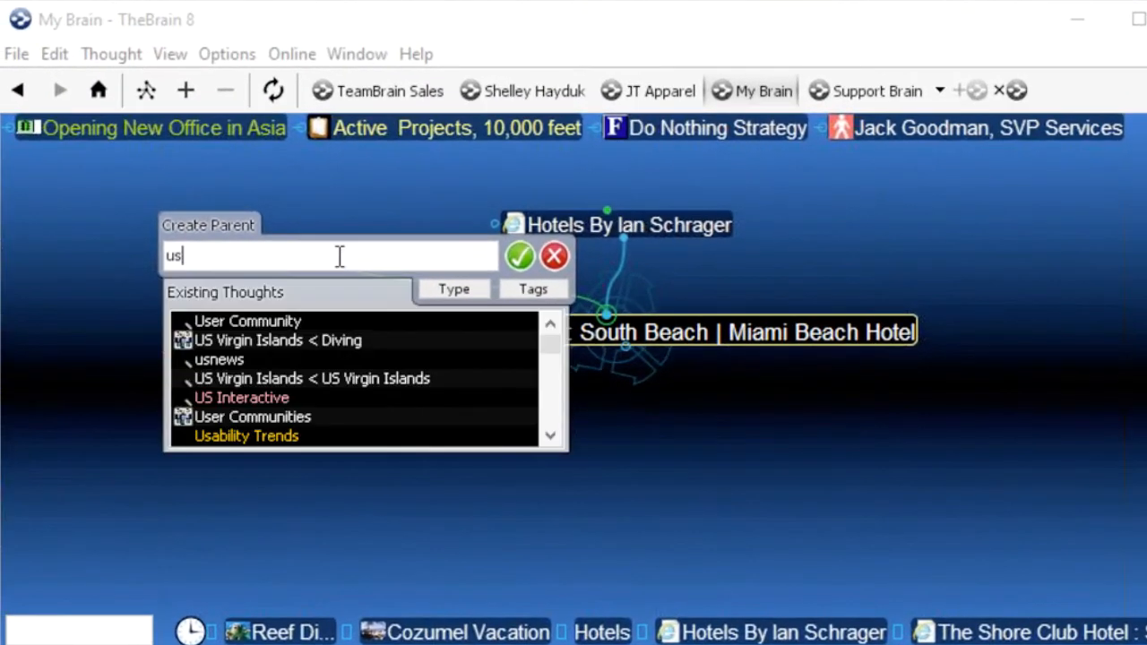
click(269, 341)
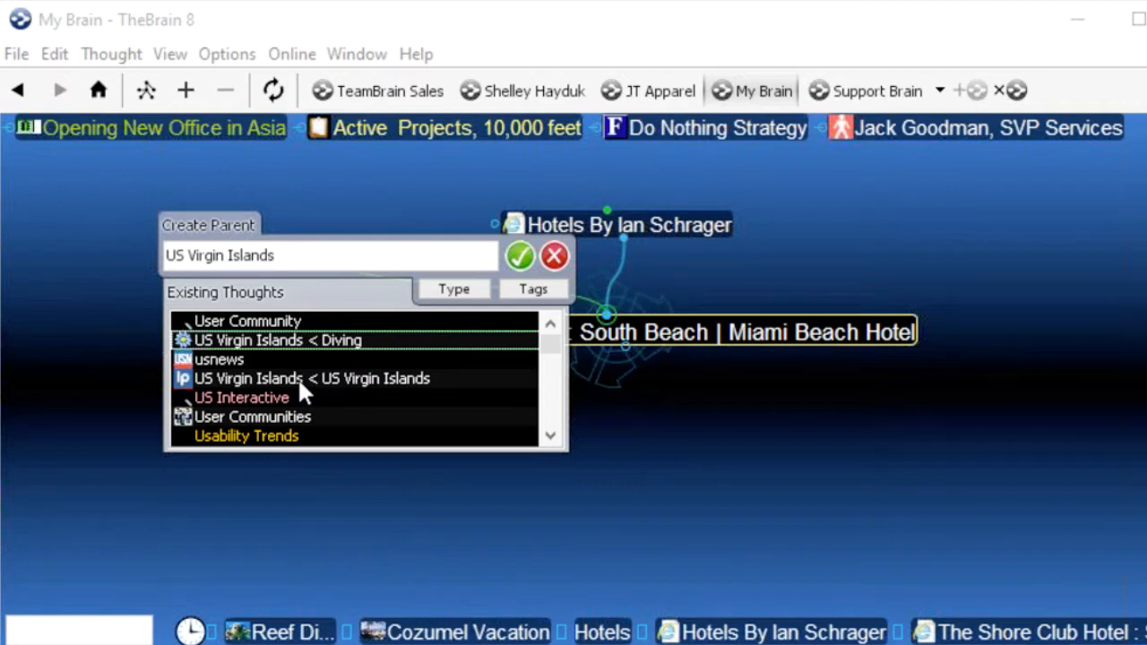
click(520, 257)
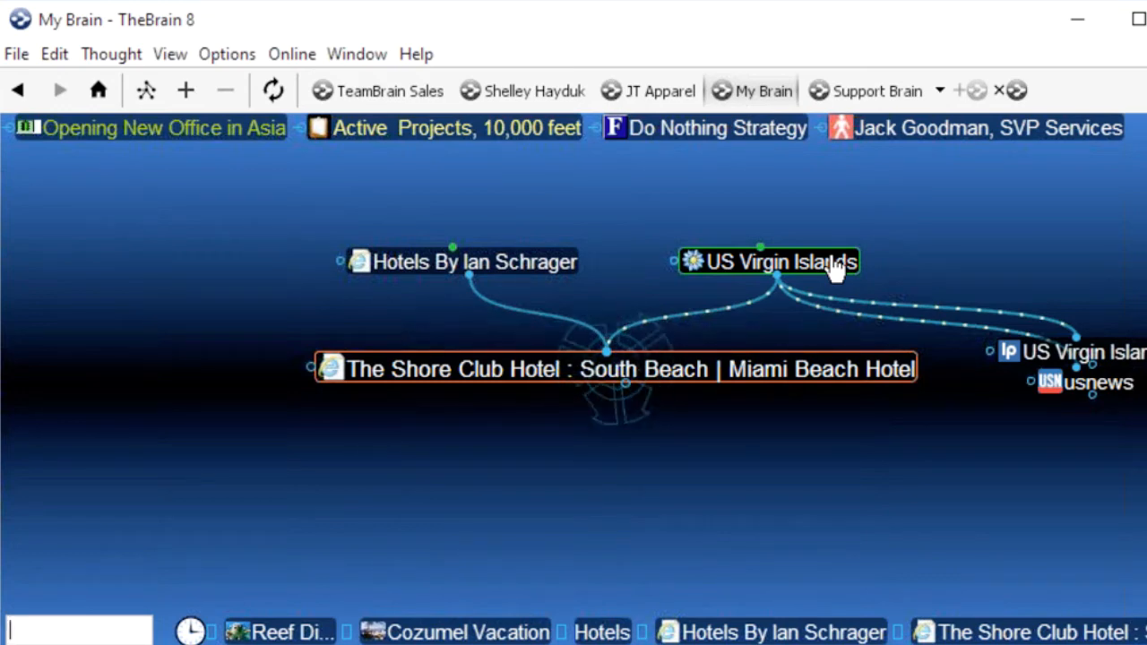
Search the brain for "us", activate the US Virgin Islands web page thought, and move up to its parent US Virgin Islands
text(us)
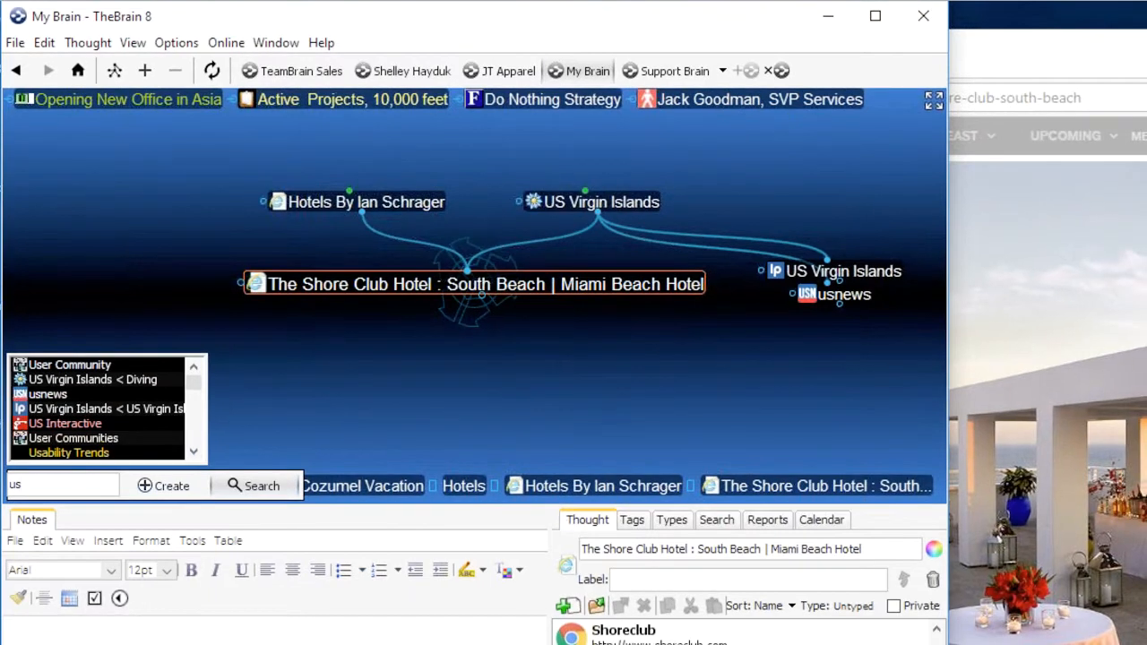
click(114, 405)
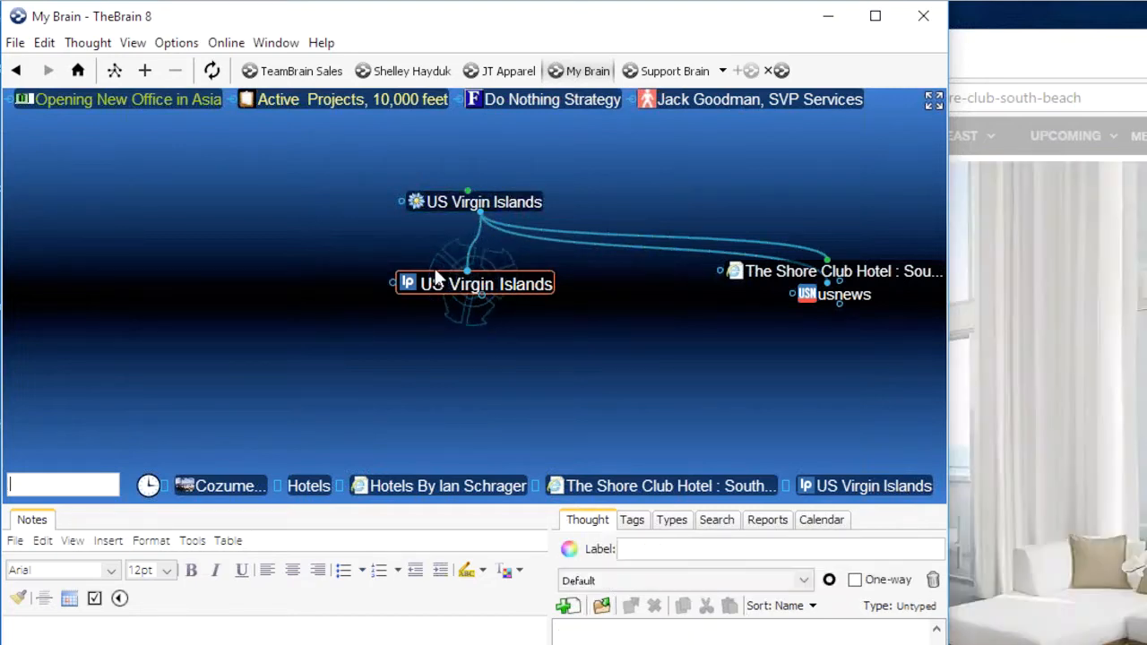
click(484, 201)
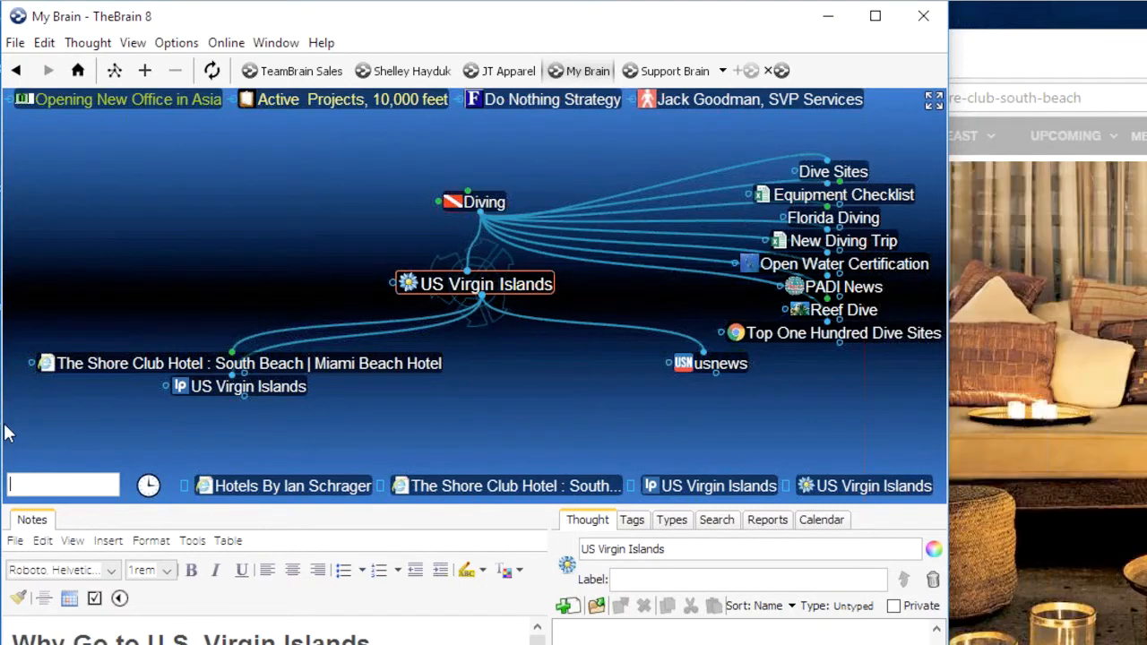
Narrow the program window slightly and create the child thought ",Trip Overview" under US Virgin Islands
drag(3, 433, 41, 432)
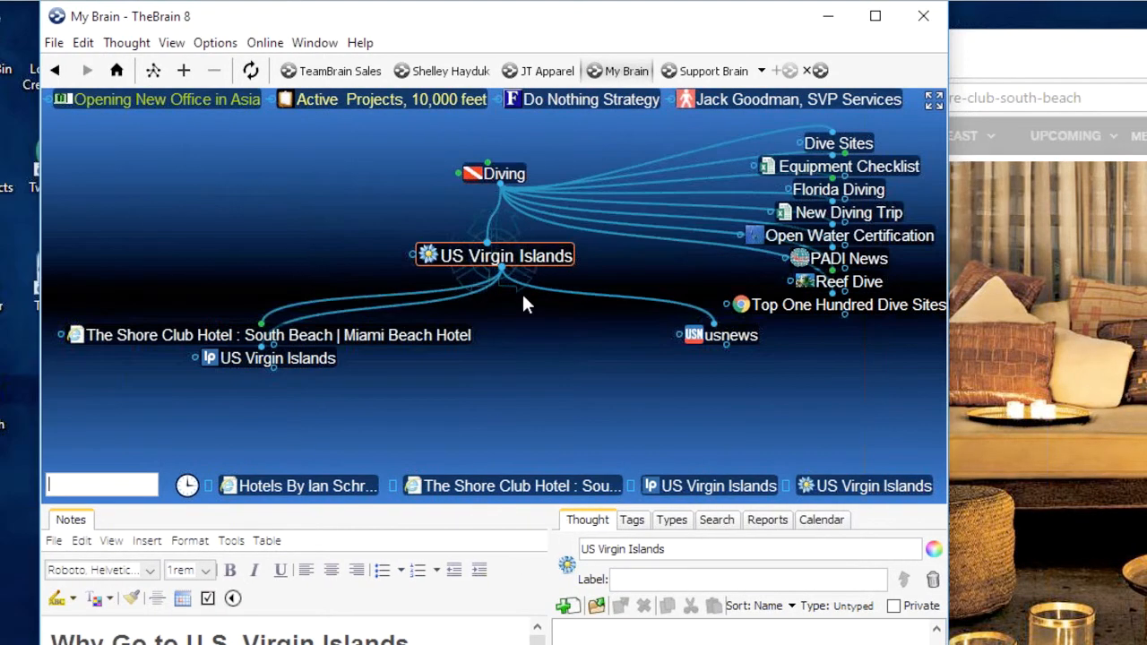
drag(503, 268, 511, 358)
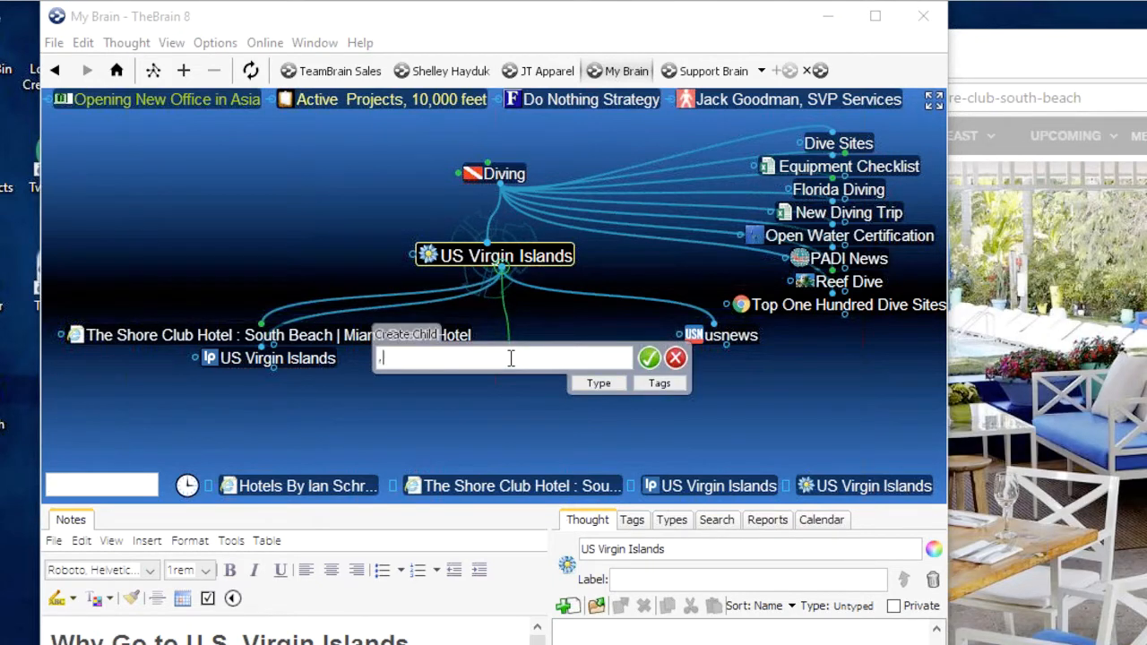
text(,Trip Overview)
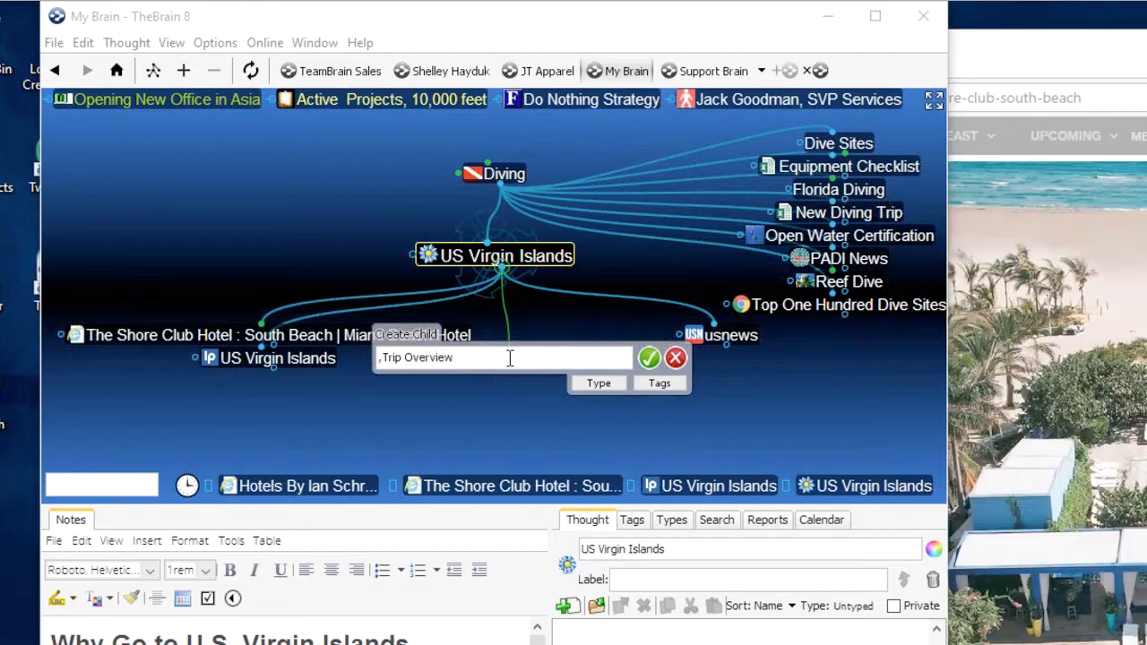
click(647, 358)
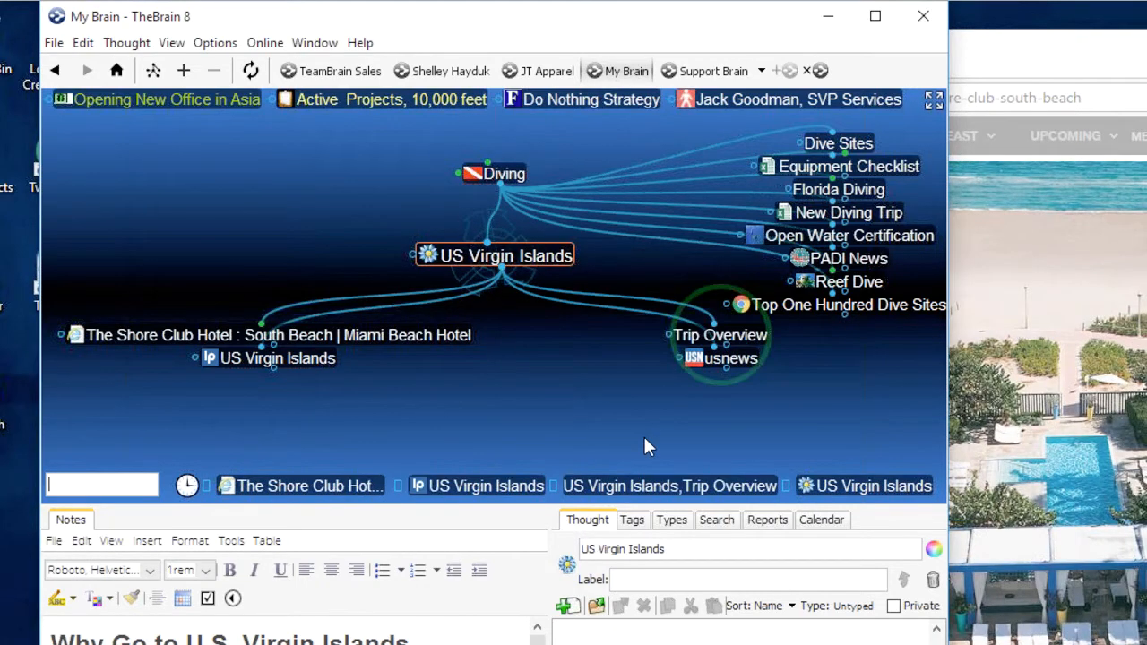
Switch between the Trip Overview thought and its parent US Virgin Islands to compare how the child's name is displayed
click(717, 335)
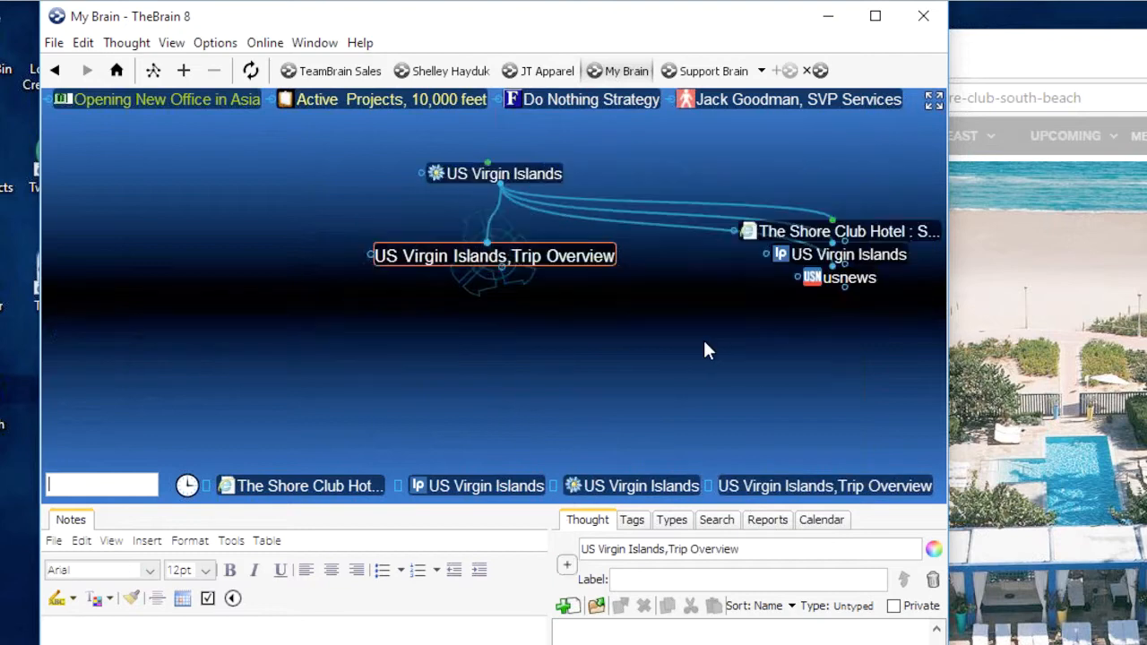
click(681, 480)
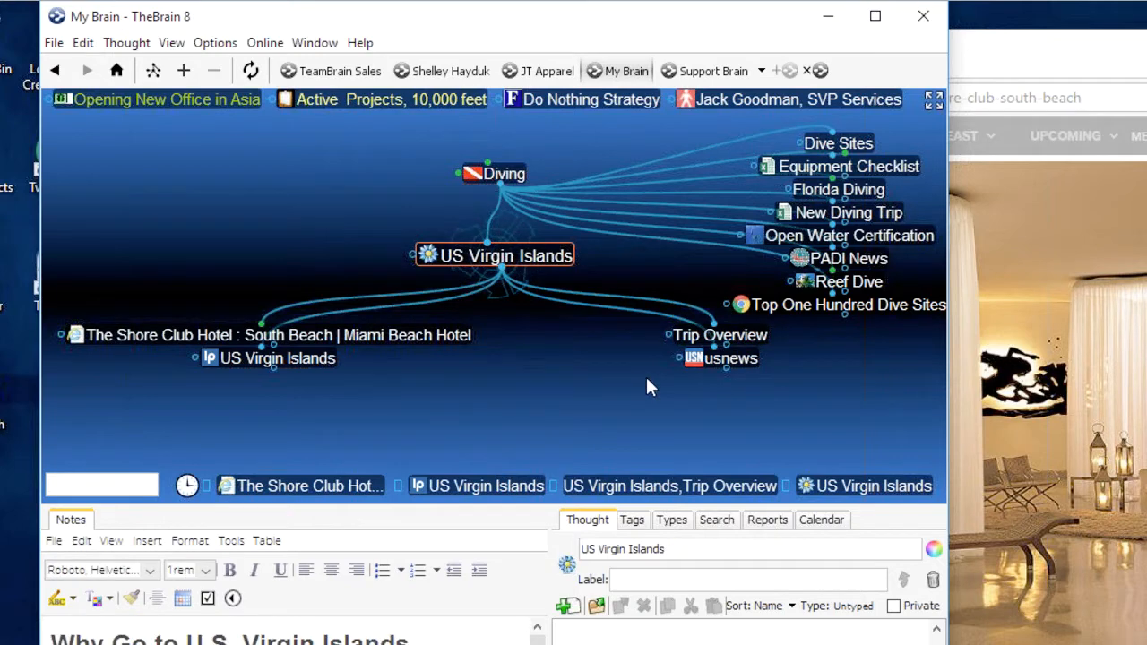
click(730, 358)
click(674, 336)
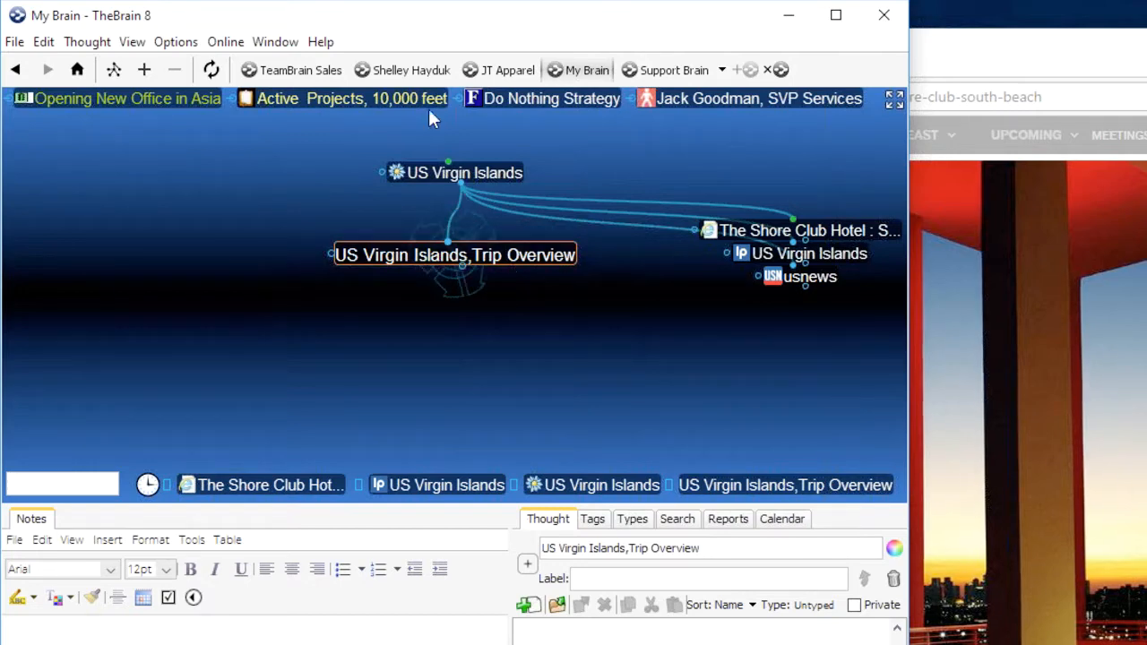
click(512, 197)
click(499, 174)
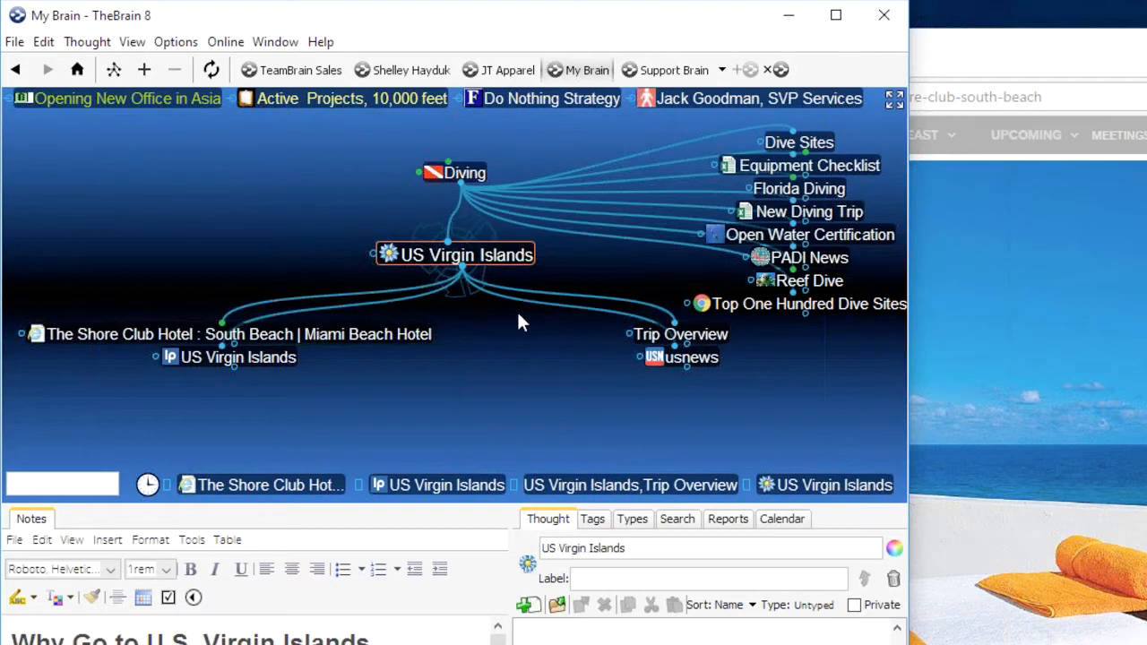
click(687, 339)
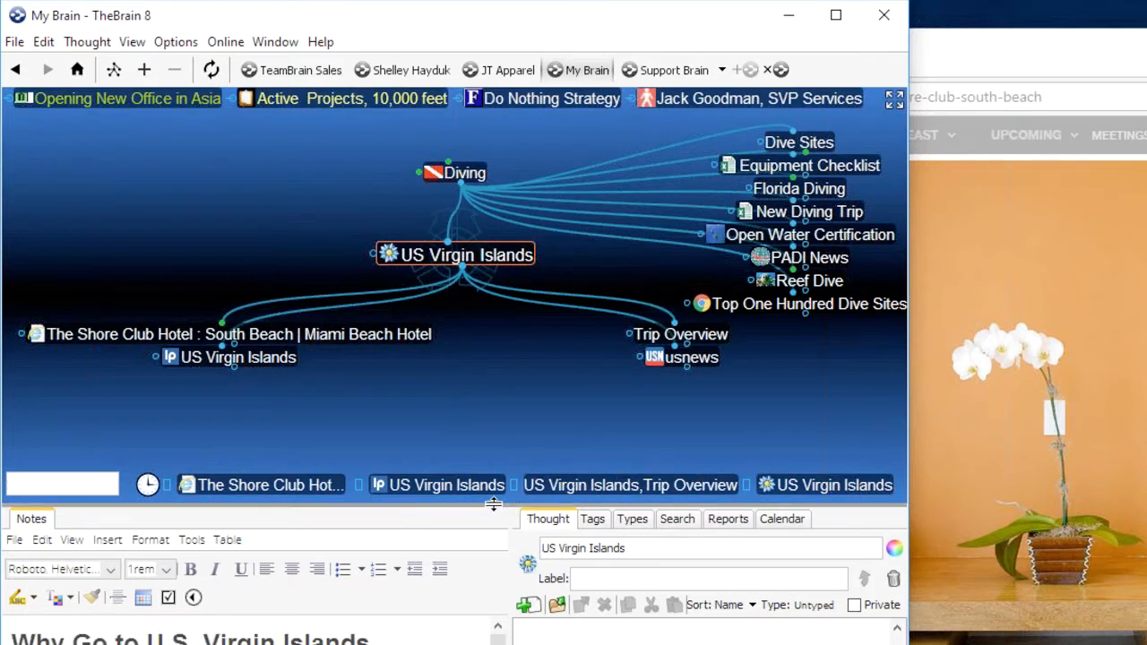
drag(496, 512, 496, 518)
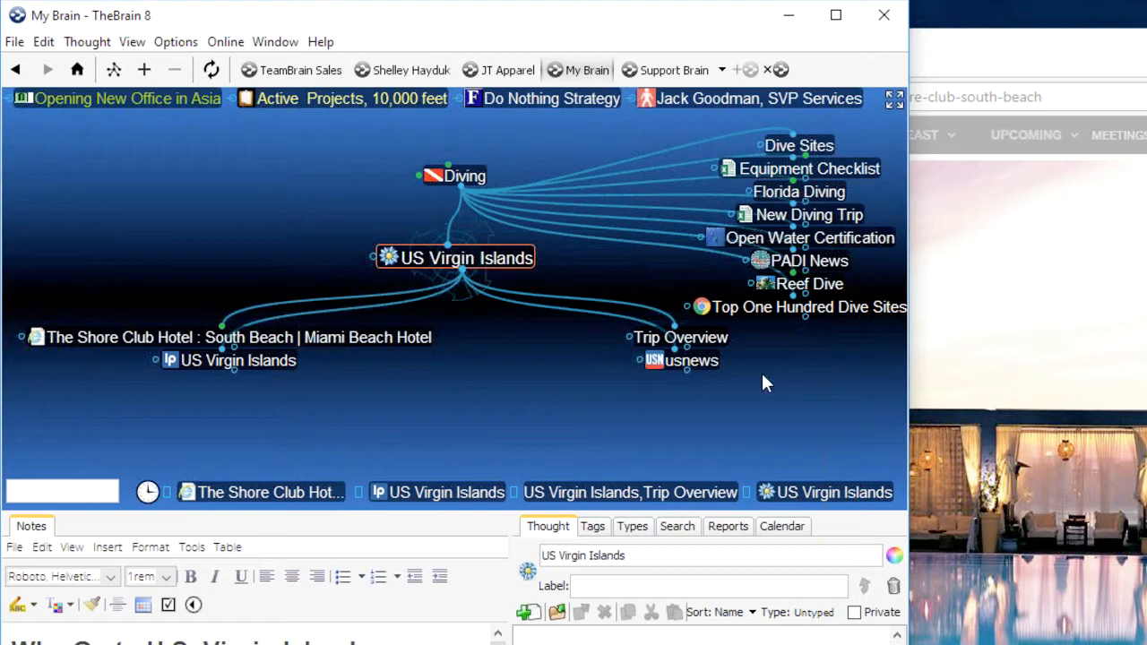
Attach a new Microsoft Word document to the US Virgin Islands,Trip Overview thought
click(681, 337)
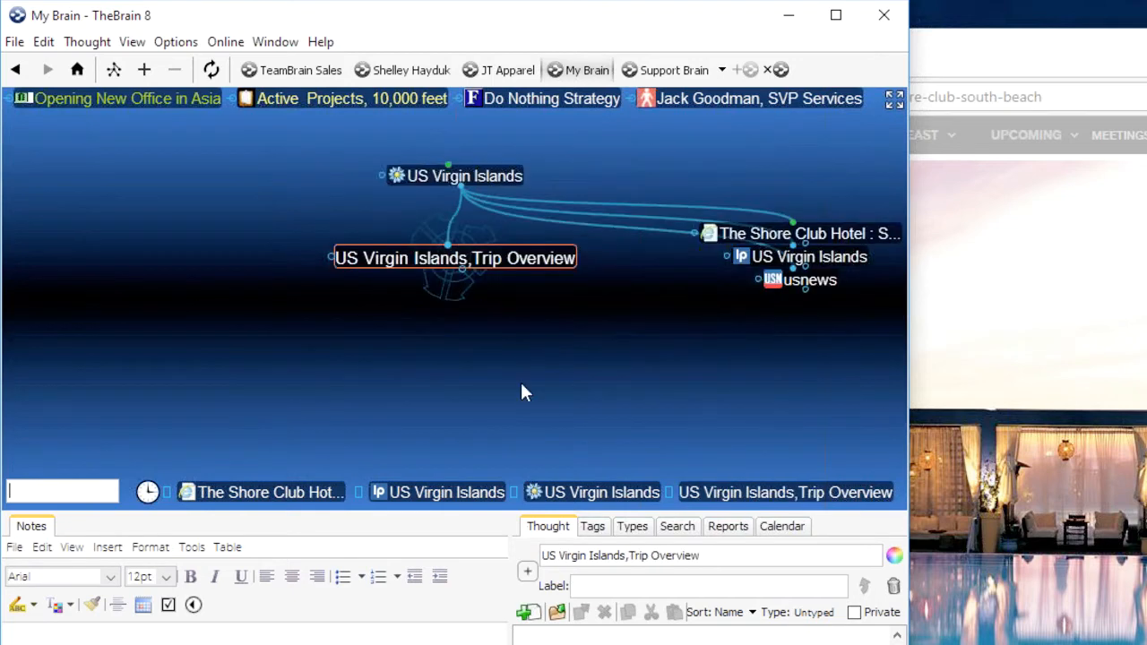
right_click(489, 258)
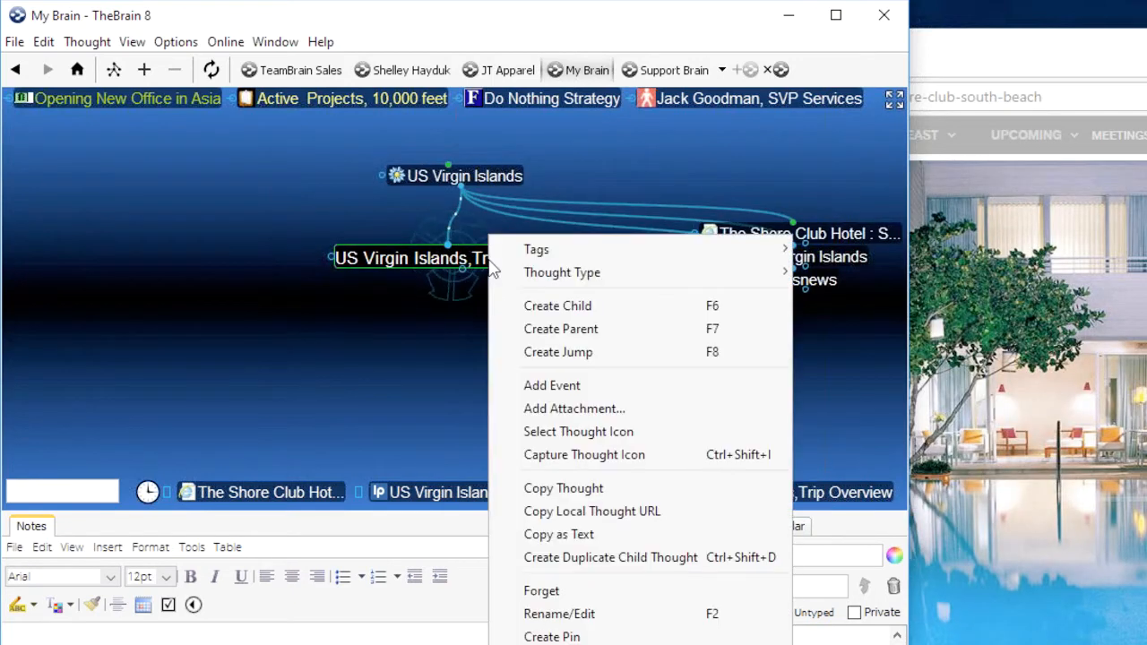
click(530, 412)
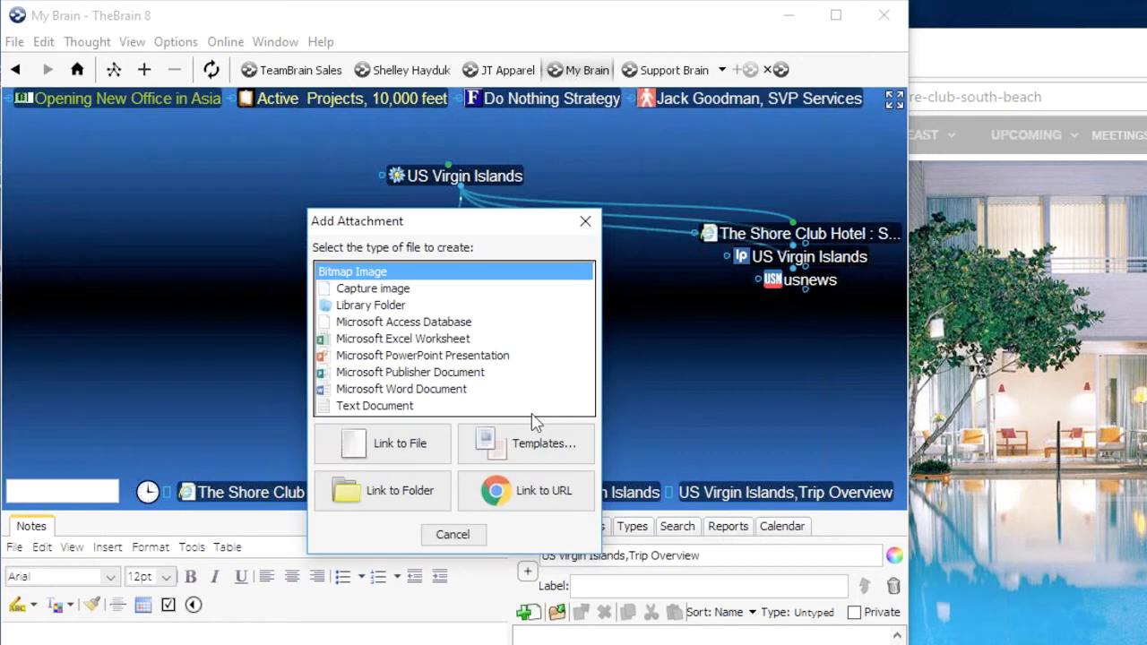
double_click(399, 391)
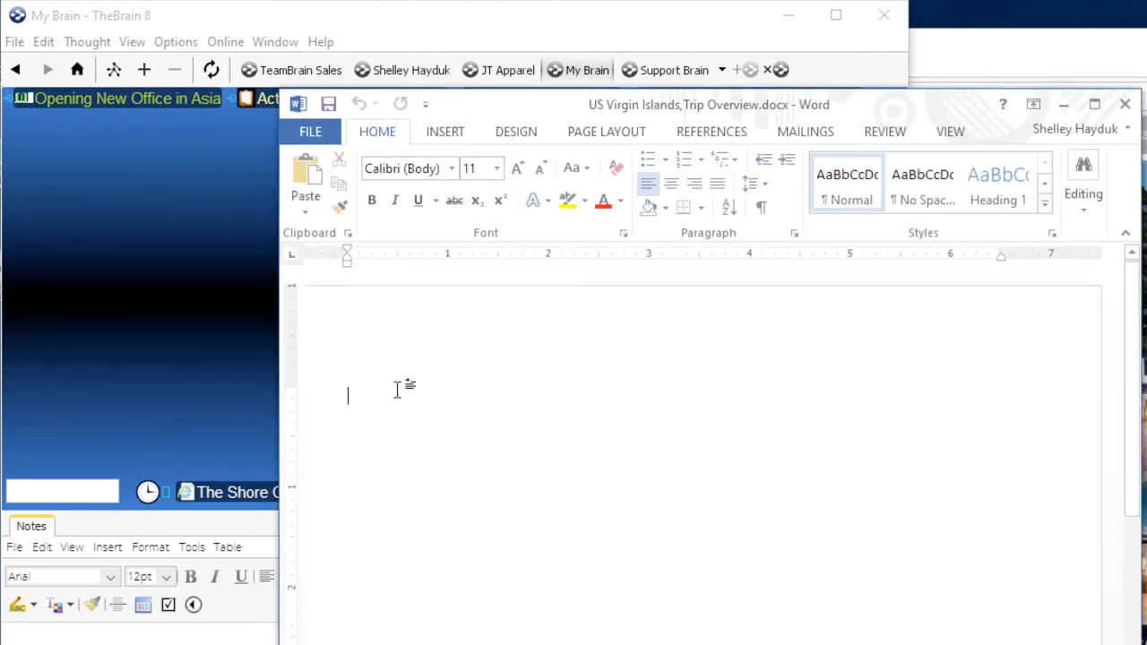
Write "My intinary....." as the first line of the new Word document
text(My intinary..)
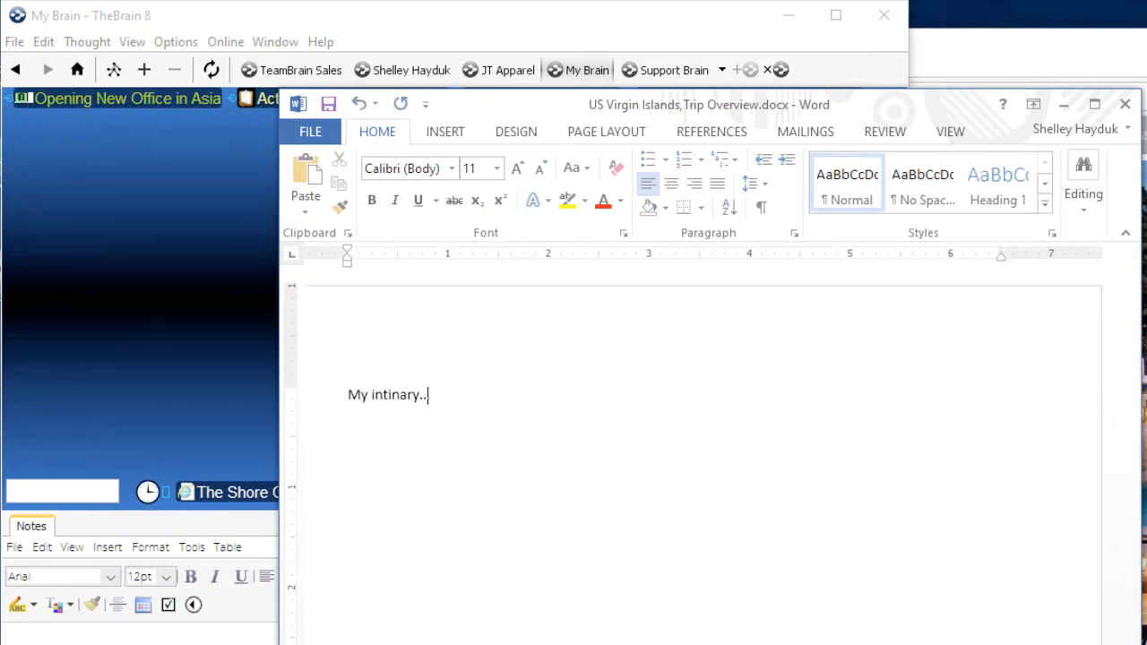
key(Return)
key(Return)
key(Return)
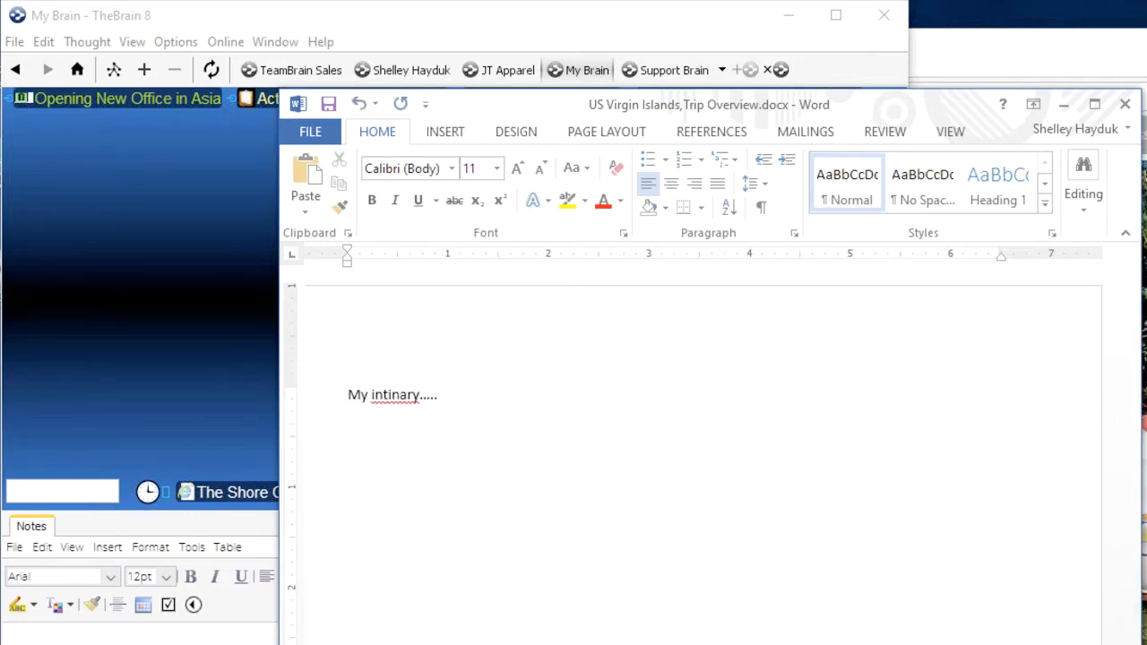
Correct the misspelled word in the document's line to "itinerary" using a spelling suggestion
right_click(403, 408)
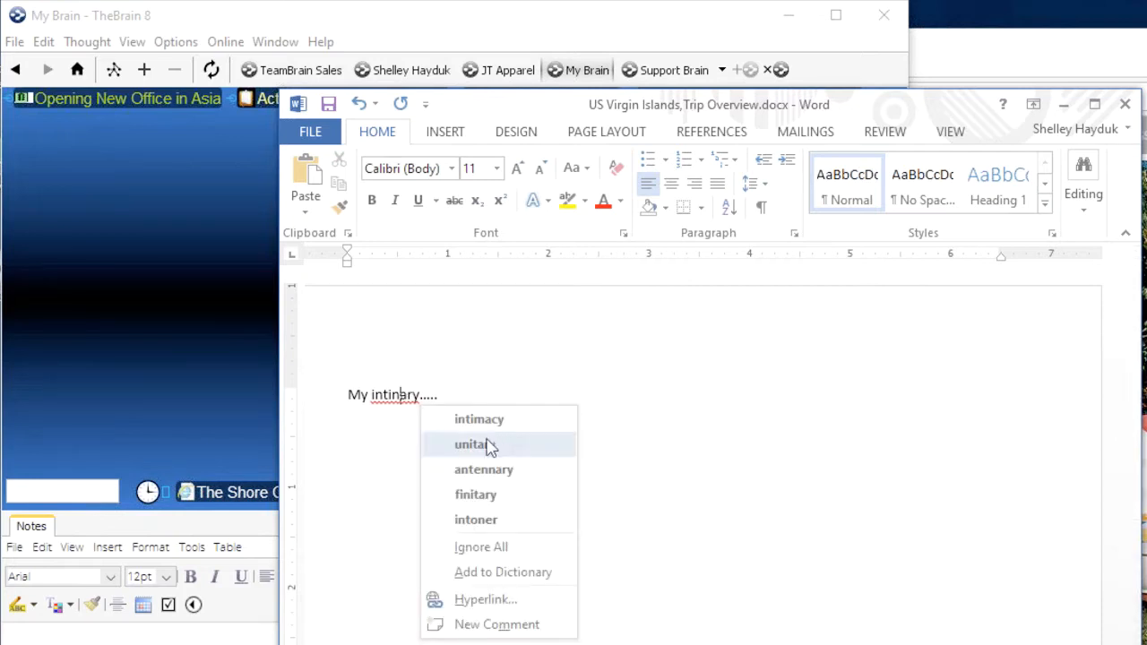
key(Escape)
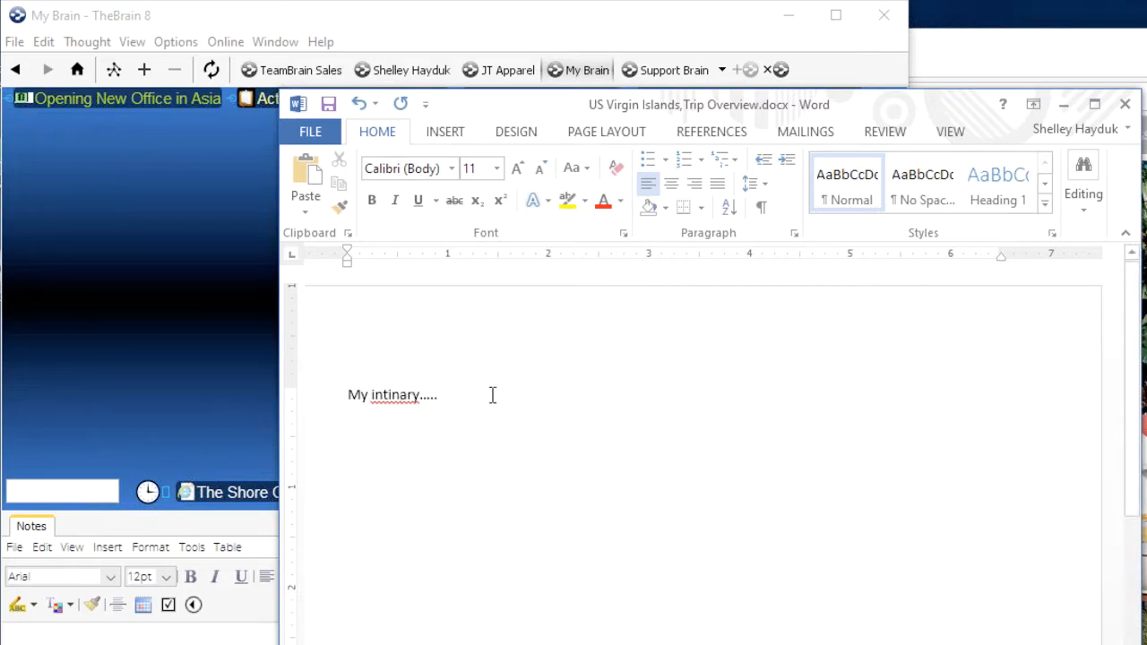
click(385, 394)
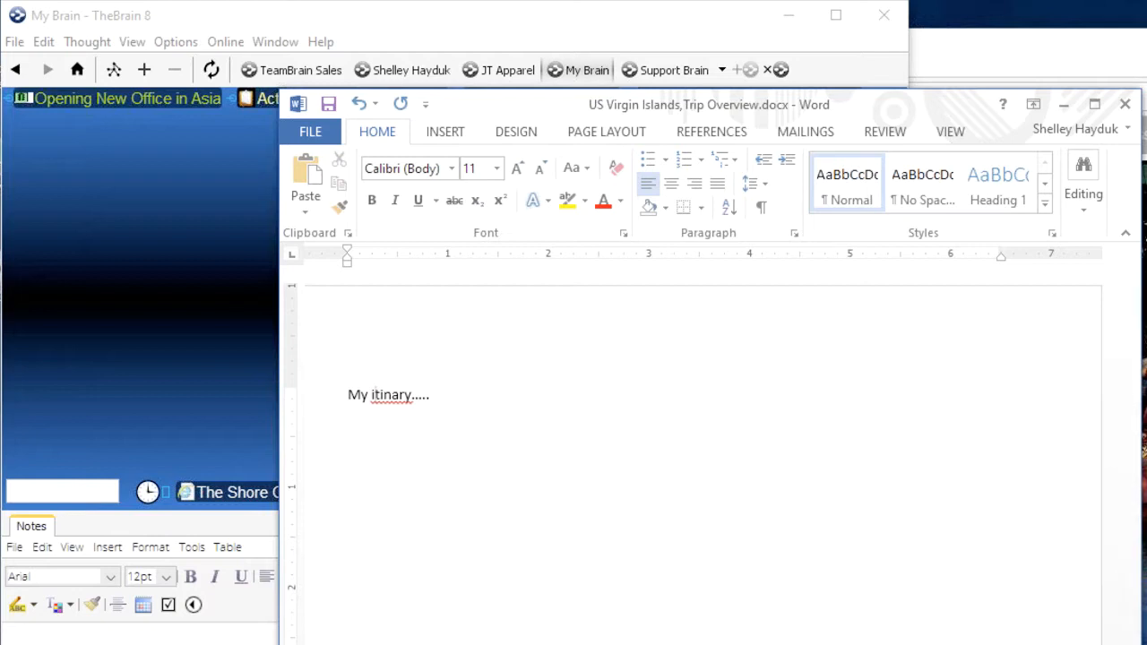
right_click(400, 396)
click(464, 421)
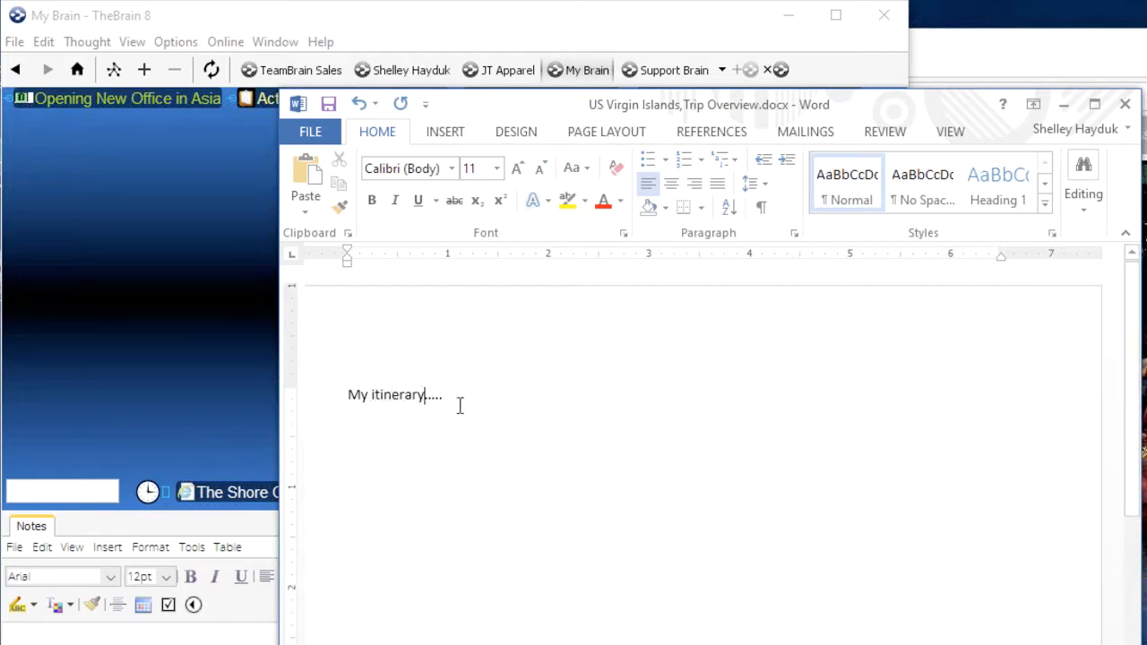
Close the trip itinerary document in Word and make the US Virgin Islands thought active in TheBrain
click(315, 137)
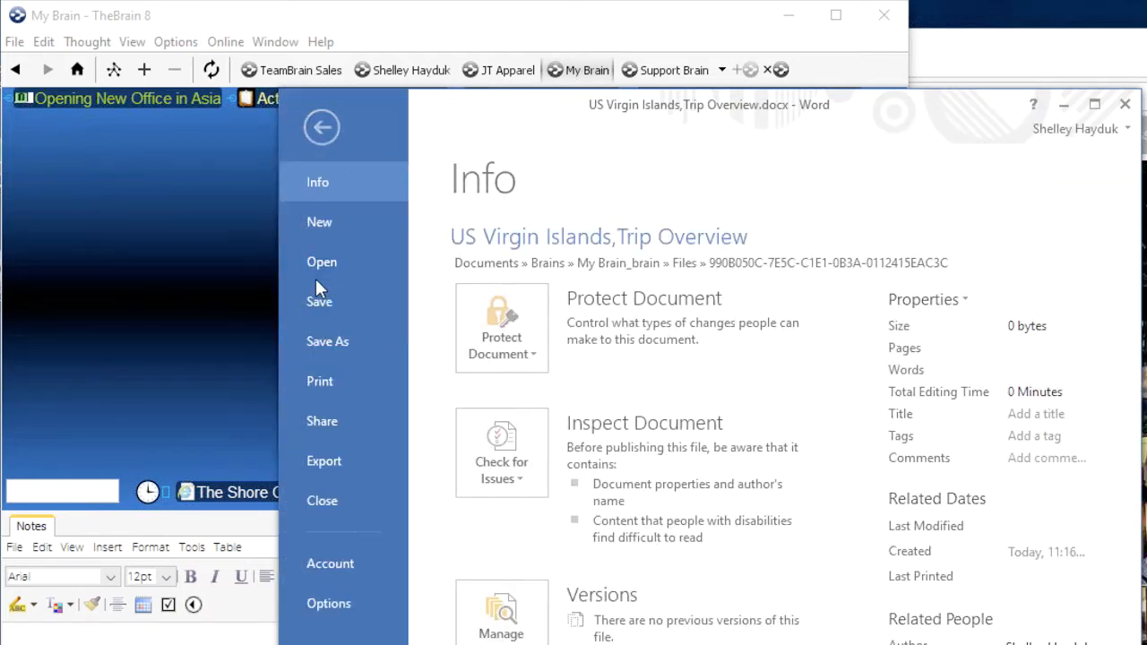
key(Escape)
click(1127, 105)
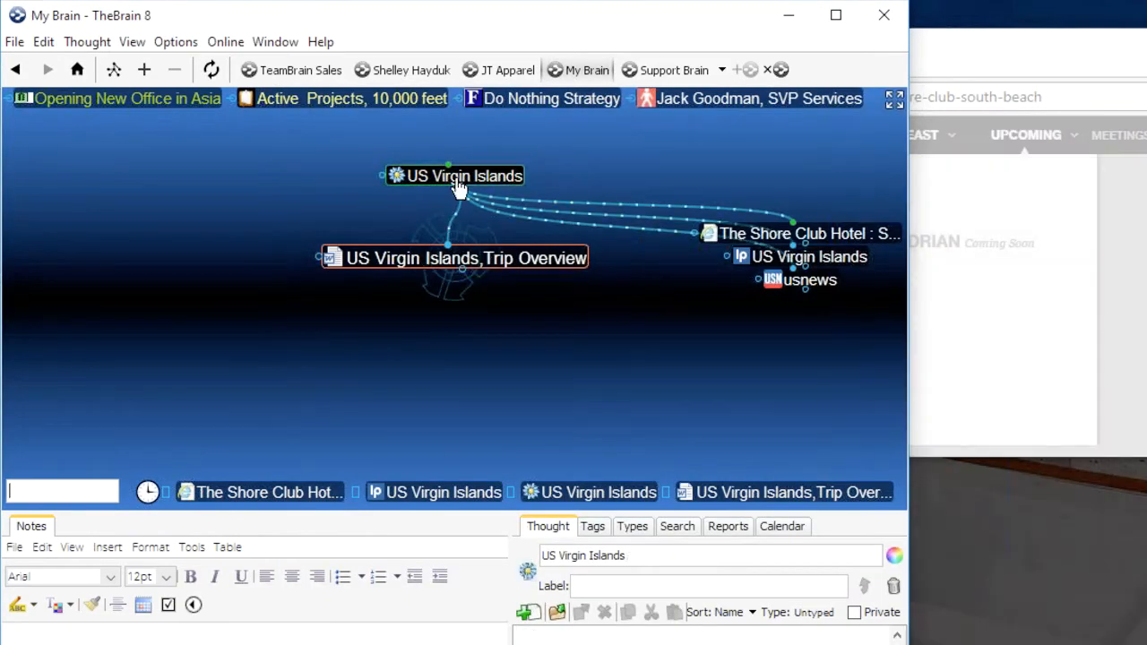
click(458, 186)
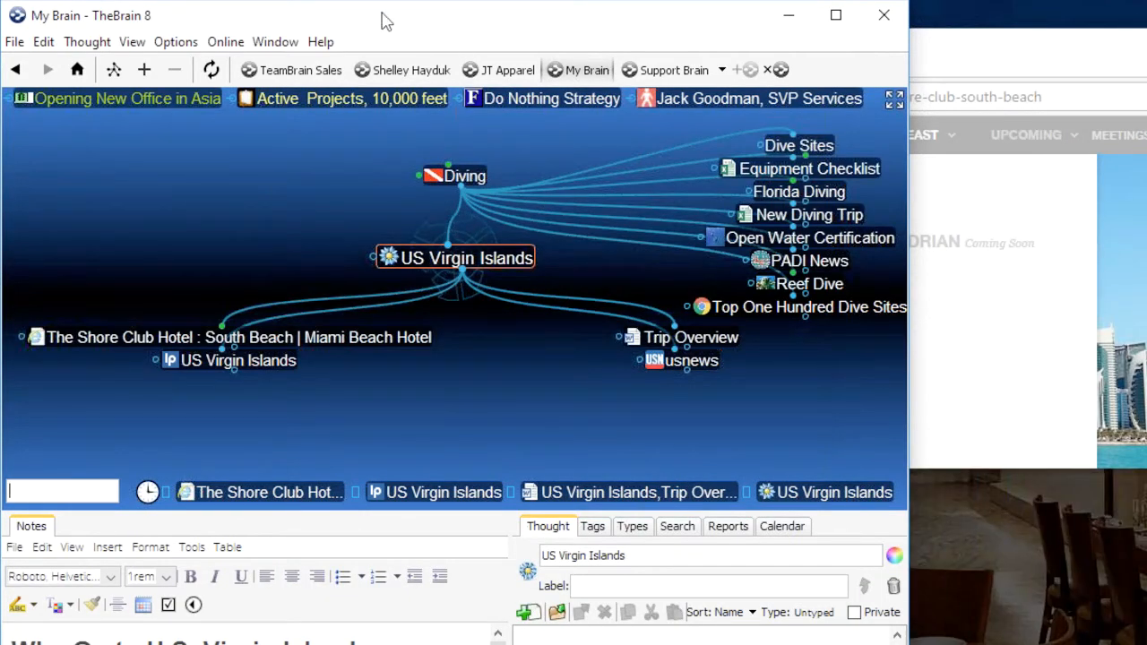
Open the desktop's Research folder beside the brain and add Meal Planning for Diabetes.docx as a child thought of US Virgin Islands
drag(382, 14, 607, 17)
double_click(15, 341)
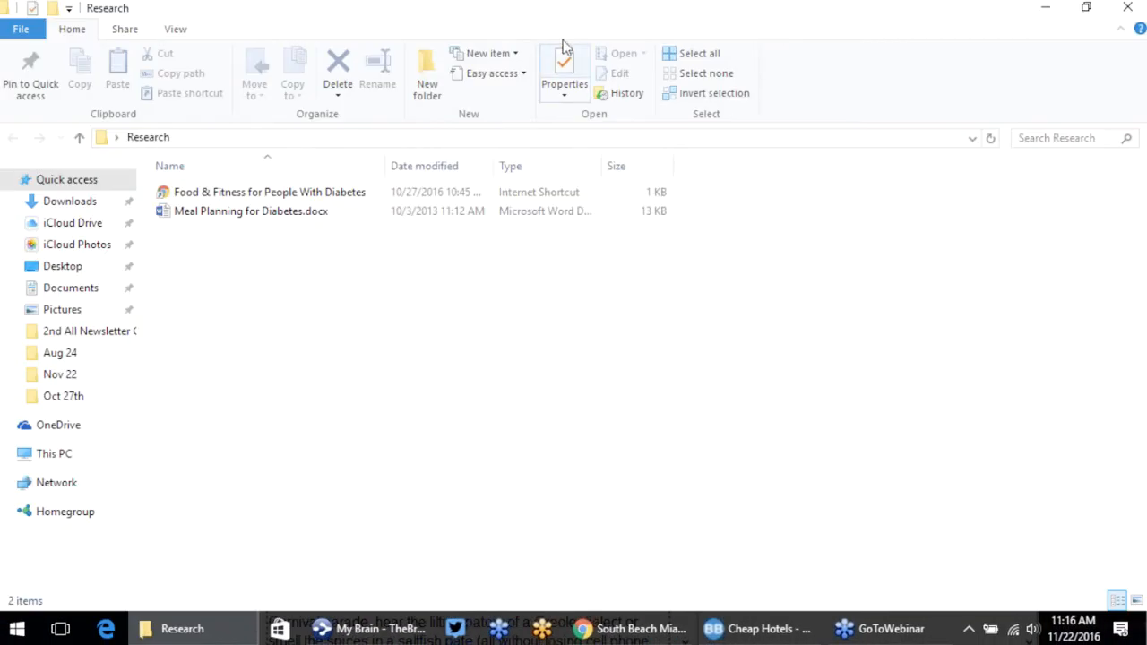
drag(609, 18, 206, 109)
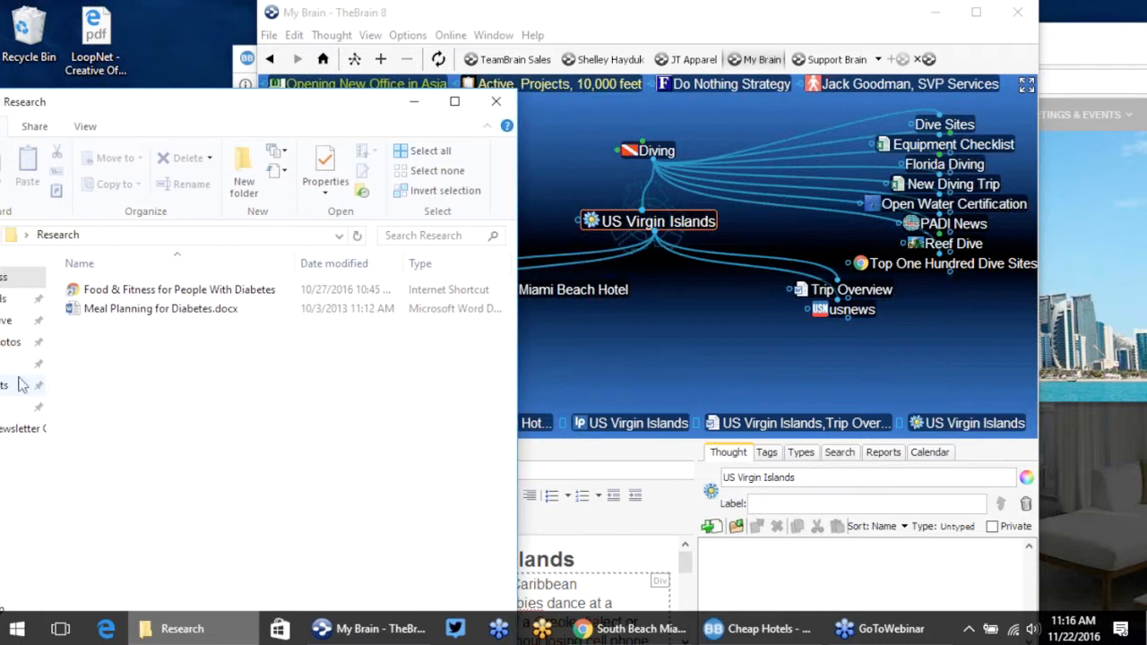
drag(72, 309, 748, 363)
click(721, 362)
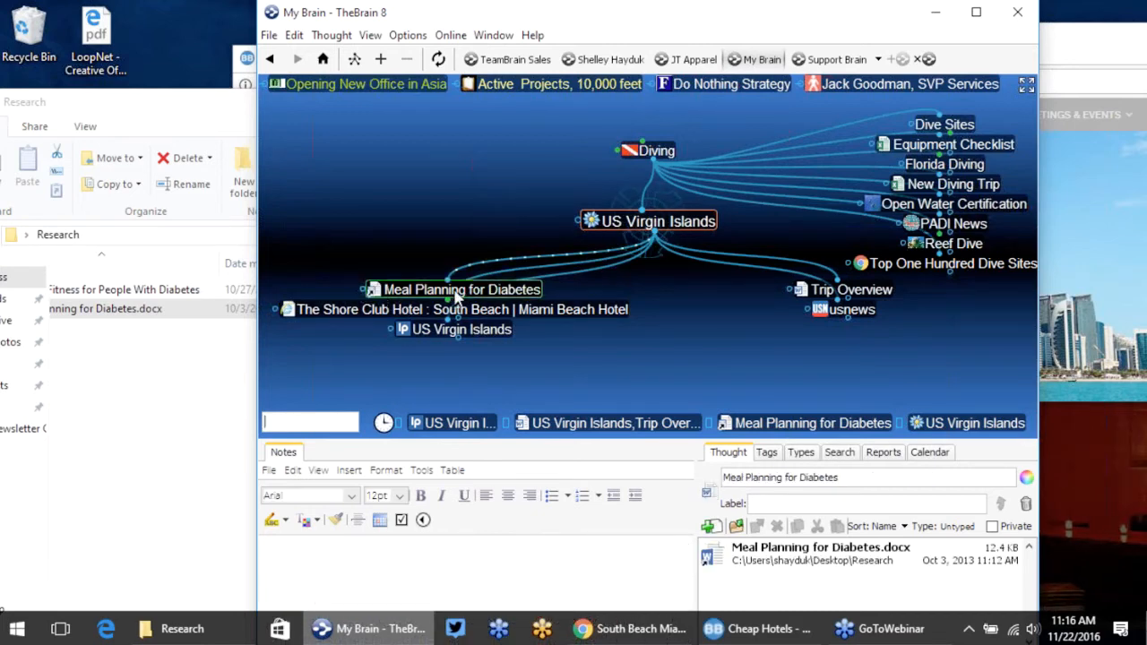
Activate the Meal Planning for Diabetes thought and move its attached file into the brain
click(457, 291)
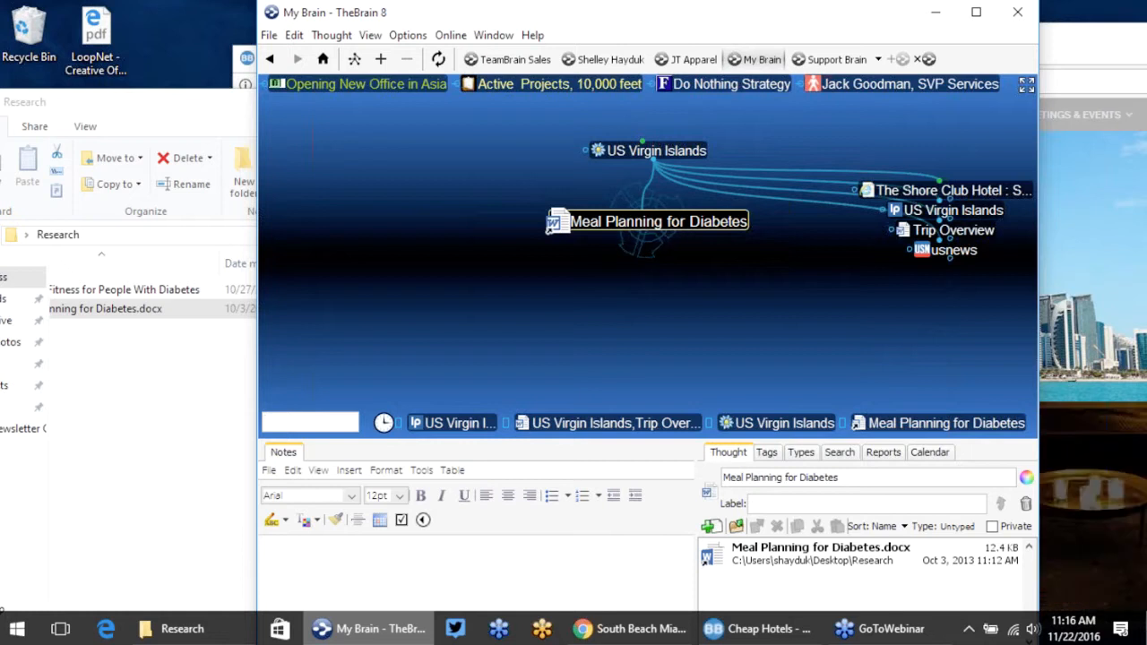
right_click(556, 224)
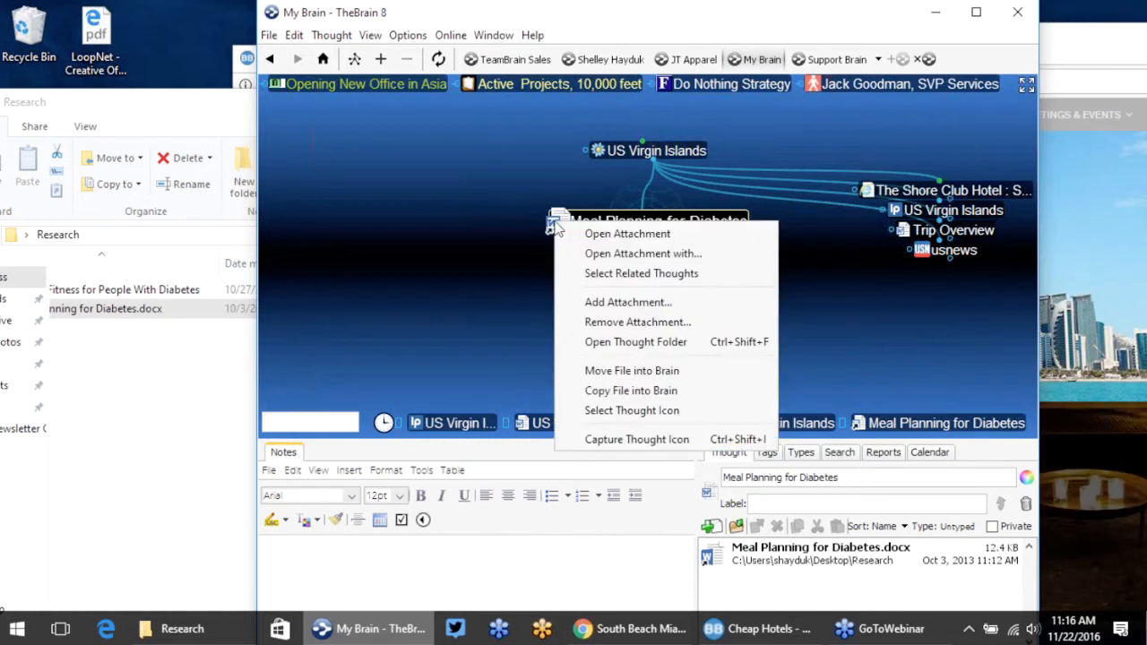
click(607, 373)
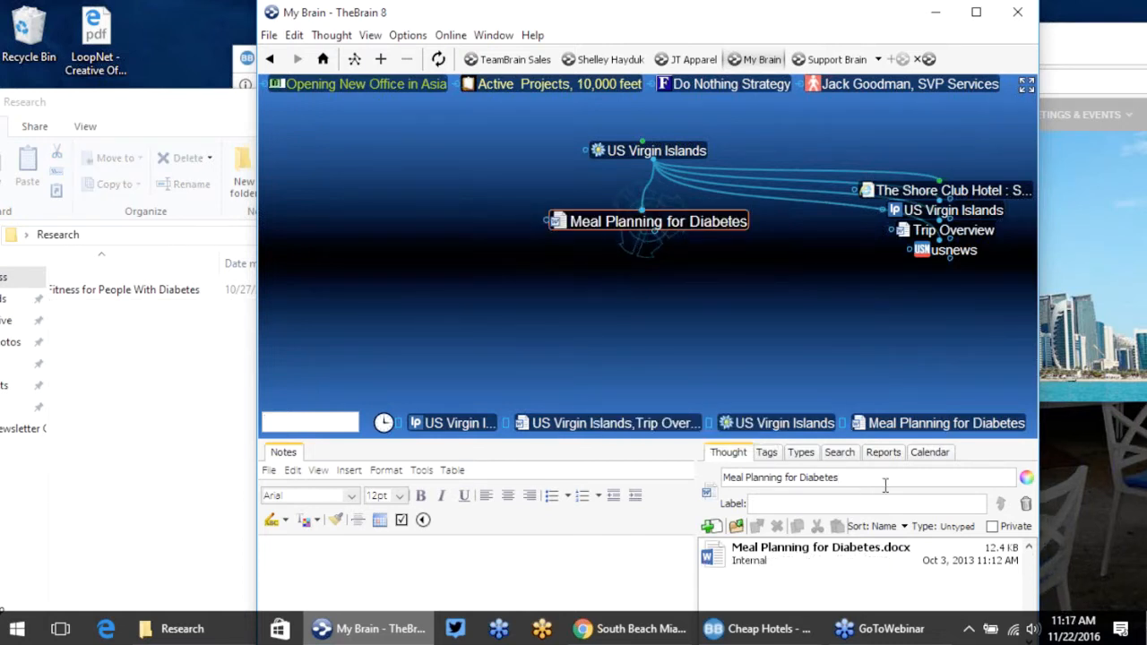
Shorten the active thought's name to "Meal Planning"
key(BackSpace)
key(BackSpace)
key(BackSpace)
key(BackSpace)
key(BackSpace)
key(BackSpace)
key(BackSpace)
key(BackSpace)
key(BackSpace)
key(BackSpace)
key(BackSpace)
key(BackSpace)
key(BackSpace)
key(Return)
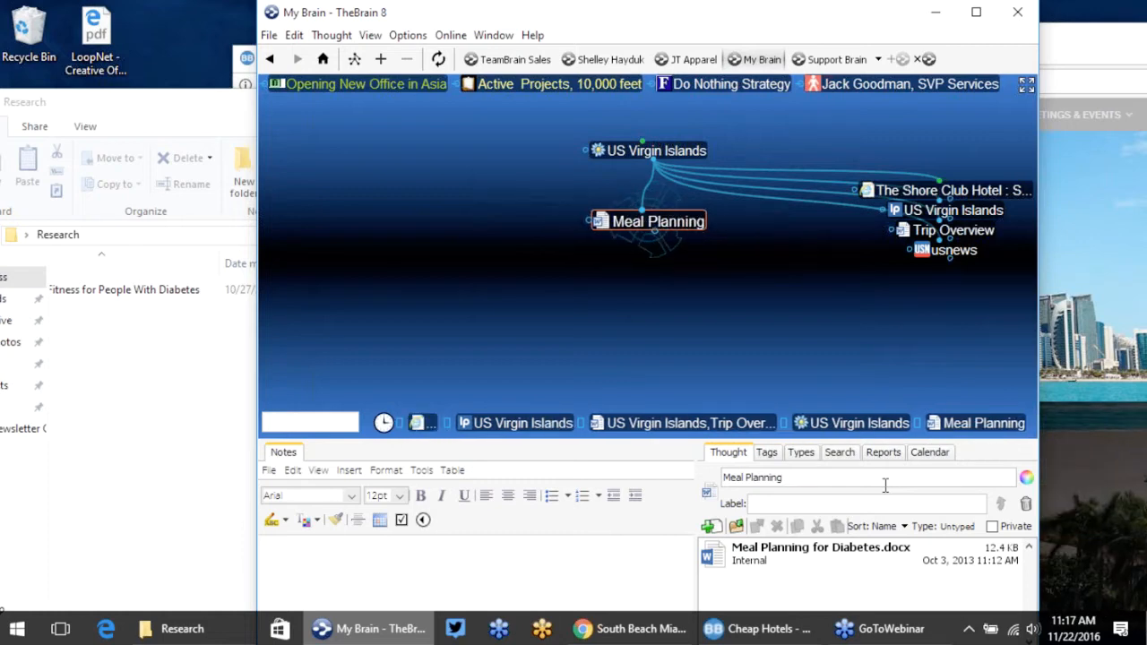
Link US Virgin Islands as a child of the existing Caribbean thought under Vacation and Travel
click(672, 150)
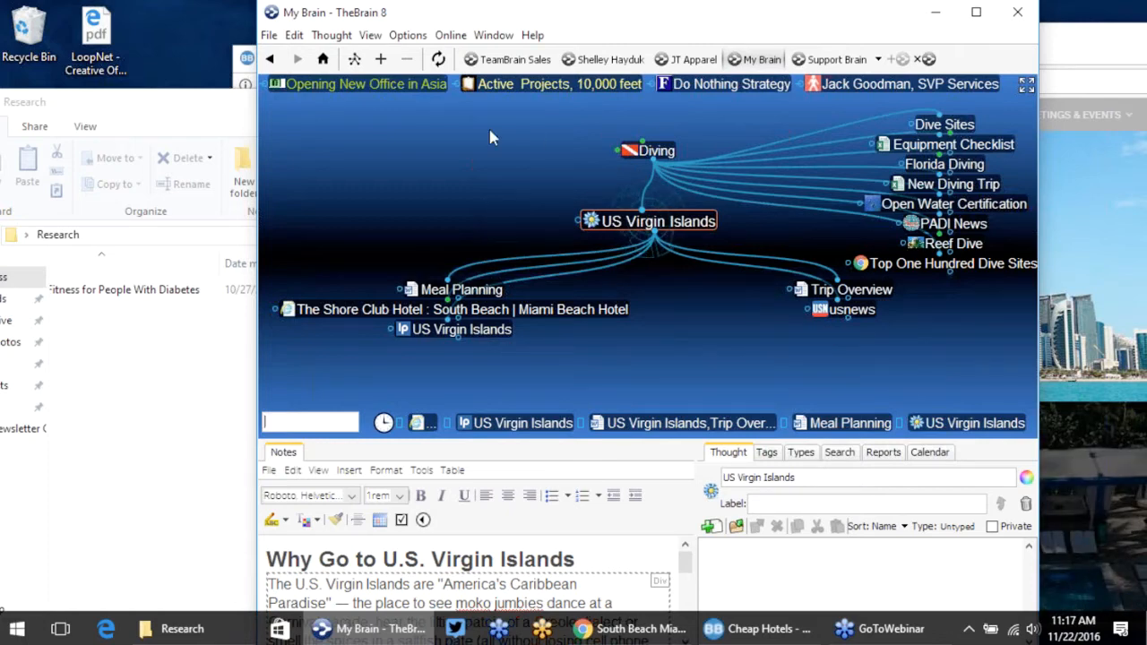
click(693, 181)
click(657, 152)
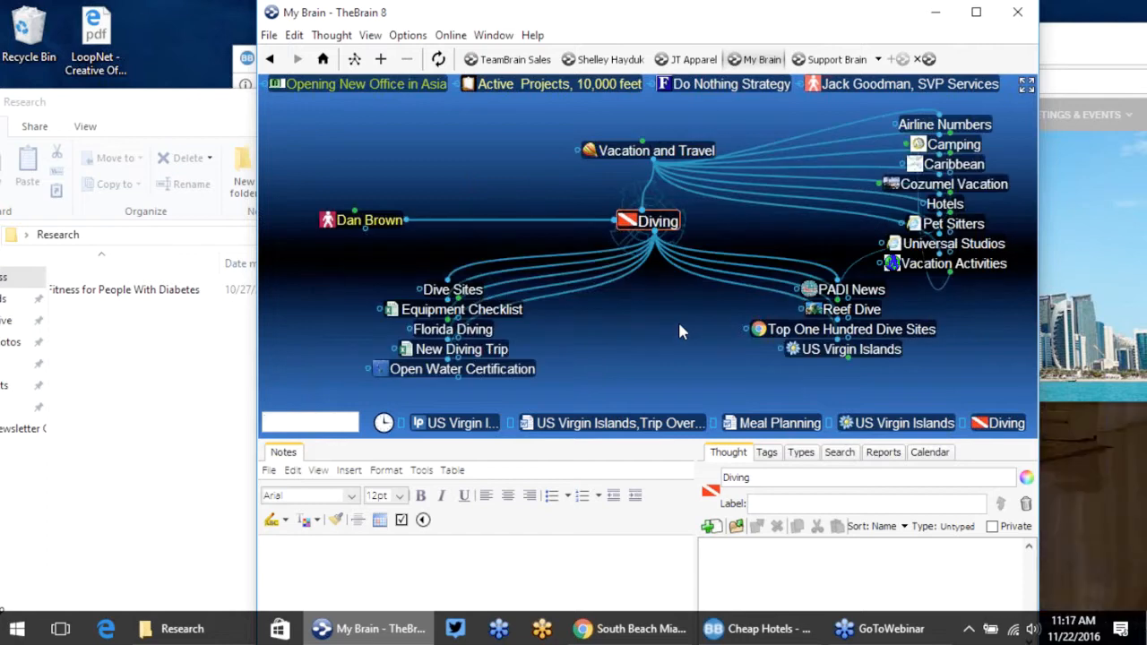
click(690, 159)
click(690, 158)
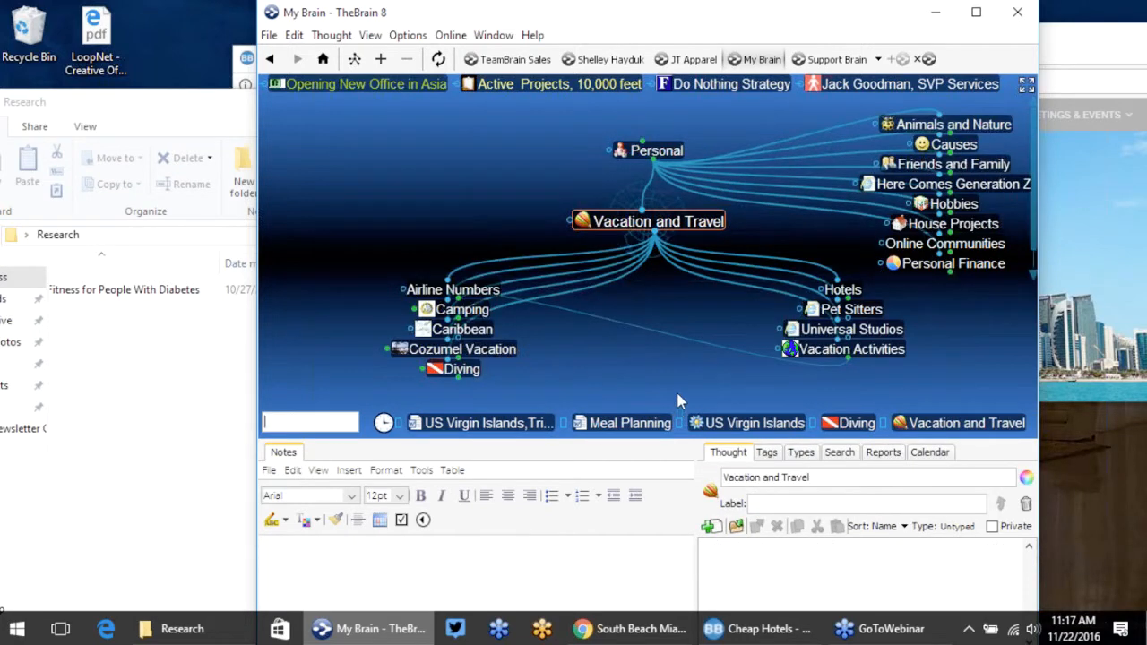
click(466, 329)
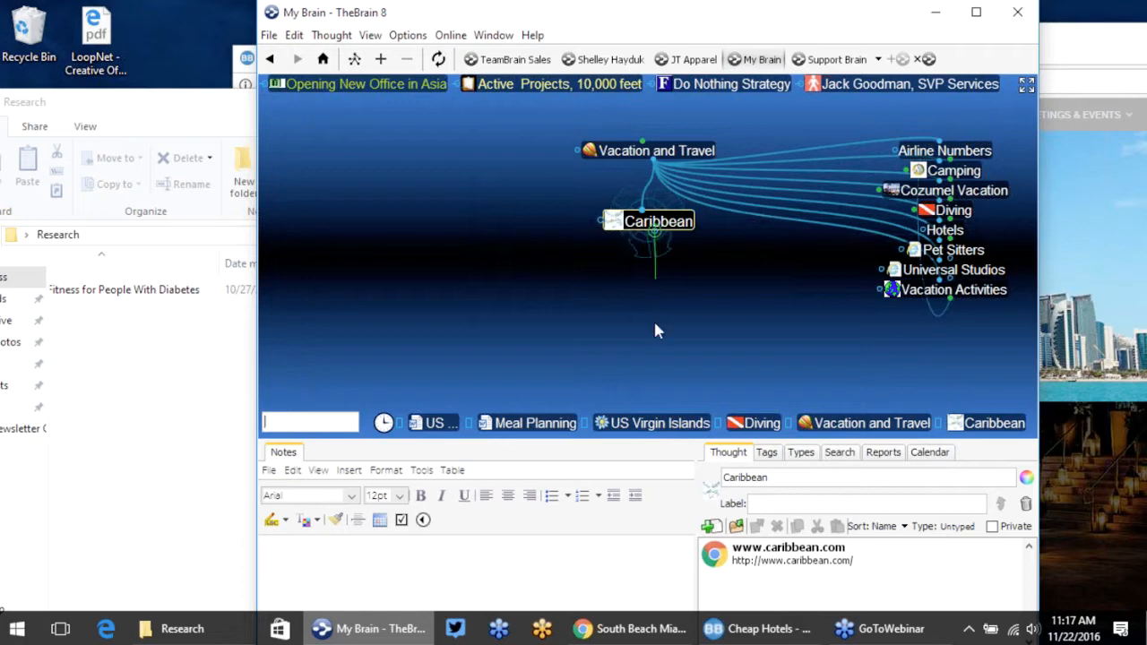
drag(655, 330, 663, 422)
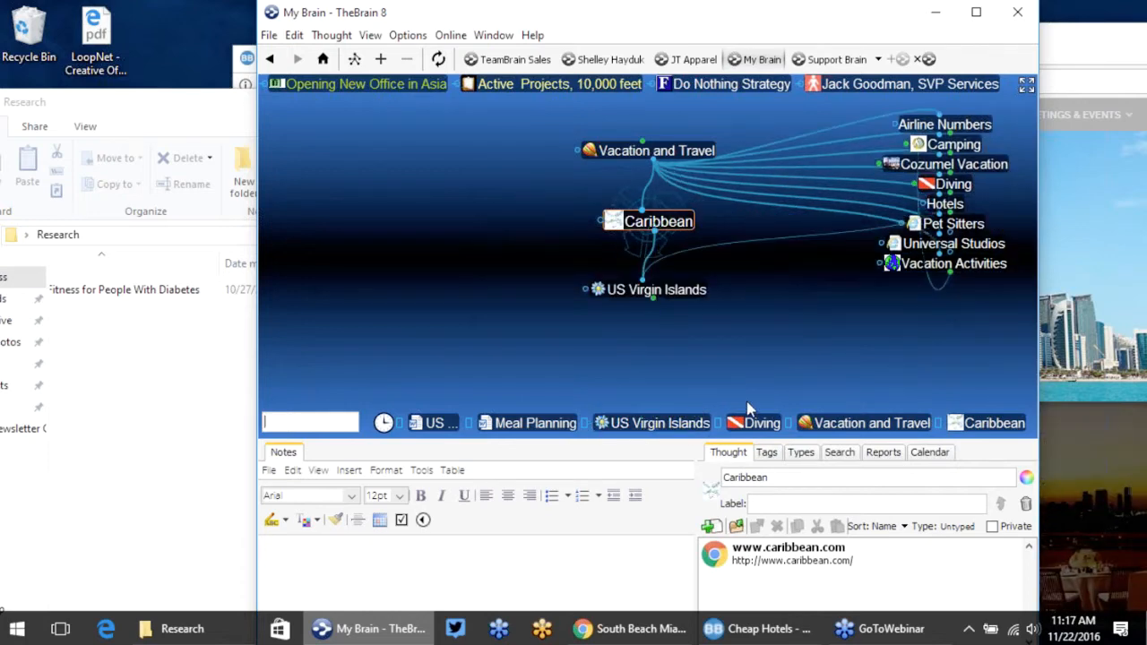
Check US Virgin Islands with its parent thoughts, and link Cozumel Vacation as a child of Caribbean
click(690, 291)
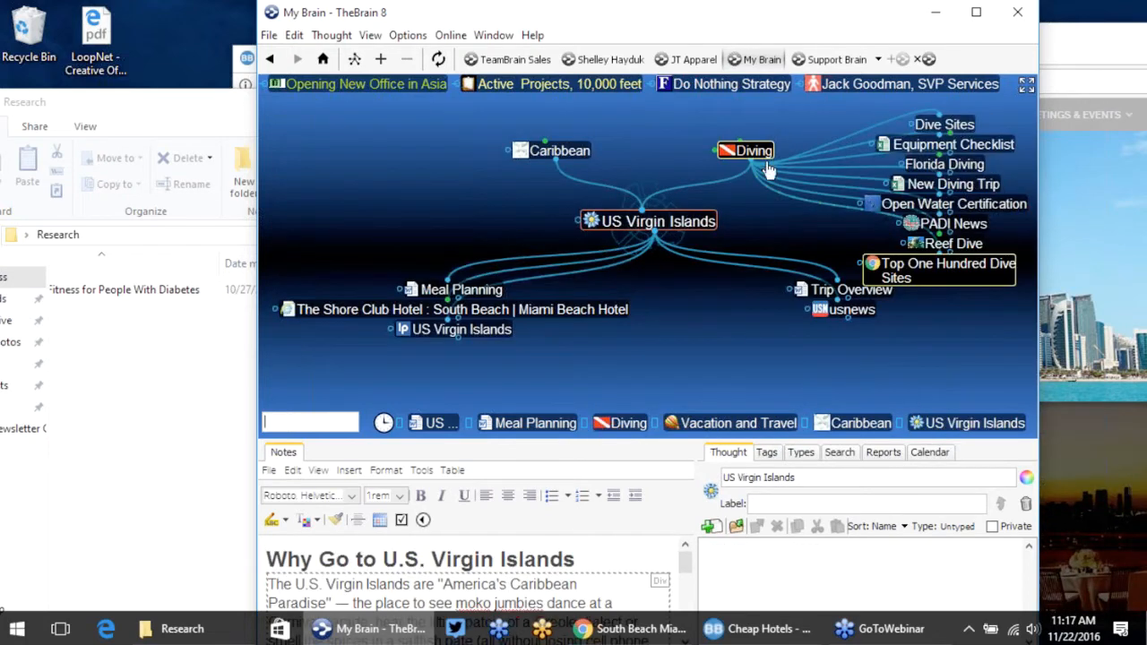
mouse_move(725, 150)
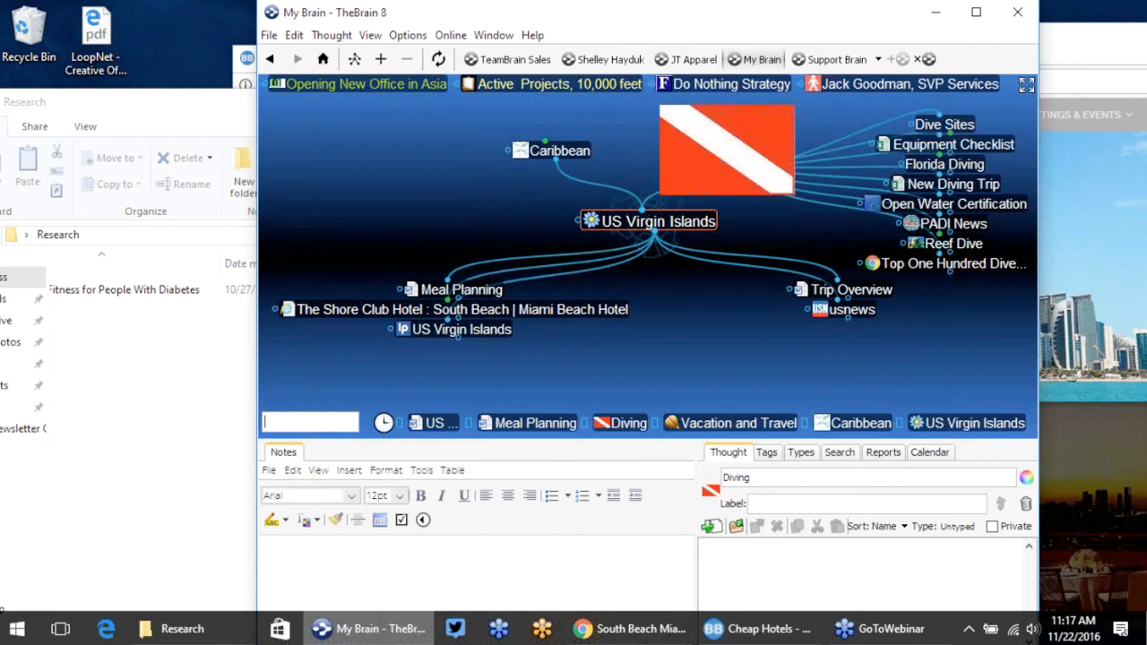
click(560, 150)
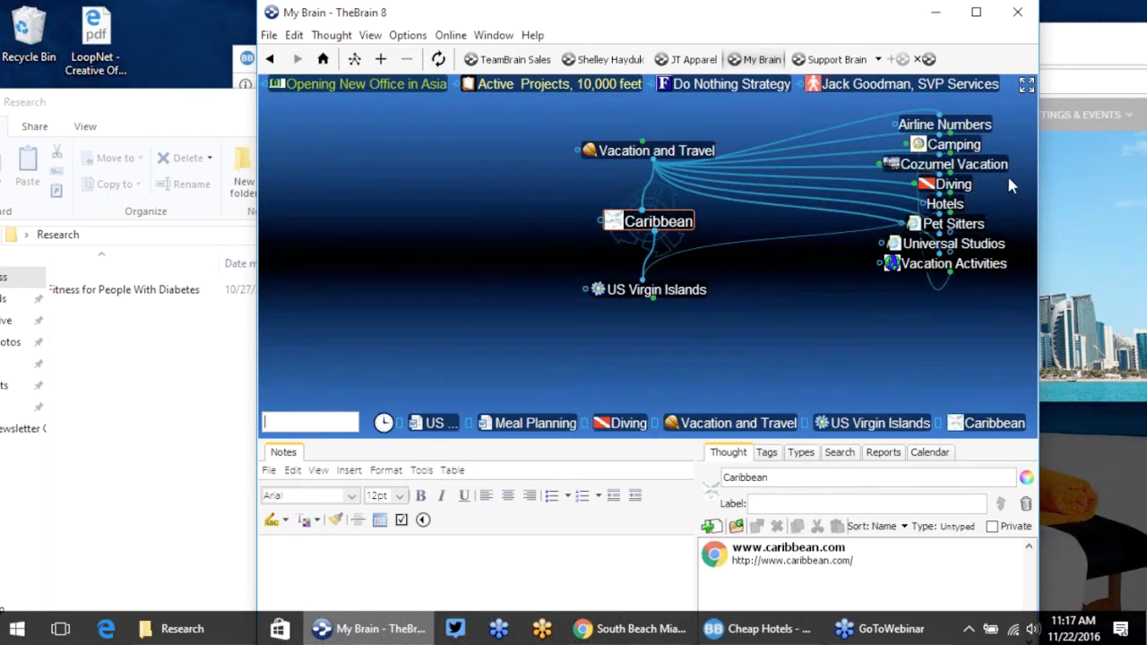
drag(1006, 173, 830, 322)
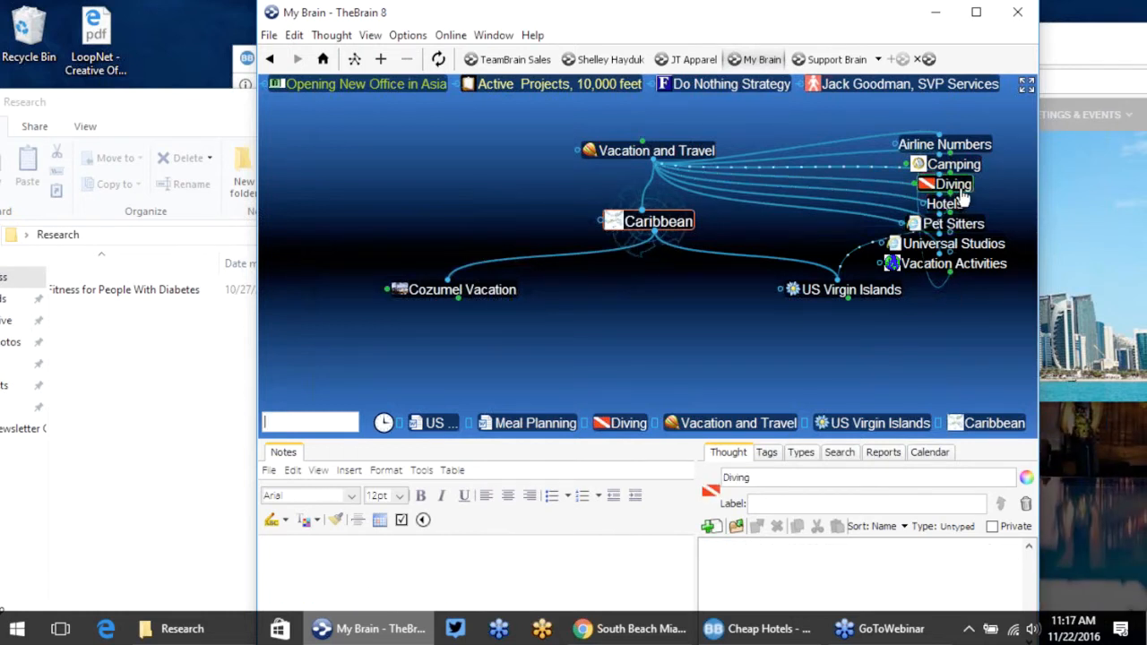
Create a child thought of US Virgin Islands named "Dive Wrecks in US Virgin Islands" and make it active
click(847, 289)
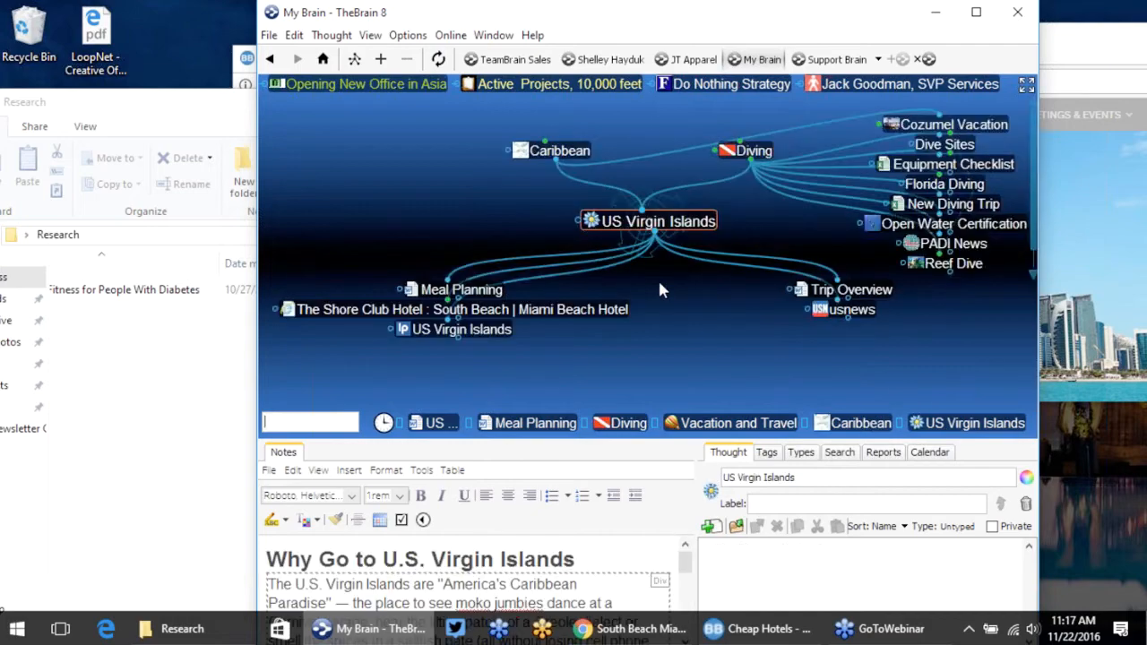
drag(656, 236, 658, 380)
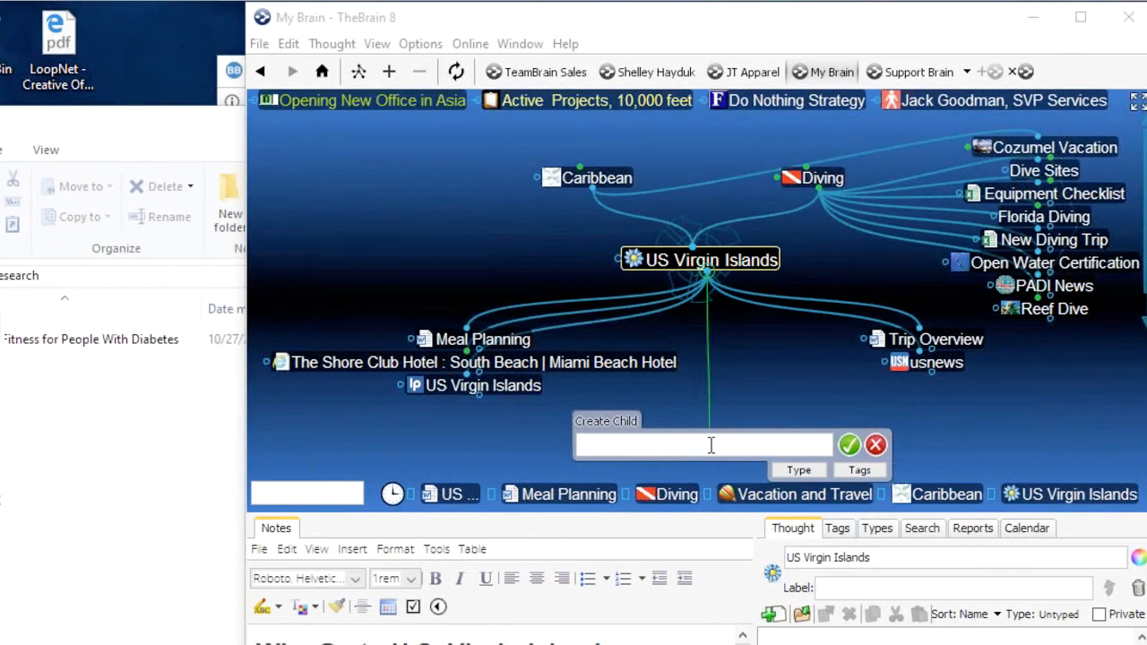
text(Dive )
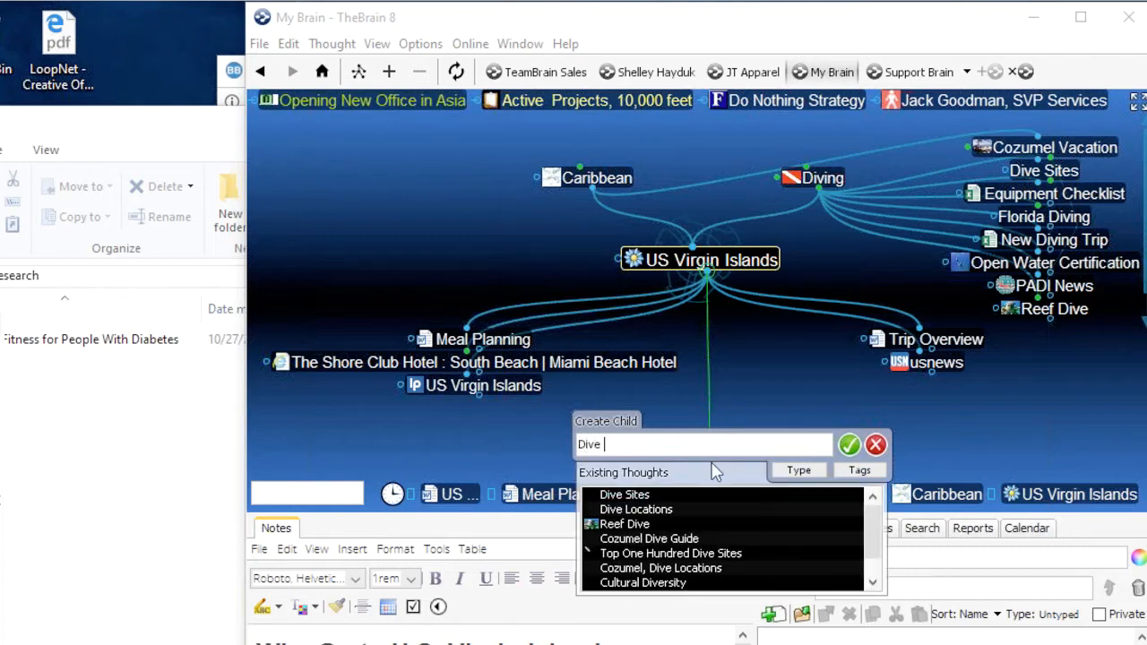
text(Wrecks in )
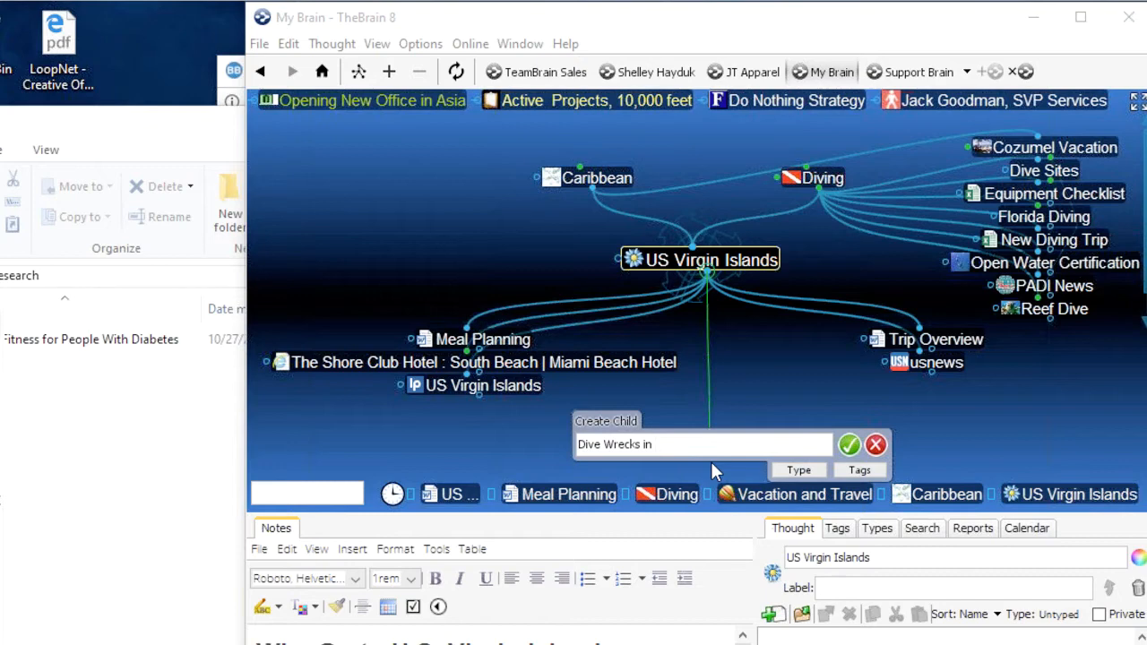
text(US Viri)
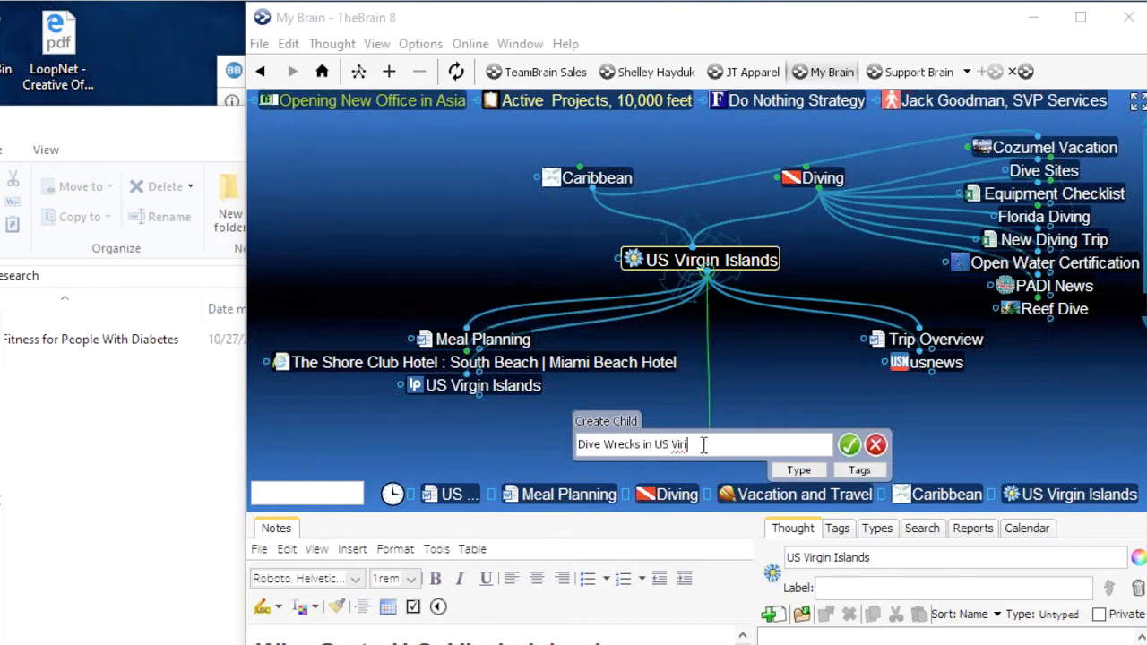
key(BackSpace)
text(gin Iis)
key(BackSpace)
key(BackSpace)
key(BackSpace)
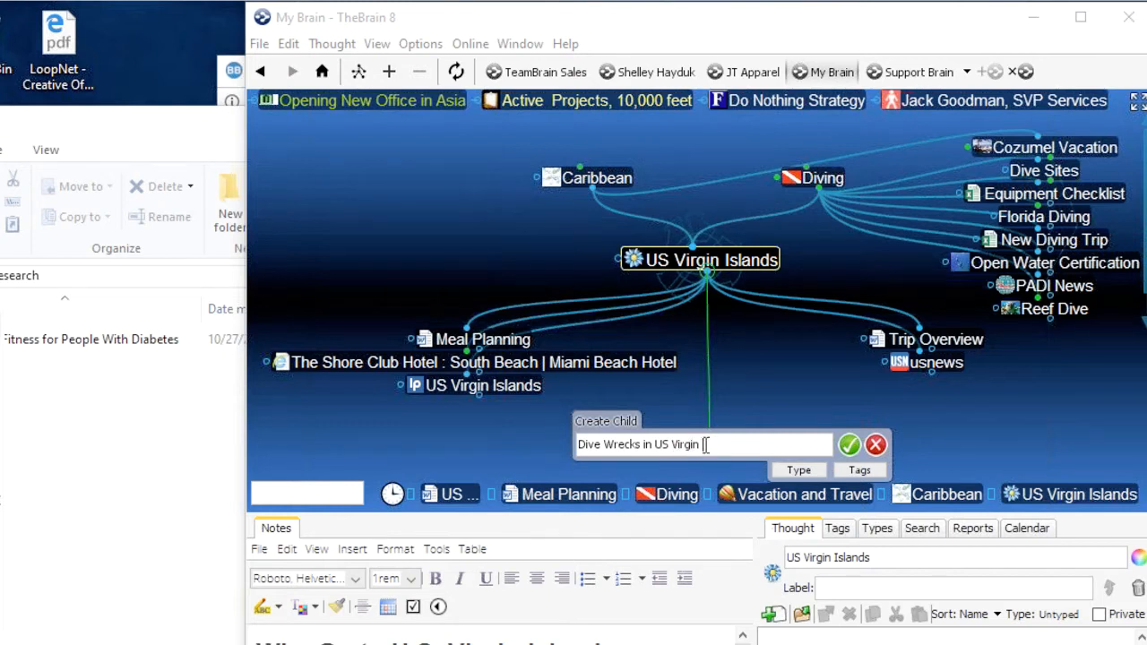
key(super+comma)
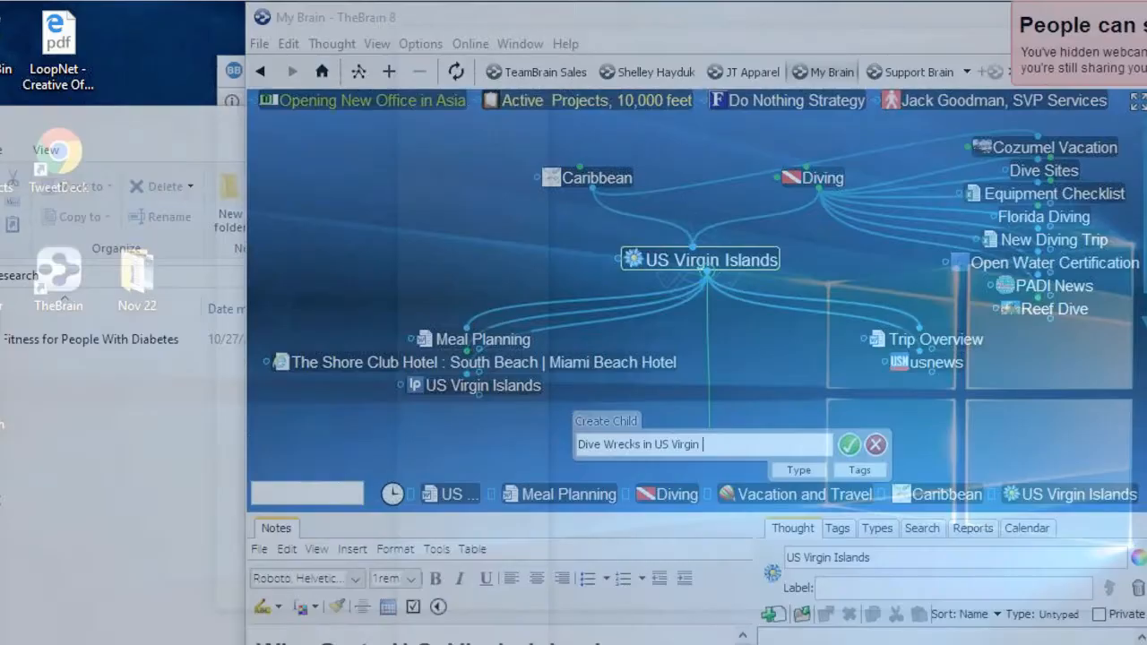
text(Isld)
key(BackSpace)
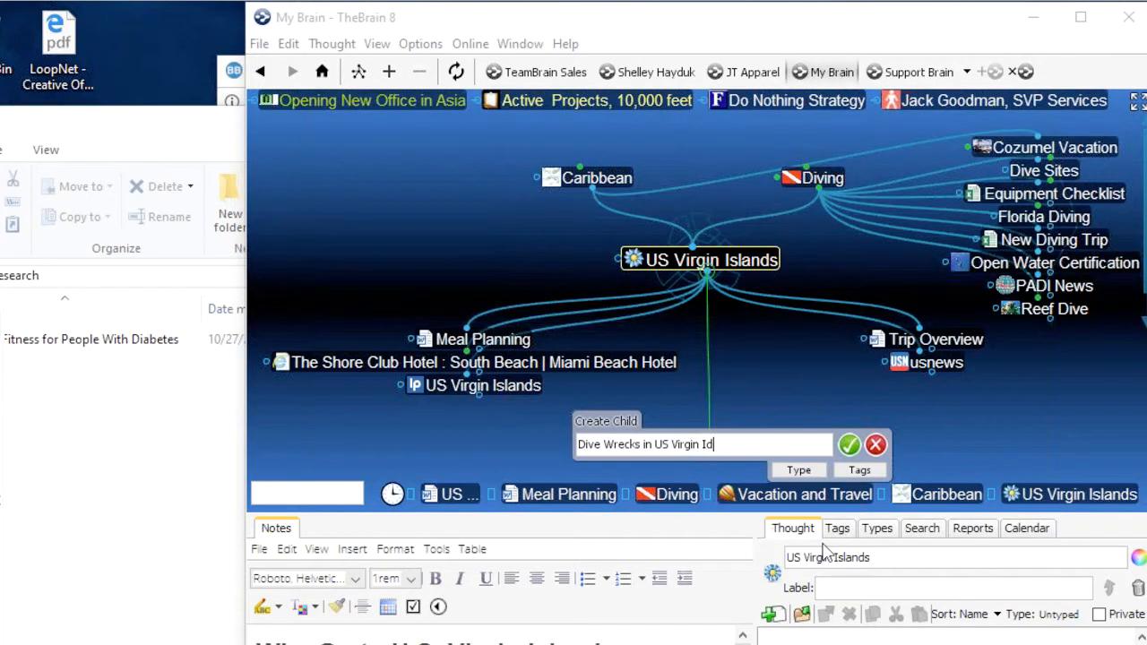
key(BackSpace)
key(BackSpace)
text(slands)
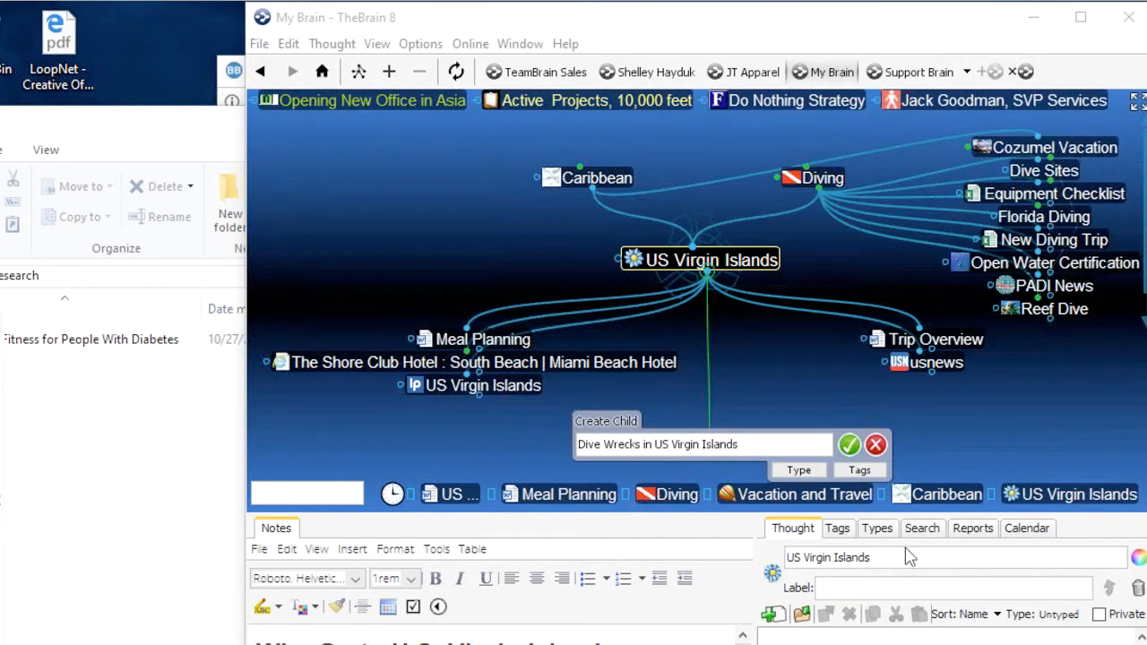
click(848, 446)
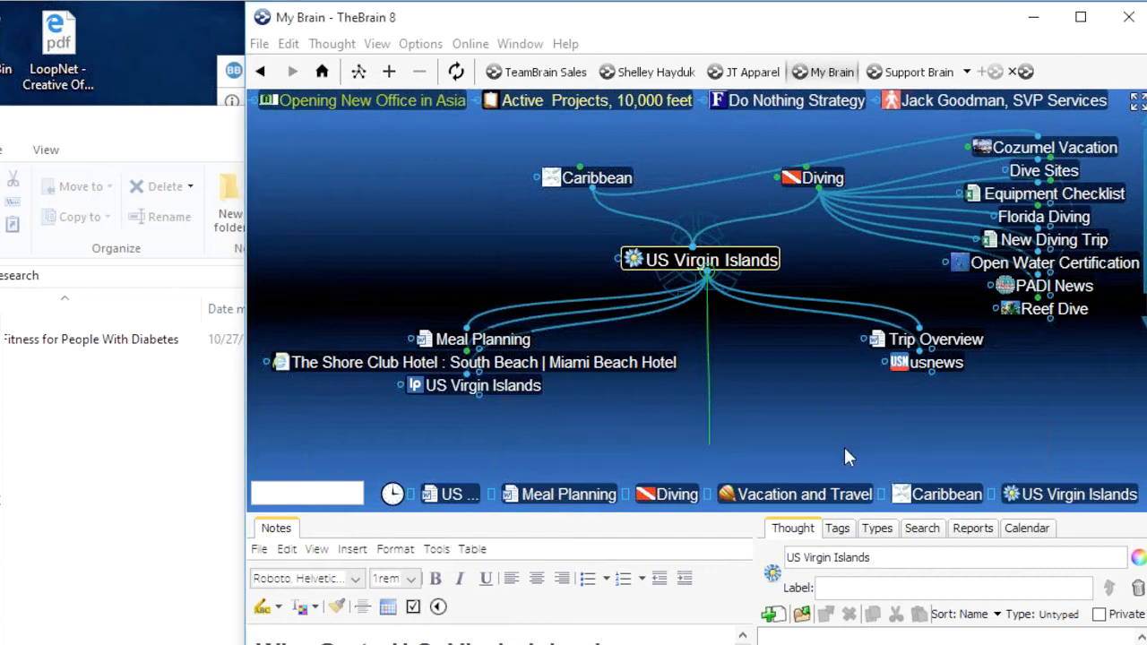
click(537, 339)
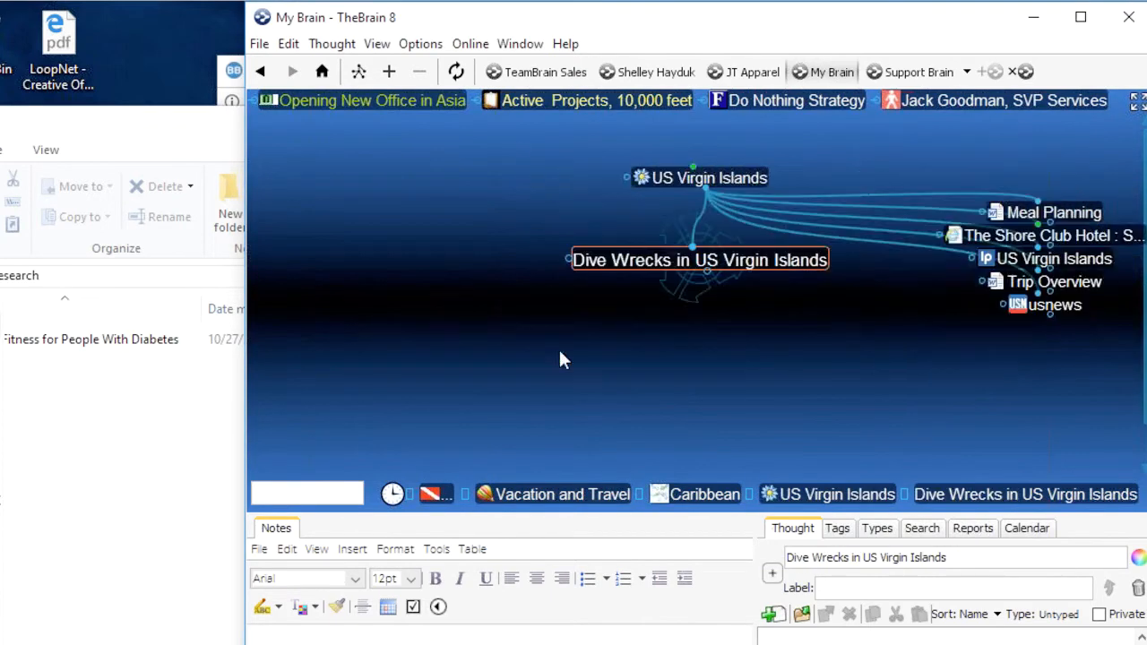
Run a Google web search on the active thought's name and look through the results and the search query
click(420, 43)
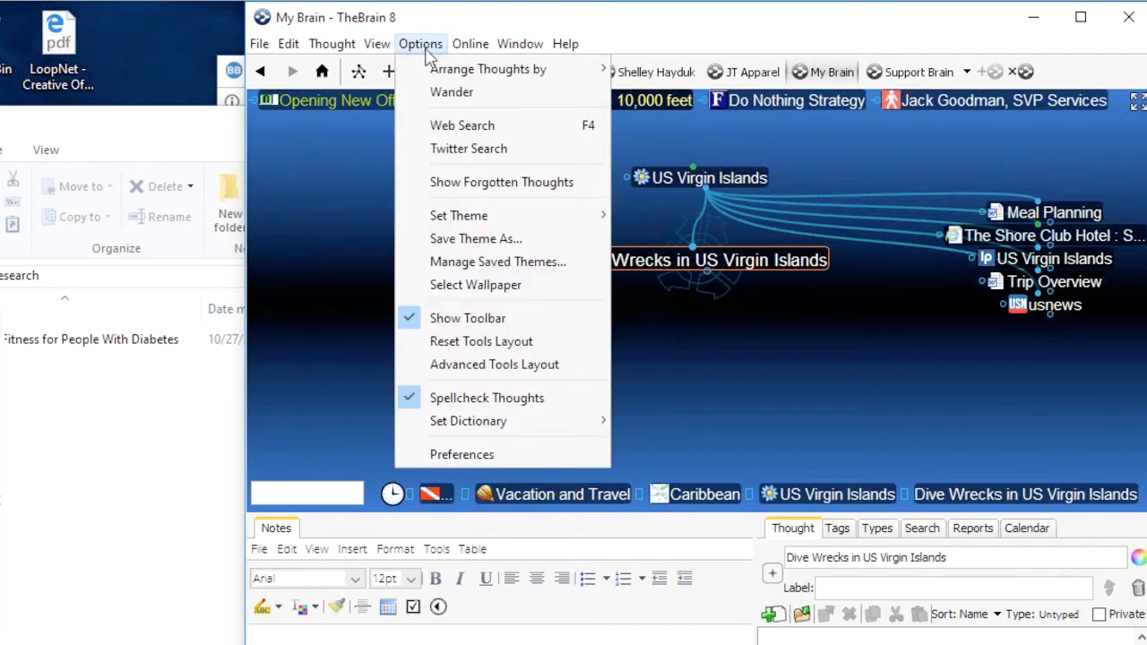
click(436, 123)
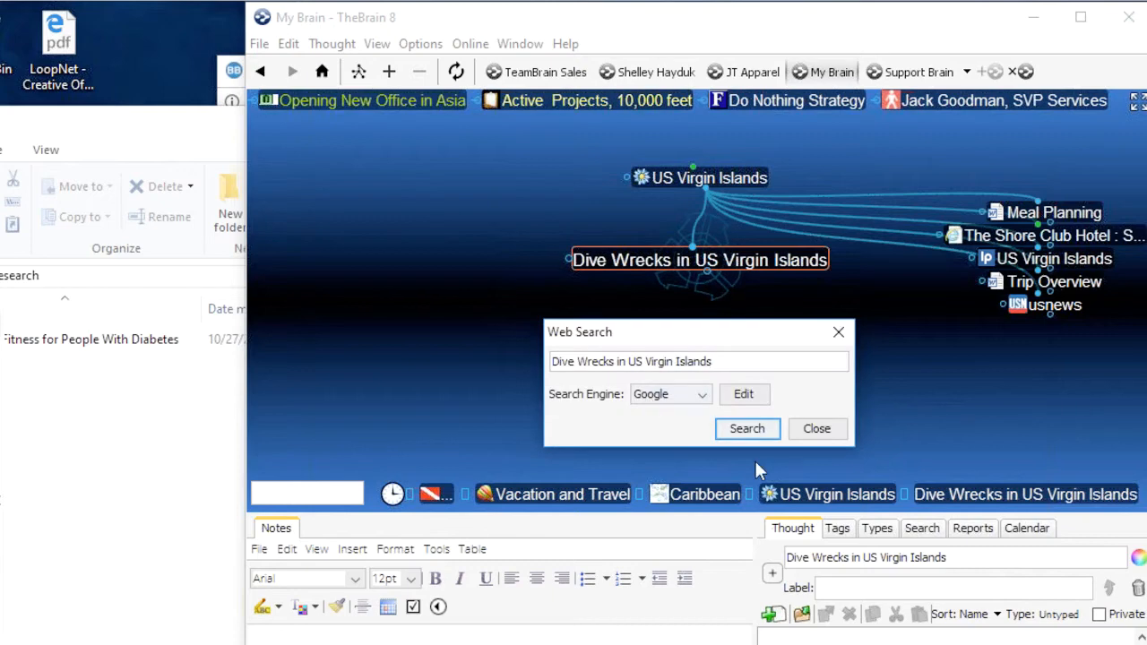
click(747, 428)
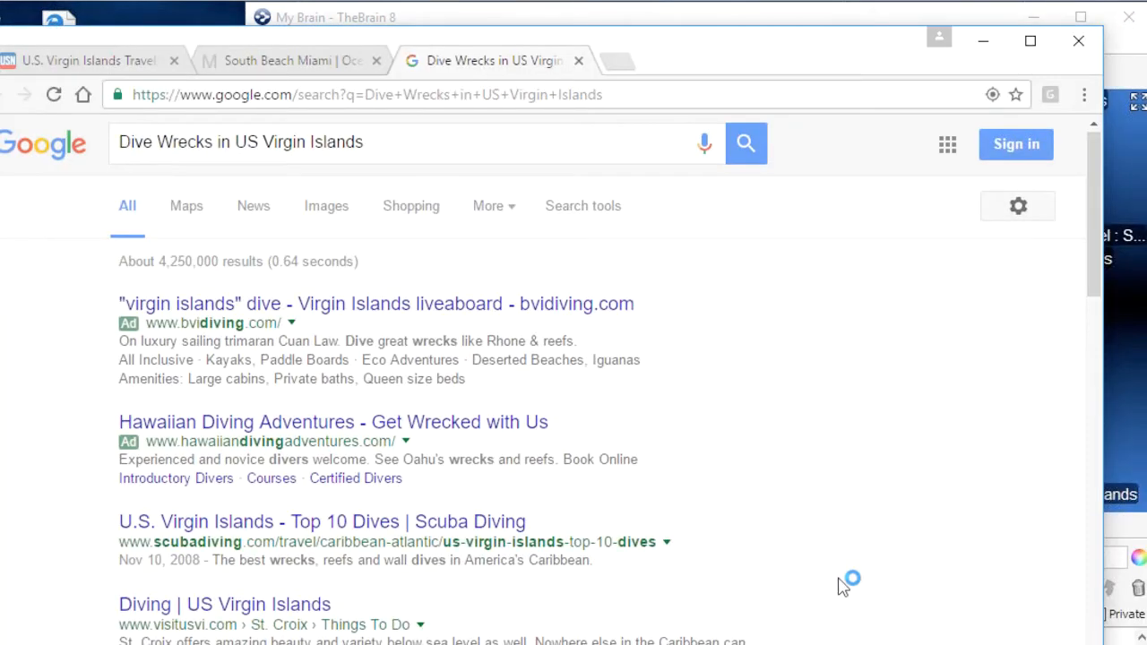
scroll(842, 585, down, 2)
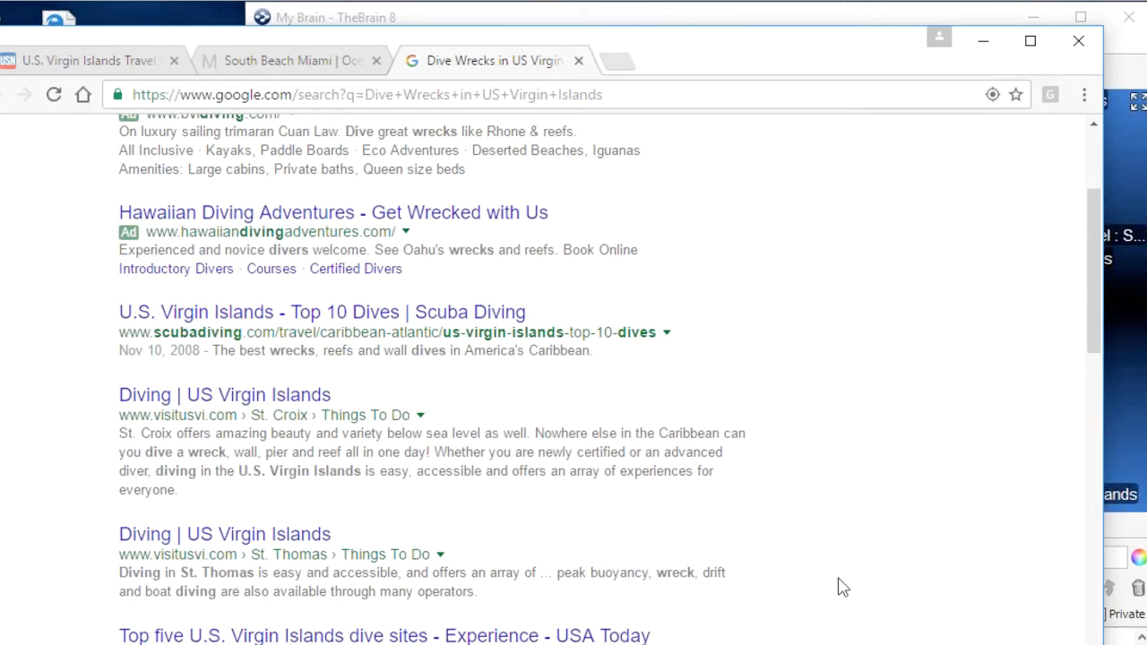
scroll(842, 586, down, 2)
scroll(843, 586, up, 4)
click(221, 144)
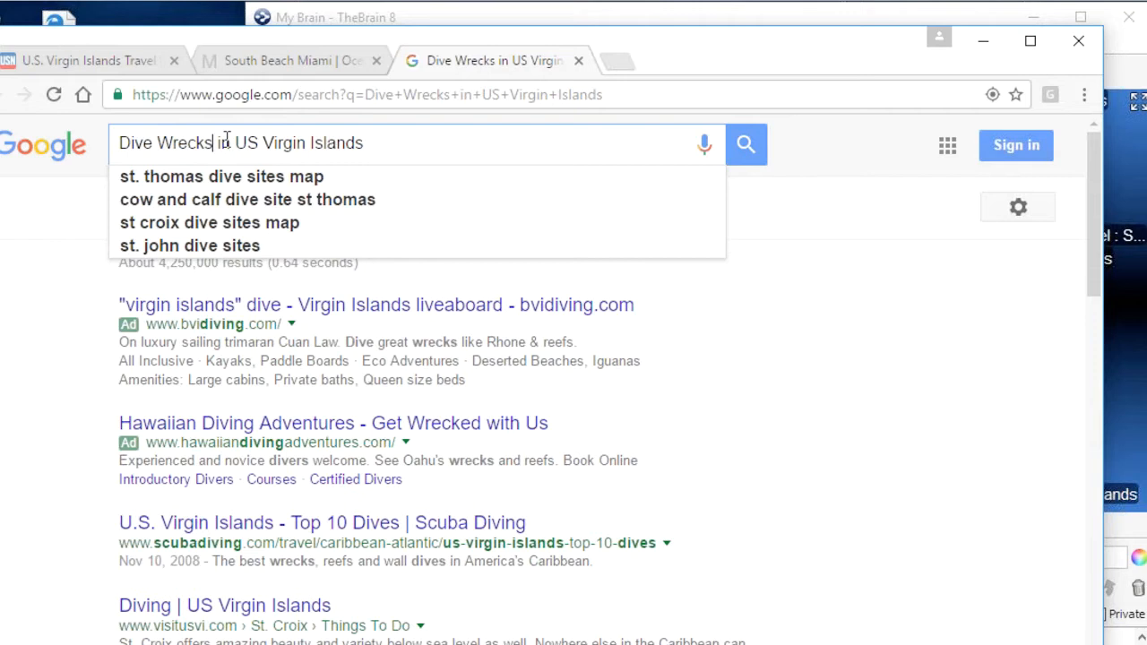
Refine the Google search to "Dive Wreck sites in US Virgin Islands", and search again with "rs ronin" appended
key(BackSpace)
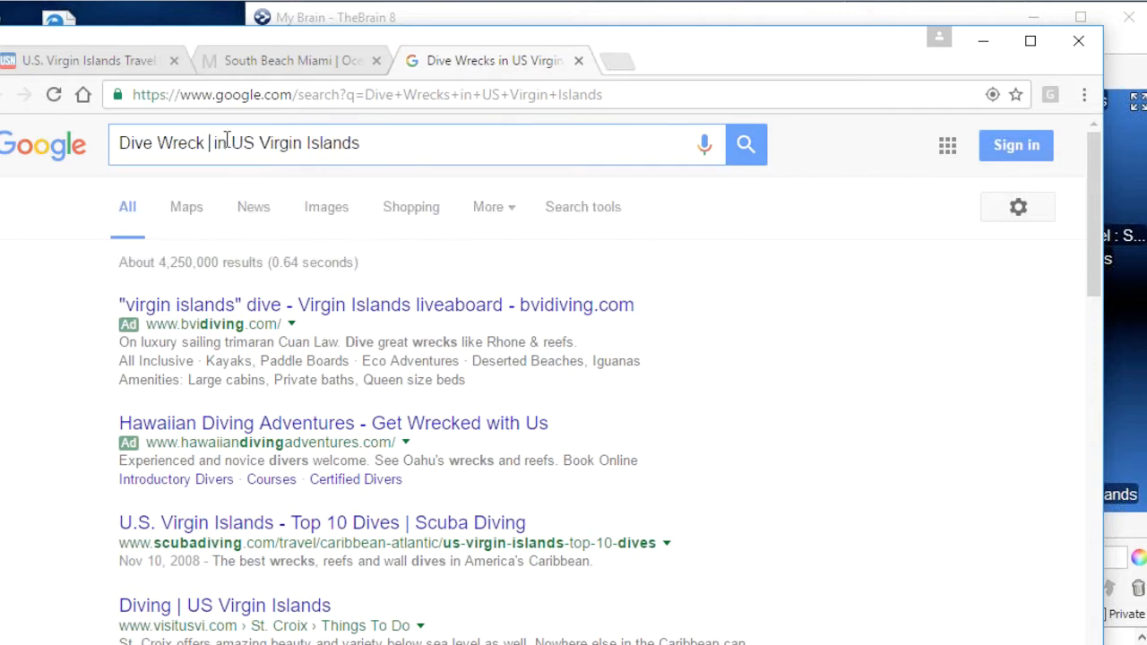
text(sites)
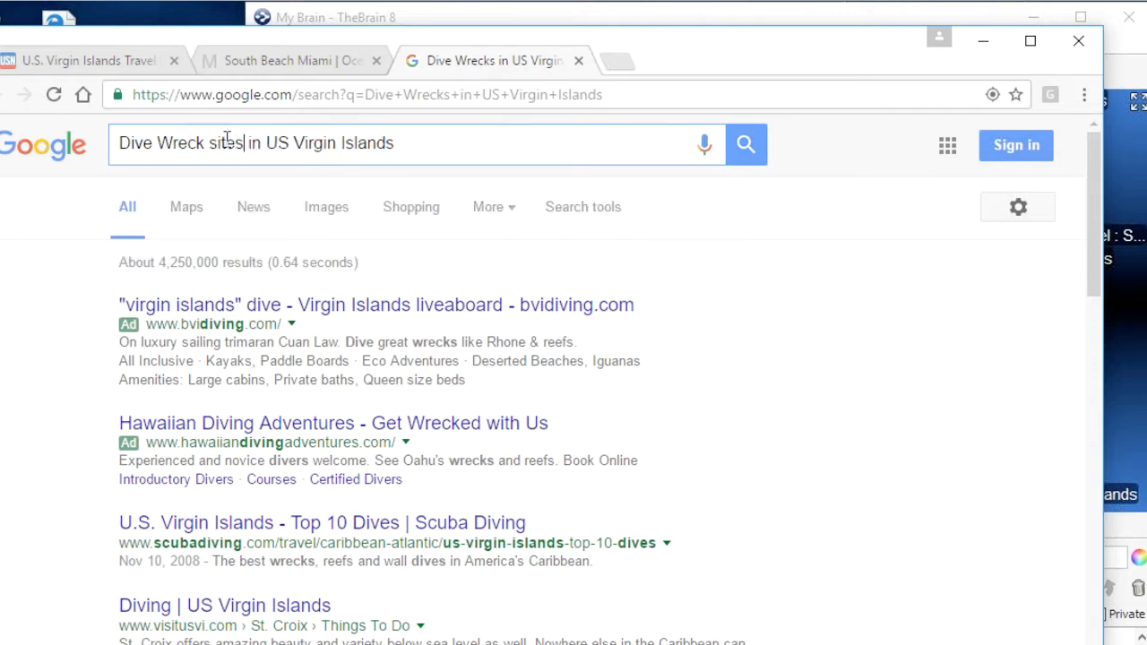
key(Return)
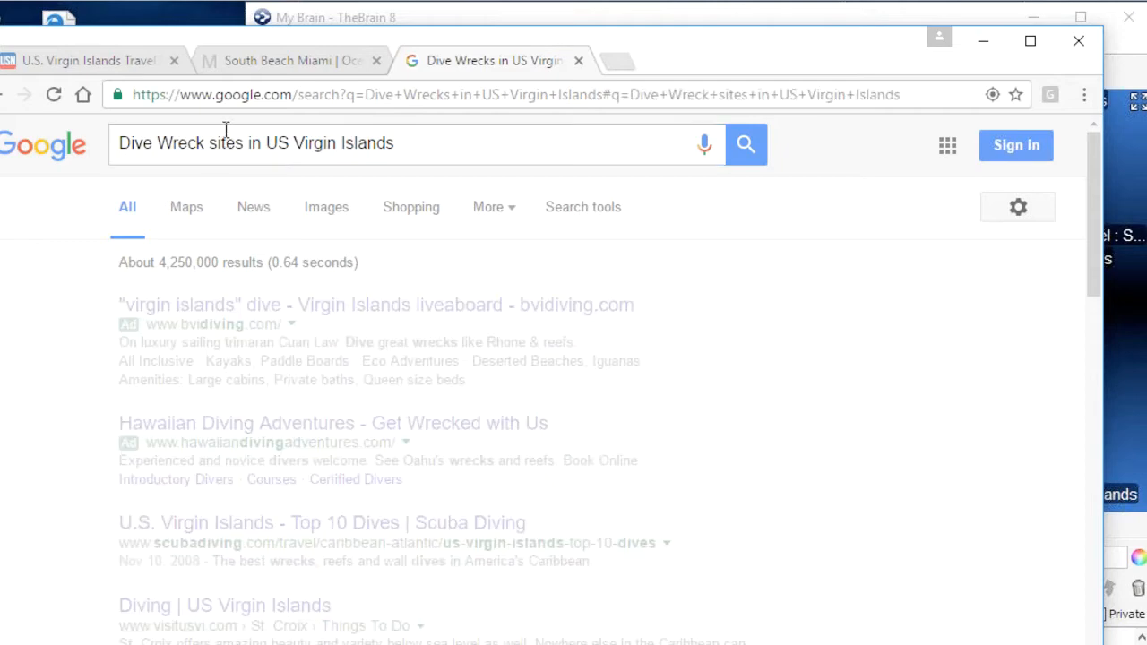
click(465, 141)
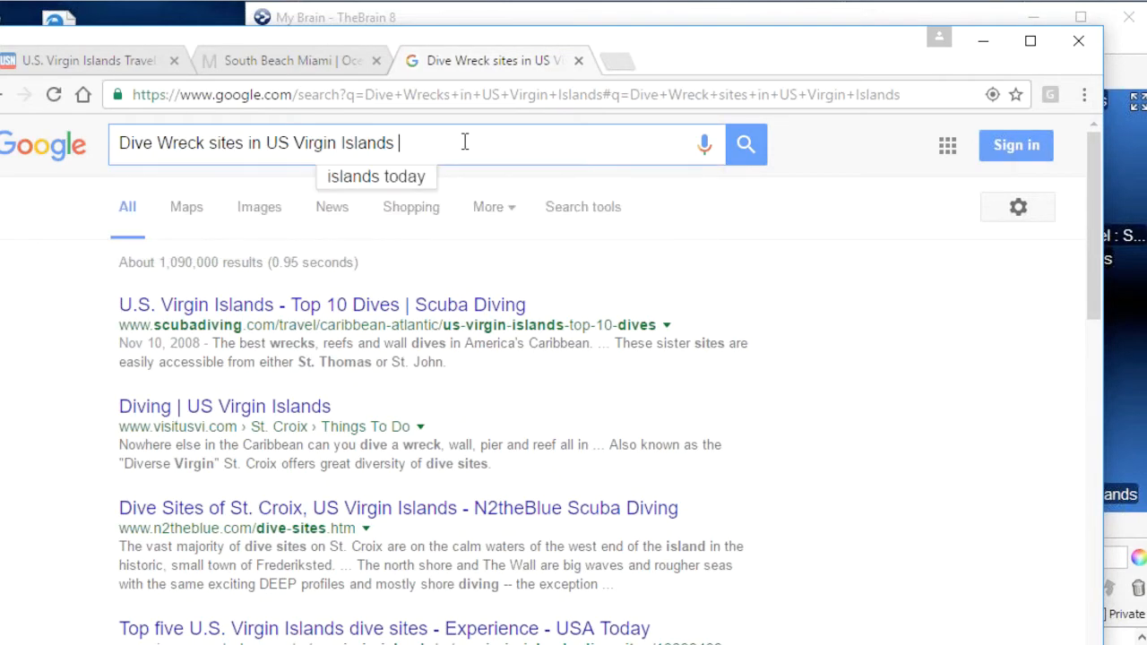
text(rs ronin)
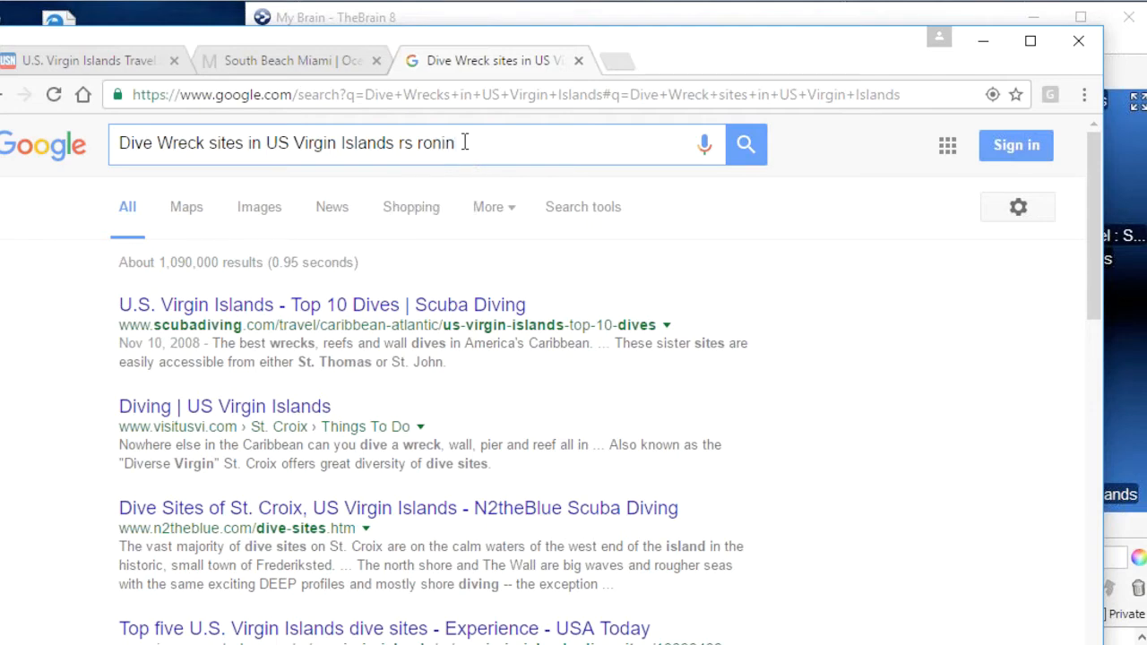
key(Return)
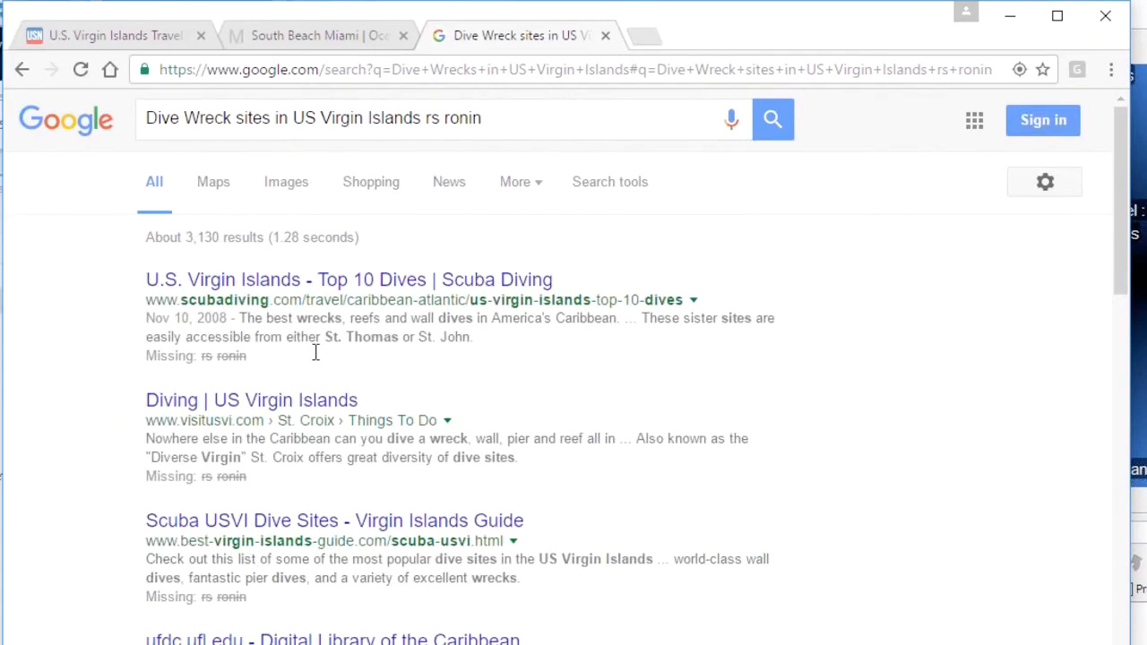
Open the Scuba Diving "U.S. Virgin Islands - Top 10 Dives" article and capture its link as a child of Dive Wrecks in US Virgin Islands
click(344, 289)
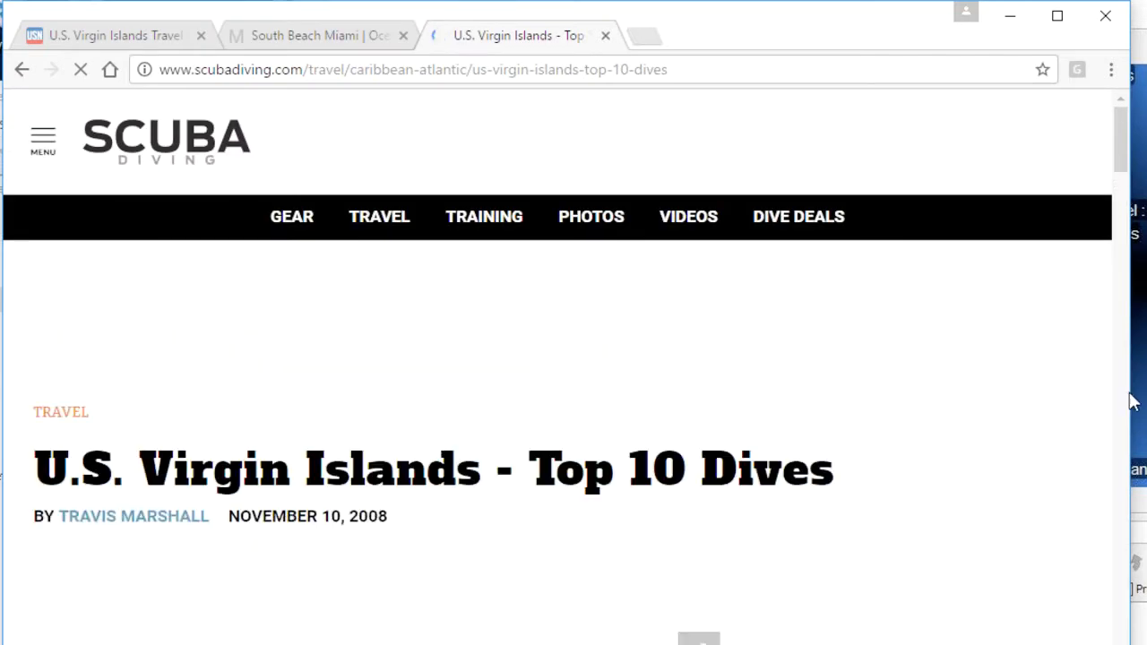
drag(1131, 394, 857, 420)
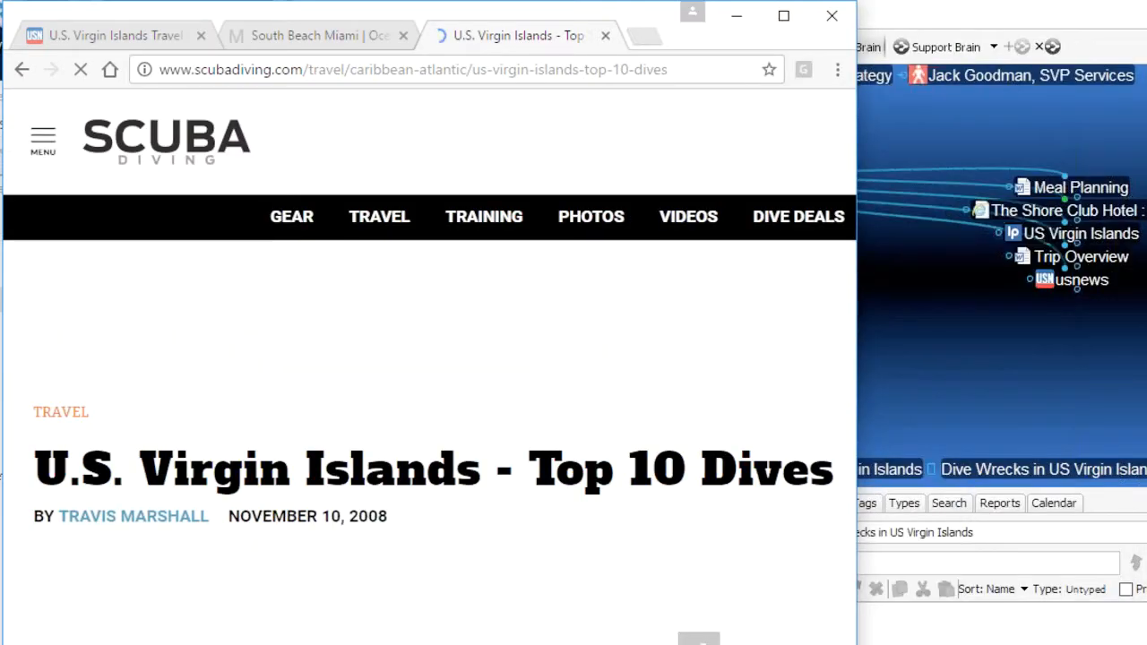
click(1029, 359)
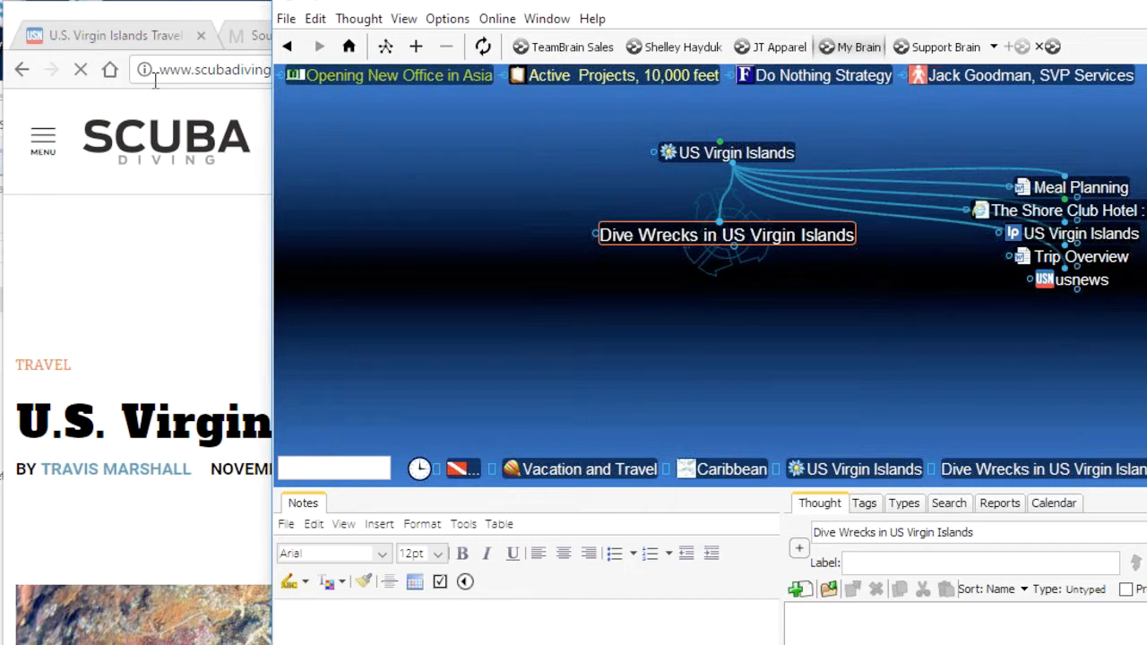
mouse_move(715, 161)
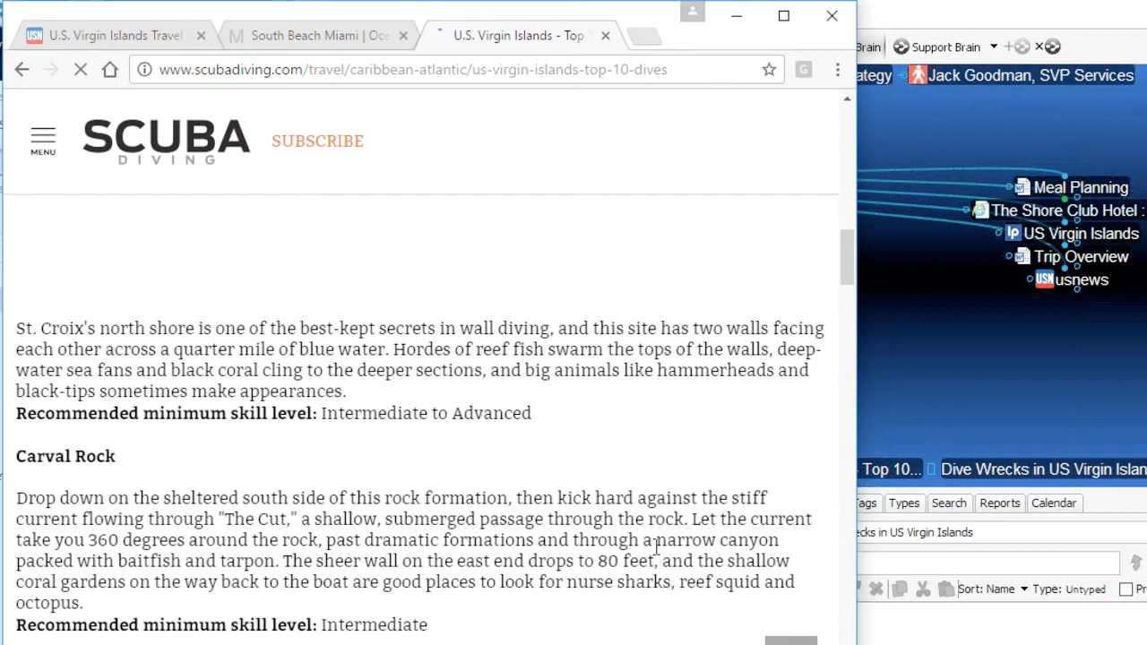
Read through the Top 10 Dives article down to the Pre-Dive Check section
scroll(654, 555, down, 5)
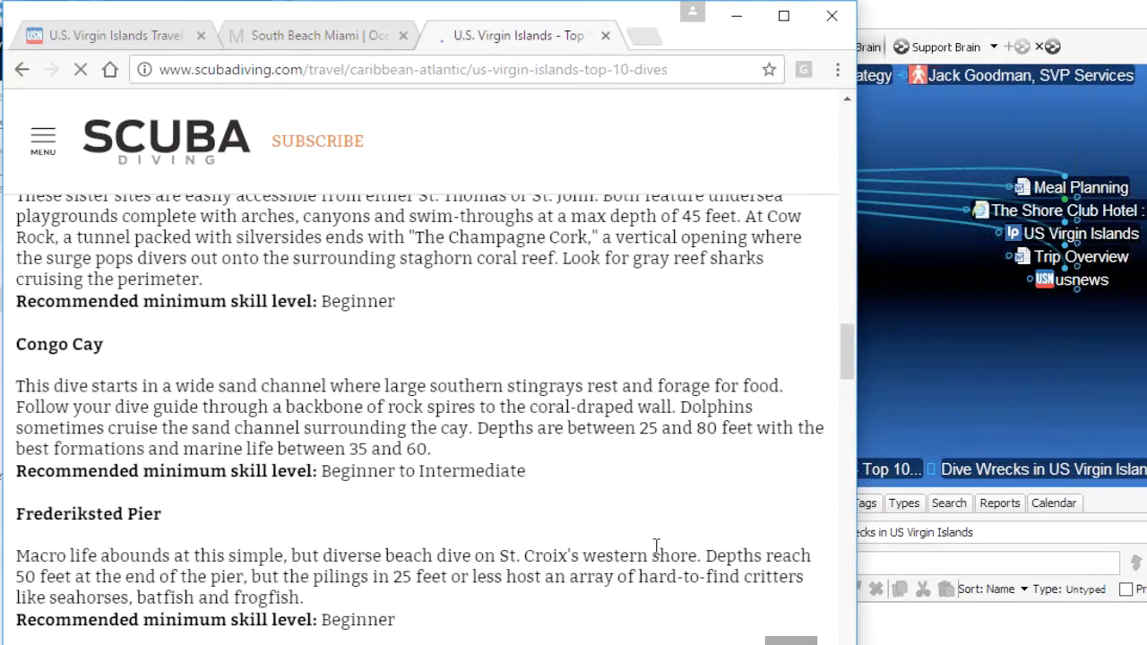
scroll(657, 551, down, 5)
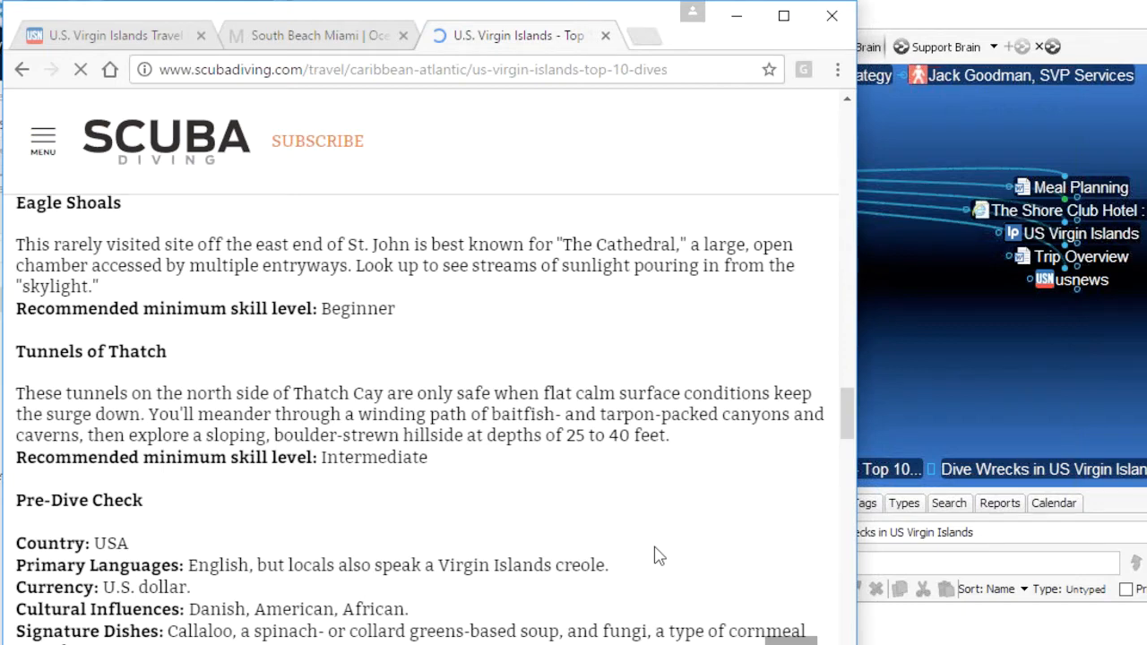
scroll(655, 555, down, 4)
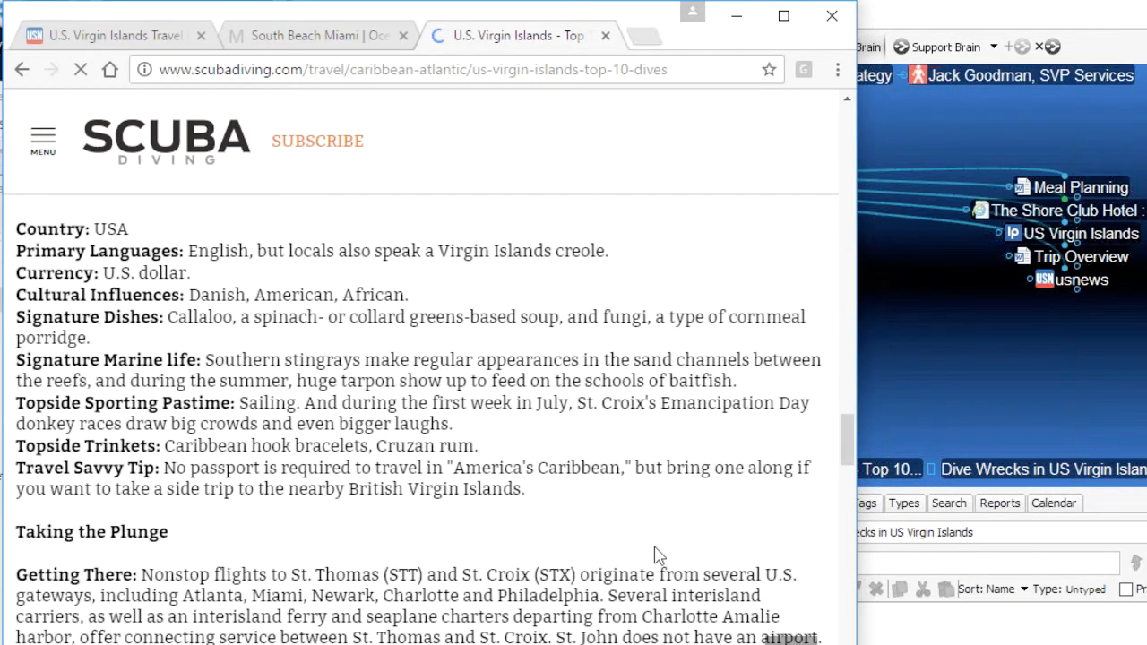
drag(655, 556, 13, 307)
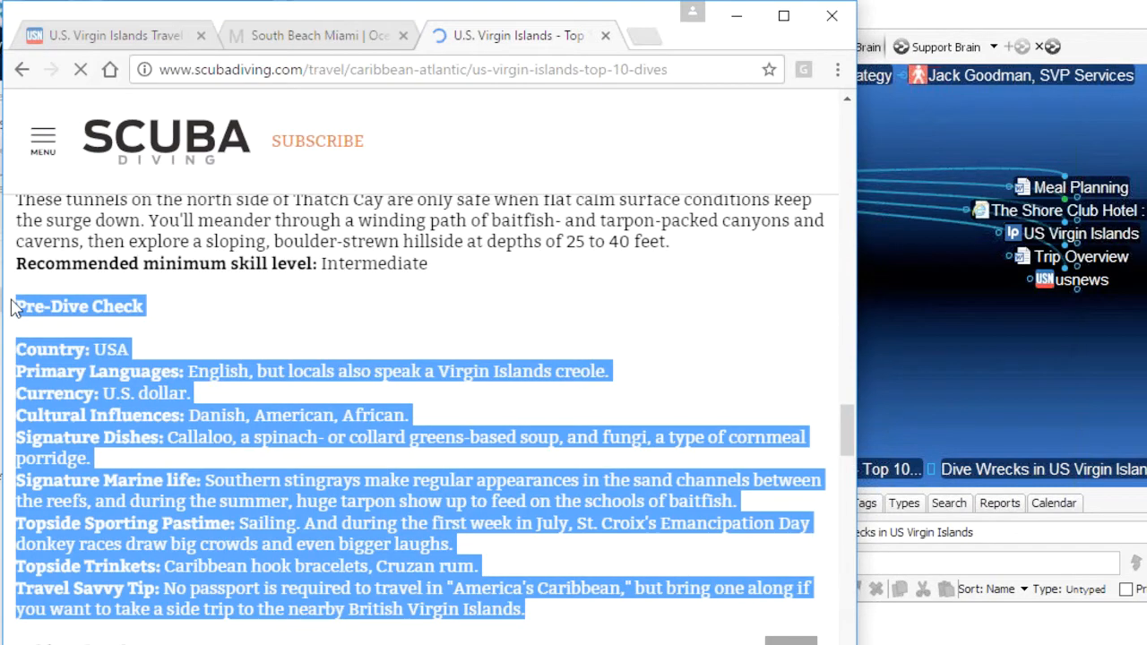
click(619, 344)
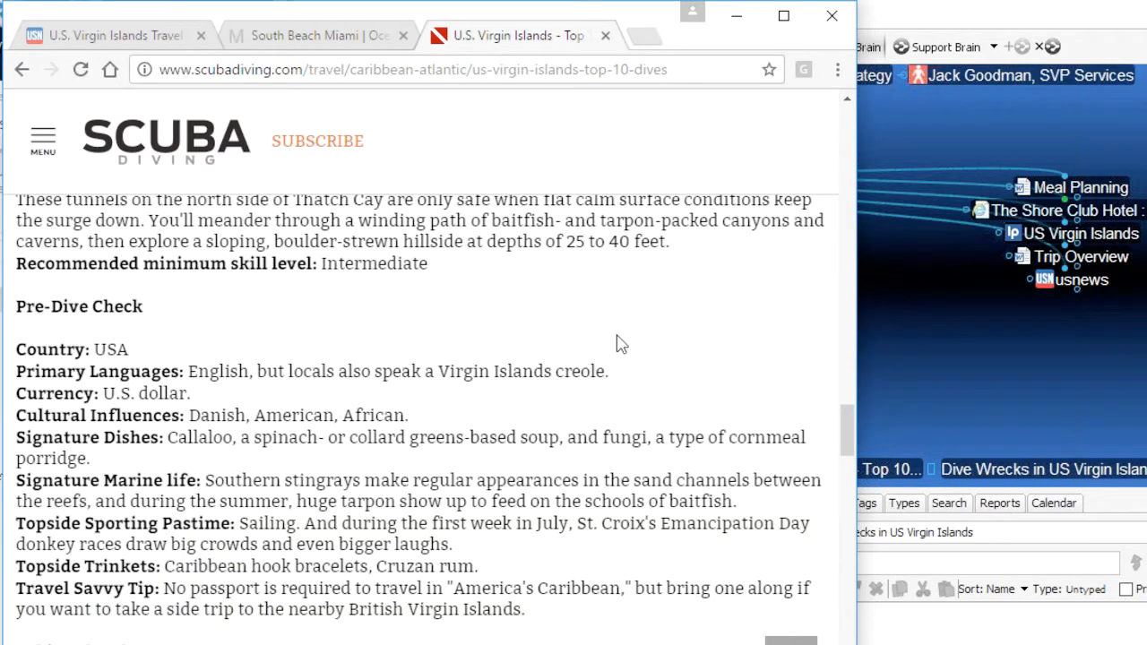
Switch to TheBrain and create a child thought of Dive Wrecks in US Virgin Islands named "Pre-Dive Check"
key(alt+Tab)
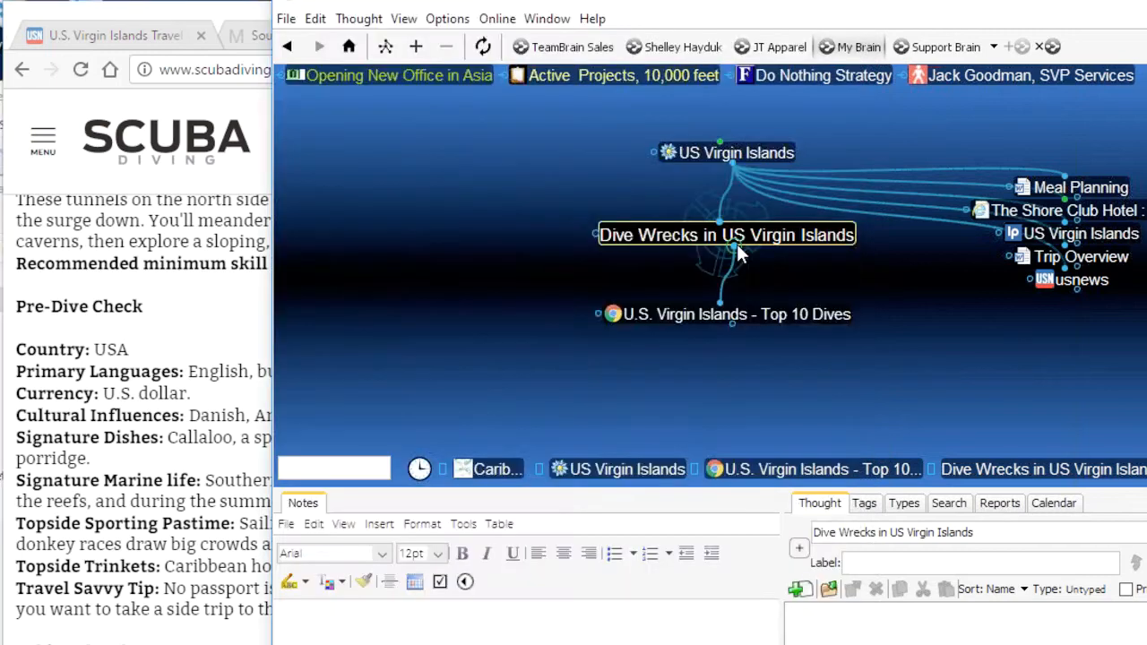
drag(737, 246, 928, 351)
text(Pre-)
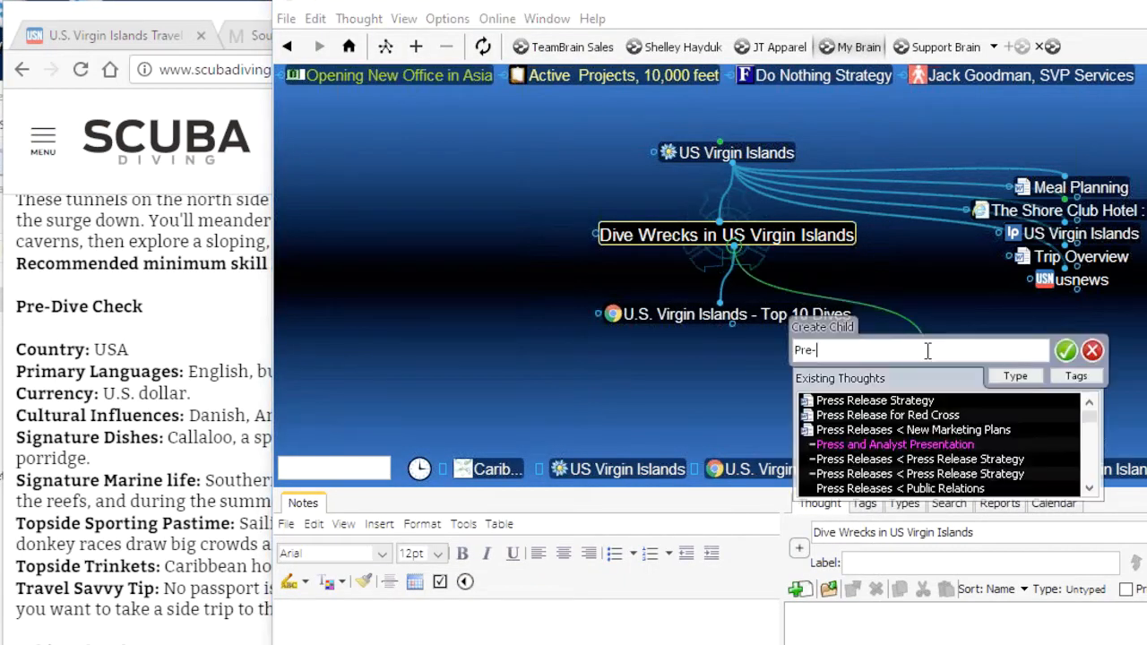
text(Dive Check)
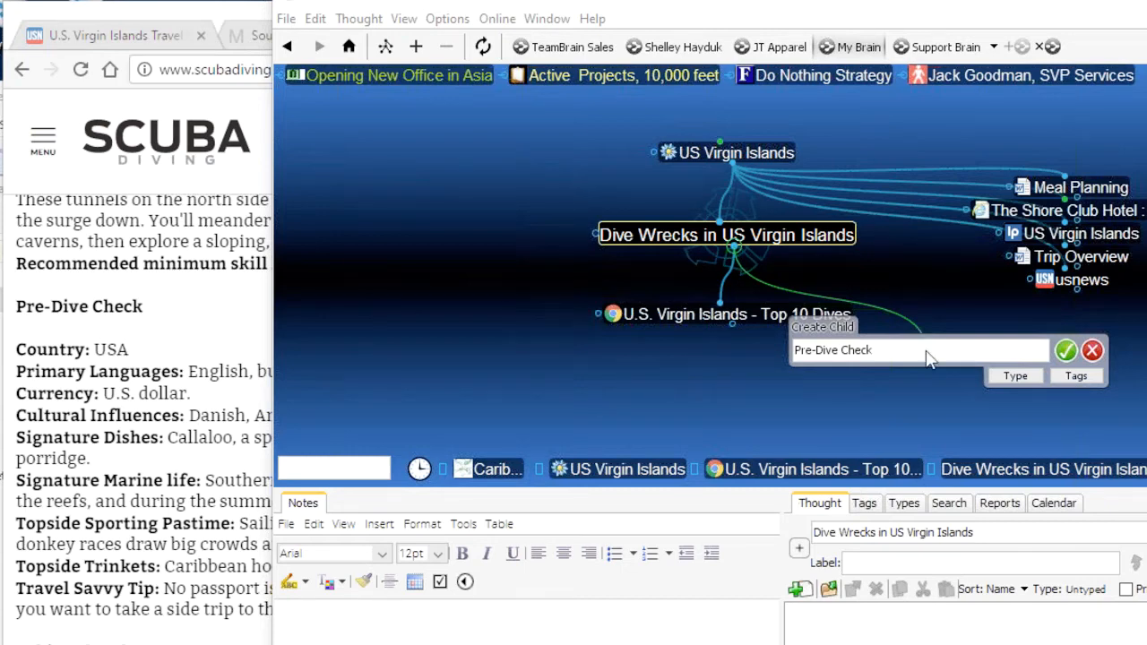
key(Return)
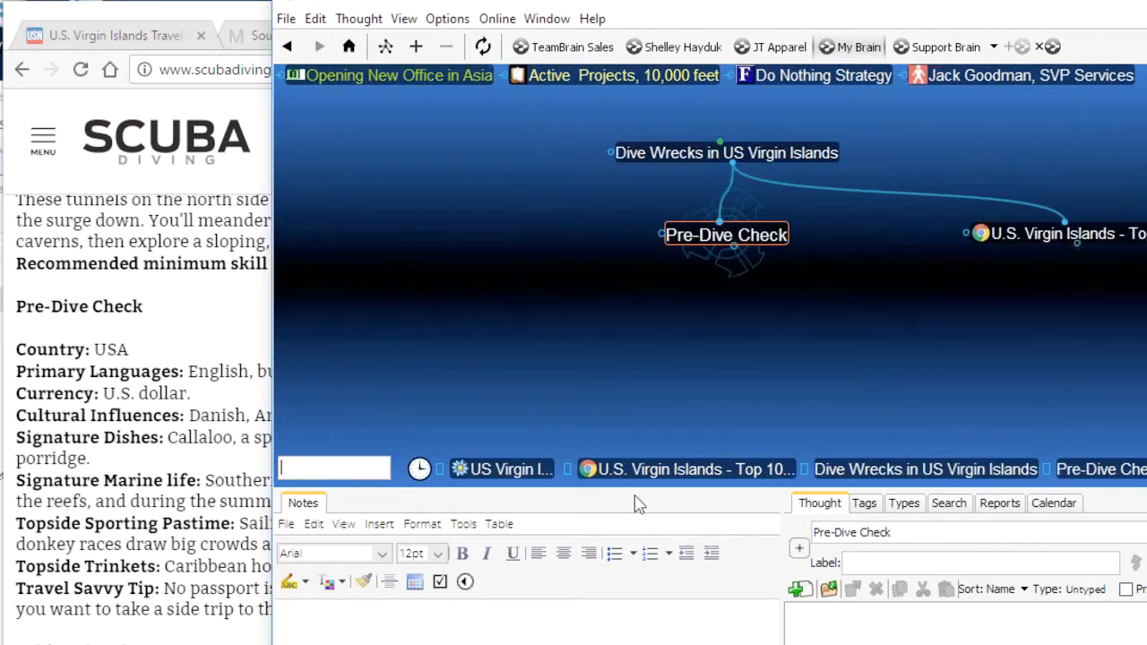
Enlarge the notes area and copy the article's Pre-Dive Check section into the Pre-Dive Check thought's notes
drag(669, 334, 669, 333)
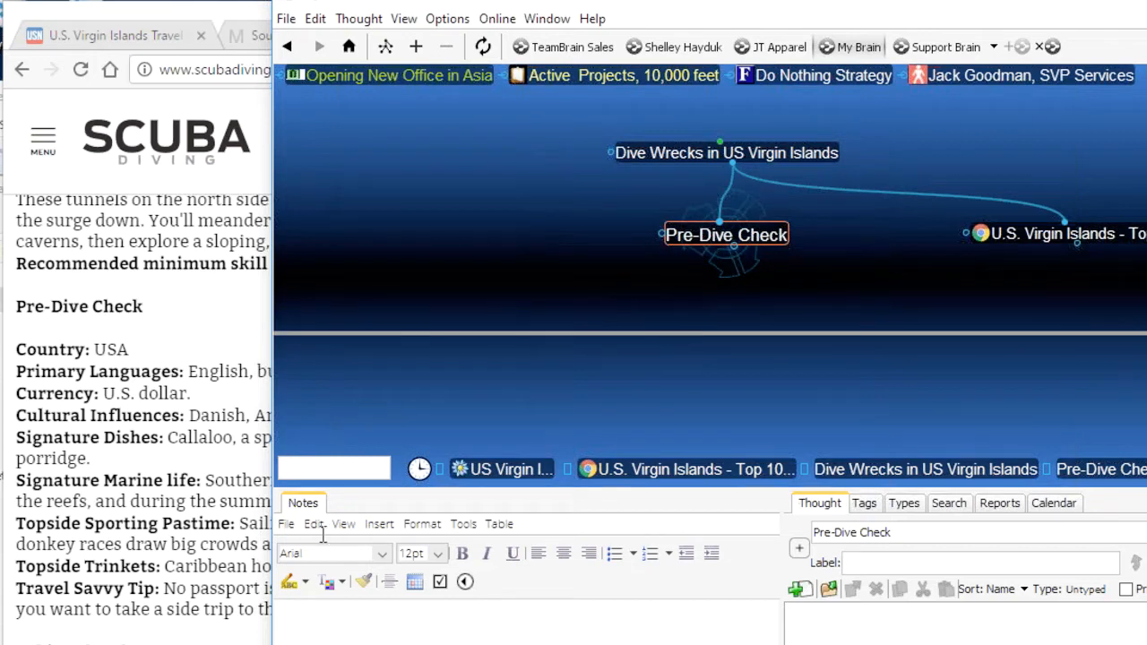
drag(84, 627, 12, 306)
right_click(34, 439)
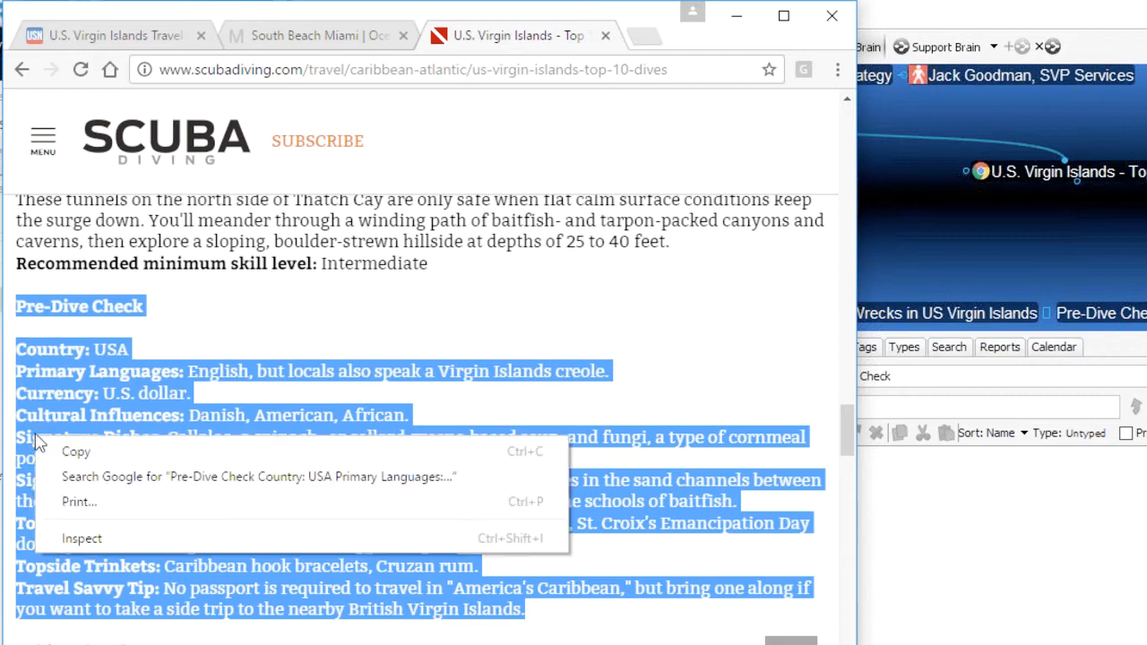
click(79, 451)
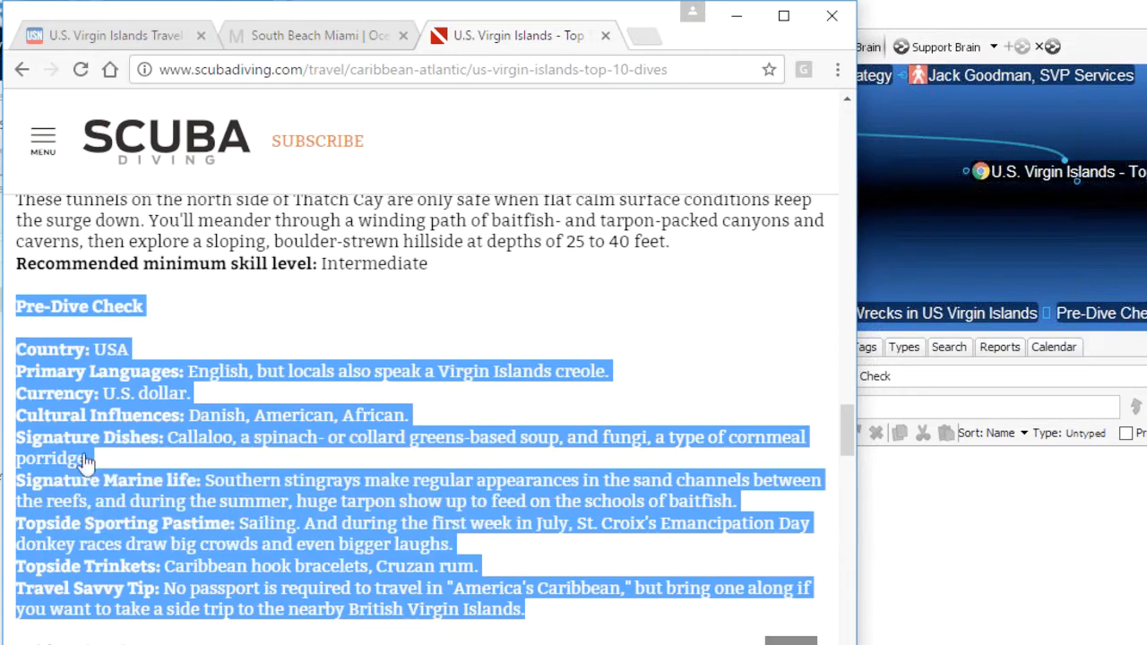
click(954, 623)
right_click(403, 462)
click(438, 530)
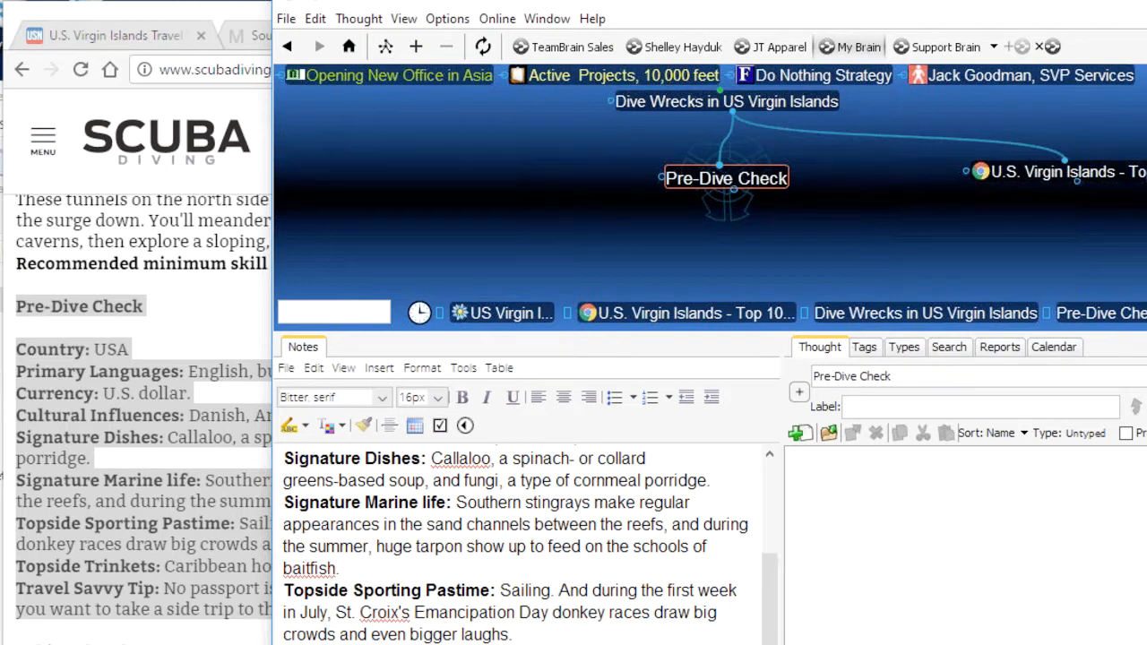
drag(771, 585, 759, 421)
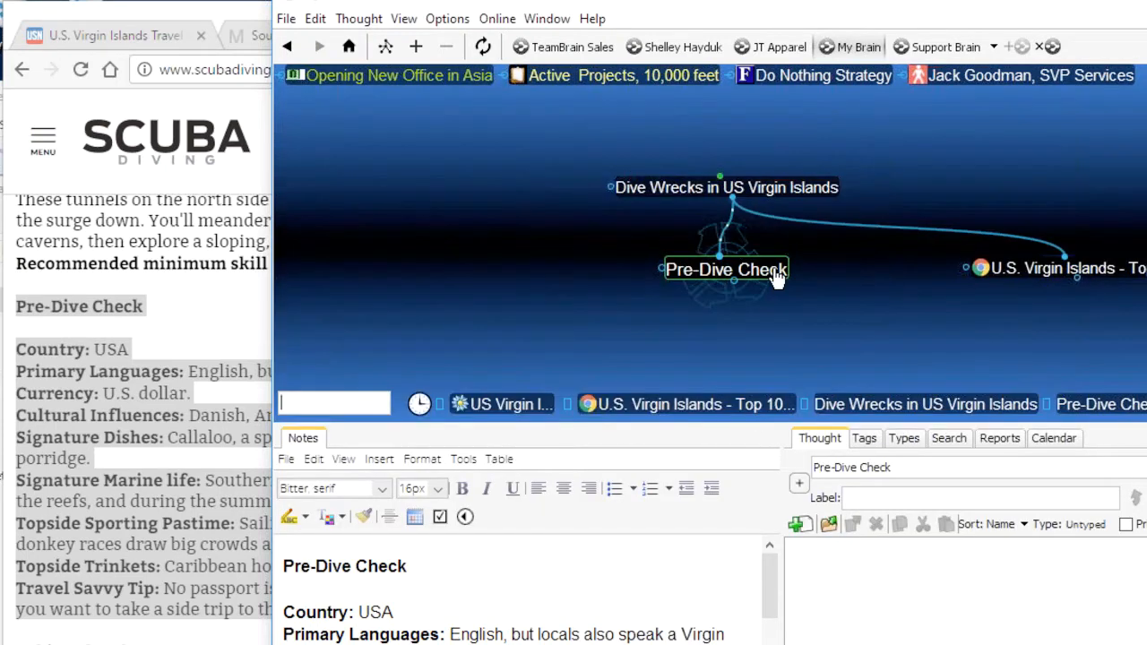
Assign the Hot Topic thought type to the Pre-Dive Check thought
right_click(769, 268)
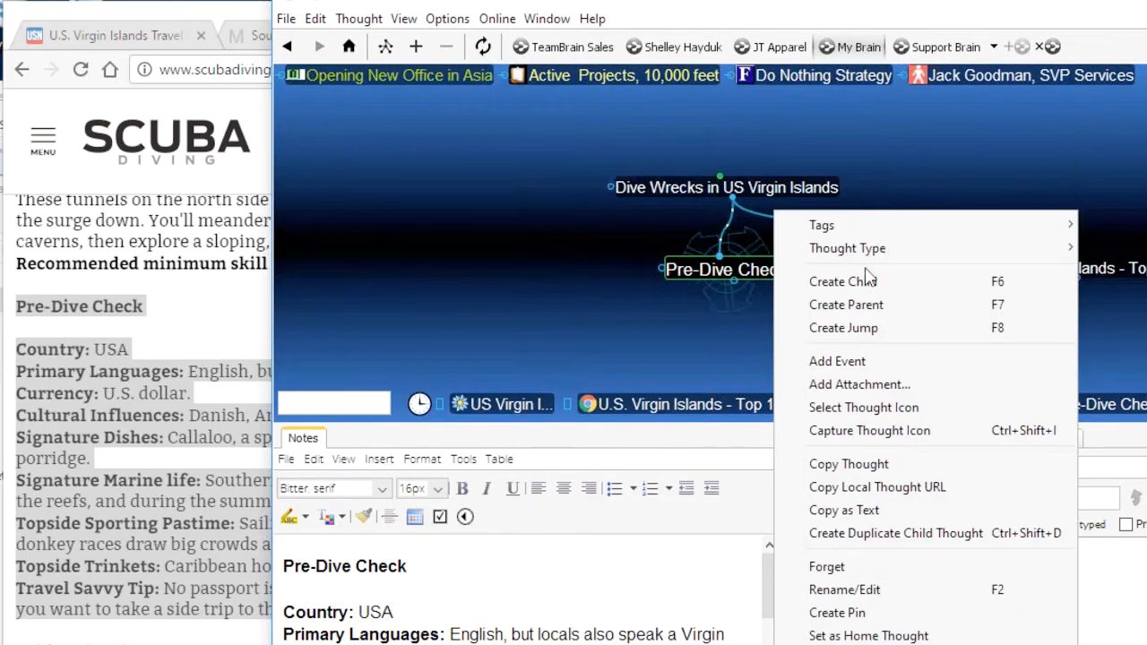
mouse_move(907, 254)
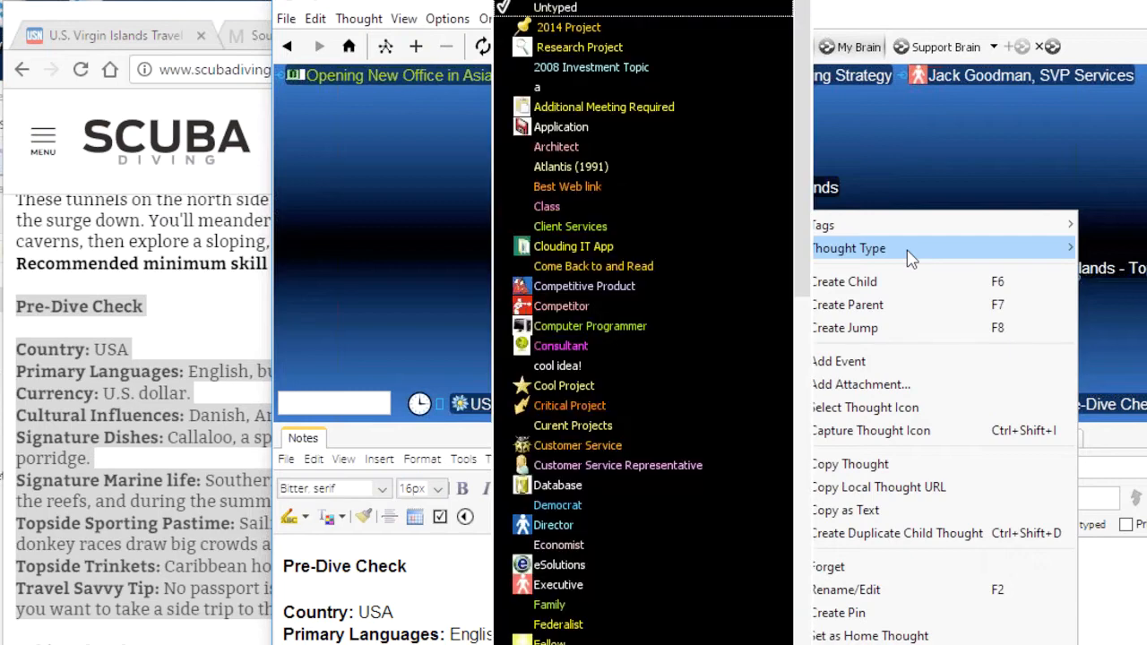
mouse_move(814, 230)
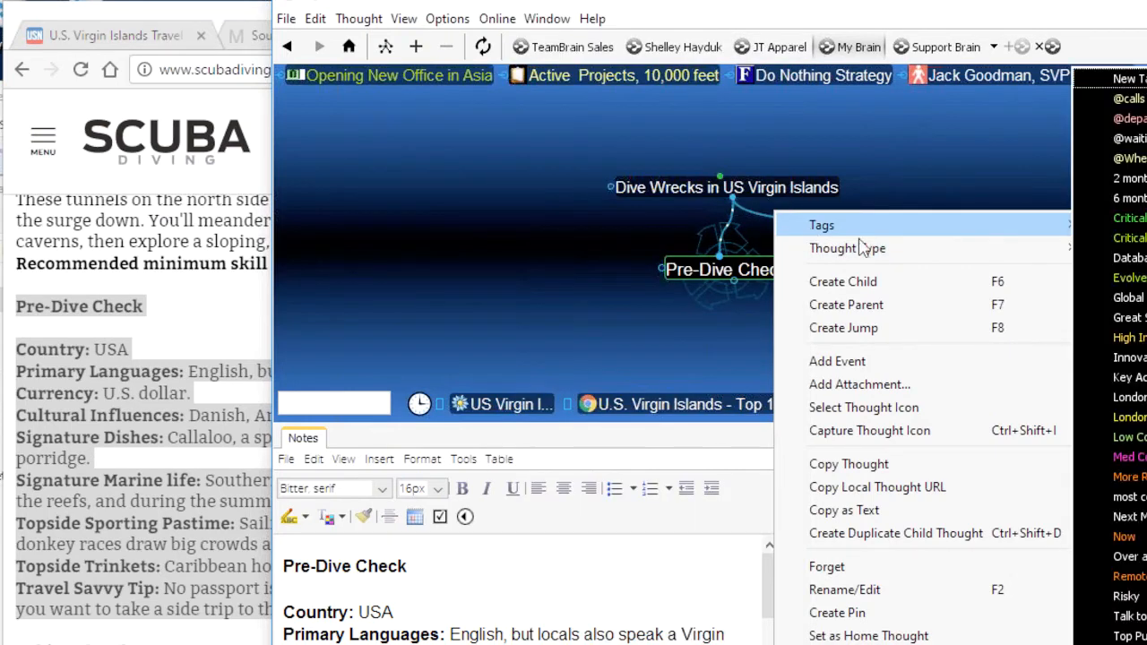
mouse_move(859, 249)
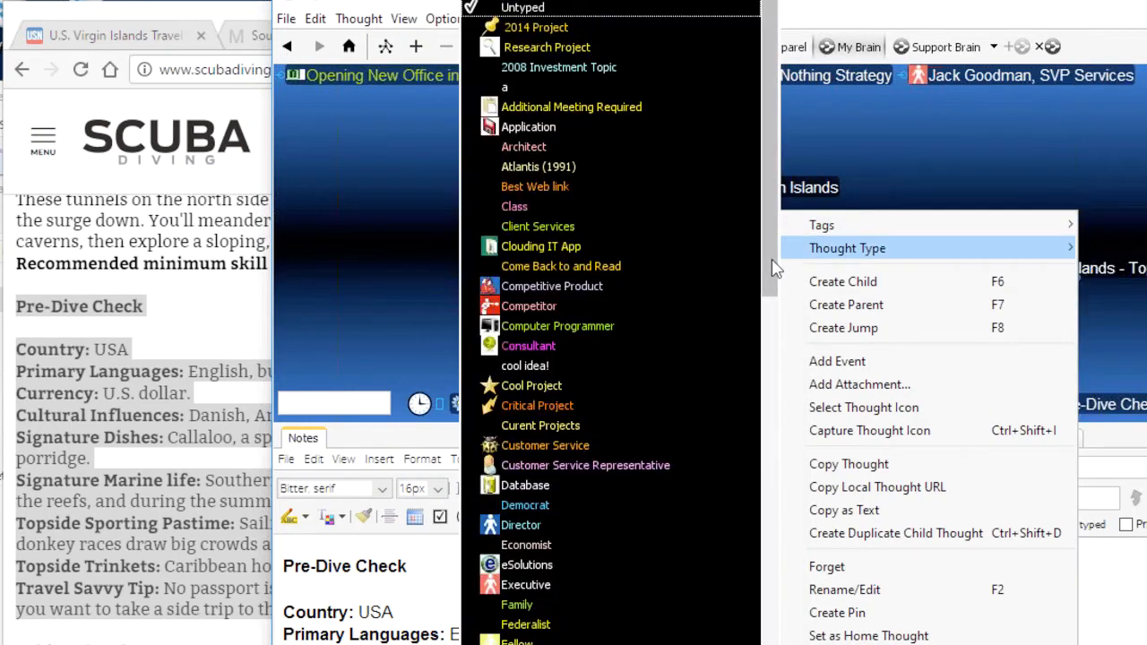
drag(776, 269, 774, 283)
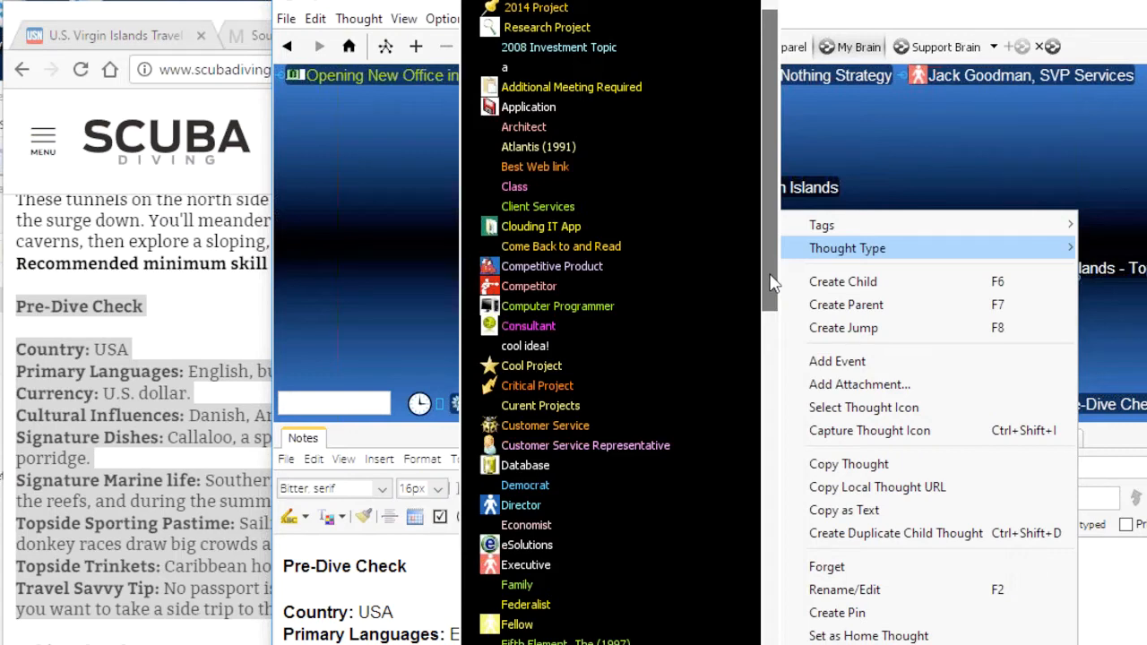
drag(773, 283, 765, 413)
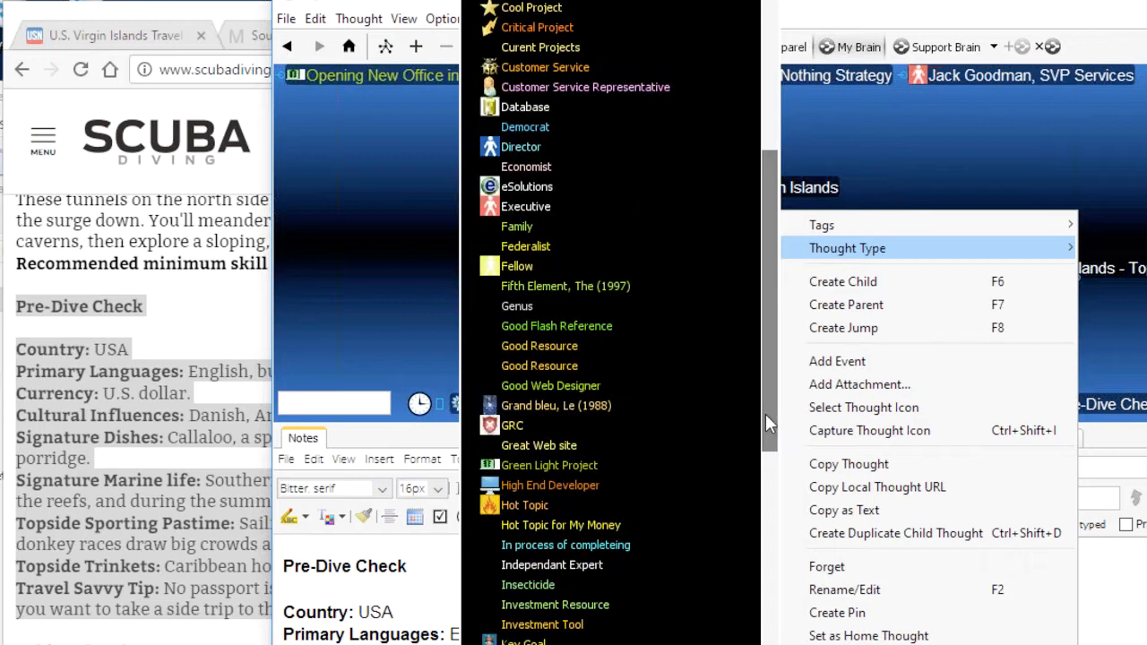
click(542, 509)
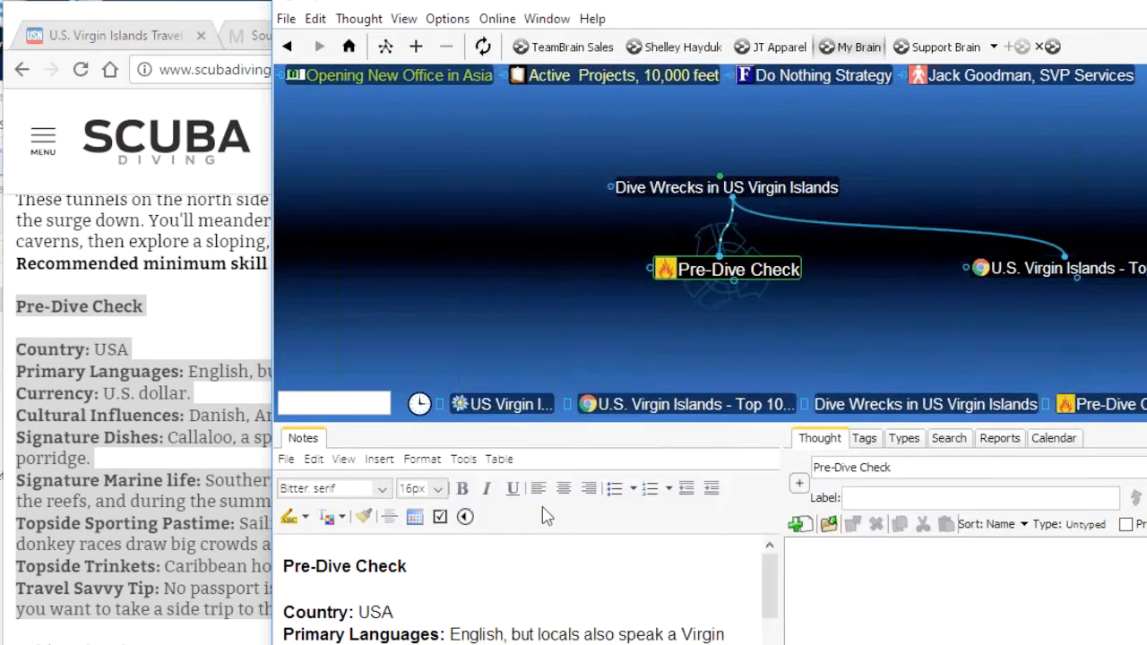
Return to the Dive Wrecks in US Virgin Islands thought and assign it the Location thought type
click(817, 191)
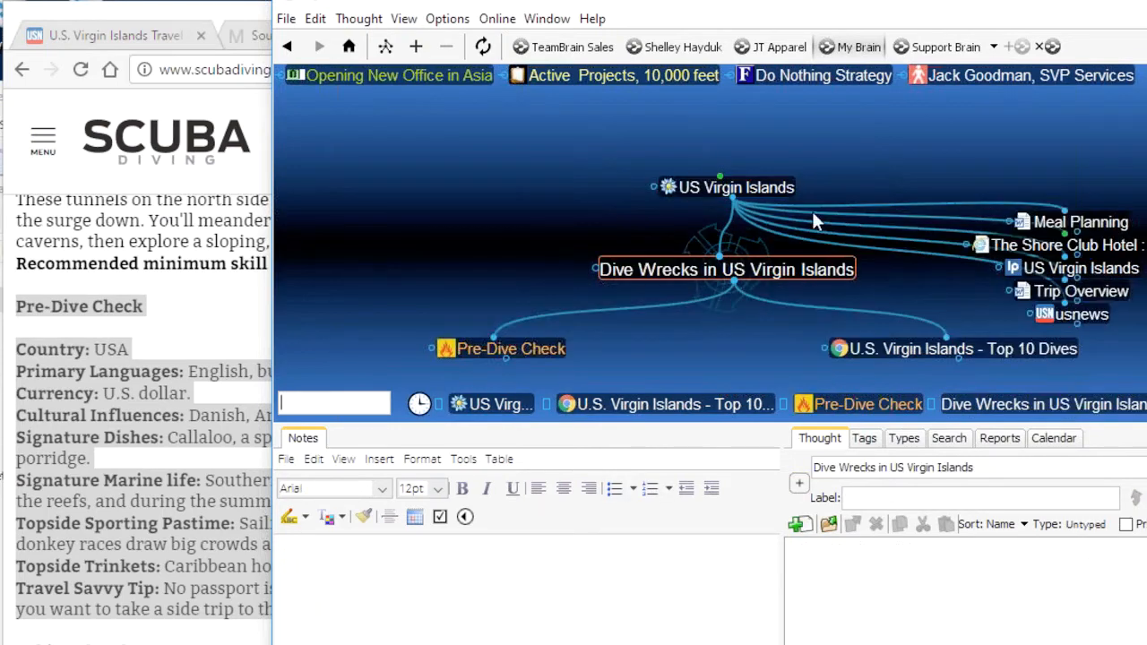
click(787, 189)
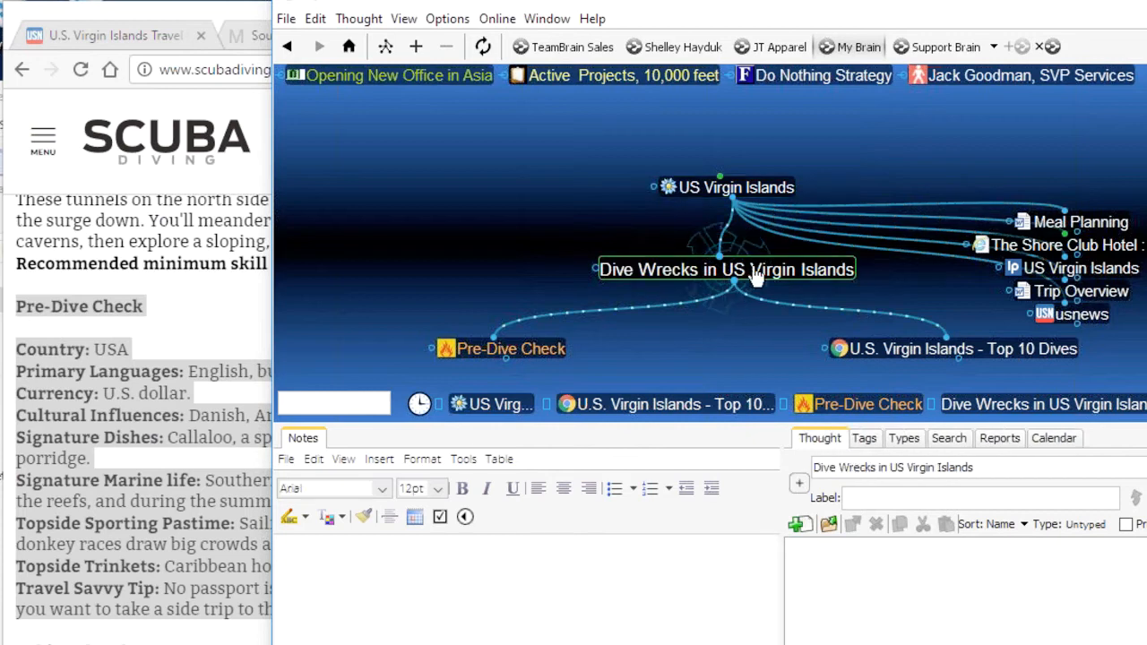
right_click(749, 212)
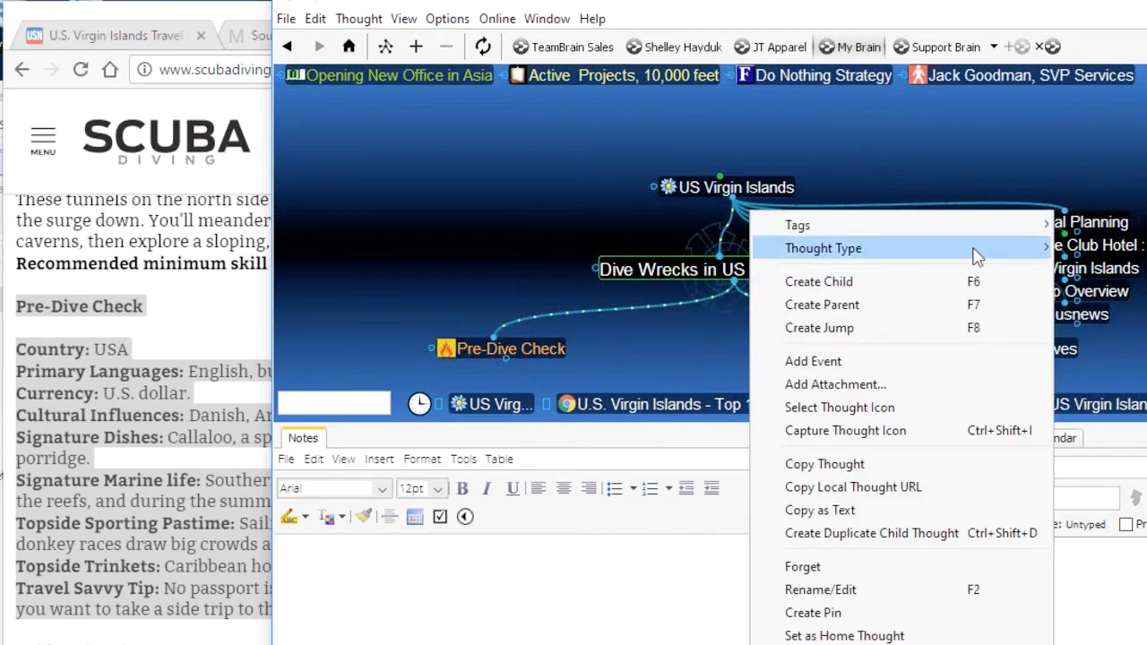
mouse_move(777, 251)
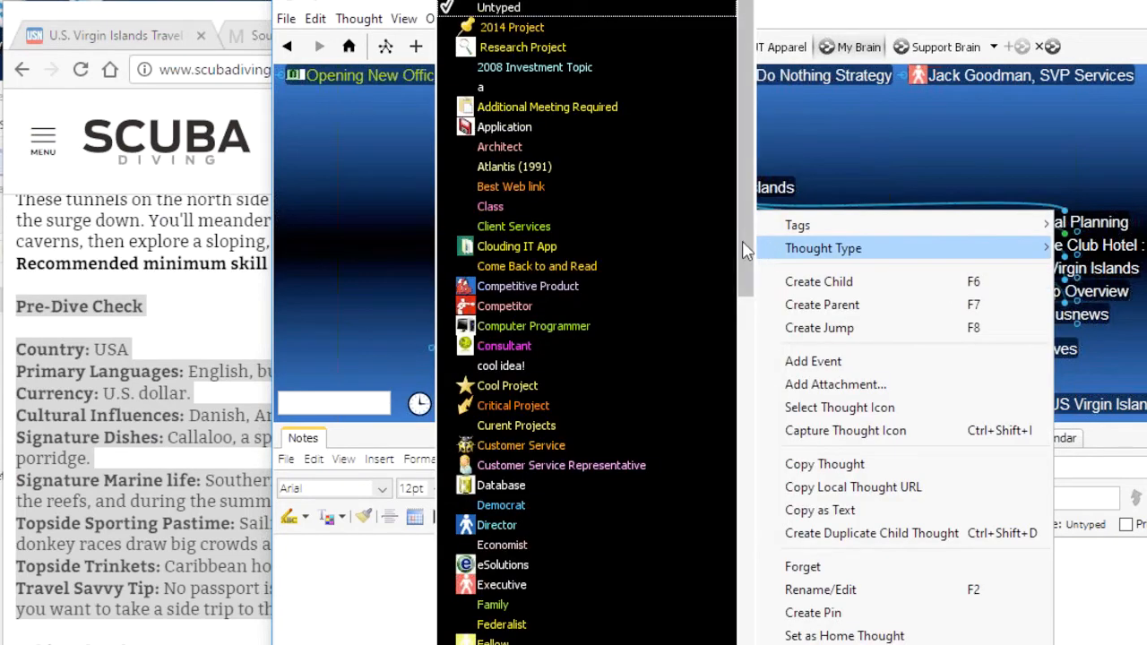
drag(742, 246, 743, 361)
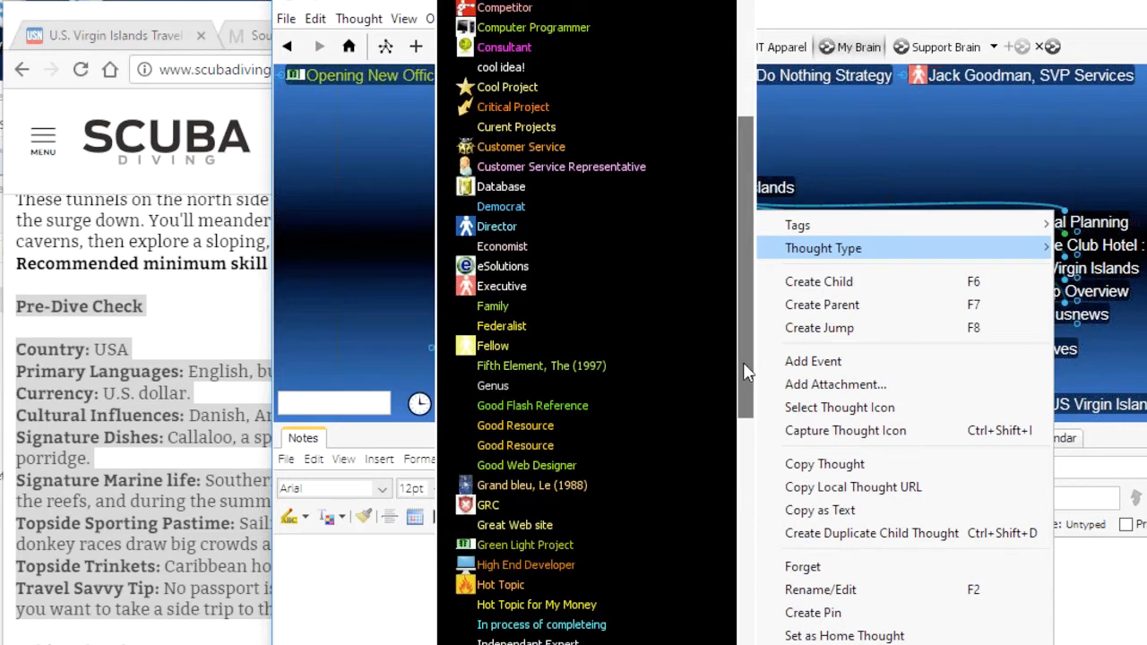
drag(743, 369, 742, 458)
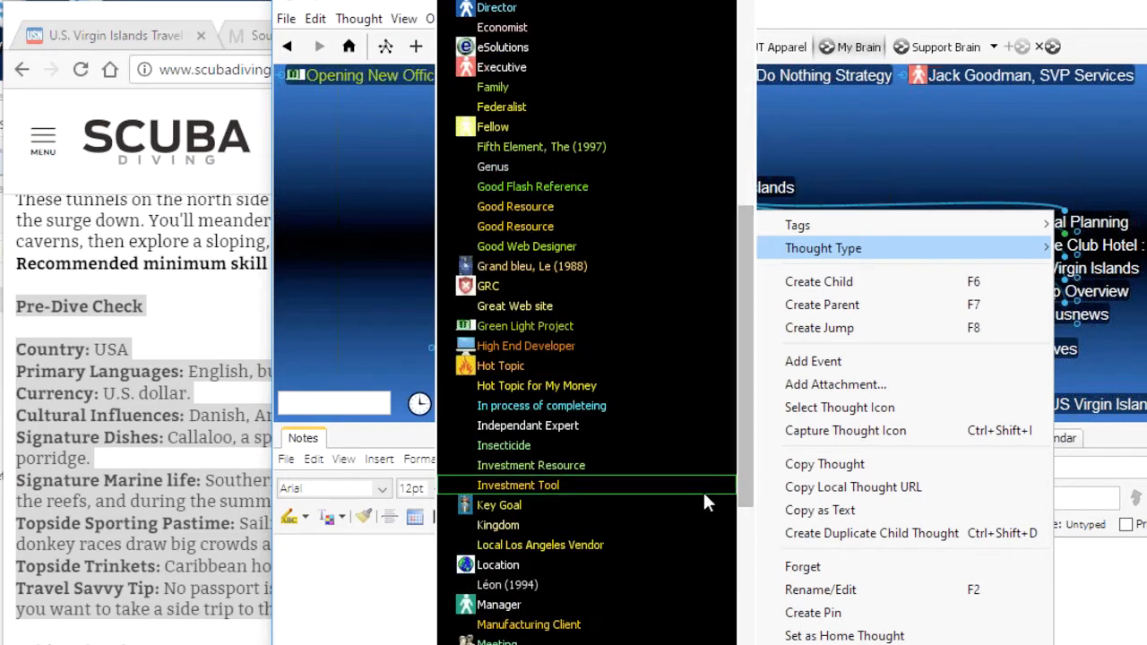
click(502, 563)
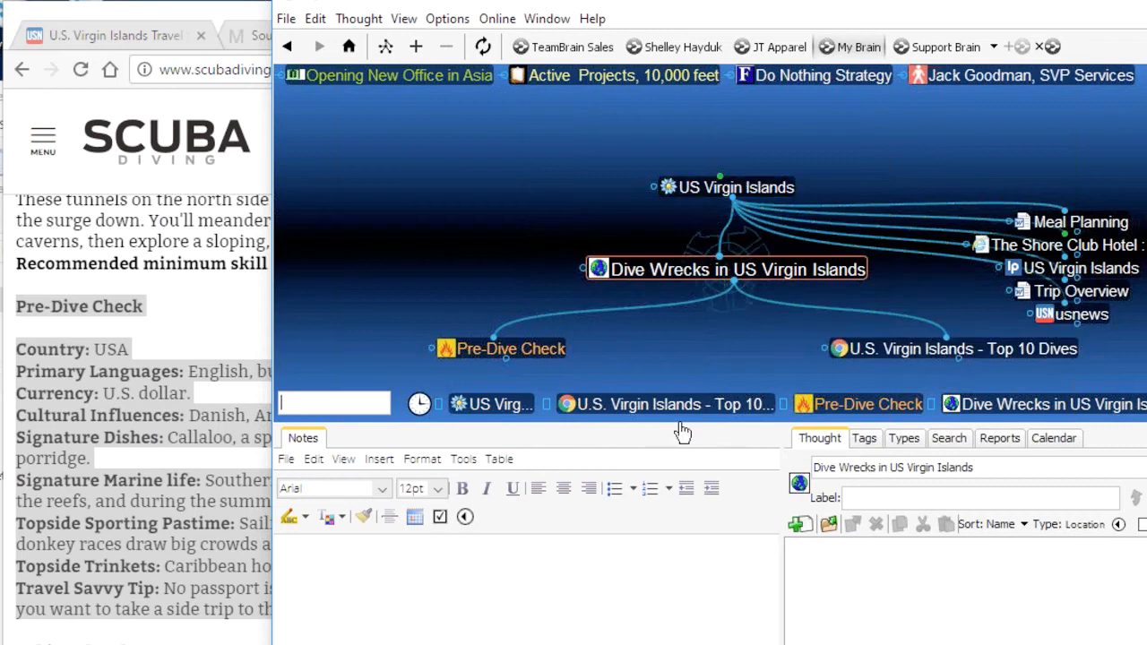
Enlarge the thought map slightly, list the thought types and activate Hot Topic to view all thoughts of that type
drag(661, 423, 653, 576)
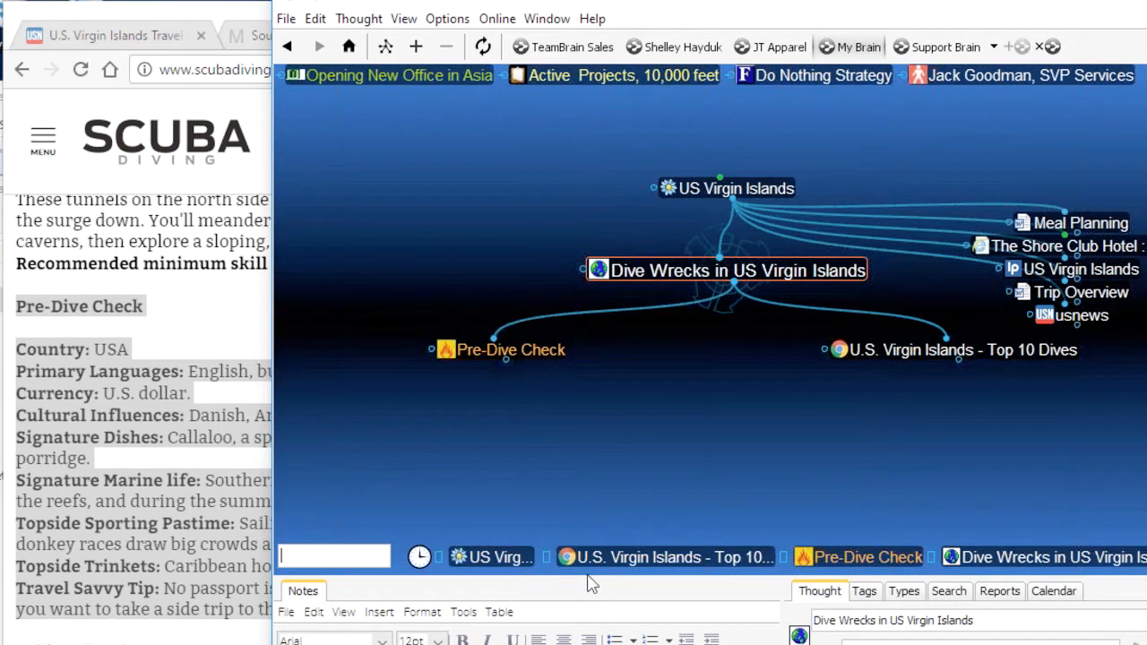
drag(587, 576, 599, 476)
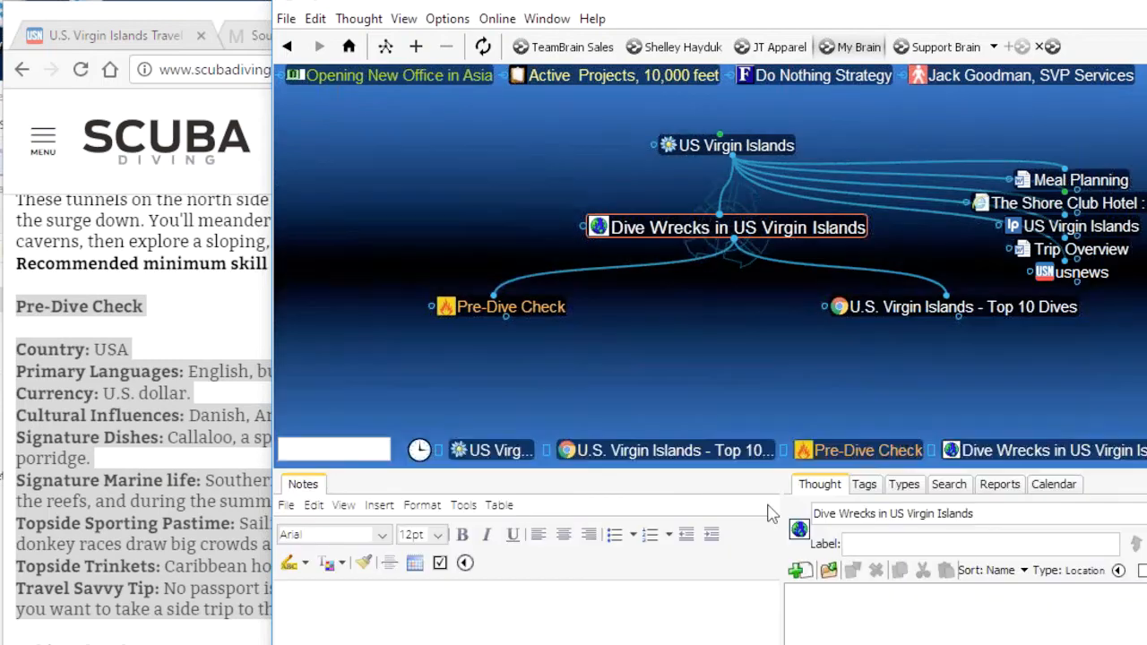
click(907, 489)
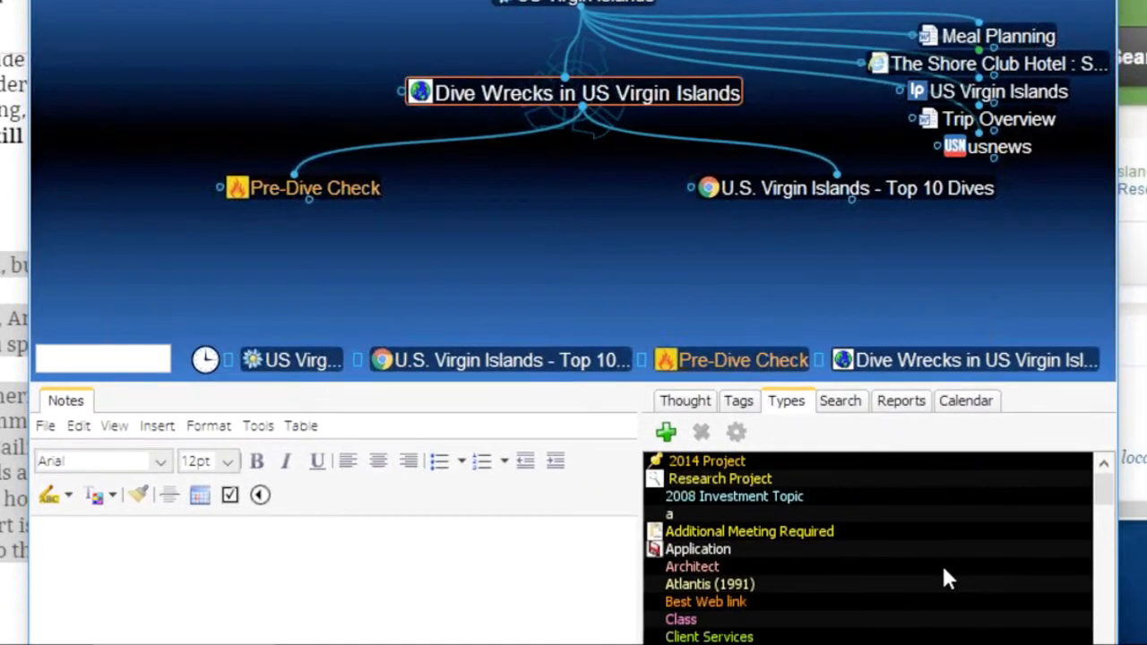
scroll(1036, 632, down, 3)
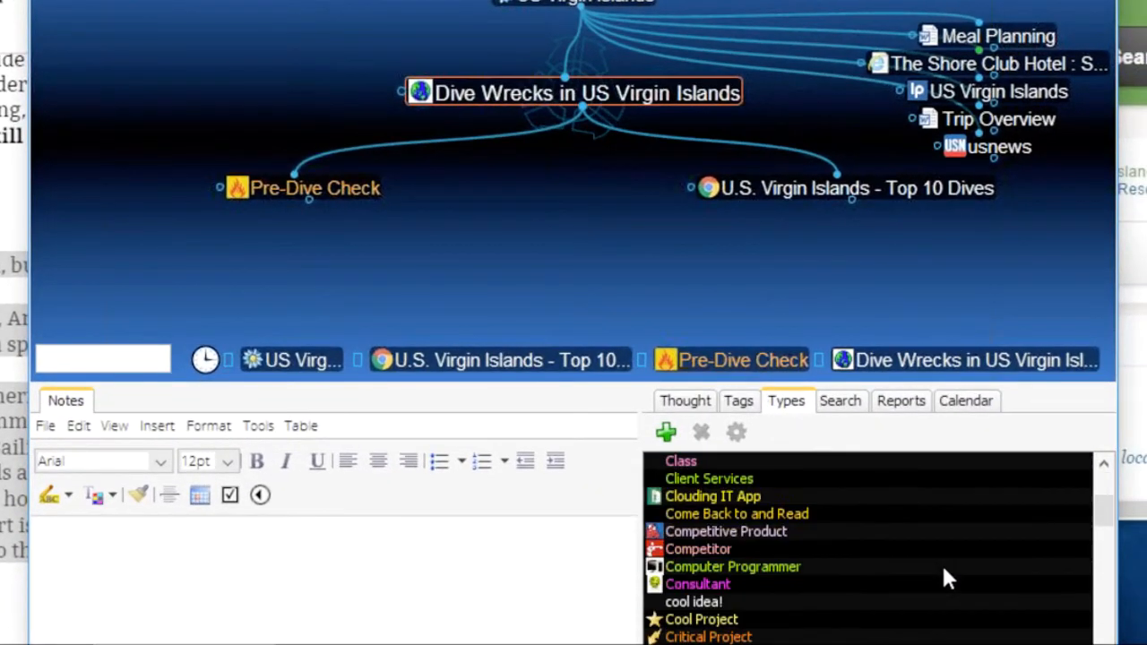
scroll(944, 571, down, 15)
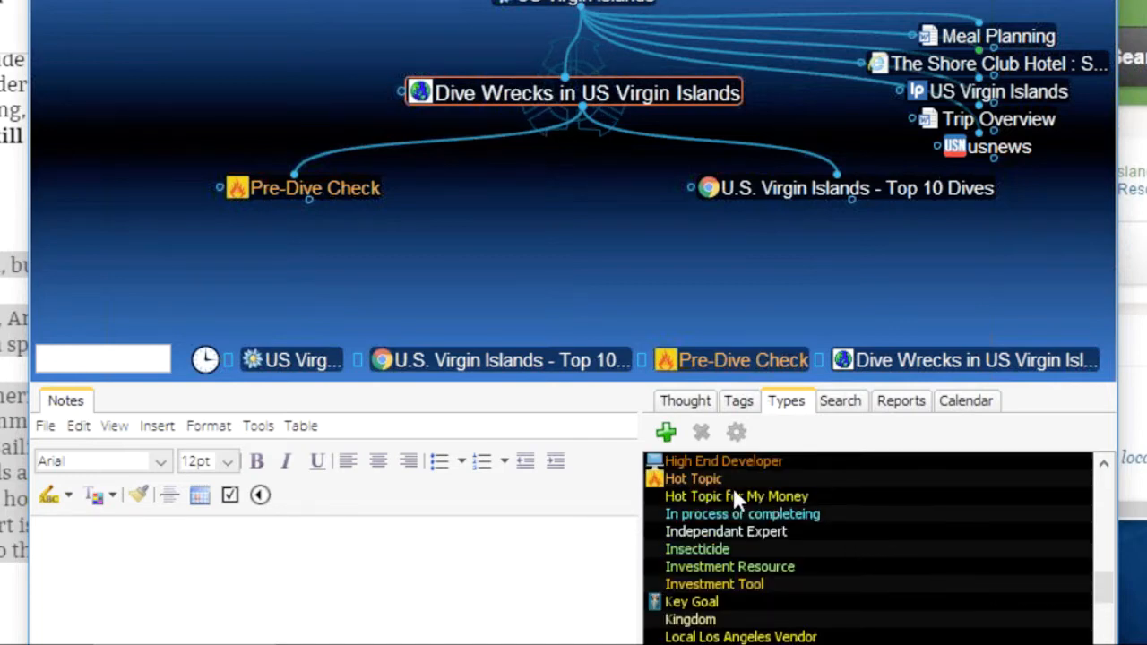
click(706, 481)
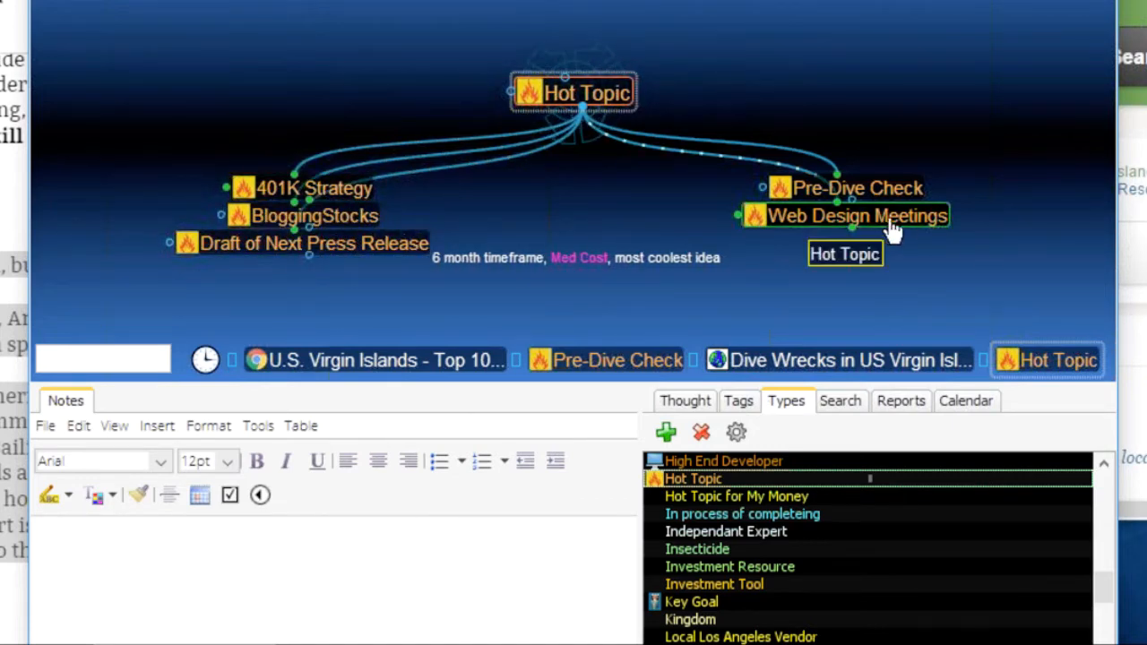
Preview the Pre-Dive Check notes from the Hot Topic view, then look through the remaining thought types and the tags list
mouse_move(891, 193)
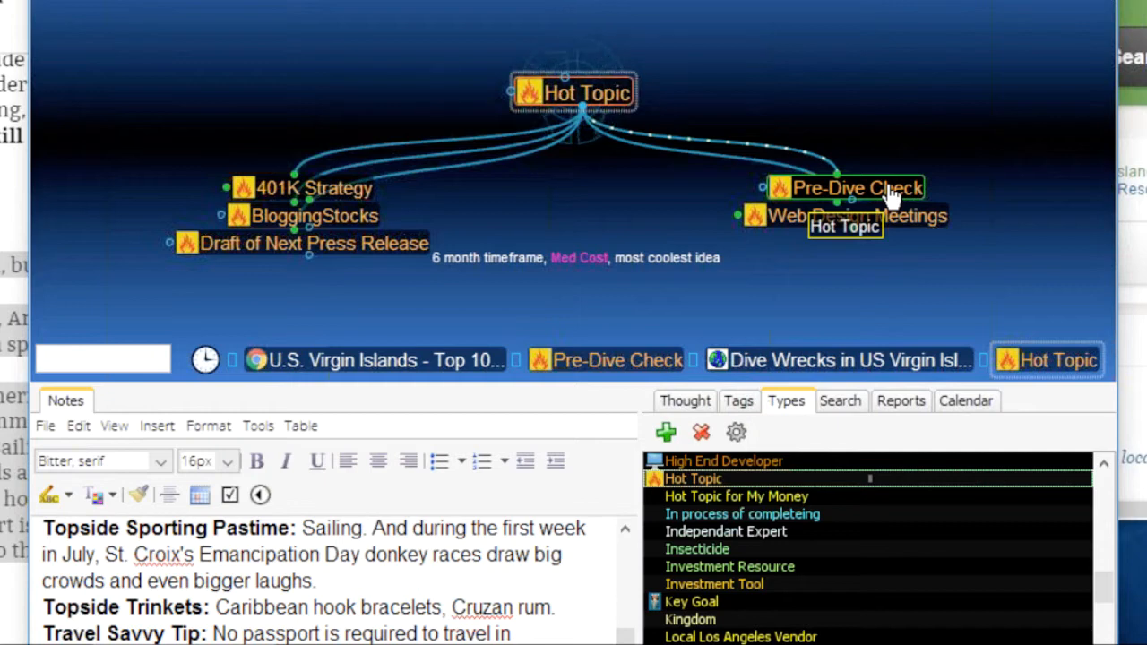
scroll(899, 634, down, 3)
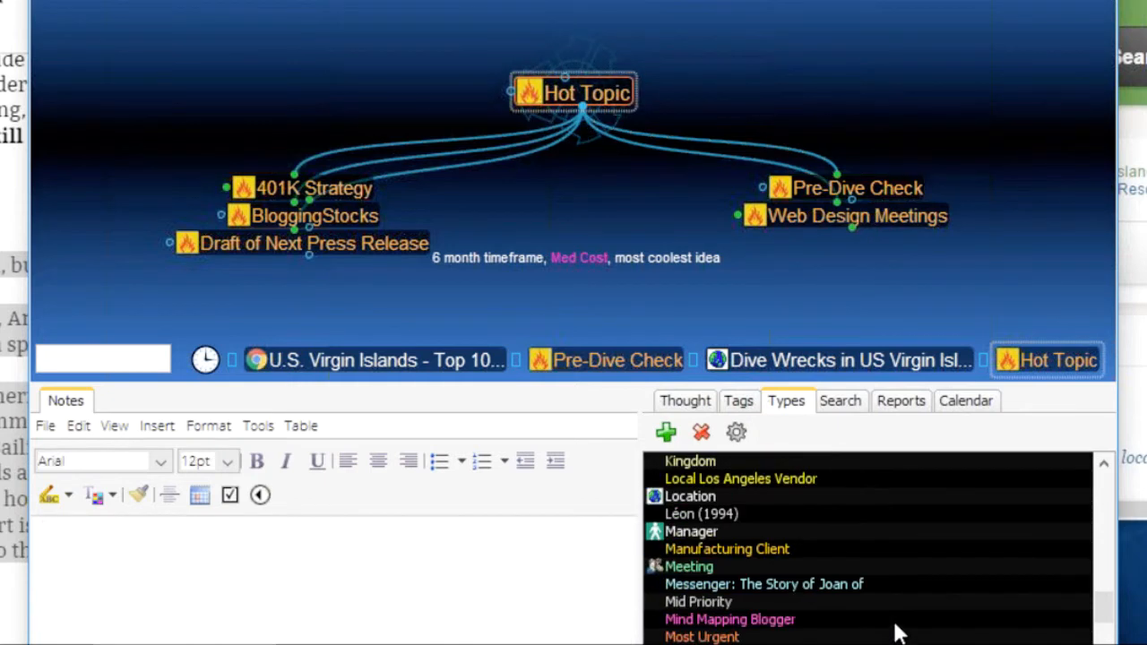
scroll(891, 615, down, 6)
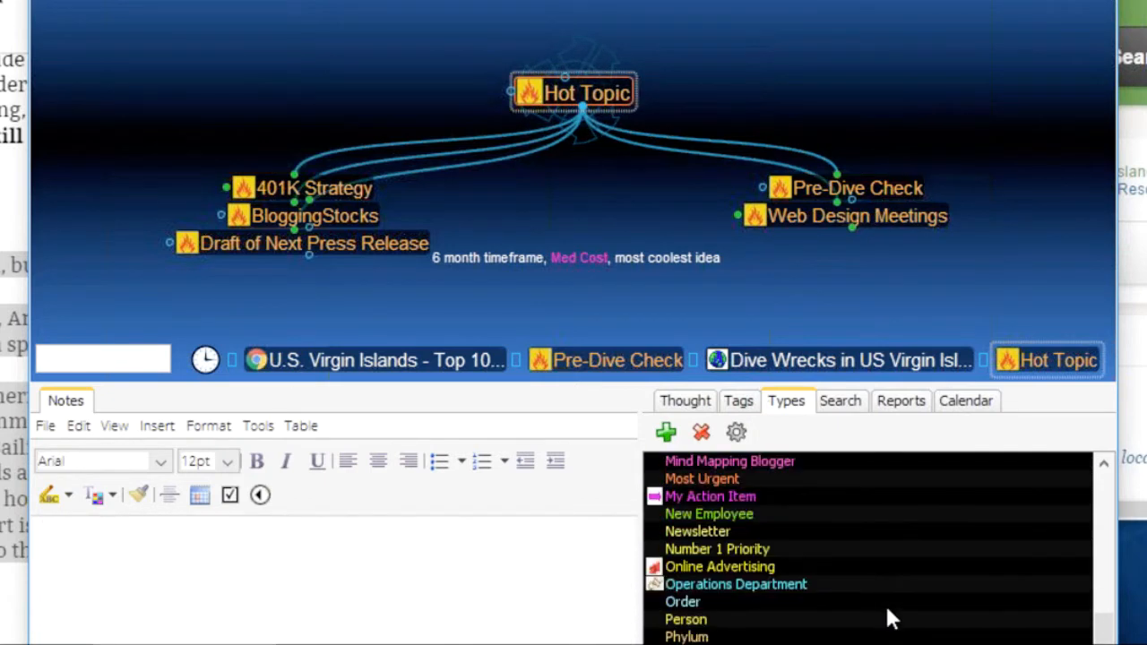
click(741, 403)
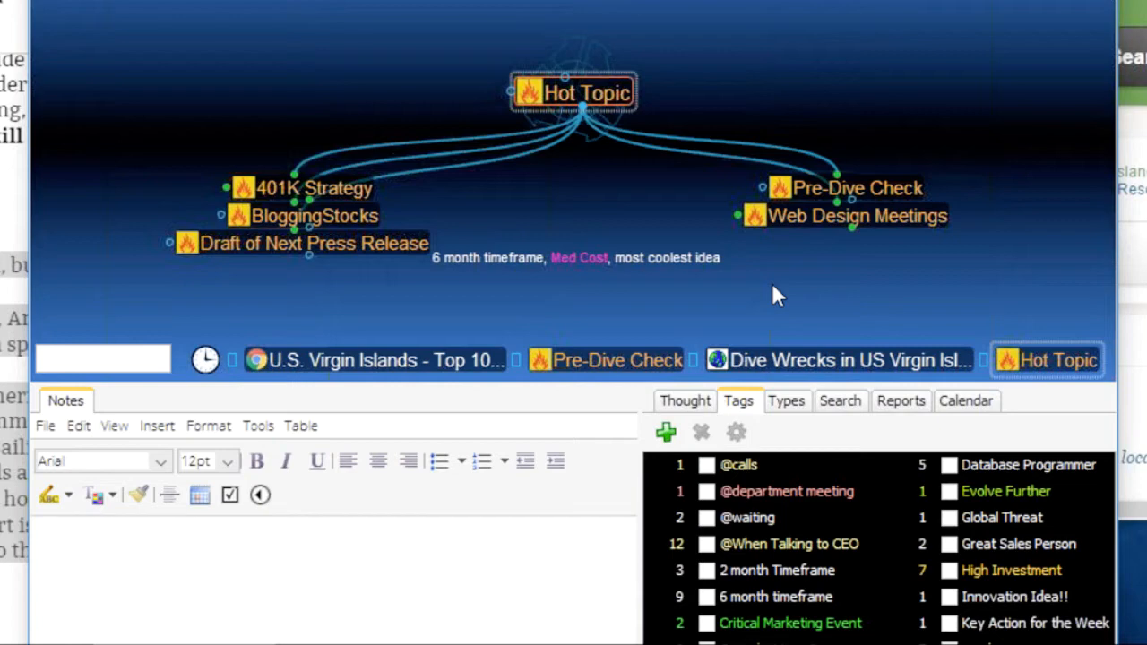
Explore Web Design Meetings in an enlarged thought map, visit its parent Meeting Management, and return to examine the child thoughts
click(832, 220)
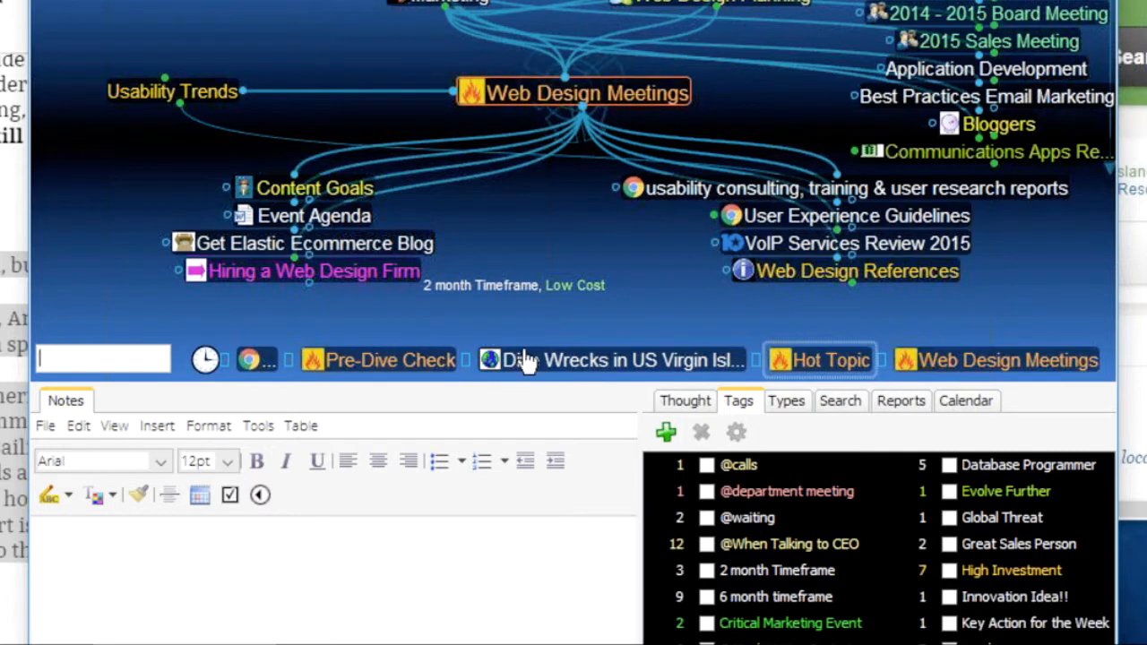
drag(509, 386, 511, 546)
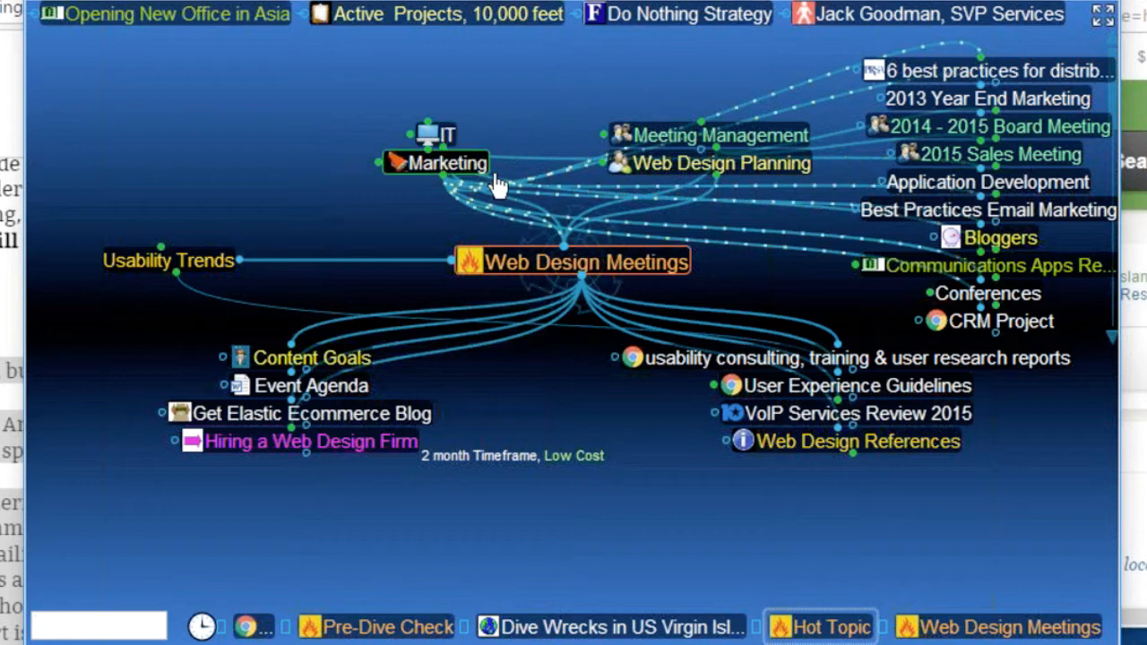
click(798, 135)
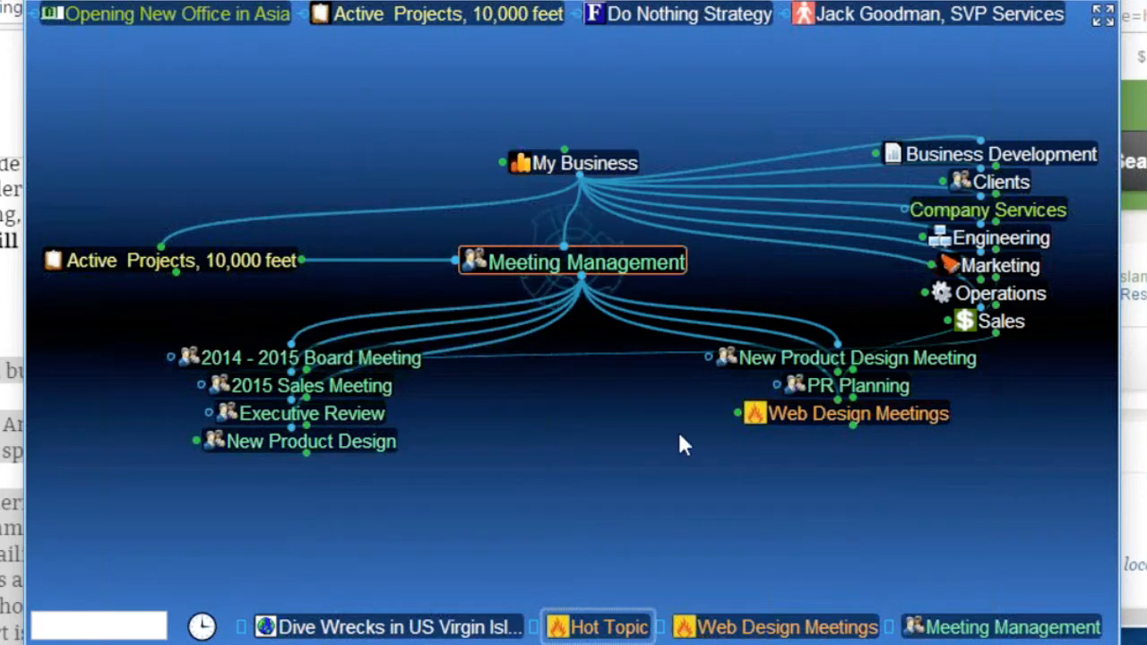
click(825, 411)
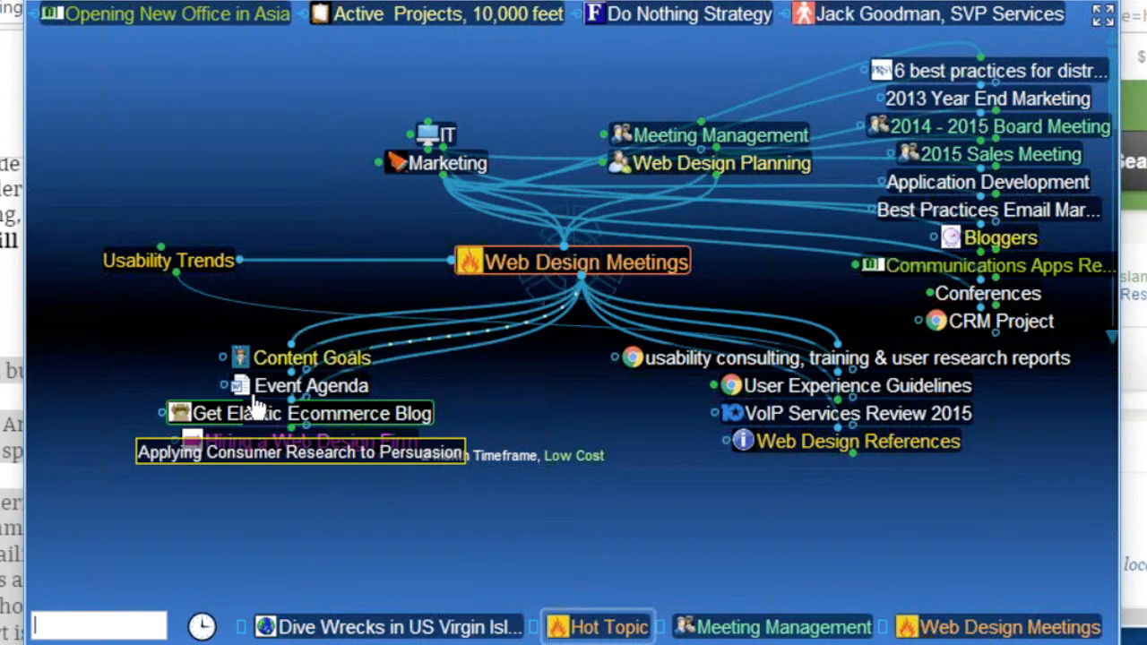
mouse_move(253, 365)
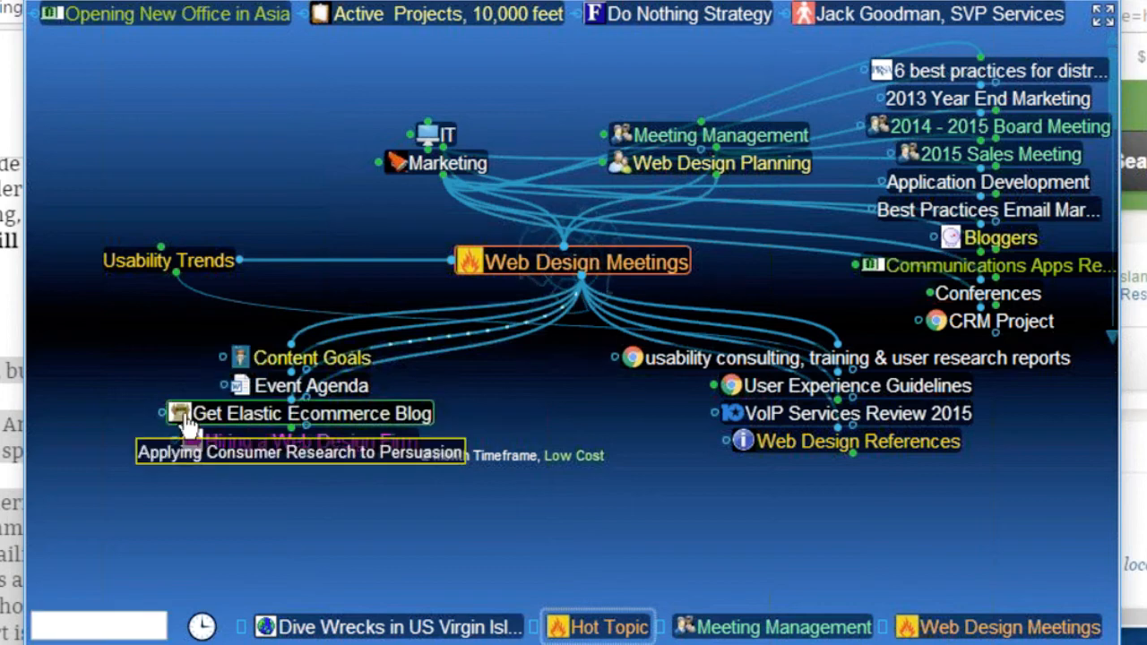
mouse_move(184, 419)
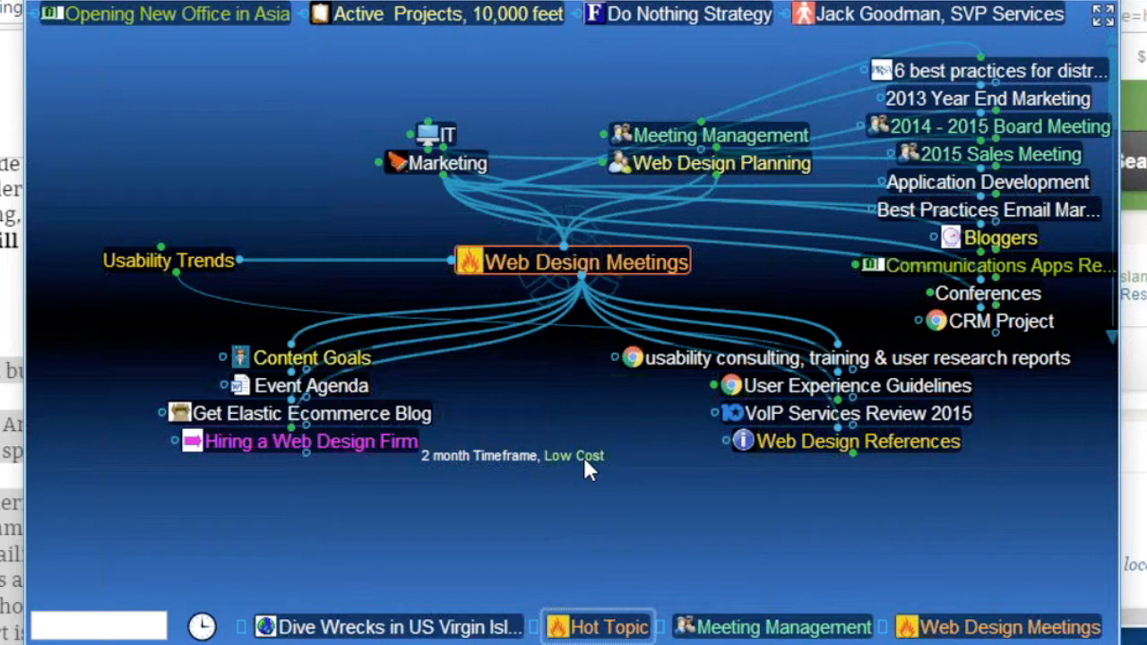
Go back through Dive Wrecks to US Virgin Islands and create a child thought entered as ",Hotels"
click(426, 628)
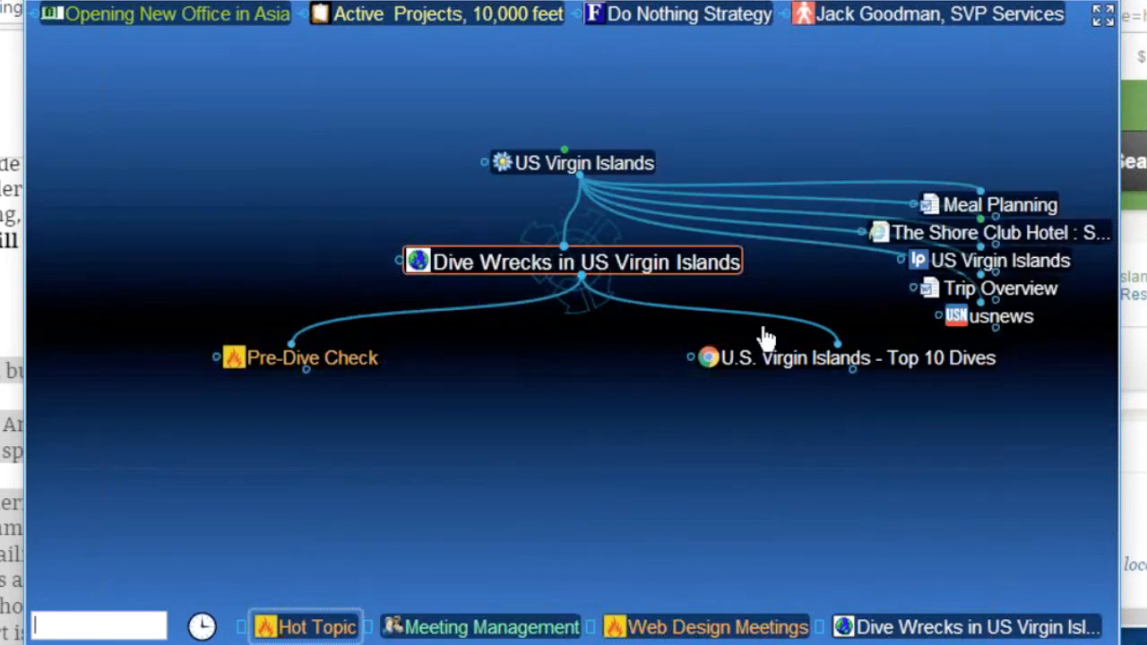
click(594, 164)
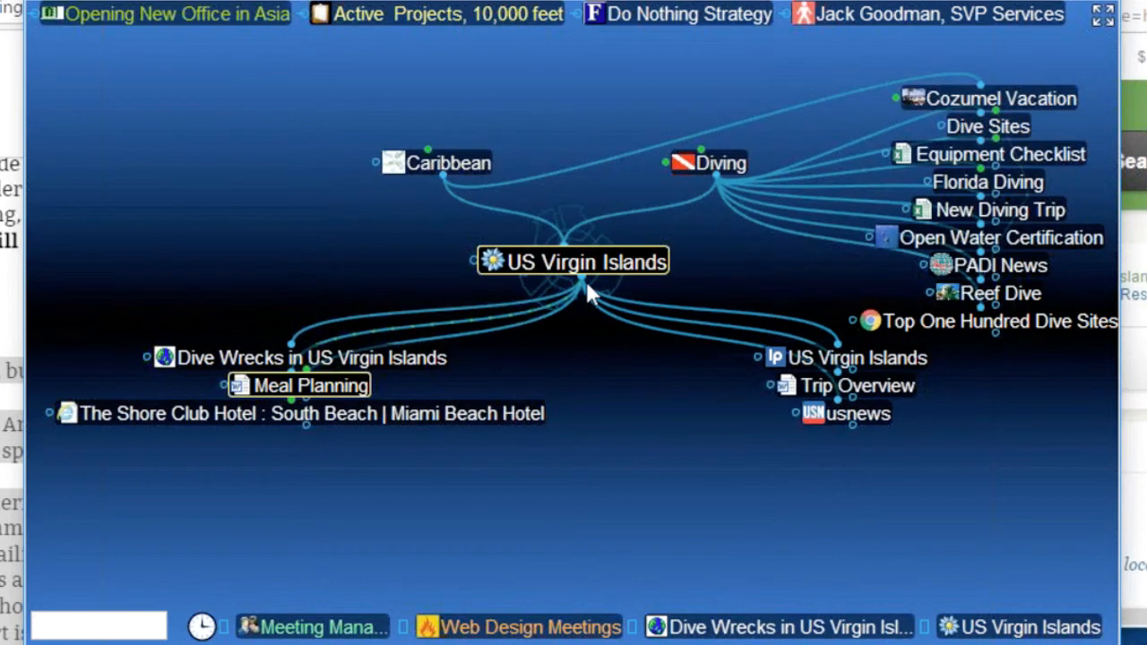
drag(586, 279, 595, 462)
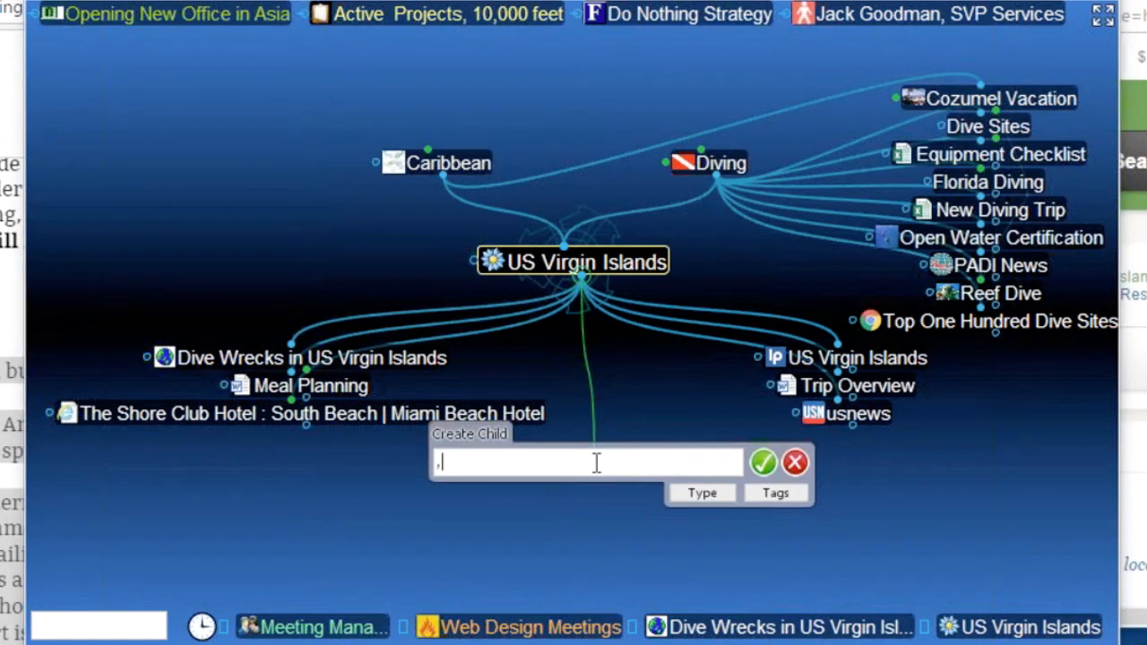
text(Hotel)
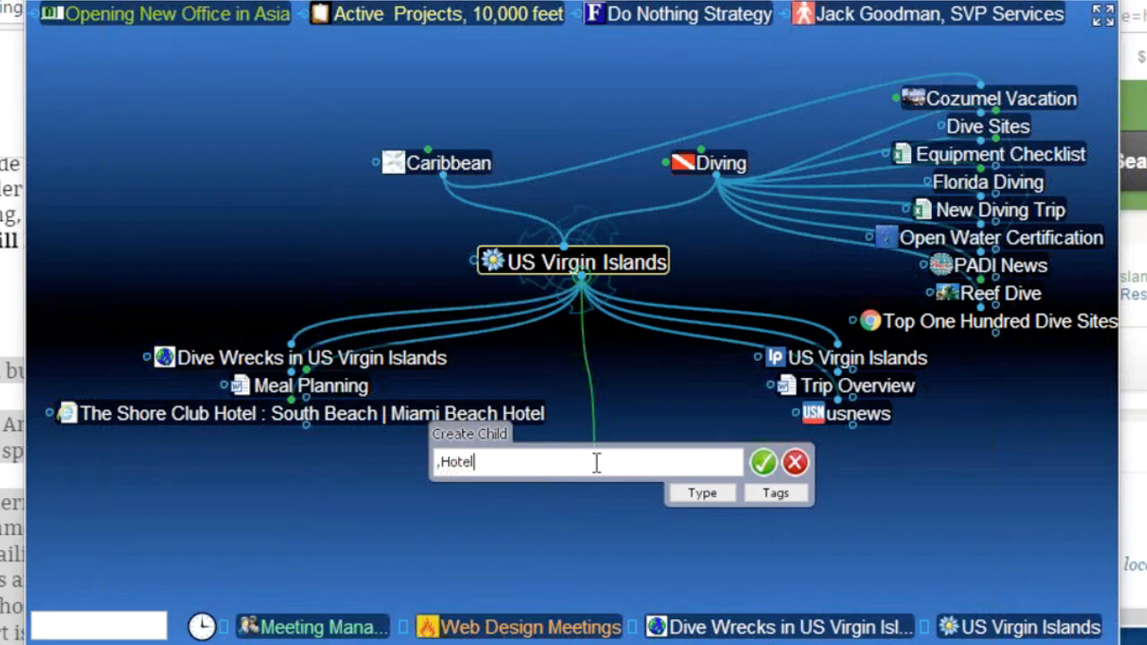
key(Return)
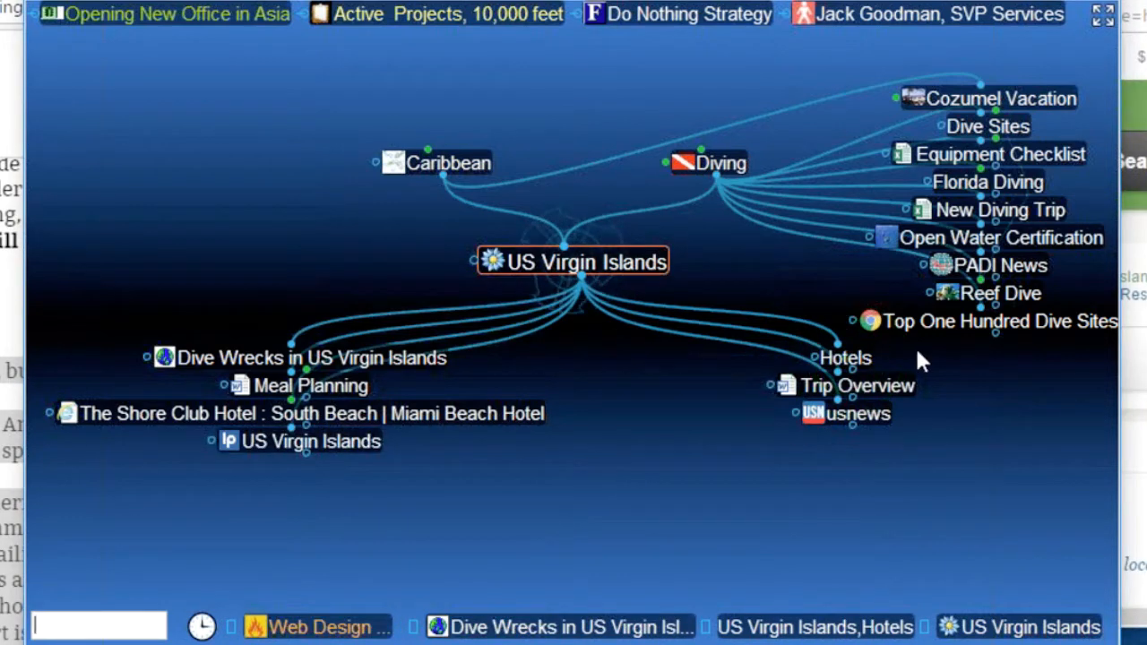
Activate the Hotels thought under US Virgin Islands and enter new child thoughts as "Hotel a; Hotel B; Hotel C"
click(845, 358)
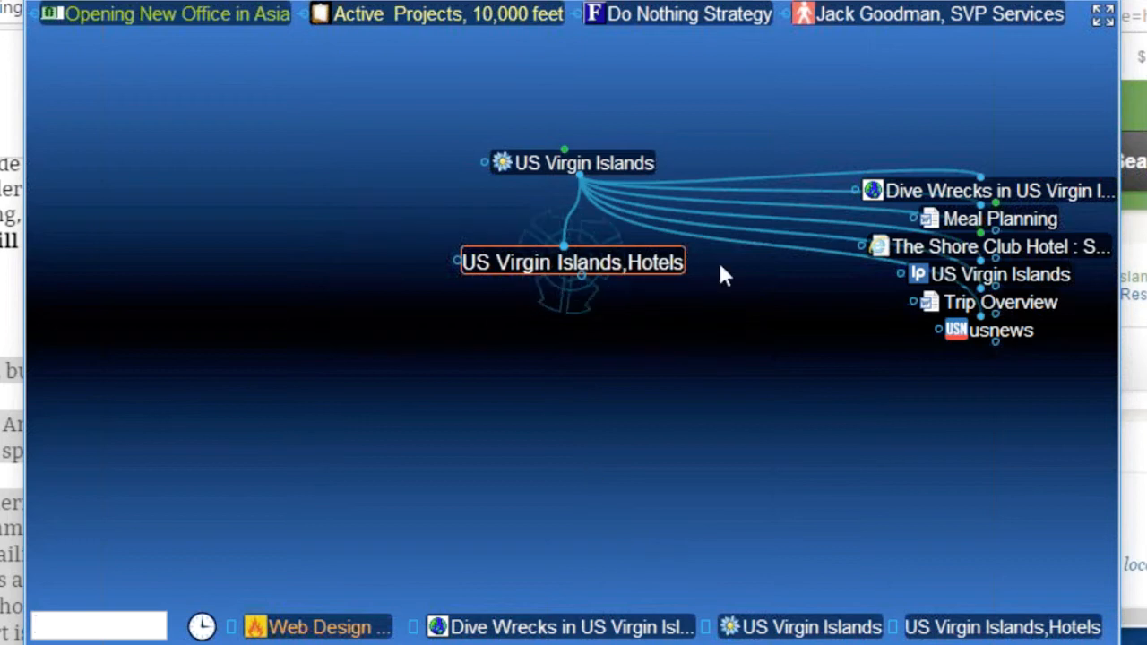
click(582, 276)
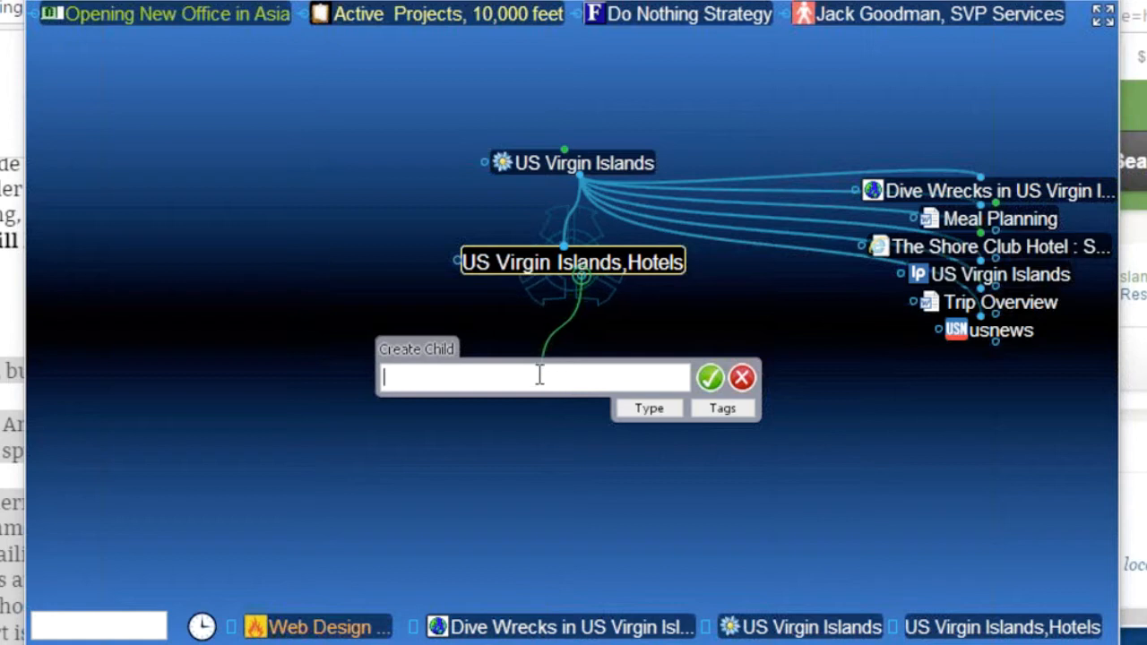
text(Hotel )
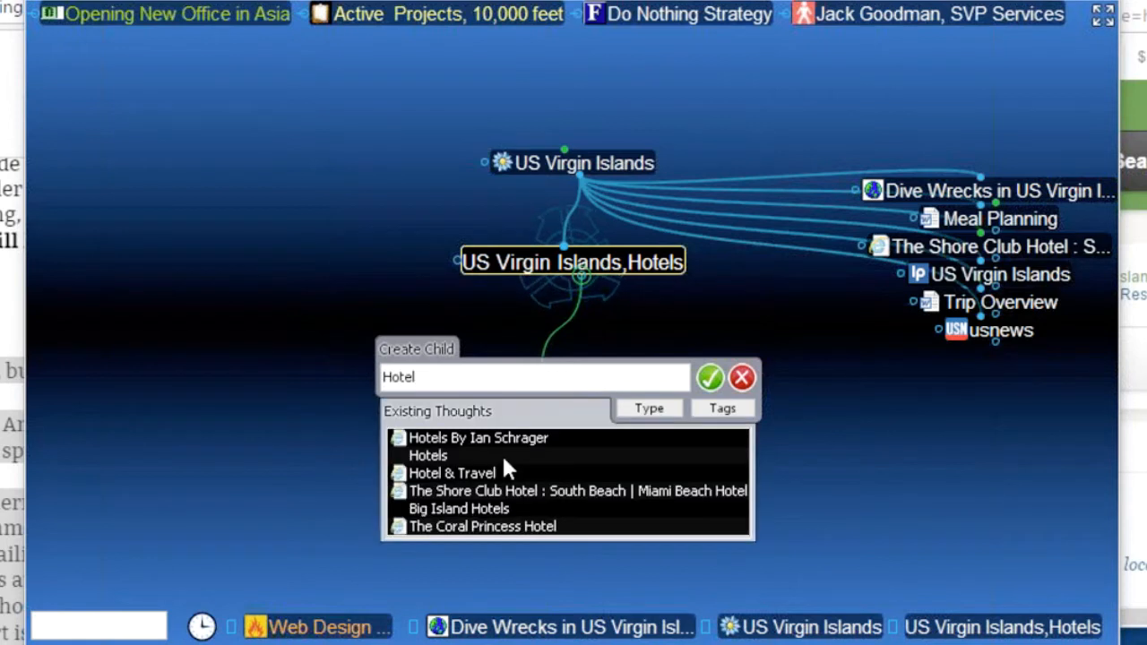
text(a)
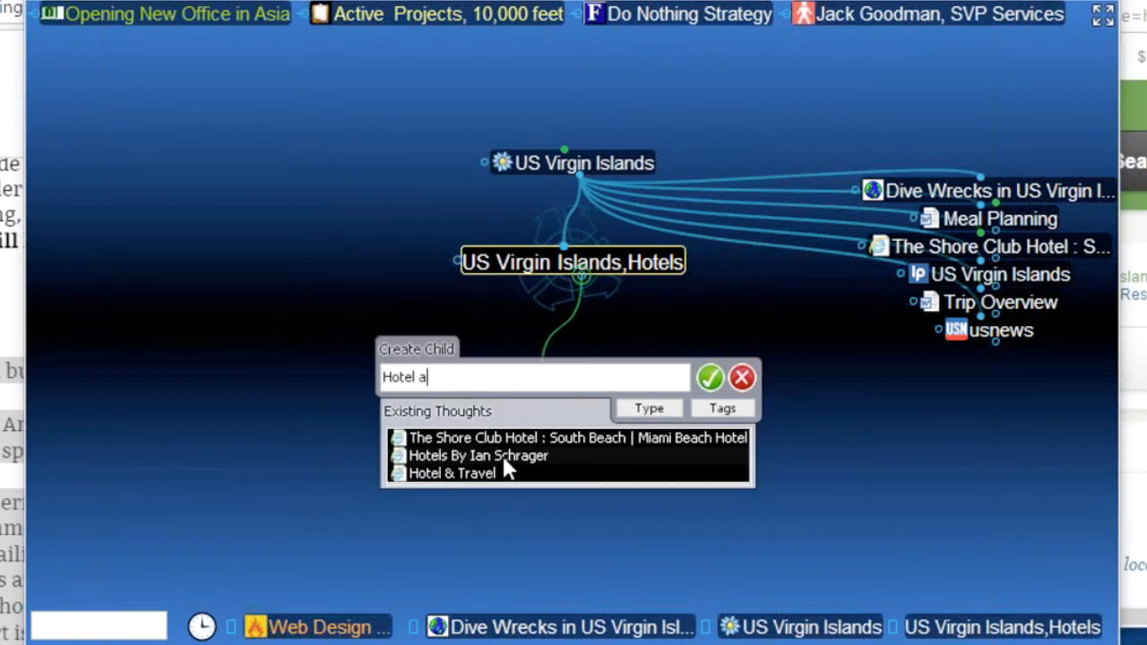
text(;)
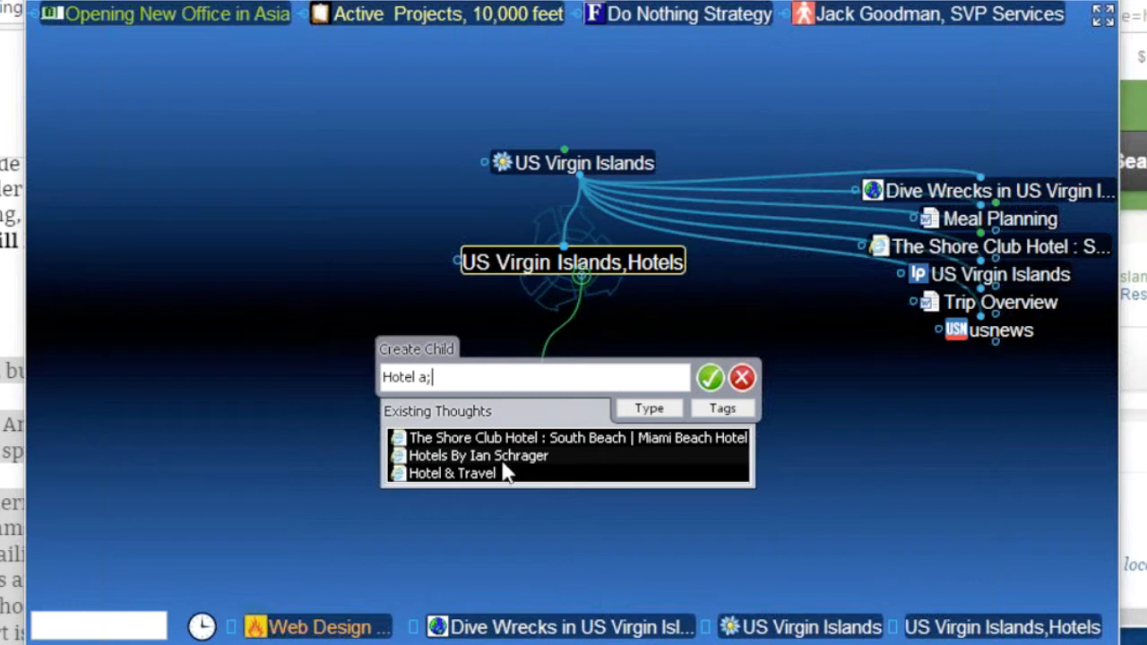
text(hotel)
key(BackSpace)
key(BackSpace)
key(BackSpace)
key(BackSpace)
key(BackSpace)
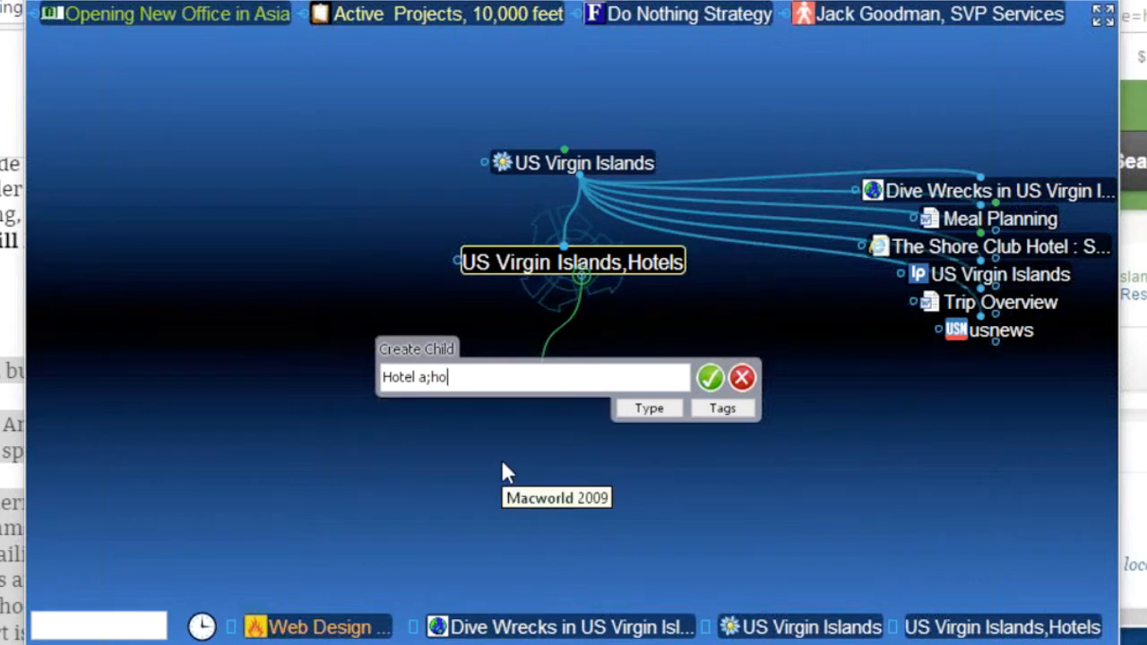
text(Hotel )
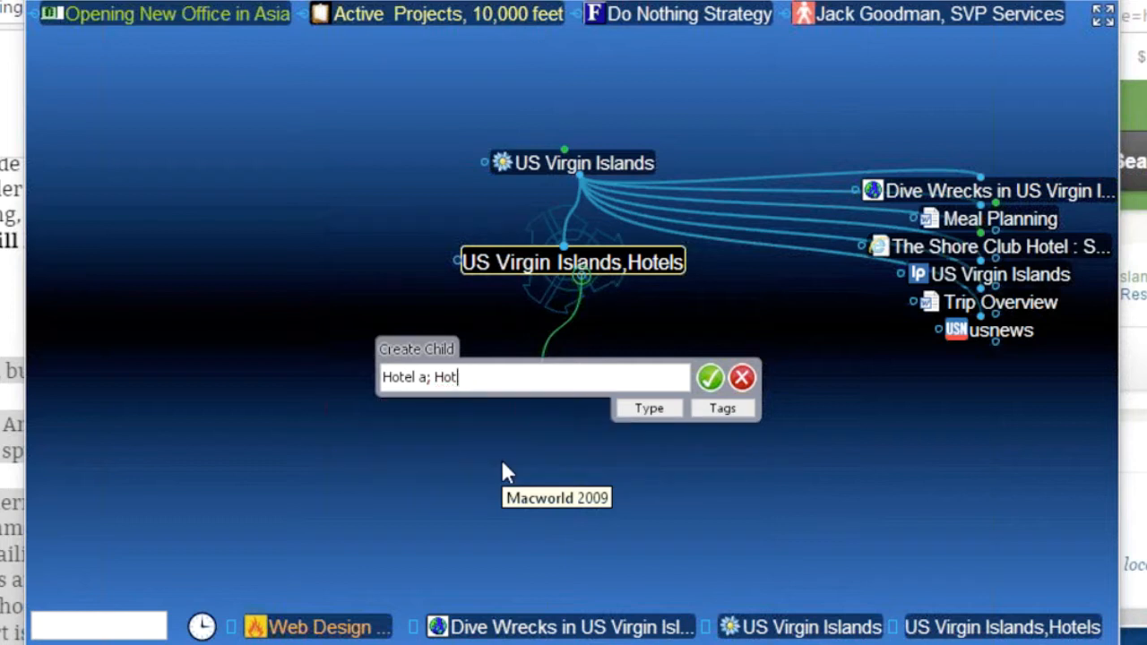
text(B)
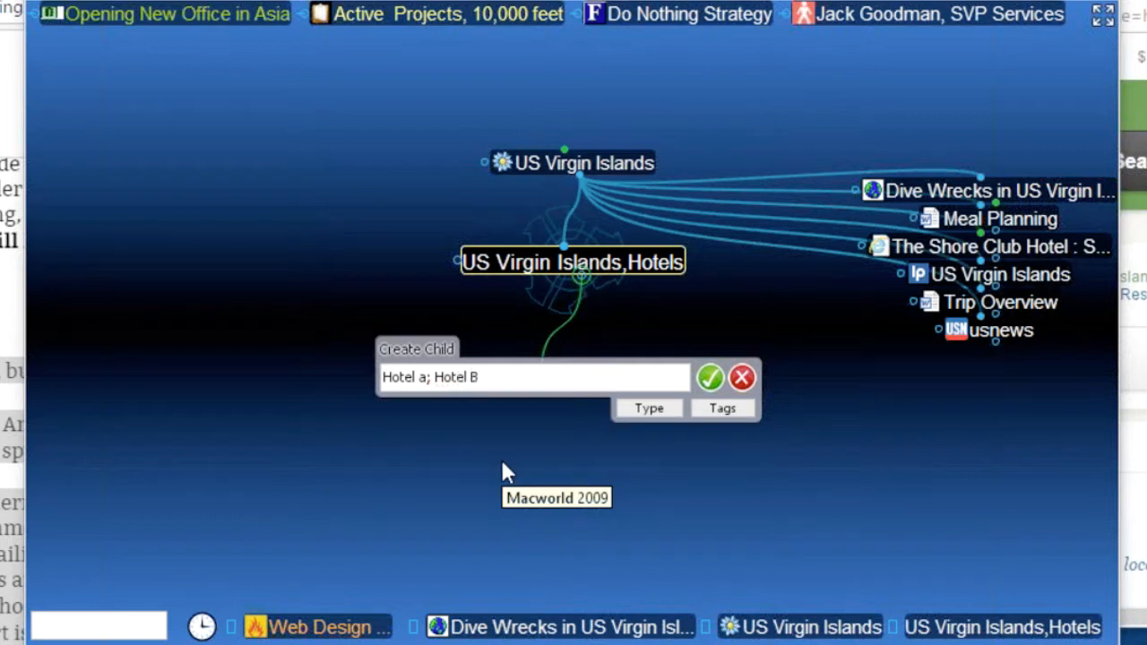
text(; Hotel Ca)
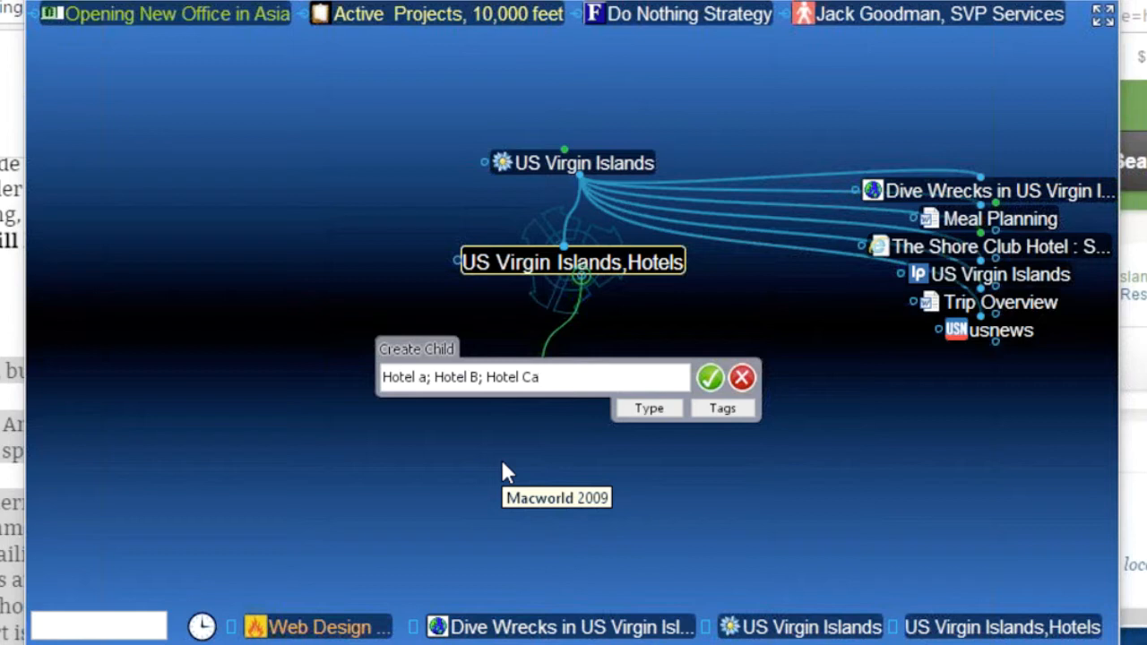
key(BackSpace)
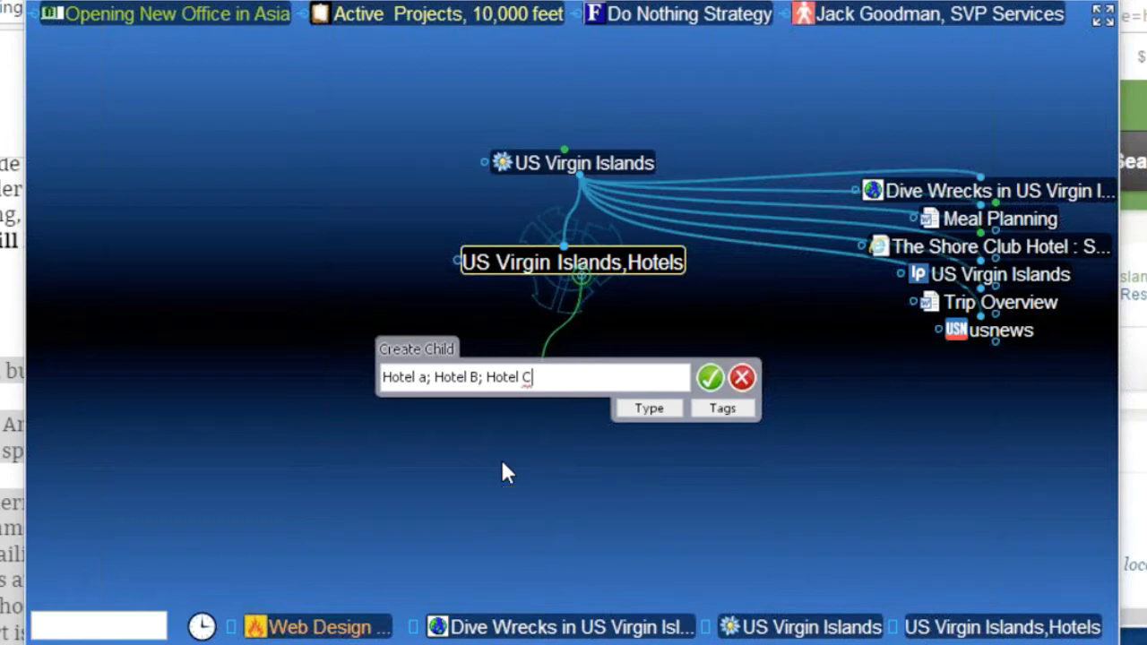
Correct the first name in the child entry to "Hotel A" and create the three hotel thoughts
key(Left)
key(Left)
key(Left)
key(Left)
key(Left)
key(Left)
key(Left)
key(Left)
key(Left)
key(Left)
key(Left)
key(Left)
key(Left)
key(Left)
key(Left)
key(Left)
key(Left)
key(Left)
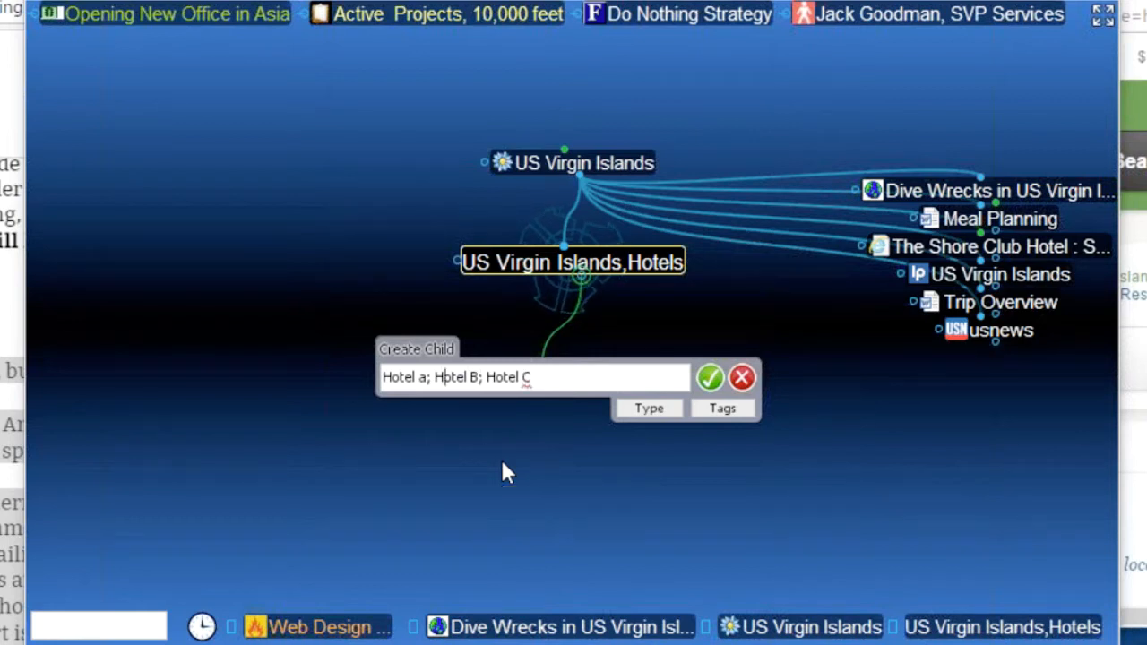
key(BackSpace)
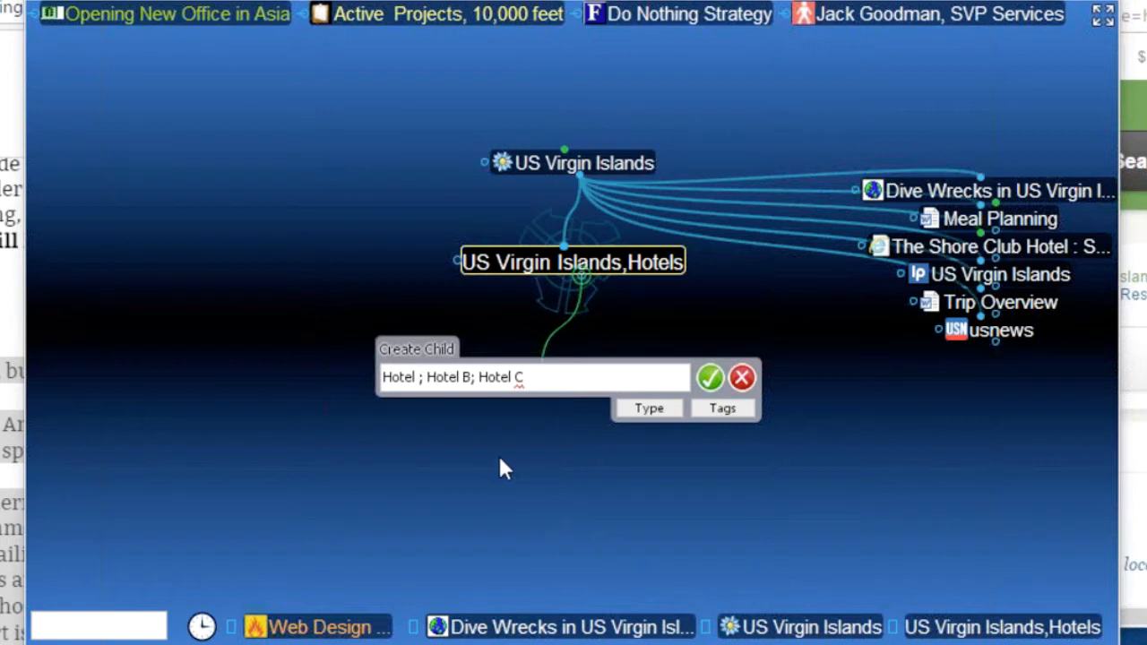
text(A)
click(595, 389)
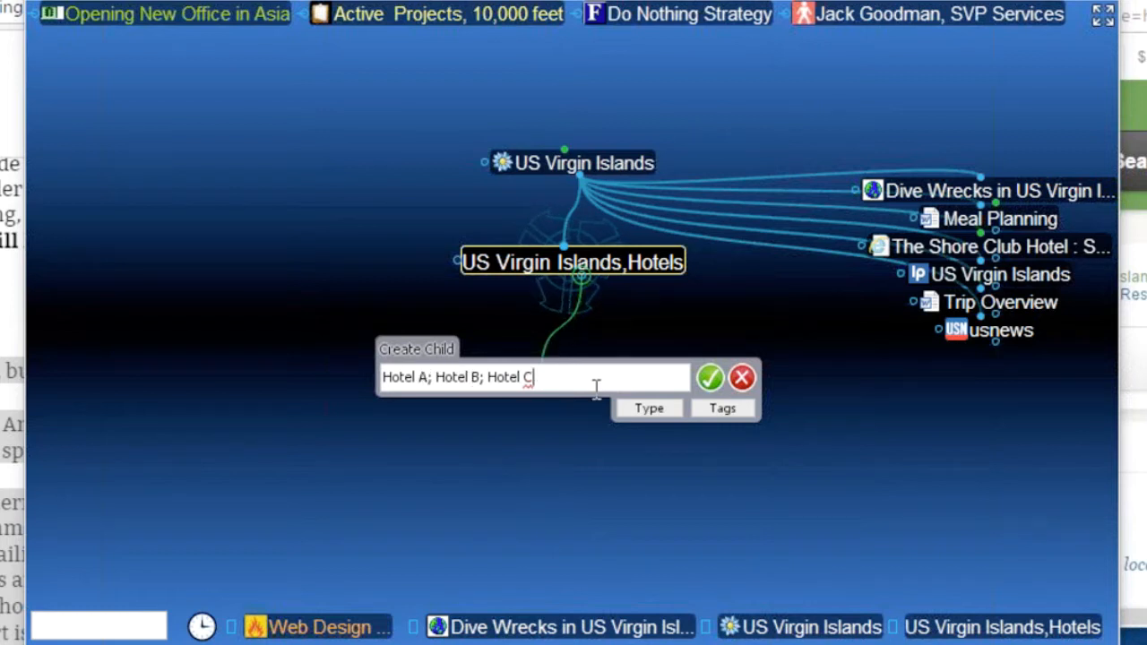
key(Return)
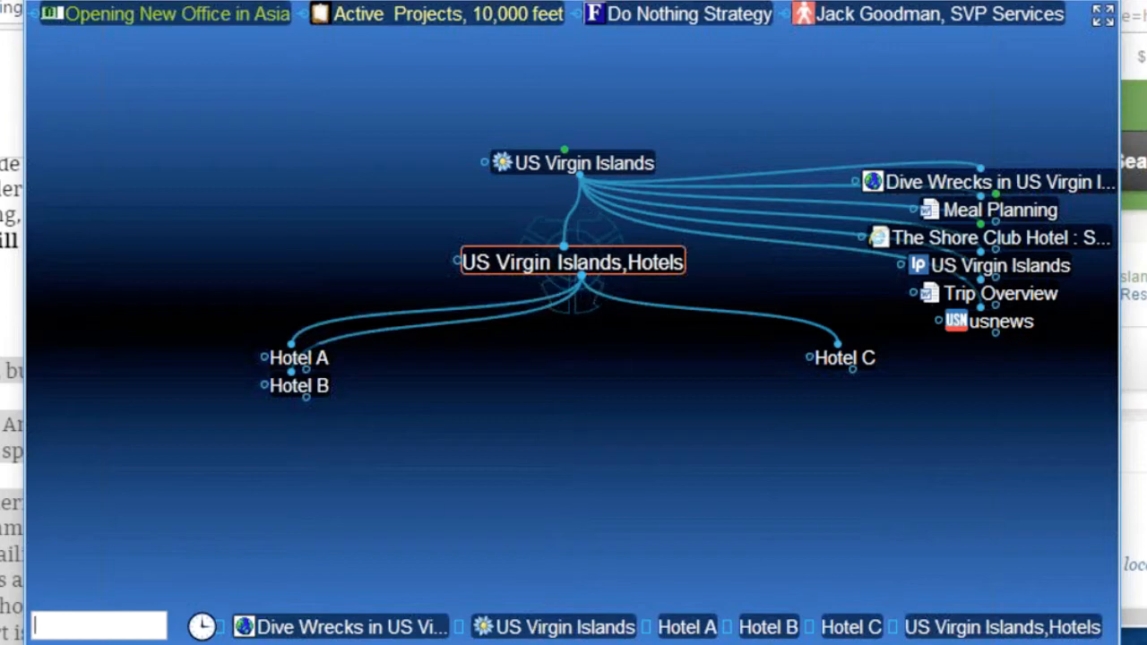
Enlarge the notes and tags area, widen the tags list, and tag Hotel A as Low Cost
drag(537, 636, 532, 495)
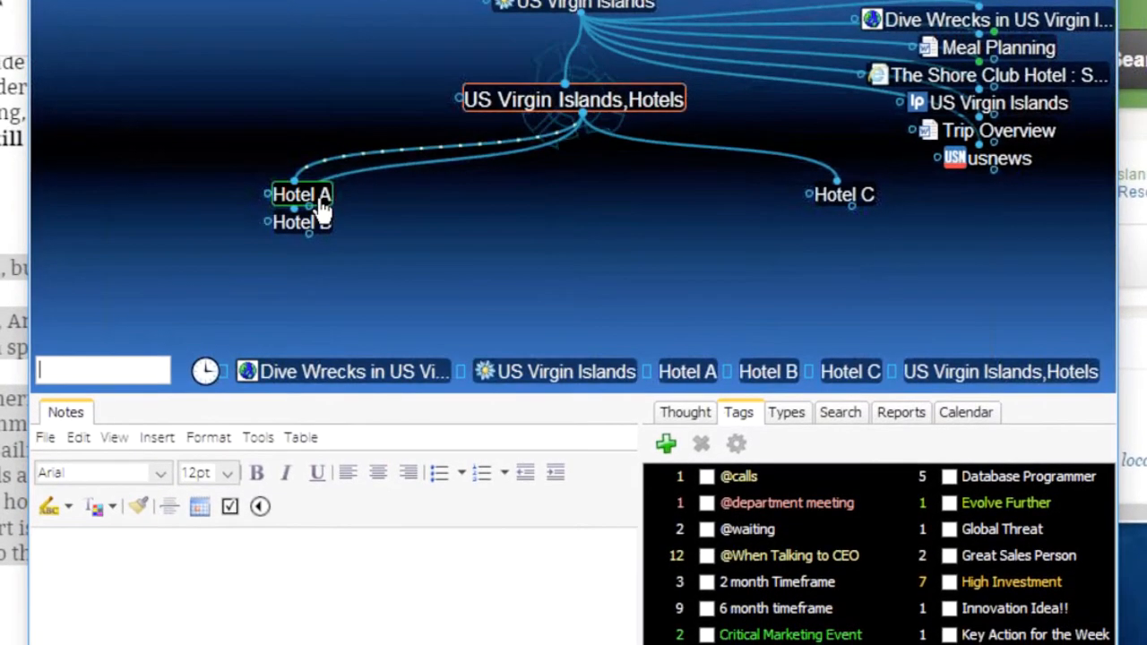
click(323, 208)
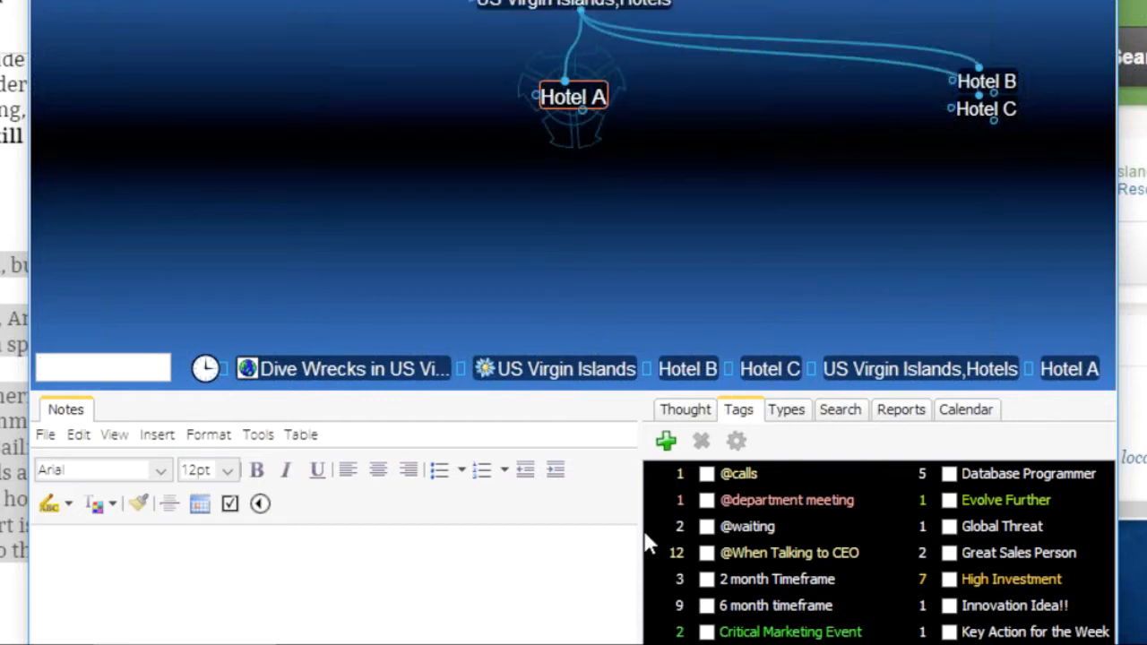
drag(641, 543, 404, 553)
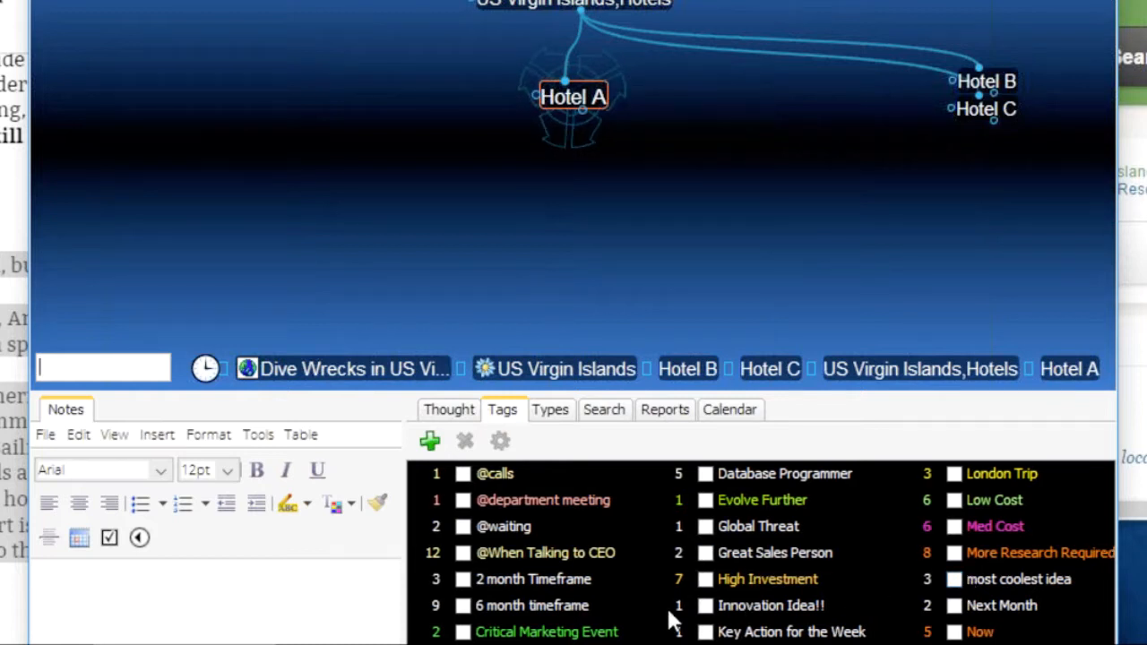
click(954, 501)
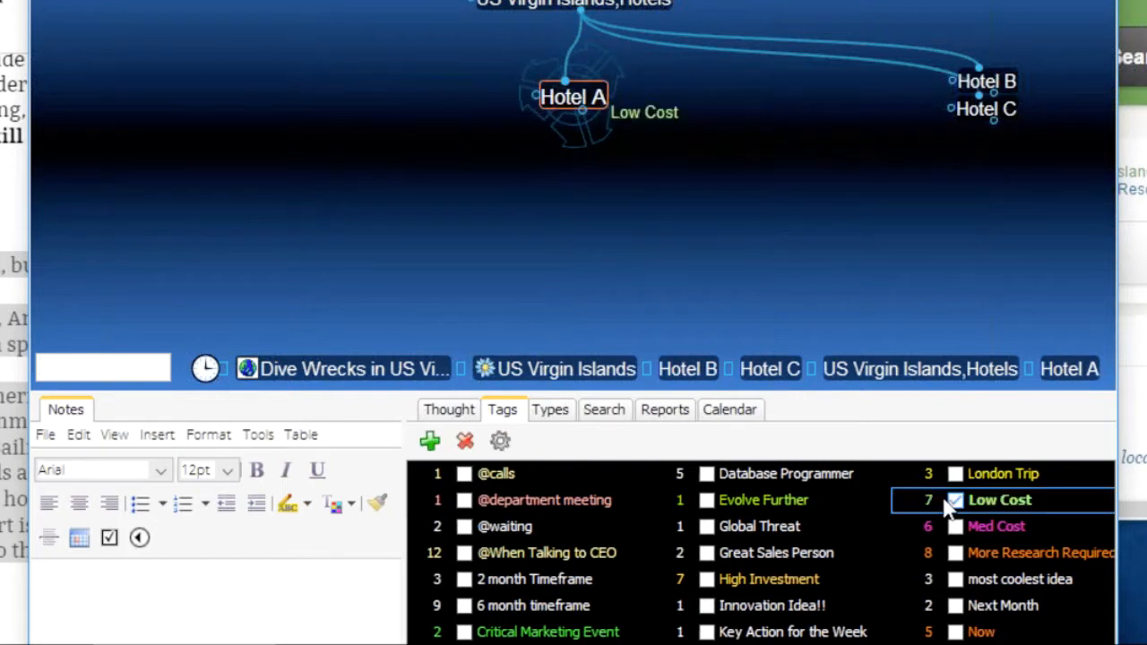
Tag Hotel C as Low Cost and Hotel B as High Investment
click(1005, 109)
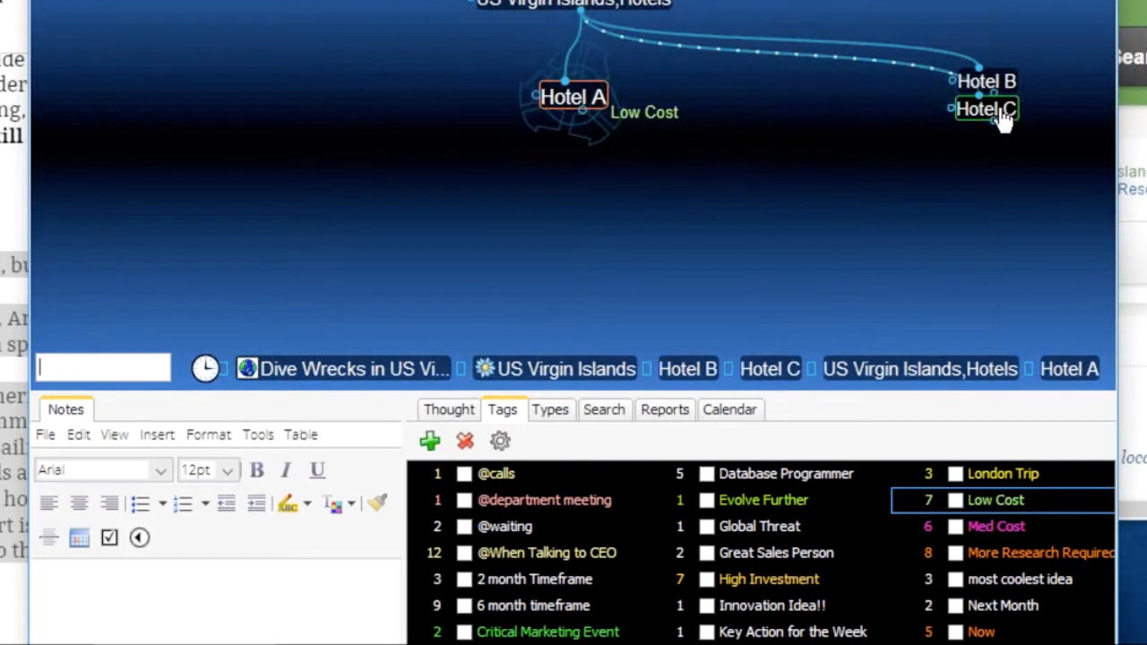
click(955, 501)
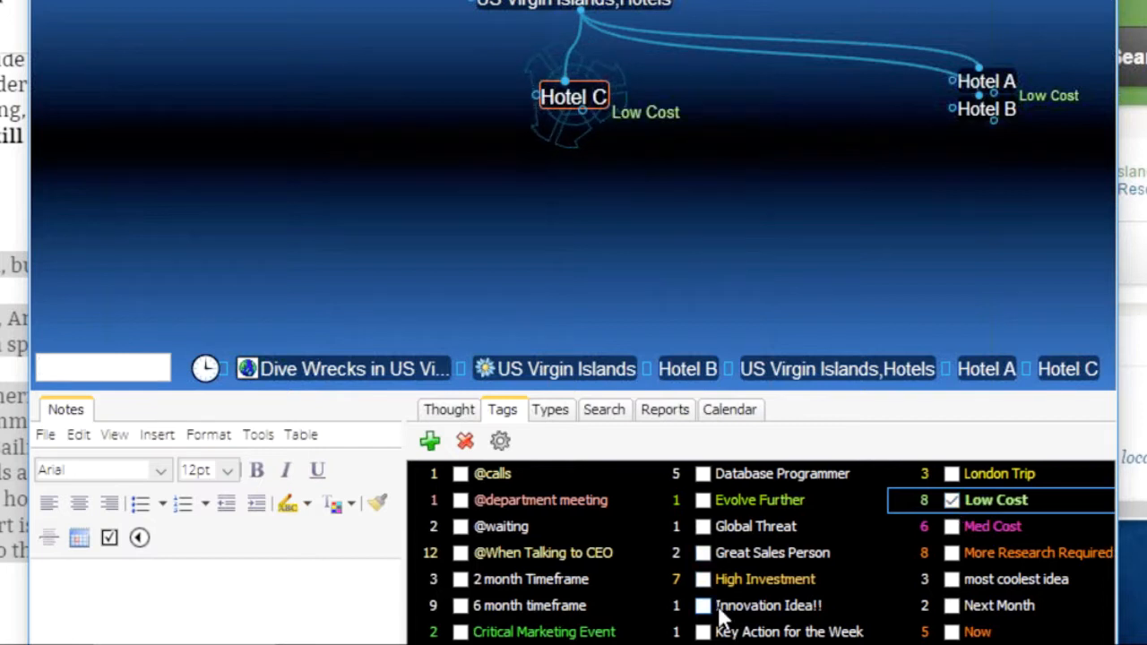
click(999, 112)
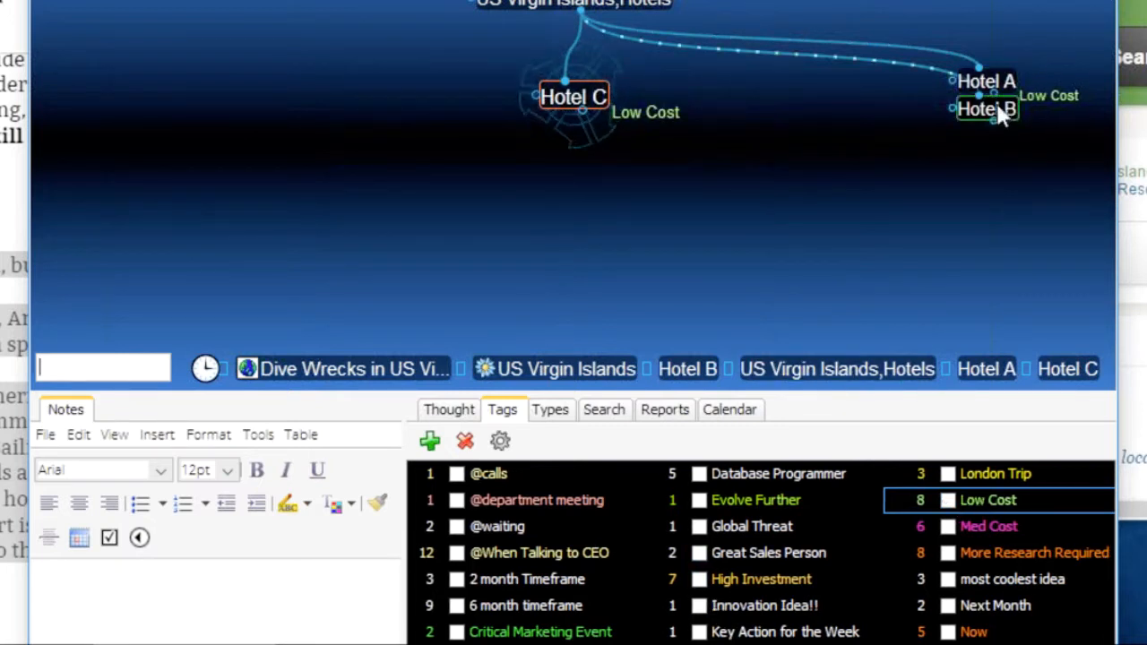
click(699, 578)
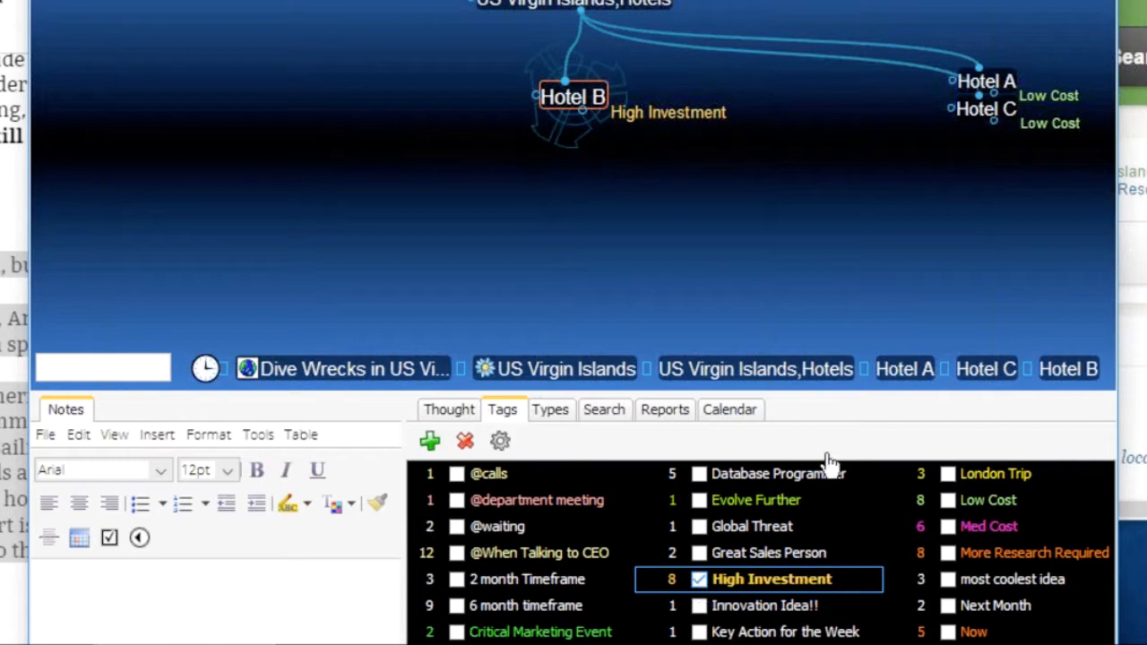
Go through the parent Hotels thought to The Shore Club Hotel and tag it as High Investment
click(618, 3)
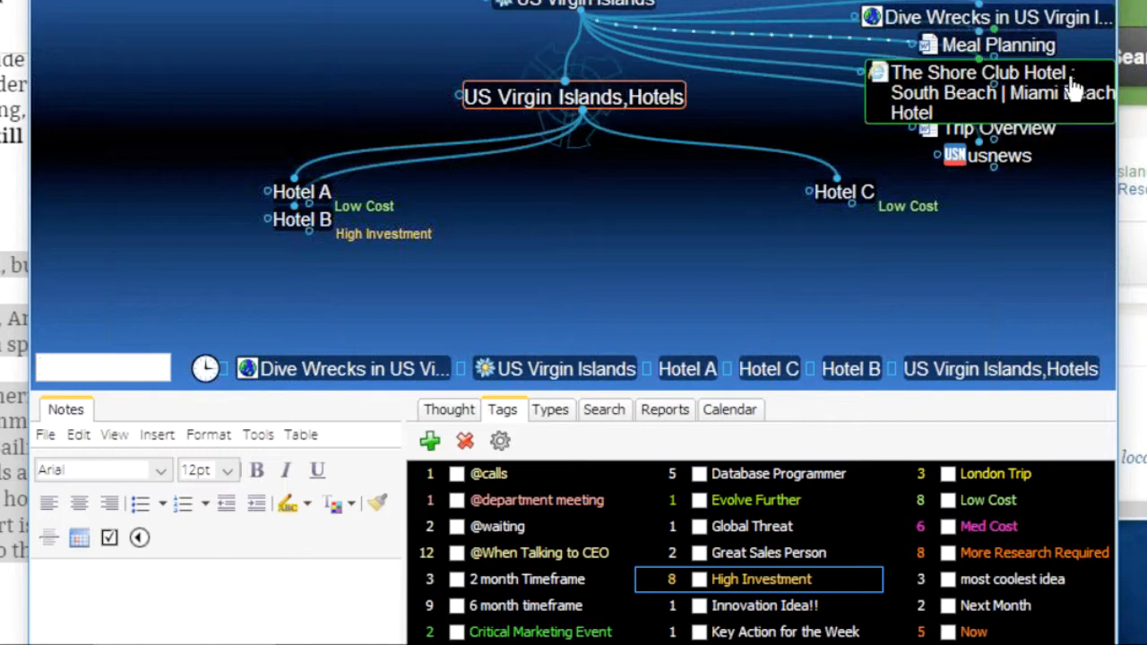
click(999, 74)
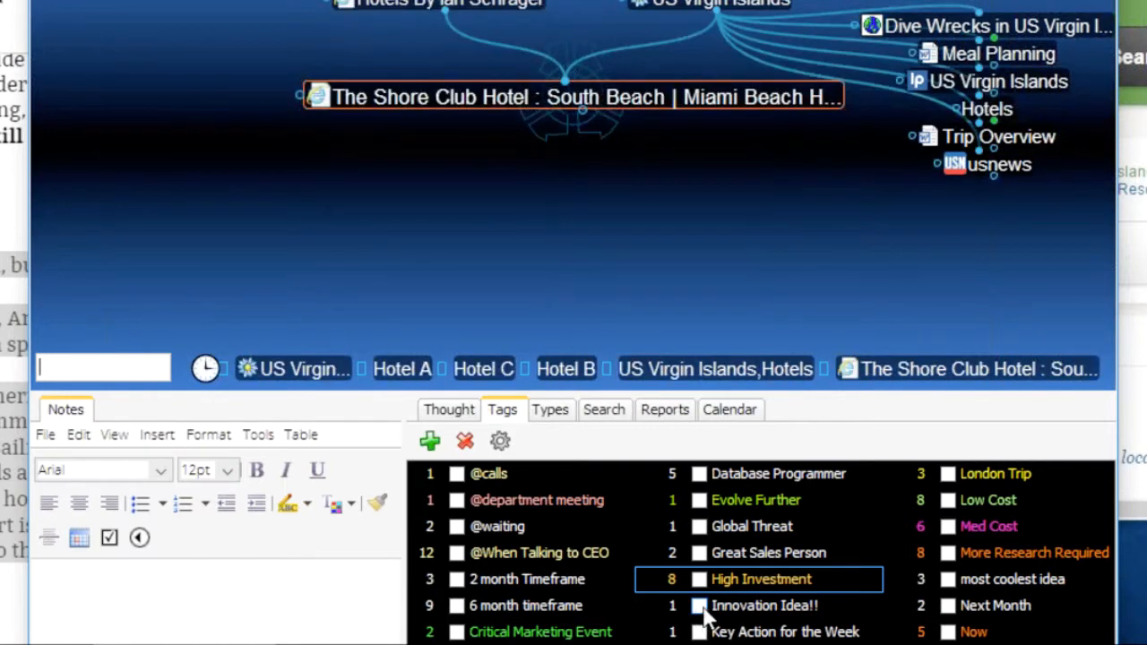
click(707, 559)
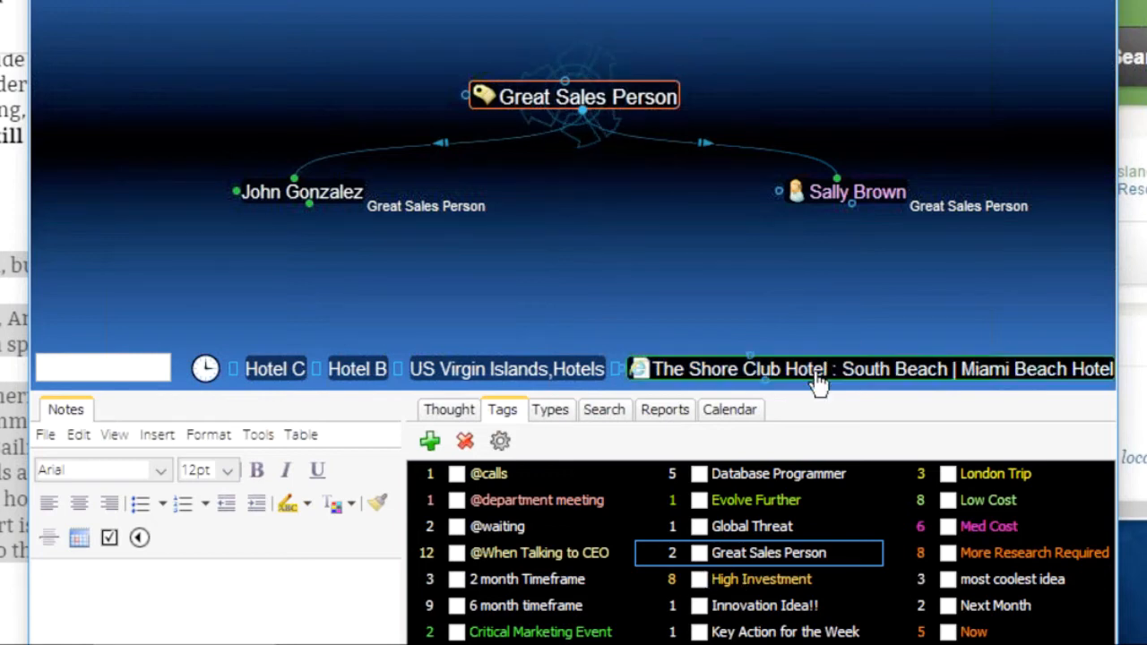
click(816, 372)
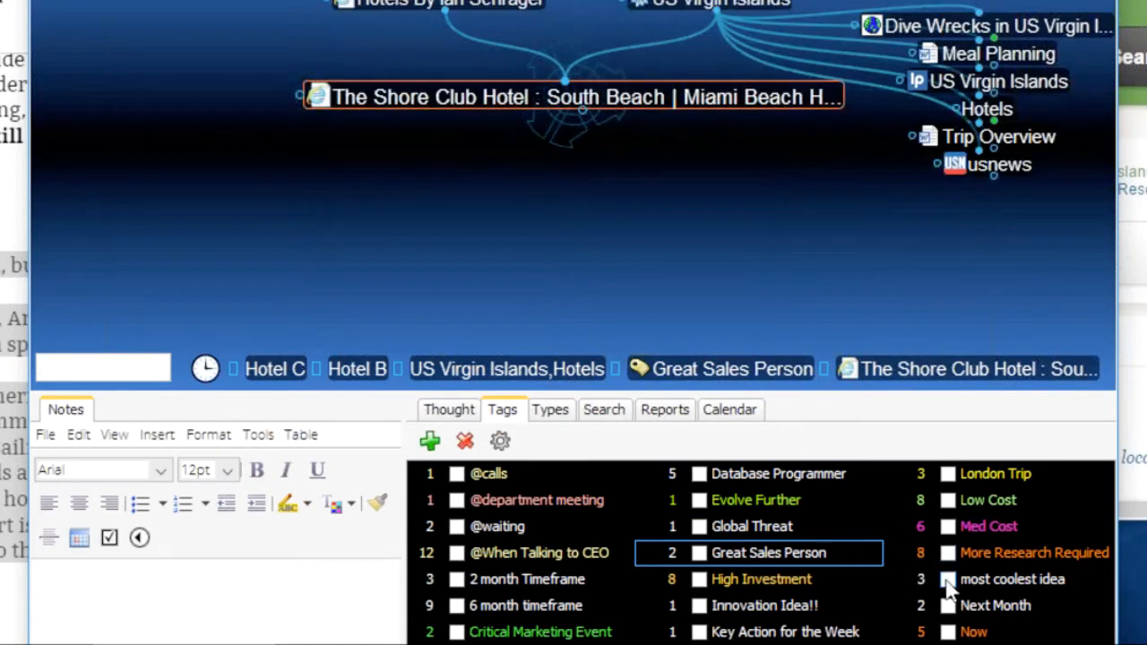
click(699, 579)
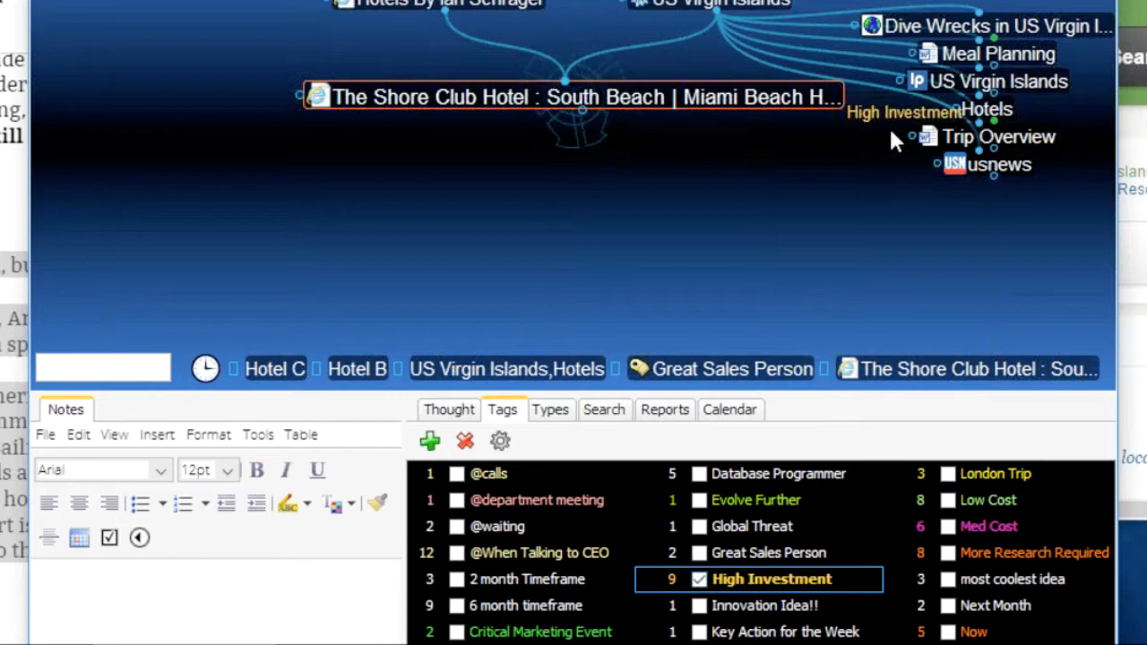
Move The Shore Club Hotel from US Virgin Islands to become a child of its Hotels thought, and widen the window
click(733, 5)
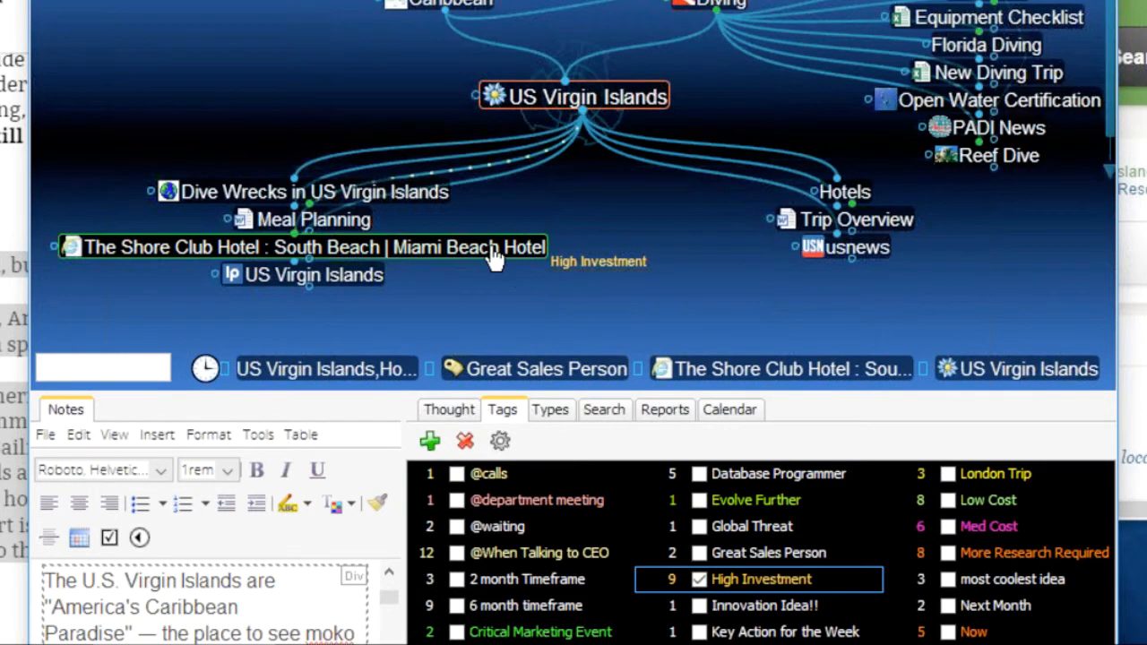
click(484, 248)
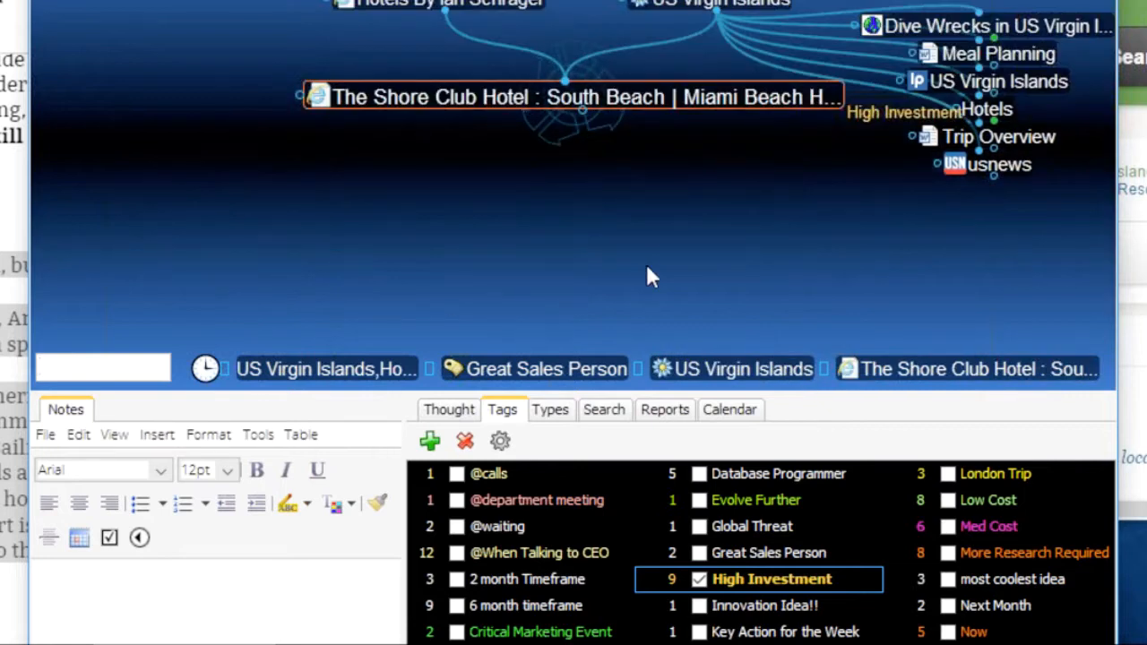
click(985, 110)
drag(986, 73, 742, 293)
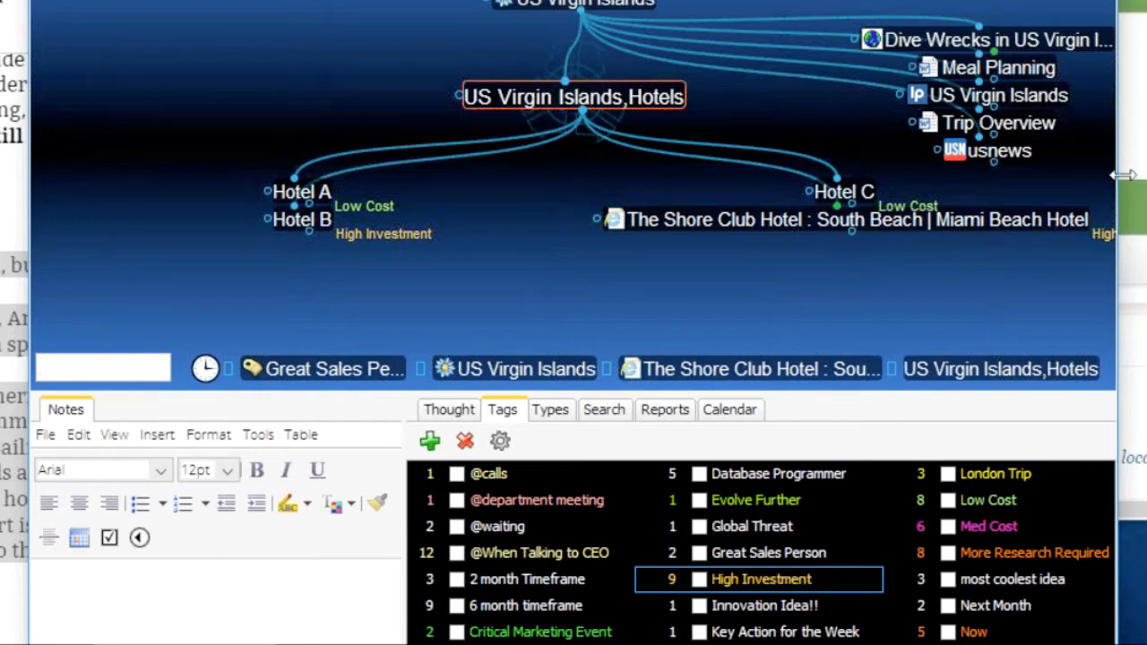
drag(1135, 172, 1146, 172)
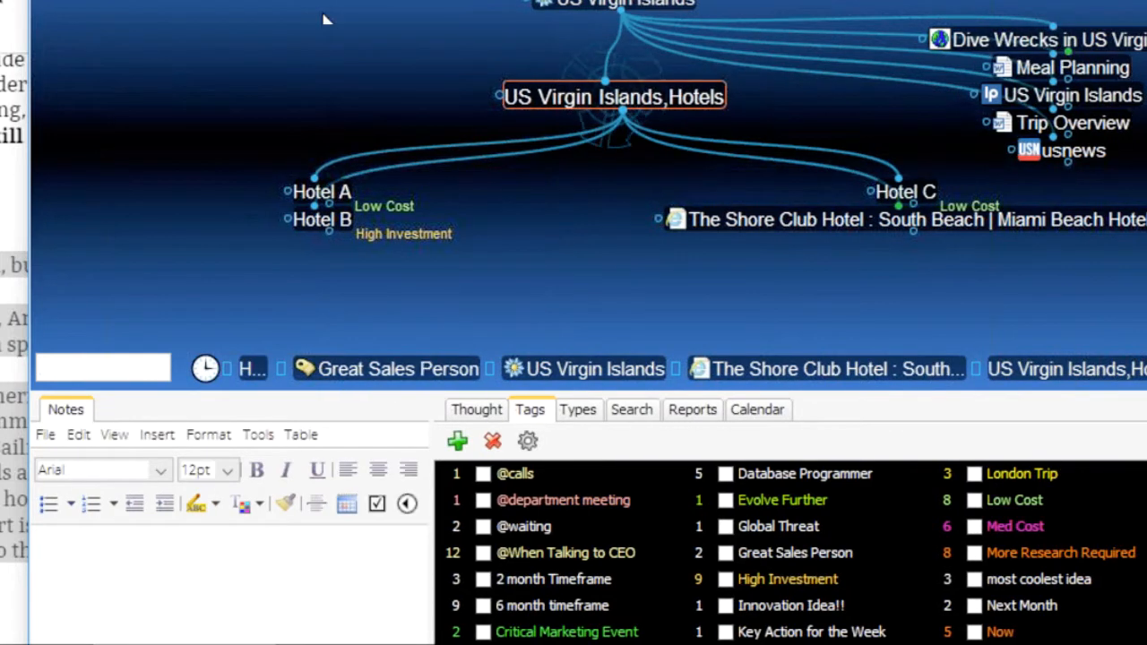
Create a new tag named "Modern Look" while US Virgin Islands,Hotels is the active thought
click(457, 440)
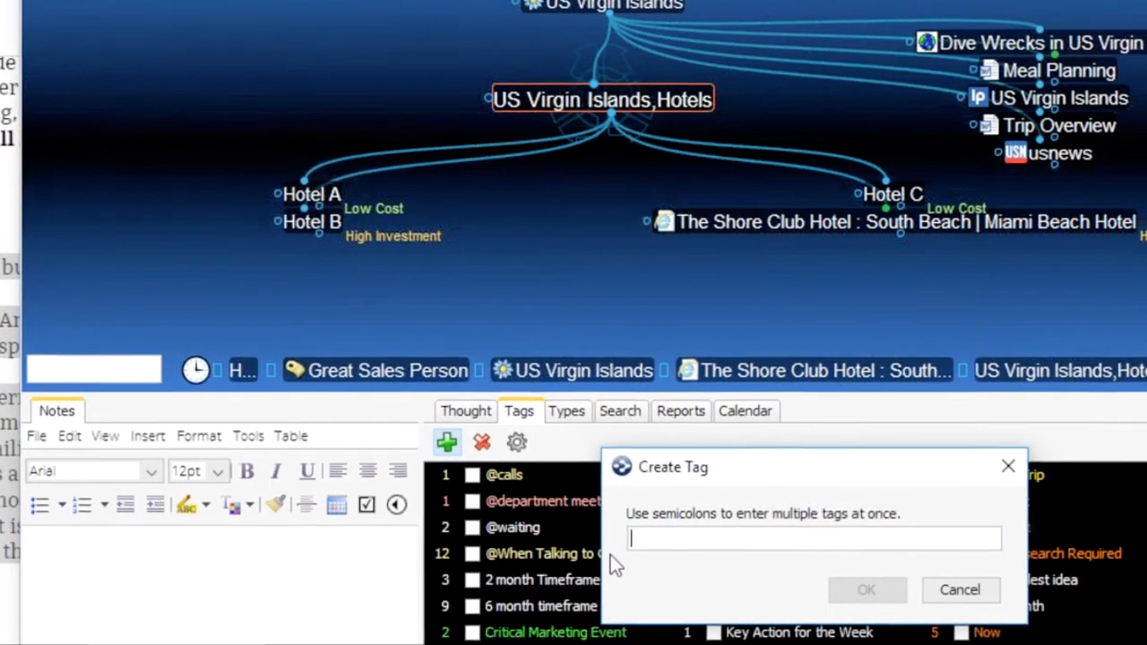
text(mode)
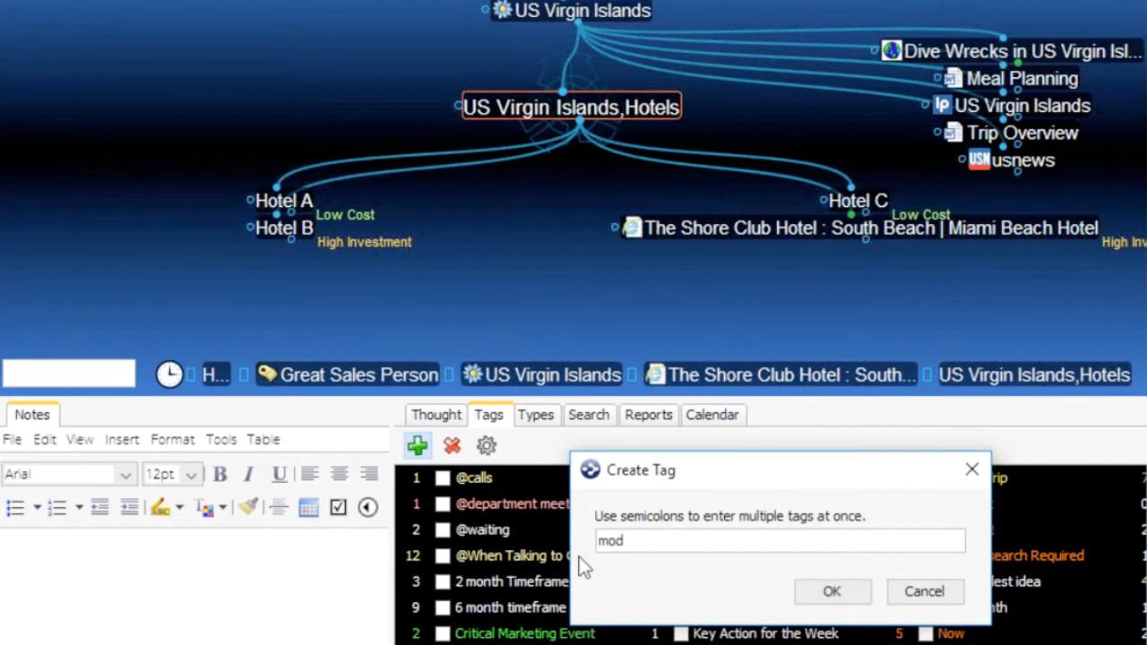
key(BackSpace)
key(BackSpace)
key(BackSpace)
text(Modern Look)
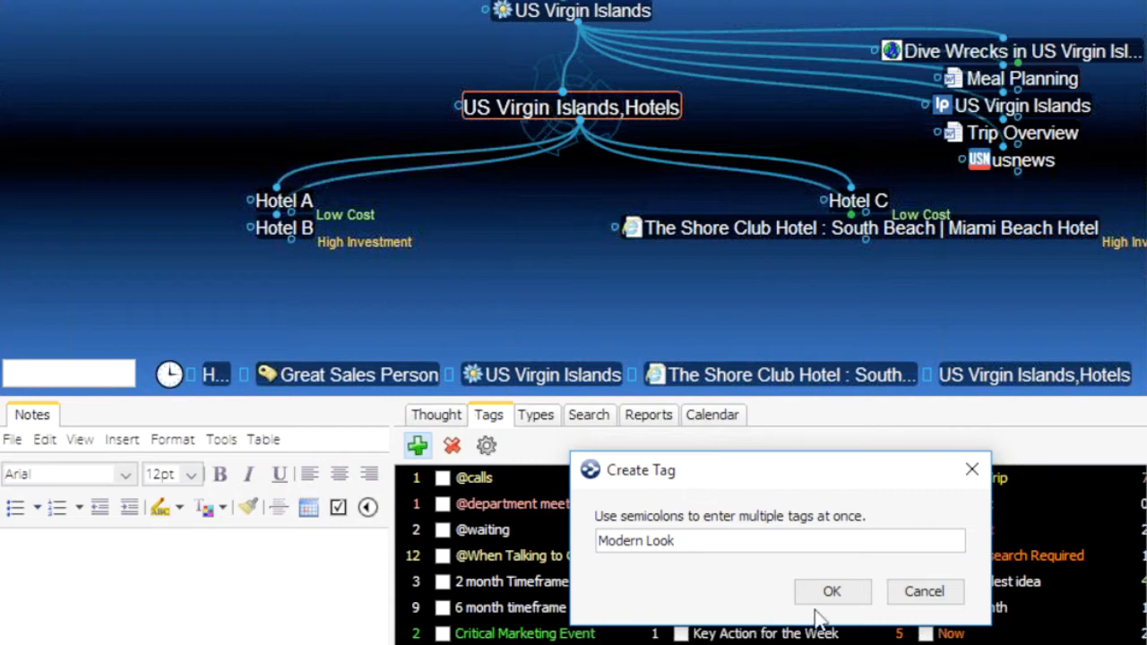
click(858, 593)
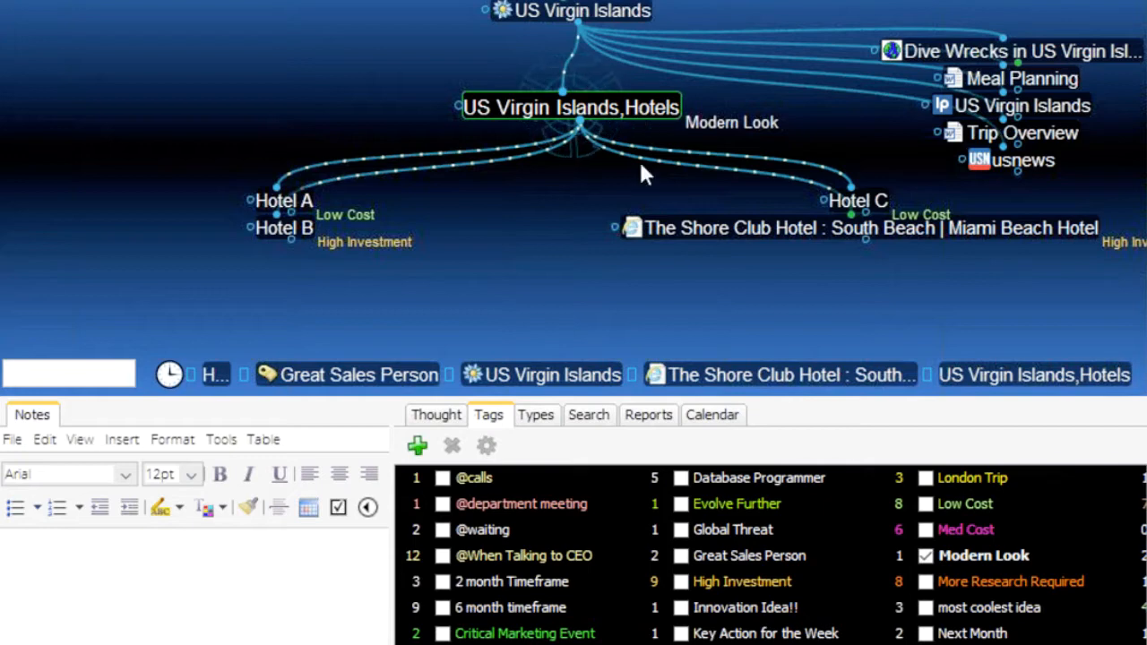
Remove the Modern Look tag from US Virgin Islands,Hotels and apply it to The Shore Club Hotel thought
click(926, 556)
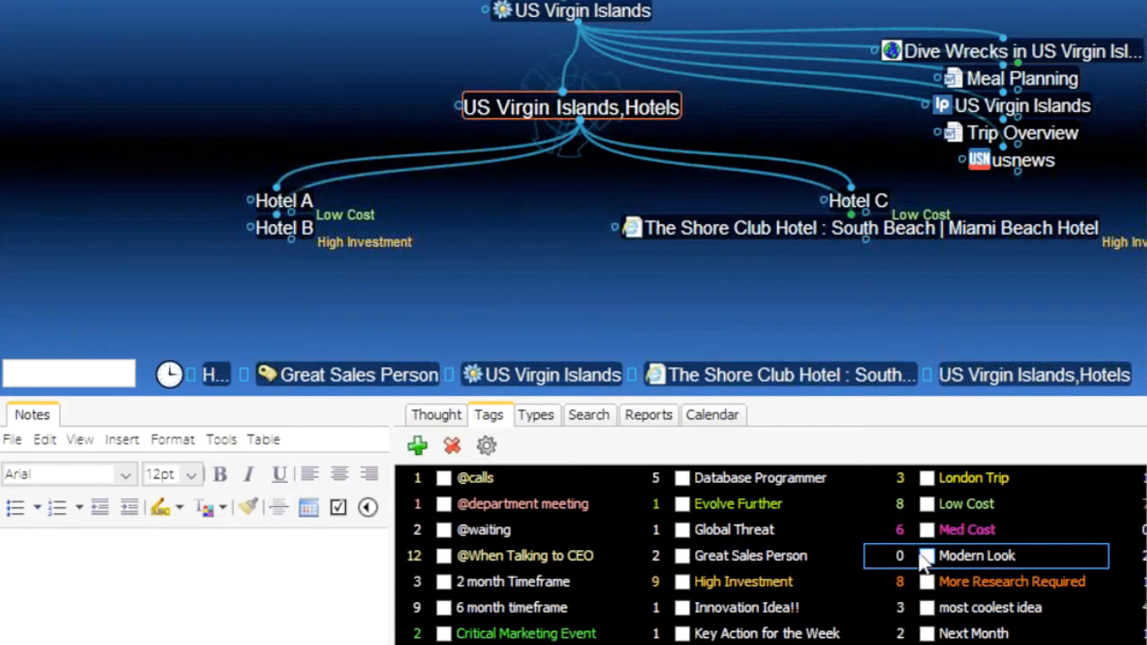
click(848, 235)
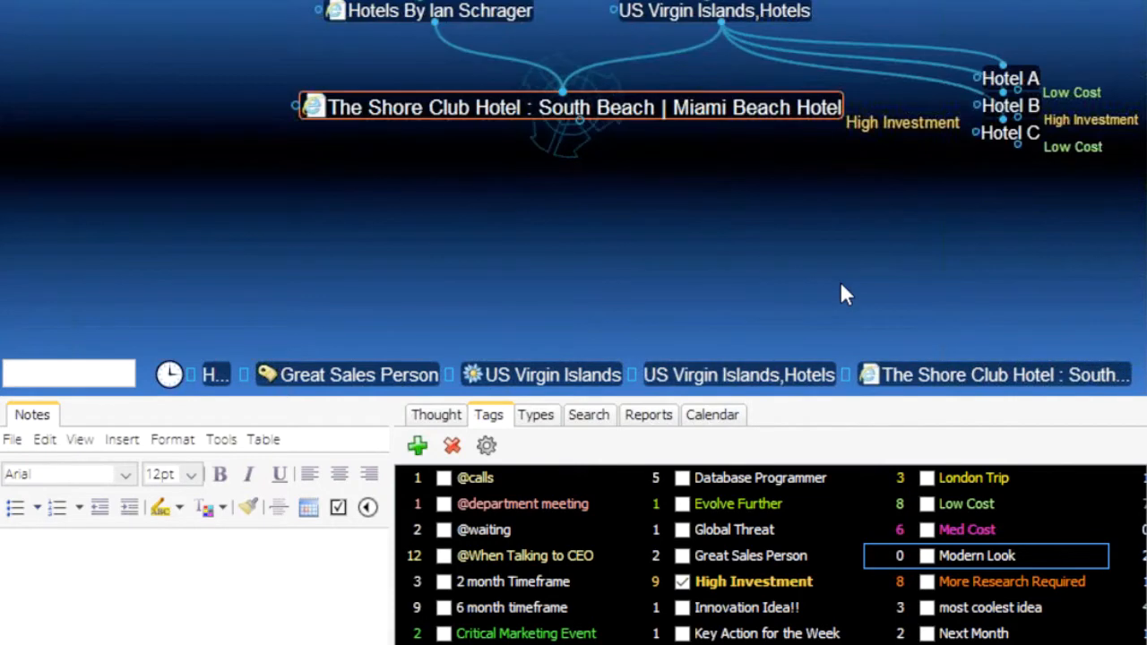
click(926, 556)
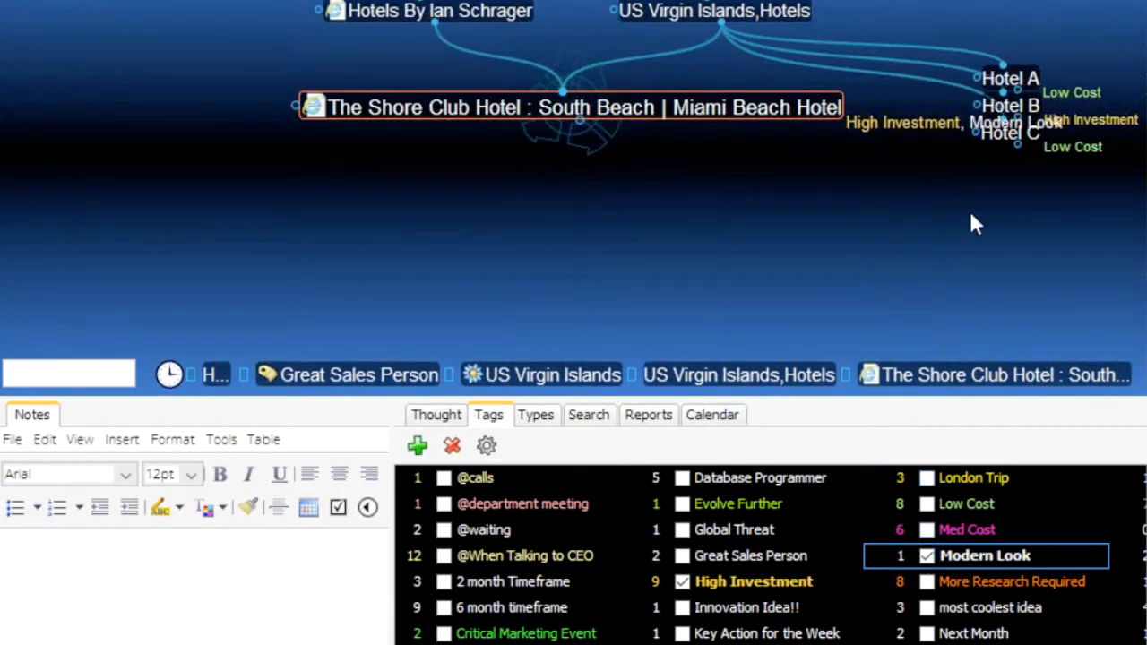
Return to US Virgin Islands,Hotels, activate its child Hotel A and tag it as Modern Look
click(684, 28)
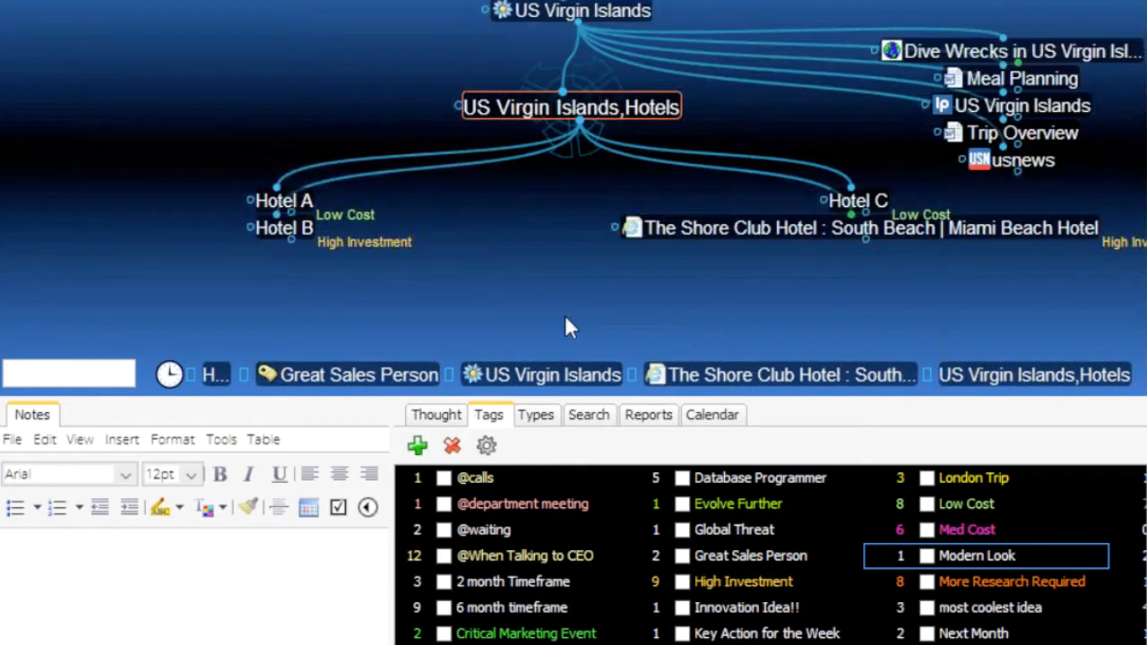
click(287, 202)
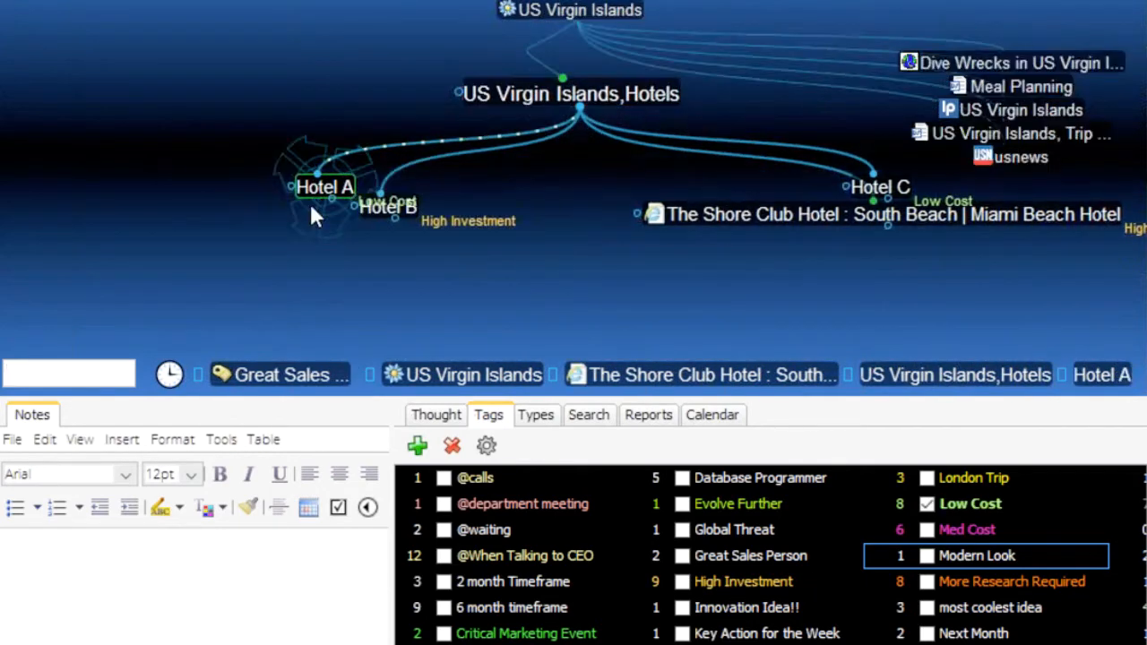
click(926, 555)
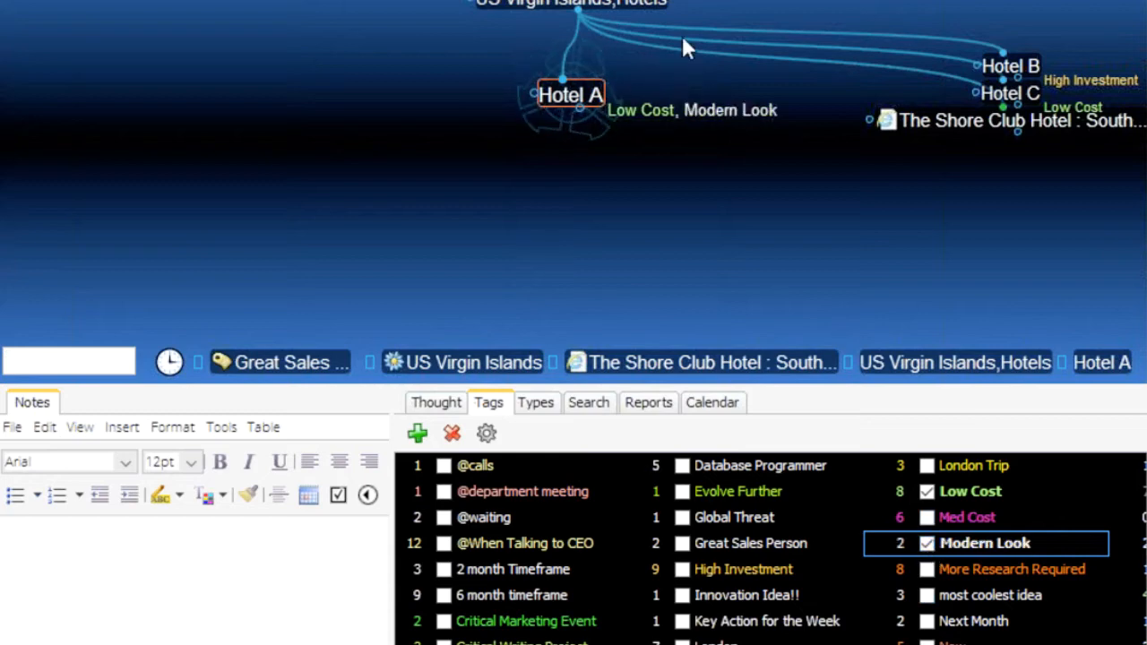
Go through the parent Hotels thought to Hotel C and create a new tag named "Topical Look" on it
click(609, 4)
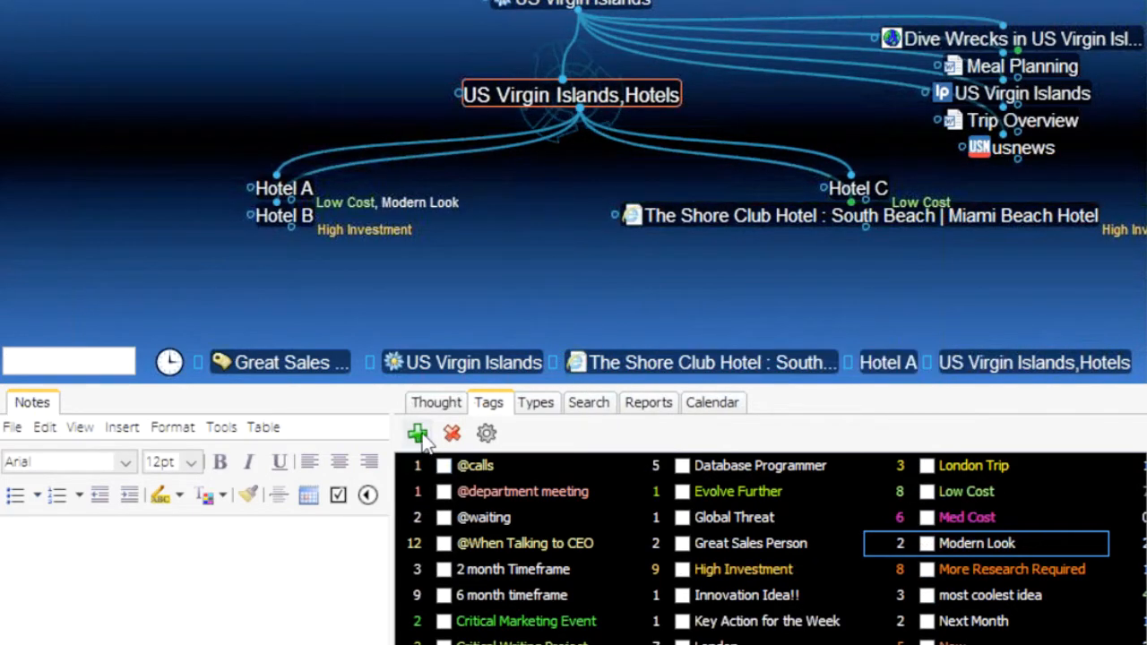
click(865, 188)
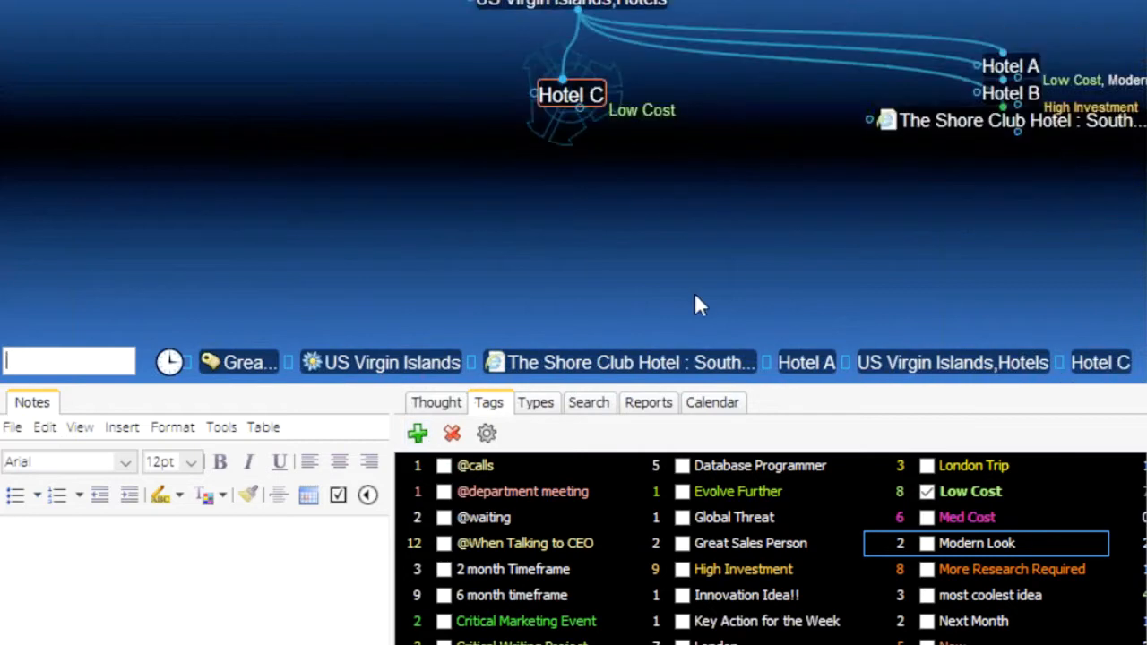
click(418, 434)
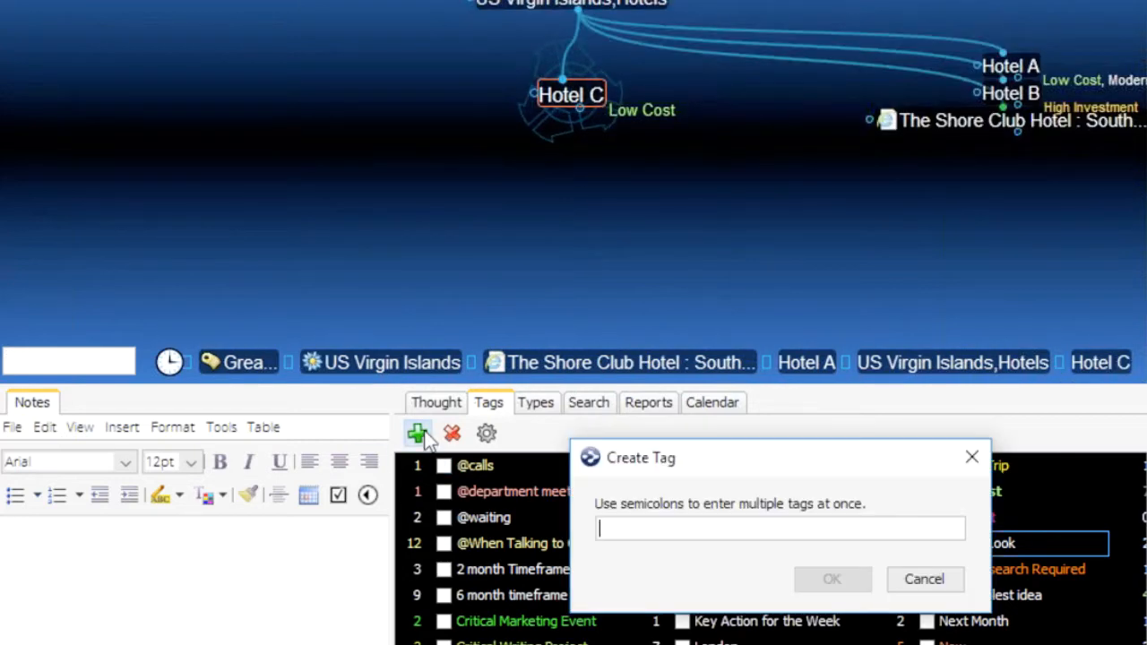
text(Tpi)
key(BackSpace)
key(BackSpace)
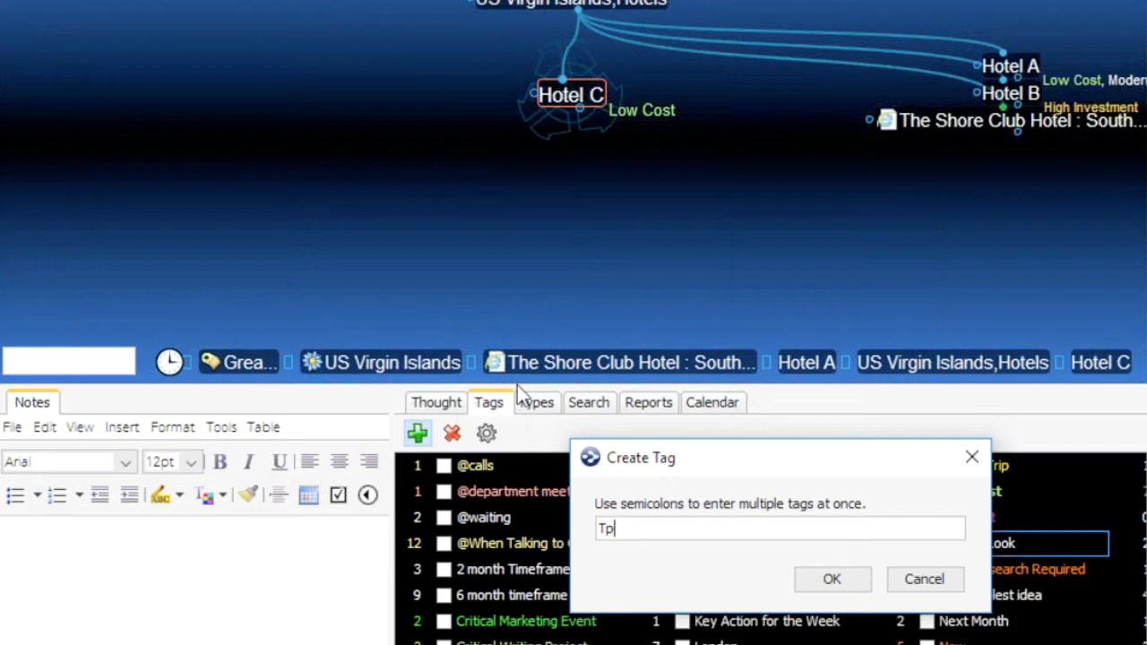
text(opic)
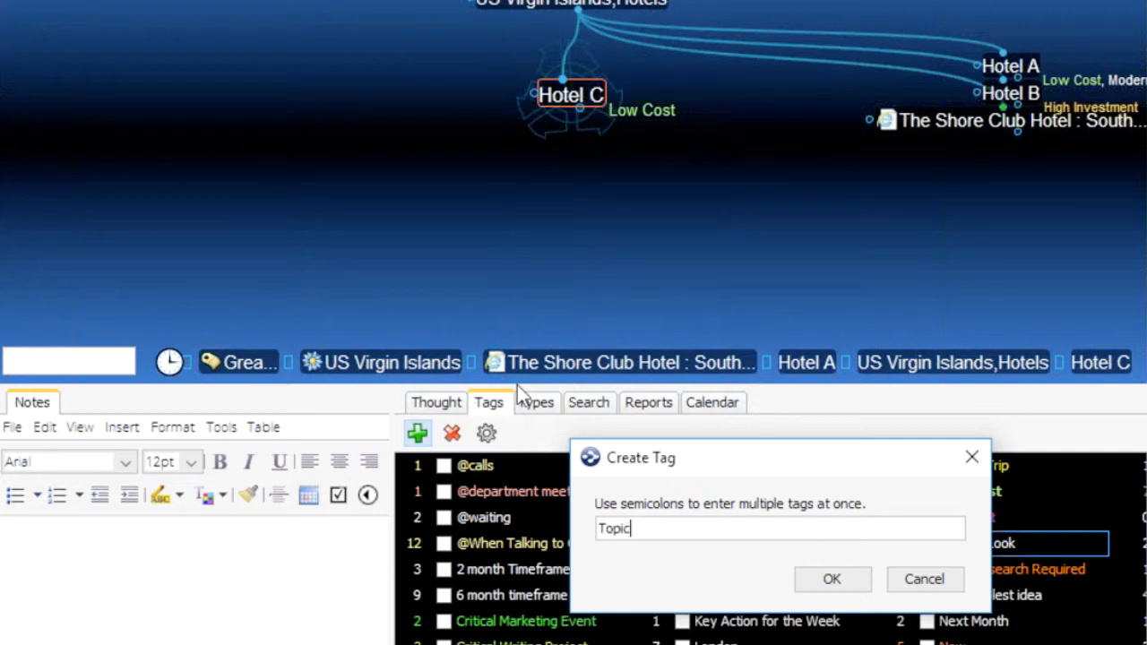
text(al Look)
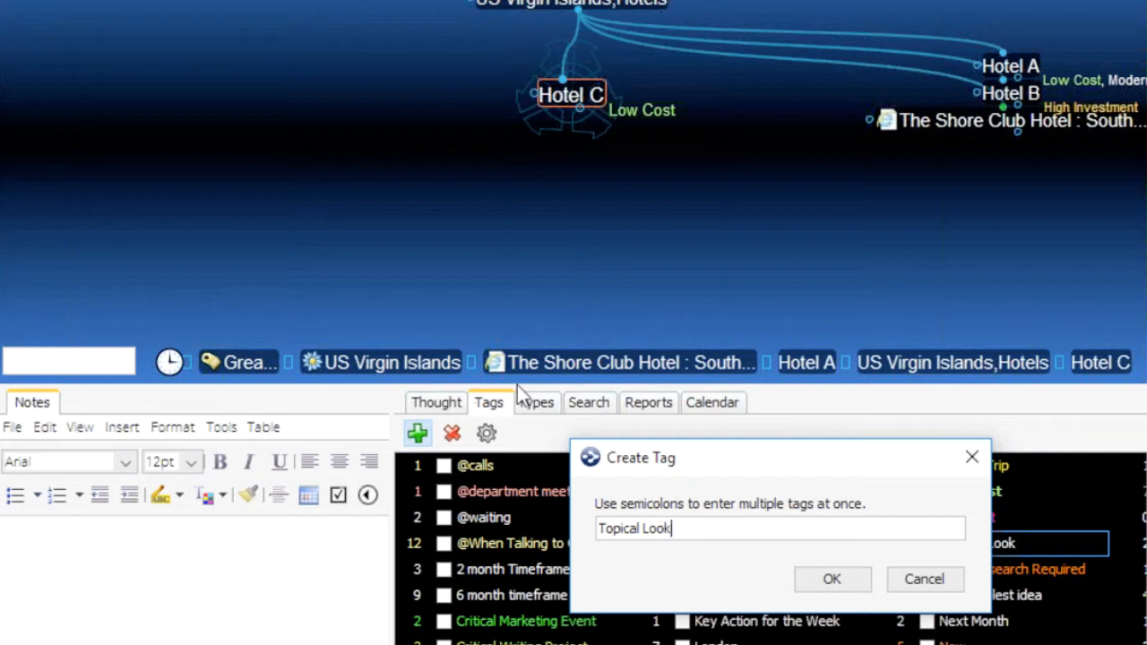
key(Return)
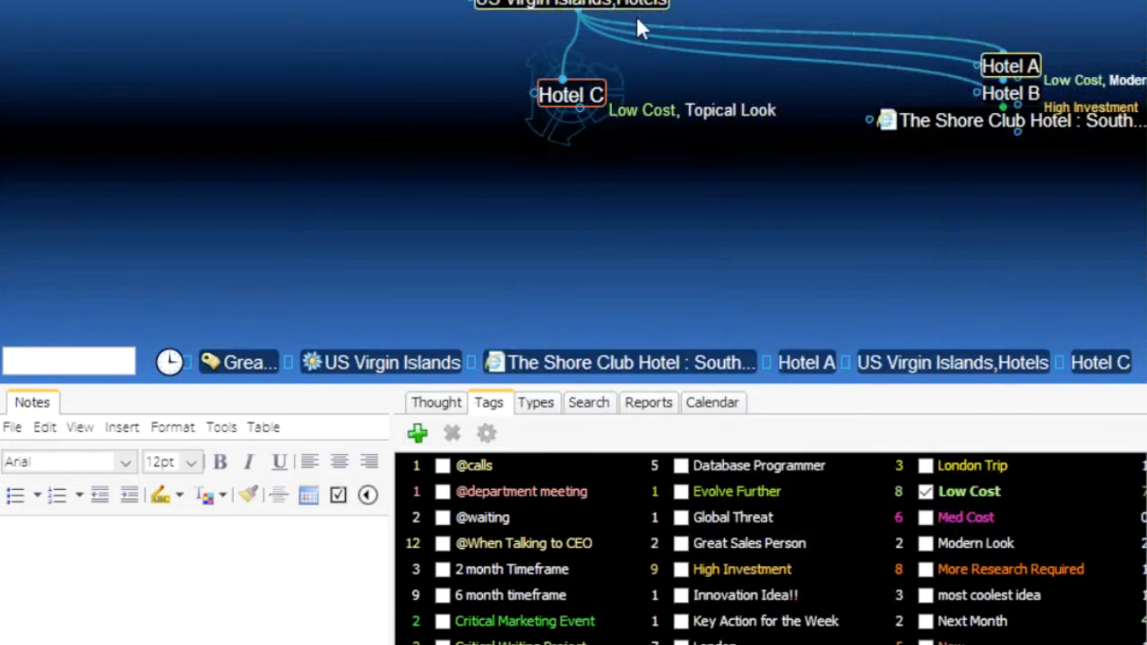
Activate The Shore Club Hotel thought and shorten its name to "The Shore Club Hotel Miami Beach Hotel"
click(571, 3)
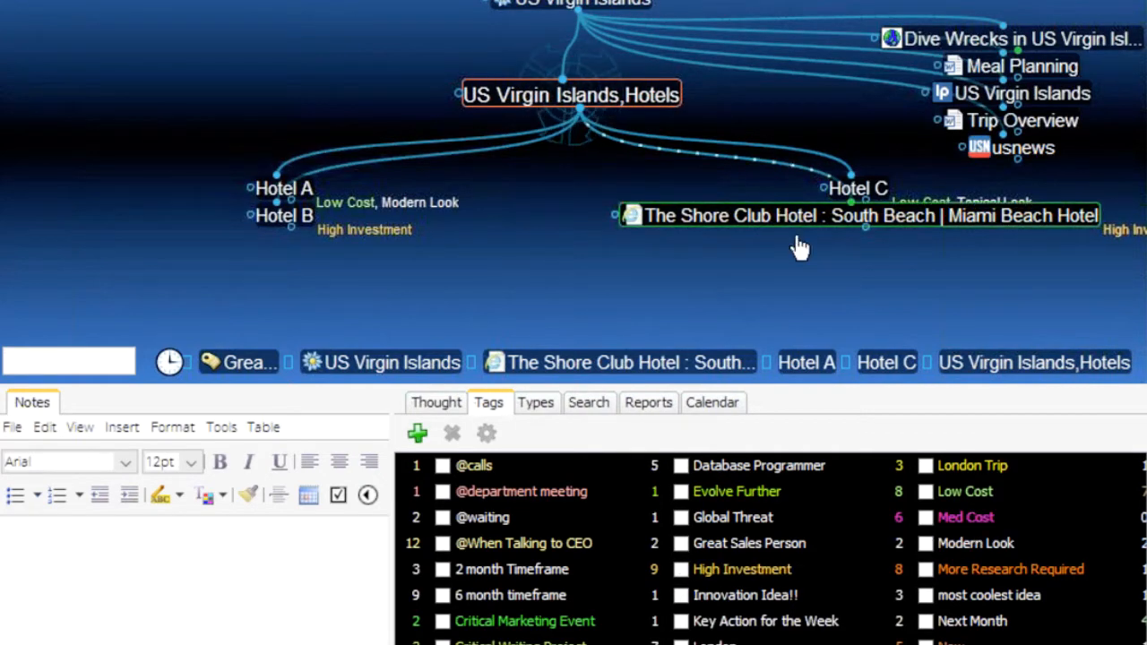
click(796, 224)
click(439, 405)
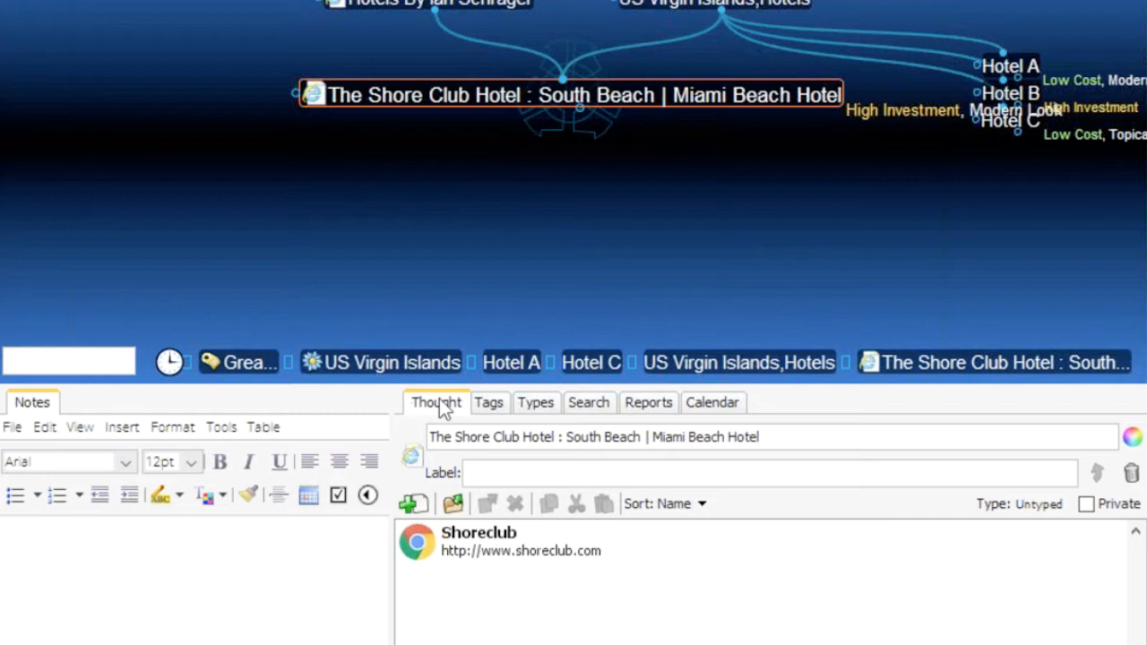
click(806, 448)
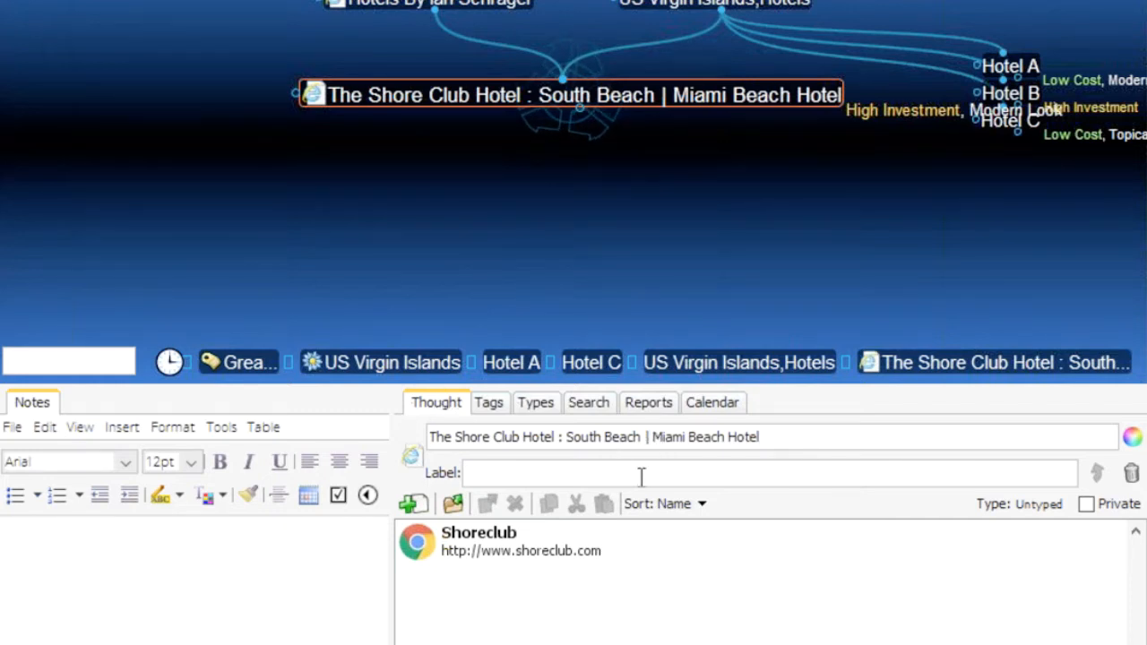
key(BackSpace)
key(BackSpace)
key(BackSpace)
key(BackSpace)
key(BackSpace)
key(BackSpace)
key(BackSpace)
key(BackSpace)
key(BackSpace)
key(BackSpace)
key(BackSpace)
key(BackSpace)
key(BackSpace)
key(BackSpace)
key(BackSpace)
key(BackSpace)
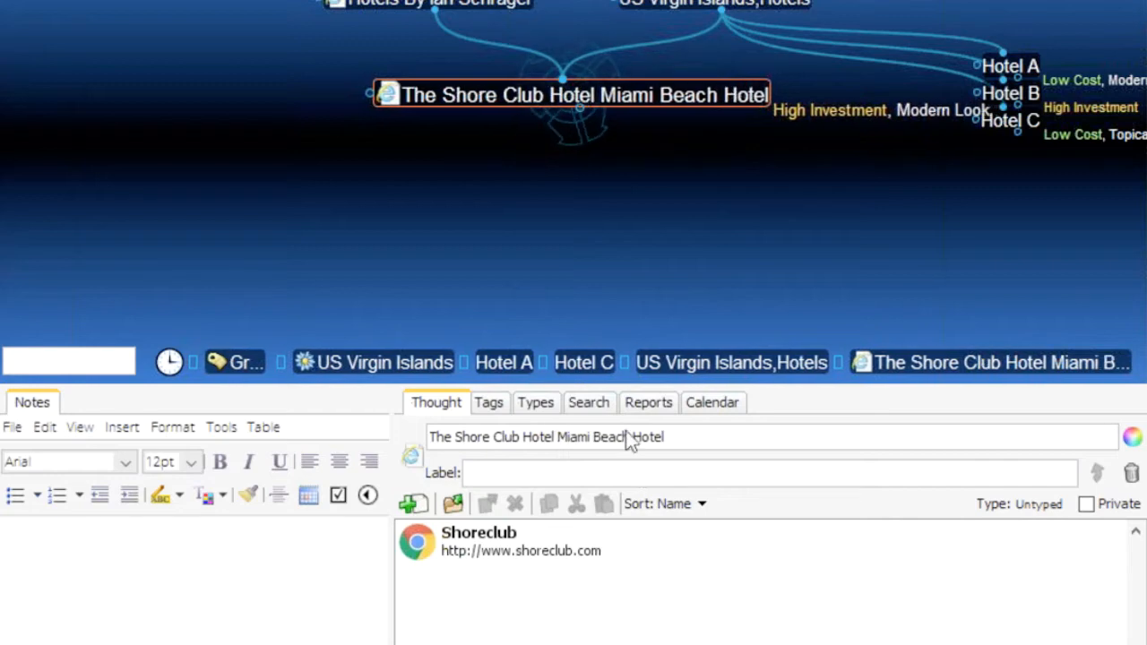
Make US Virgin Islands,Hotels the active thought again and enlarge the thought display area
click(678, 6)
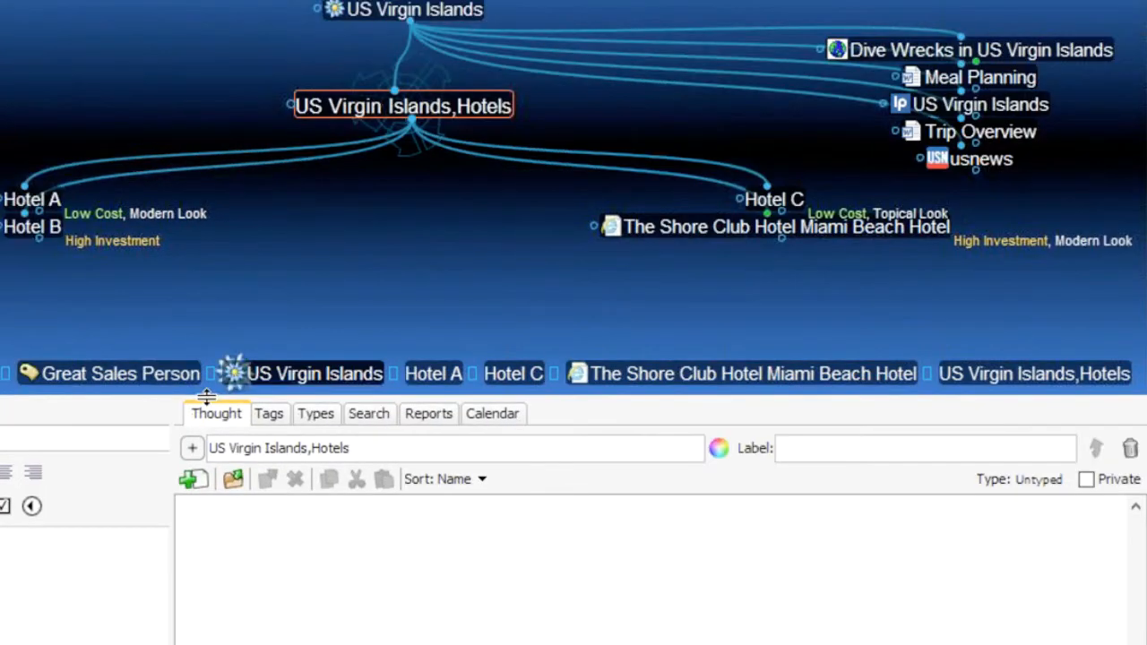
drag(206, 397, 194, 543)
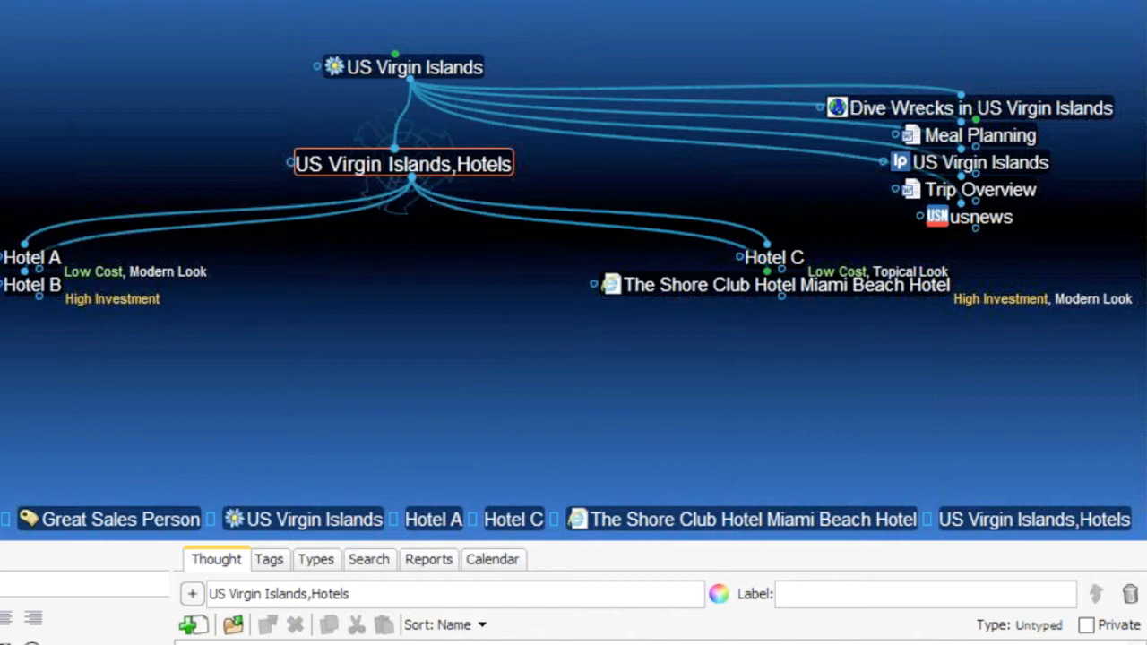
Search Google for the US Virgin Islands,Hotels thought and view the listing details of The Ritz-Carlton, St. Thomas
click(2, 1)
click(469, 312)
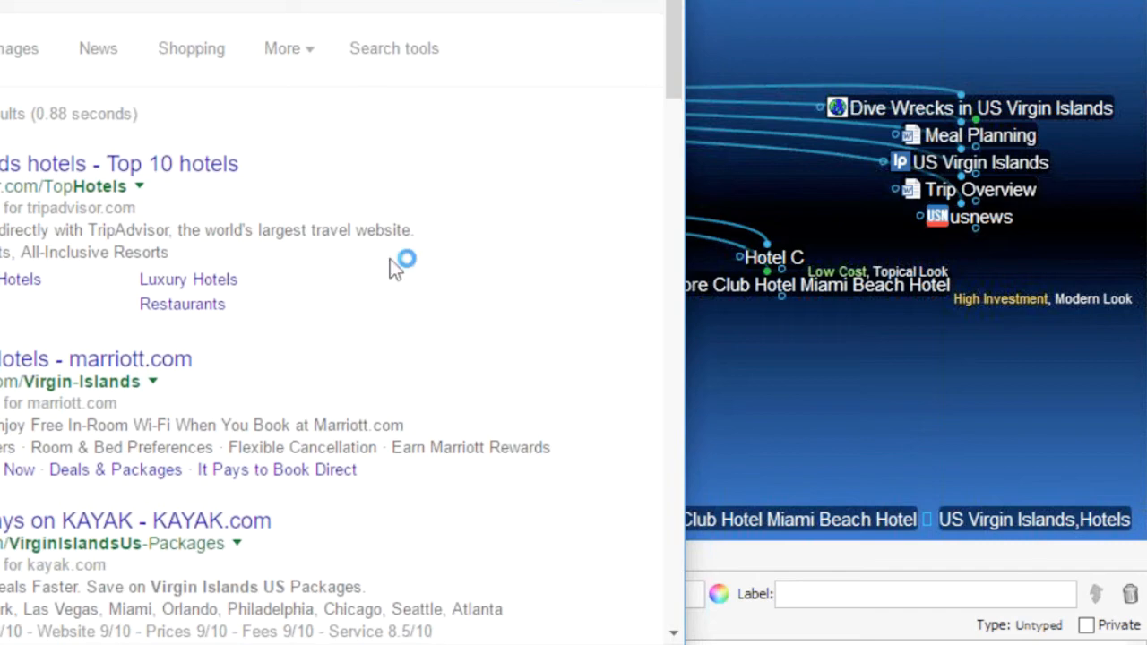
scroll(393, 267, down, 3)
scroll(393, 267, down, 8)
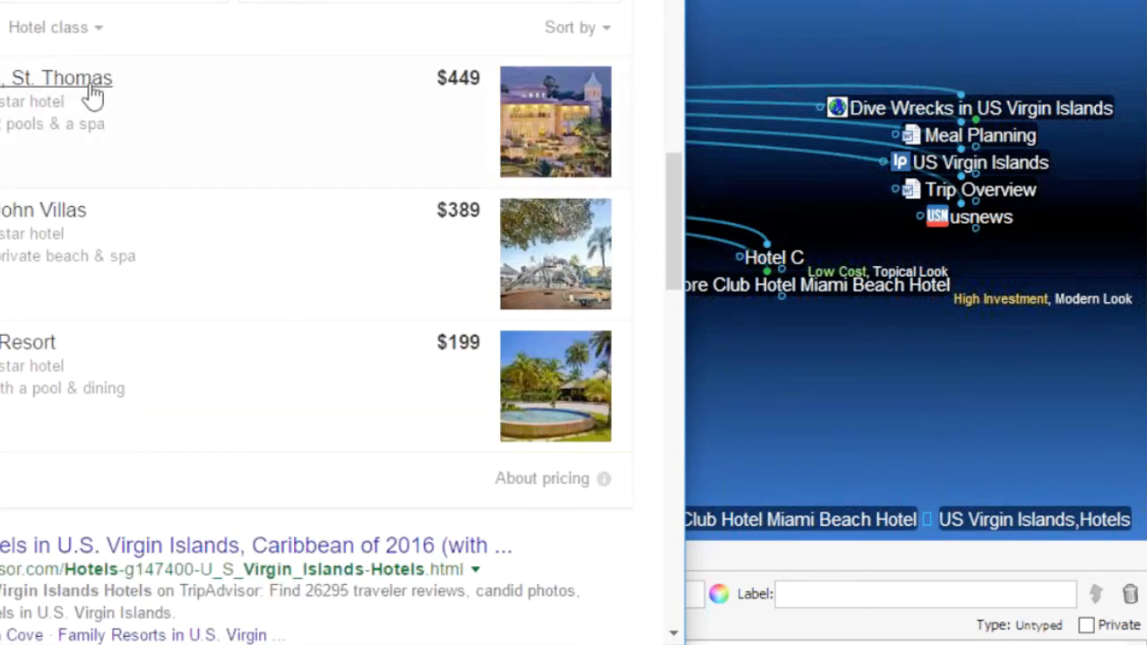
click(93, 94)
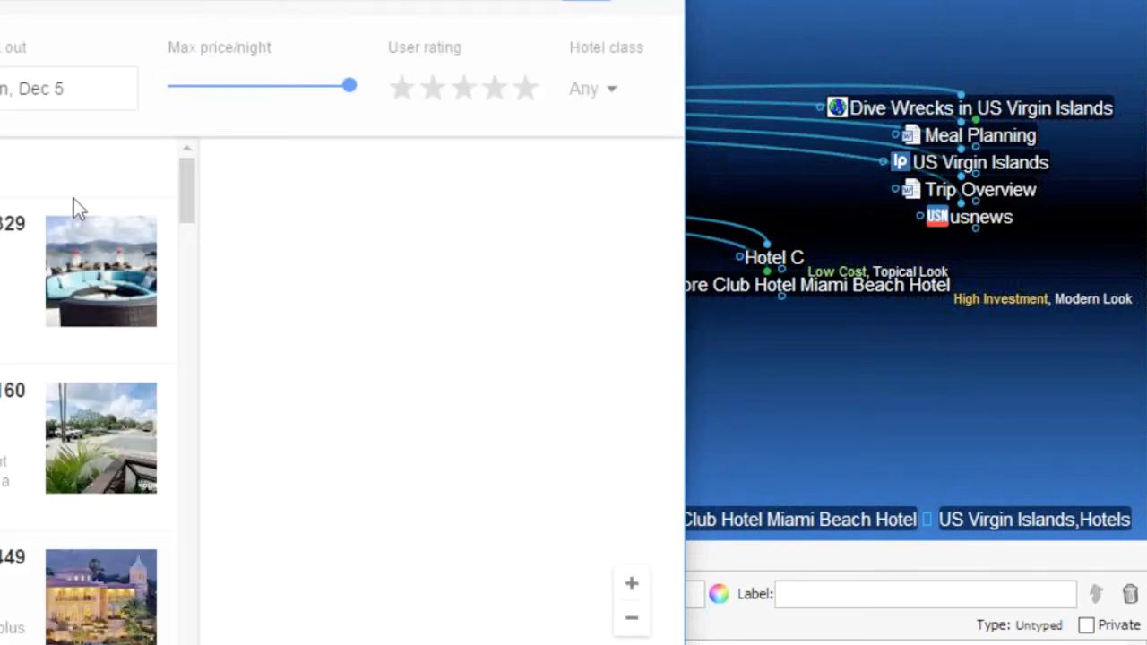
click(51, 282)
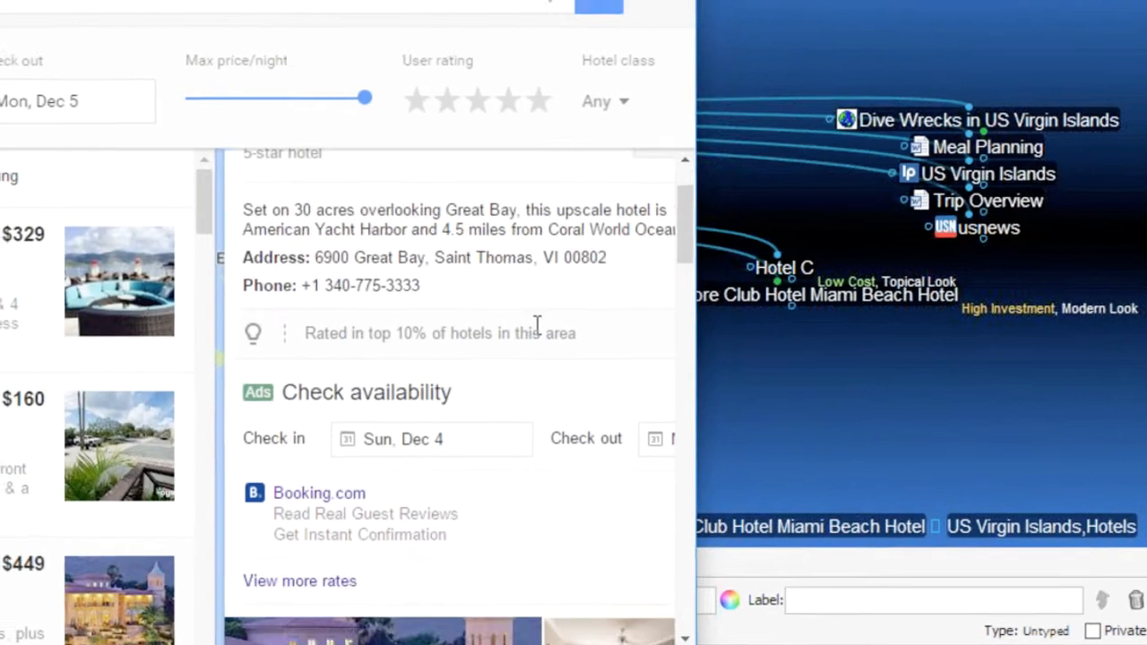
scroll(538, 358, down, 5)
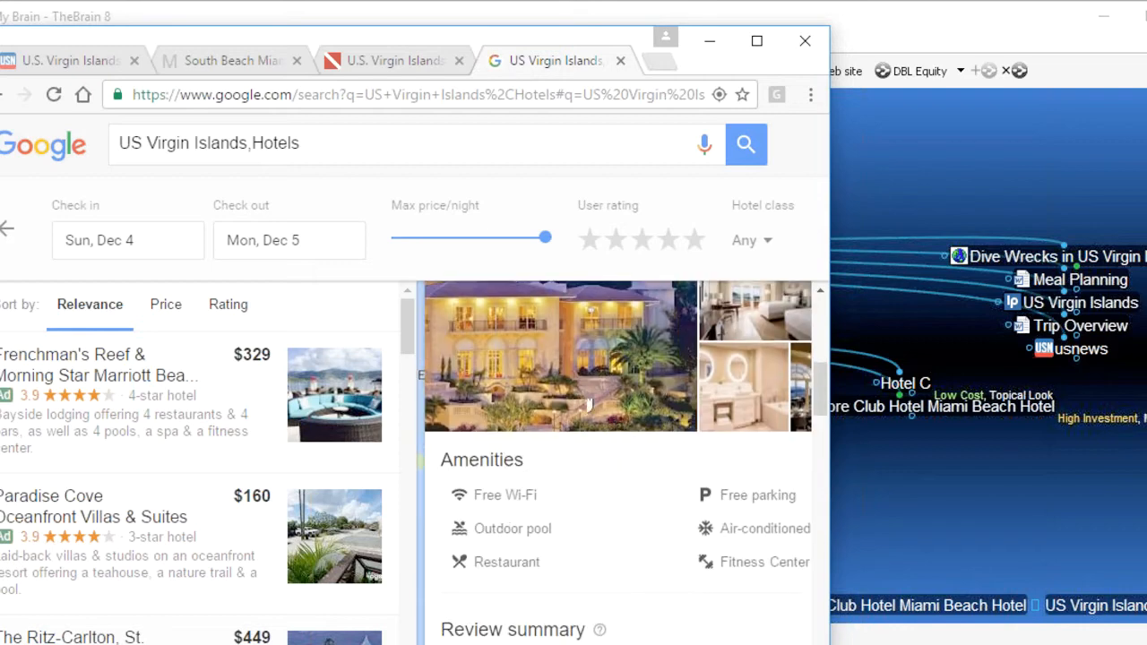
Look at the photo gallery of The Ritz-Carlton, St. Thomas in the browser and return to the hotel results
click(1038, 505)
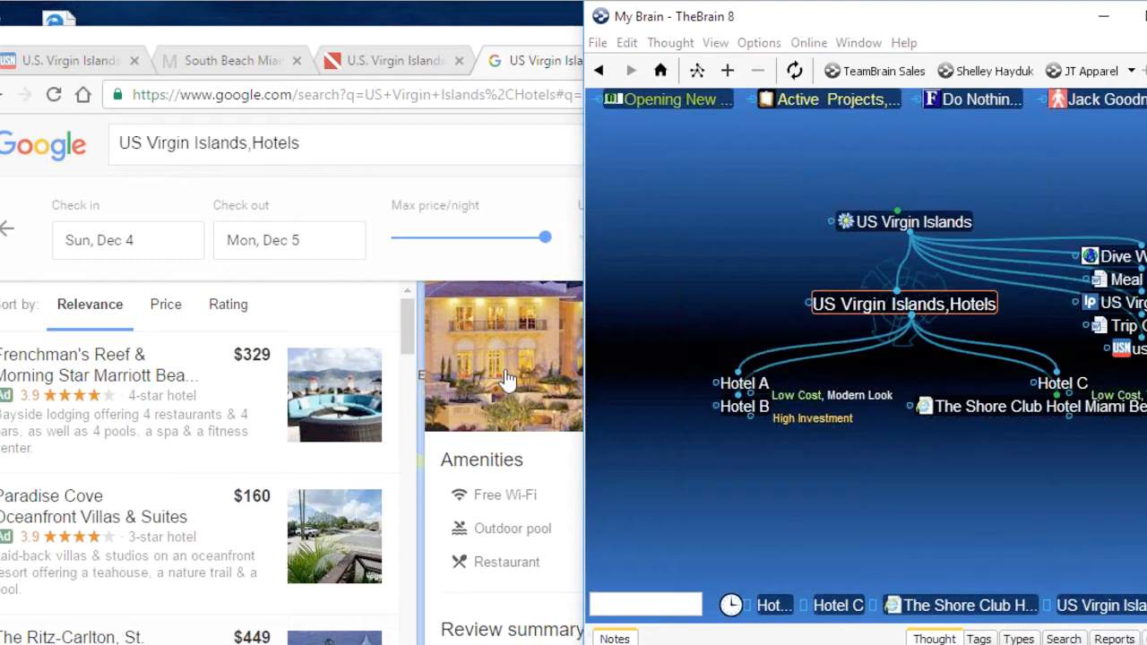
click(504, 366)
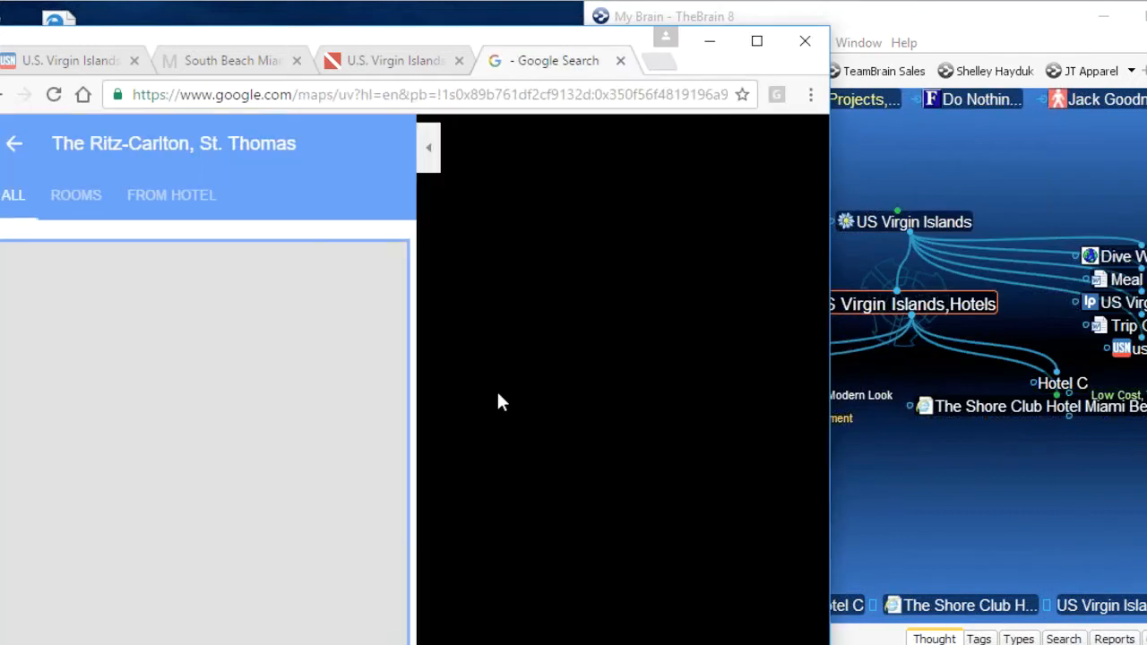
right_click(166, 395)
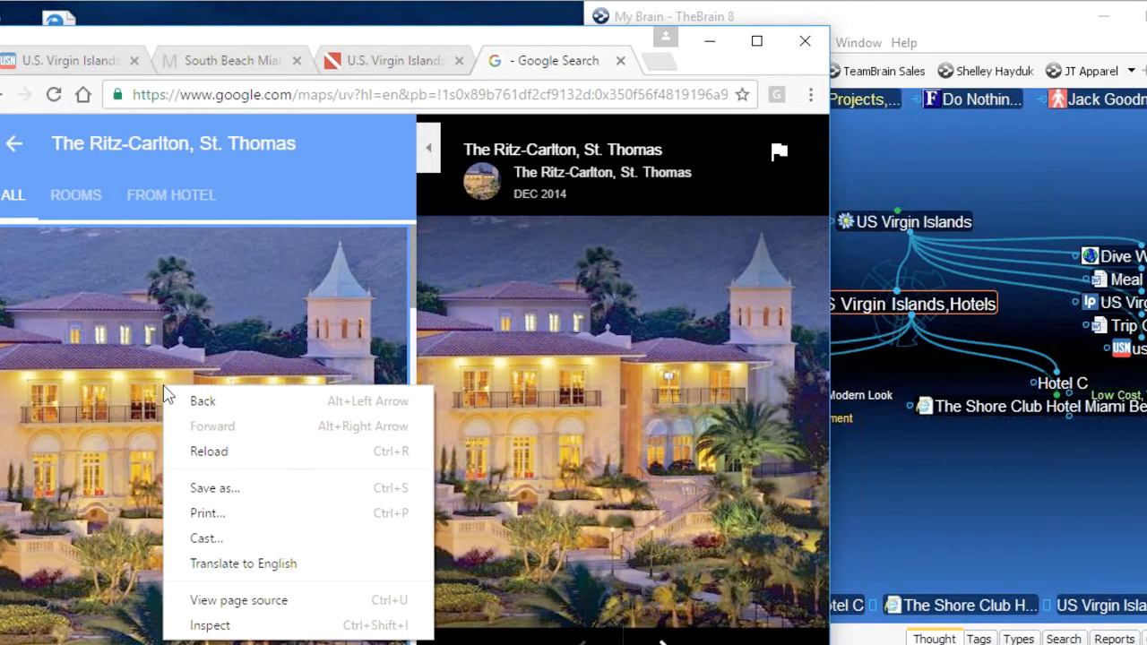
click(217, 400)
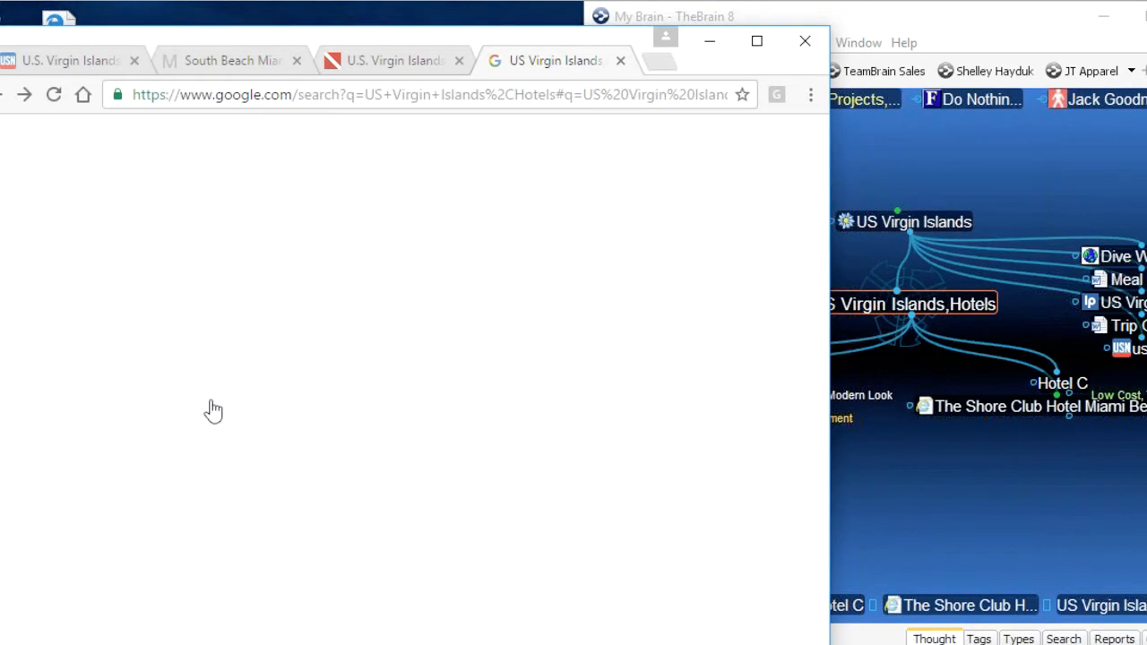
Select The Ritz-Carlton, St. Thomas in the hotel results, widen the browser window and open the hotel's website
scroll(253, 419, down, 2)
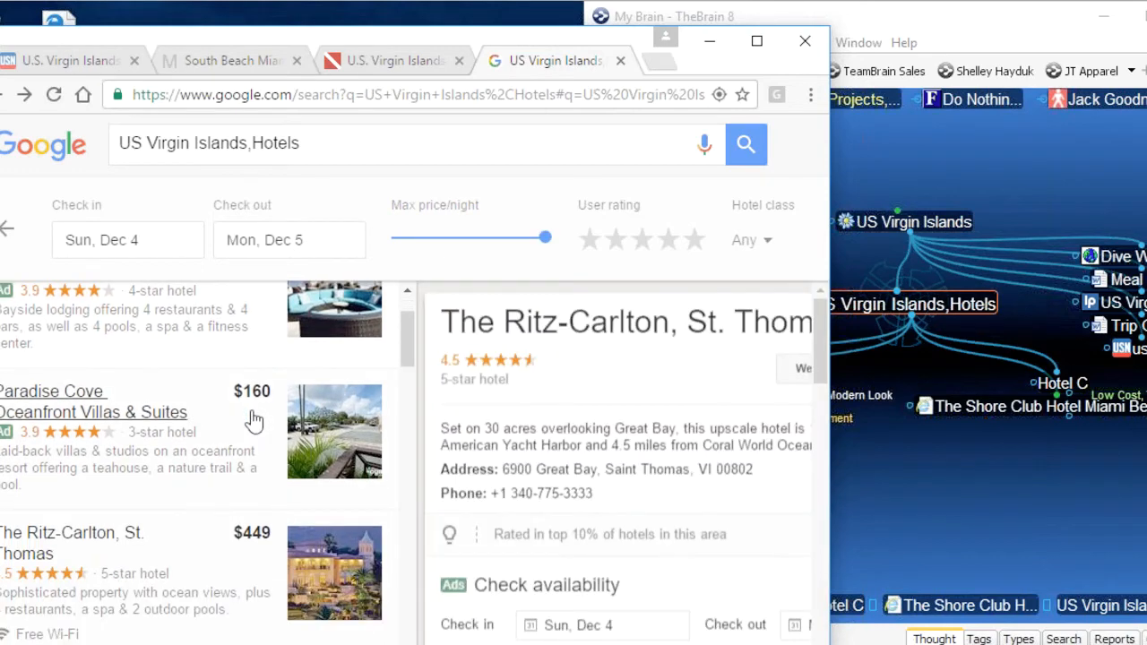
scroll(253, 419, down, 3)
scroll(345, 448, up, 2)
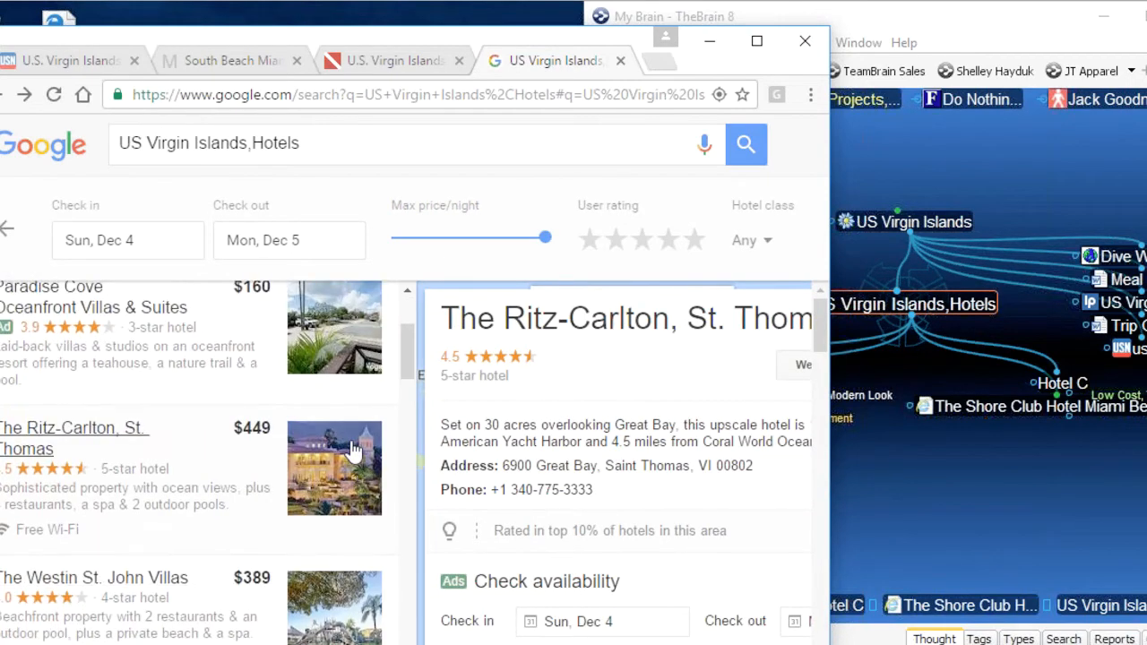
click(345, 458)
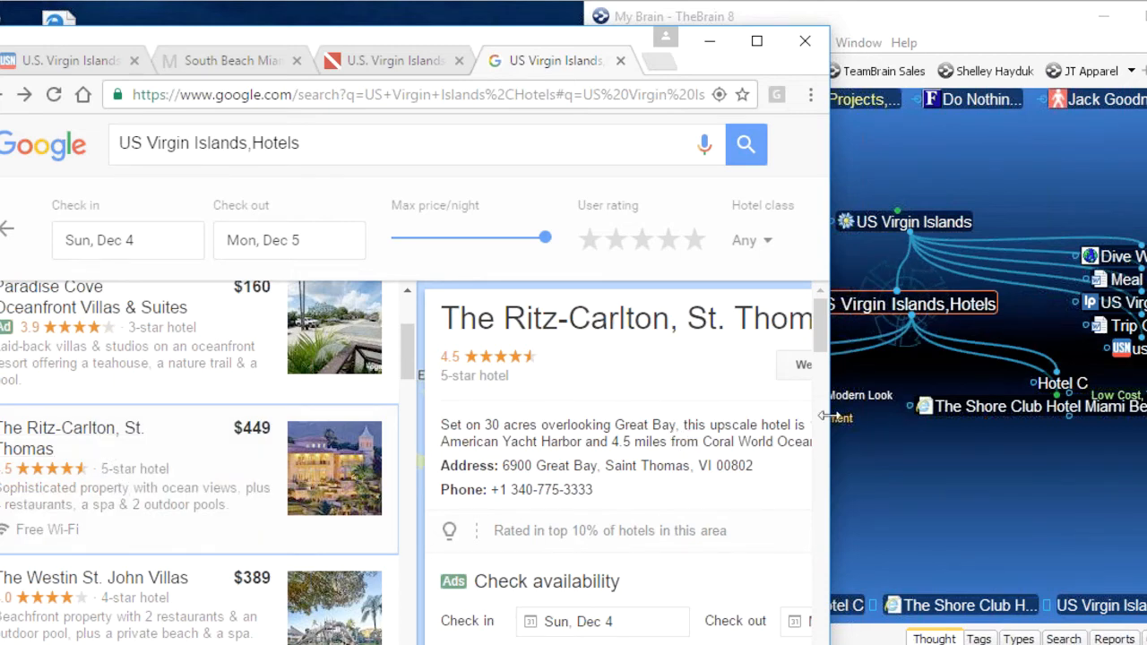
drag(829, 416, 1140, 412)
click(820, 369)
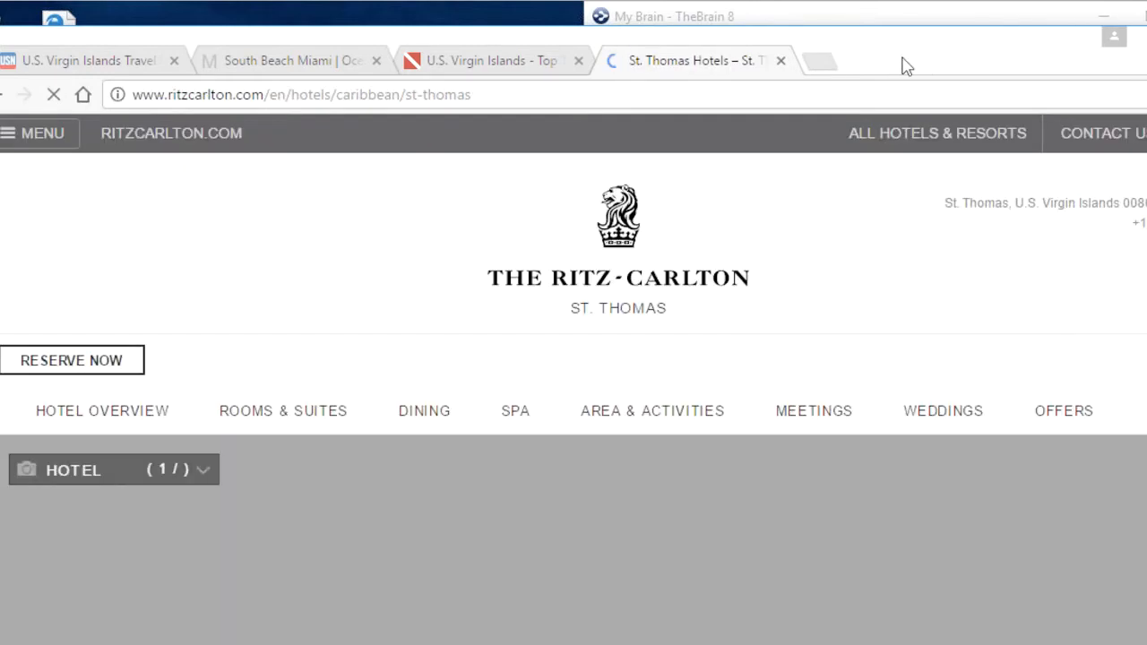
Move and narrow the browser window to uncover part of the thought display, and look down the hotel page
drag(902, 64, 765, 58)
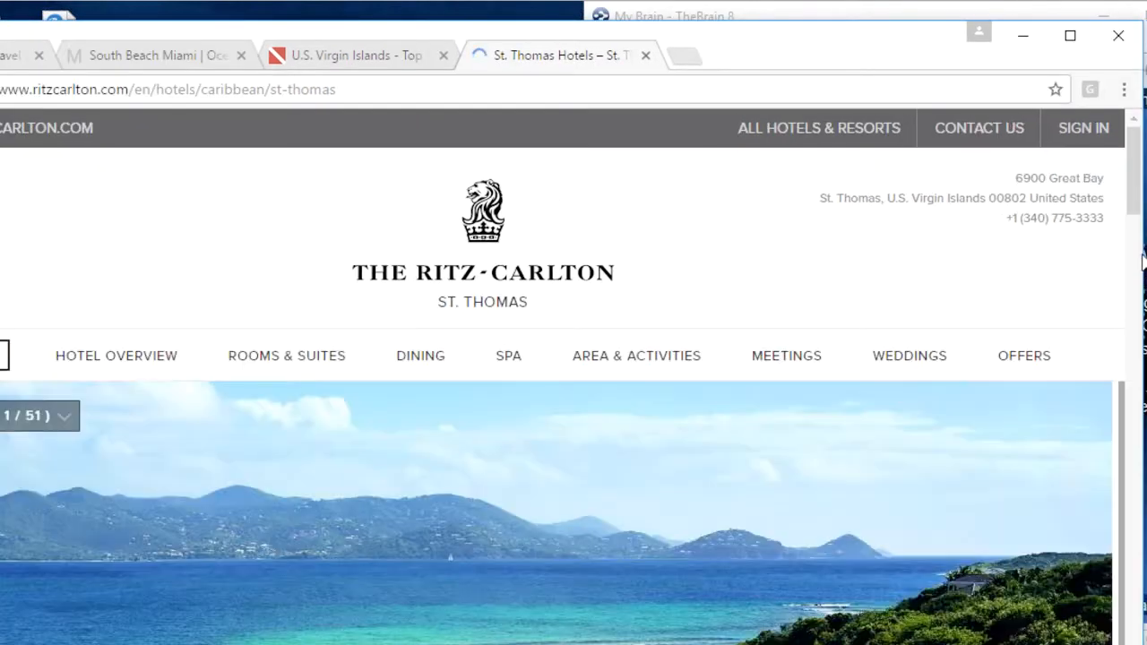
drag(1140, 246, 1007, 241)
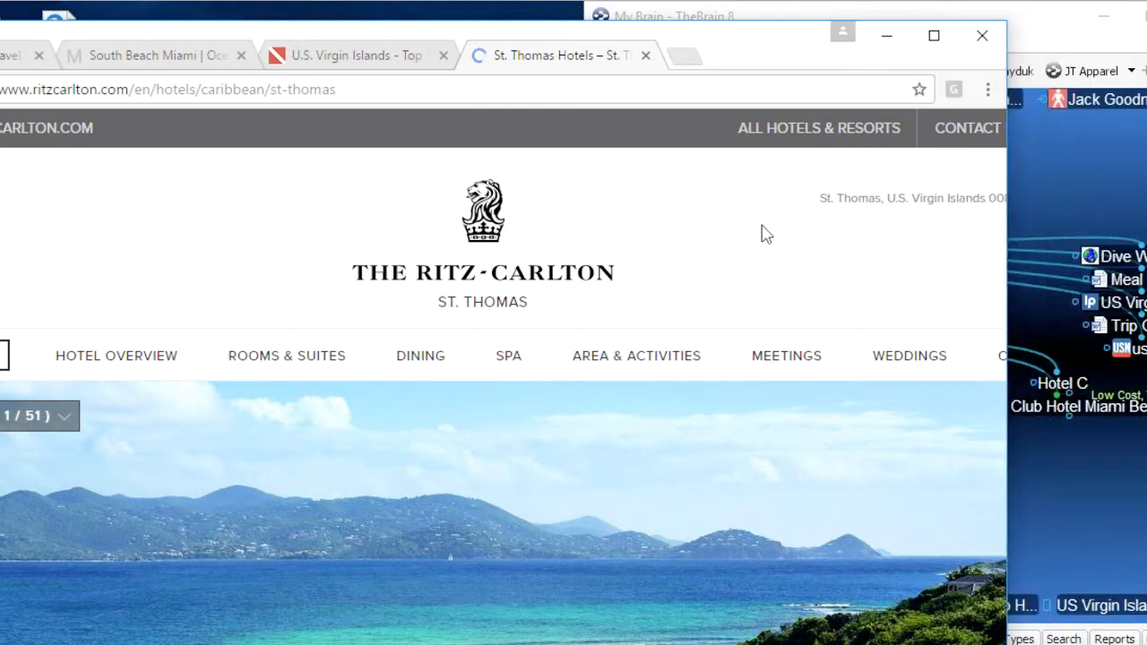
scroll(761, 233, down, 3)
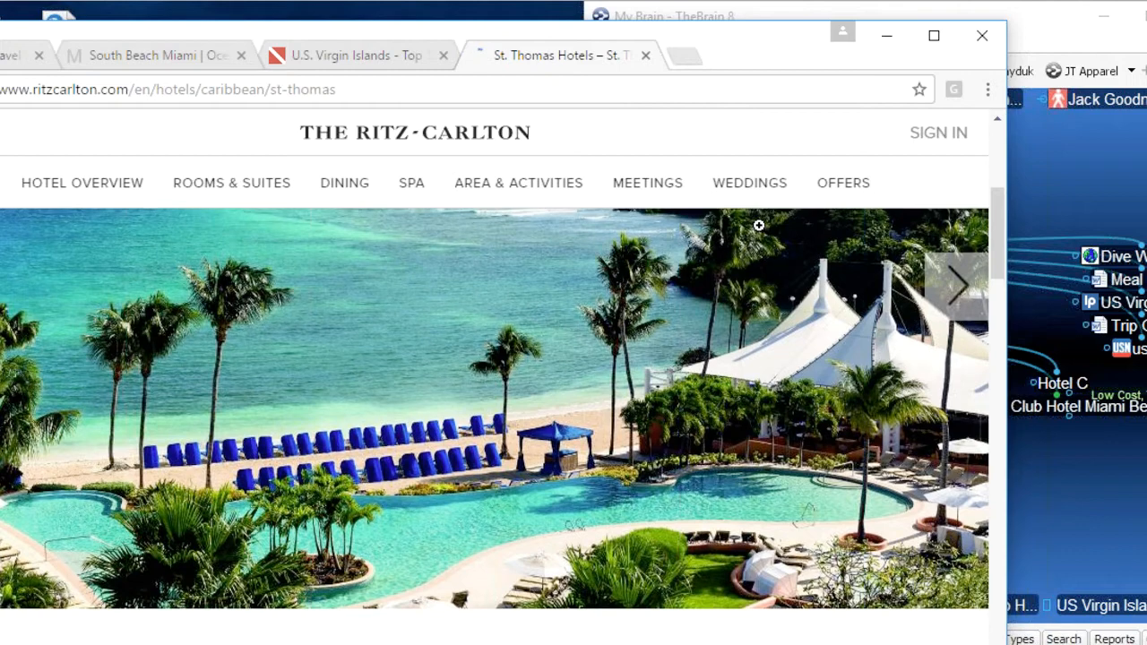
Copy the beach and pool photo from the Ritz-Carlton page and paste it as the icon of the Hotel B thought
right_click(507, 380)
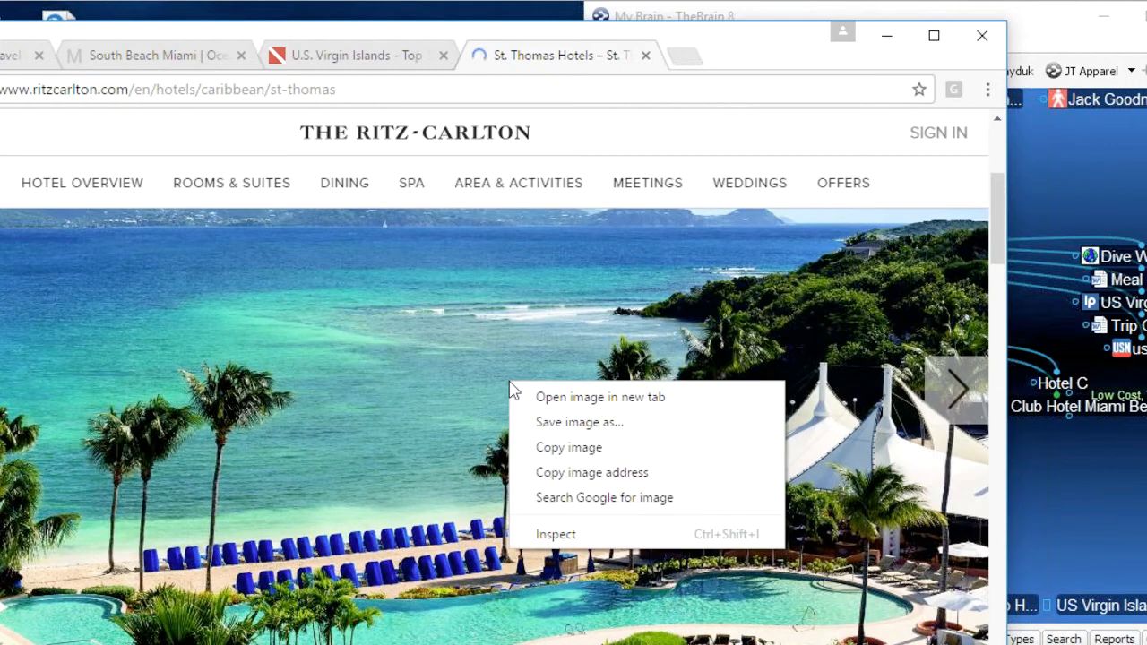
click(564, 472)
click(1074, 480)
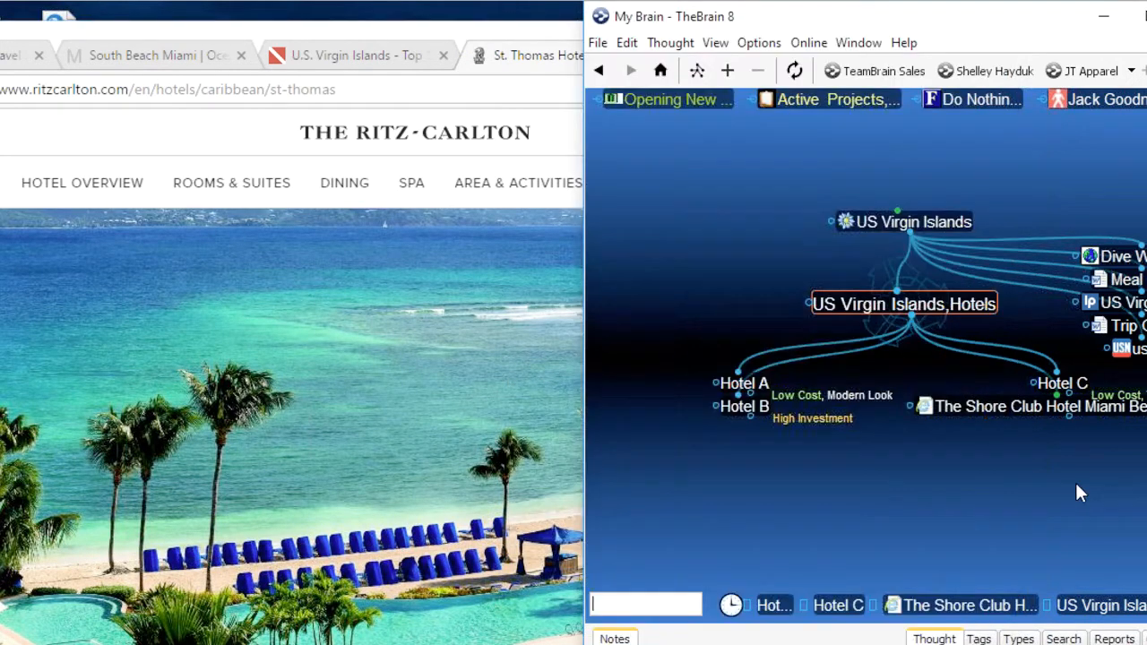
right_click(743, 414)
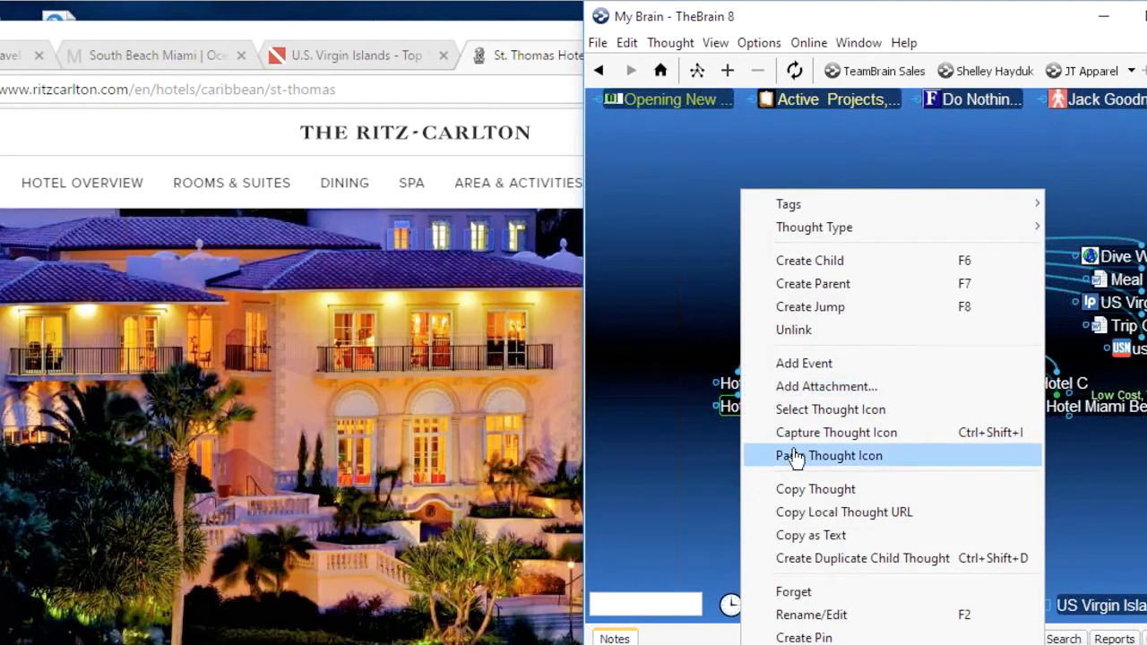
click(797, 455)
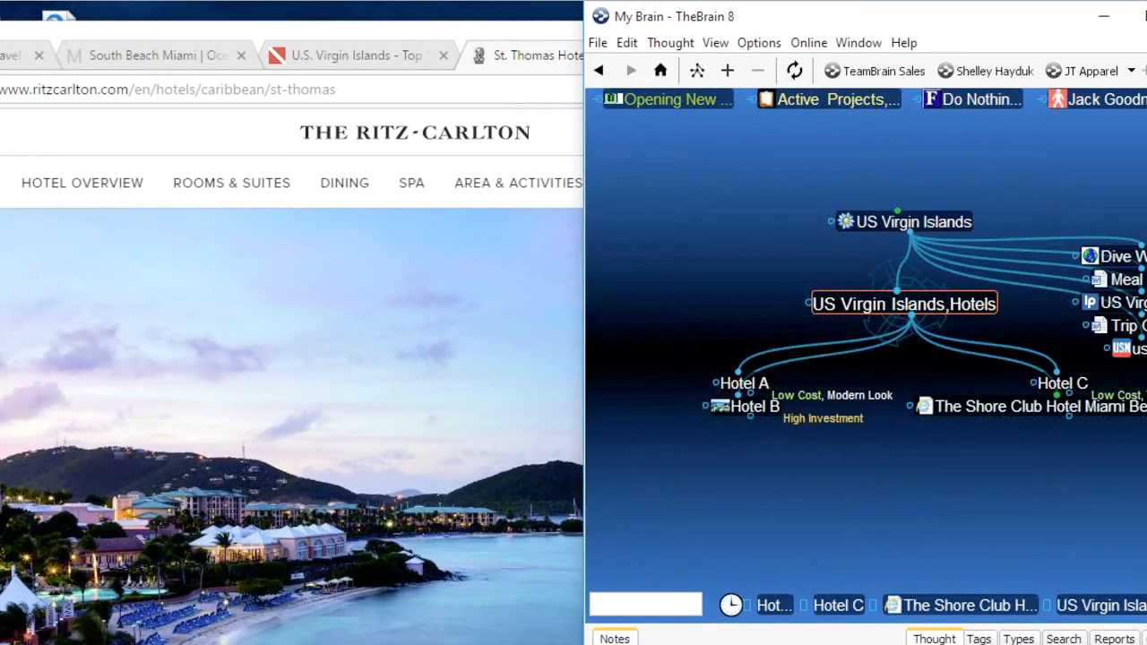
mouse_move(721, 407)
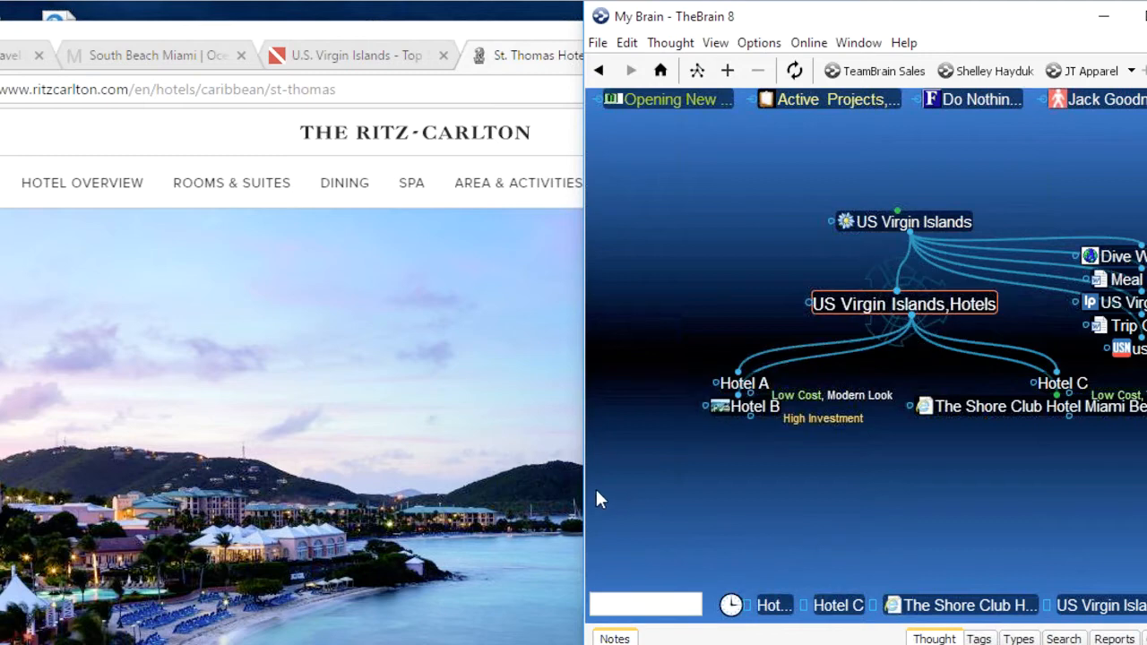
Widen the TheBrain window over the browser, then activate the Hotel B thought and rename it The Ritz Carlton
drag(531, 475, 403, 470)
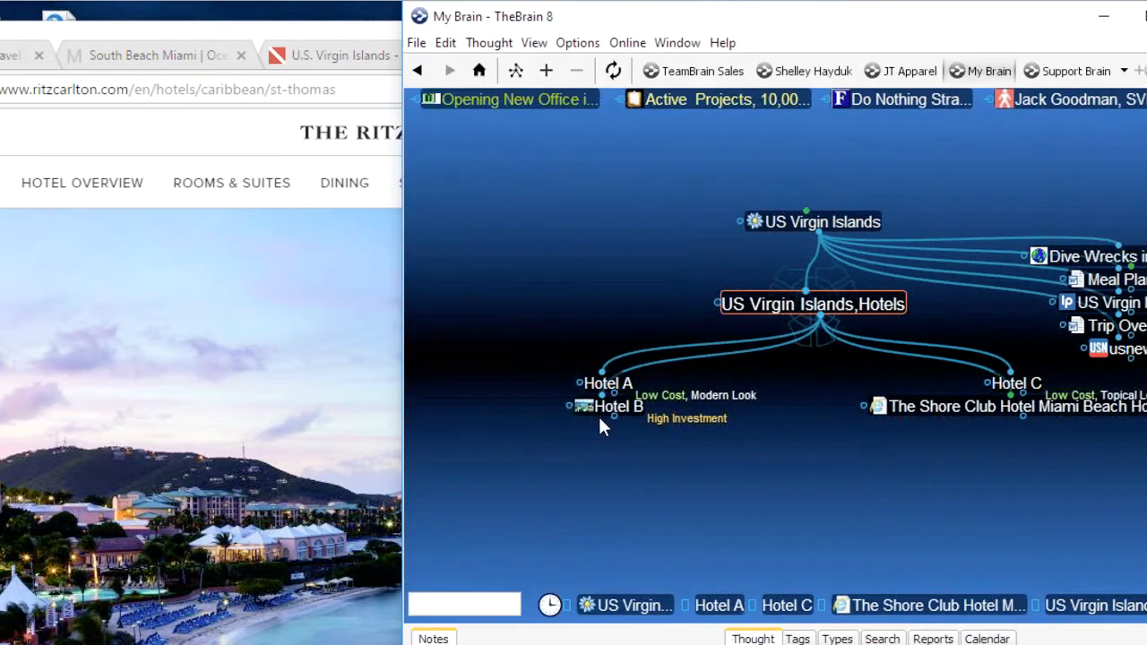
click(627, 407)
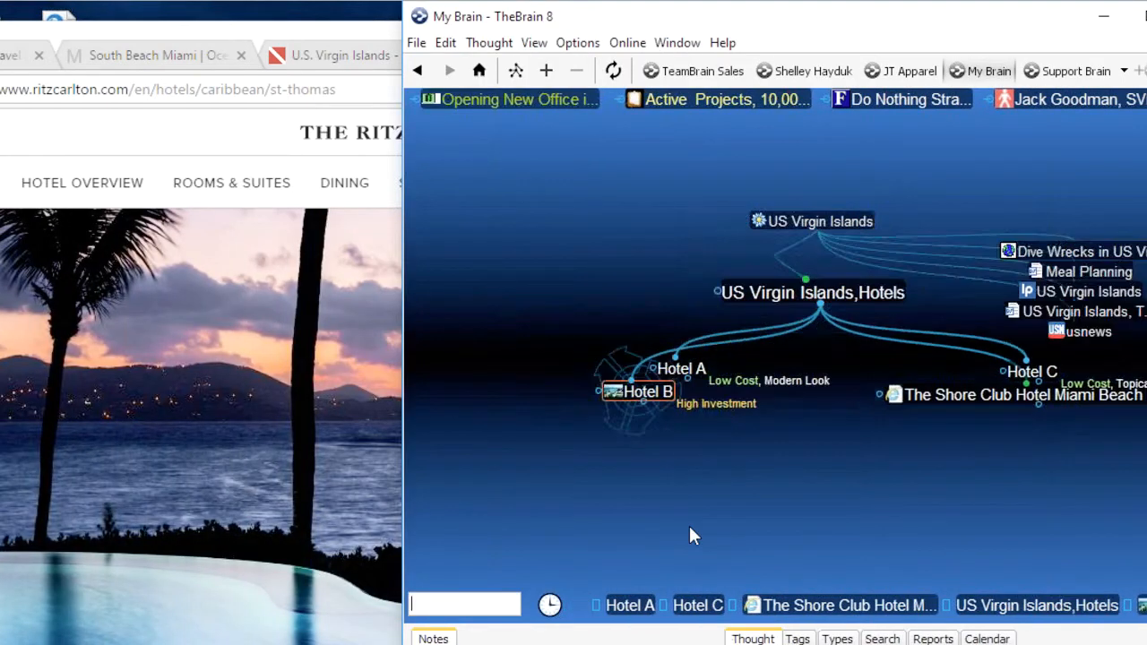
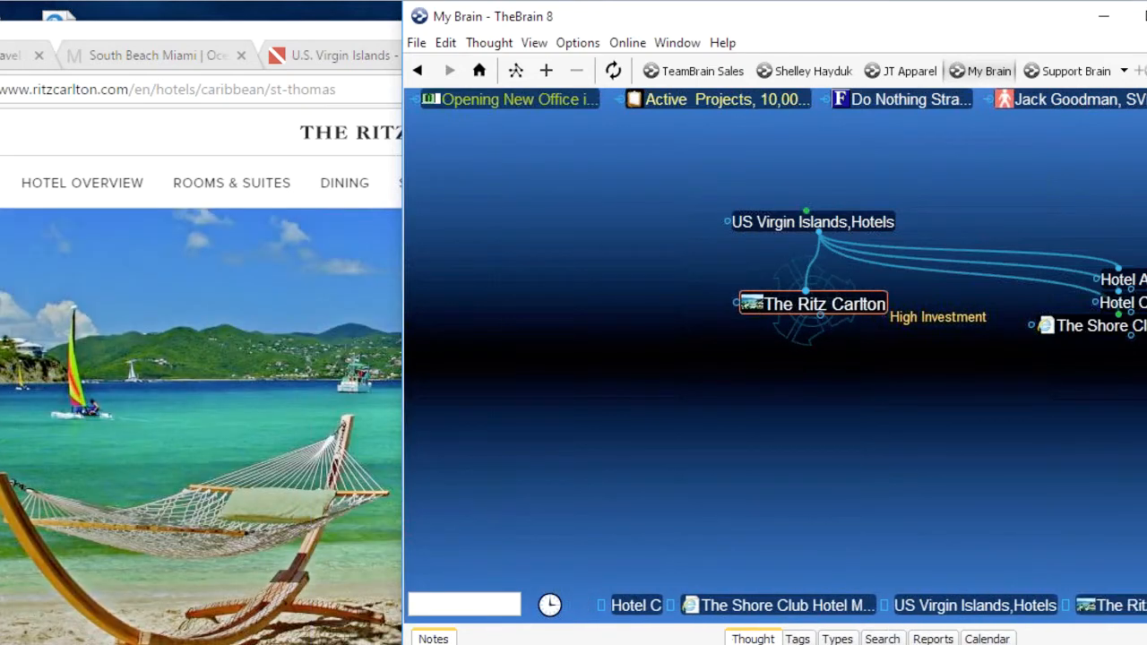
Enlarge the hammock photo on the hotel site and add the site's web page as a child thought of The Ritz Carlton
click(283, 394)
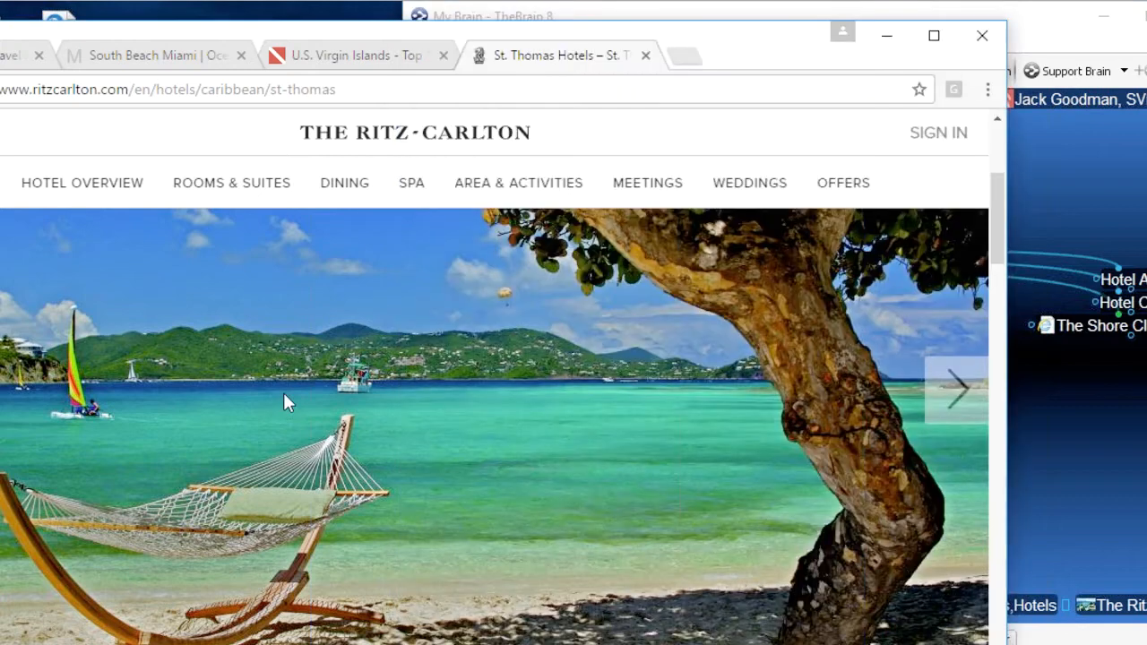
click(950, 324)
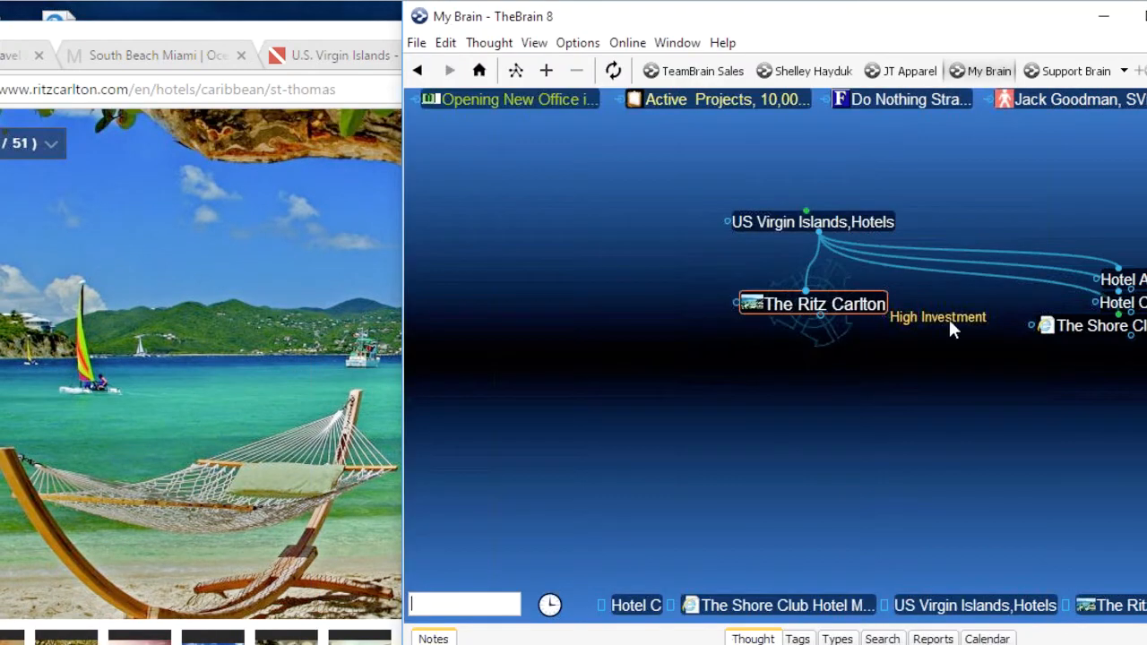
click(754, 313)
click(805, 413)
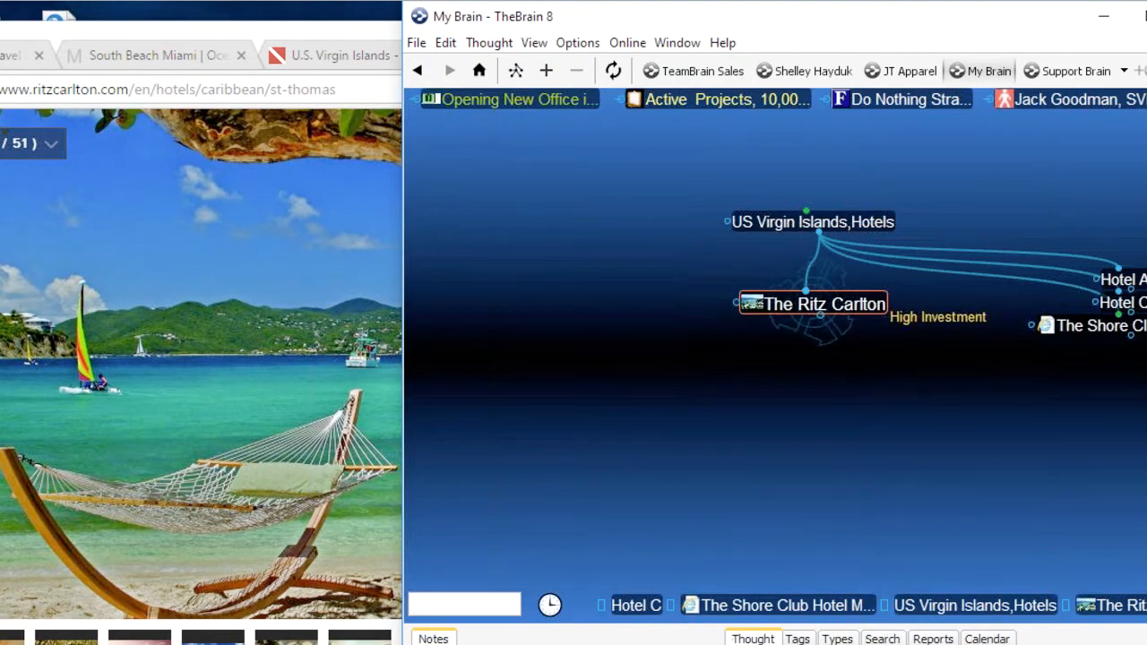
drag(1, 89, 1076, 434)
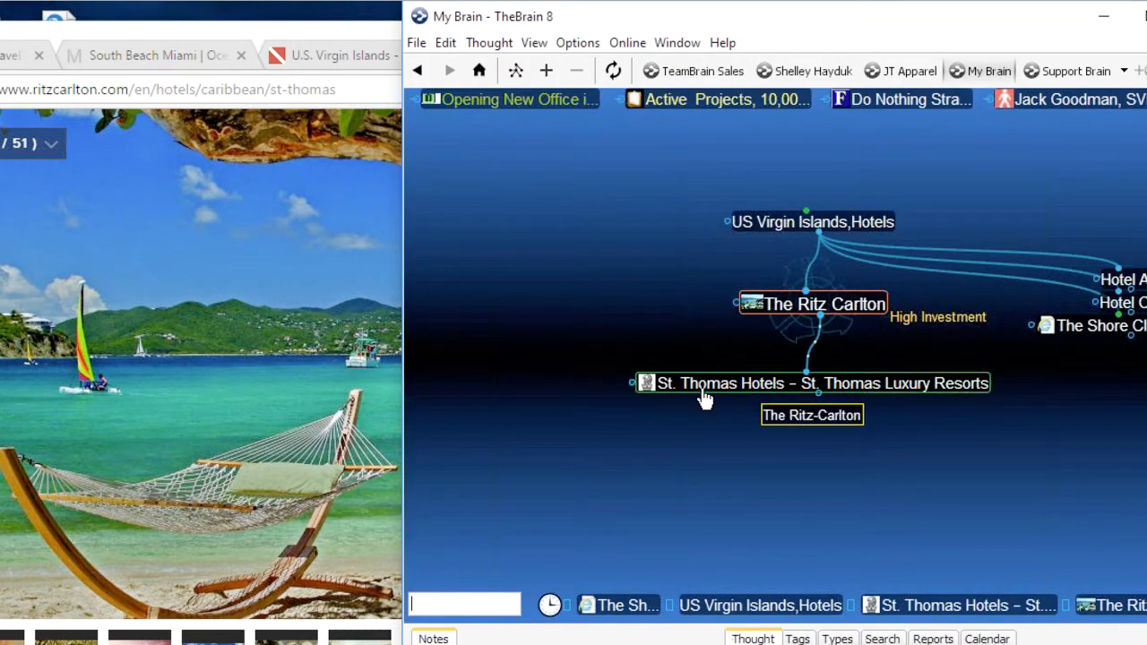
Switch to the browser and look at the enlarged photos in the Ritz-Carlton gallery
click(229, 289)
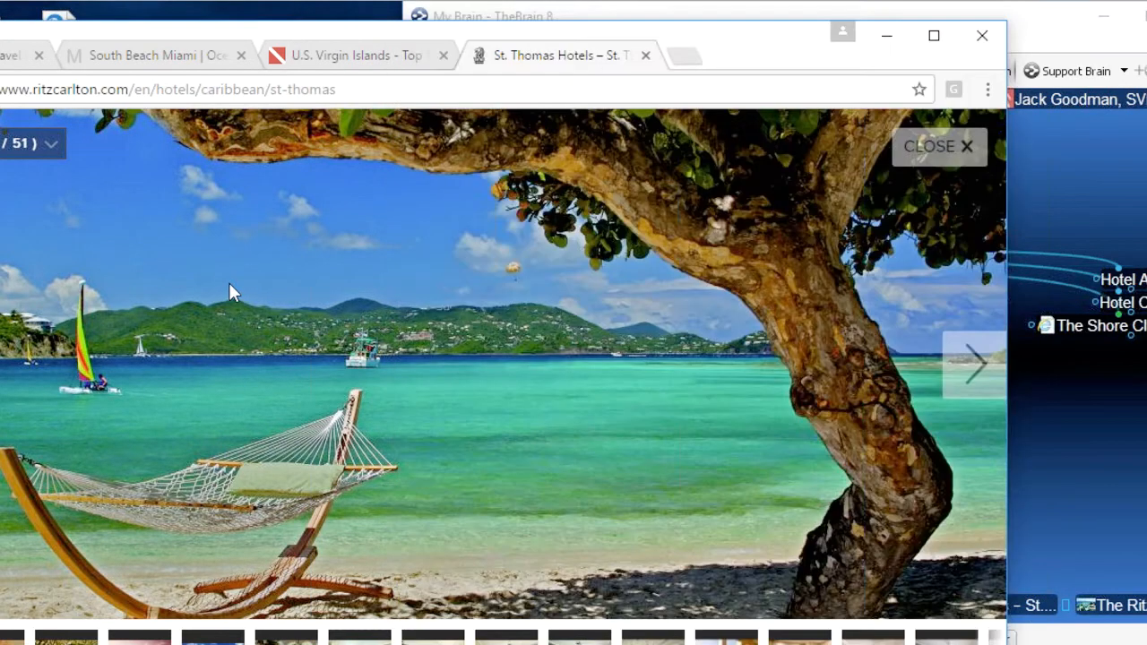
click(534, 342)
click(539, 349)
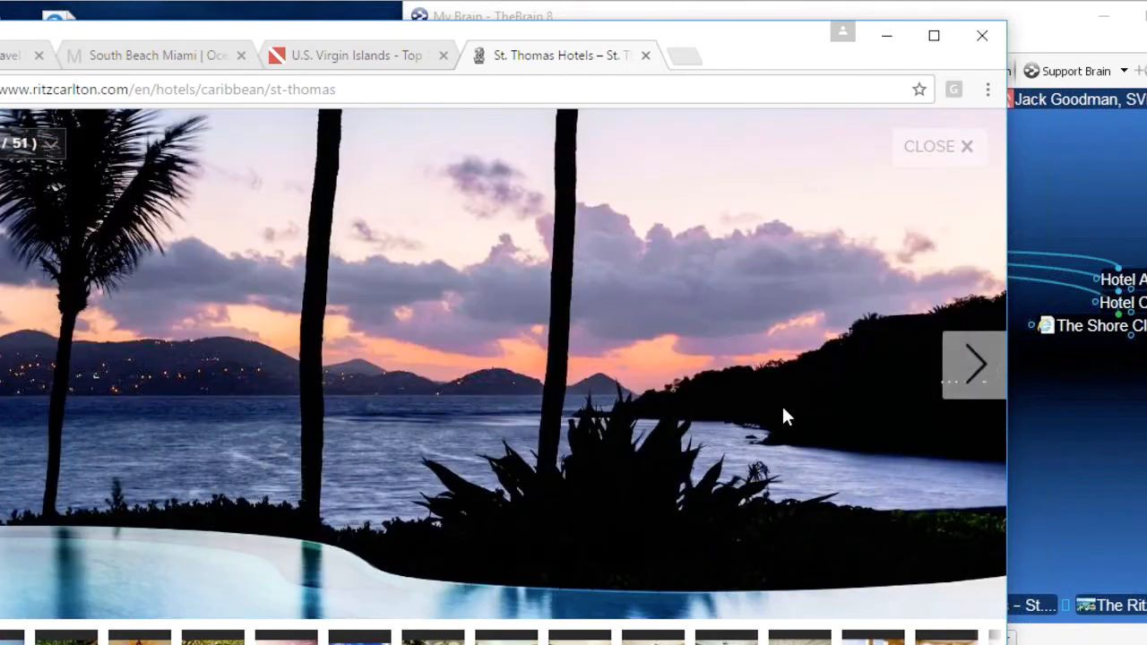
click(784, 408)
click(783, 409)
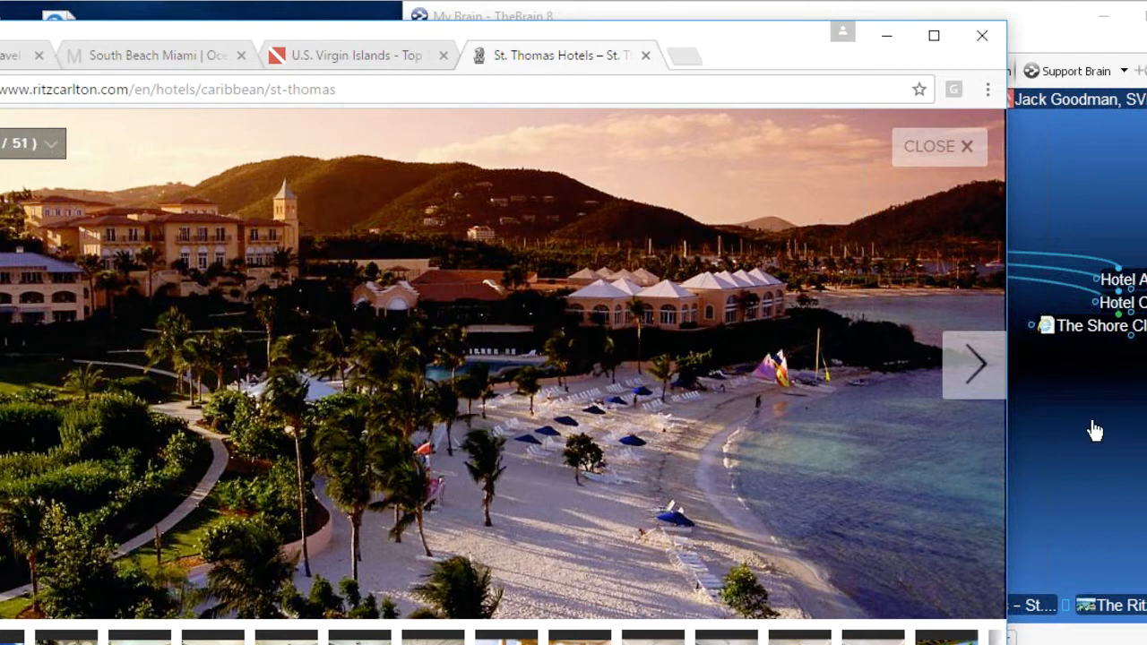
Switch to TheBrain and create a child thought named Beach View at Ritz under The Ritz Carlton
key(alt+Tab)
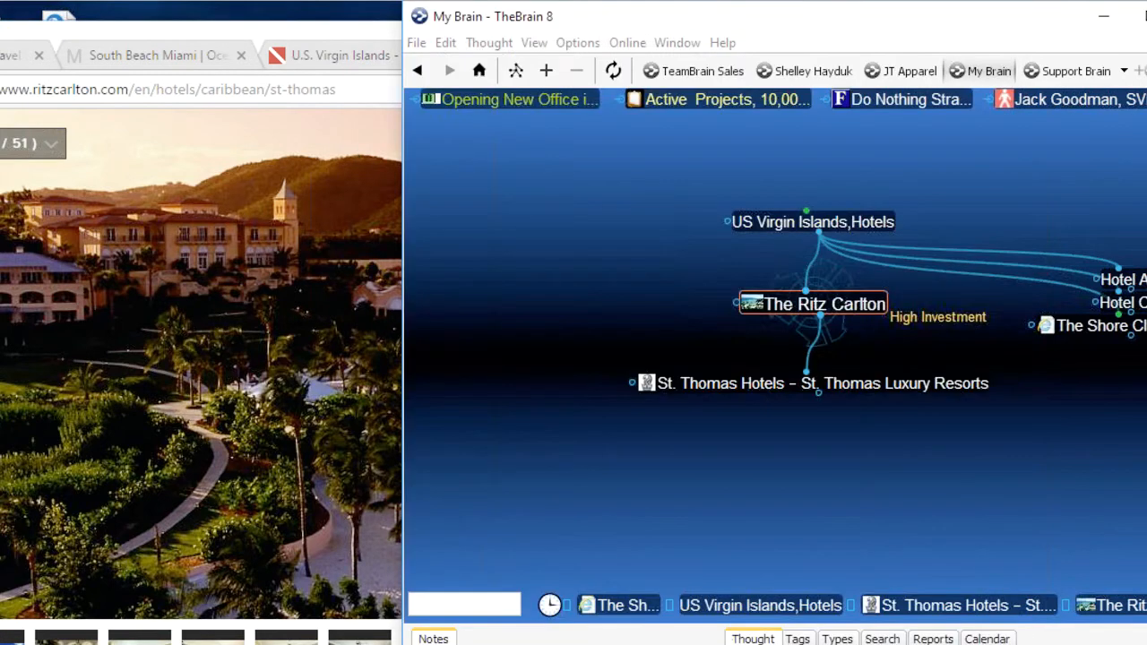
drag(821, 315, 1080, 425)
text(B)
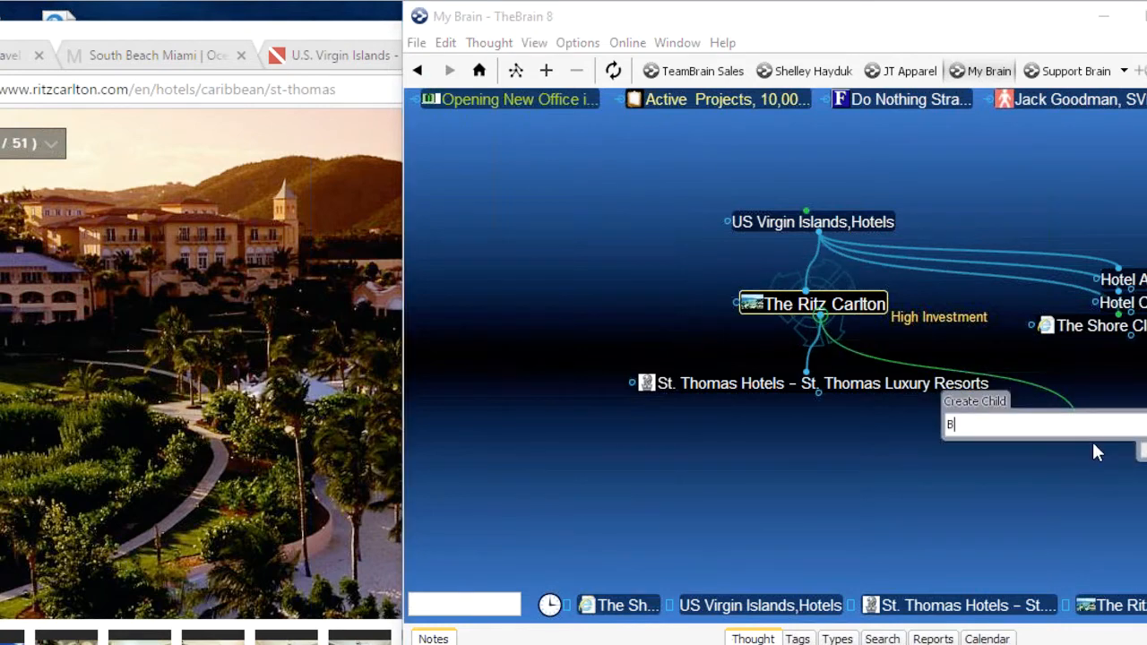
text(each )
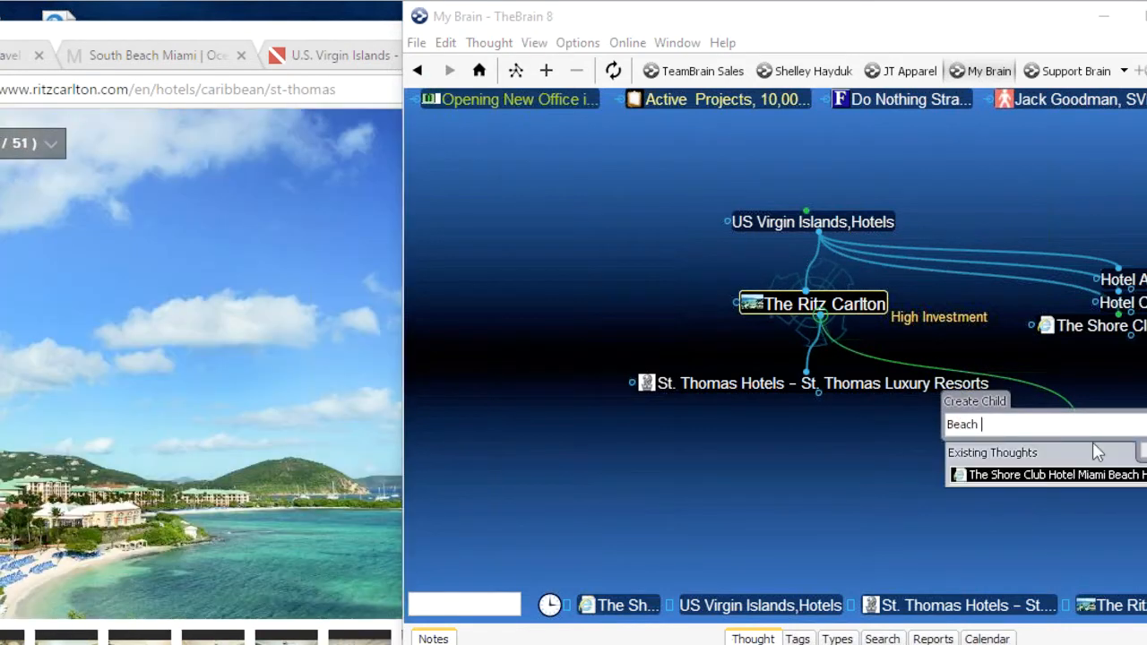
text(View at Rti)
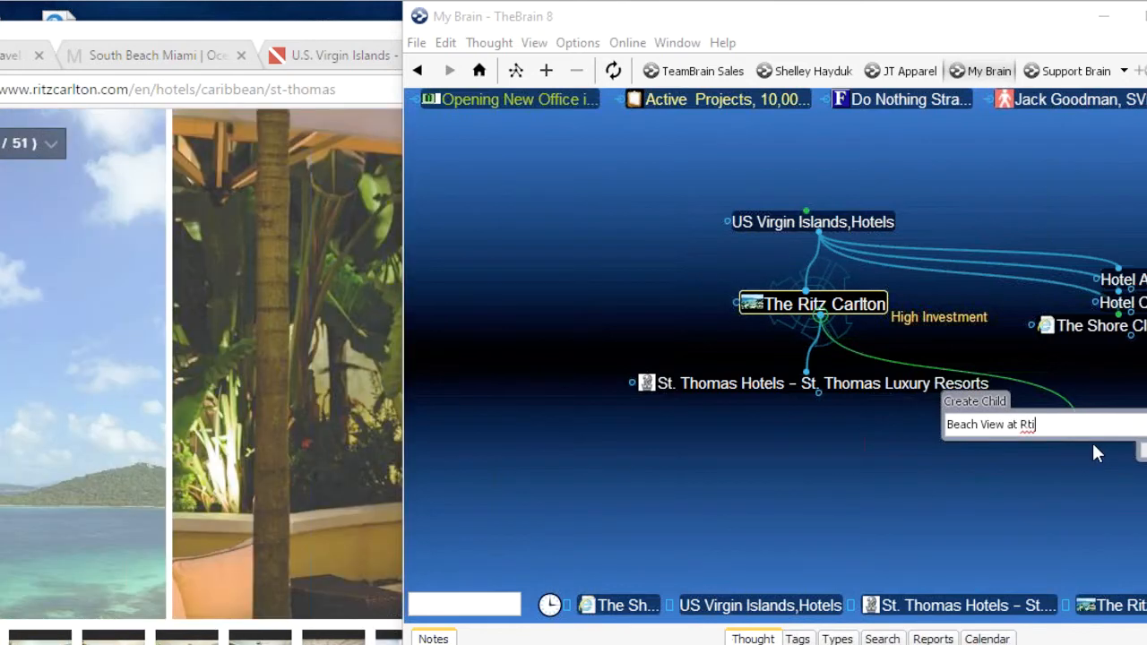
key(BackSpace)
key(BackSpace)
key(BackSpace)
text(Ritz)
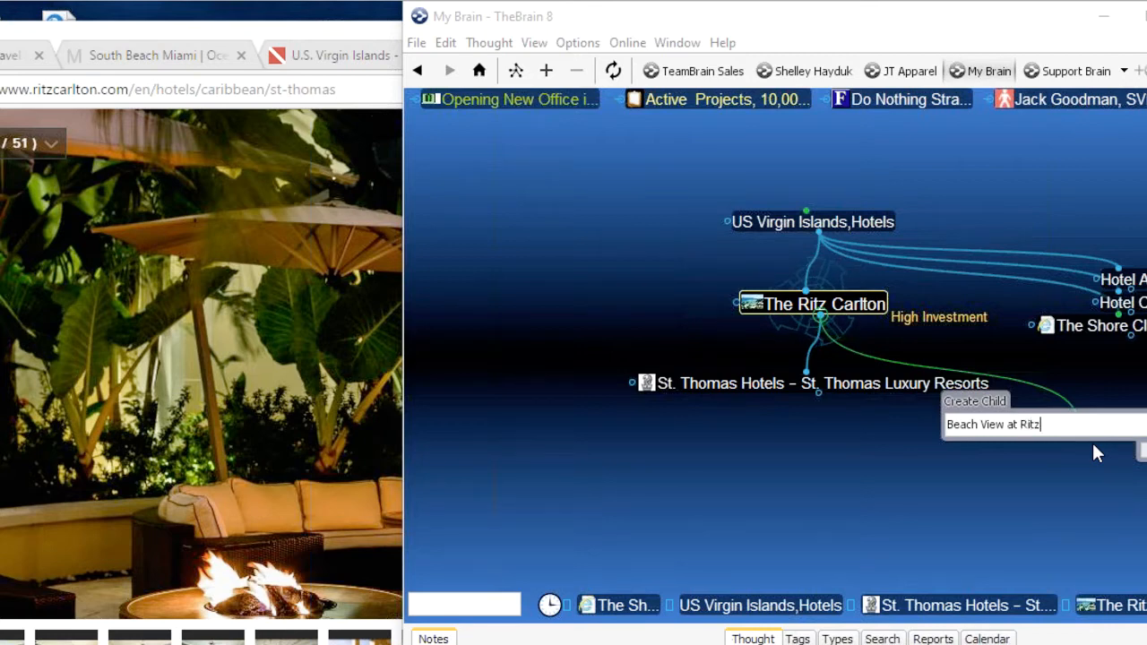
key(Return)
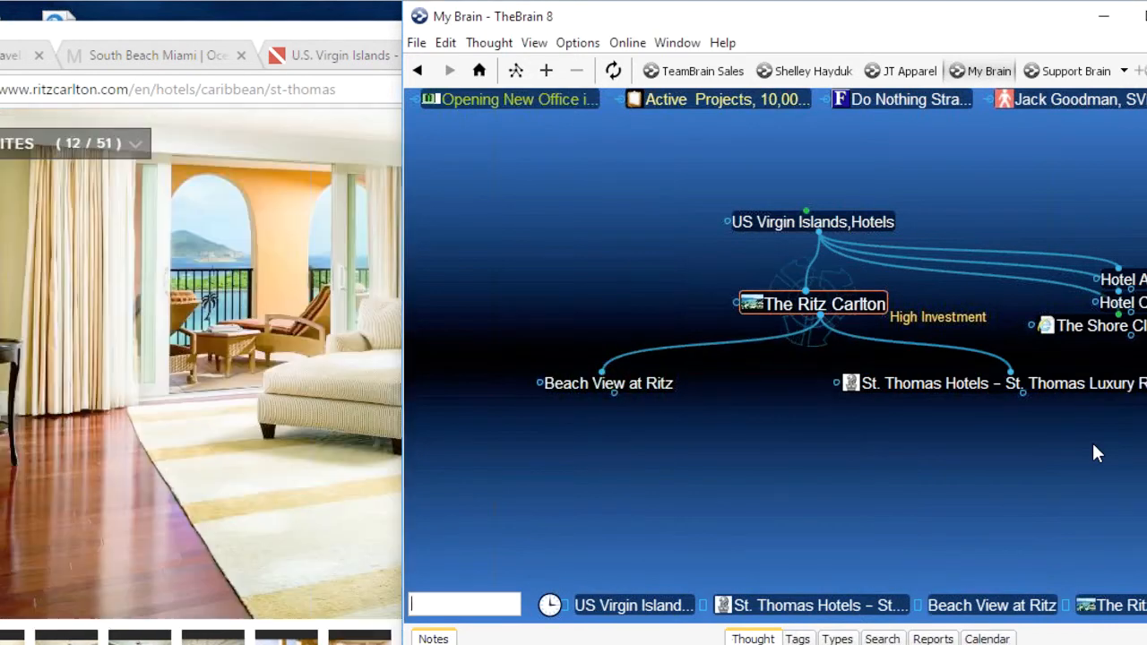
Activate Beach View at Ritz, advance the browser's hotel gallery and capture one of its scenery thumbnails as the thought's icon
click(609, 382)
click(258, 426)
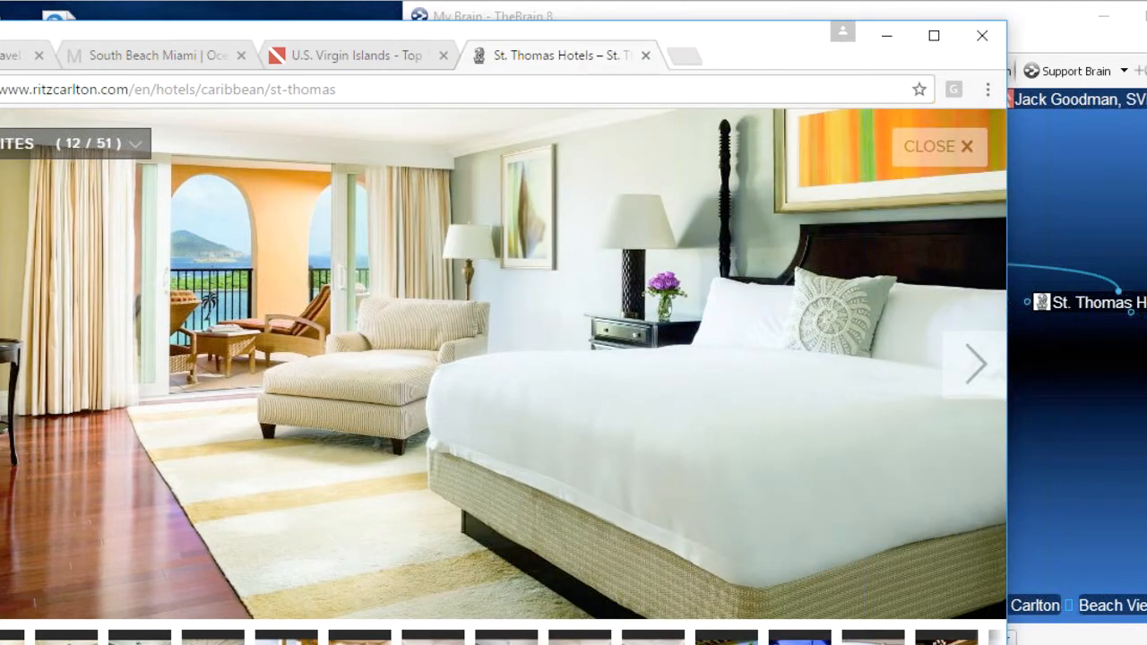
click(873, 639)
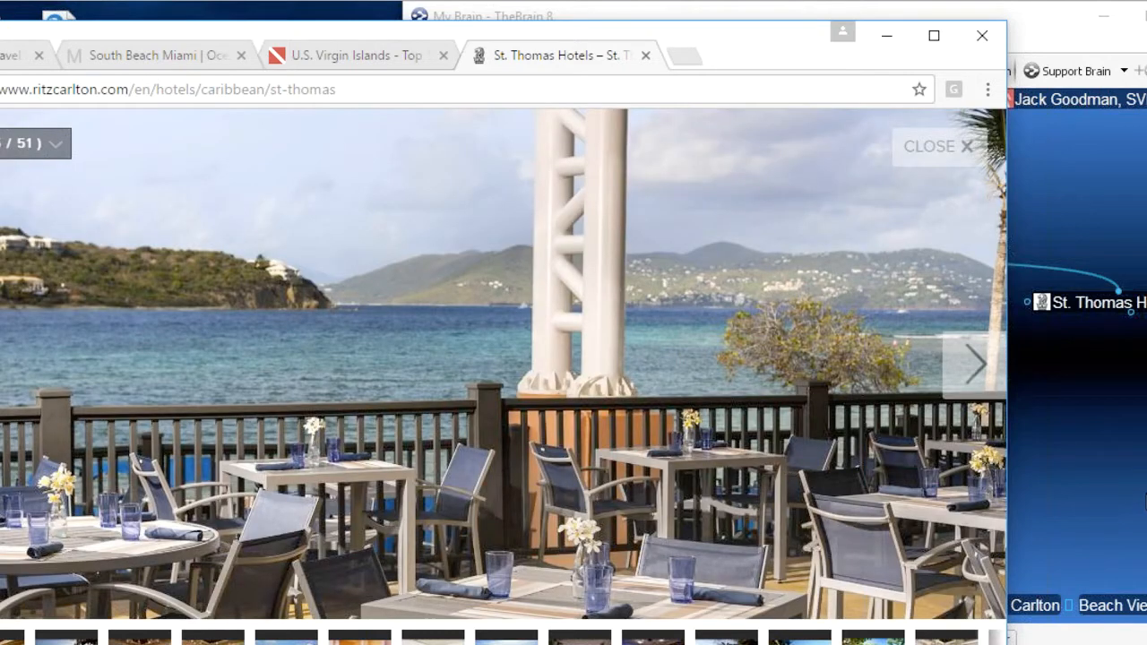
key(alt+Tab)
right_click(791, 305)
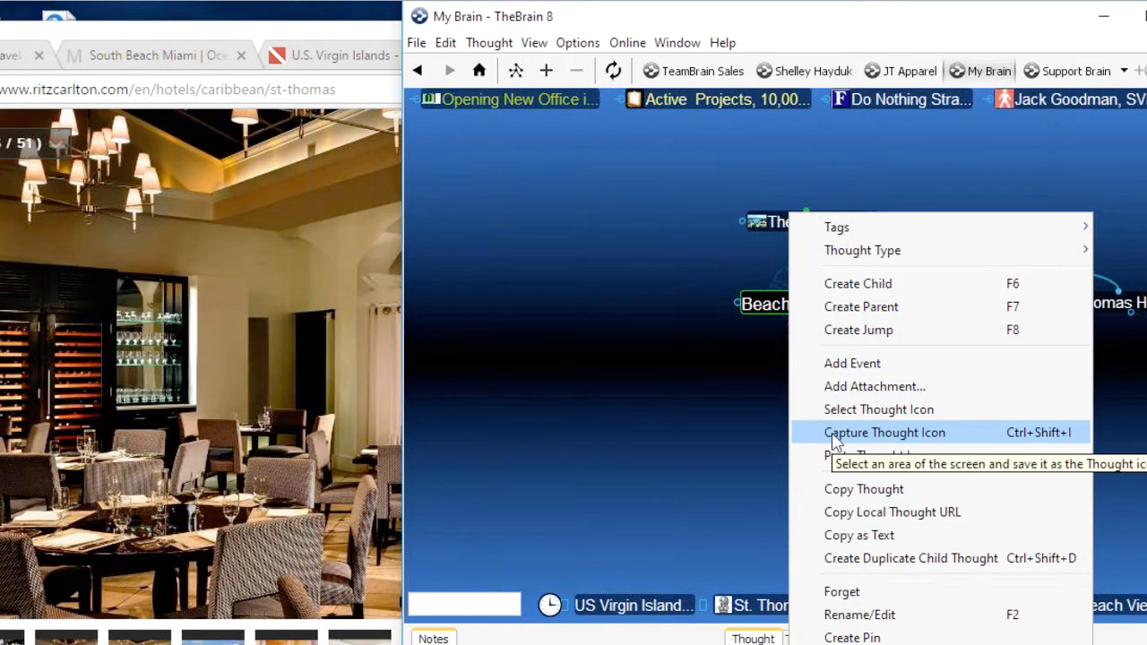
click(831, 433)
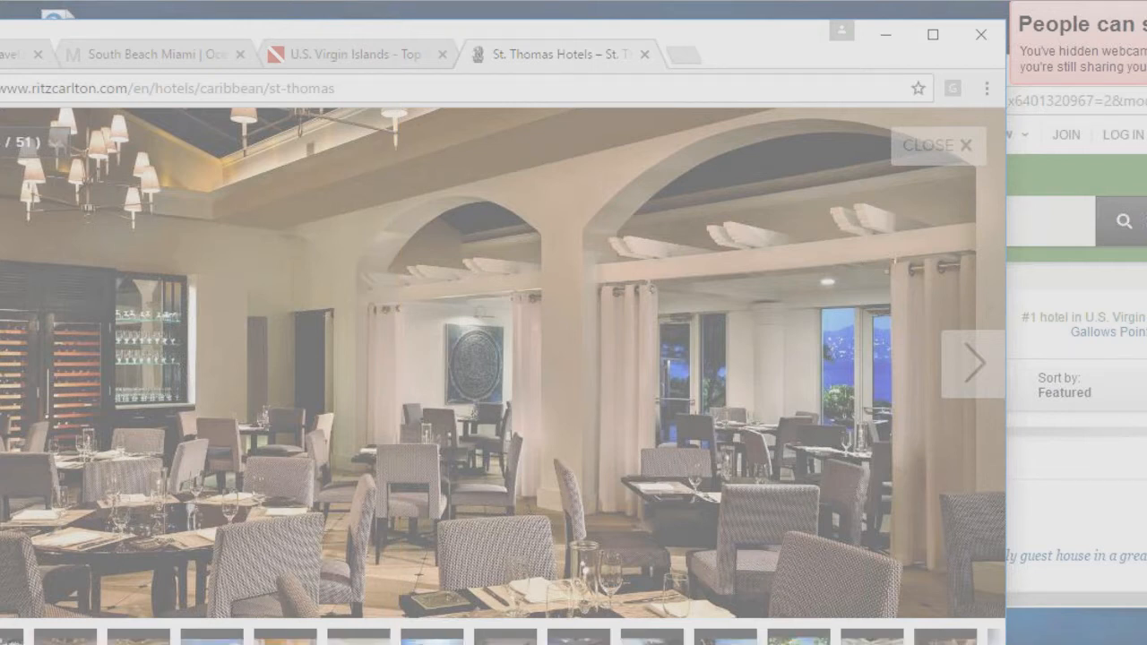
drag(397, 634, 466, 644)
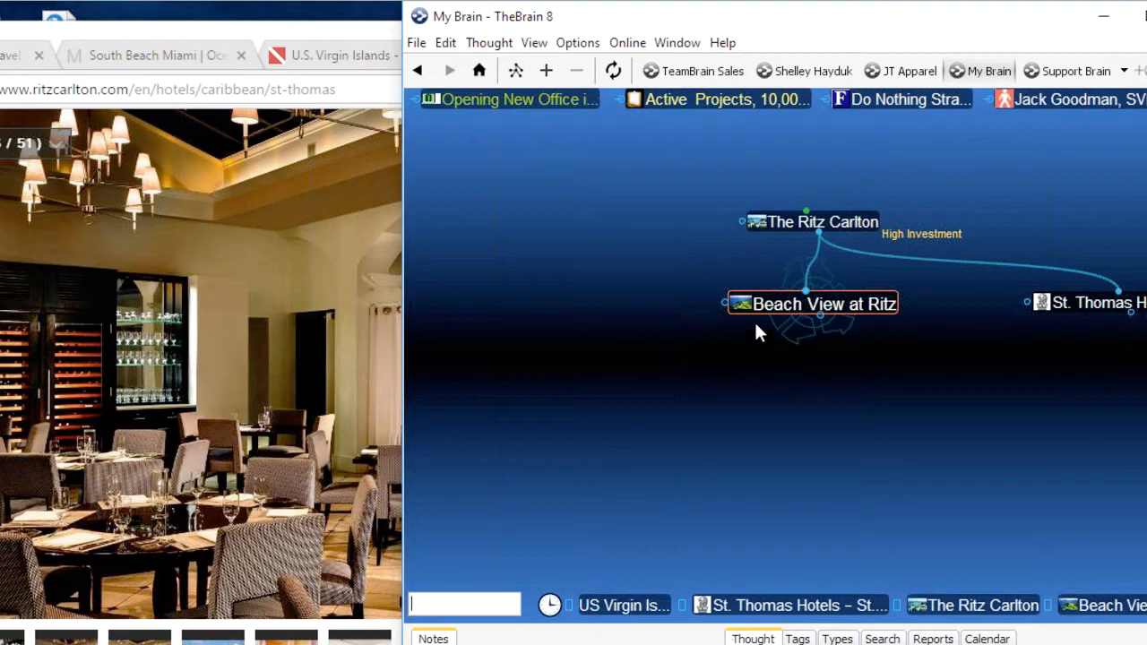
Activate The Ritz Carlton thought, reposition the browser window fully on screen and return to the Google results for US Virgin Islands,Hotels
click(809, 226)
click(79, 235)
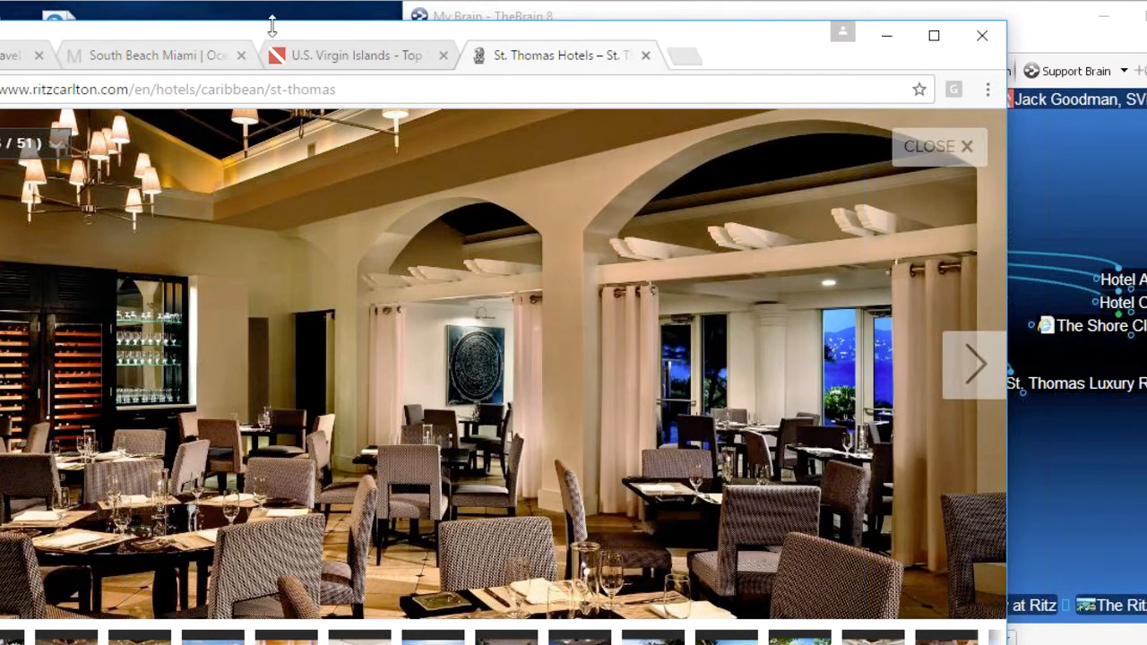
drag(271, 38, 422, 64)
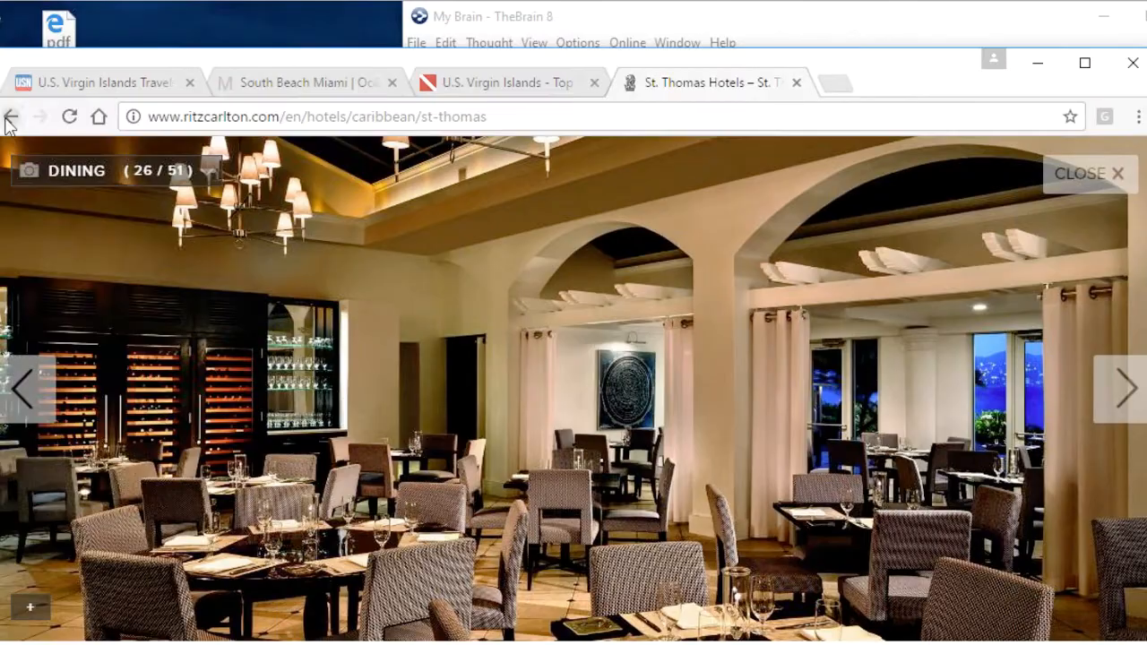
click(11, 117)
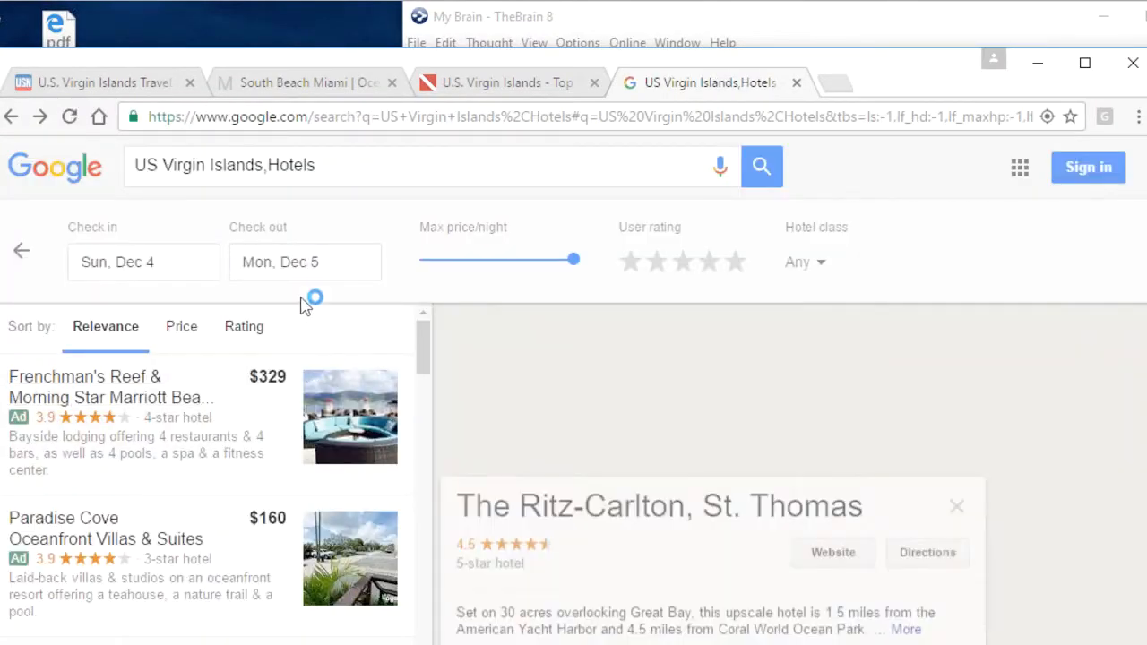
click(13, 118)
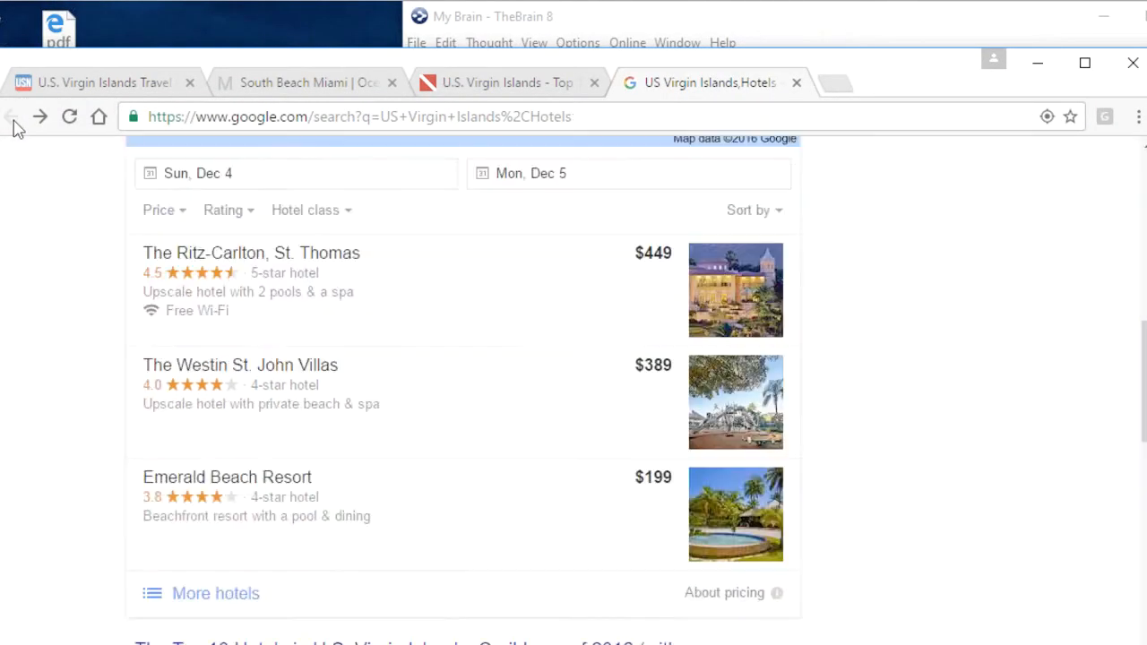
Show the image results for US Virgin Islands,Hotels and preview the red-roofed hotel photo and the tilted coastal aerial photo
scroll(197, 235, up, 10)
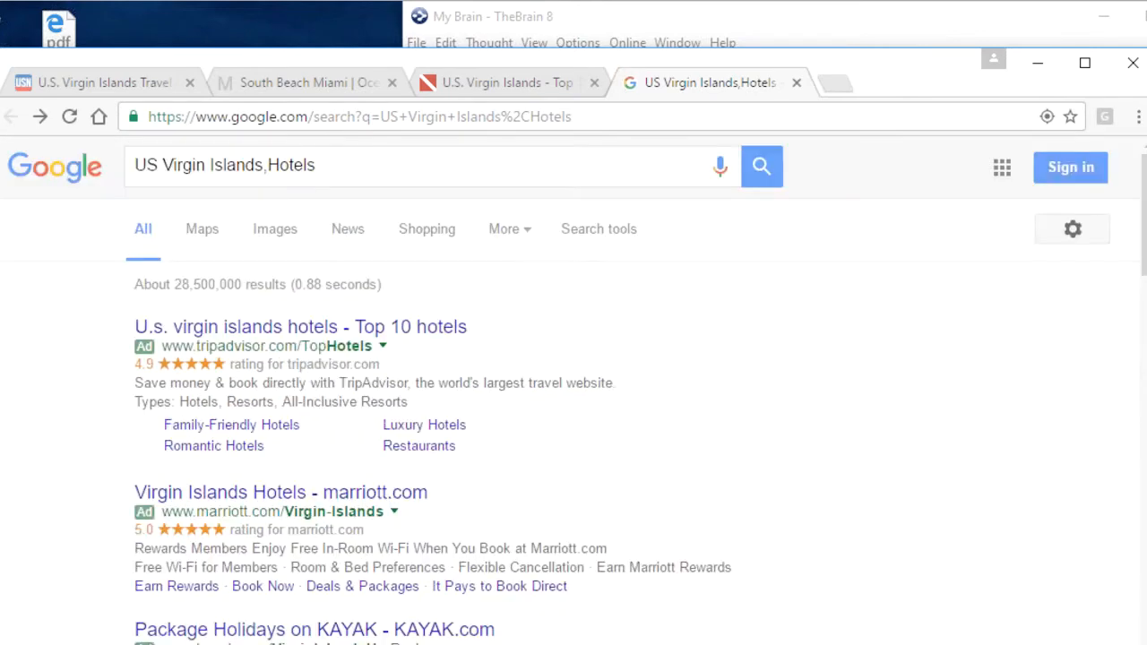
click(274, 231)
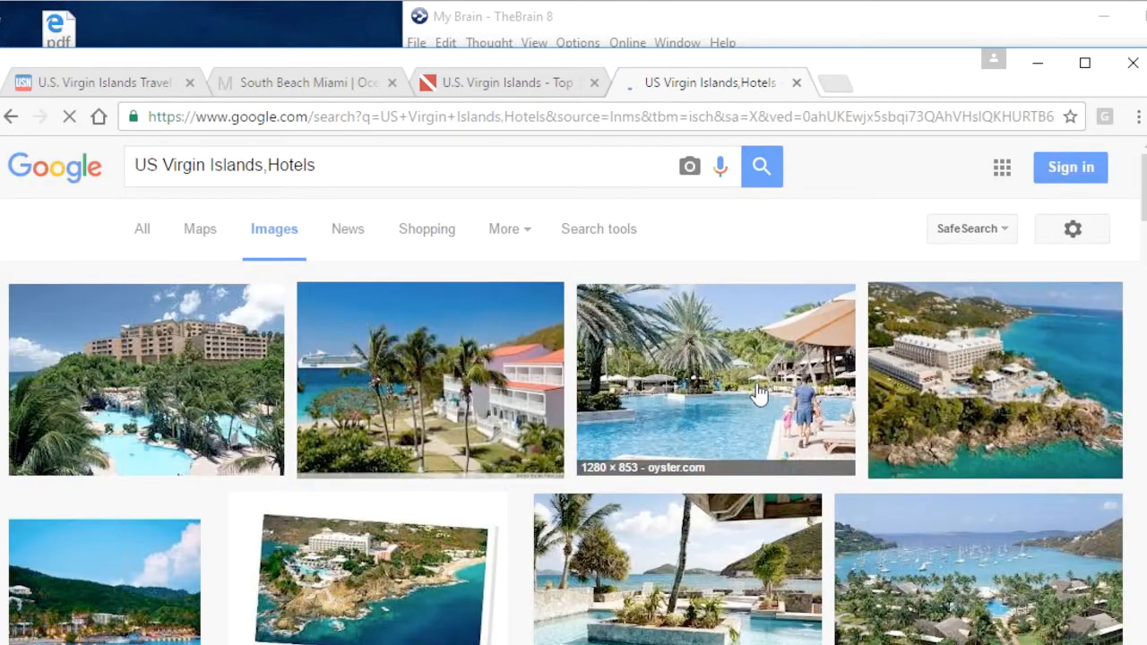
click(421, 420)
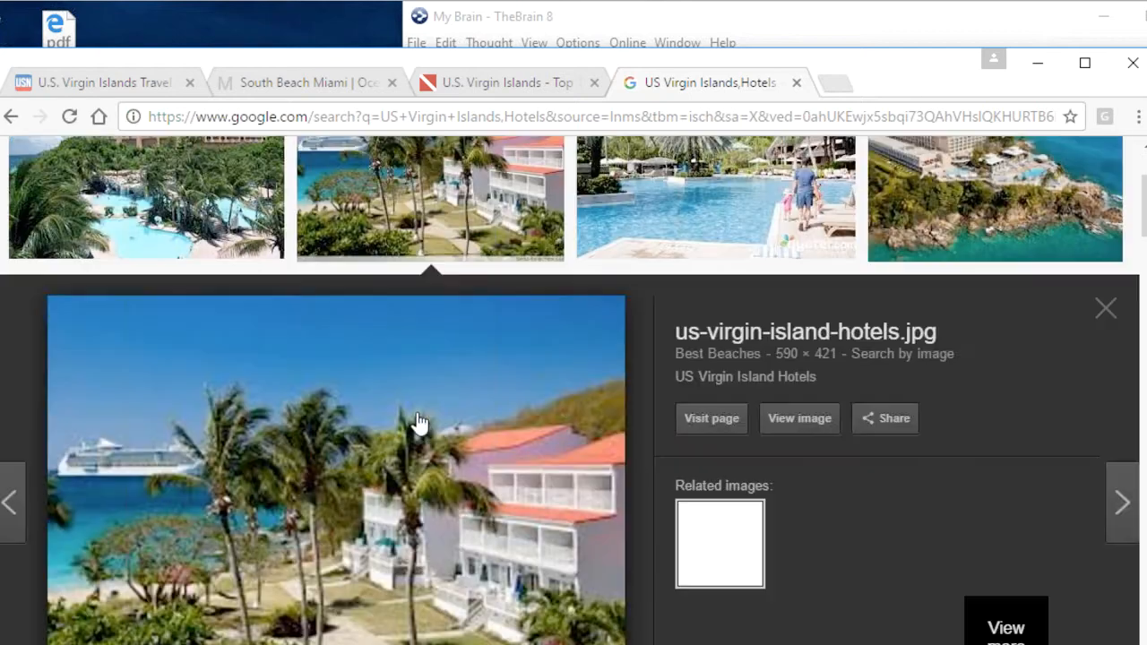
scroll(578, 561, down, 2)
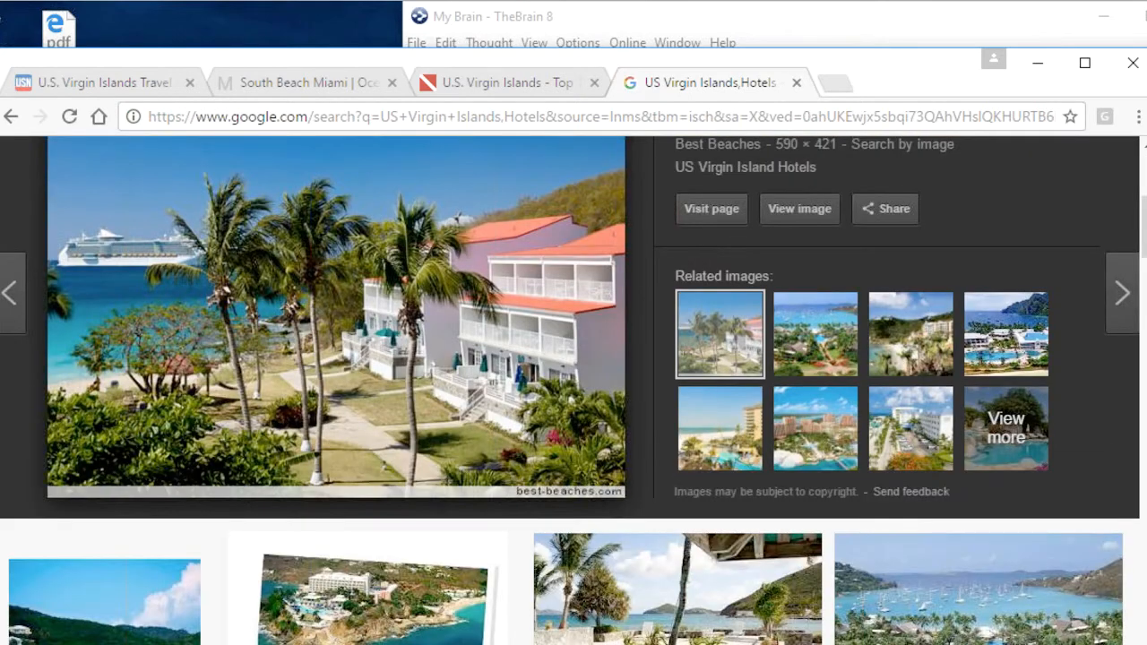
click(404, 627)
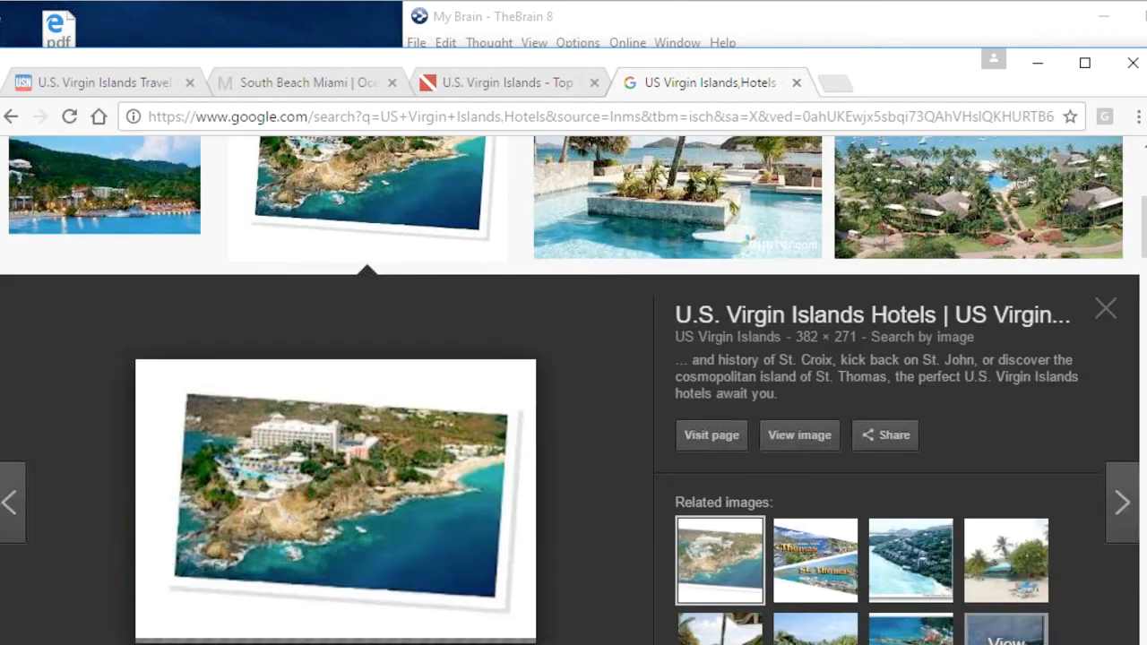
Open the source page of the tilted coastal aerial photo, detach the scuba diving tab into its own window and return it to its search results
click(377, 507)
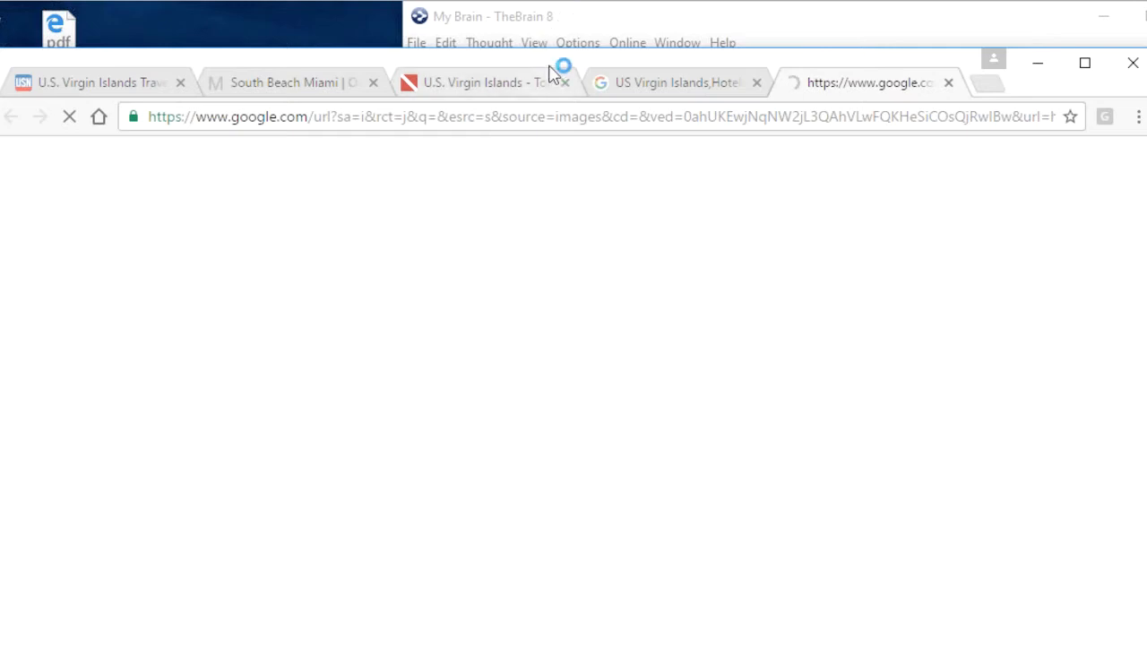
drag(548, 72, 517, 43)
scroll(550, 264, down, 5)
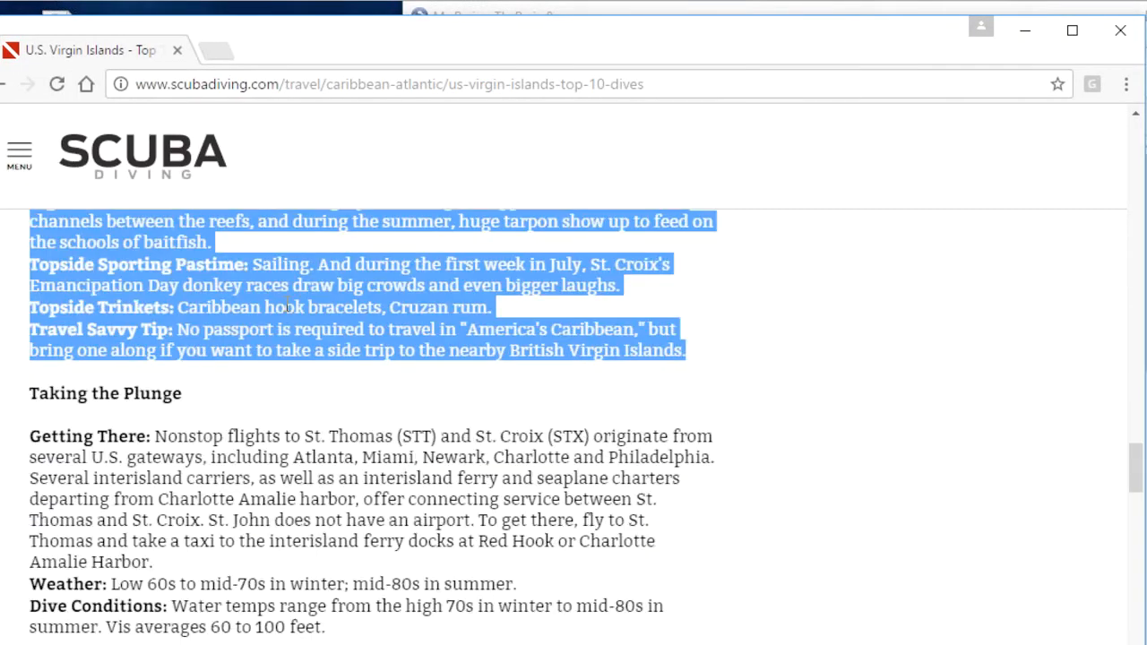
click(3, 84)
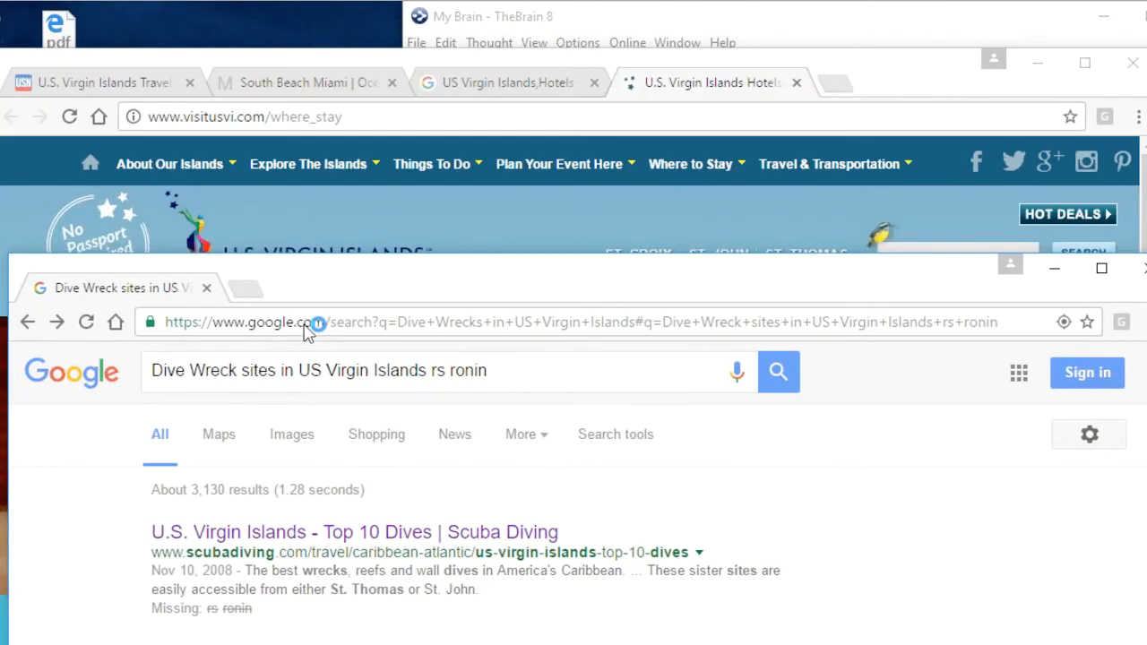
Activate the St. Thomas Hotels thought in TheBrain and start capturing its icon from the U.S. Virgin Islands Hotels web page
scroll(444, 363, down, 2)
scroll(443, 363, up, 1)
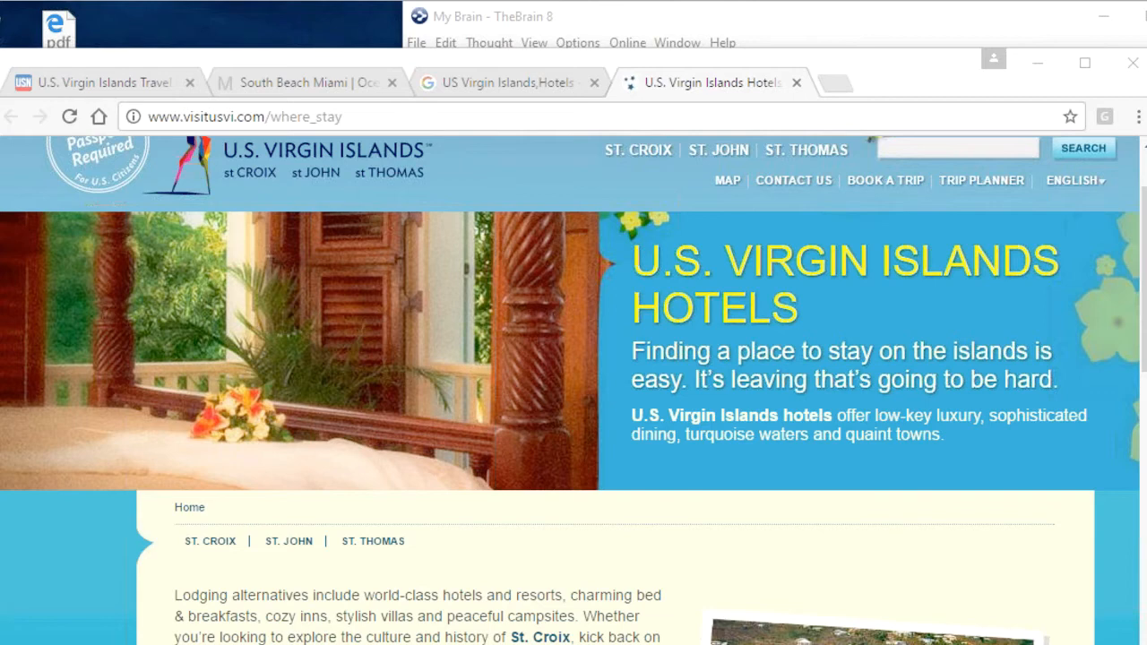
key(alt+Tab)
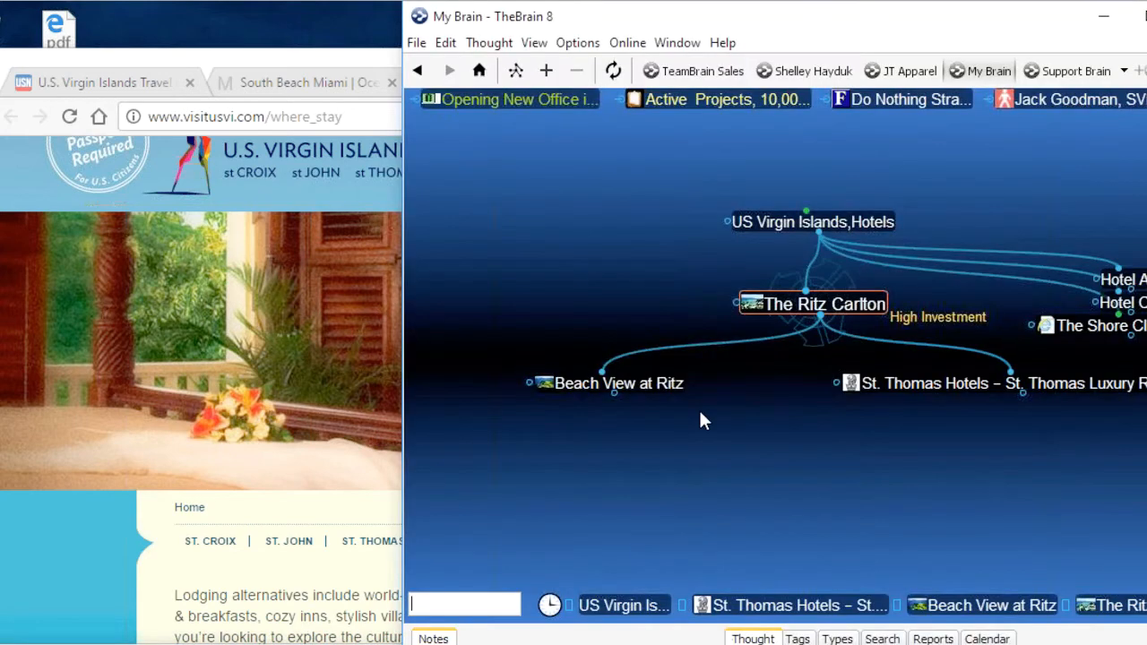
click(971, 386)
right_click(833, 309)
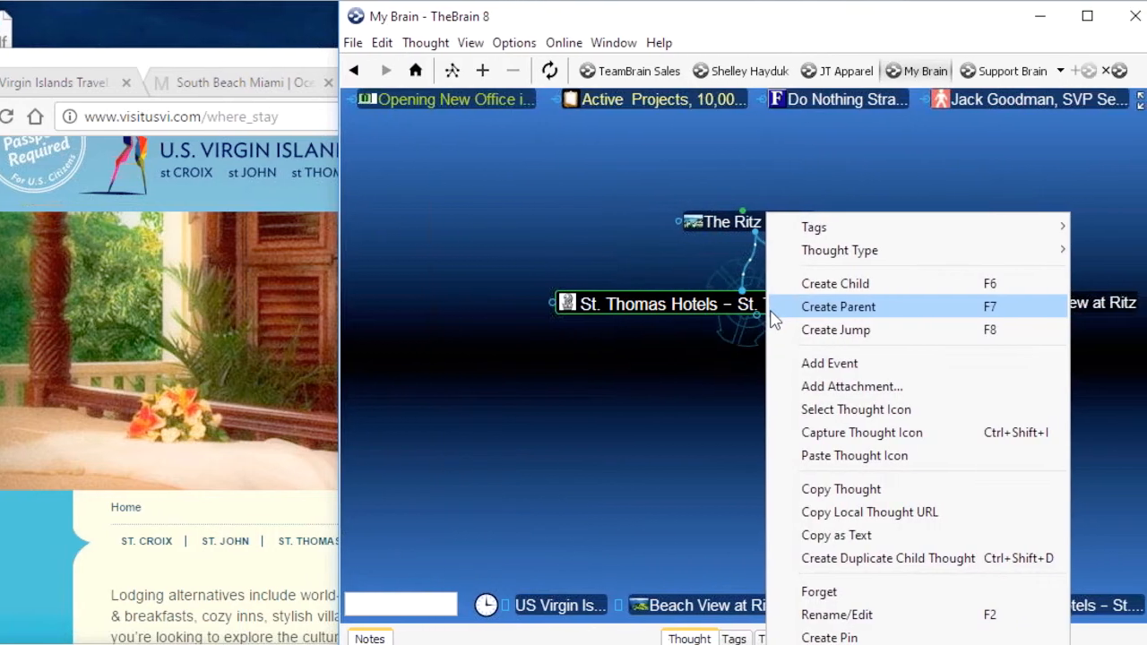
click(831, 434)
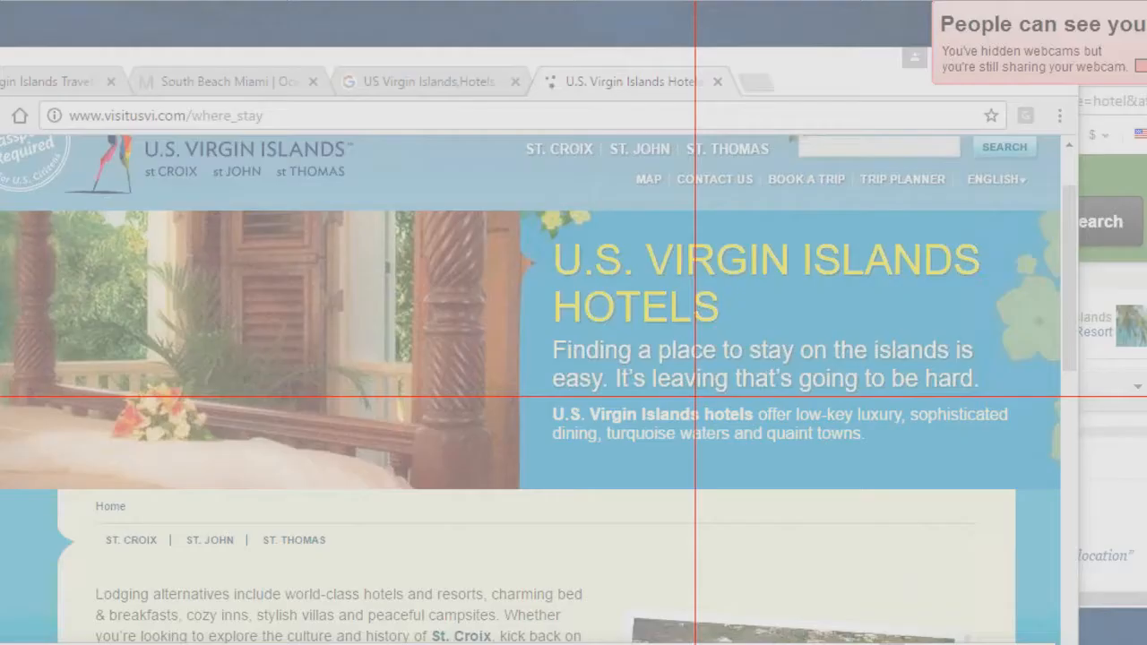
Capture the hotel porch photo from the web page as the icon of the St. Thomas Hotels thought
drag(1, 219, 432, 440)
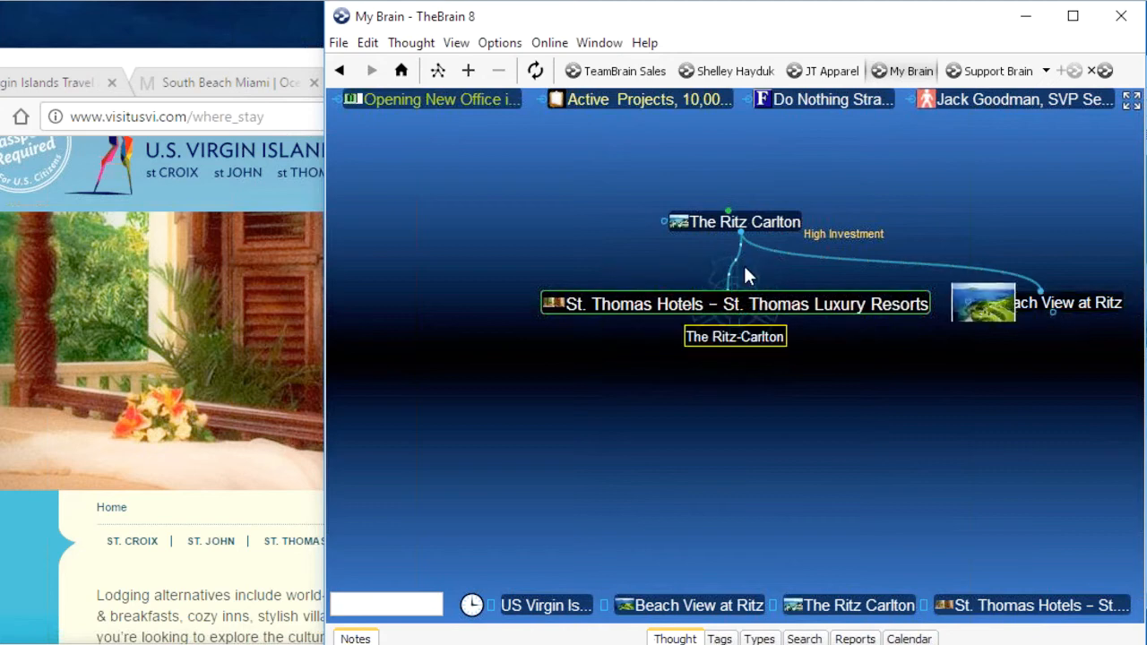
Navigate up from the St. Thomas Hotels thought through The Ritz Carlton, US Virgin Islands,Hotels and US Virgin Islands to Diving
click(735, 226)
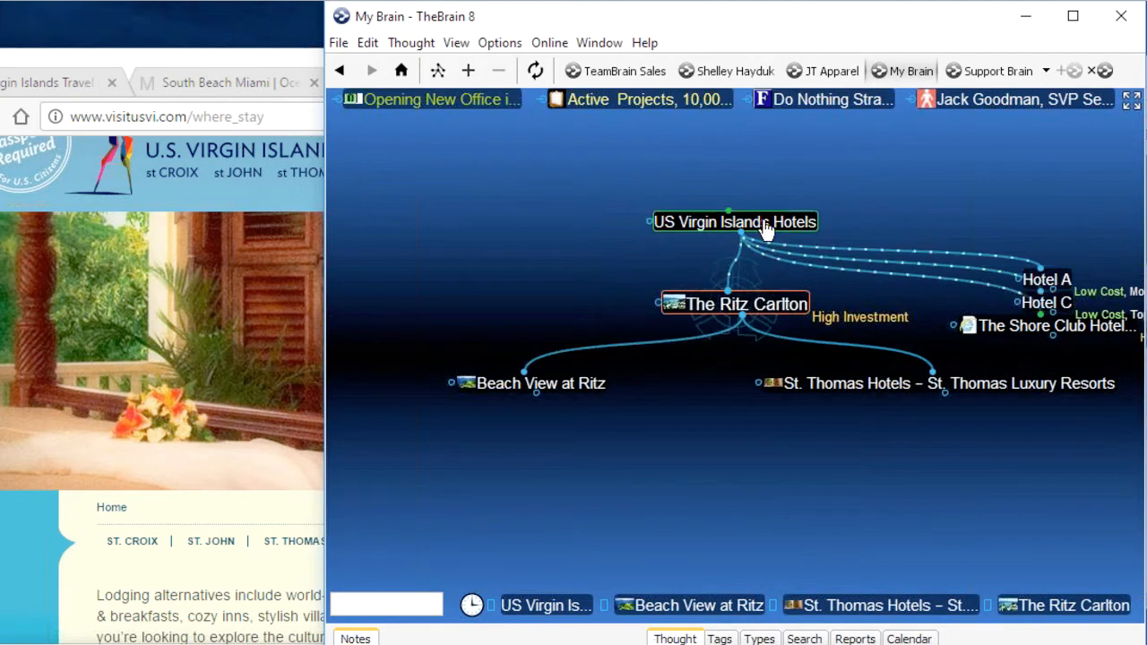
click(721, 222)
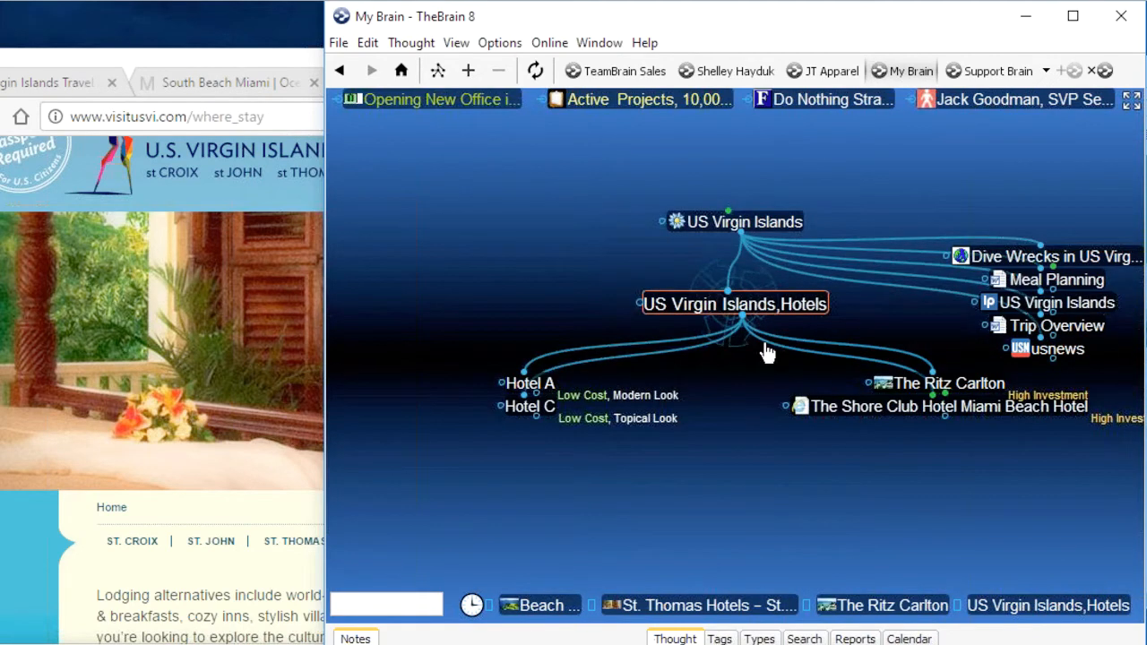
click(761, 225)
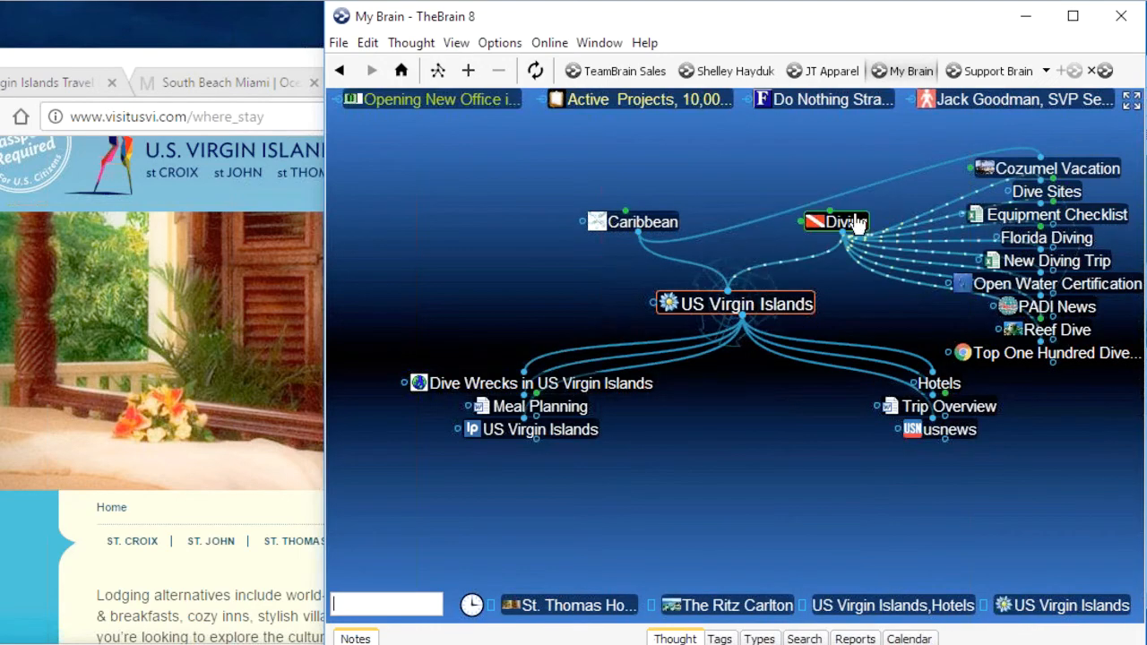
click(852, 224)
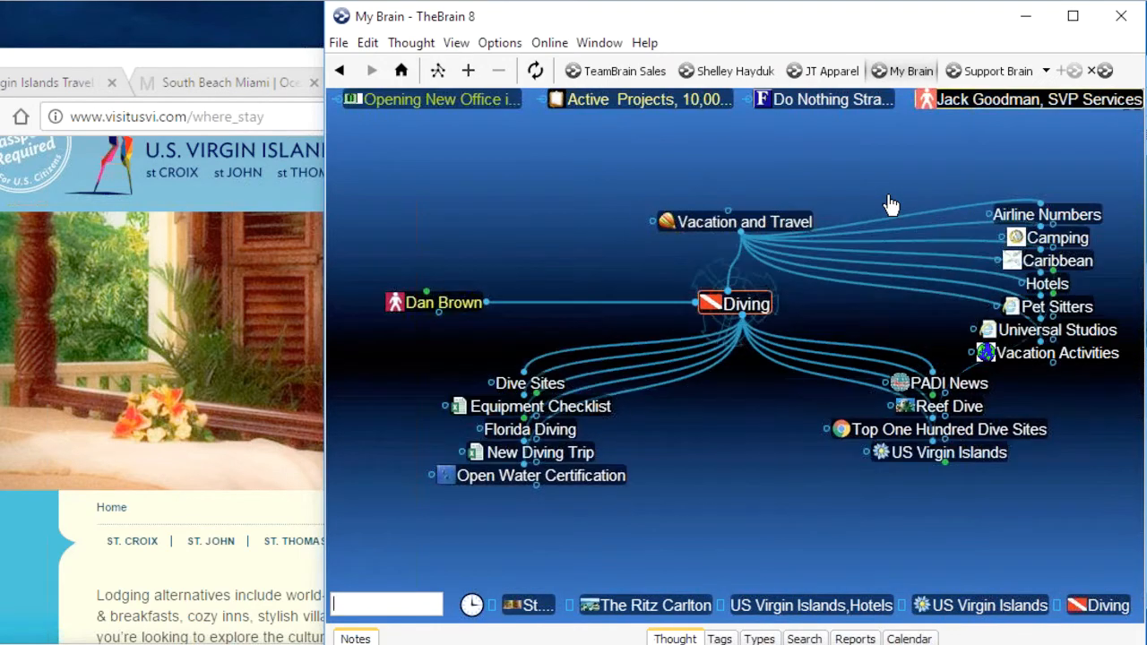
Open the Active Projects, 10,000 feet thought, widen the window, and browse between New Company Training Project and Staff and Teams
click(677, 103)
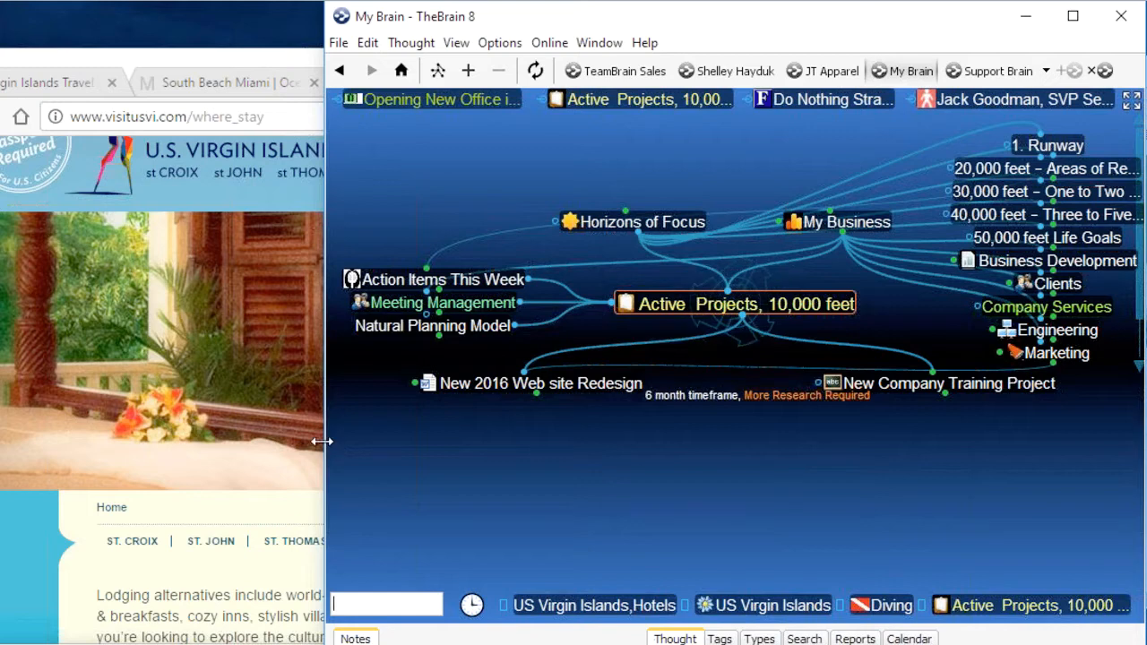
drag(325, 440, 216, 440)
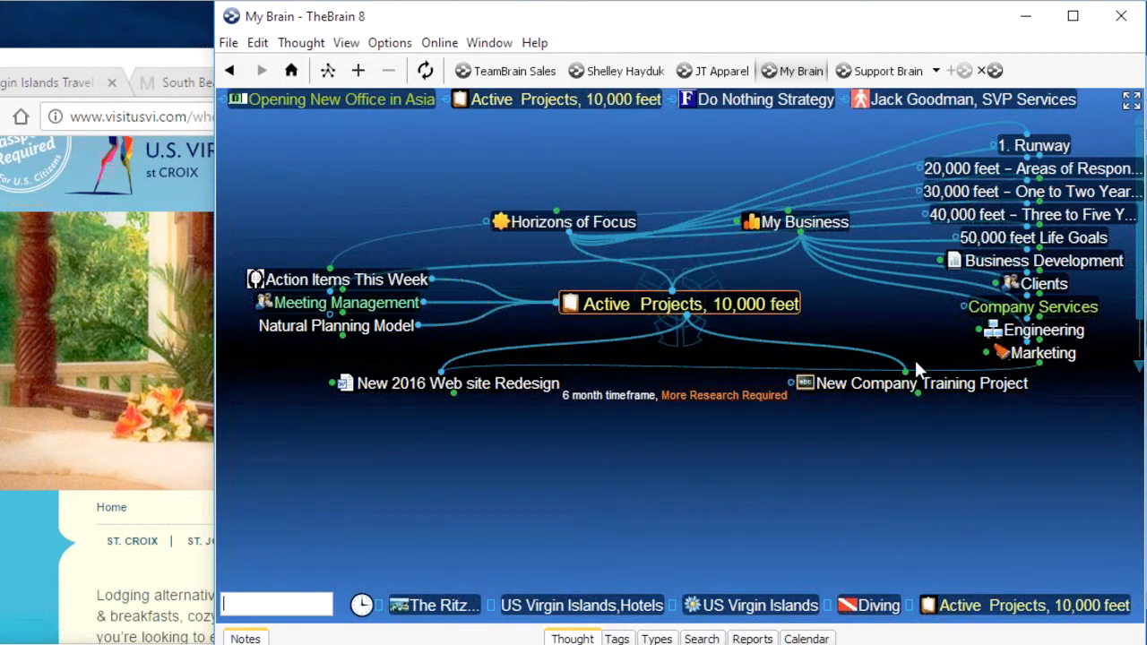
click(918, 385)
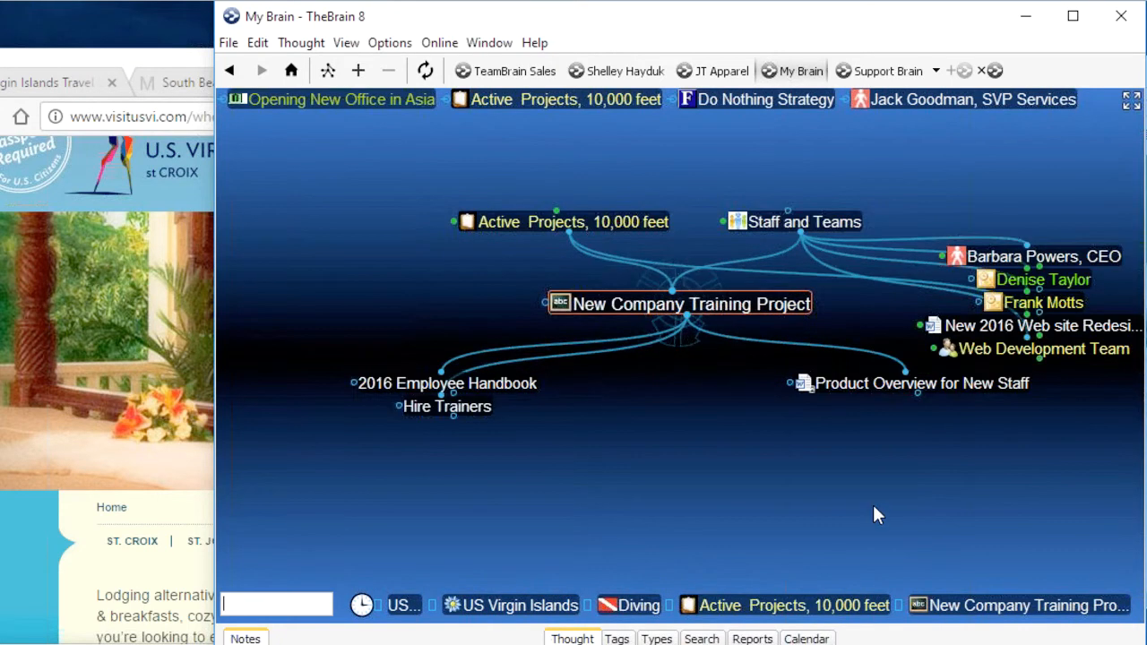
click(823, 228)
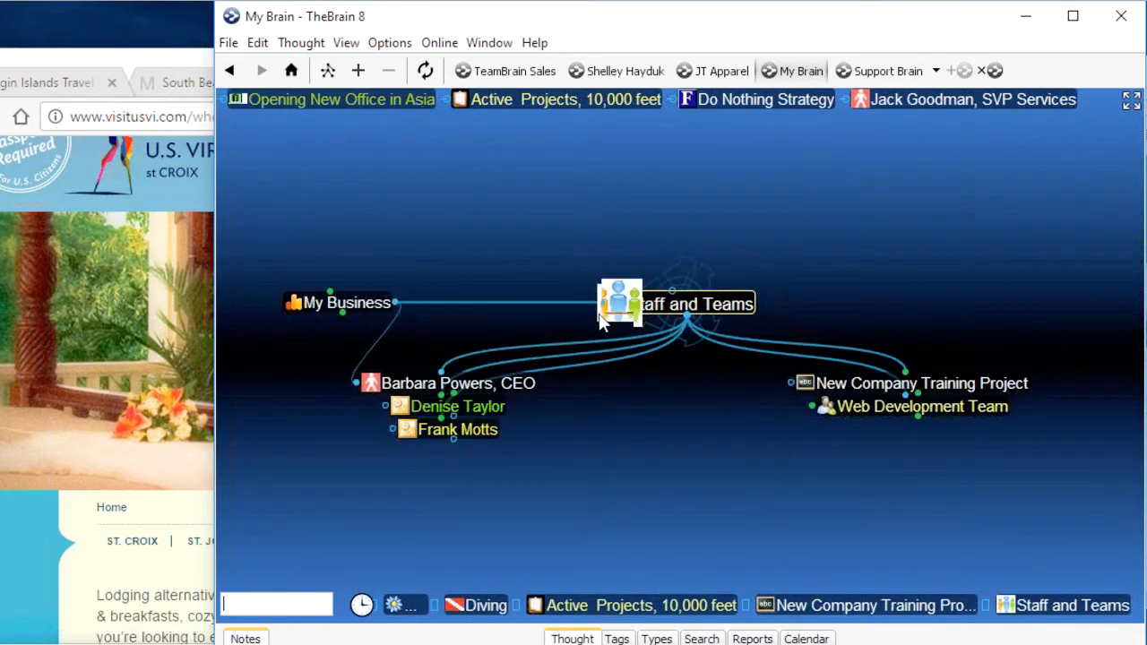
click(892, 383)
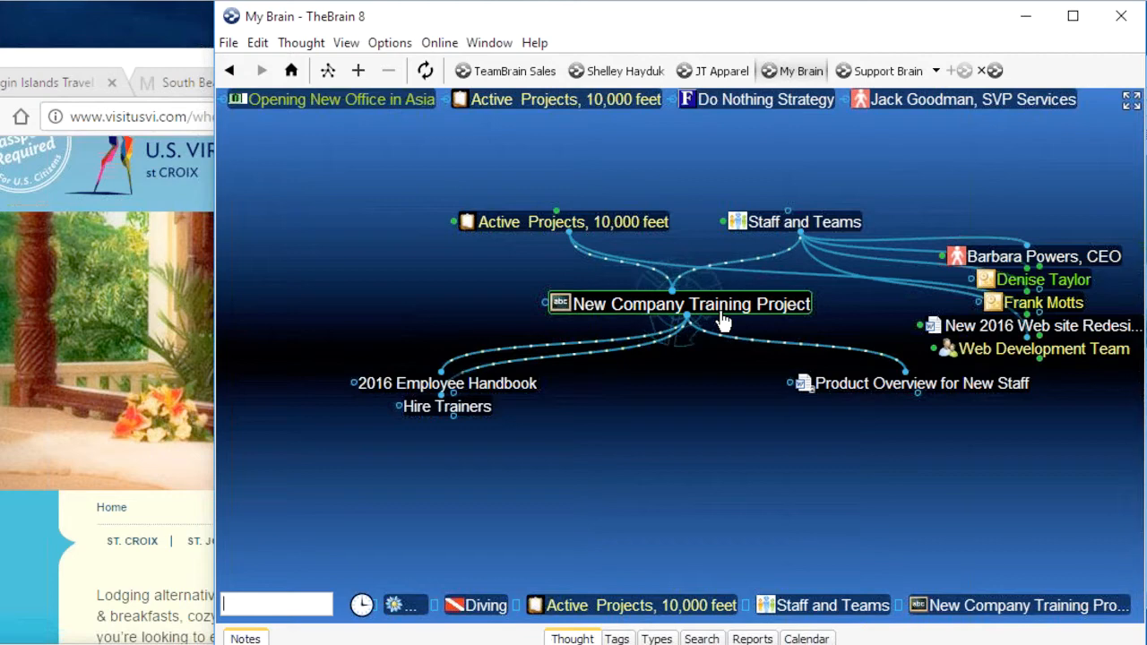
Search the thoughts for "rit", open the Ritz Carlton client thought, and recheck the matches without opening another one
text(ri)
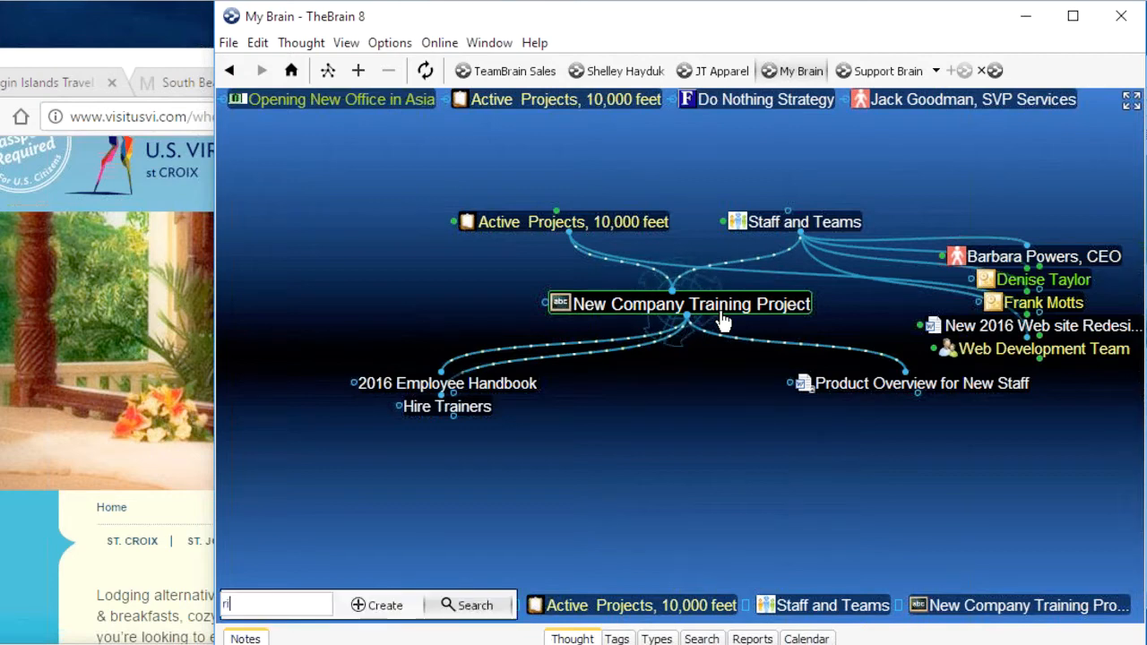
text(t)
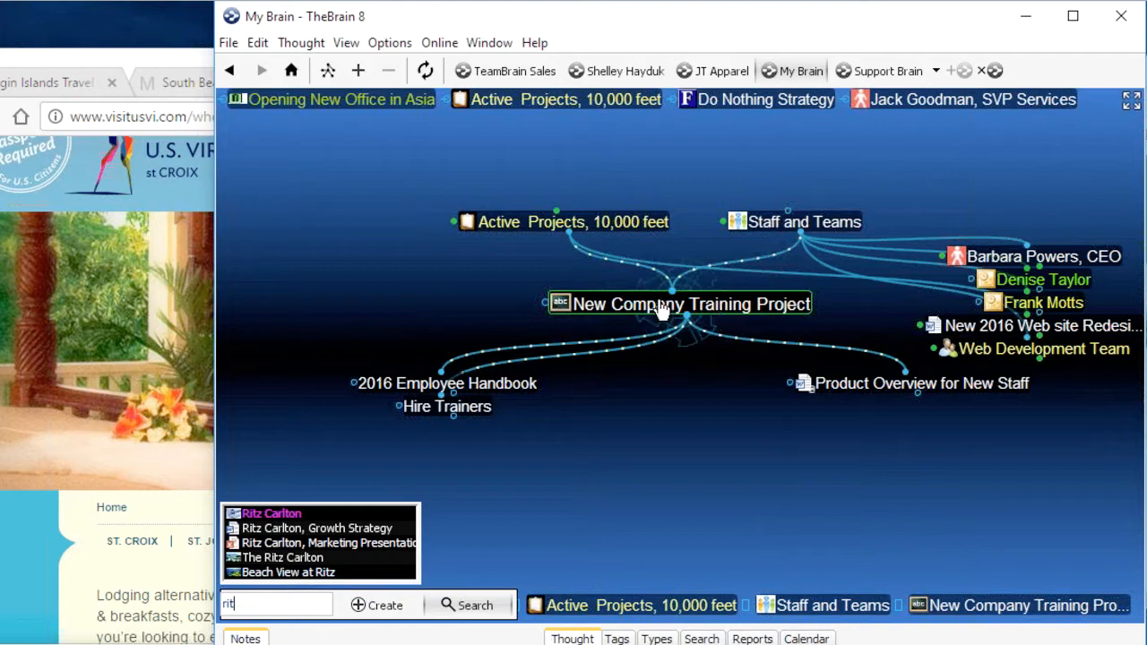
click(286, 516)
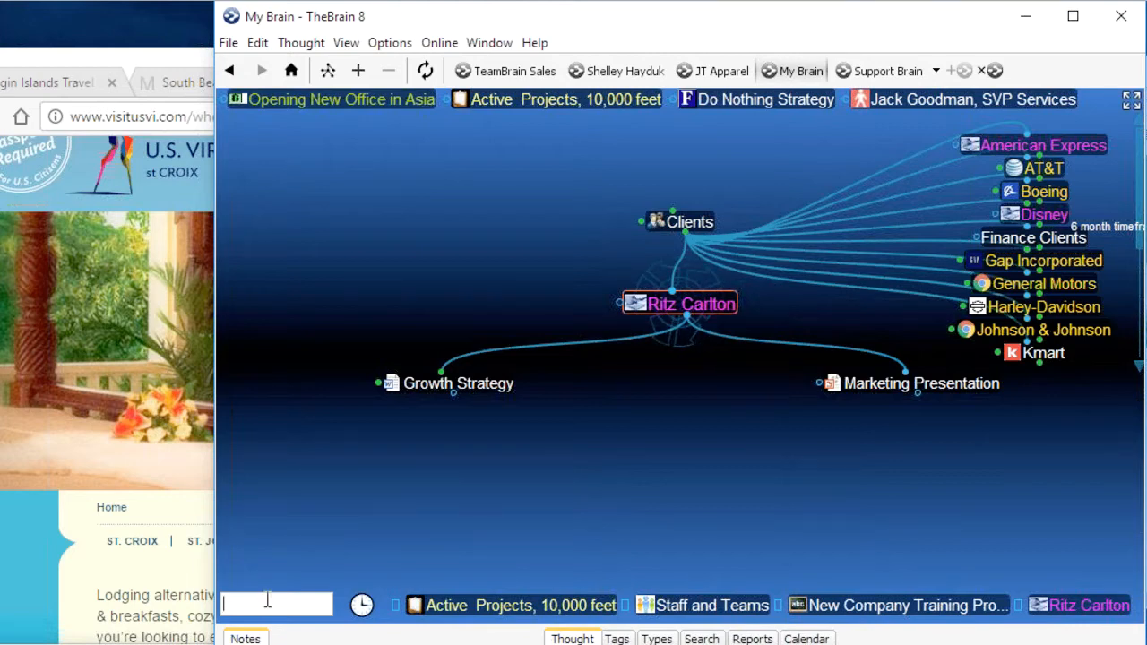
text(ritr)
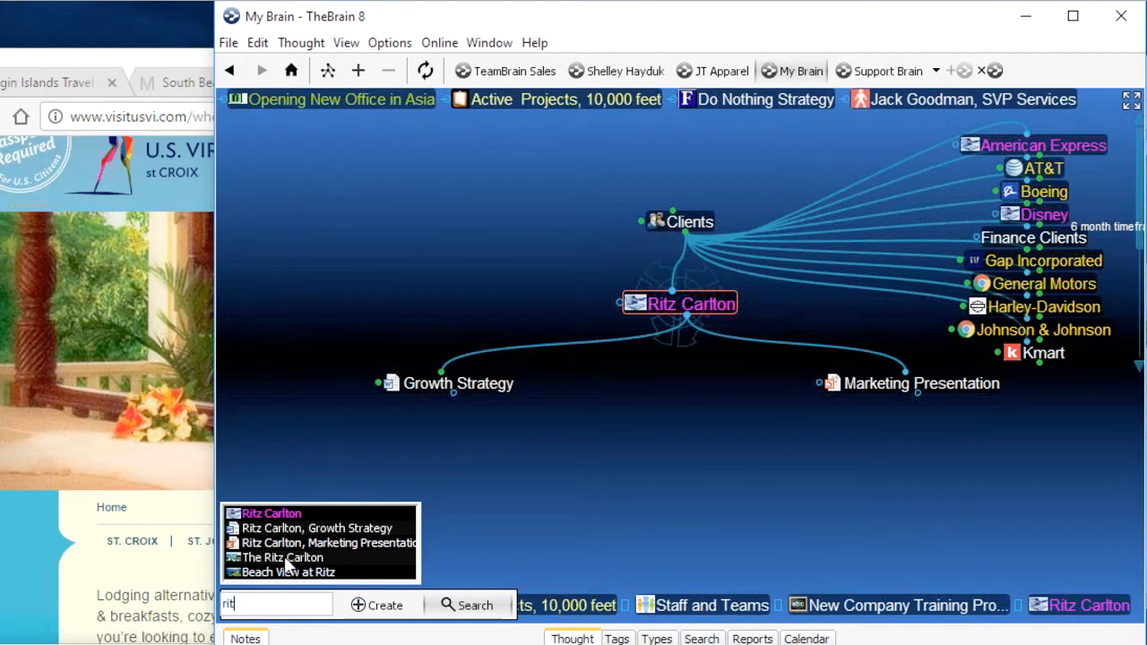
key(Escape)
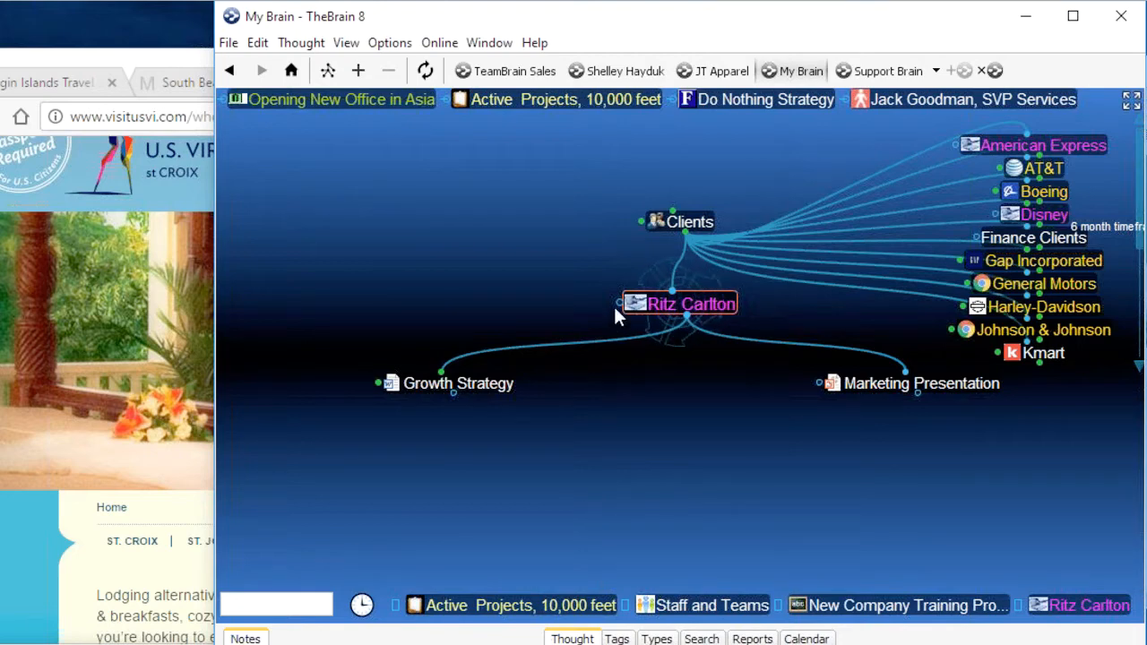
Link the existing Hotel & Travel thought to the Ritz Carlton client as a jump, and check the link from both thoughts
drag(619, 303, 482, 294)
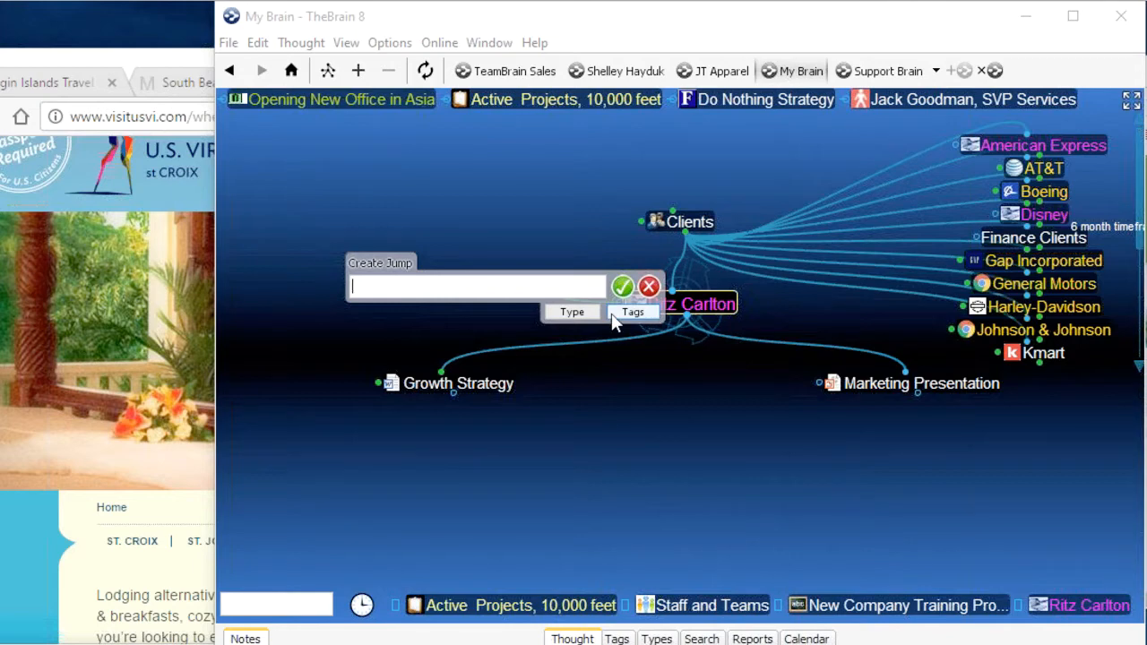
text(hot)
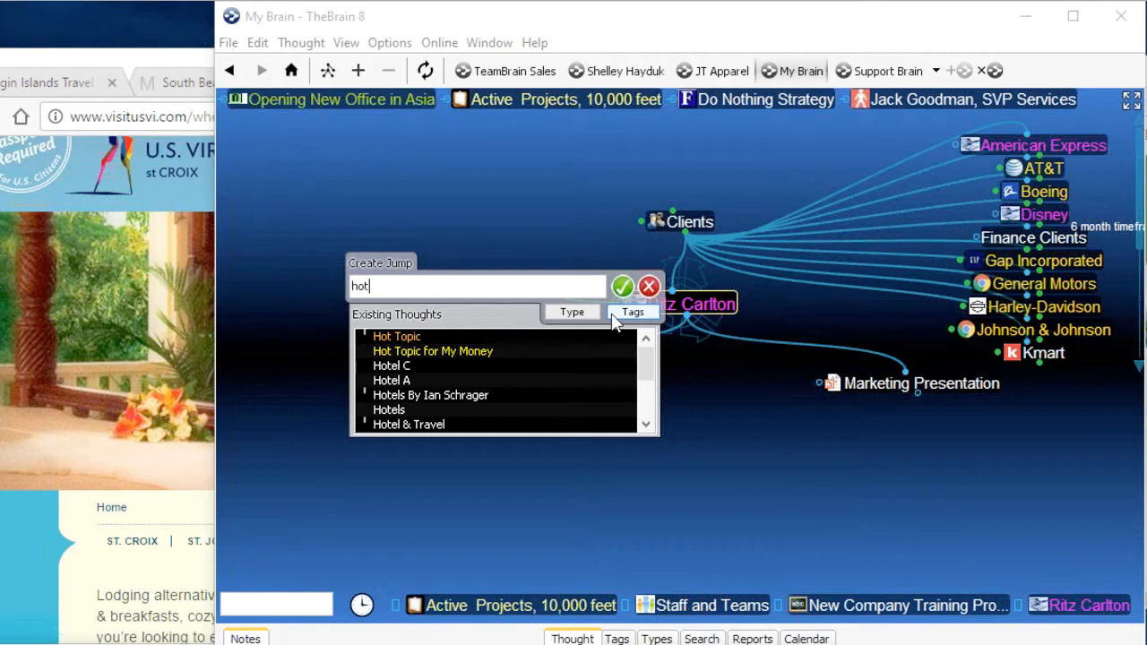
click(388, 413)
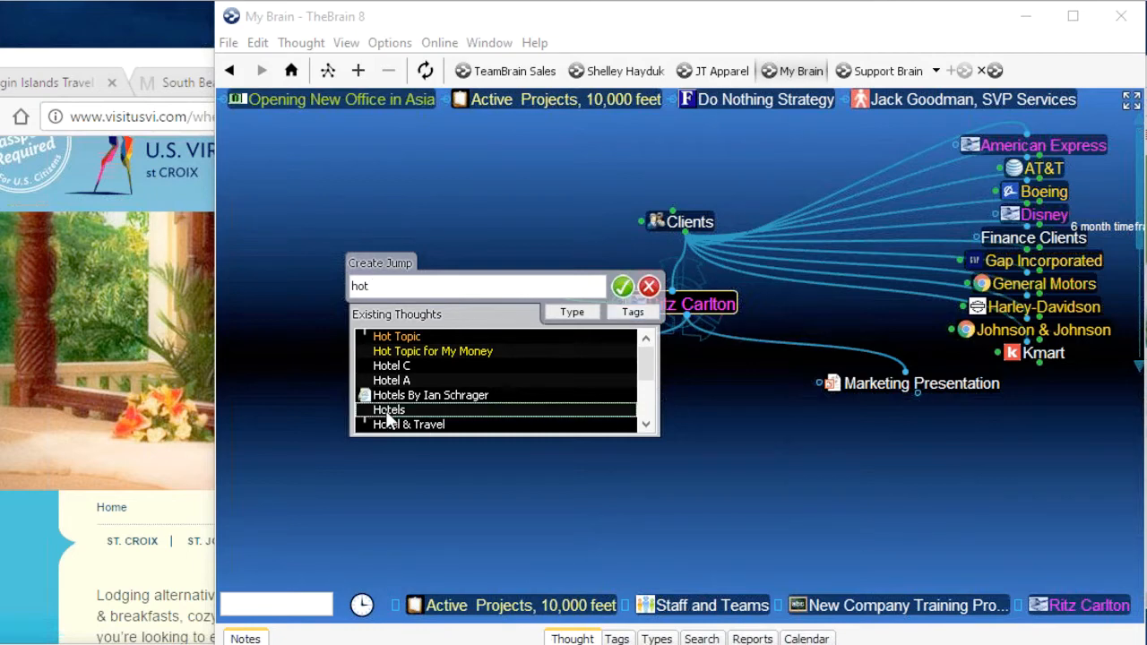
click(391, 425)
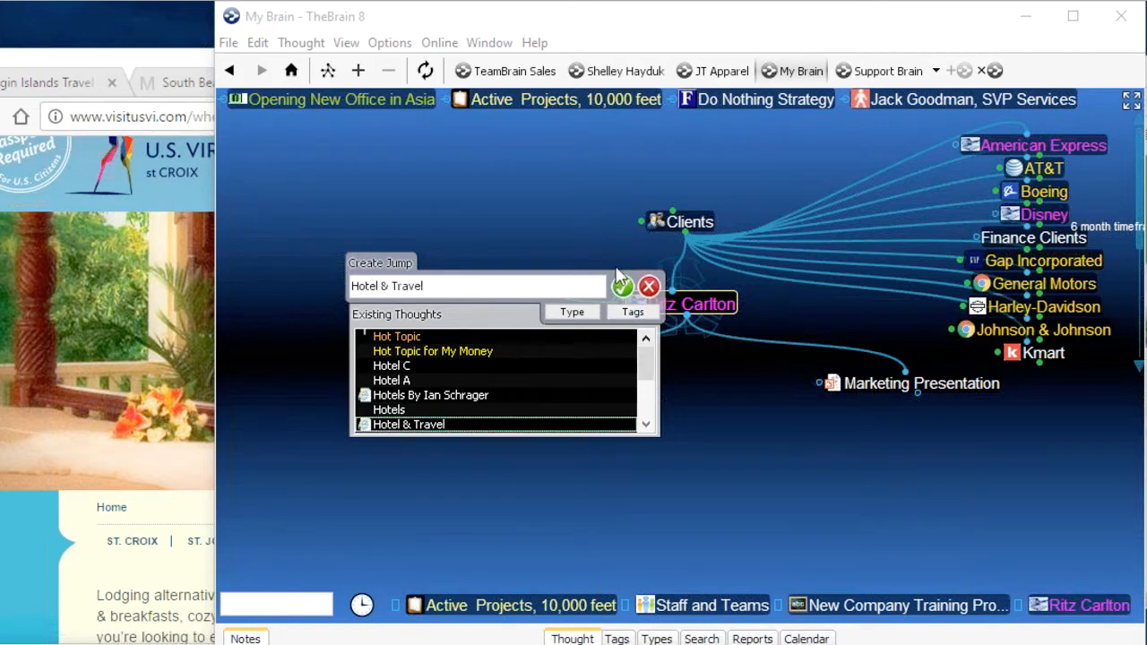
click(622, 286)
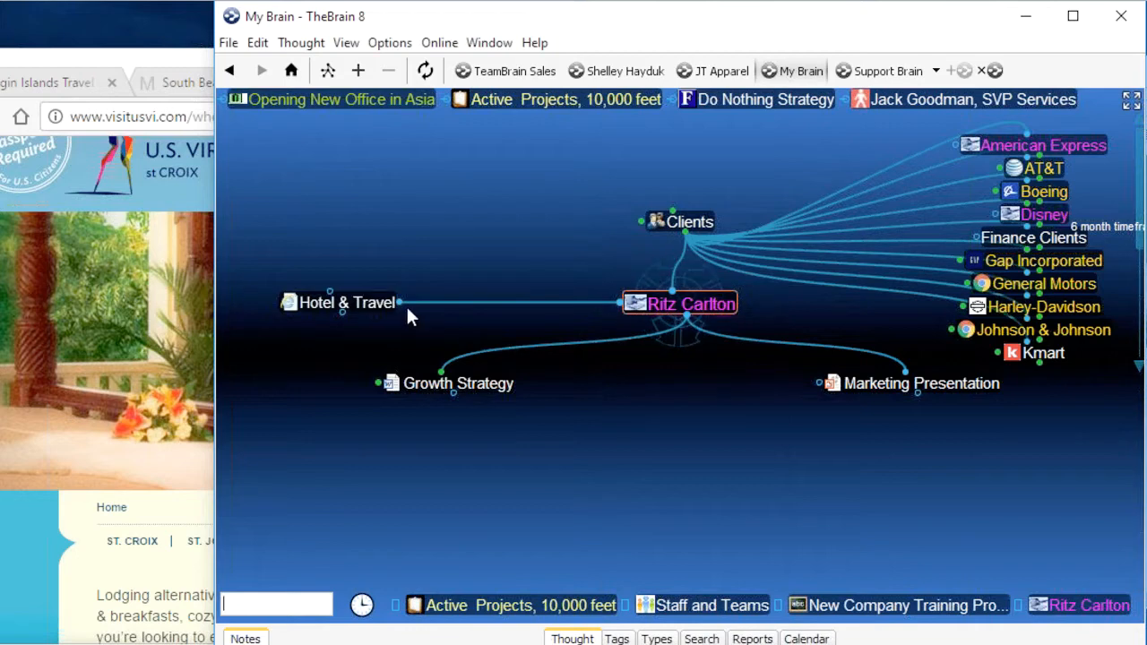
click(337, 310)
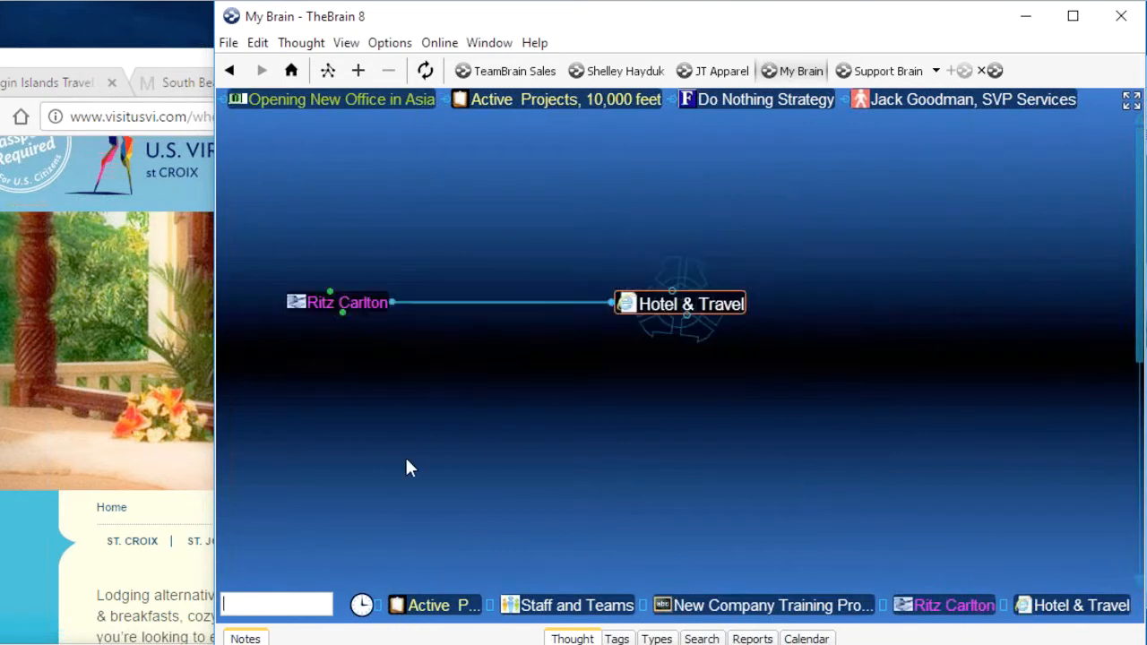
click(363, 307)
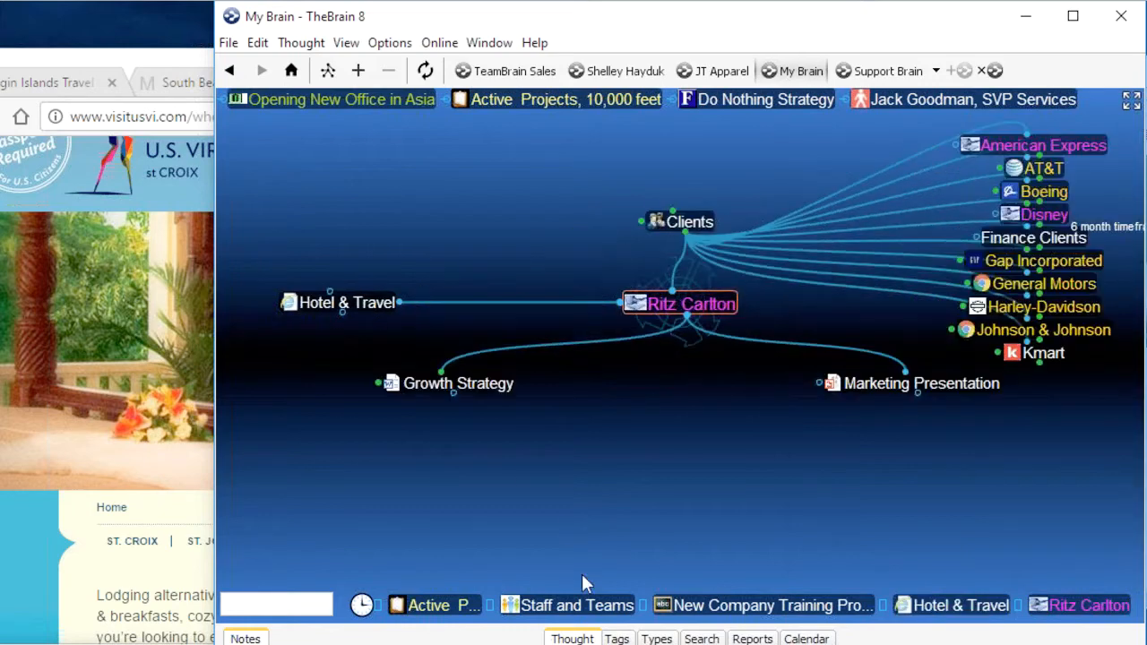
Find The Ritz Carlton hotel thought by searching "rit" and link it to the Ritz Carlton client thought as a jump
click(383, 609)
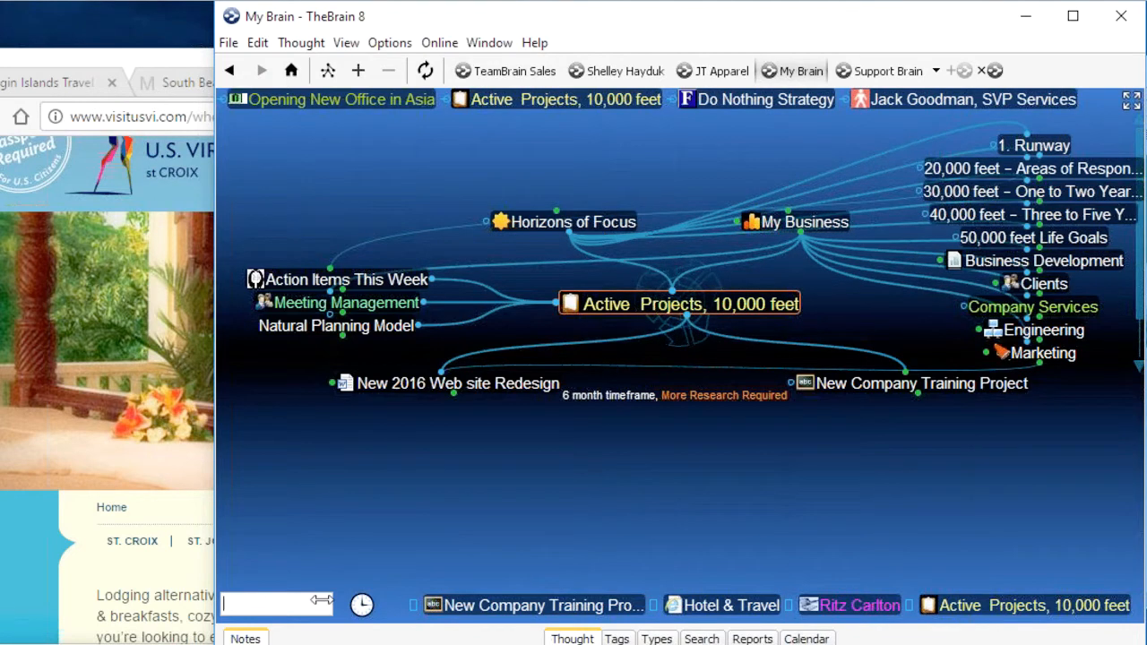
text(r)
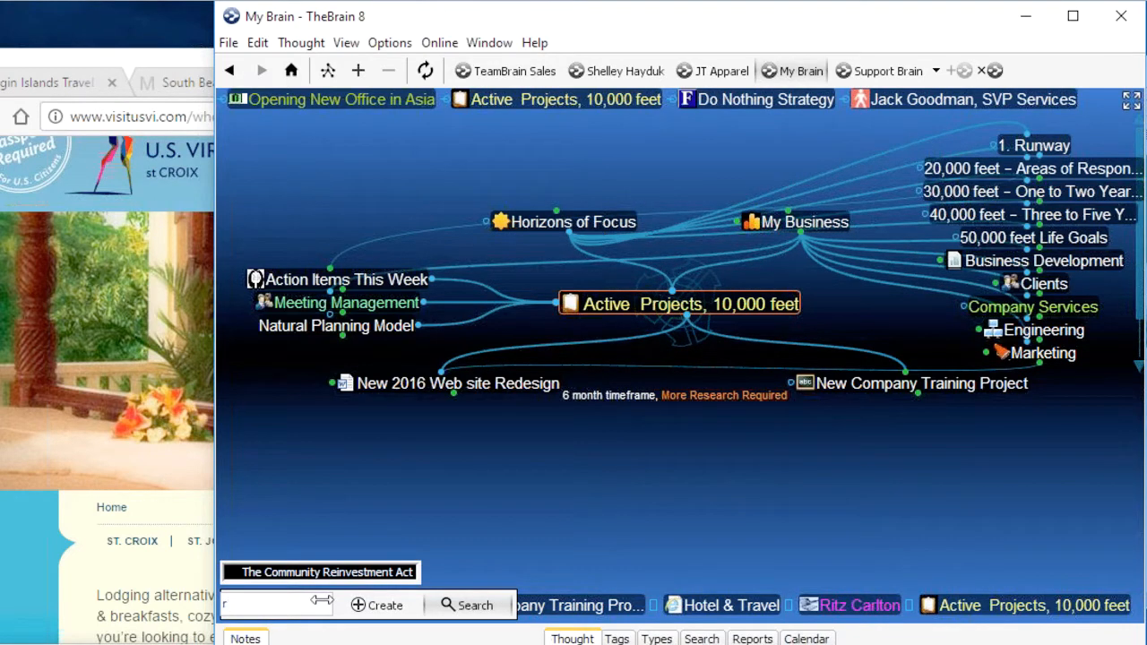
text(it)
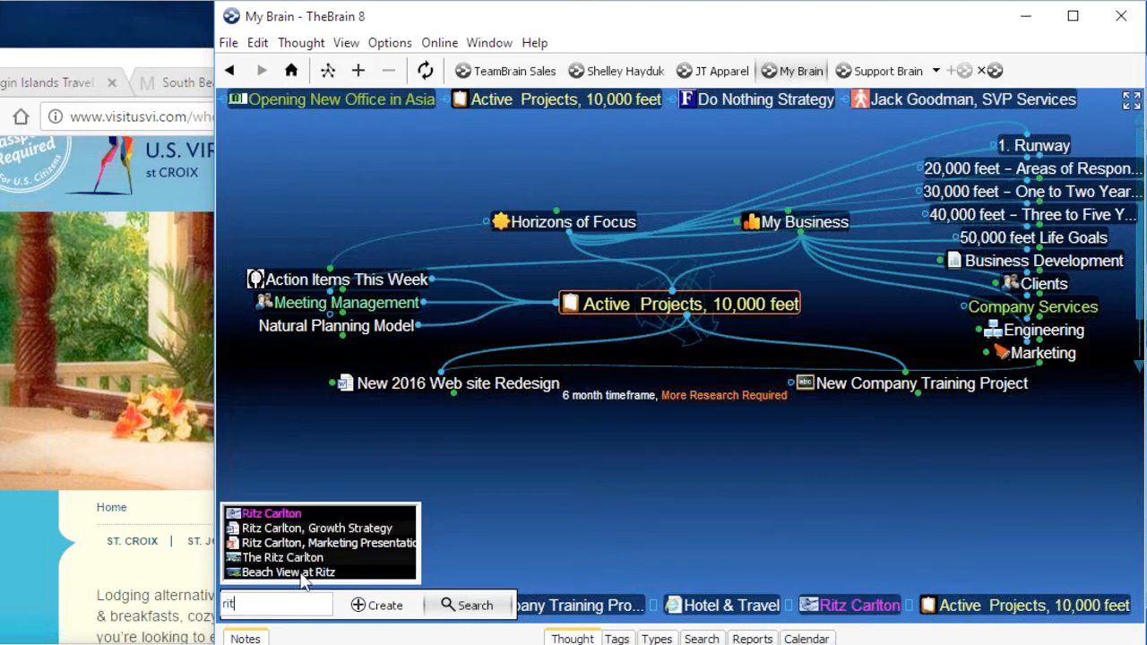
click(295, 574)
click(718, 220)
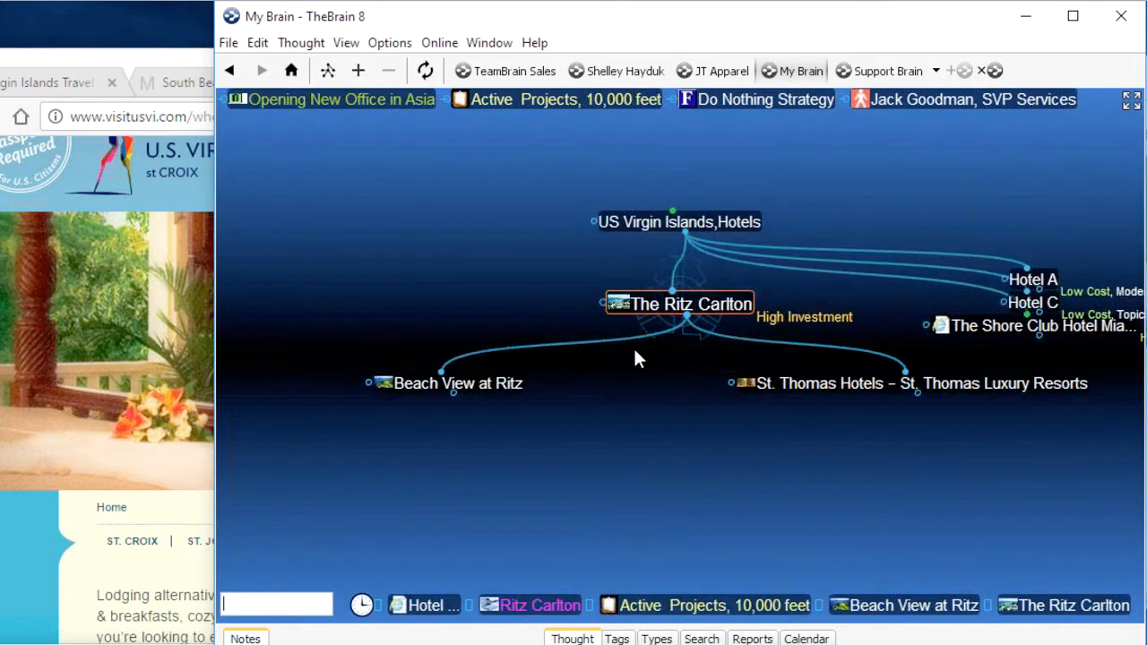
drag(600, 304, 536, 605)
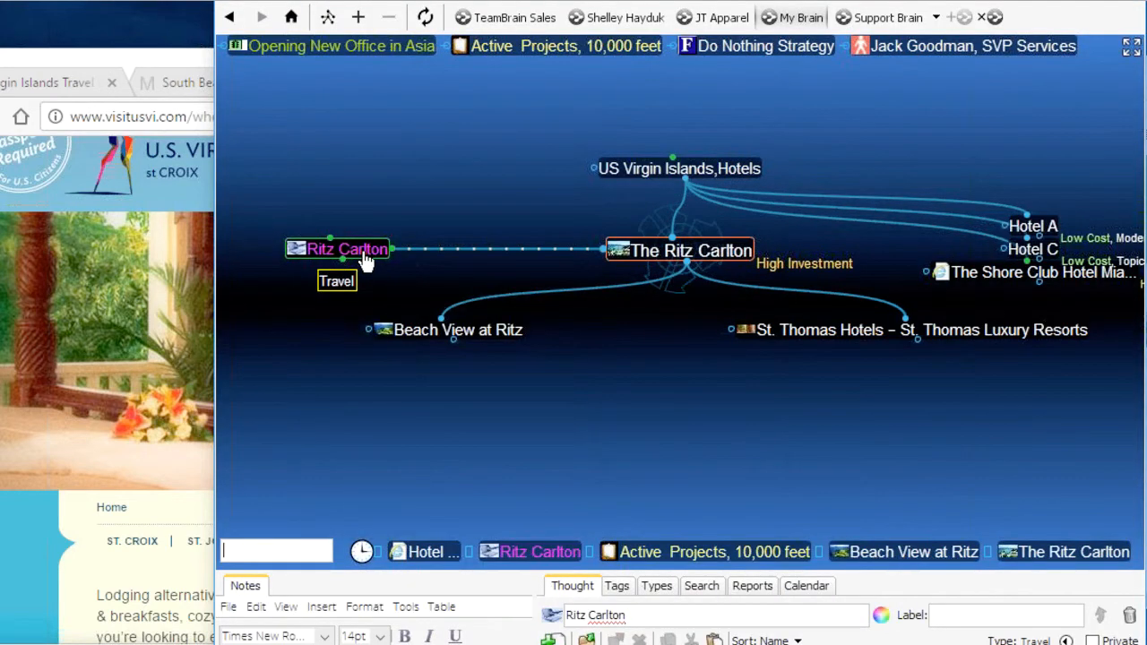
Open the linked Ritz Carlton client thought and rename it "Ritz Client"
click(365, 255)
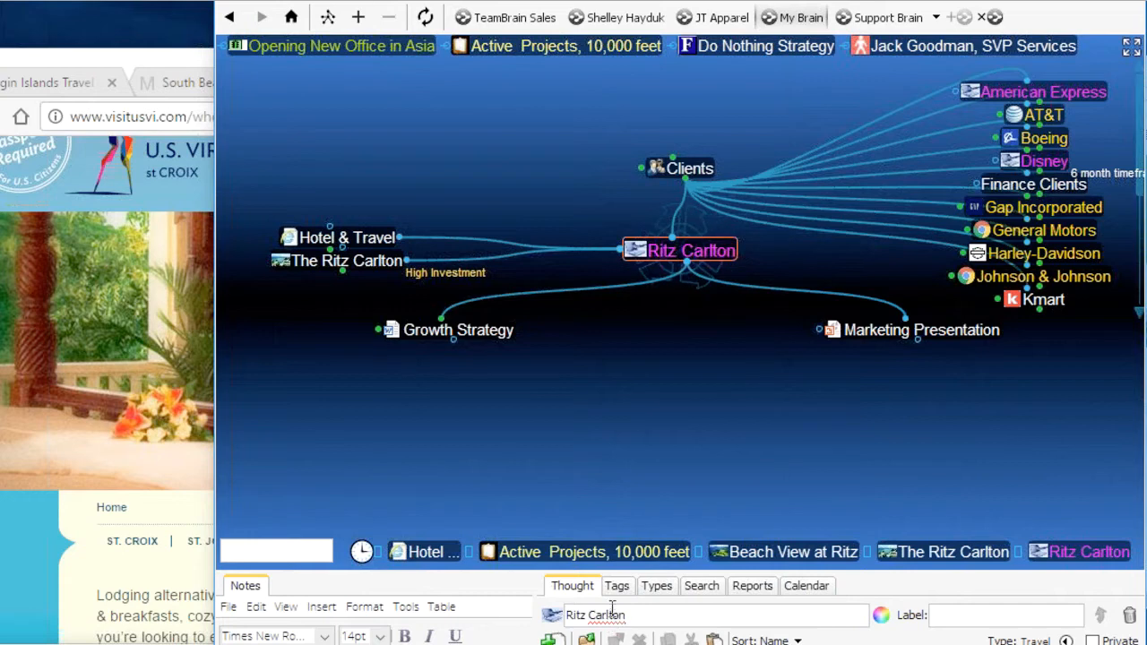
right_click(612, 612)
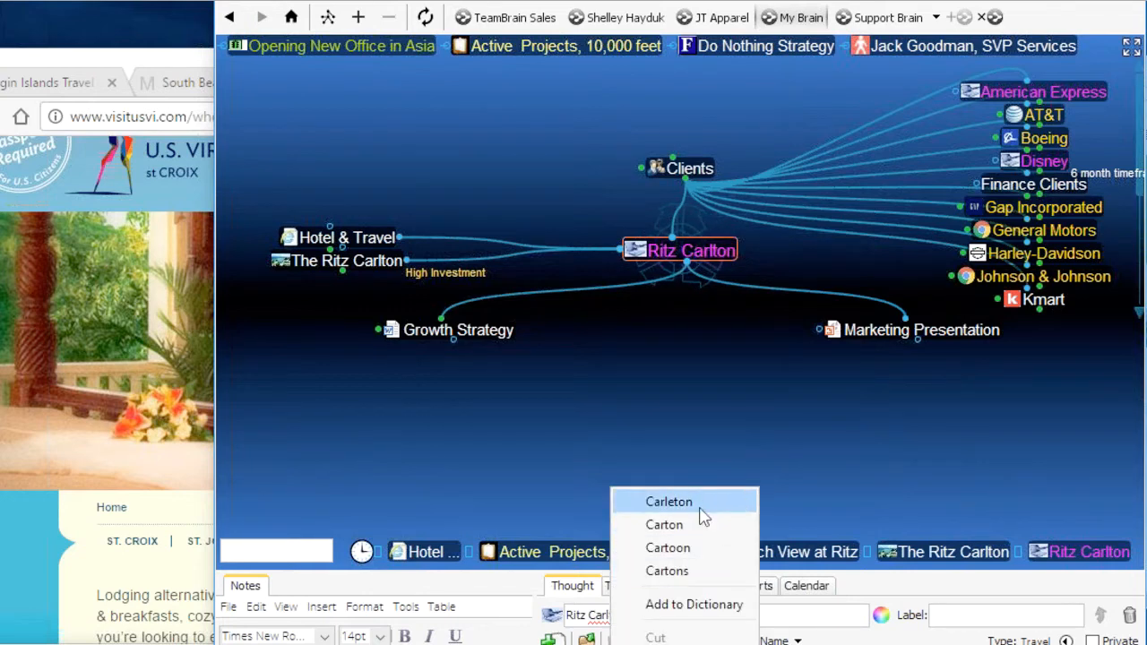
click(697, 503)
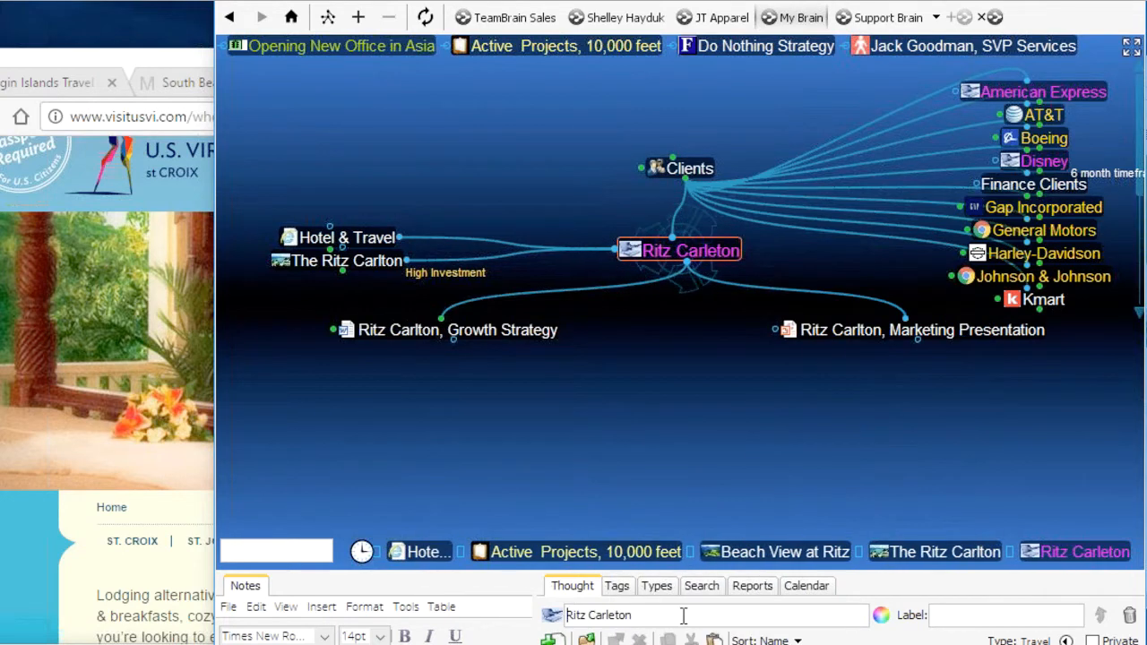
key(BackSpace)
key(BackSpace)
key(BackSpace)
key(BackSpace)
key(BackSpace)
key(BackSpace)
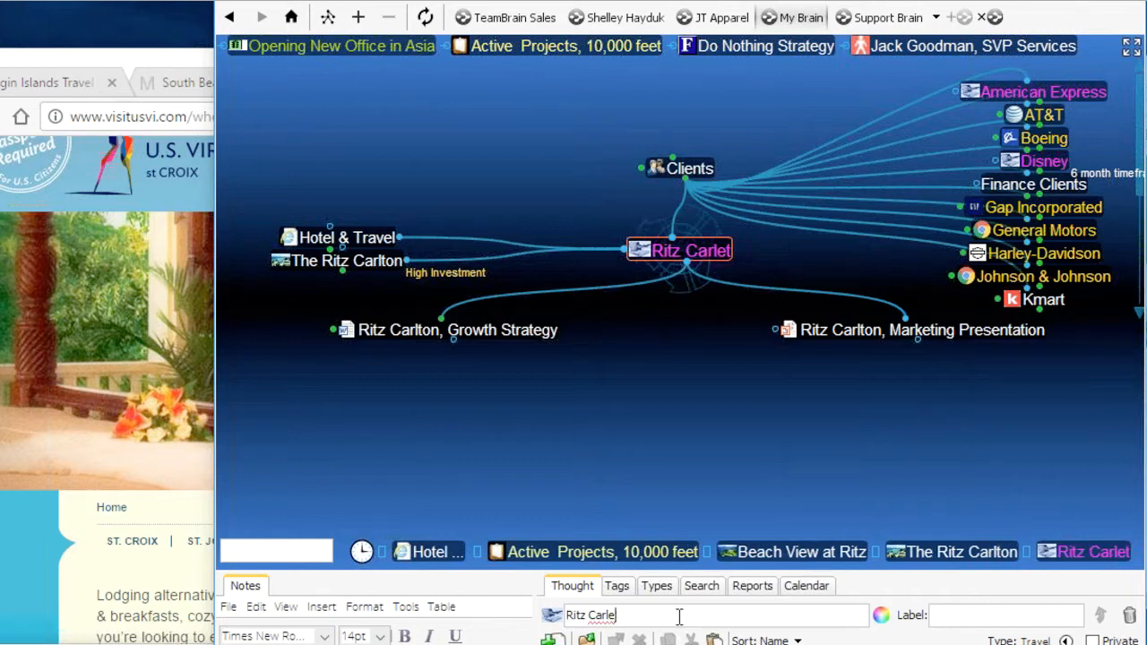
key(BackSpace)
text(lient)
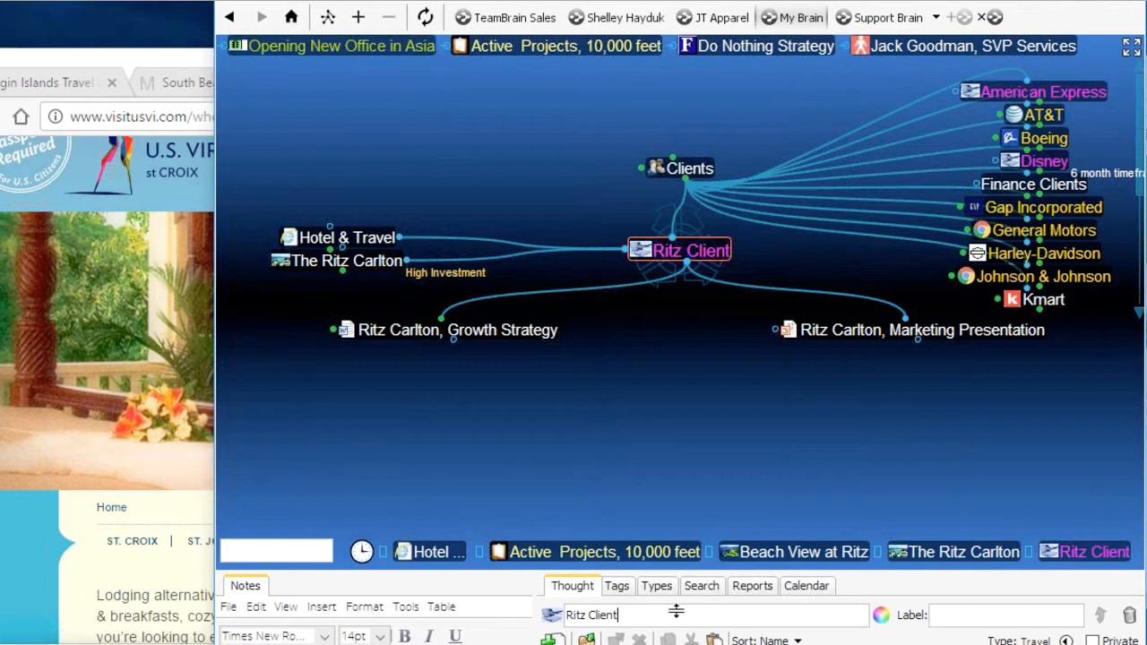
Browse from Ritz Client to Hotel & Travel and back, and go through The Ritz Carlton to US Virgin Islands,Hotels
click(392, 240)
click(387, 254)
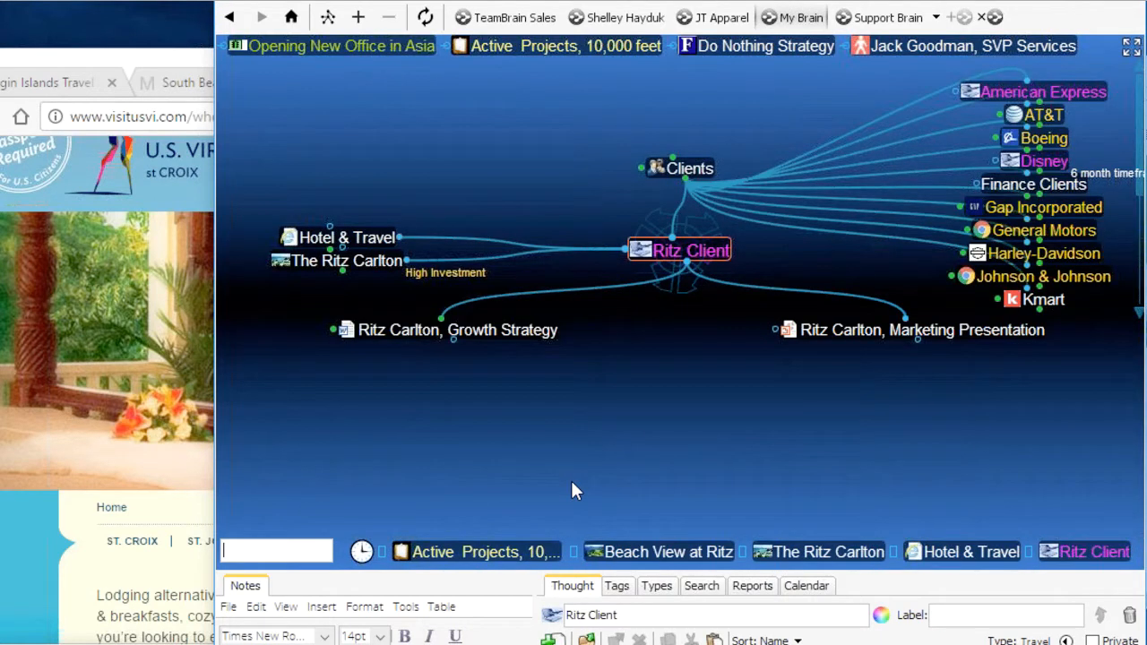
click(379, 263)
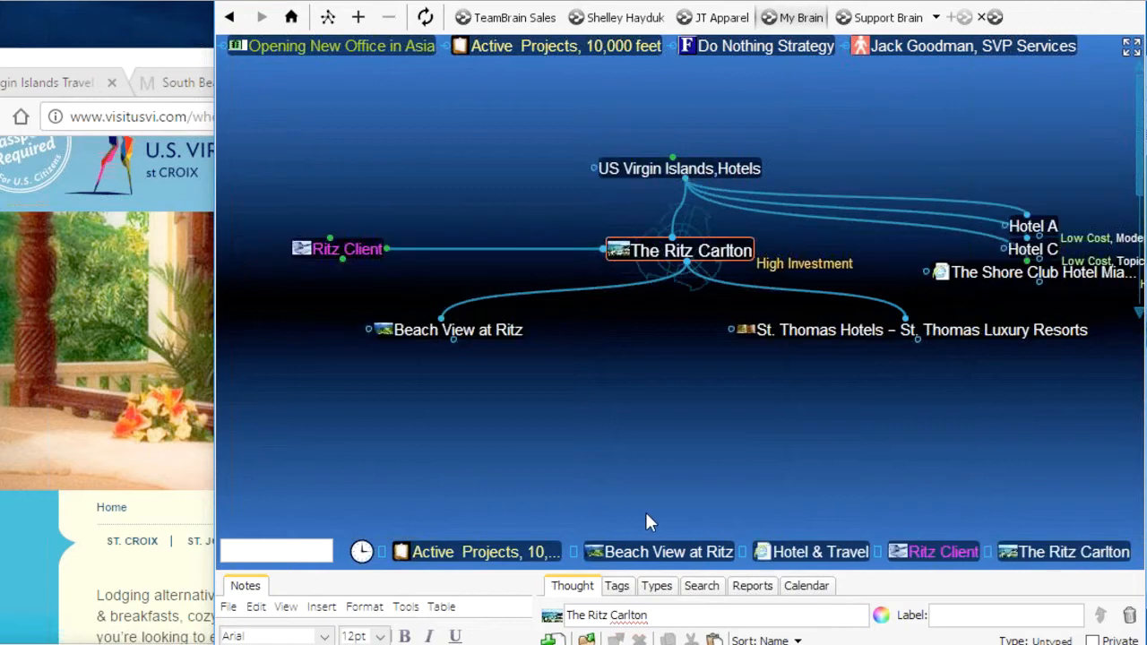
click(737, 176)
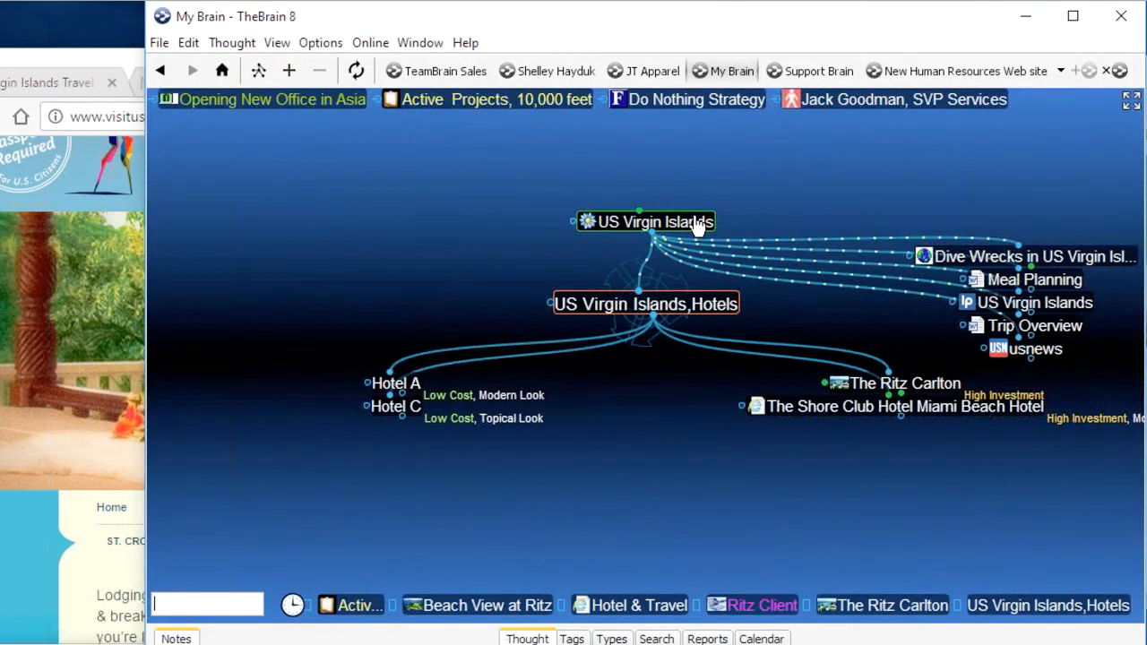
Go up from the hotels thought to its parent, US Virgin Islands
click(695, 224)
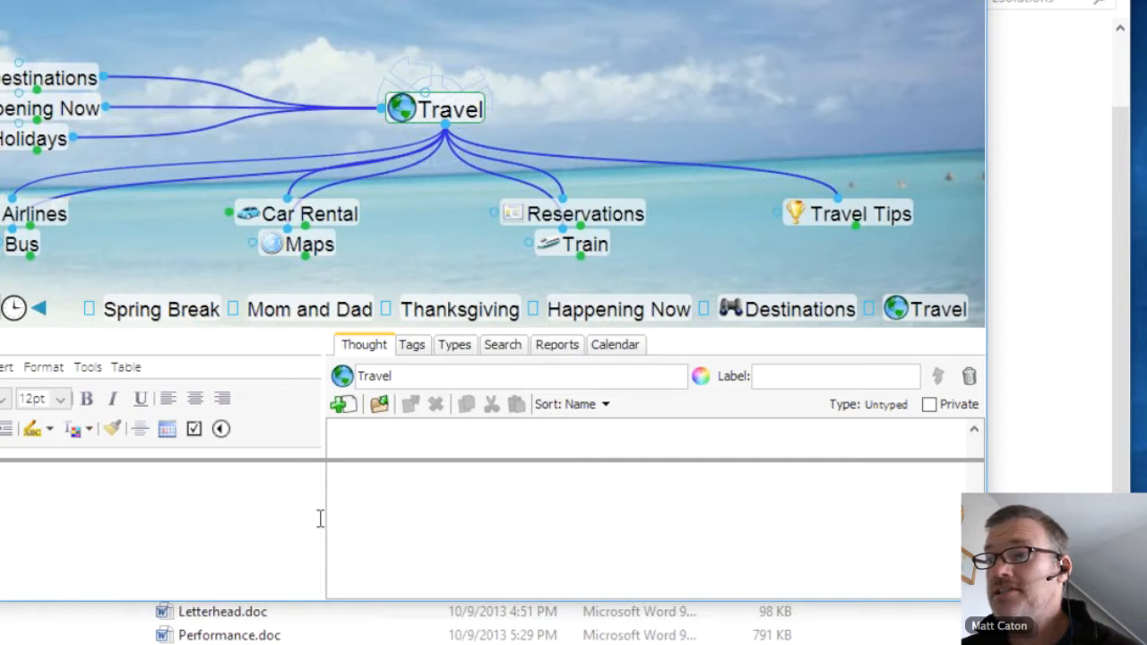
Shrink the lower panels and widen the window to give the Travel thought map more room
drag(319, 330, 320, 518)
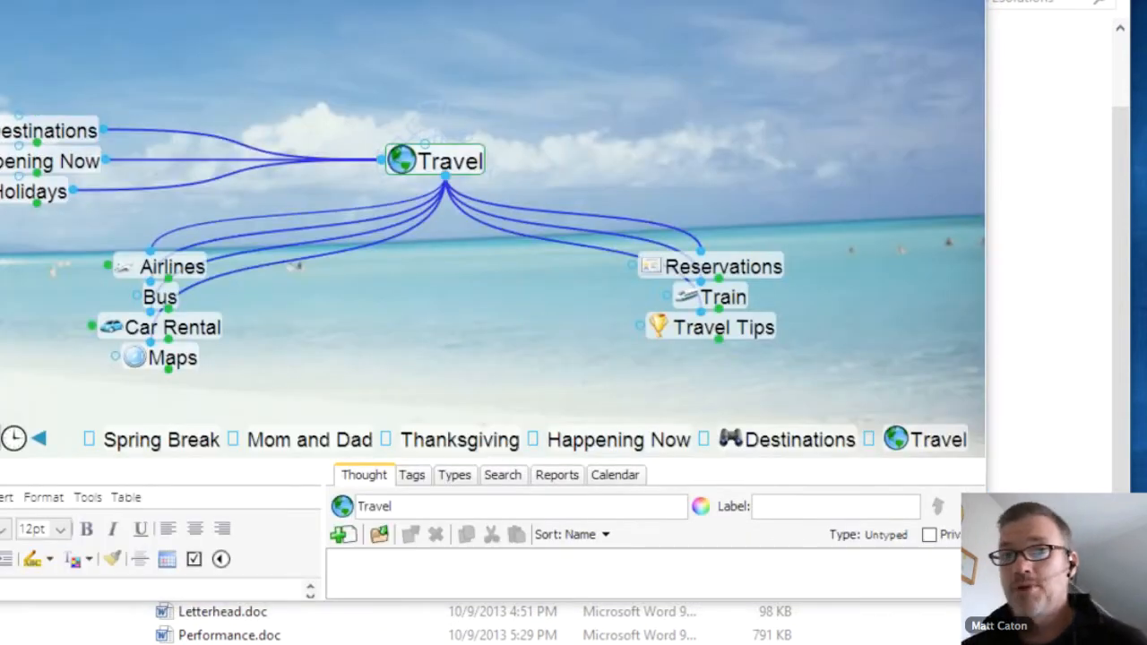
drag(986, 149, 1107, 149)
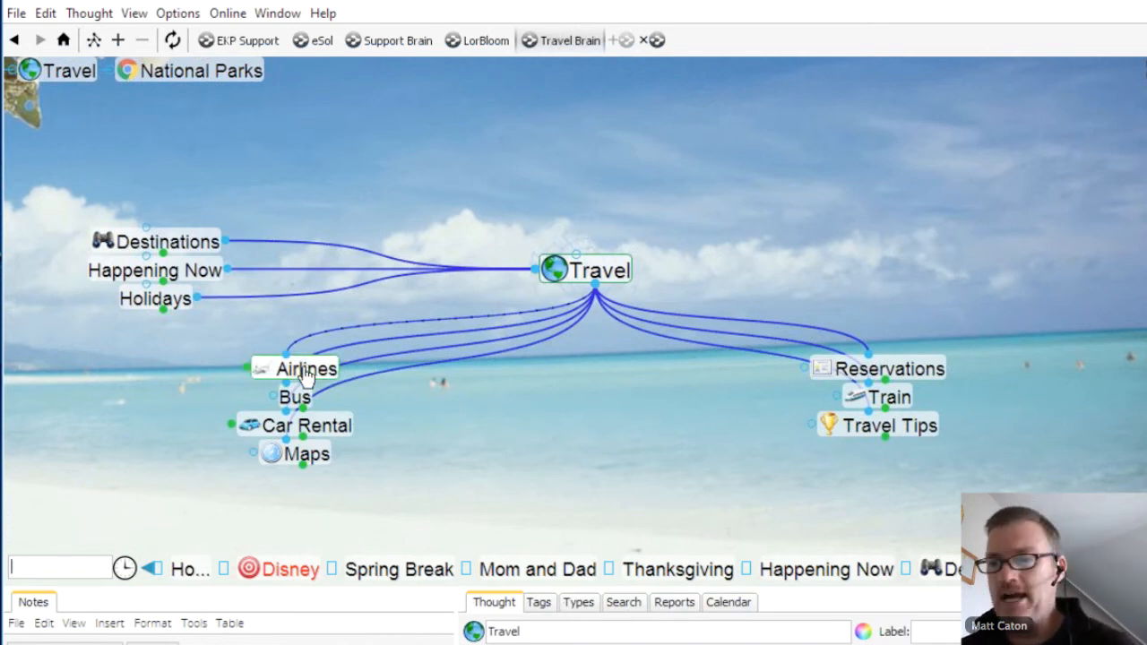
Go to the Airlines thought, open the American Airlines website from it, and return to the Travel Brain
click(307, 372)
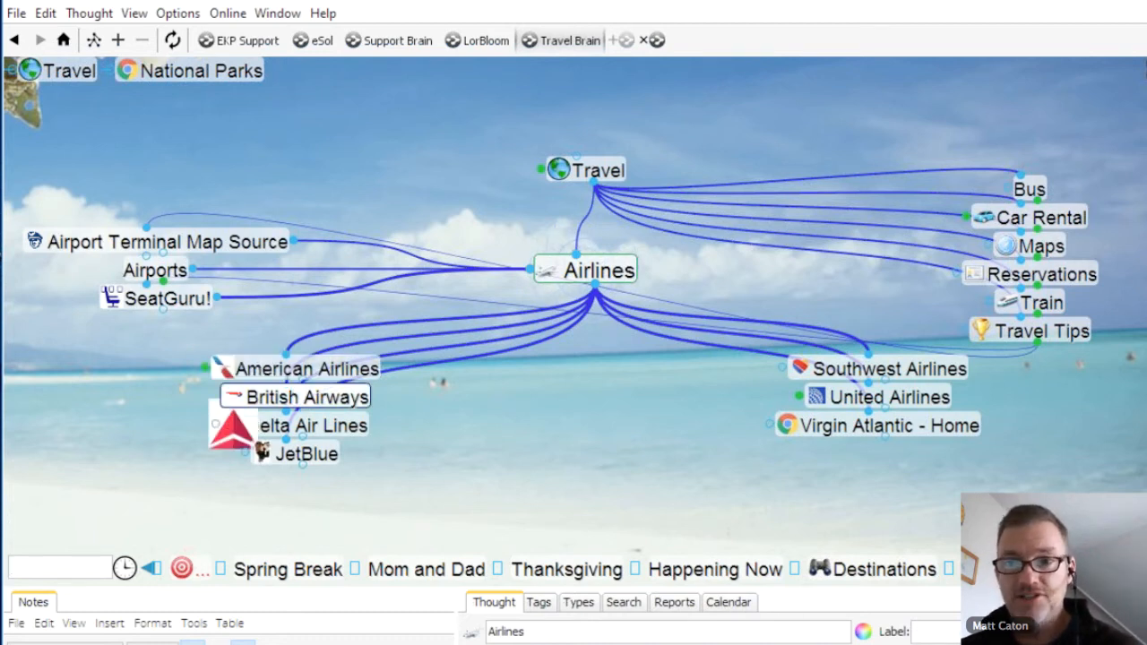
click(295, 369)
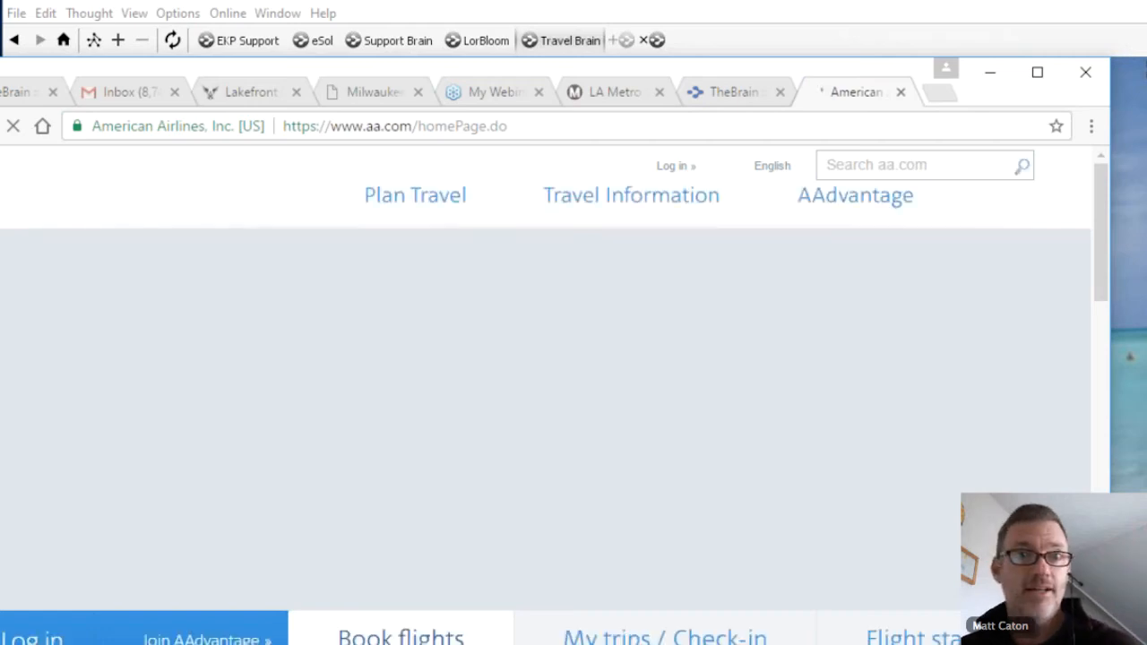
click(623, 5)
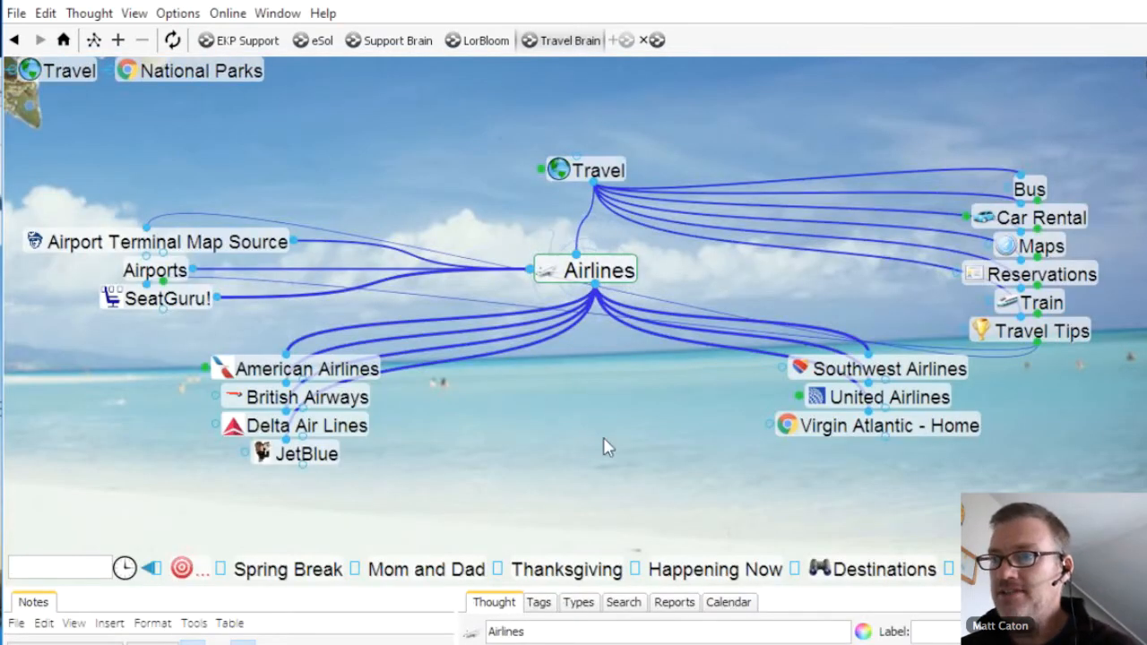
Browse Car Rental, Reservations and Travel Tips, then view the SeatGuru! website and return to the Travel Brain
click(1064, 204)
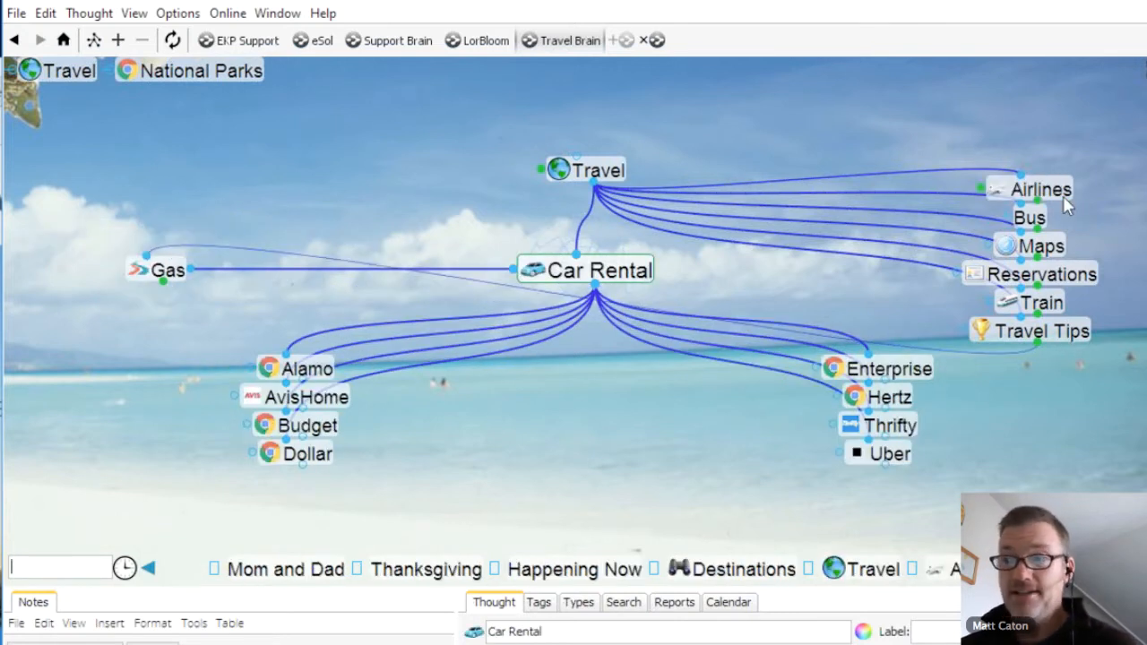
click(1067, 280)
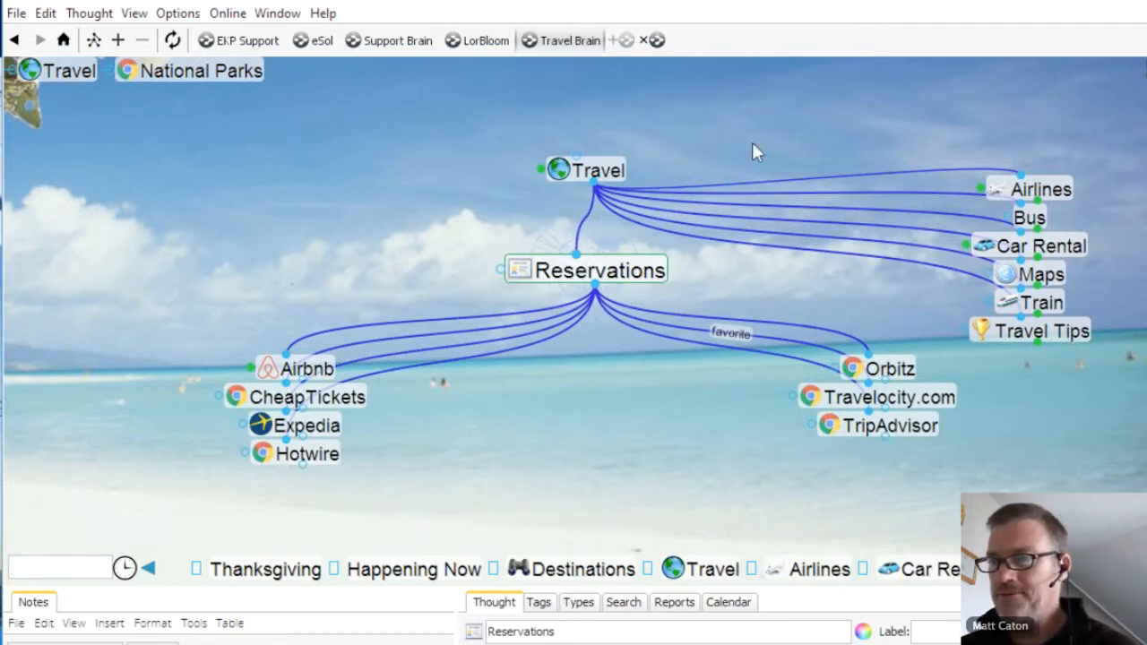
click(1010, 336)
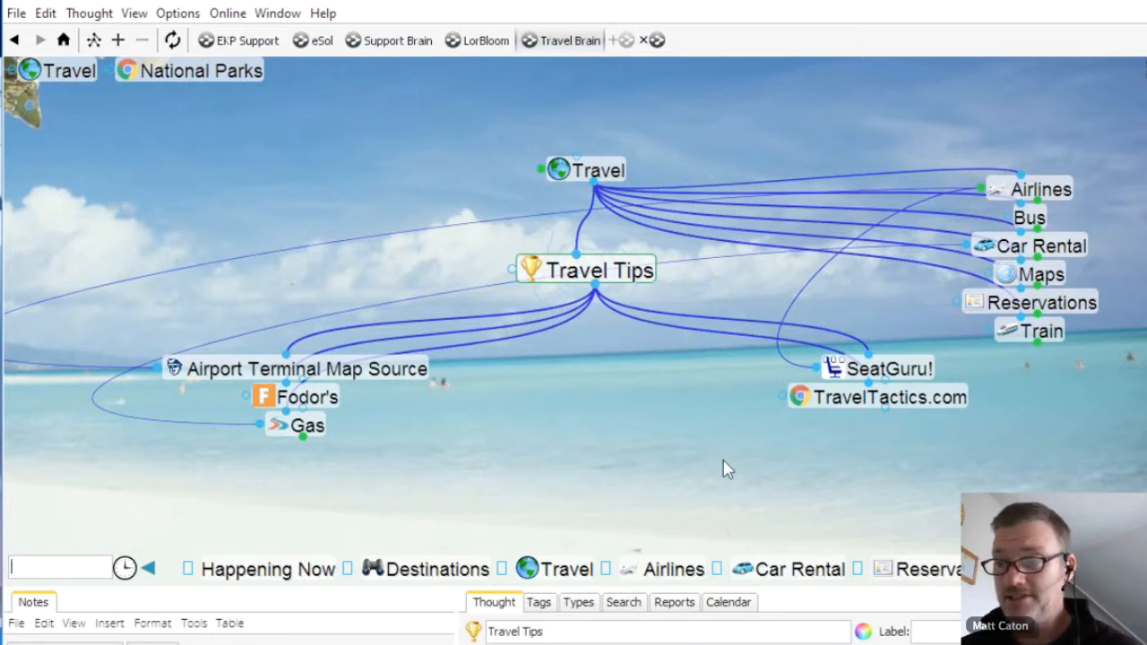
click(896, 369)
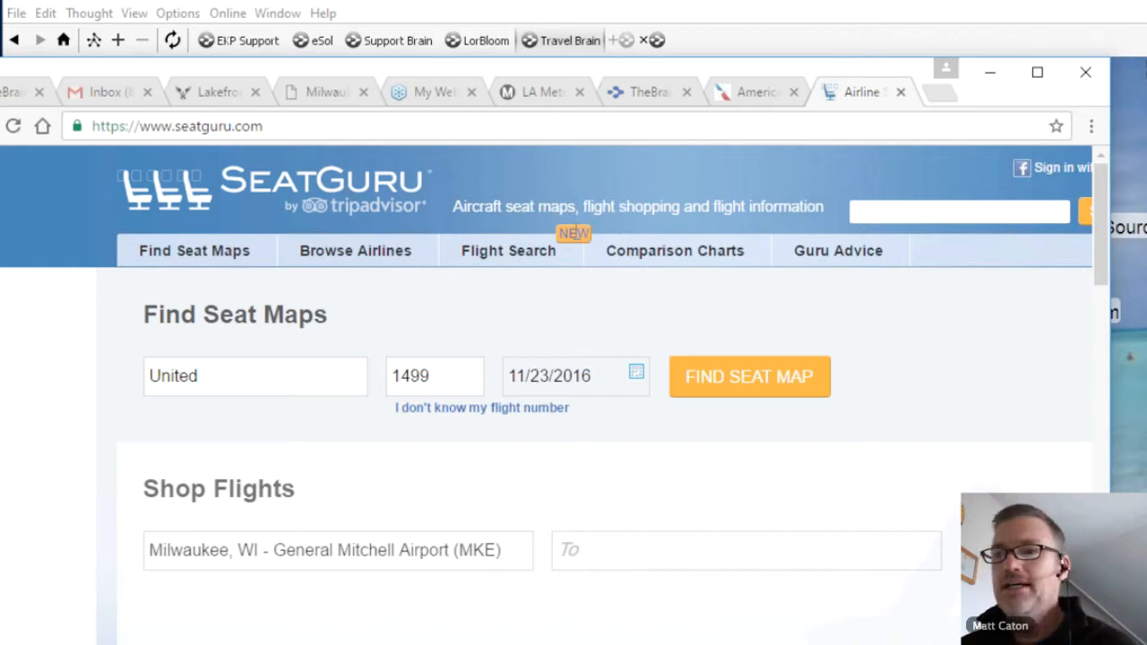
click(704, 4)
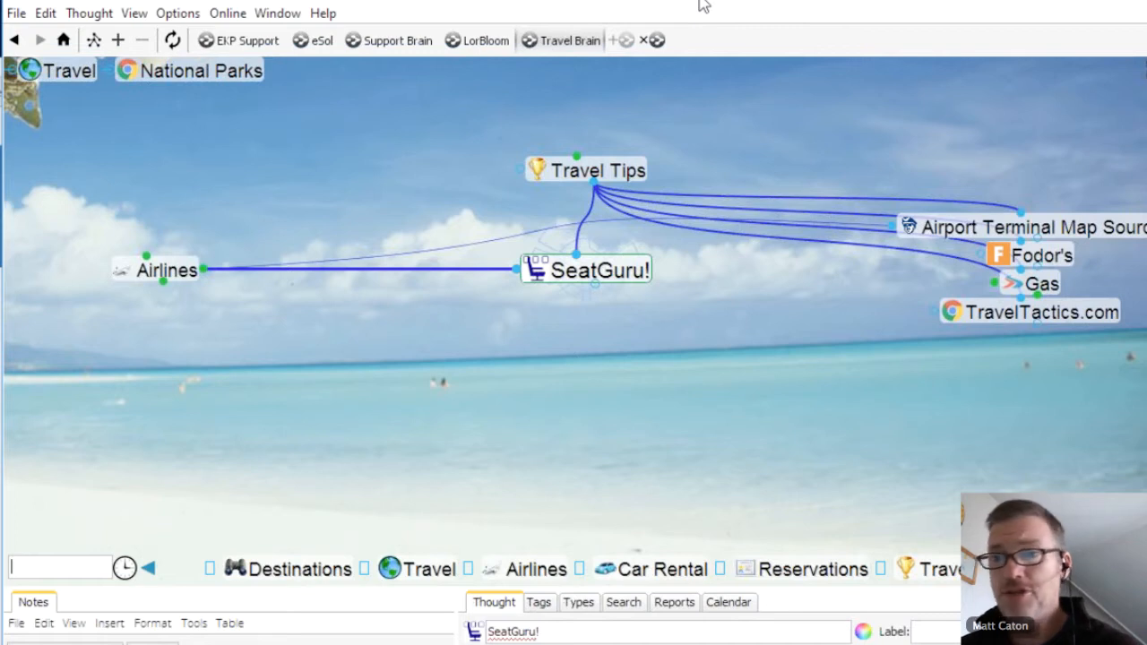
Return through Travel Tips to Travel and browse Happening Now, Thanksgiving and Holidays, ending at Travel
click(606, 176)
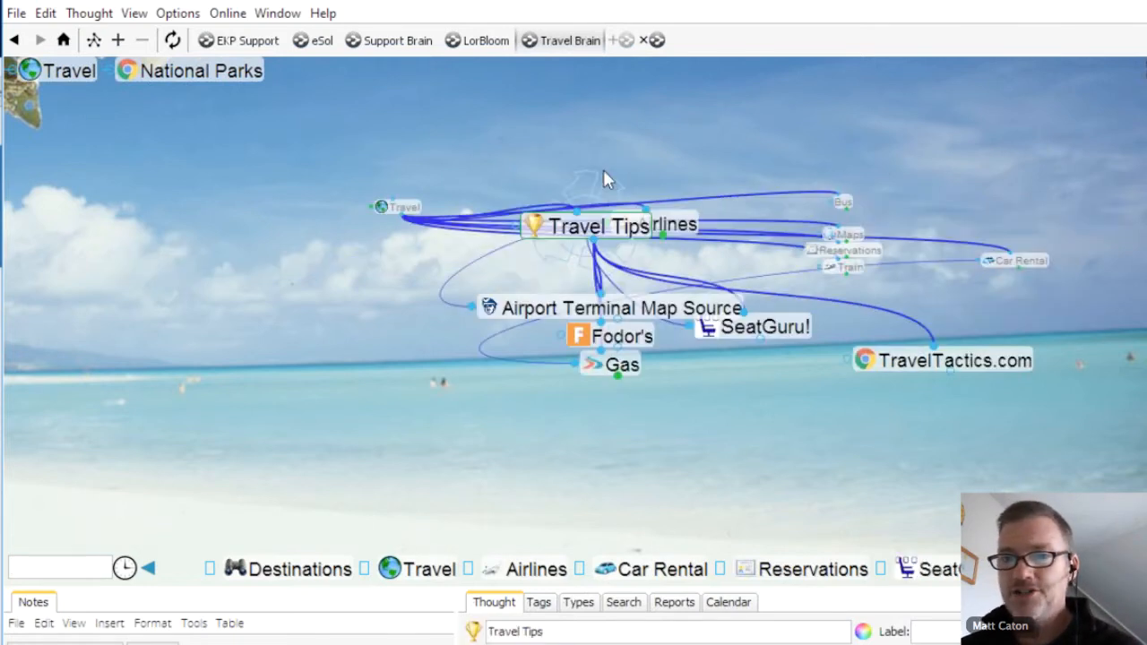
key(alt+Left)
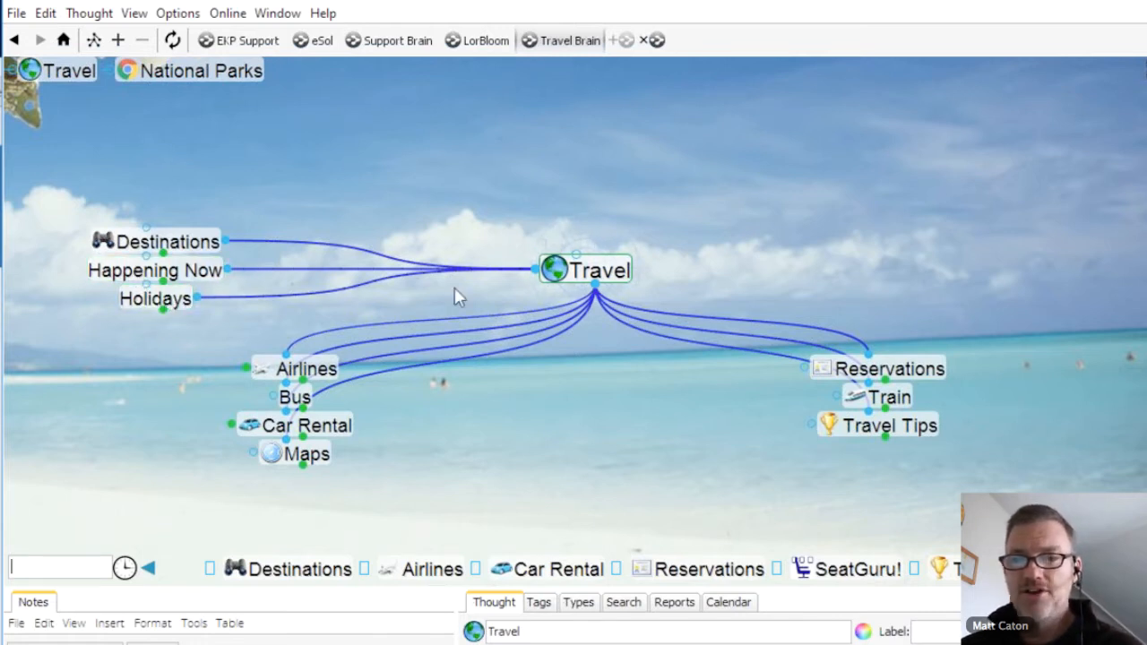
click(200, 279)
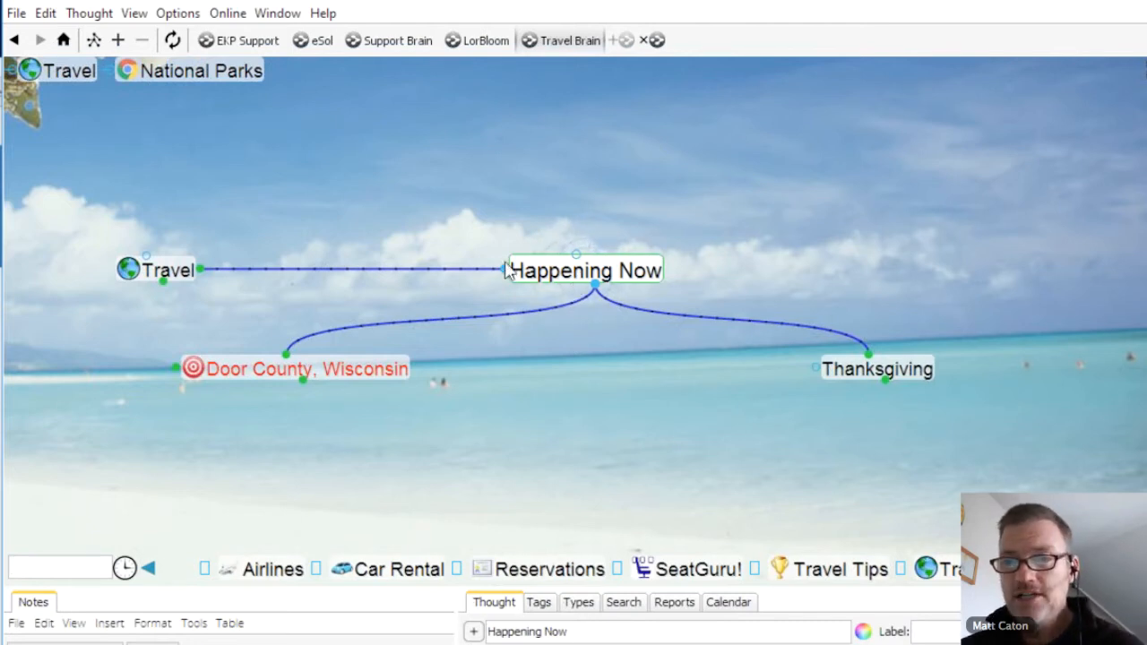
mouse_move(368, 381)
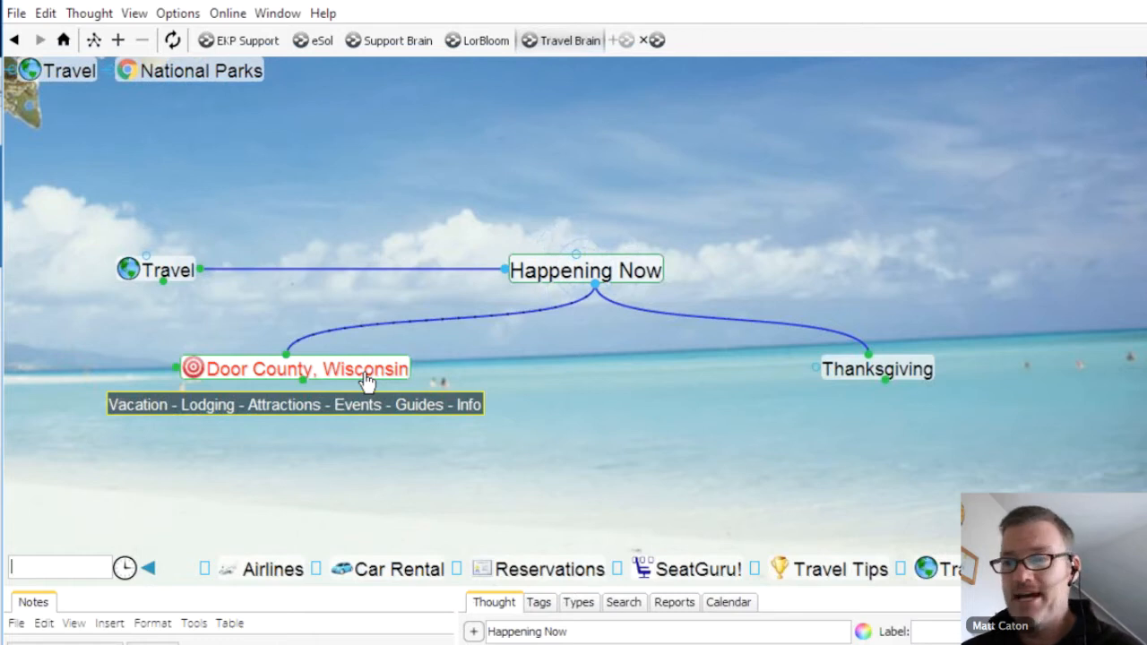
click(887, 370)
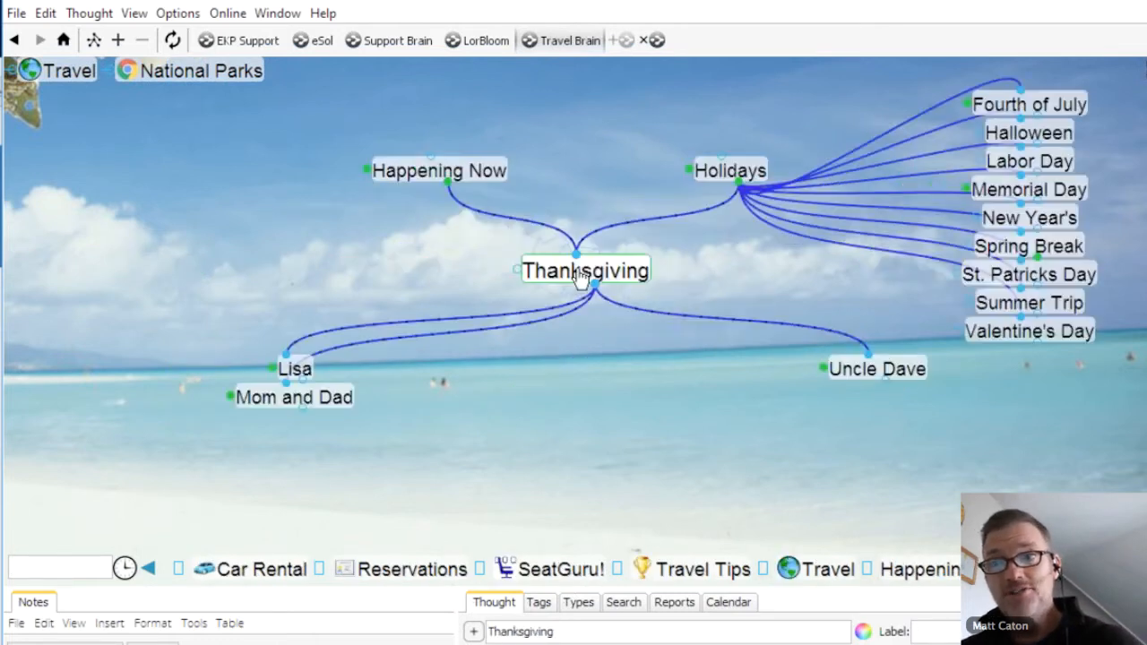
click(717, 177)
click(174, 275)
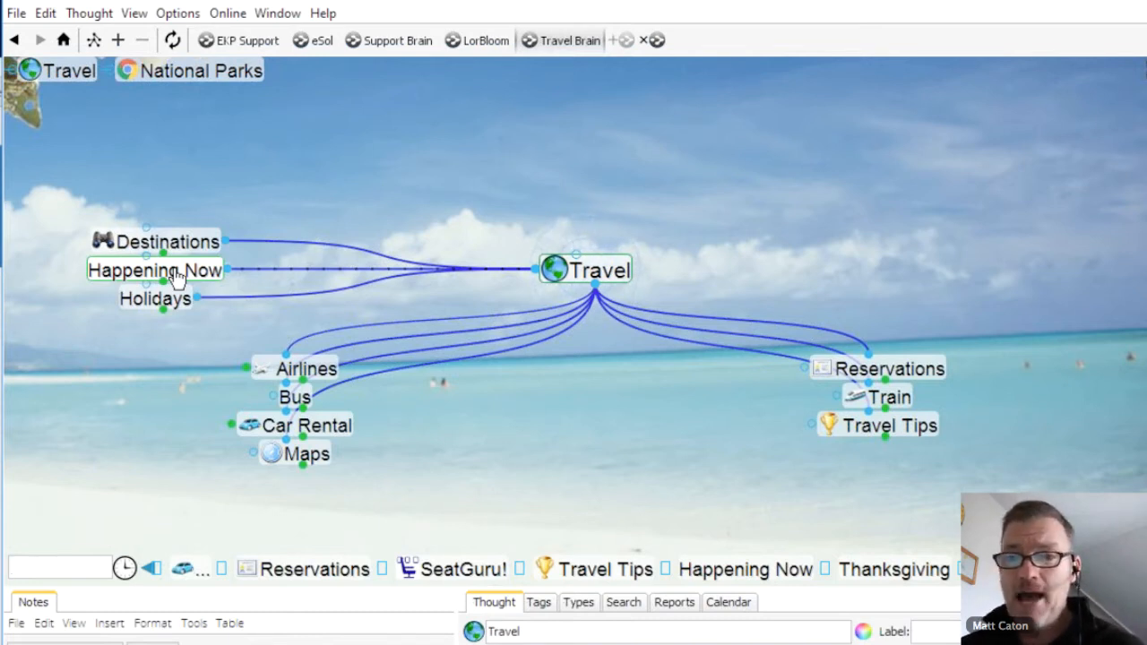
Go to the Happening Now thought, enlarge the lower panels and set the thought's text color to blue
click(177, 273)
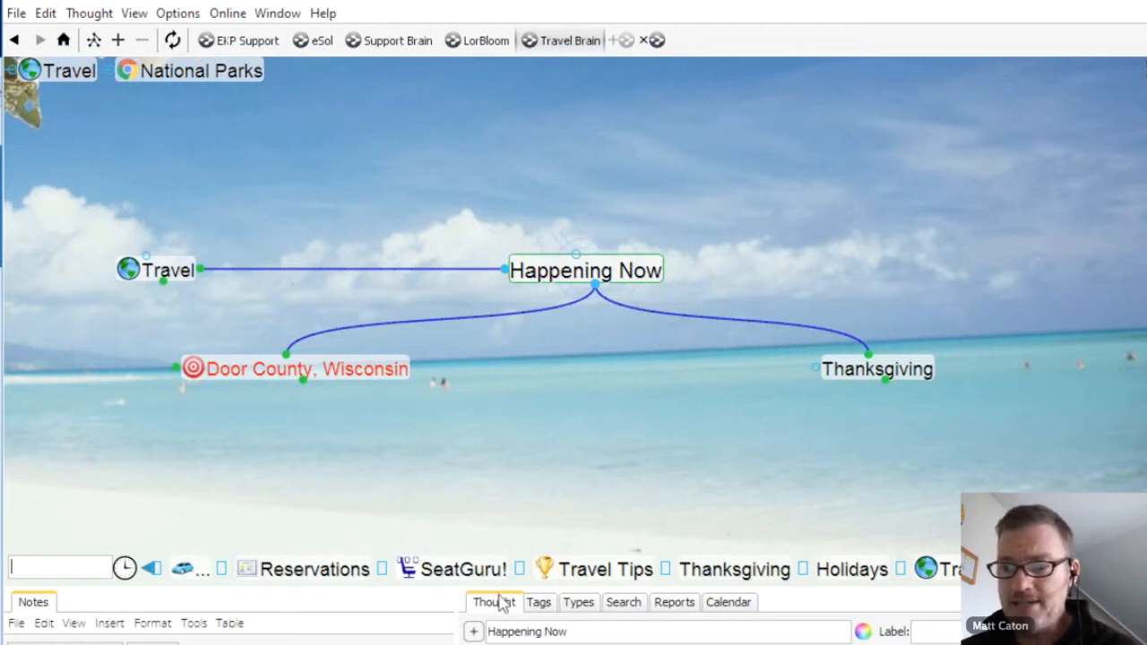
drag(499, 587, 495, 493)
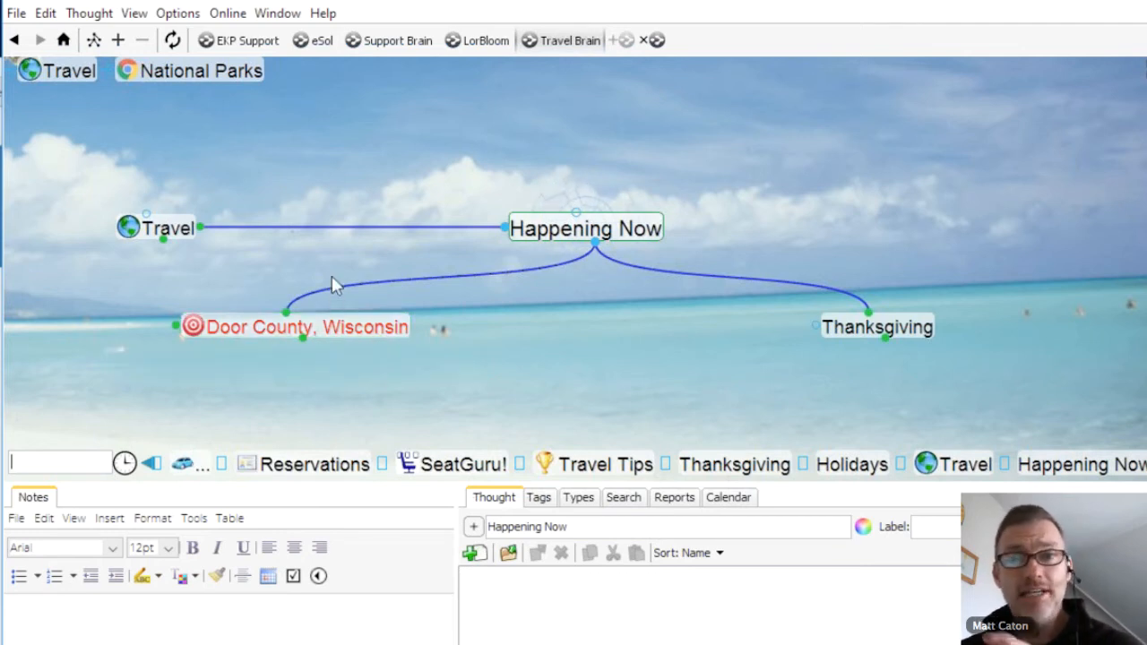
click(862, 527)
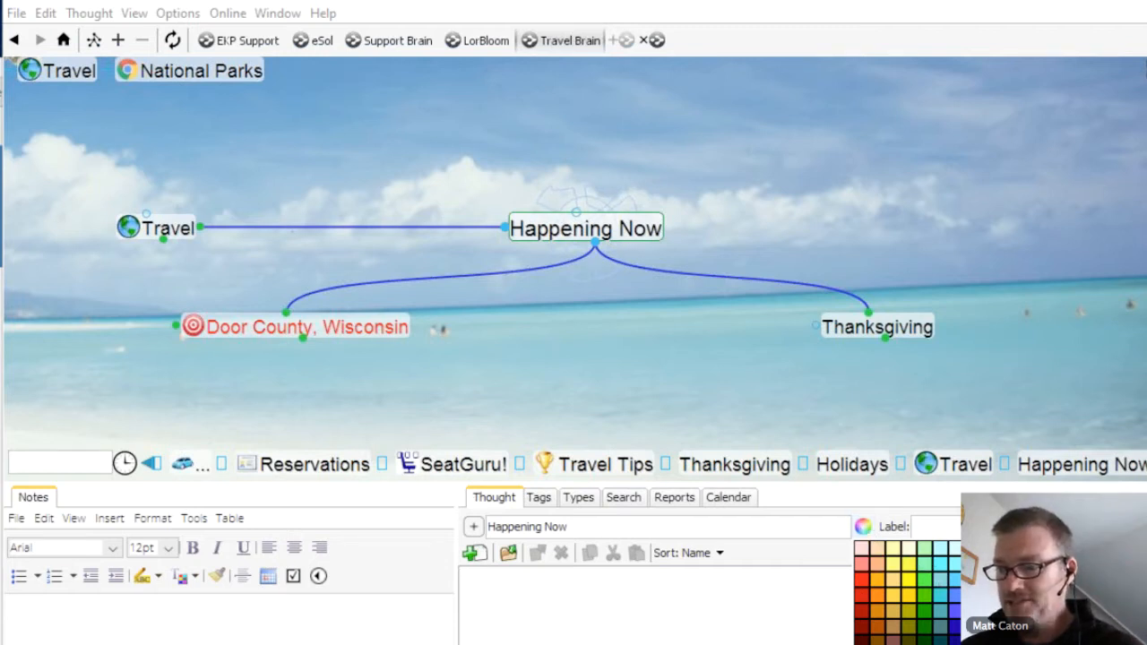
click(955, 623)
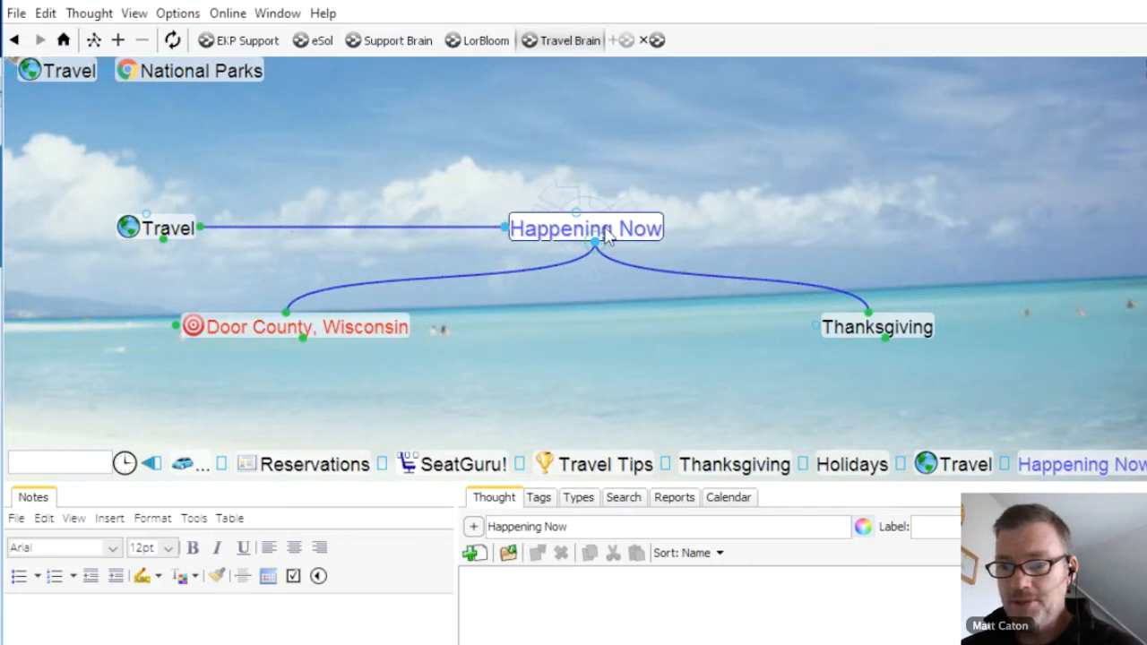
Give the Happening Now thought the smiley-with-sunglasses icon from the Cute category
click(475, 528)
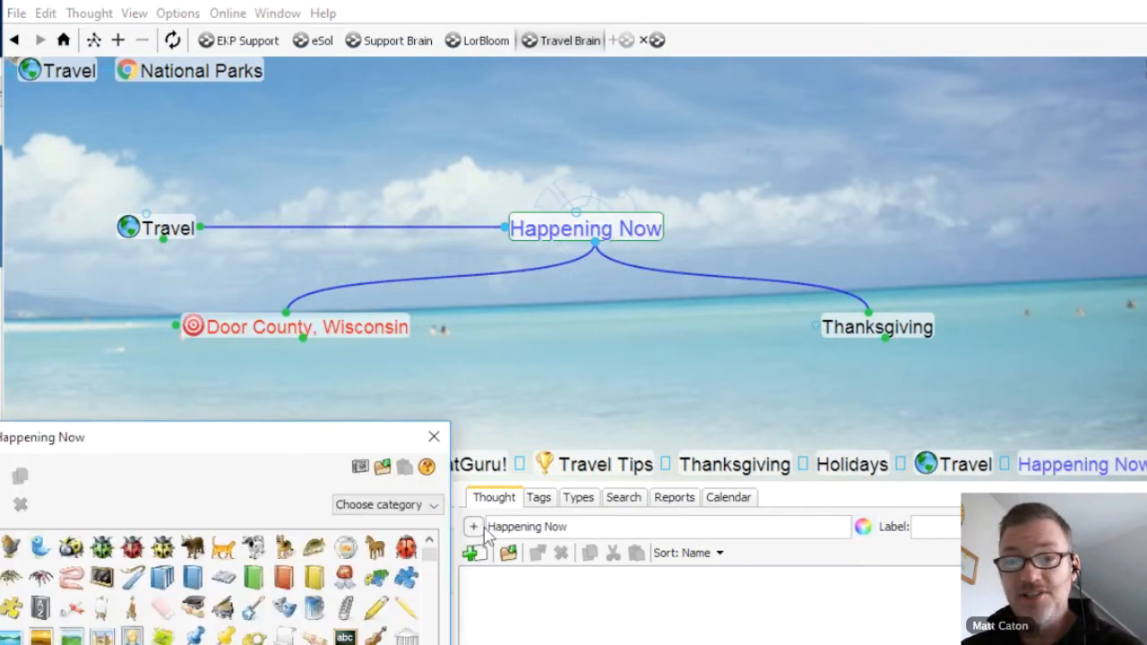
click(437, 437)
right_click(558, 233)
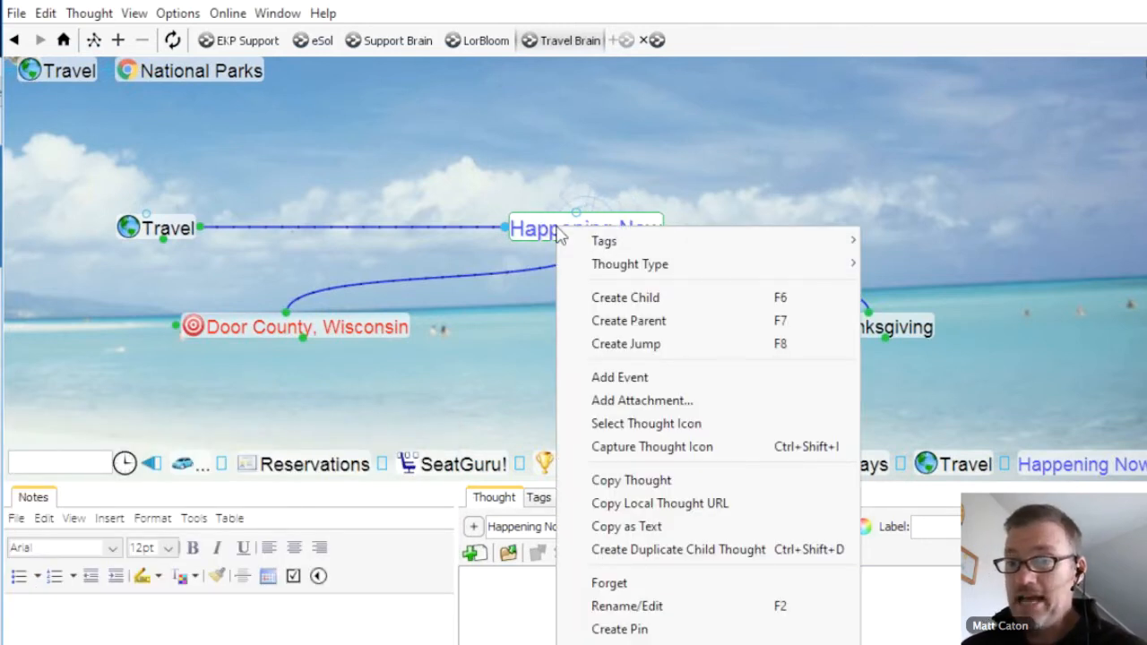
click(650, 428)
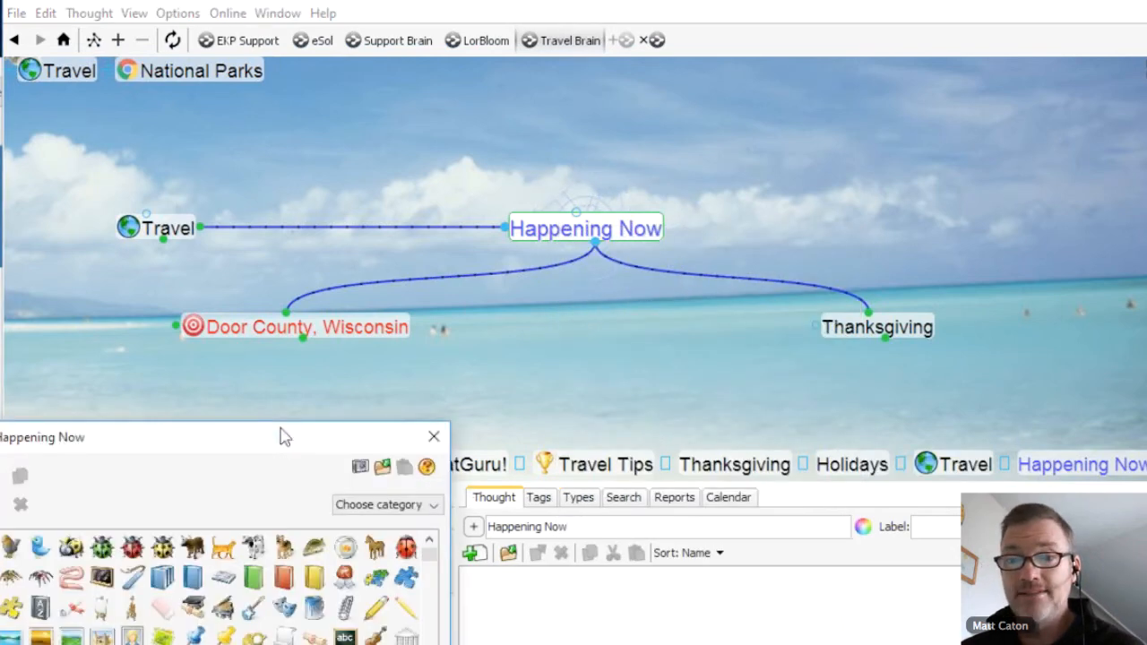
drag(285, 443, 422, 228)
click(555, 319)
drag(564, 360, 564, 377)
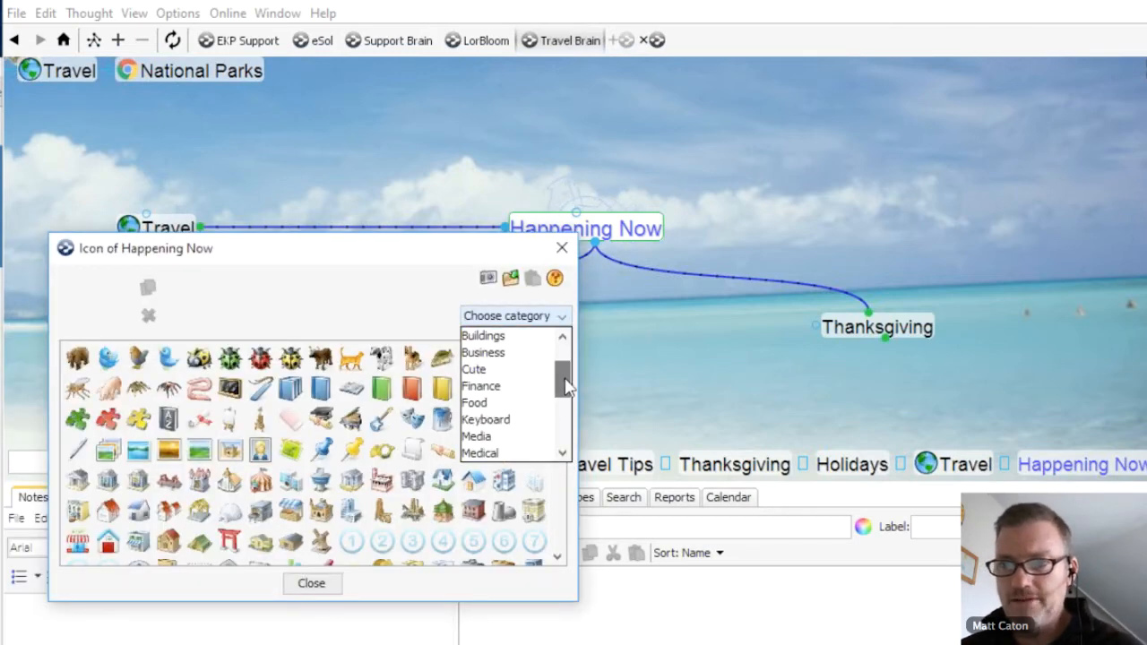
click(484, 371)
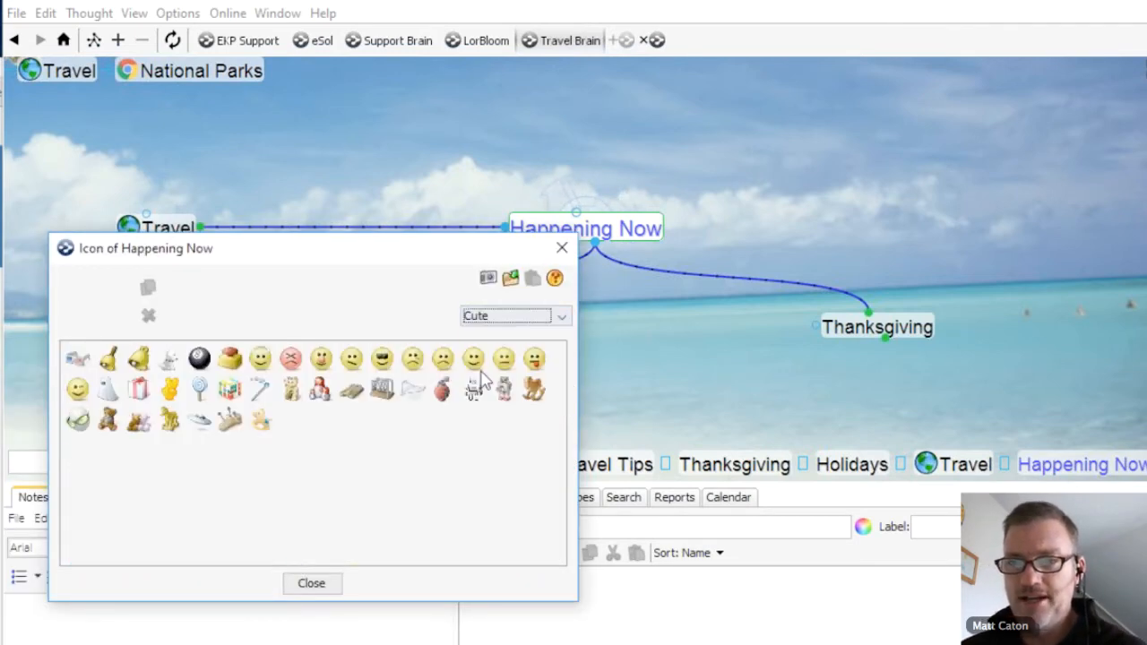
click(382, 360)
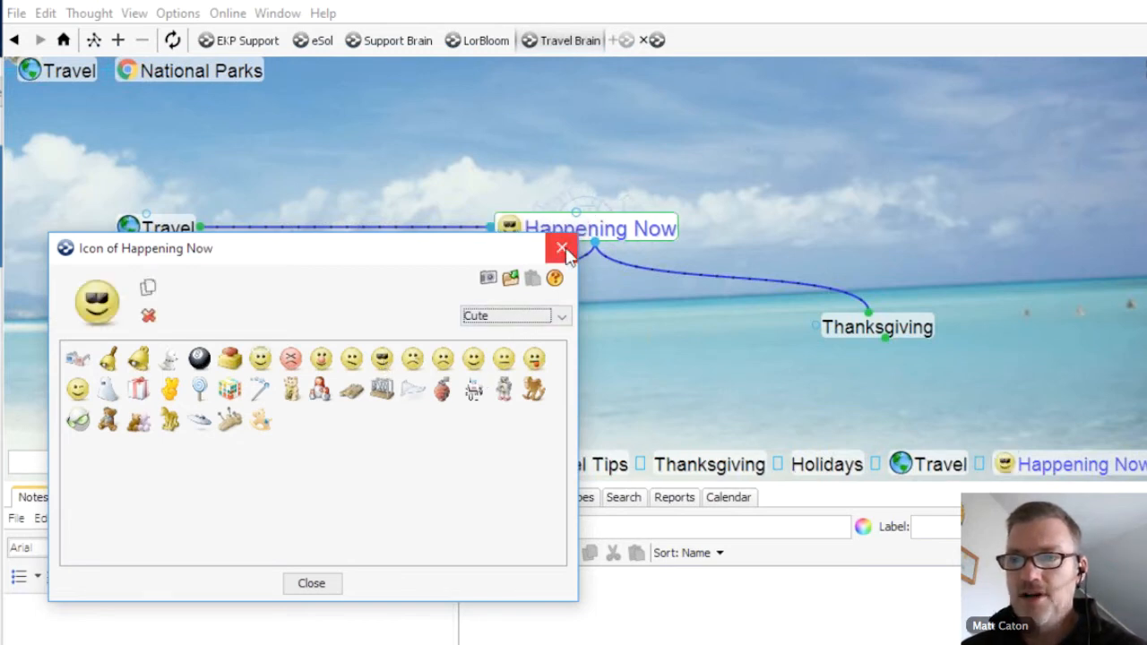
click(563, 250)
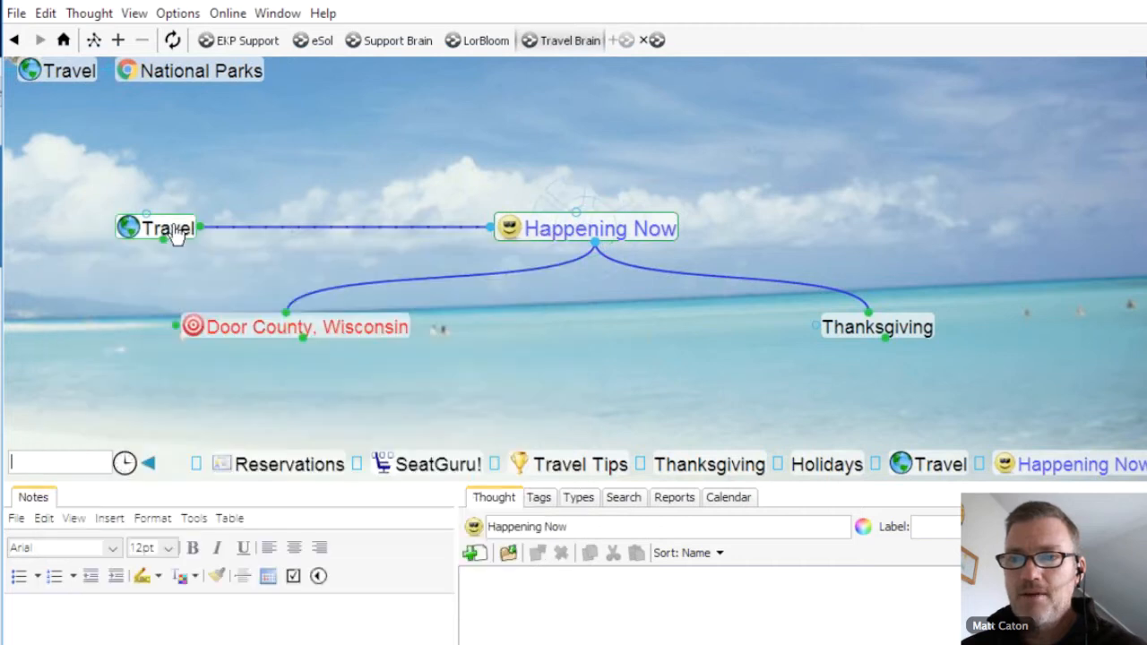
Check Happening Now's new icon from Travel, then go through Happening Now and Thanksgiving to Mom and Dad
click(165, 229)
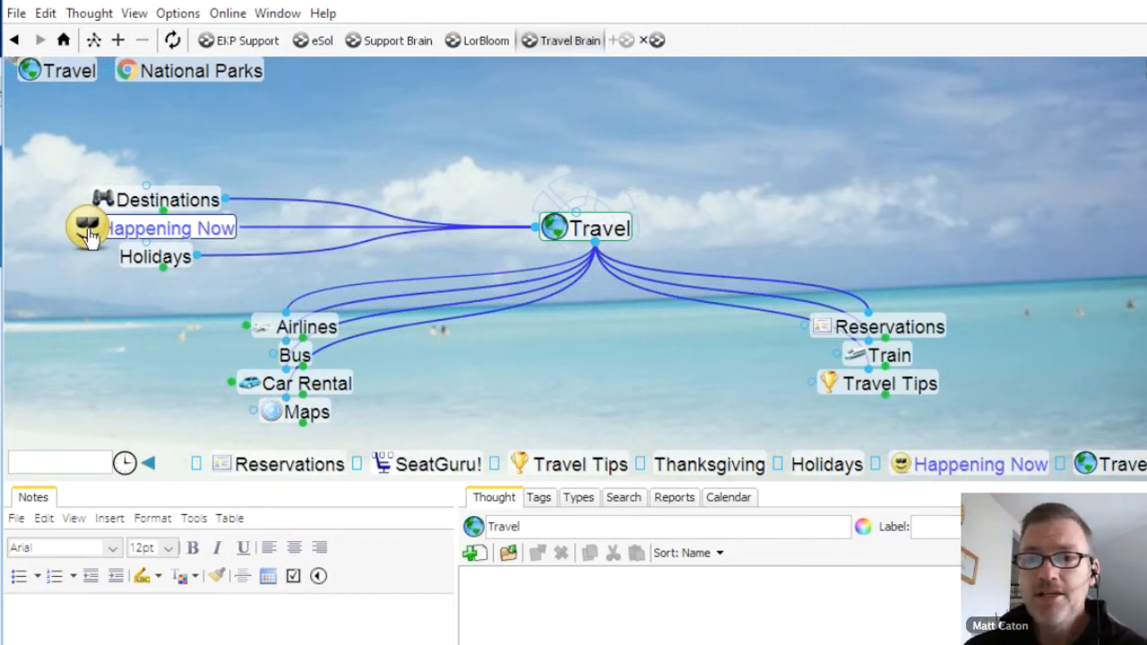
click(899, 464)
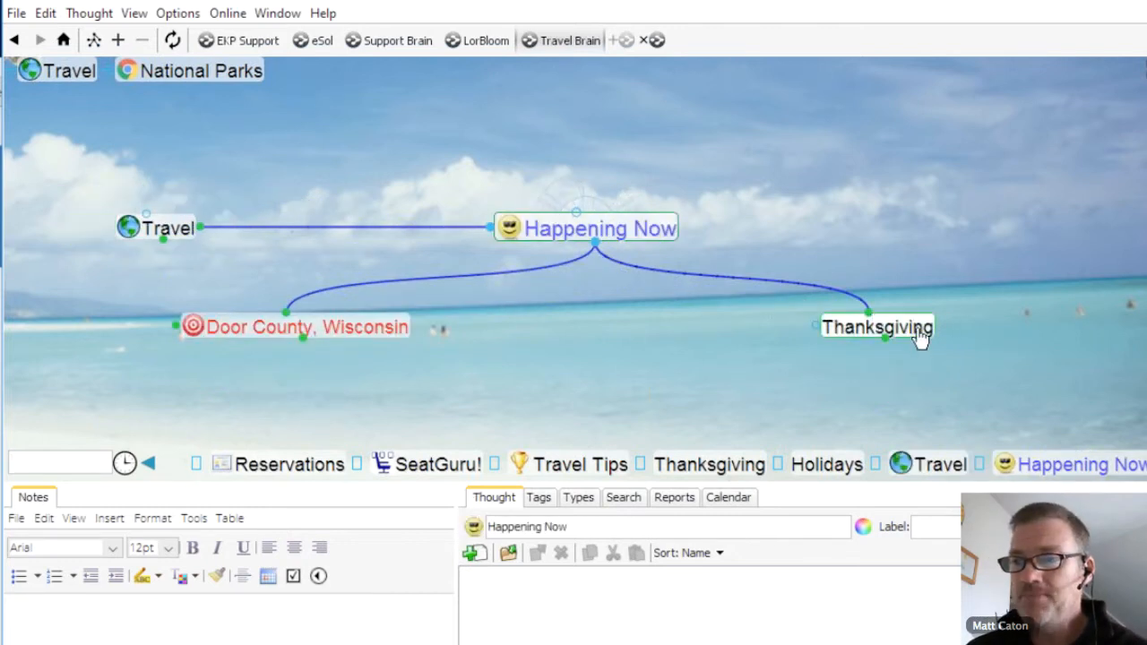
click(920, 331)
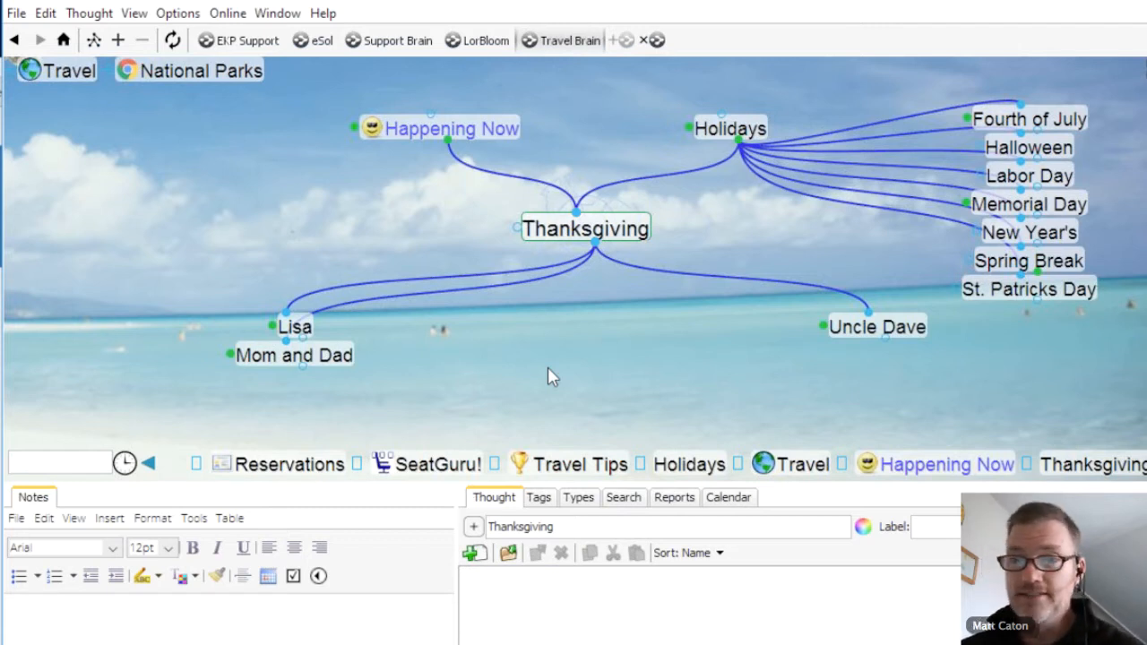
click(328, 358)
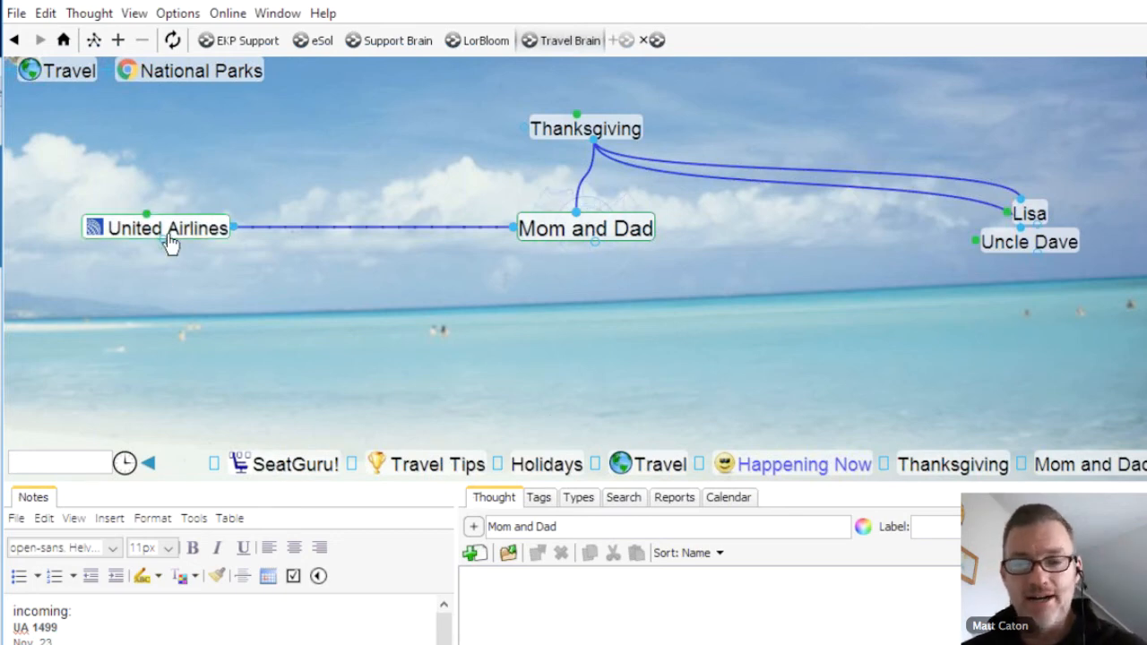
Enlarge the notes area so all of the flight notes for Mom and Dad can be read
drag(427, 481, 428, 426)
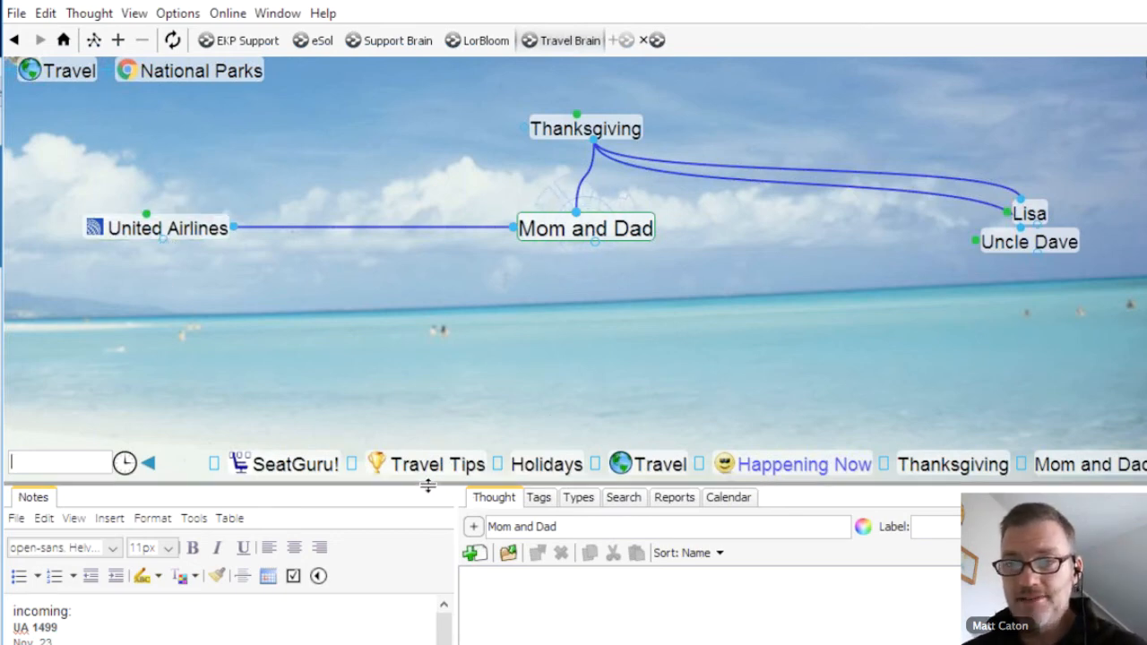
drag(606, 243, 606, 243)
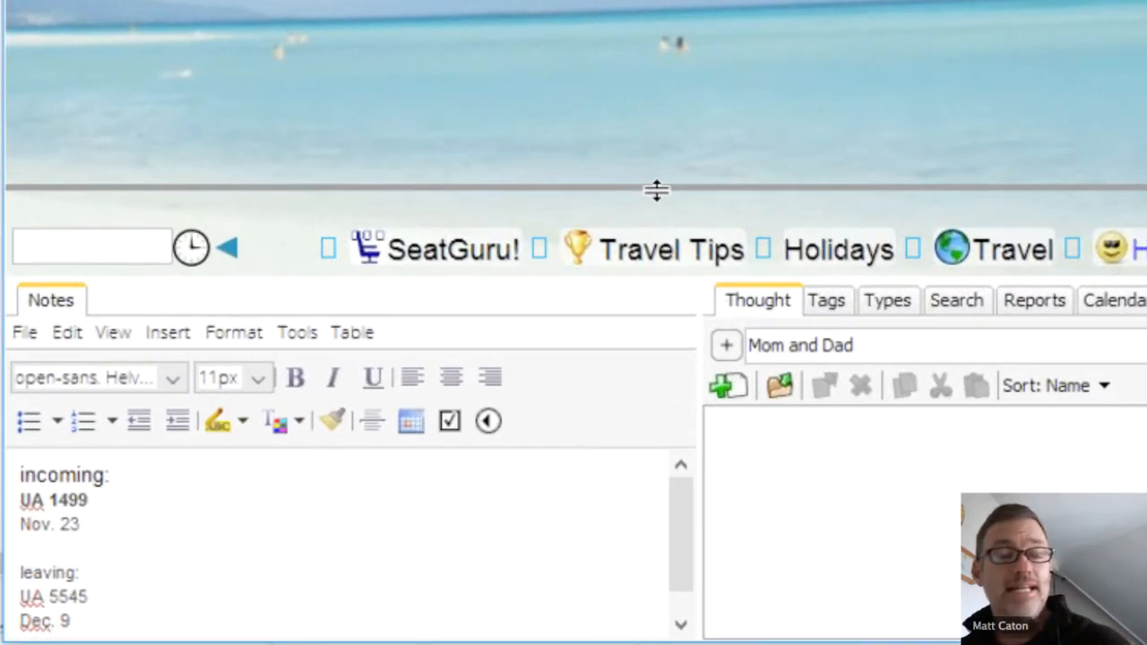
drag(656, 190, 656, 190)
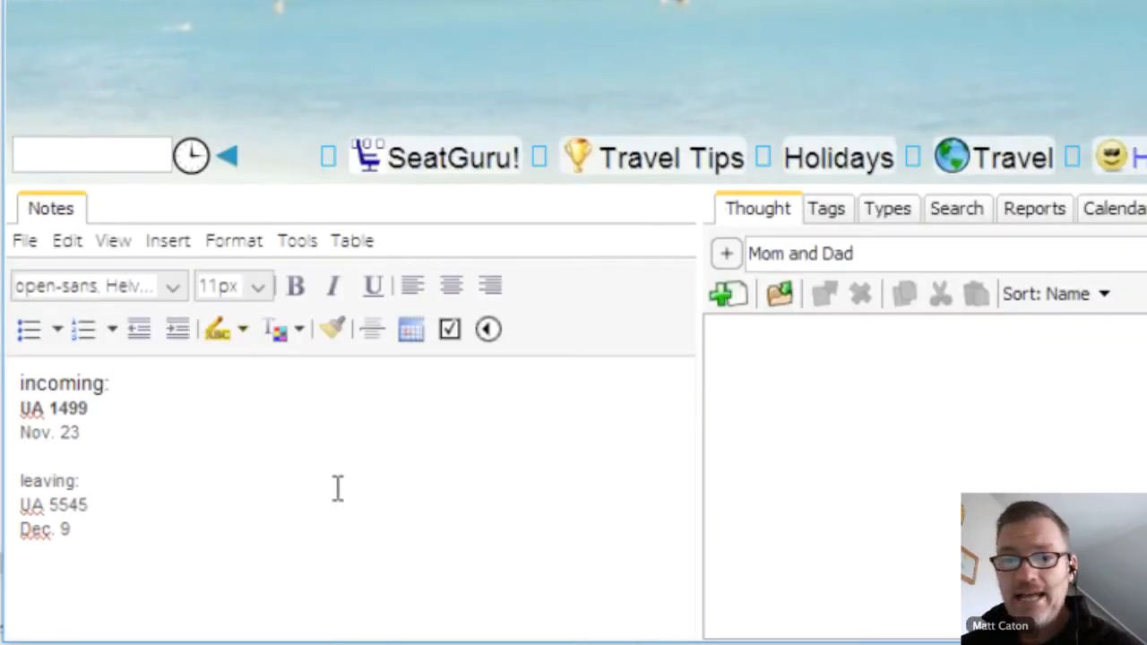
Select the incoming flight number 1499 in the Mom and Dad notes and open the United Airlines website
click(88, 408)
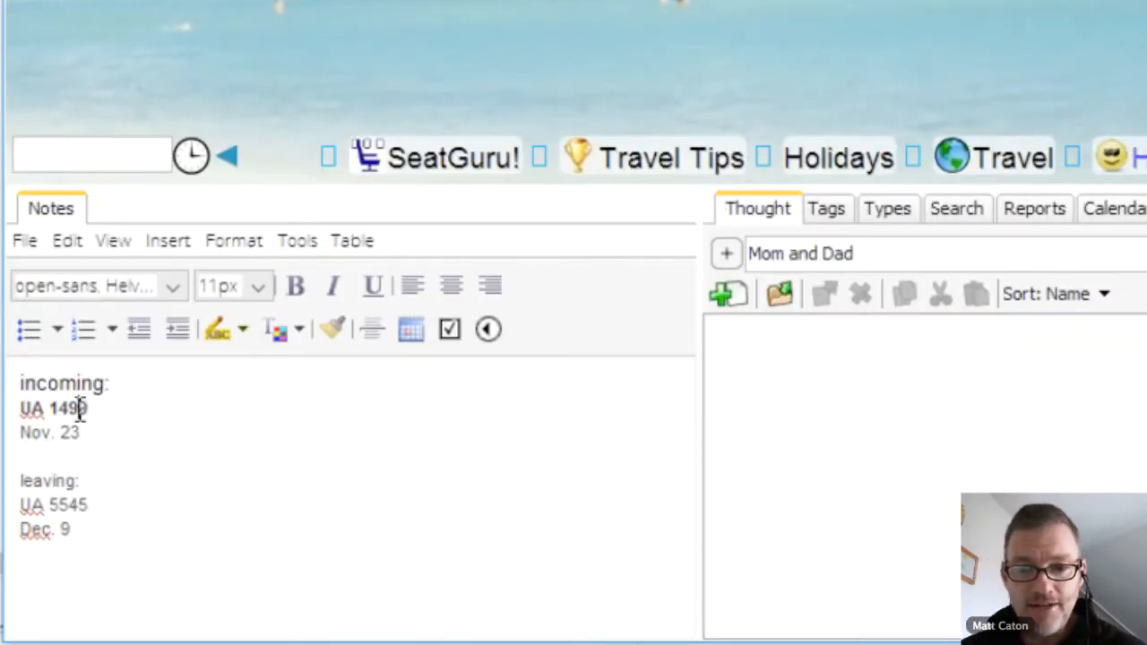
drag(86, 409, 49, 408)
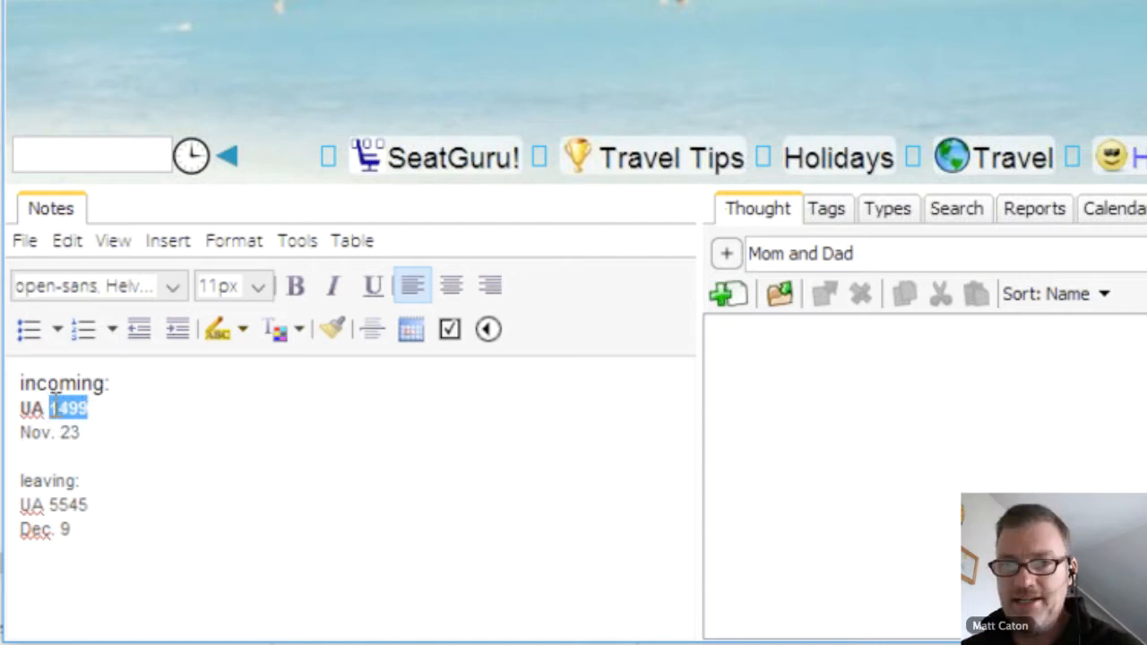
click(16, 154)
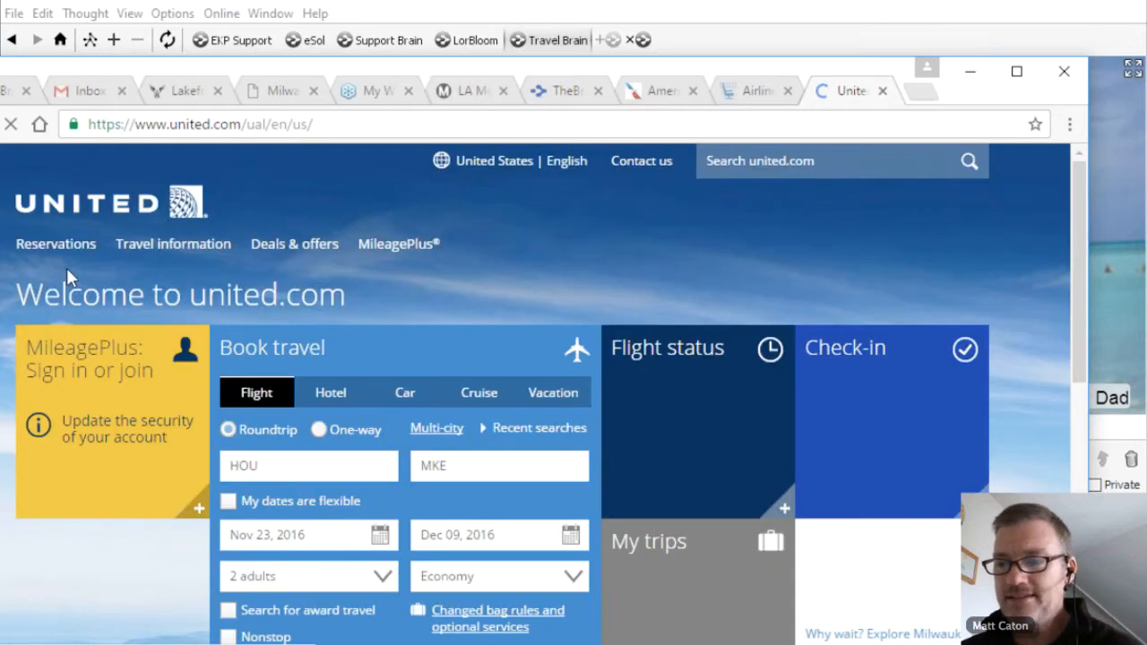
Search United's flight status for flight 1499 on Wed, Nov 23, 2016
click(681, 355)
click(518, 419)
text(1499)
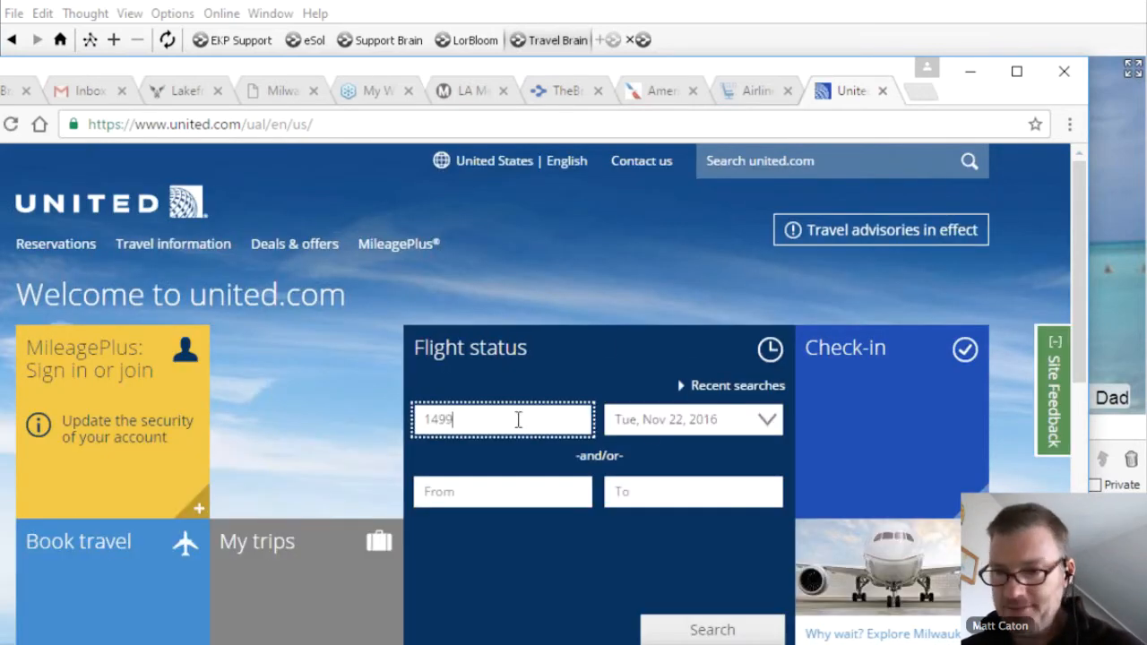
click(655, 421)
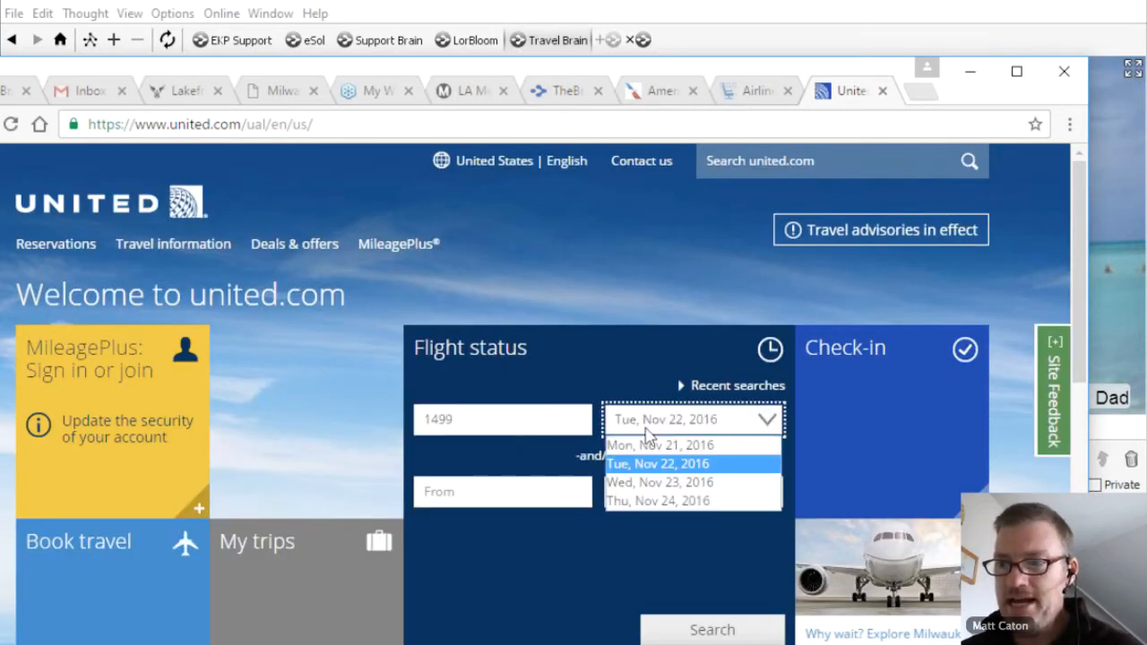
click(631, 484)
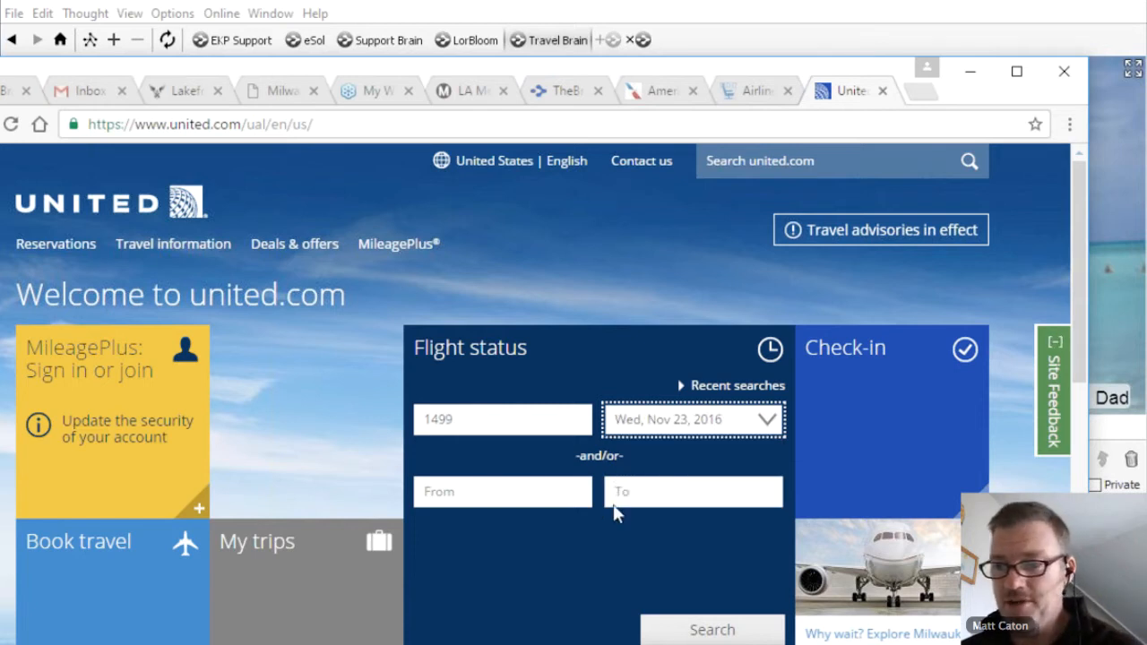
click(714, 632)
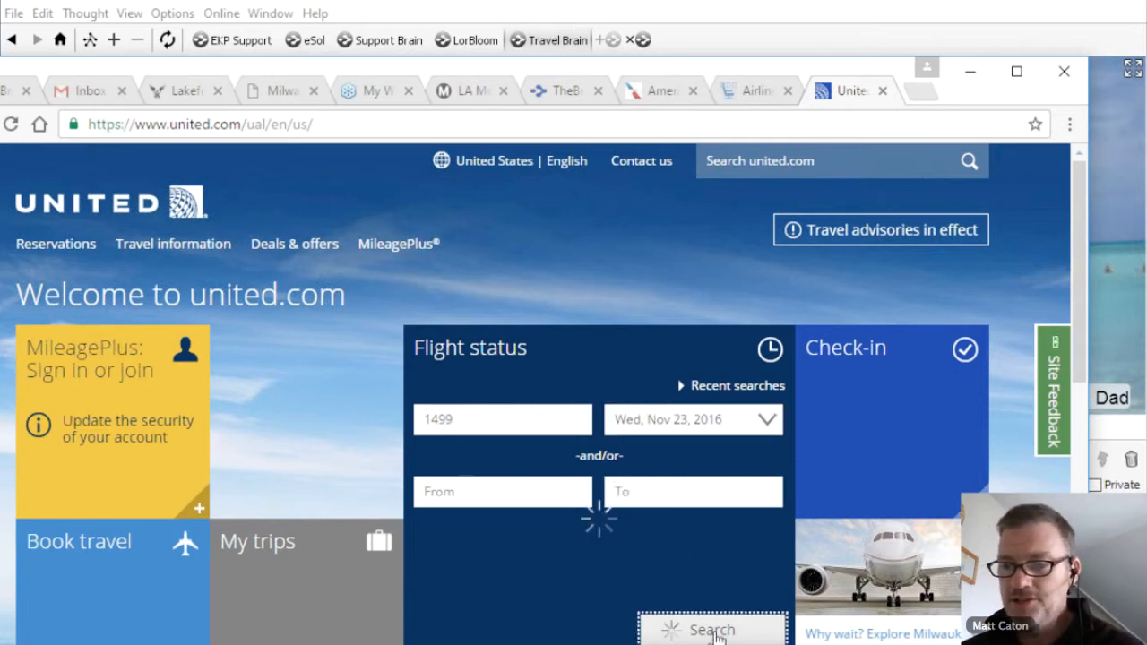
Re-enter flight number 1499 and retry the status search for Wed, Nov 23, 2016
double_click(473, 417)
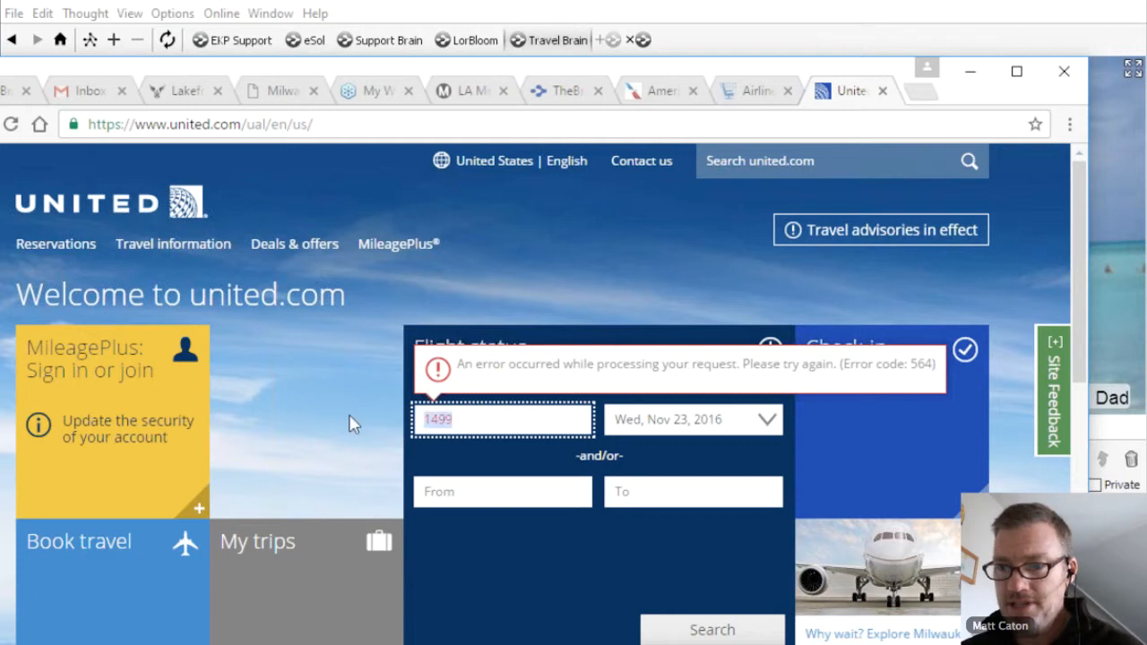
text(1499)
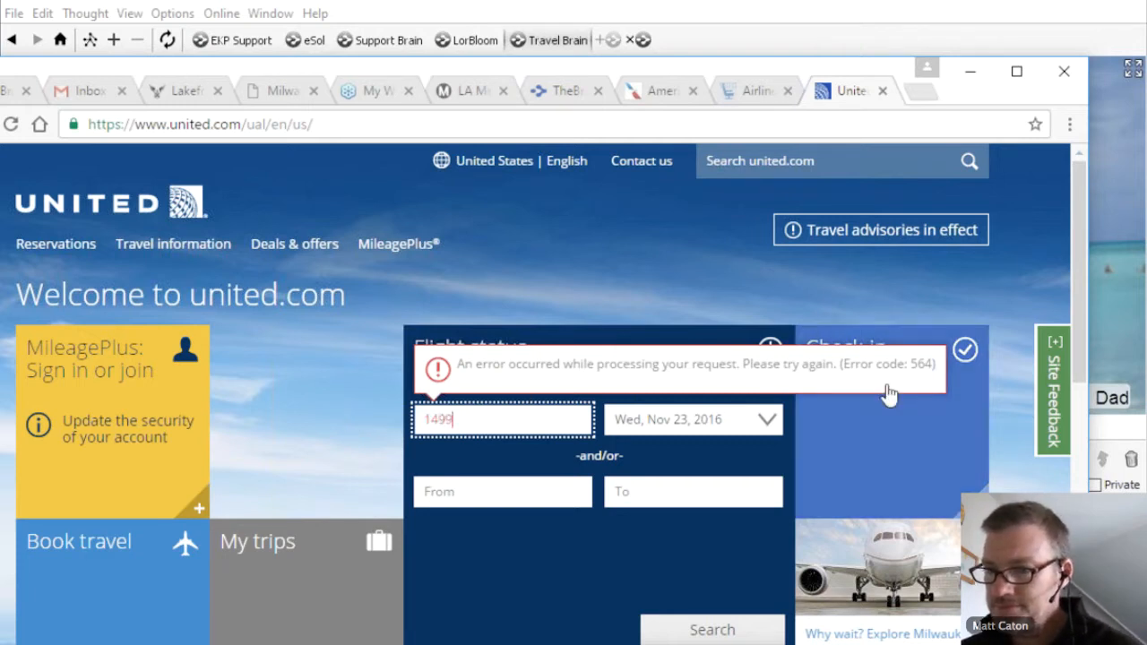
click(713, 632)
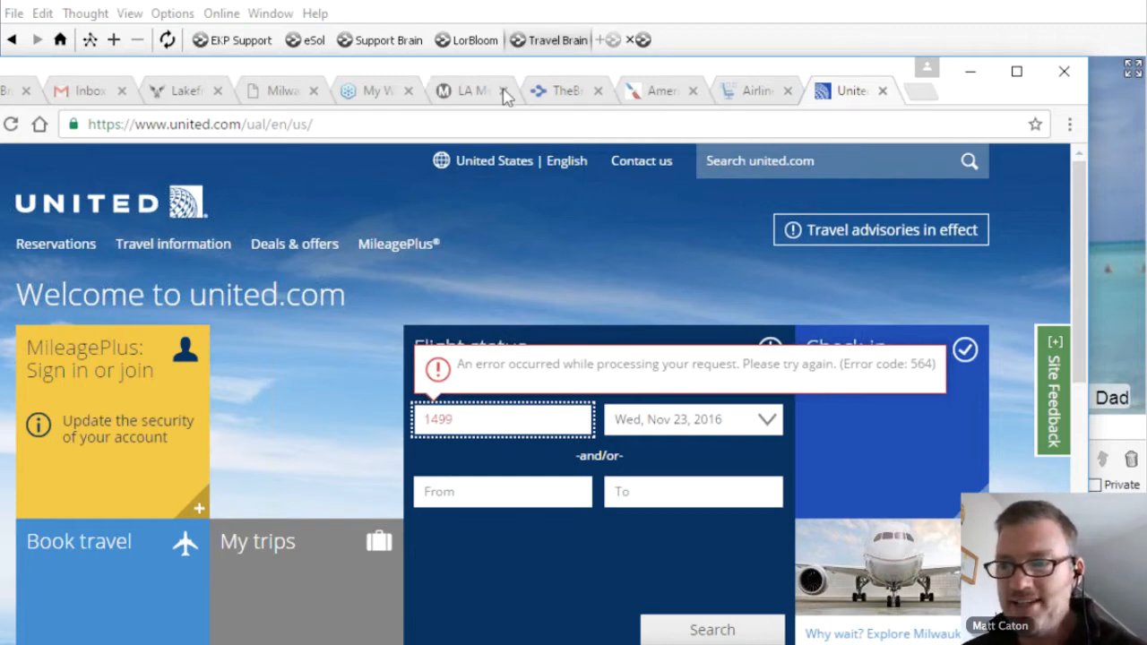
Reposition the browser window and repeat the flight 1499 status search with the date Tue, Nov 22, 2016
drag(506, 96, 737, 163)
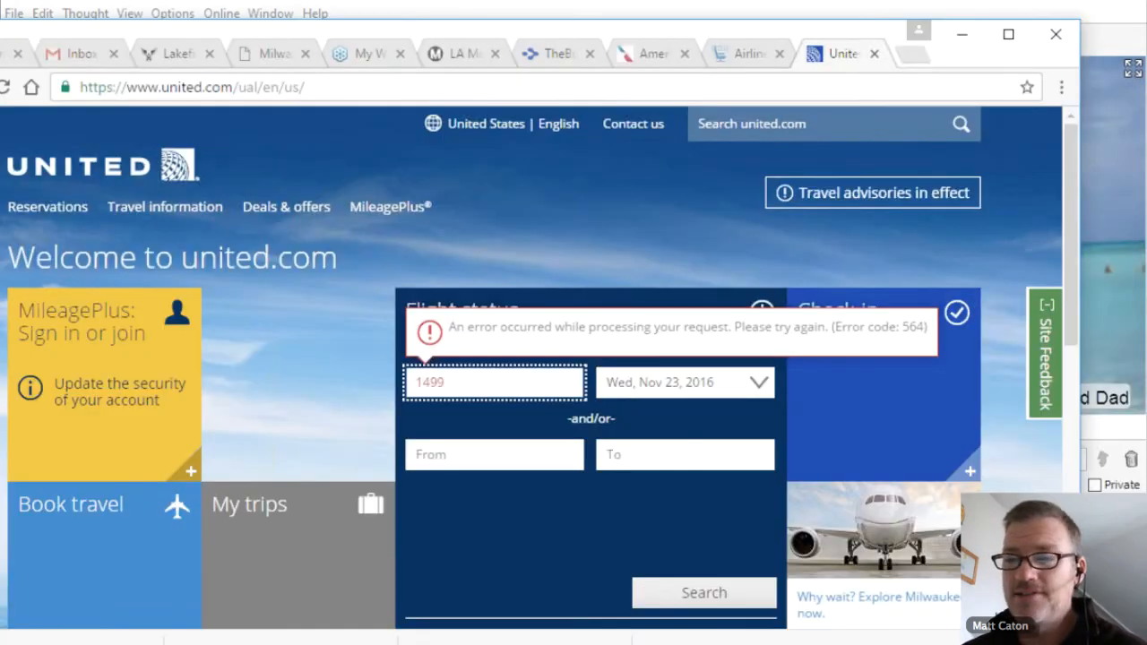
click(690, 587)
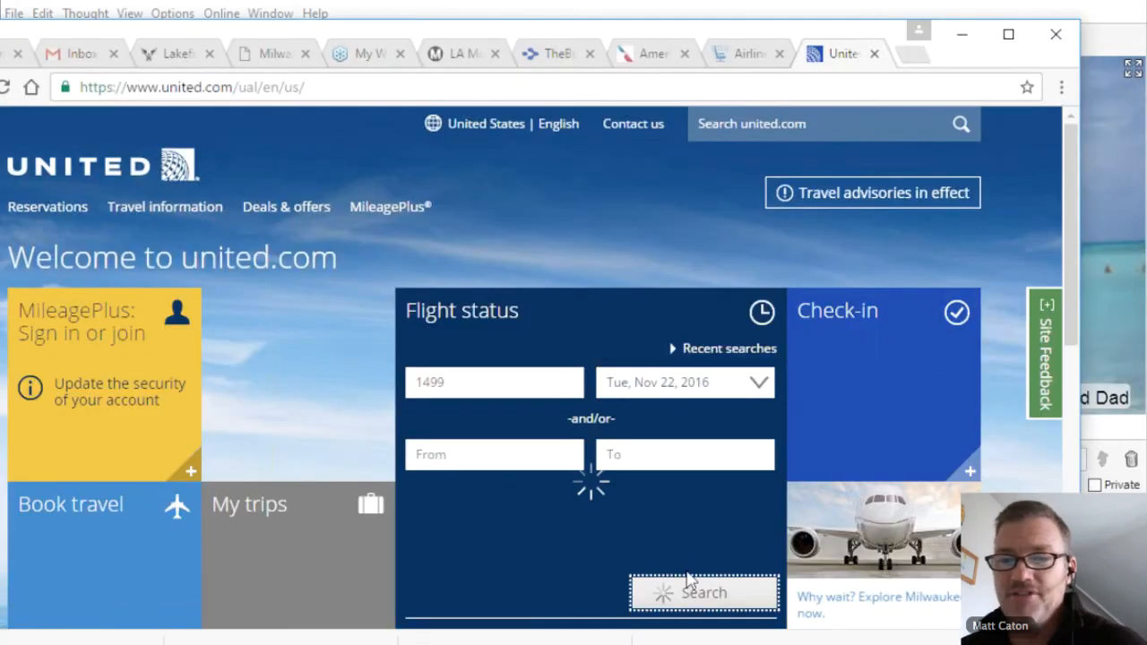
click(467, 382)
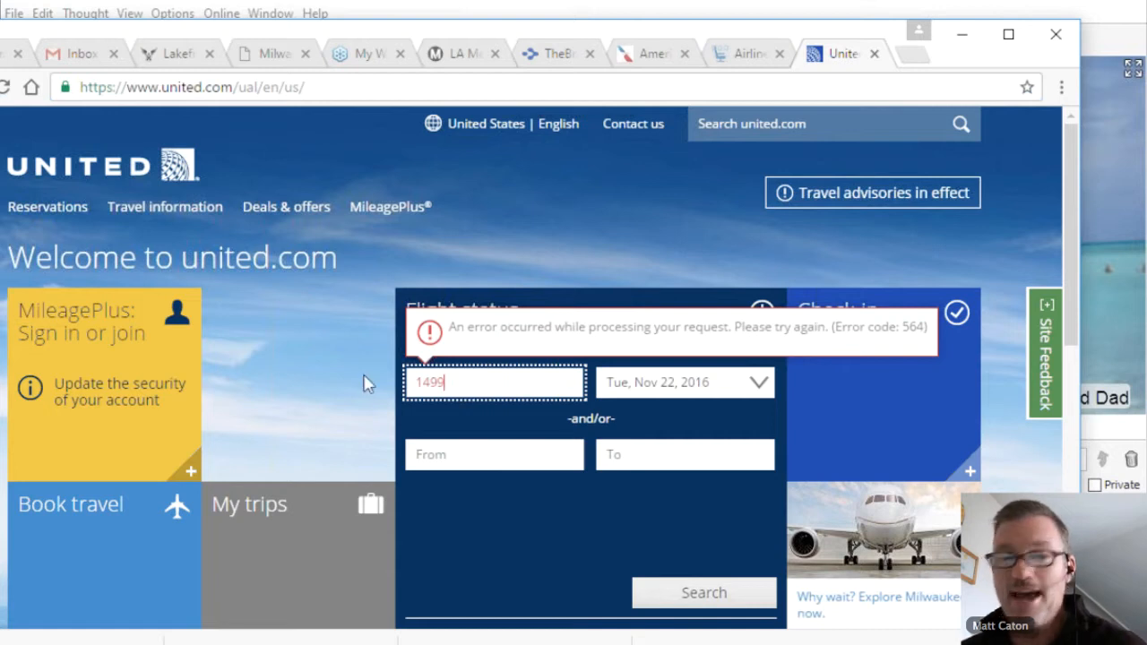
key(ctrl+a)
key(BackSpace)
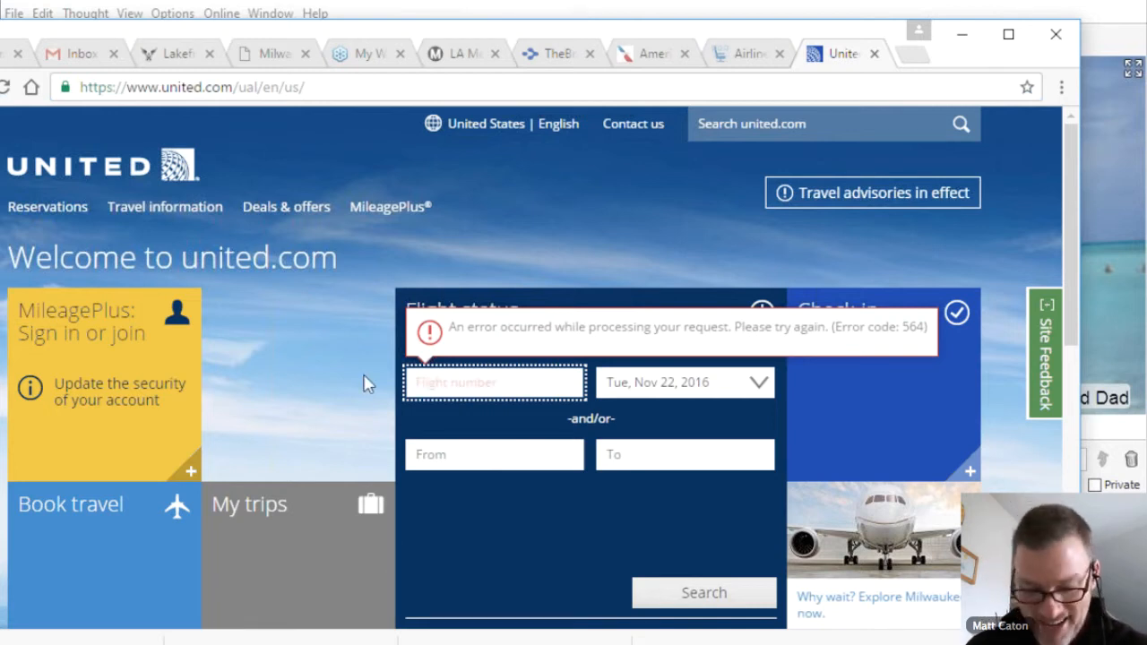
text(1499)
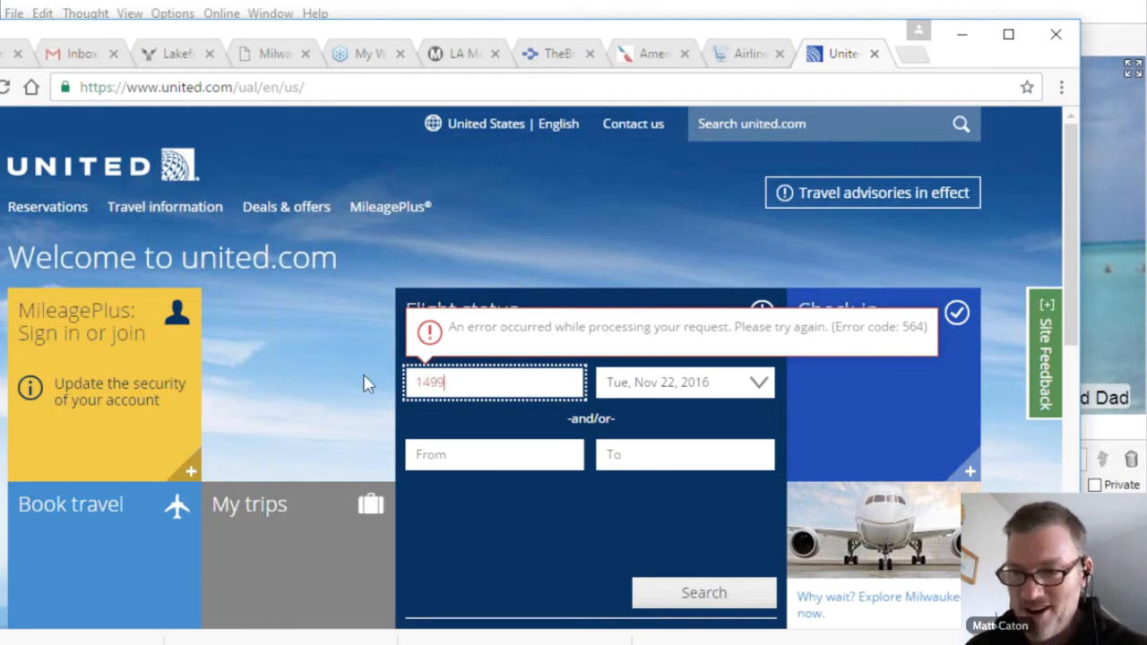
click(726, 602)
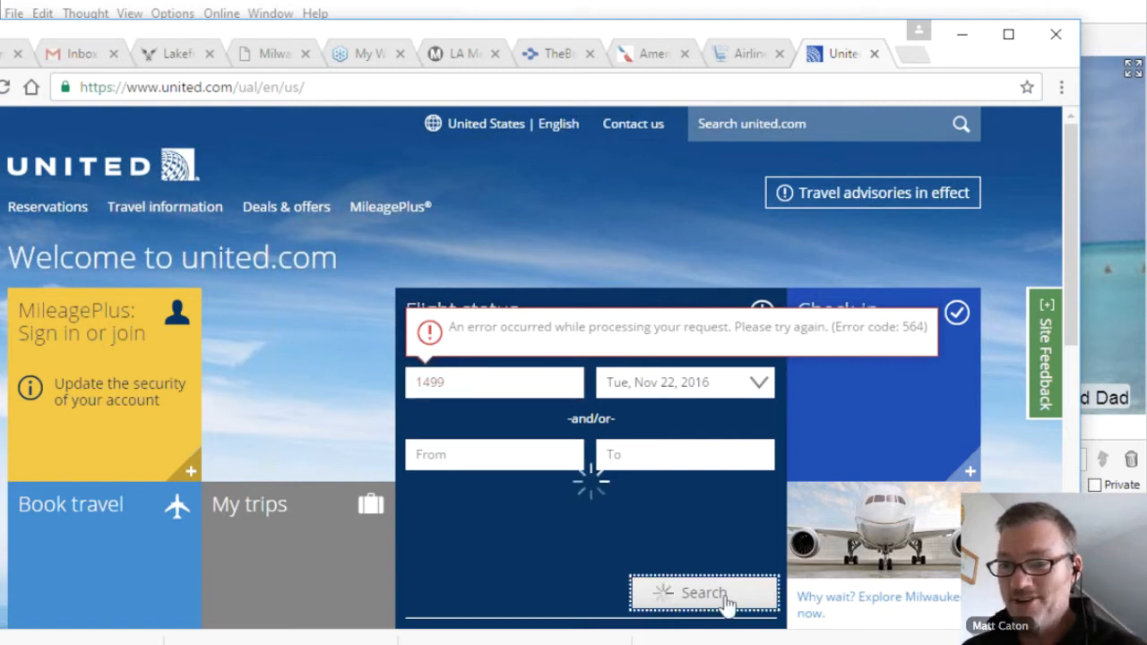
Add the route from hou to ord to the flight 1499 status search and run it again
click(485, 514)
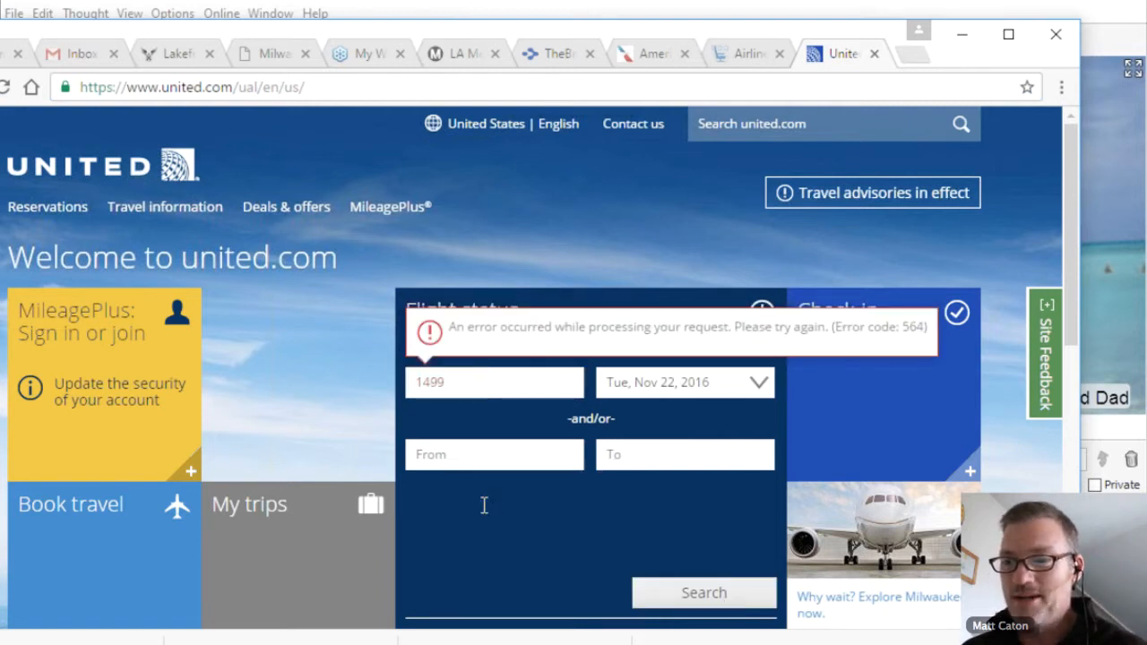
click(524, 453)
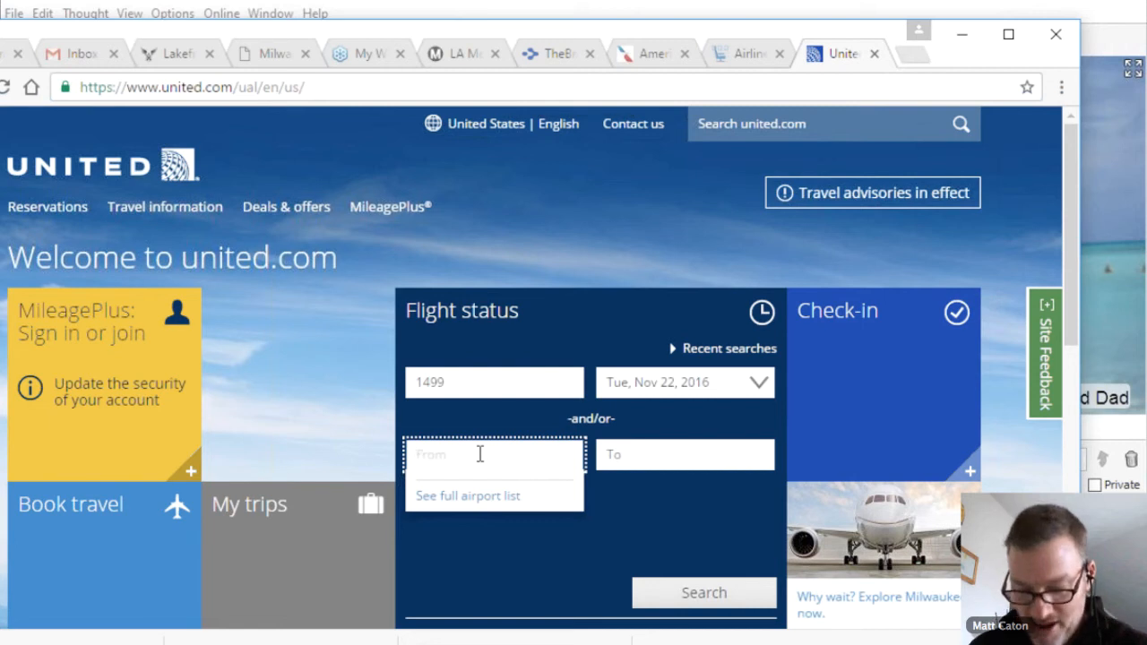
text(hou)
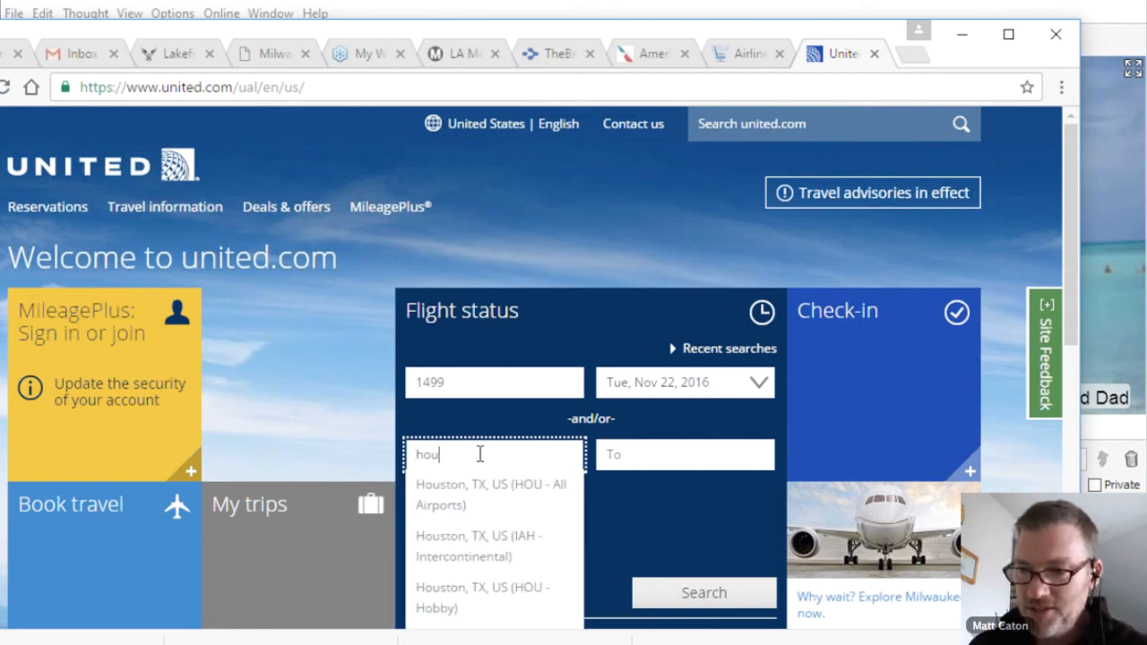
click(650, 451)
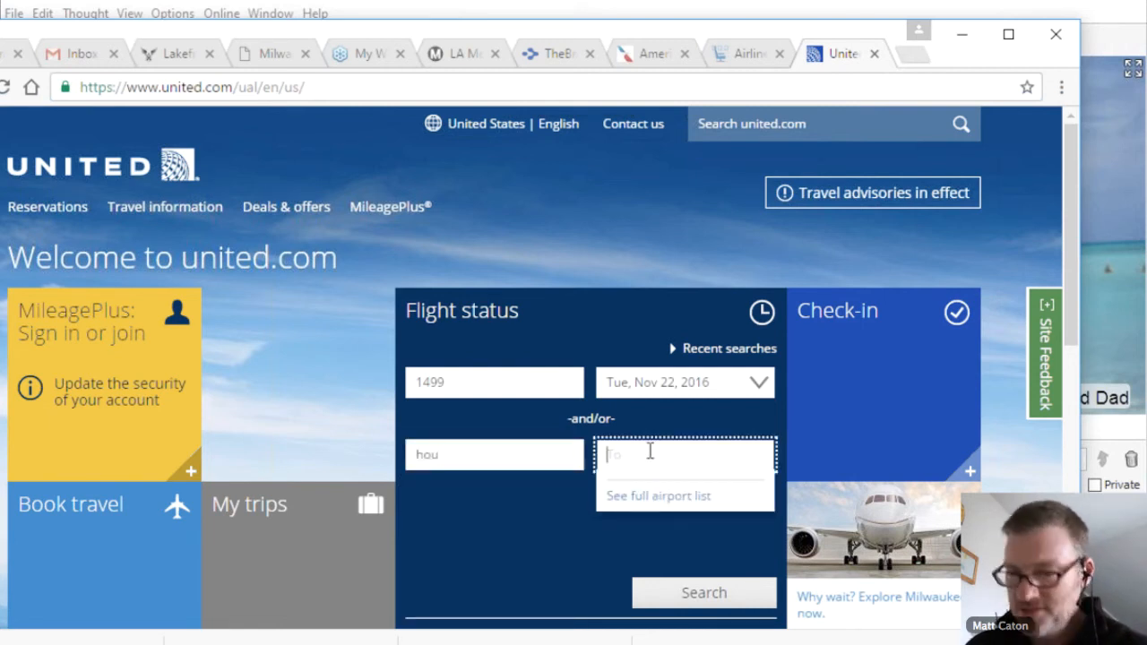
text(ch)
key(BackSpace)
key(BackSpace)
text(ord)
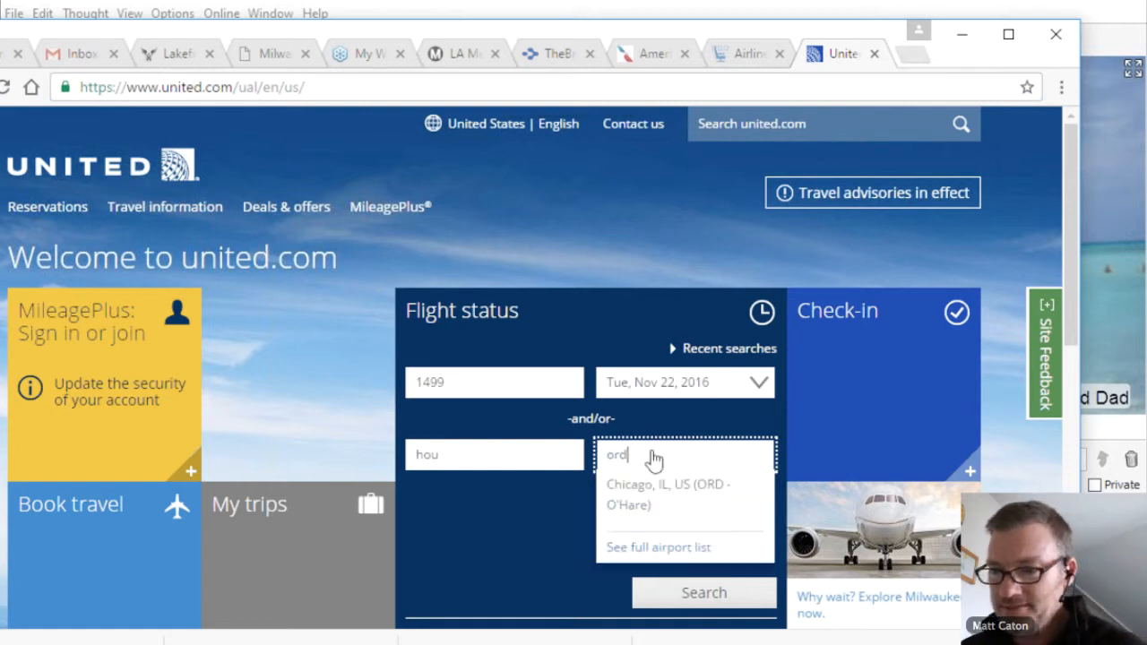
click(714, 600)
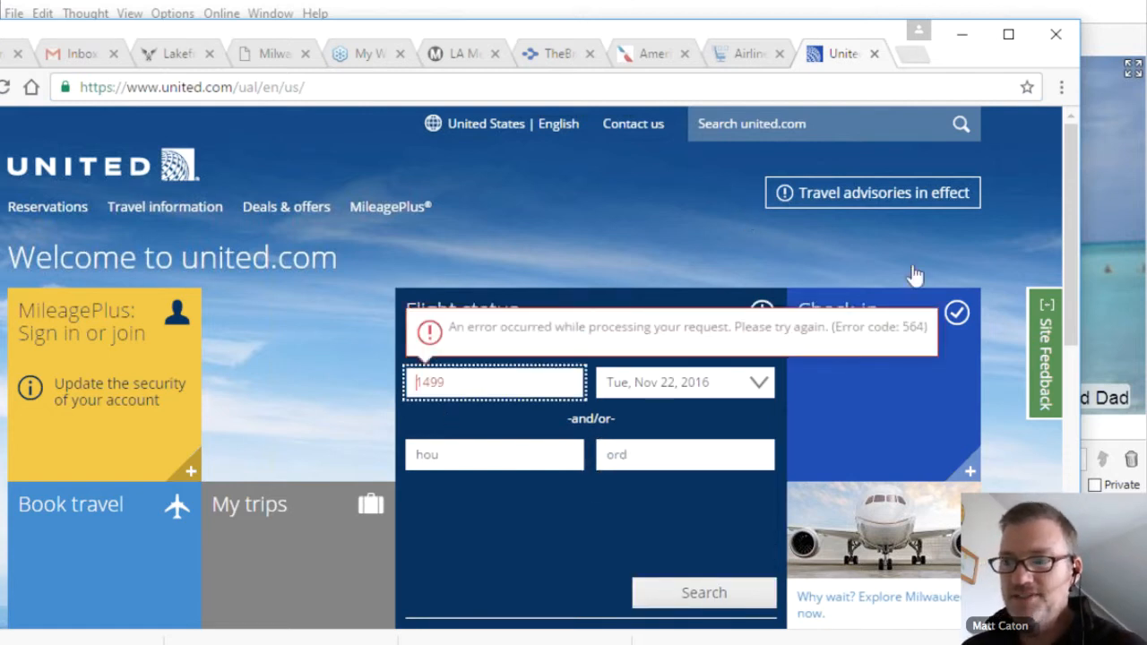
Leave the United flight status search and switch back to the Mom and Dad thought in TheBrain
click(753, 329)
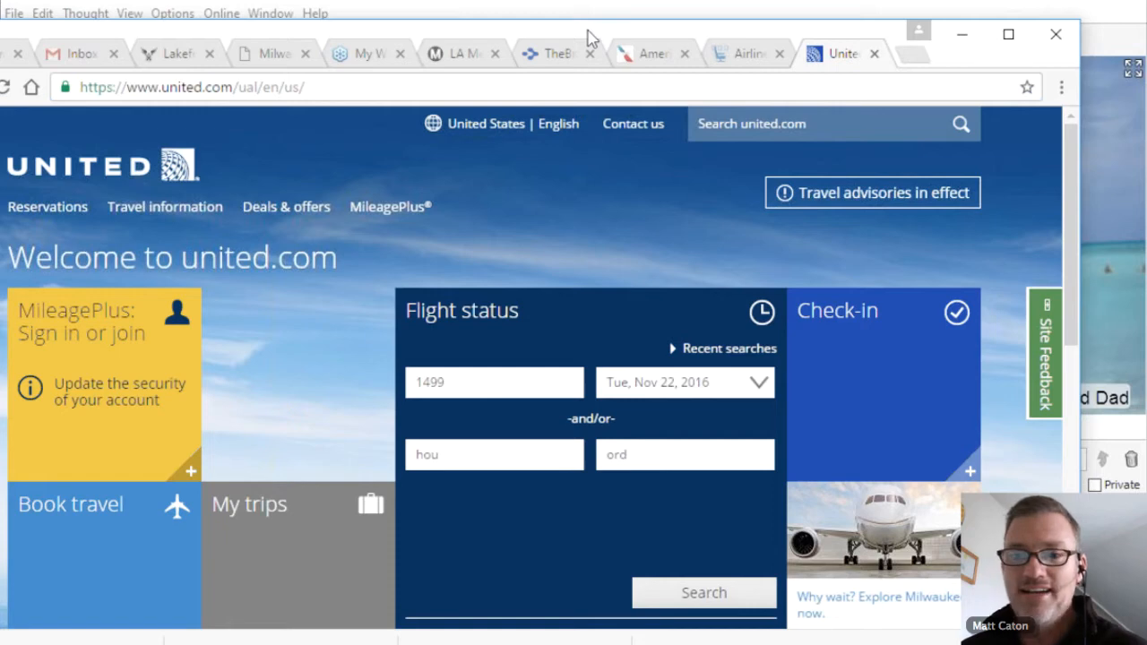
drag(587, 38, 609, 45)
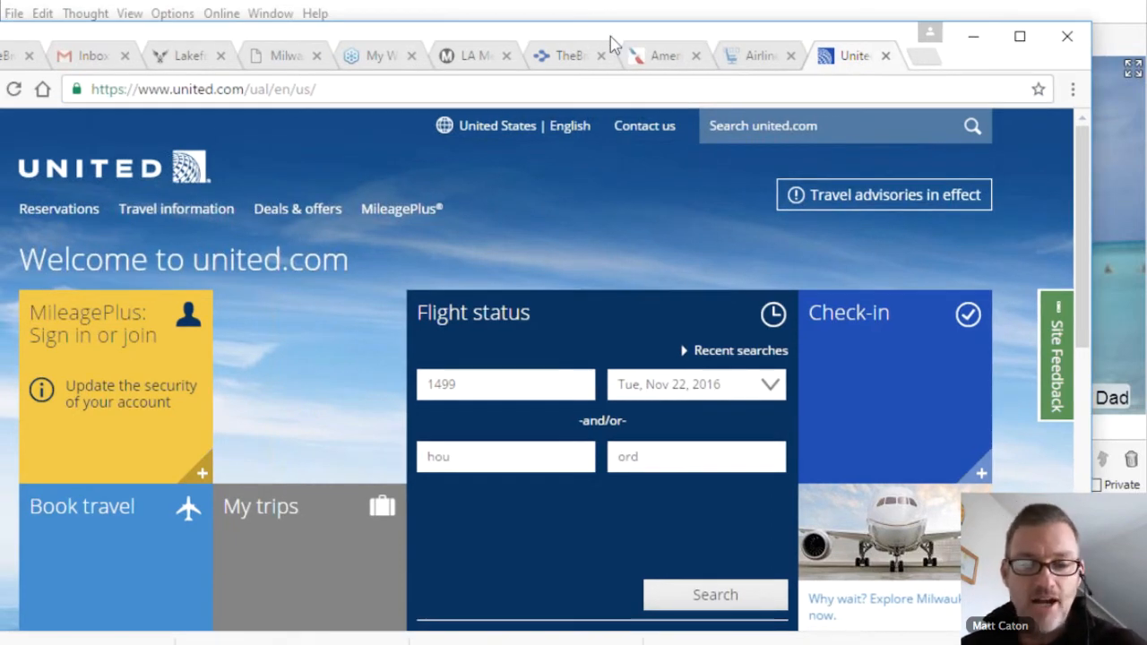
key(alt+Tab)
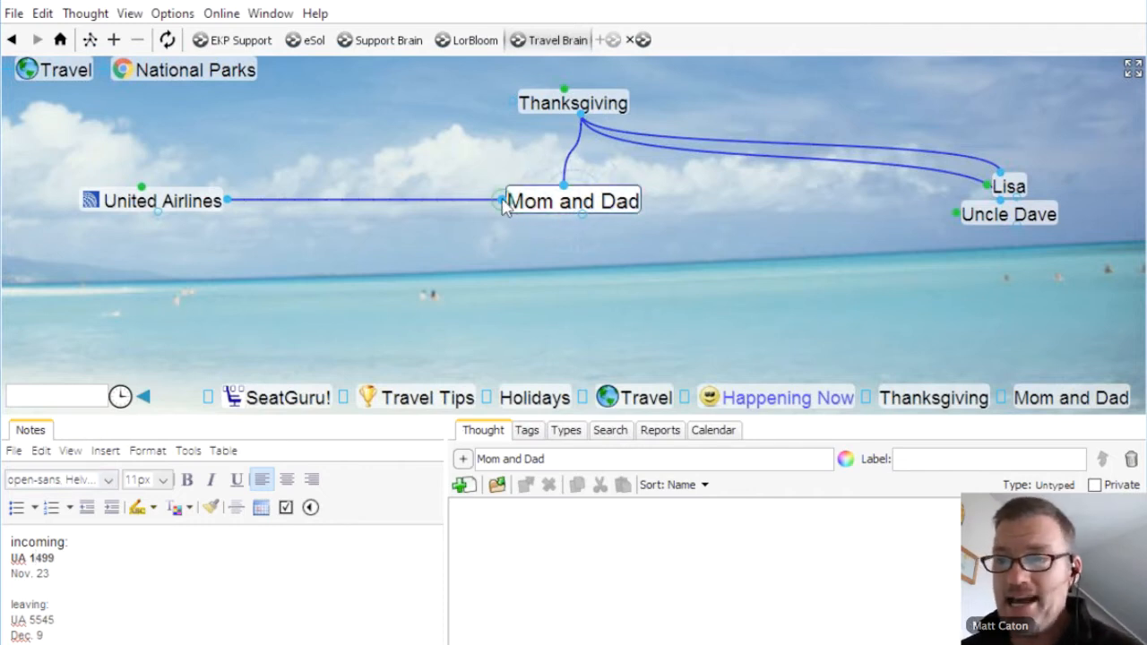
Link the existing Hertz thought to Mom and Dad as a jump thought
drag(500, 200, 337, 296)
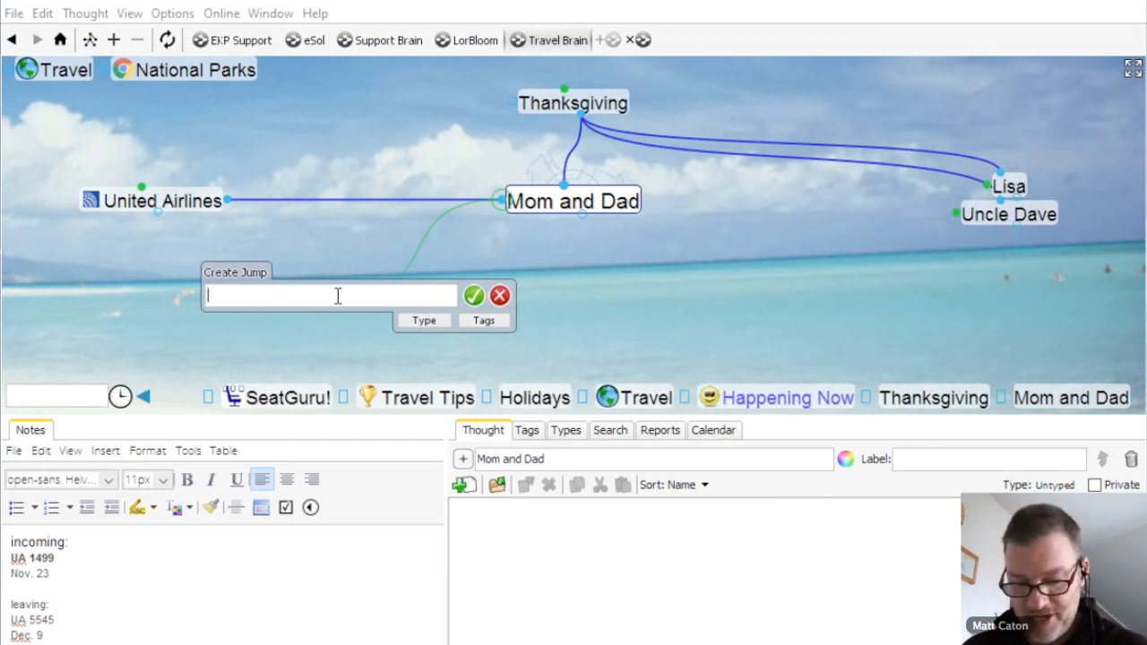
text(her)
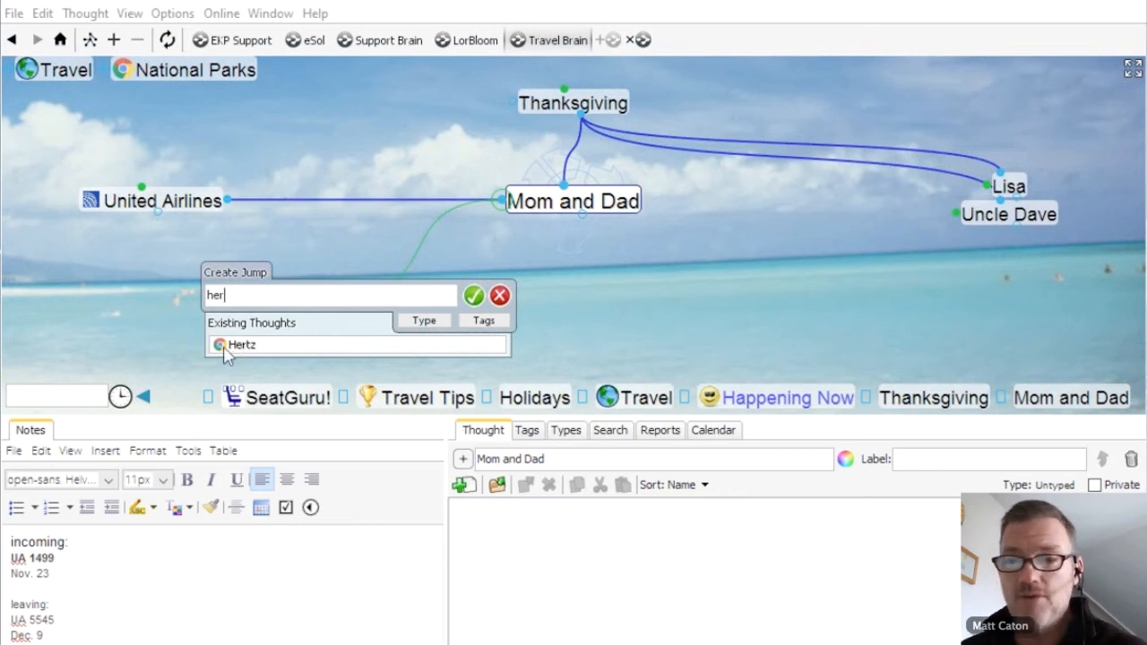
click(224, 350)
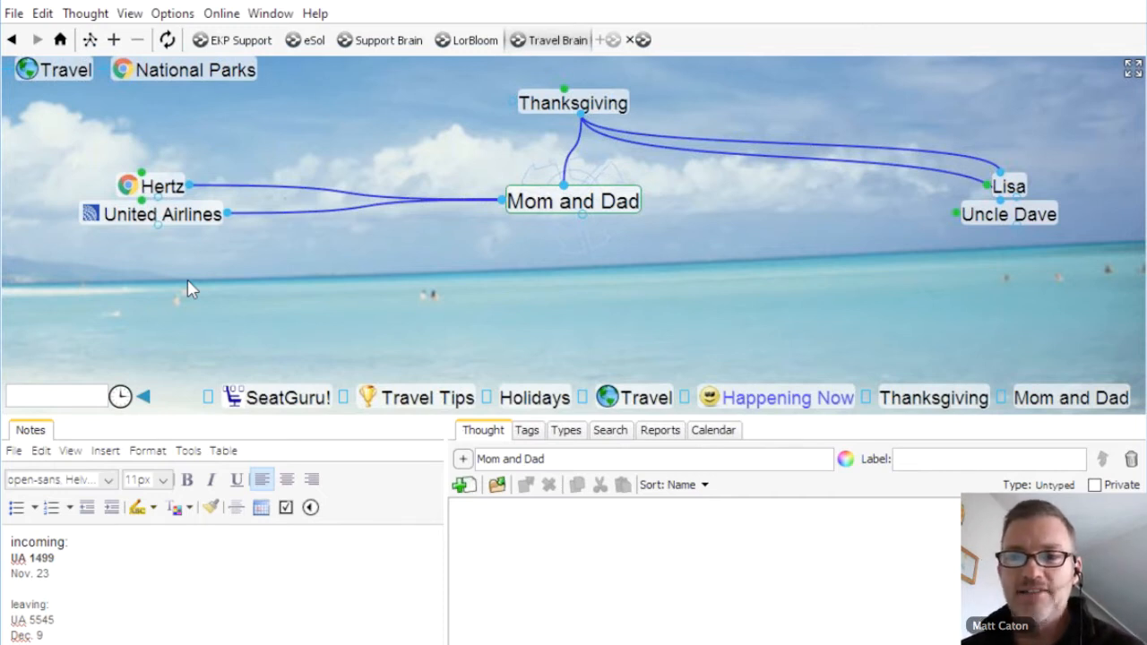
Open the Hertz thought and its website, and return to Mom and Dad in TheBrain
click(167, 193)
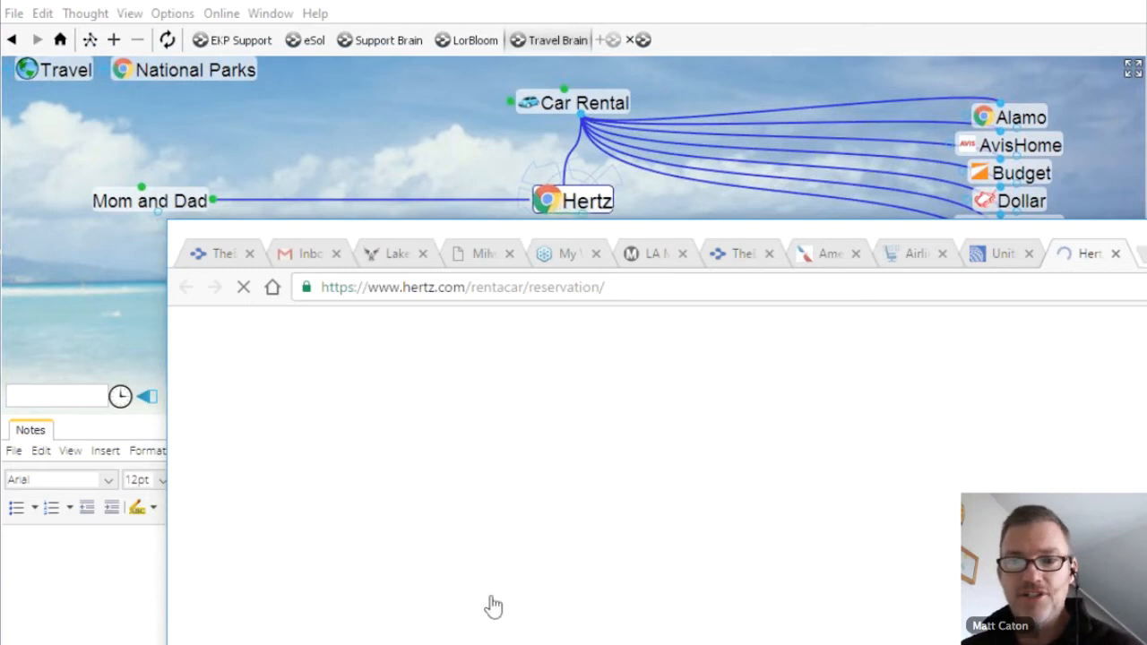
click(79, 563)
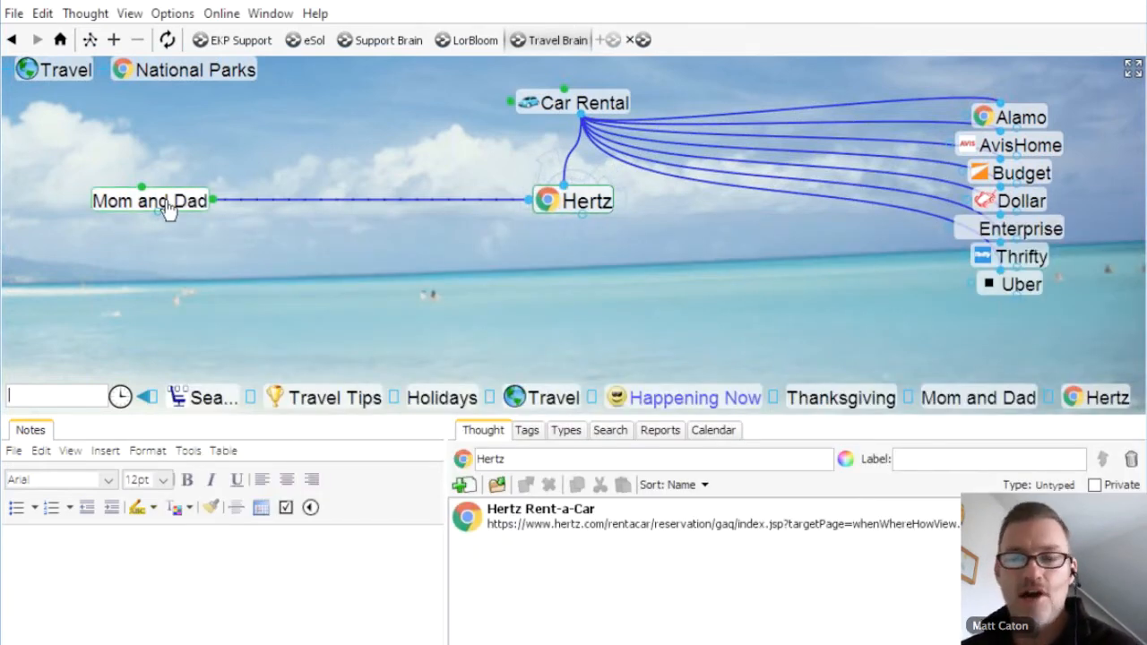
click(165, 205)
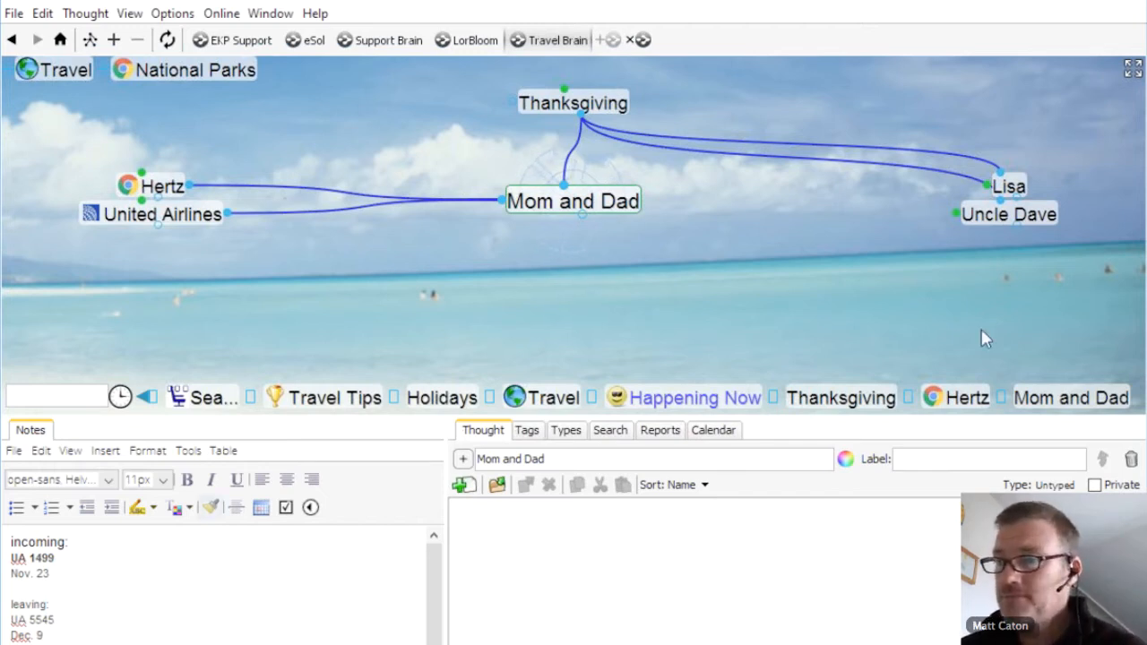
Go to the uncle's thought under Thanksgiving and add the Amtrak Confirmation file as its child thought
click(1028, 223)
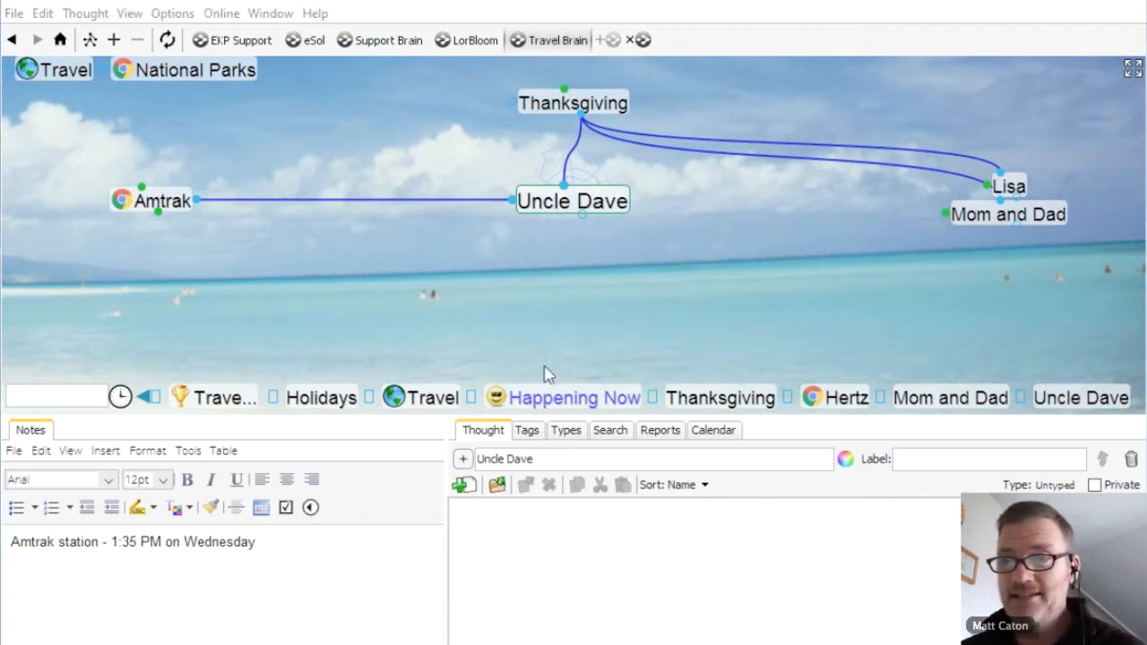
drag(544, 373, 539, 296)
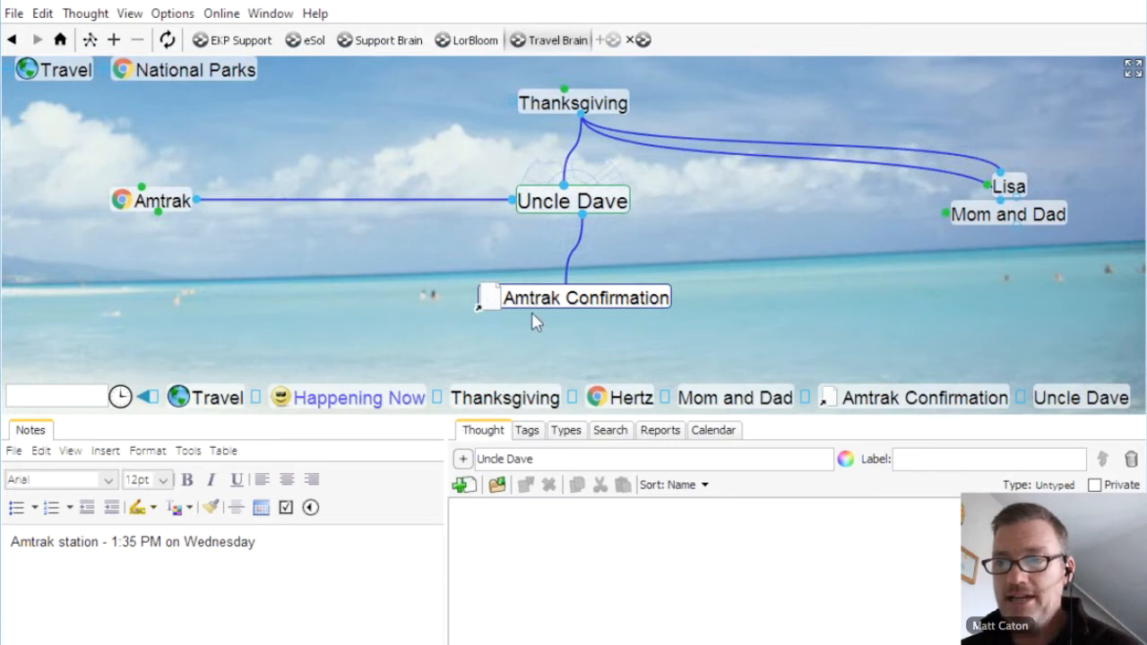
Convert the Amtrak Confirmation shortcut into a file stored inside the Brain, and return to the Thanksgiving thought
right_click(490, 300)
click(574, 469)
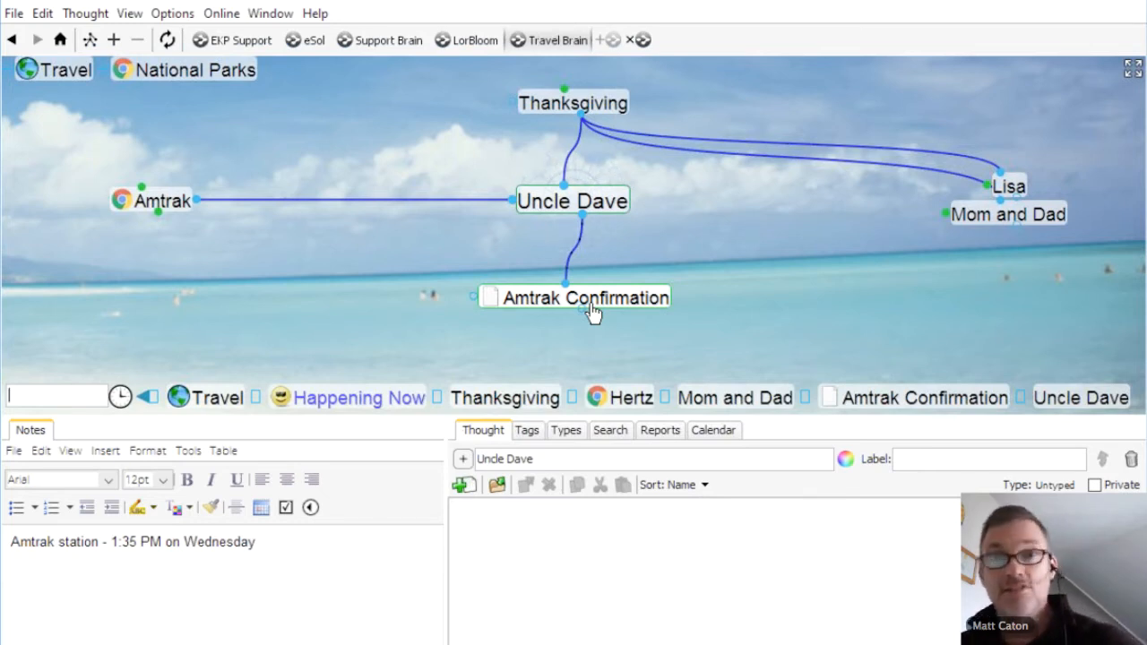
click(597, 110)
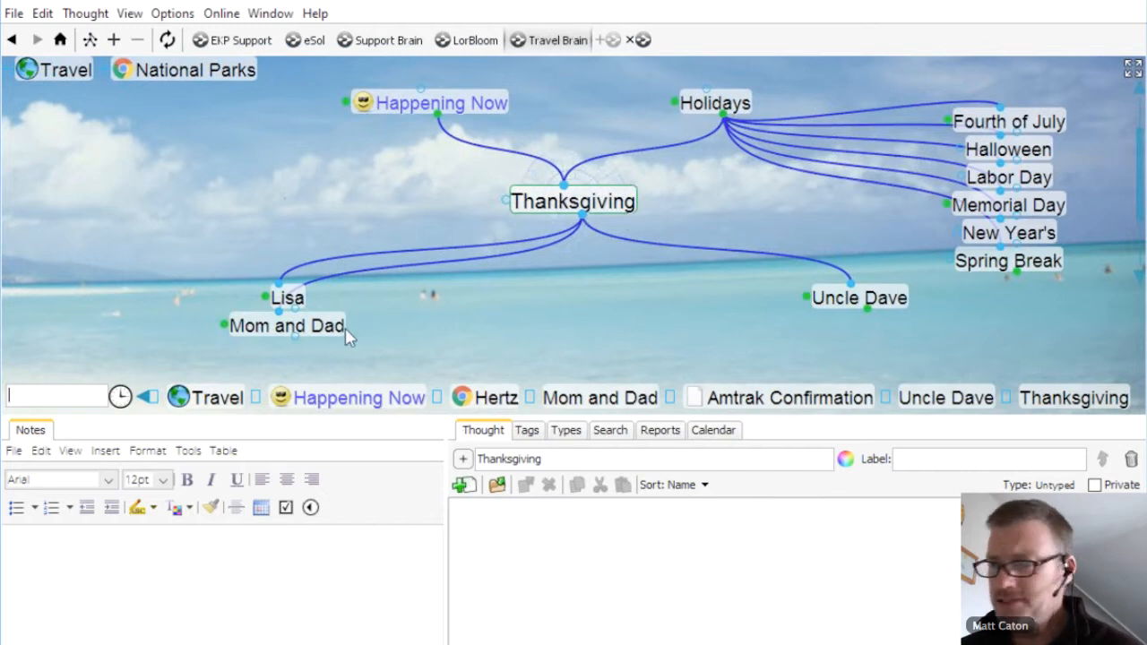
Go from the uncle's thought through Amtrak and Train to the Metra thought, and open its website
click(876, 300)
click(619, 267)
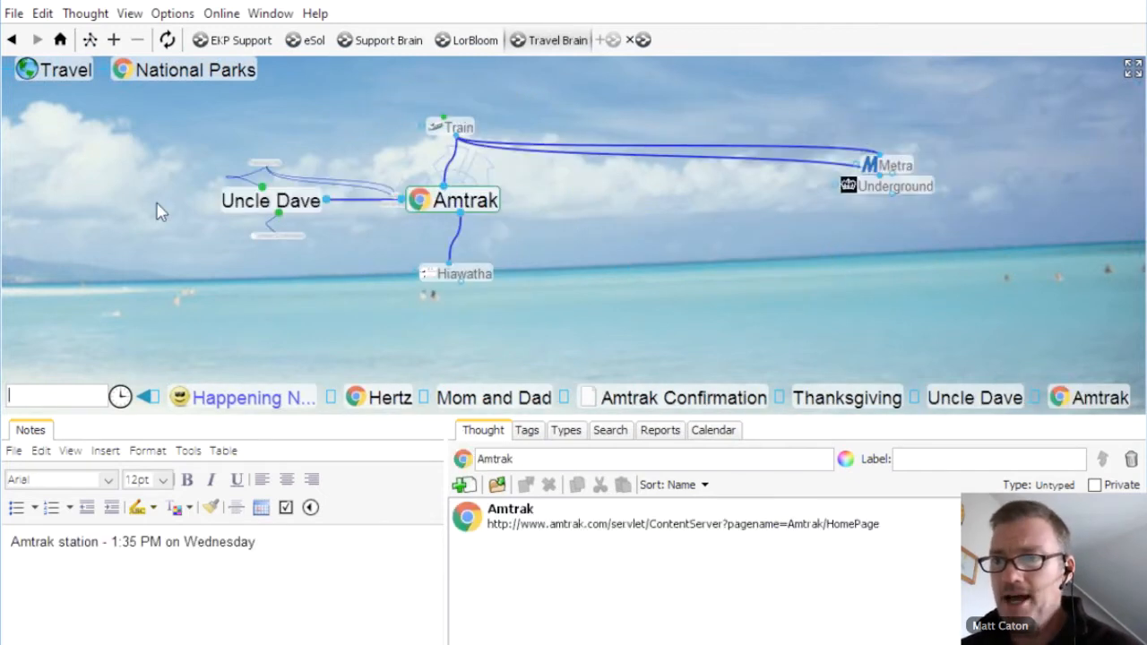
click(588, 101)
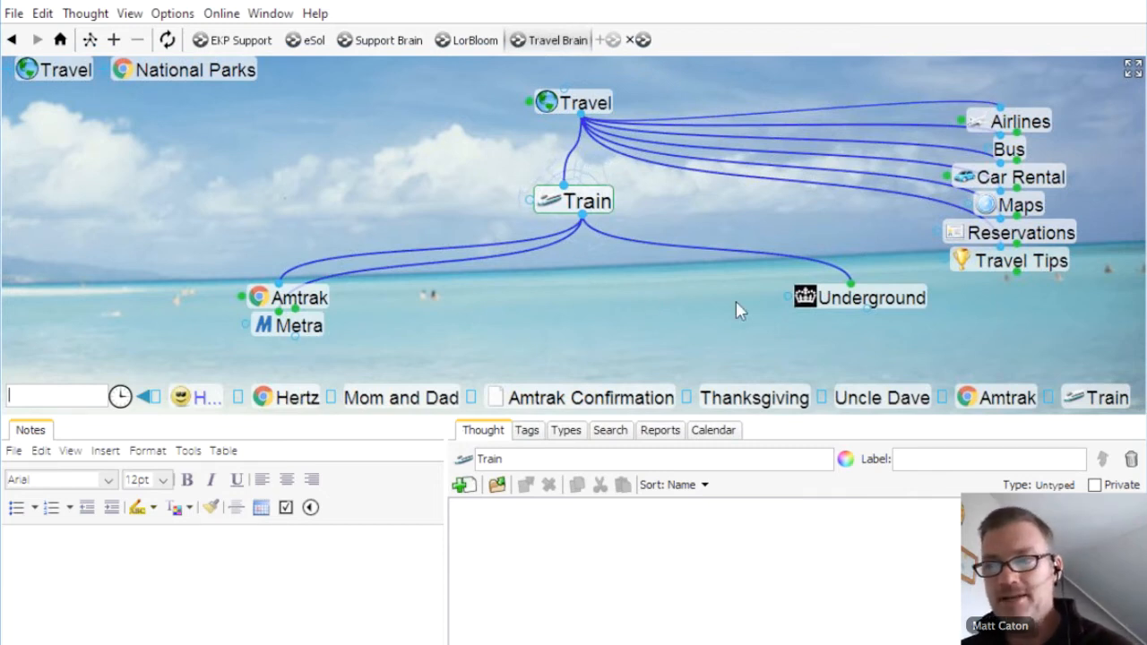
click(295, 328)
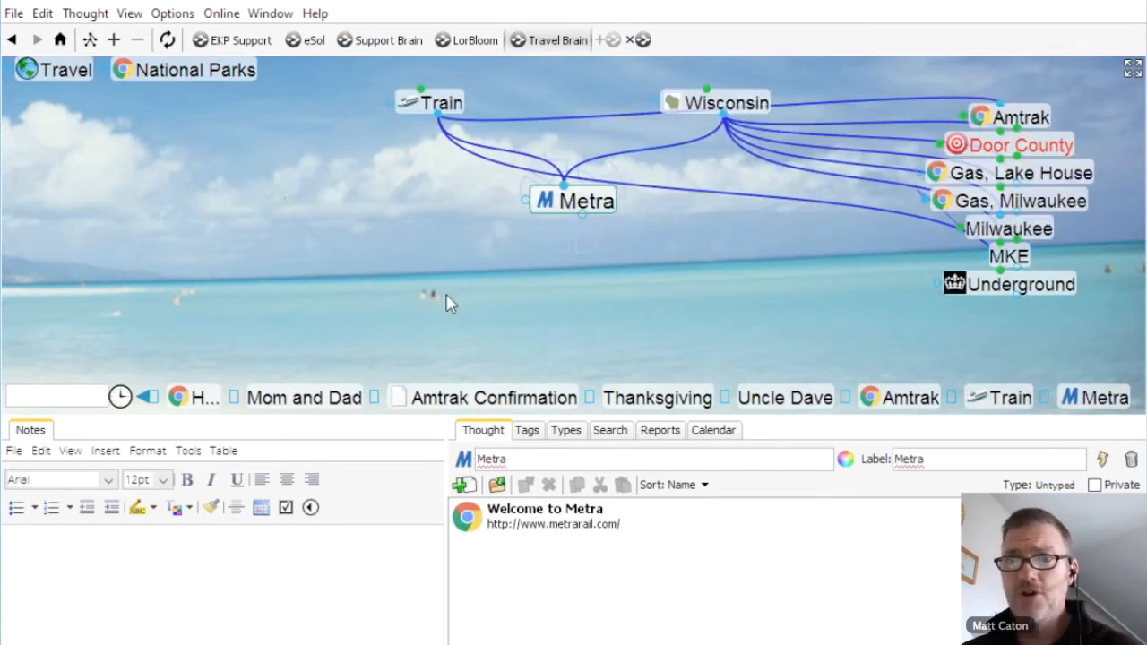
click(545, 511)
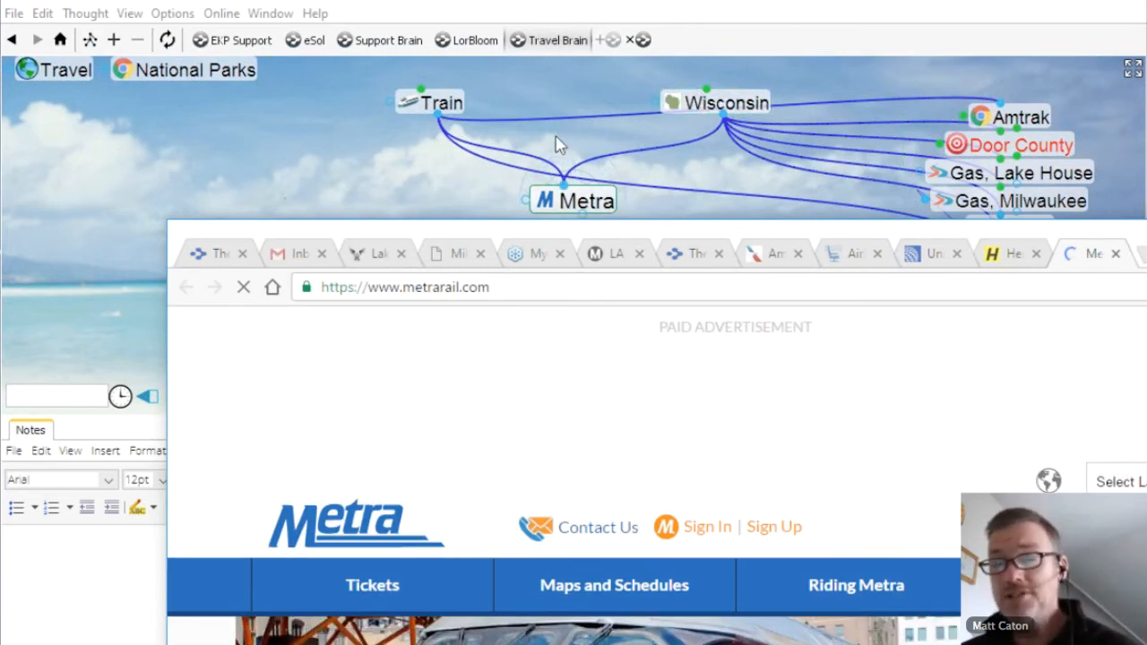
Return to the Train thought, add the Los Angeles Metro website from the browser as its child thought, and activate the new thought
click(432, 104)
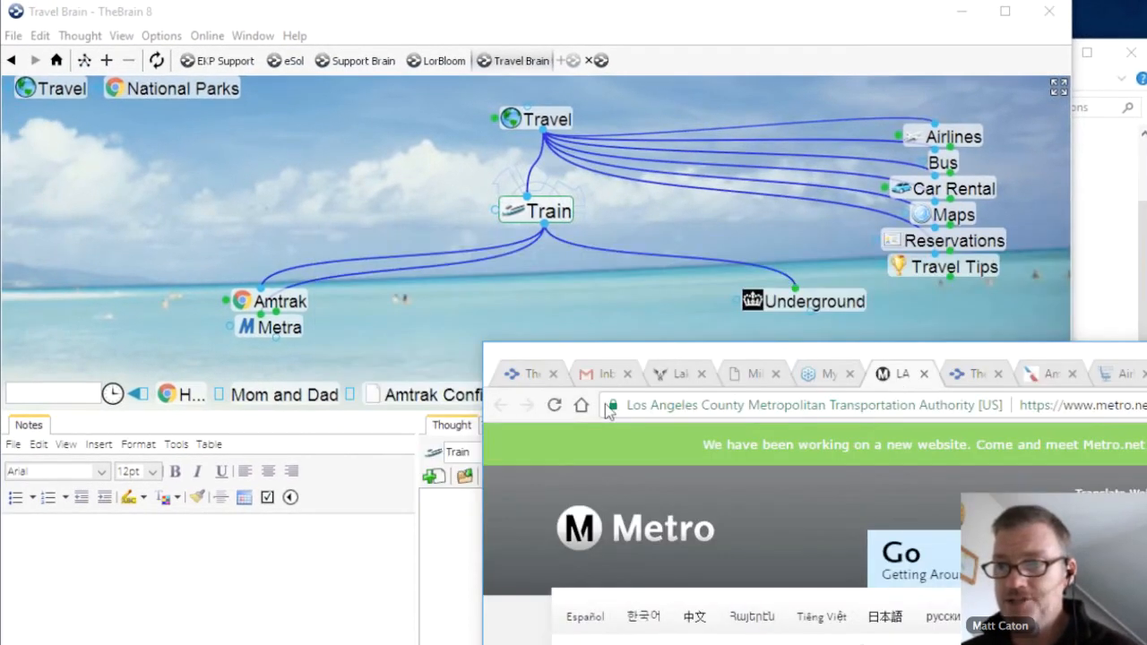
drag(615, 405, 521, 309)
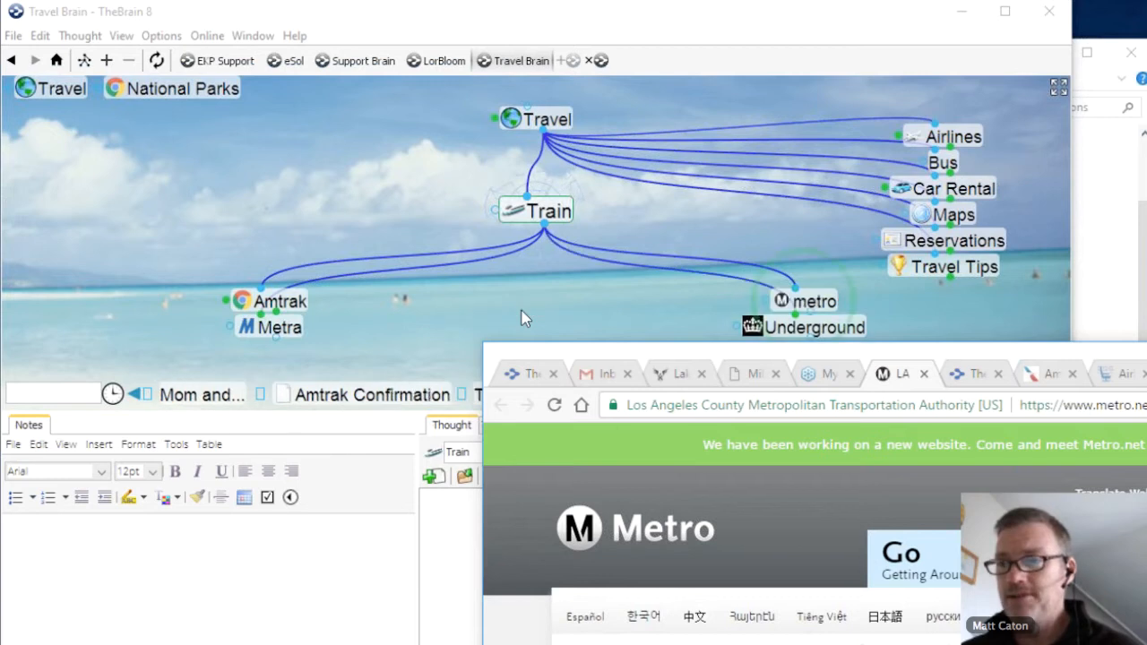
click(794, 297)
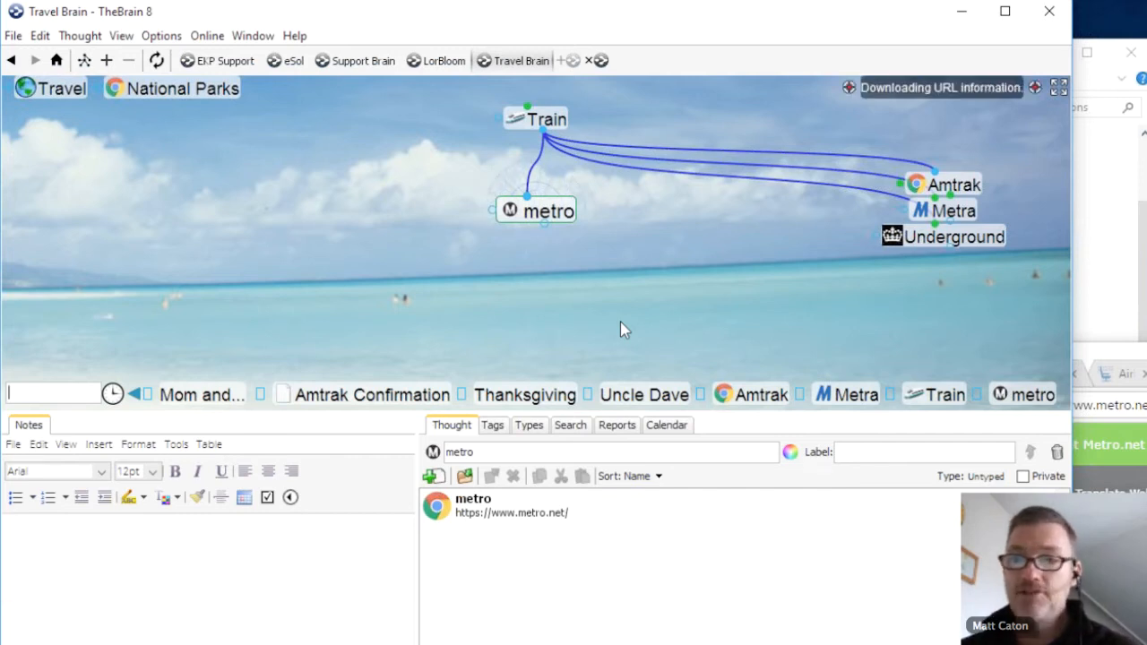
Link the existing California thought to metro as a parent
drag(527, 197, 393, 139)
text(Cali)
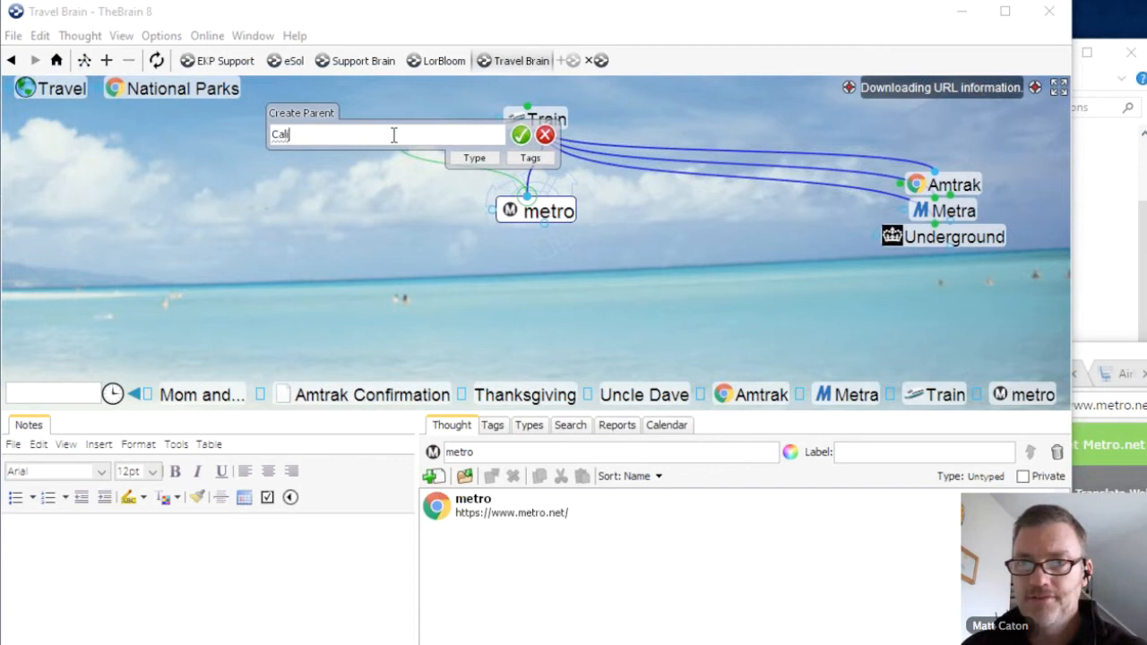
text(fornia)
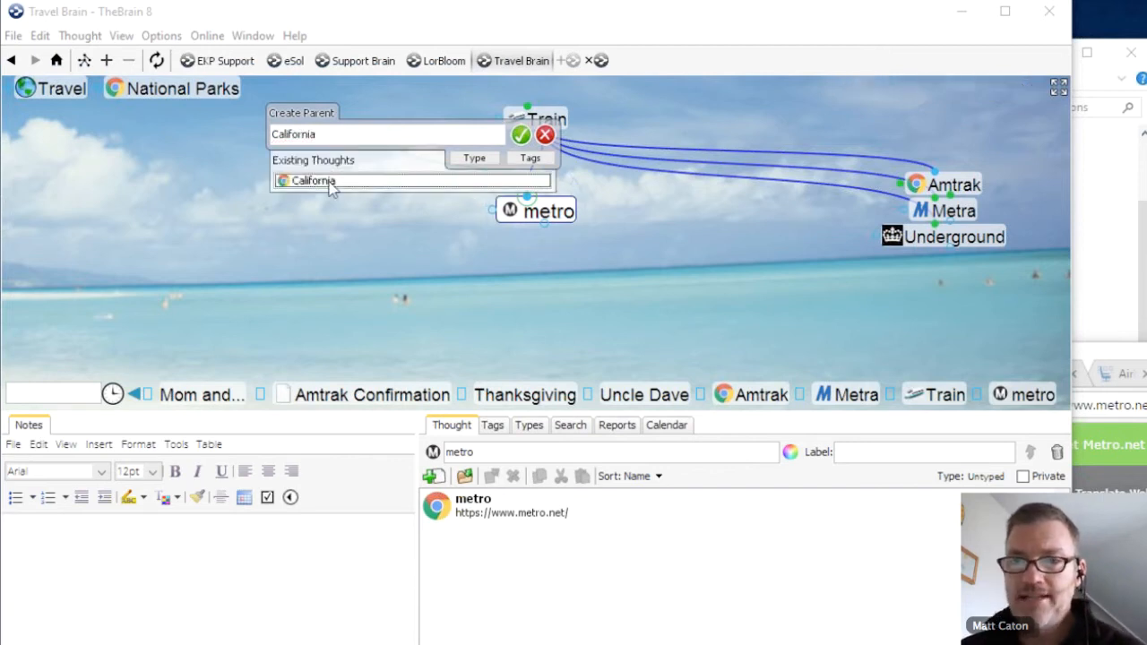
click(328, 184)
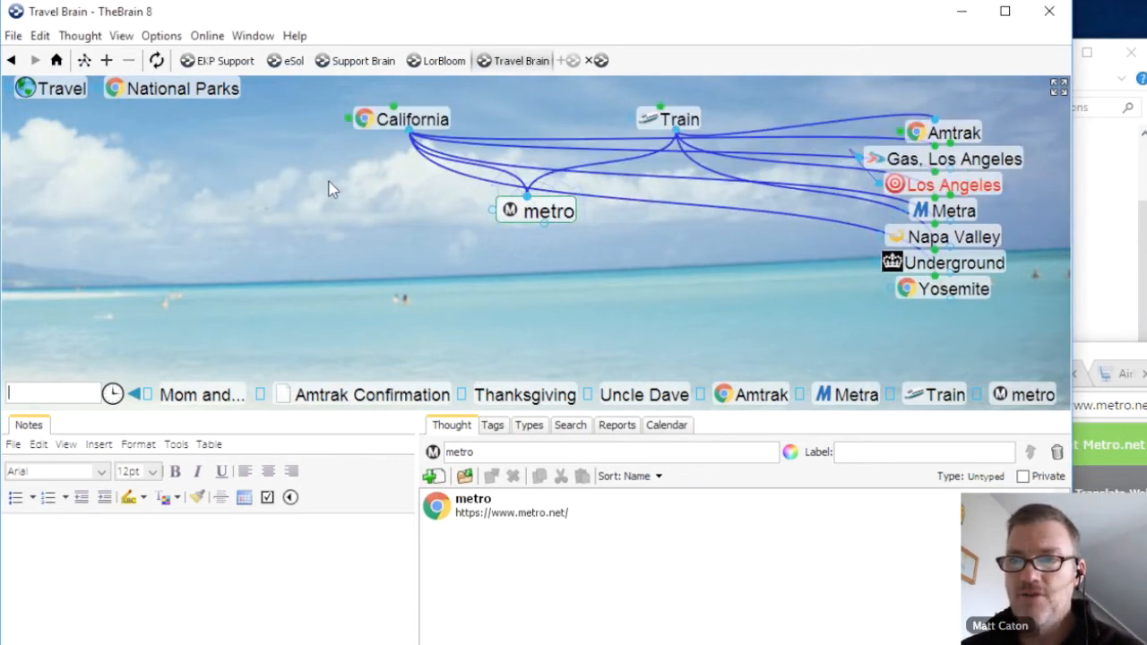
Go to the California thought, open LAX with its airport website, and return to California
click(412, 121)
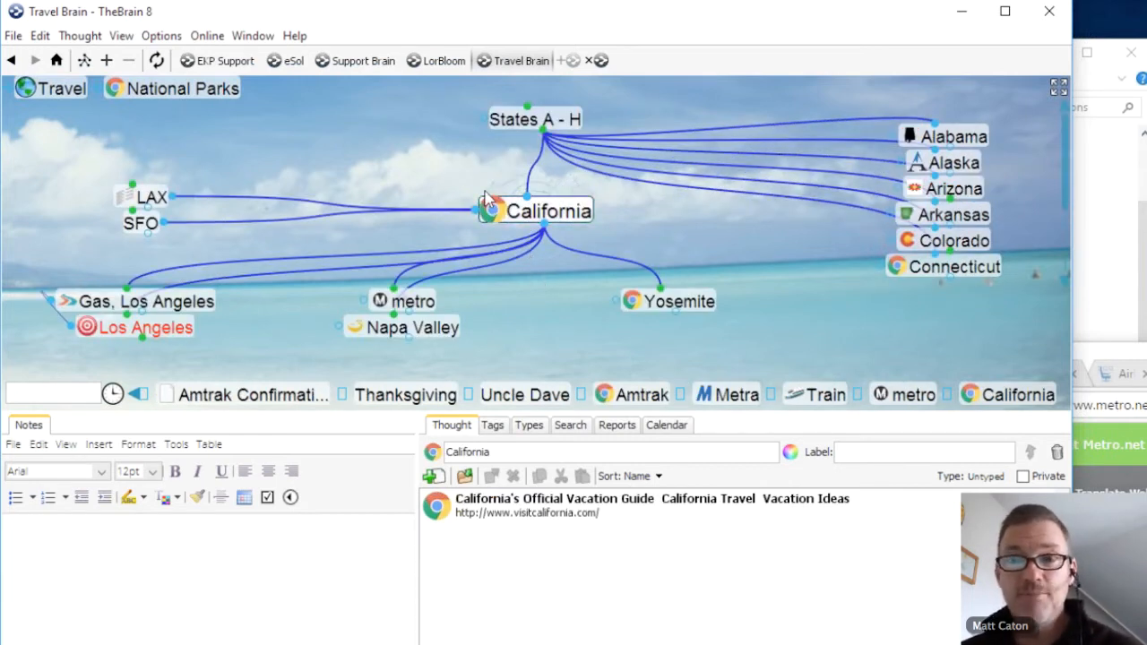
click(152, 198)
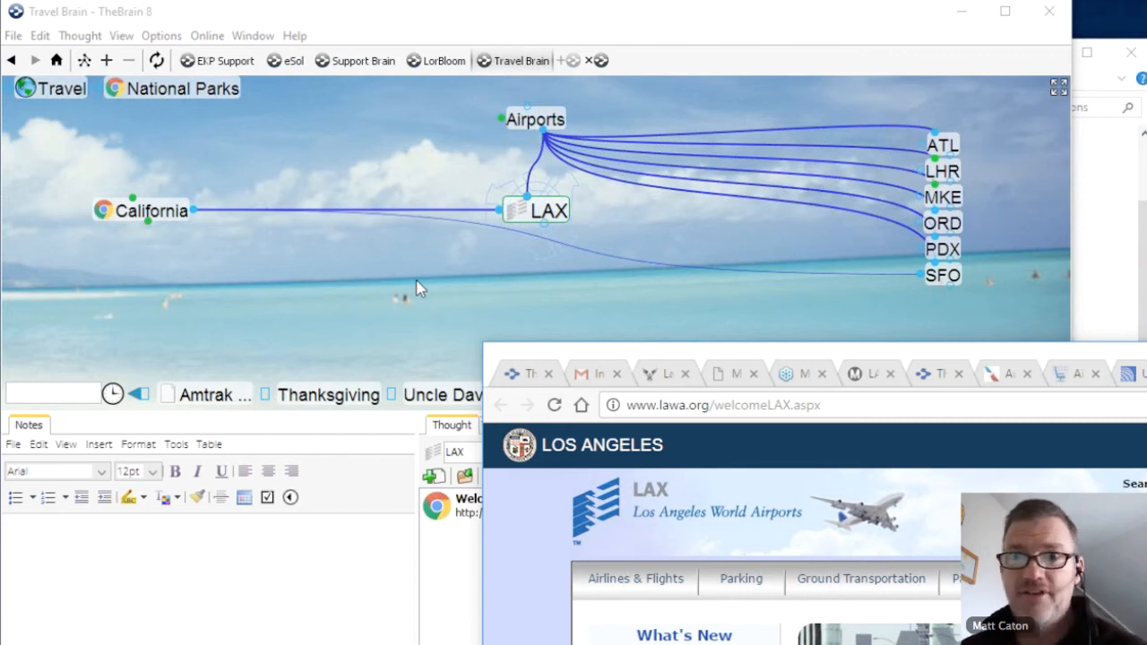
click(119, 219)
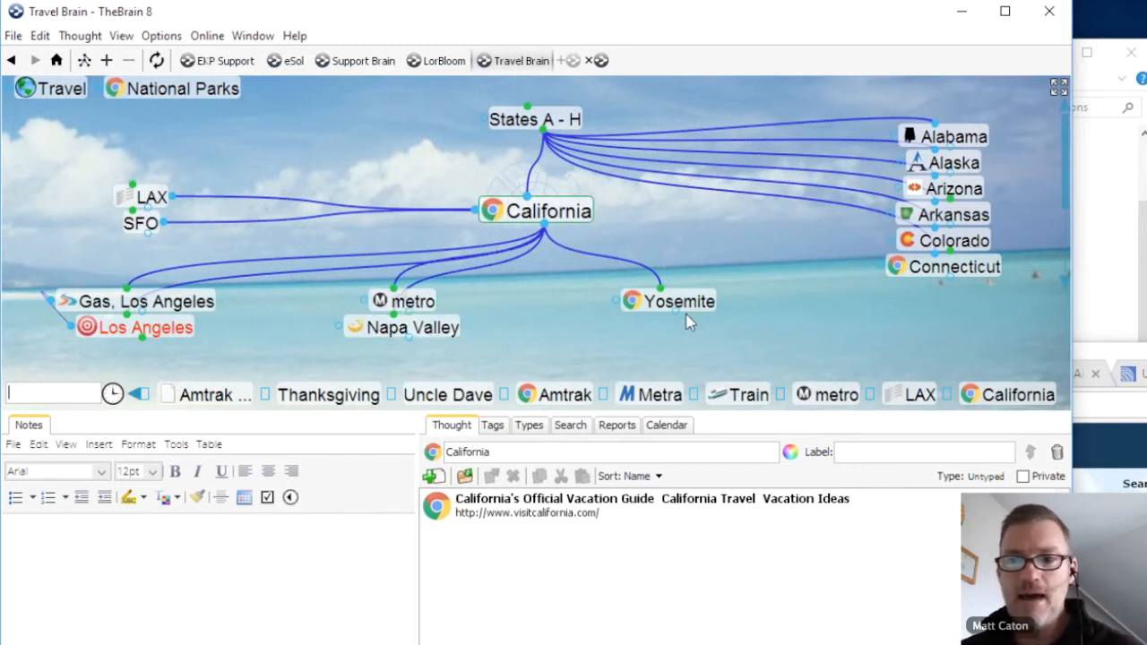
Navigate from California through Napa Valley, Culture and Destinations back to the Travel thought
click(442, 328)
click(665, 118)
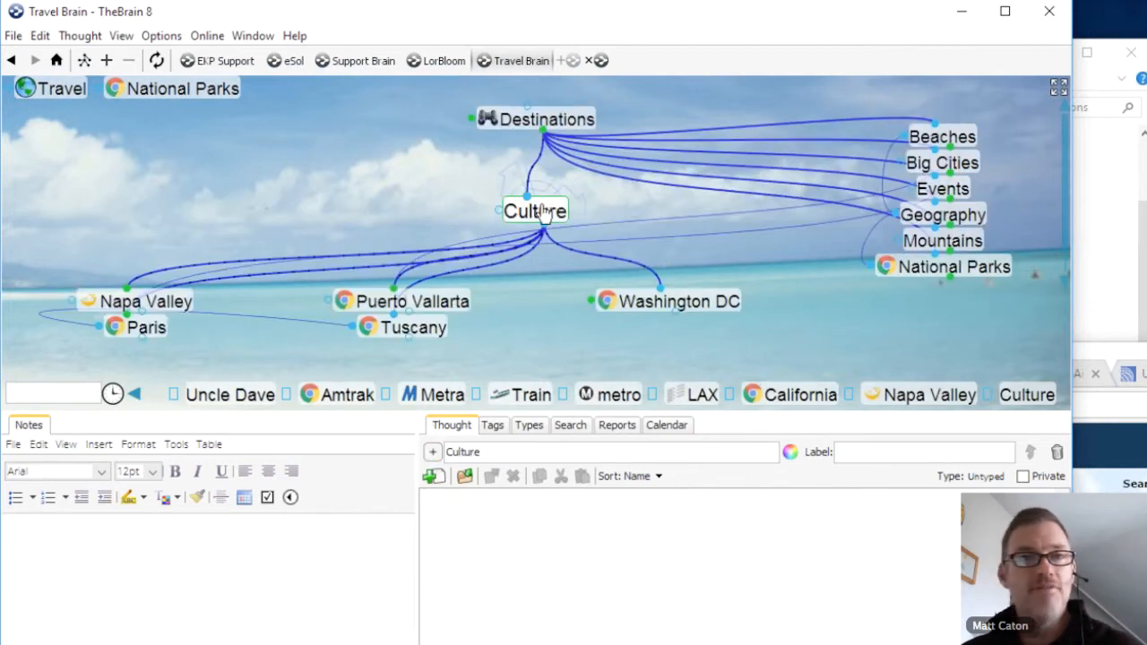
click(538, 120)
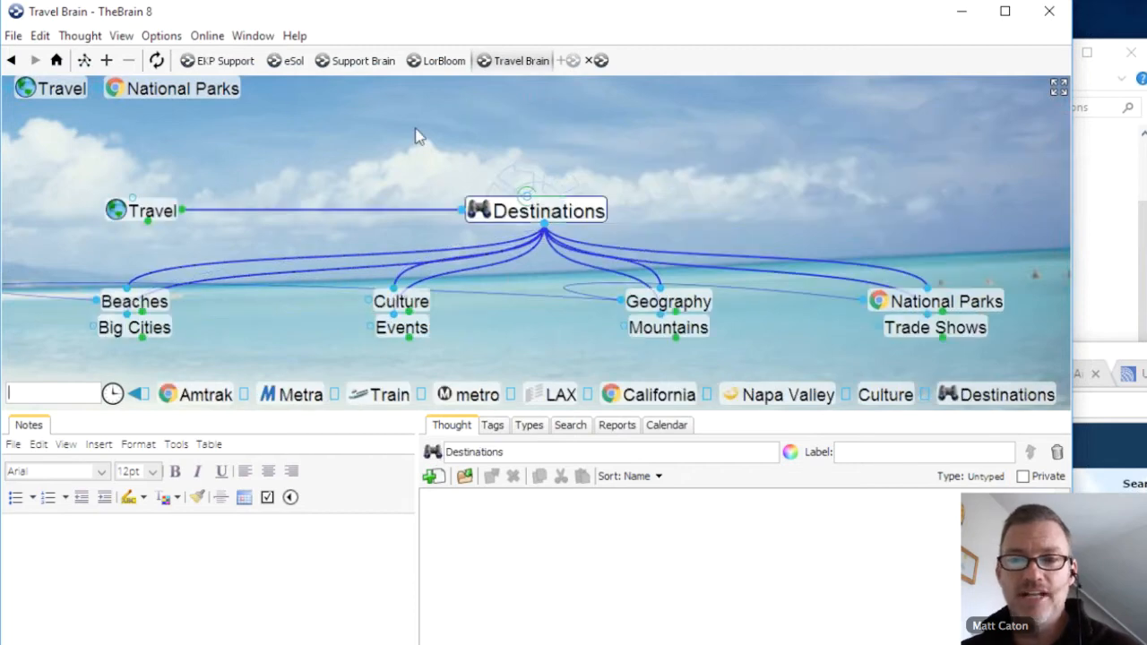
click(160, 217)
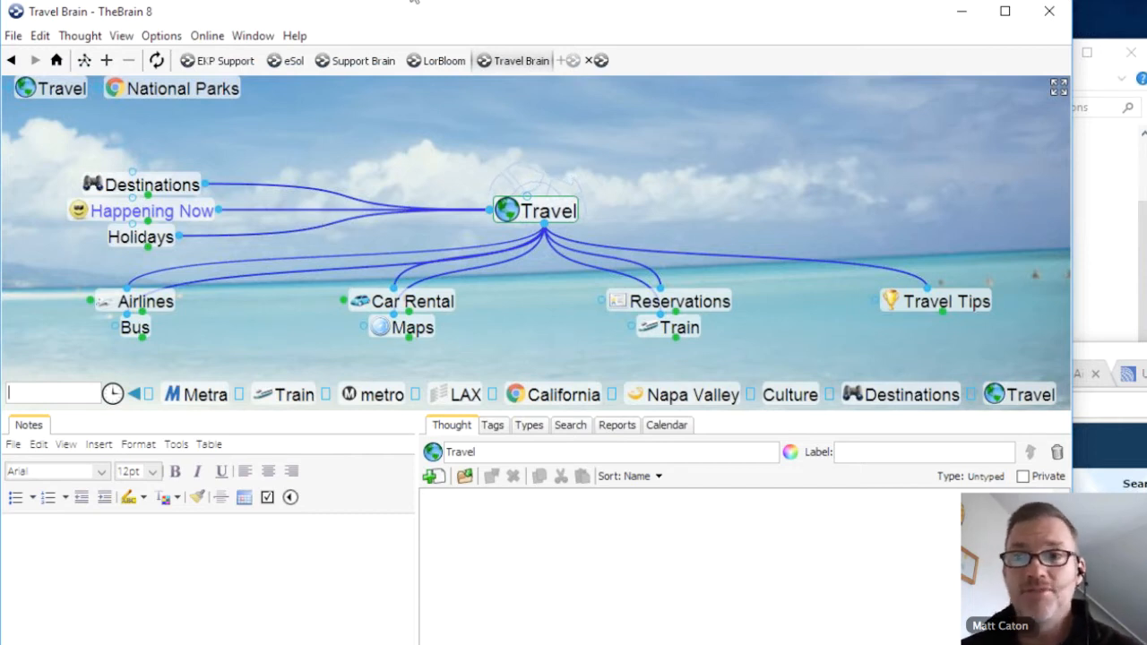
Switch to the LorBloom Brain and go through Food and Thanksgiving to the recipies thought, enlarging the plex area on the way
click(439, 62)
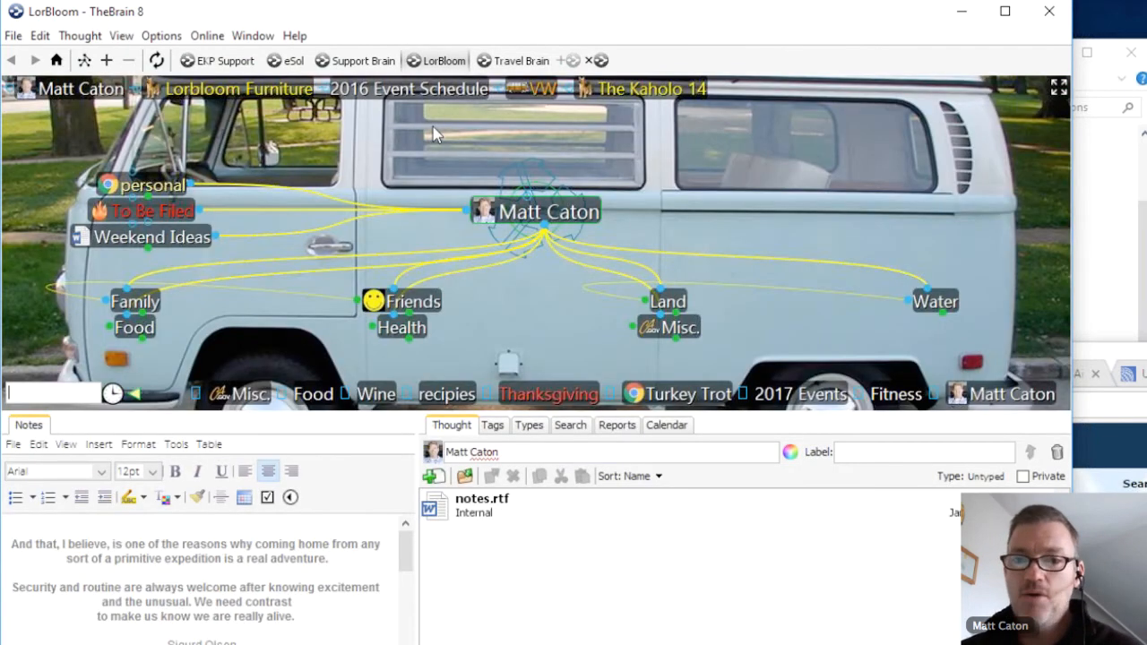
click(127, 346)
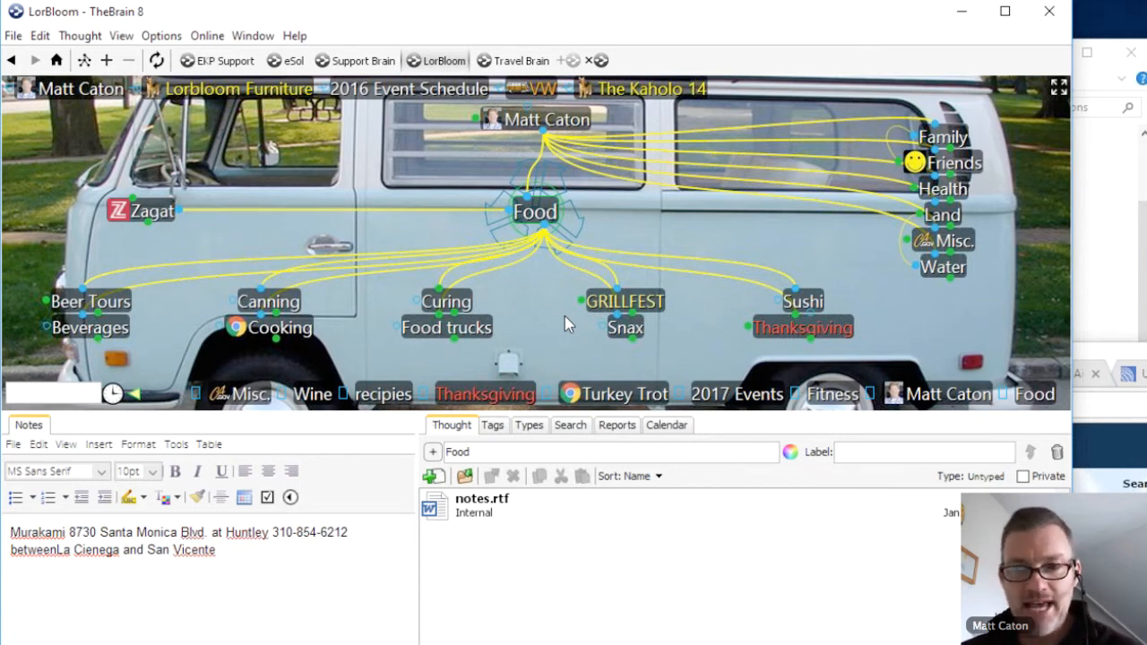
drag(540, 411, 541, 484)
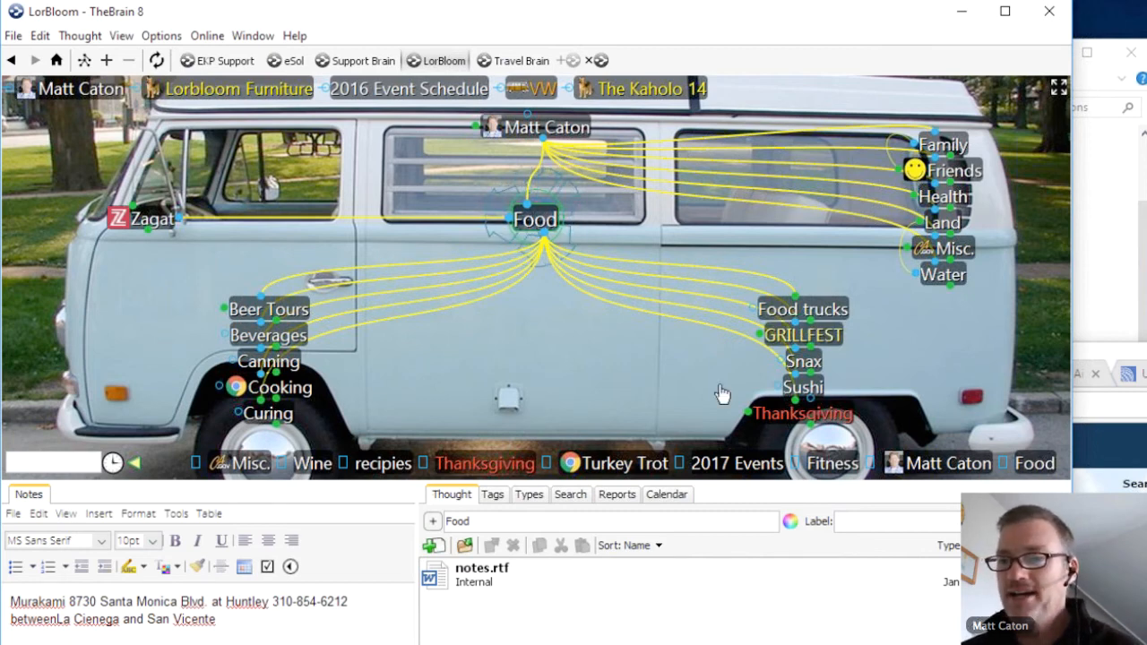
click(800, 418)
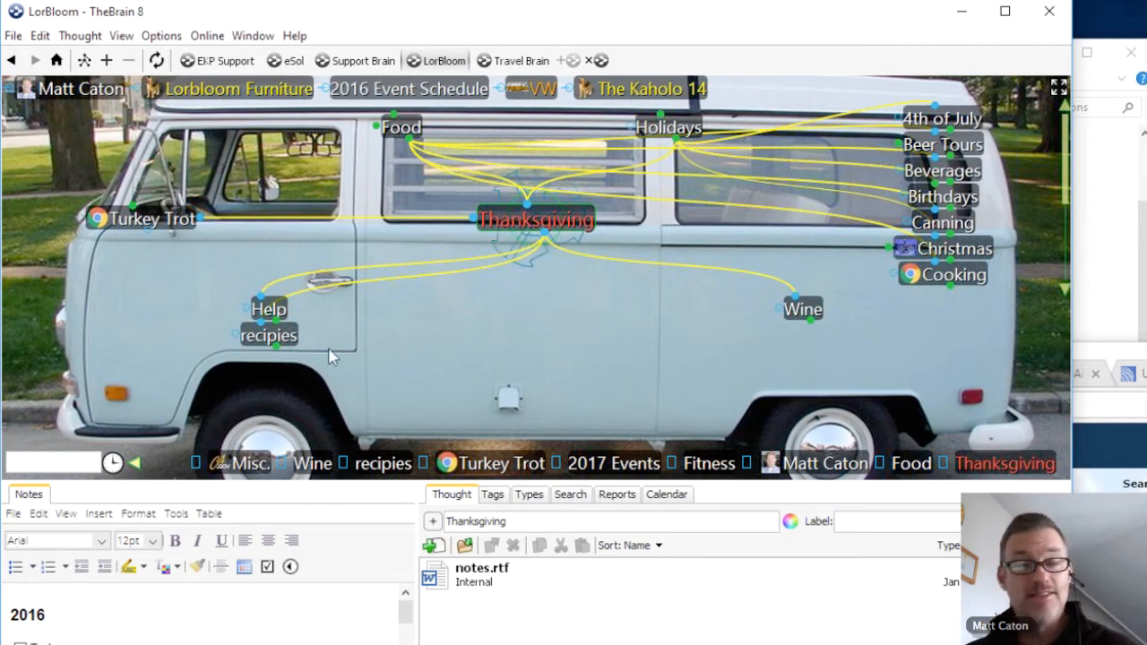
click(289, 338)
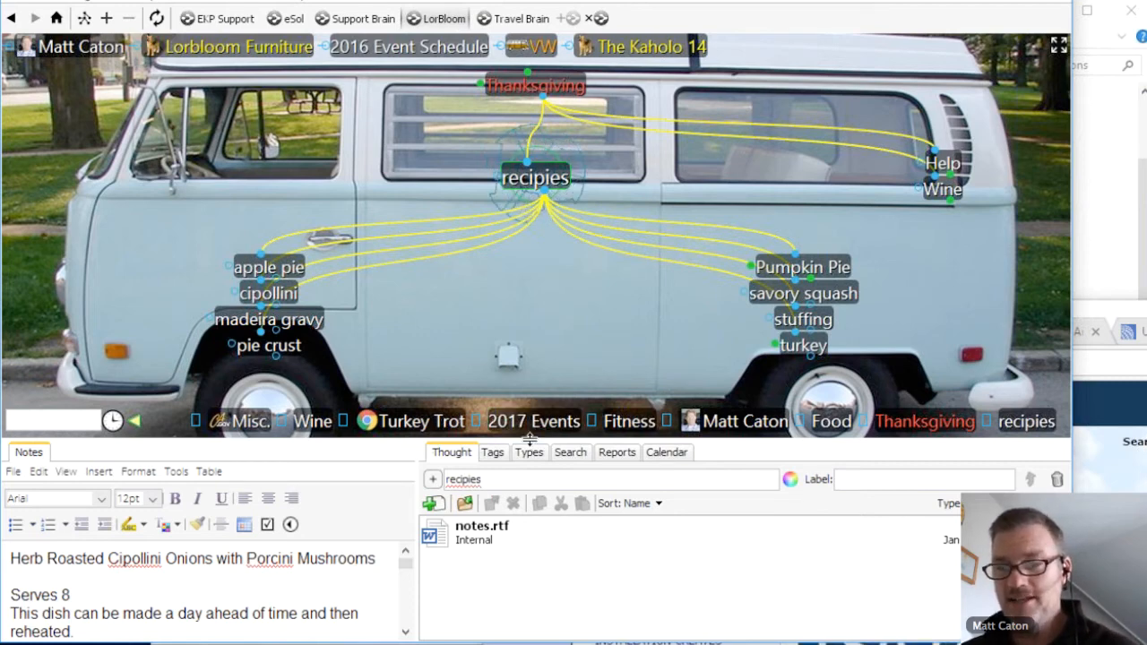
Reduce the plex height to give the lower panes more room, and widen the notes pane
drag(530, 439, 507, 478)
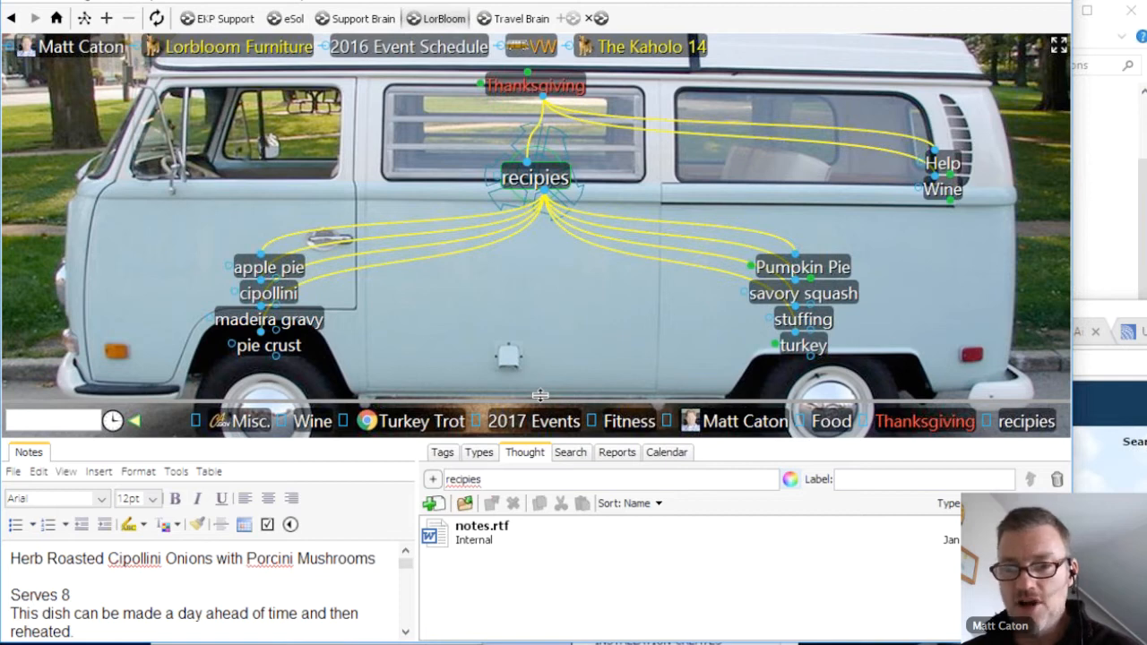
drag(540, 395, 537, 332)
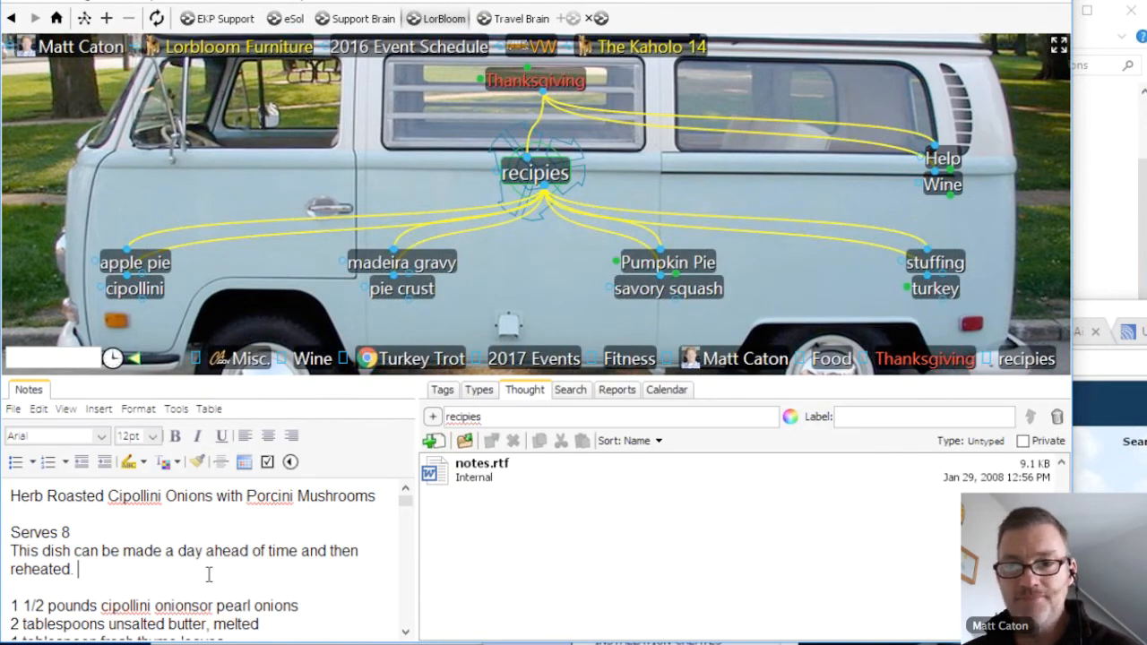
drag(415, 534, 546, 534)
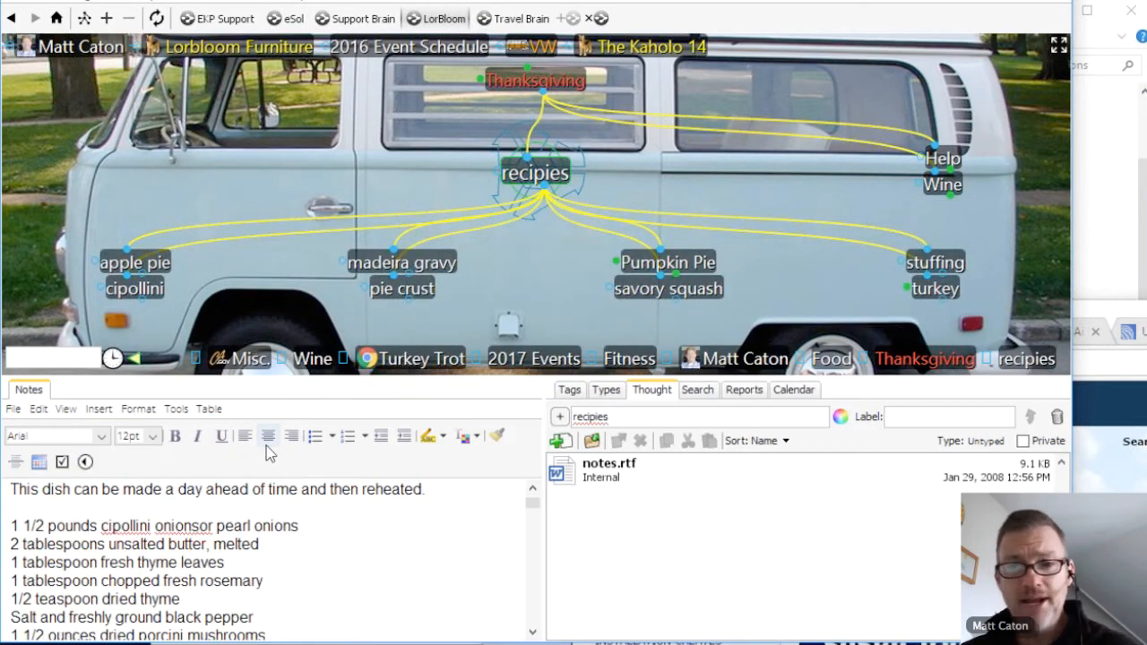
Maximize the recipies notes and restore the layout, and expand the plex to the full window and restore it
double_click(29, 391)
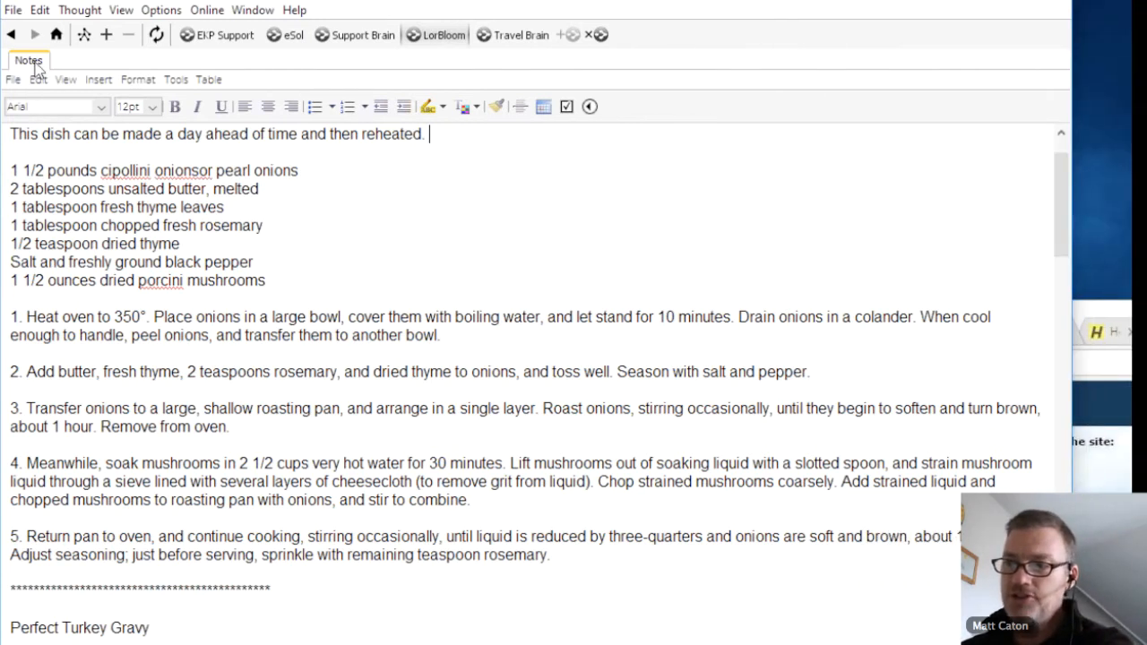
double_click(135, 63)
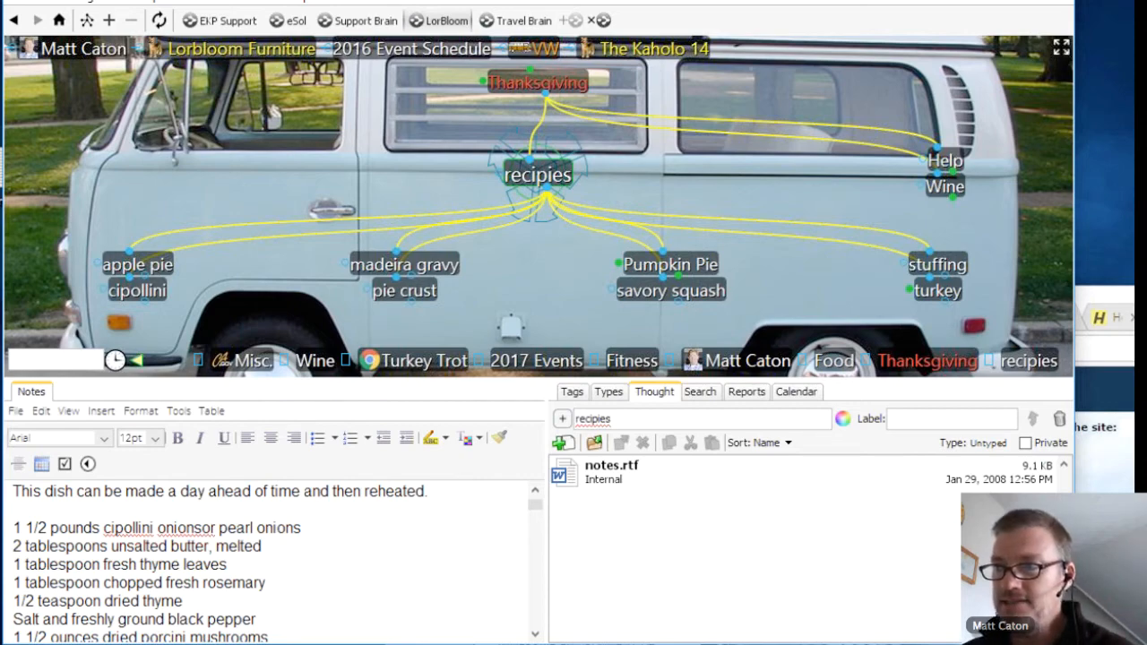
click(1062, 52)
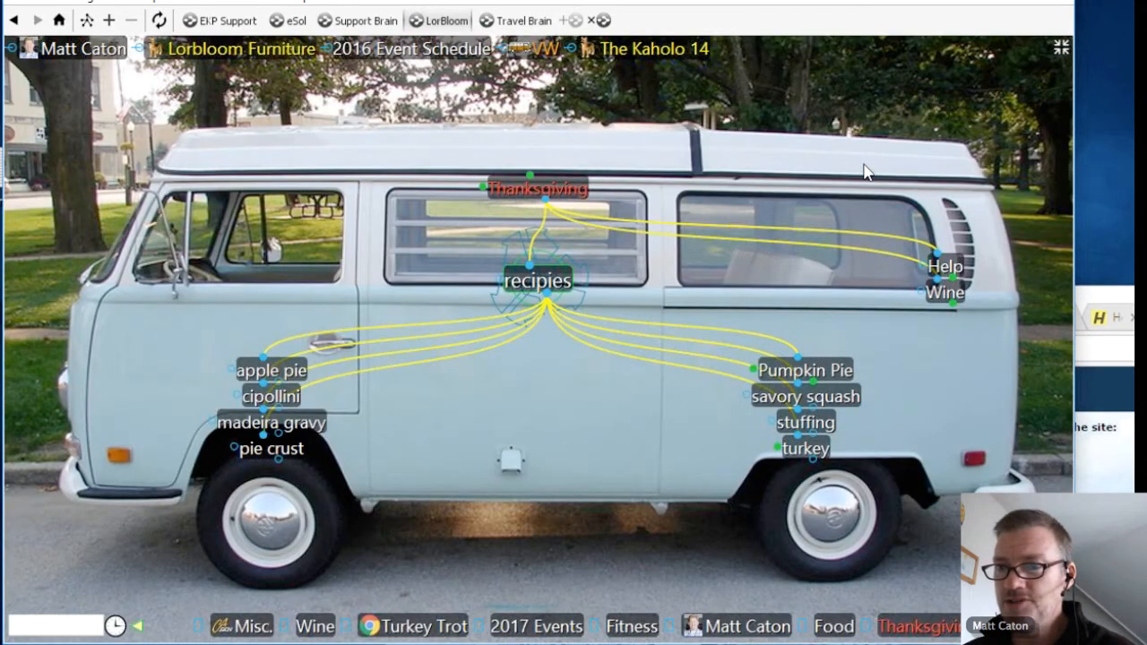
click(1060, 51)
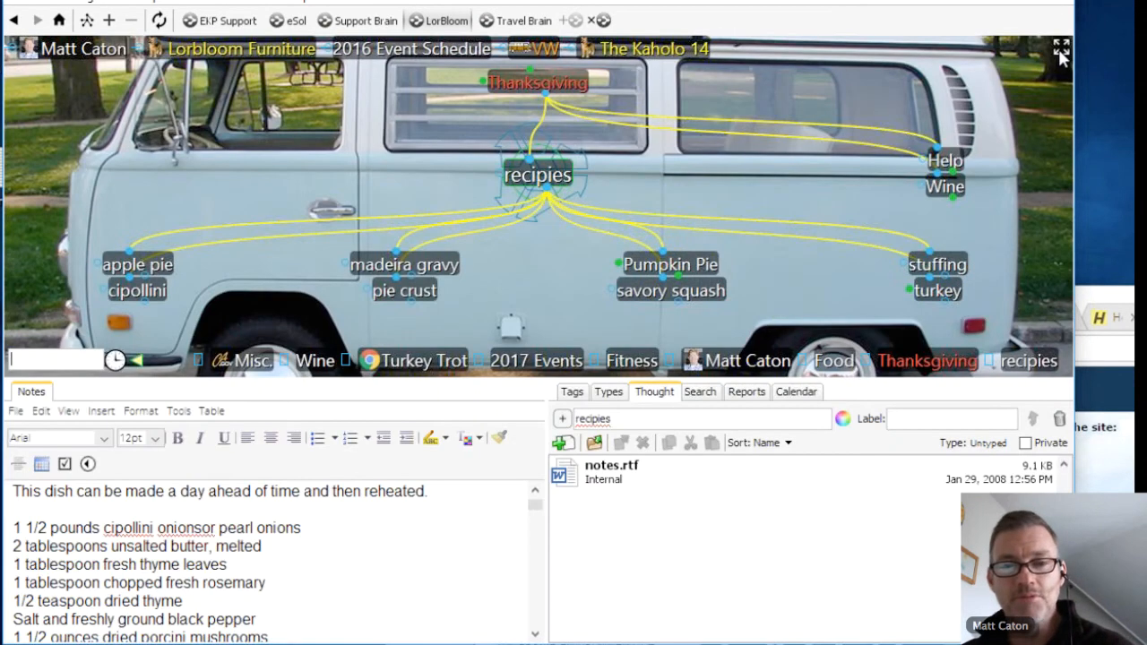
Maximize the recipies notes, read through the stored recipes, and restore the normal layout
double_click(36, 395)
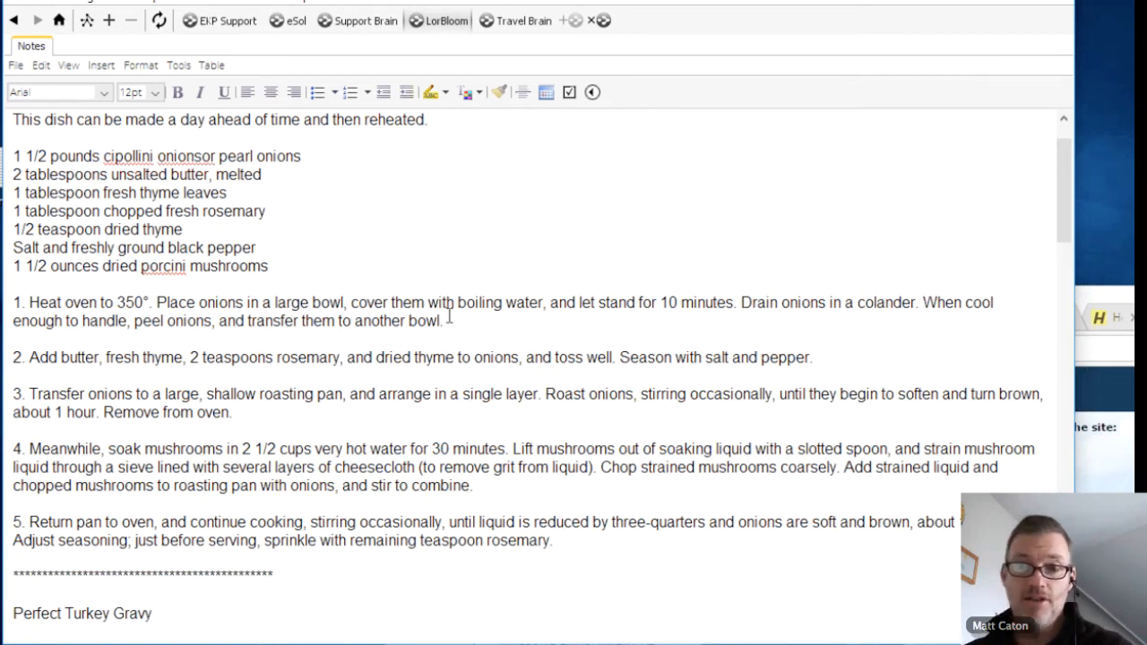
scroll(449, 316, down, 8)
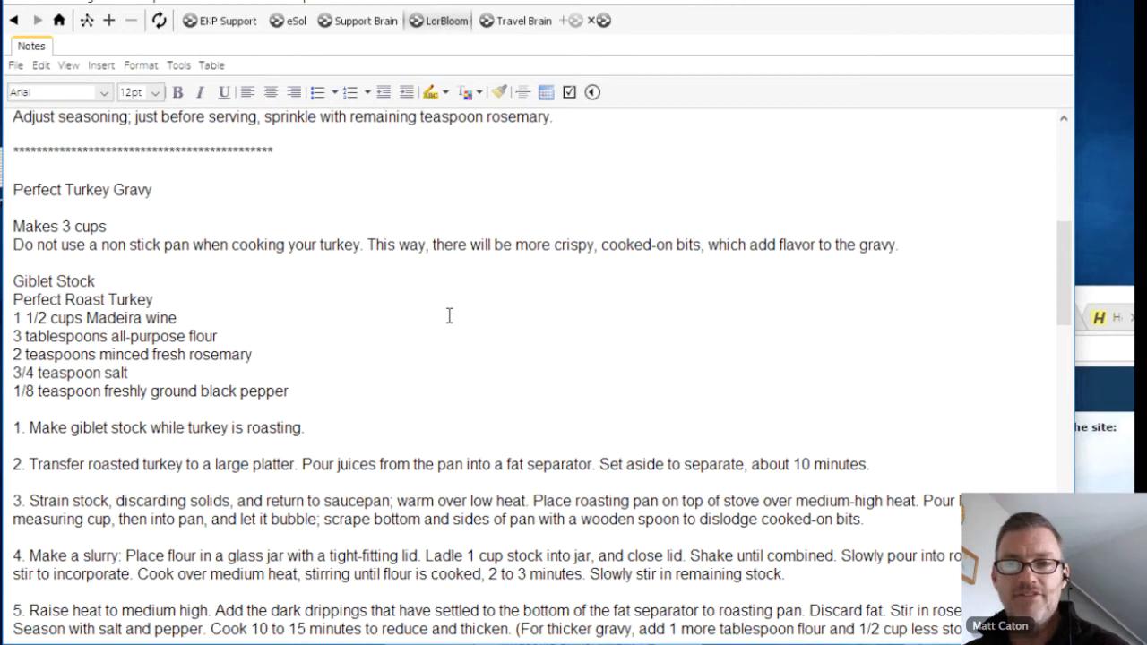
scroll(449, 315, down, 15)
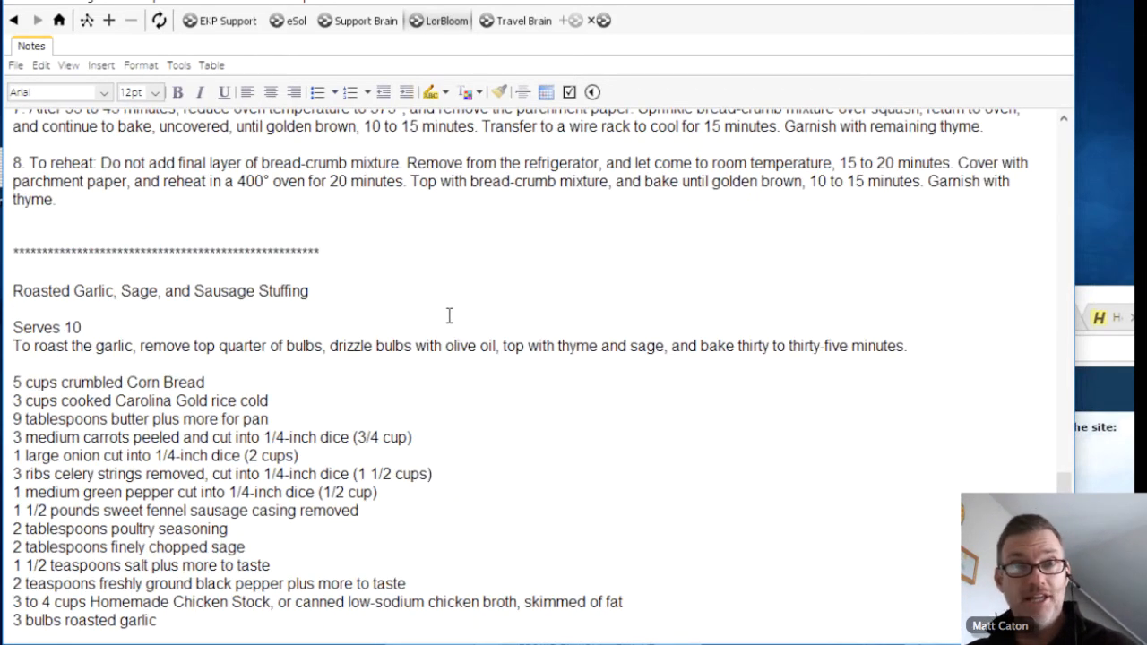
scroll(449, 316, up, 20)
double_click(47, 53)
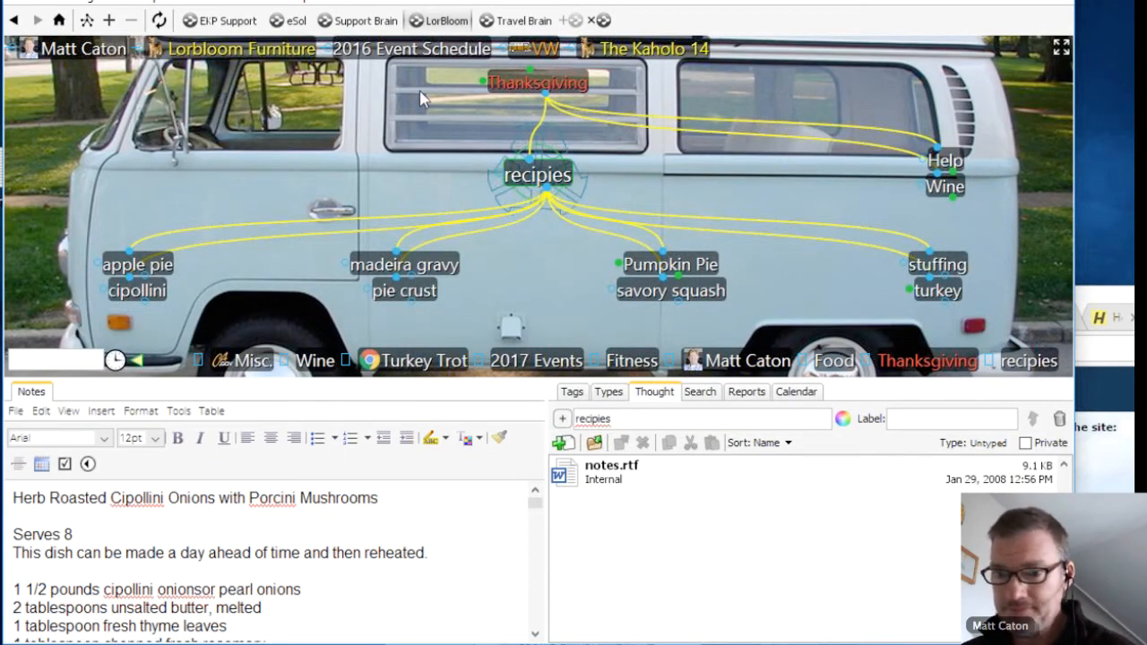
Go to the Thanksgiving thought, review the checklist in its notes, and highlight the 2016 heading
click(538, 84)
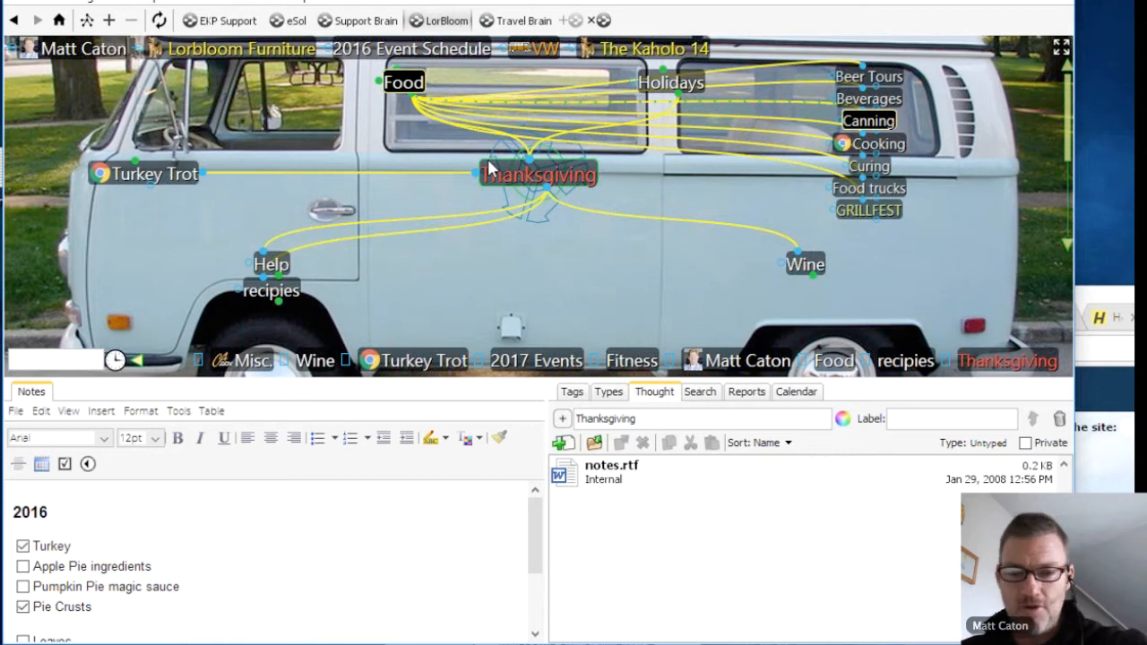
click(256, 511)
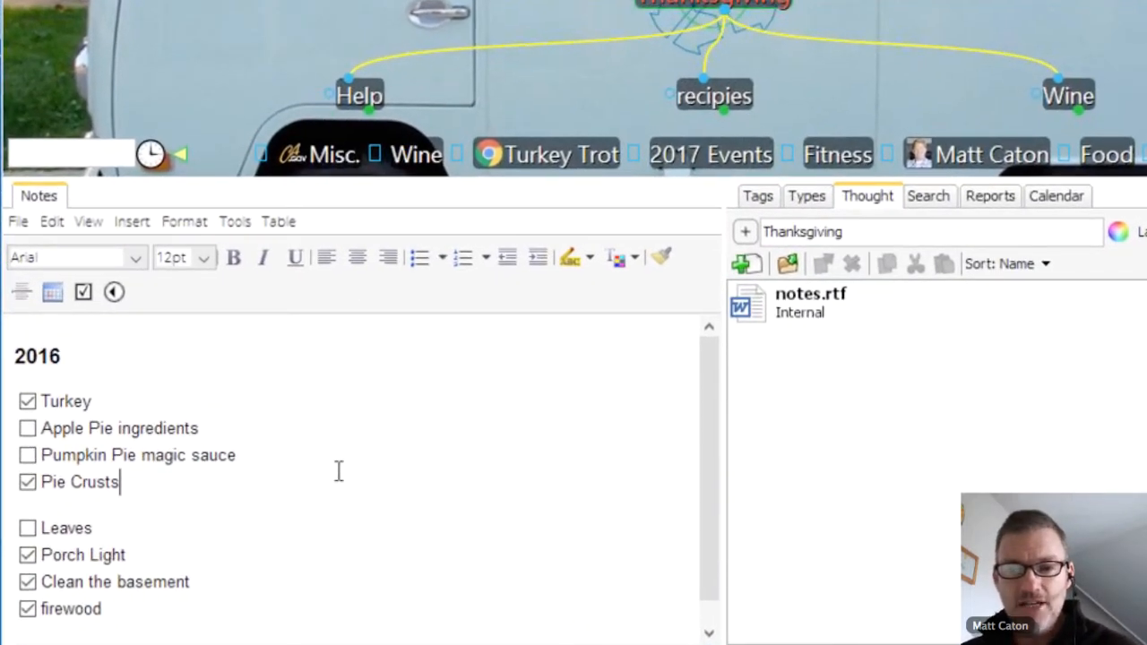
click(11, 359)
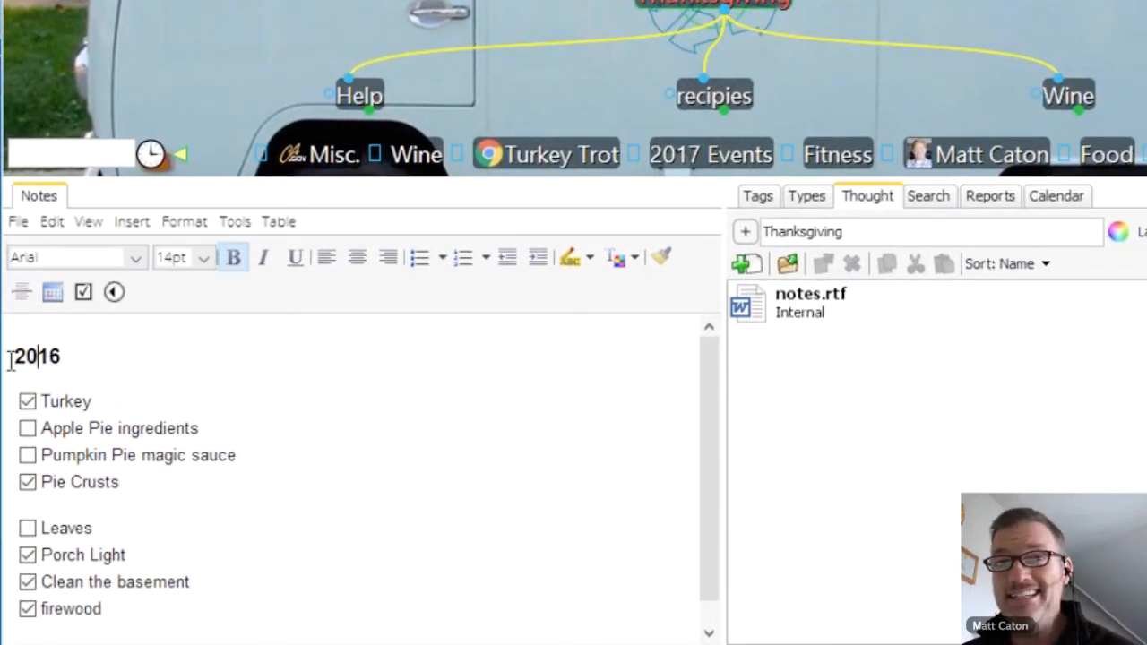
drag(11, 359, 117, 357)
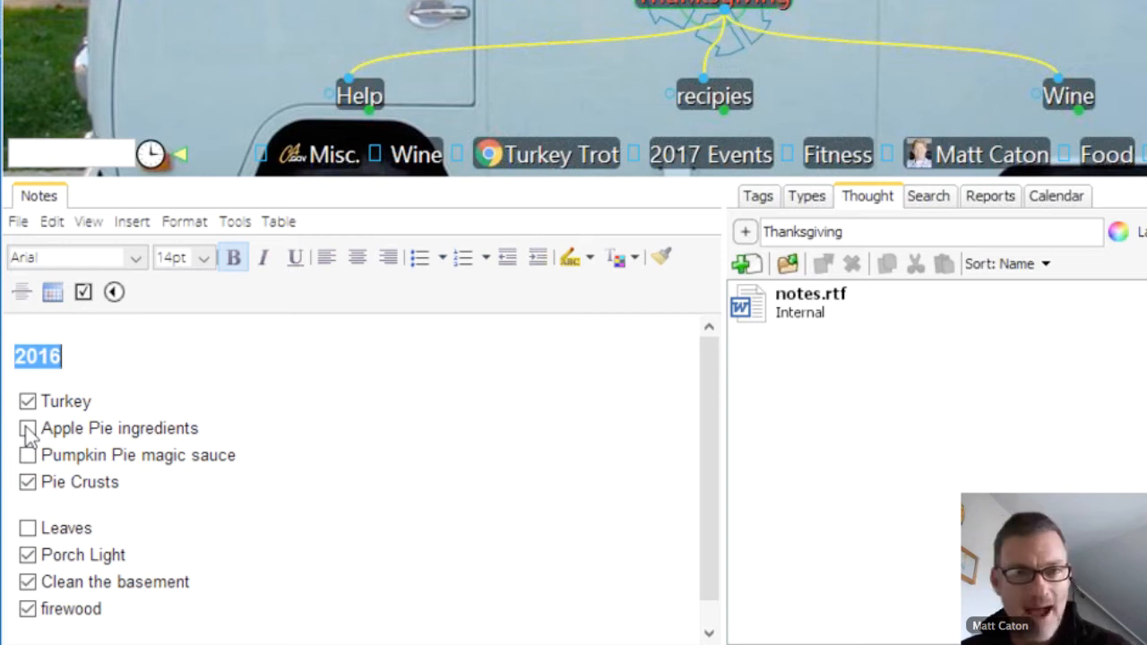
Insert blank lines below the Apple Pie ingredients item in the Thanksgiving checklist
click(217, 427)
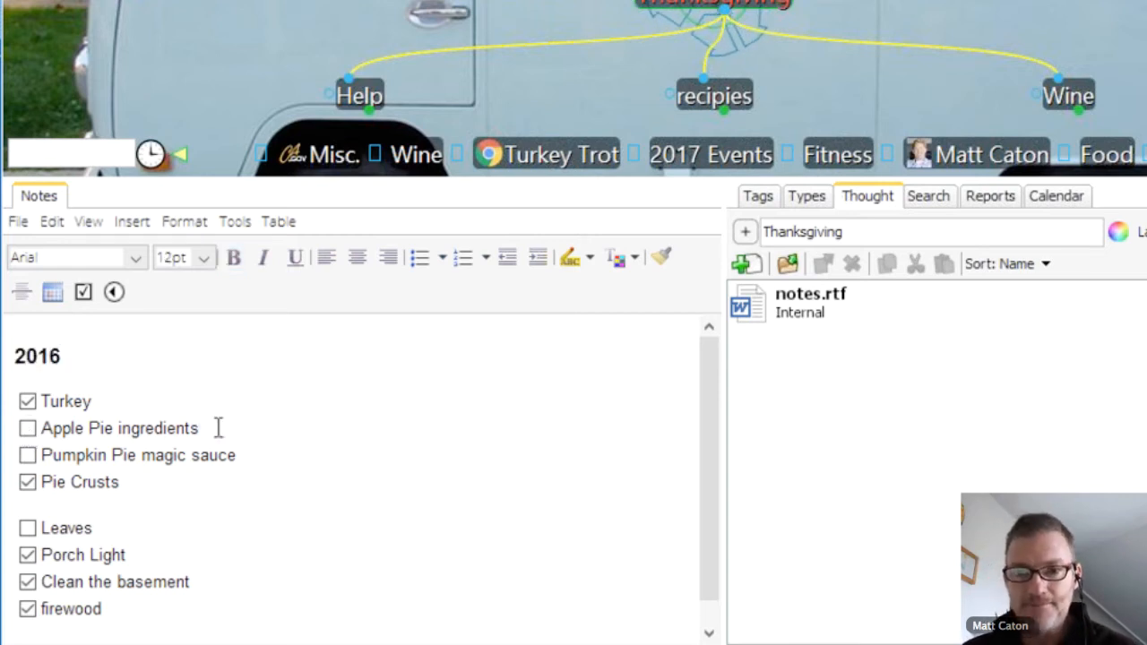
key(Return)
key(Return)
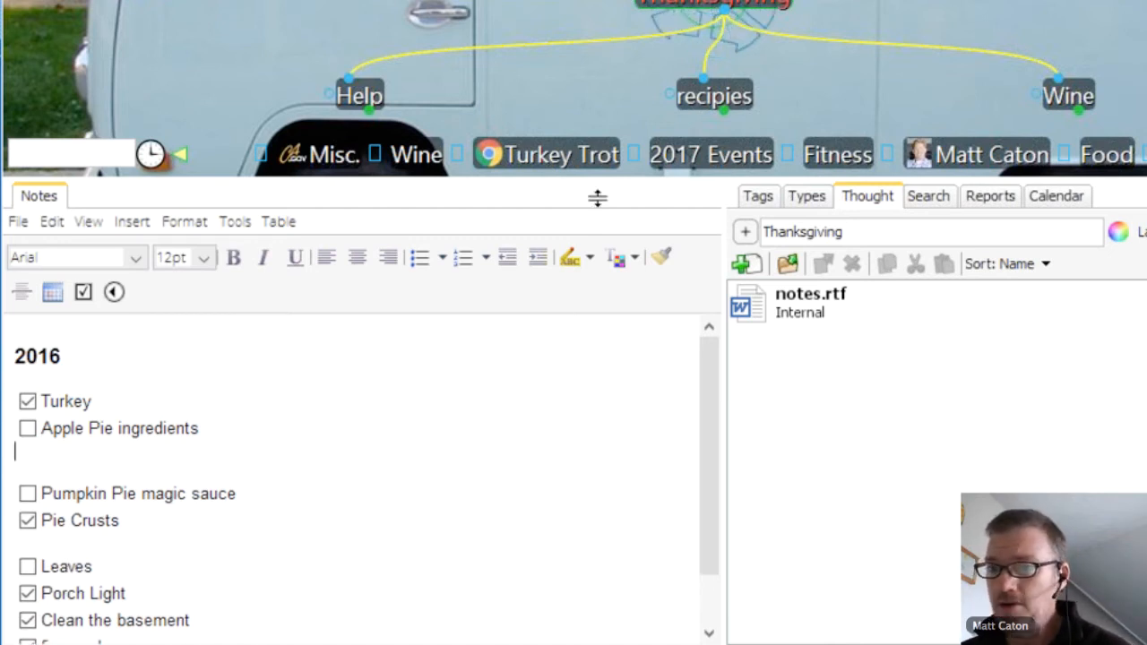
Search for the apple pie thought, highlight "2 lemons" in its recipe notes, and return to Thanksgiving
click(56, 157)
text(appl)
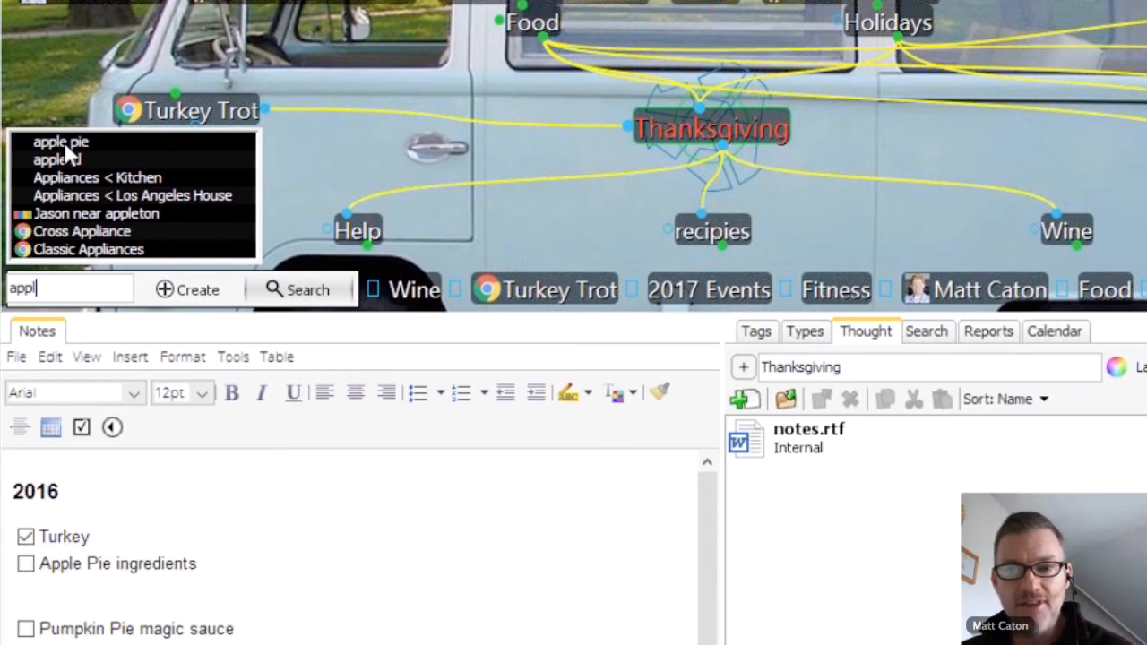
click(65, 146)
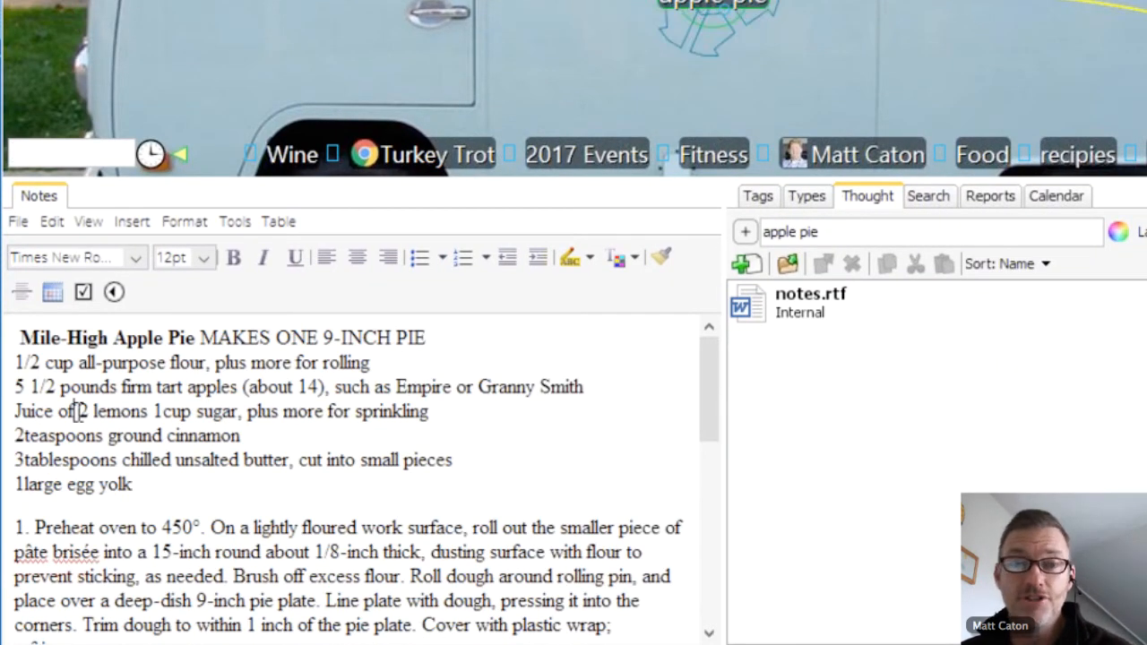
drag(79, 411, 152, 415)
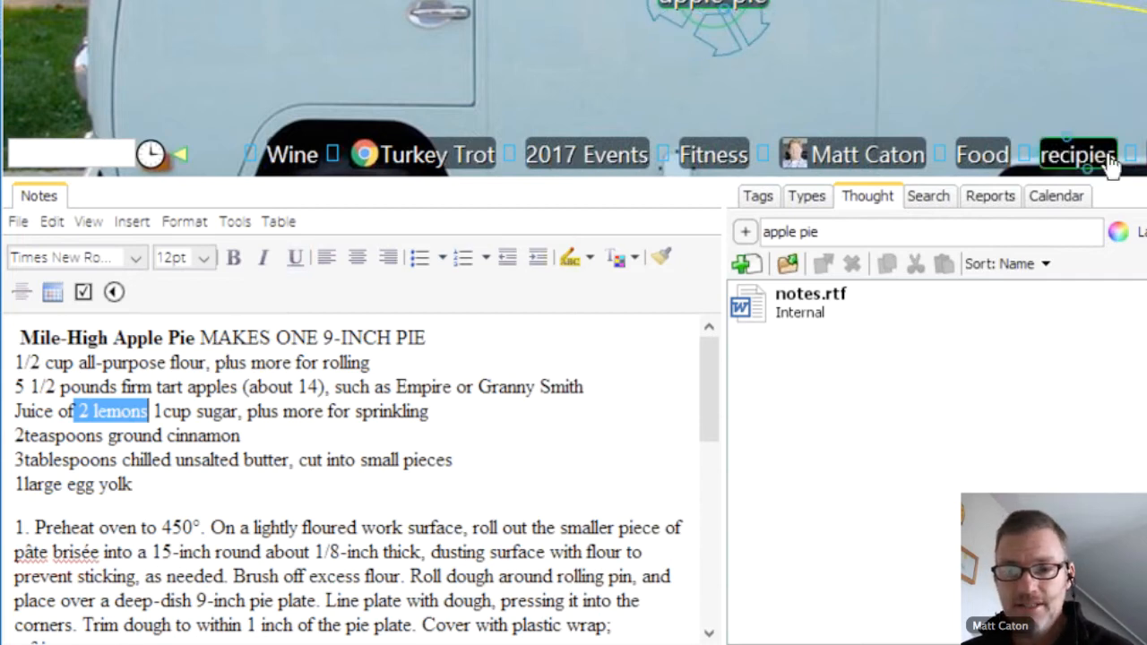
click(1146, 159)
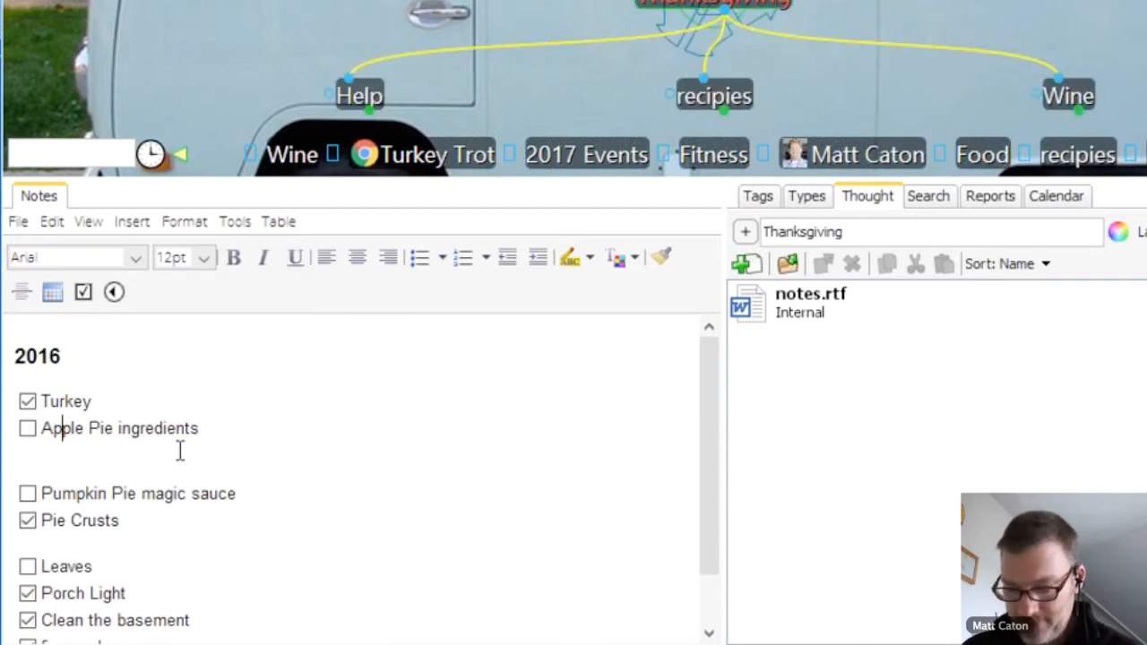
Add an indented "2 lemons" checkbox under Apple Pie ingredients and remove the blank lines below it
click(225, 436)
key(Return)
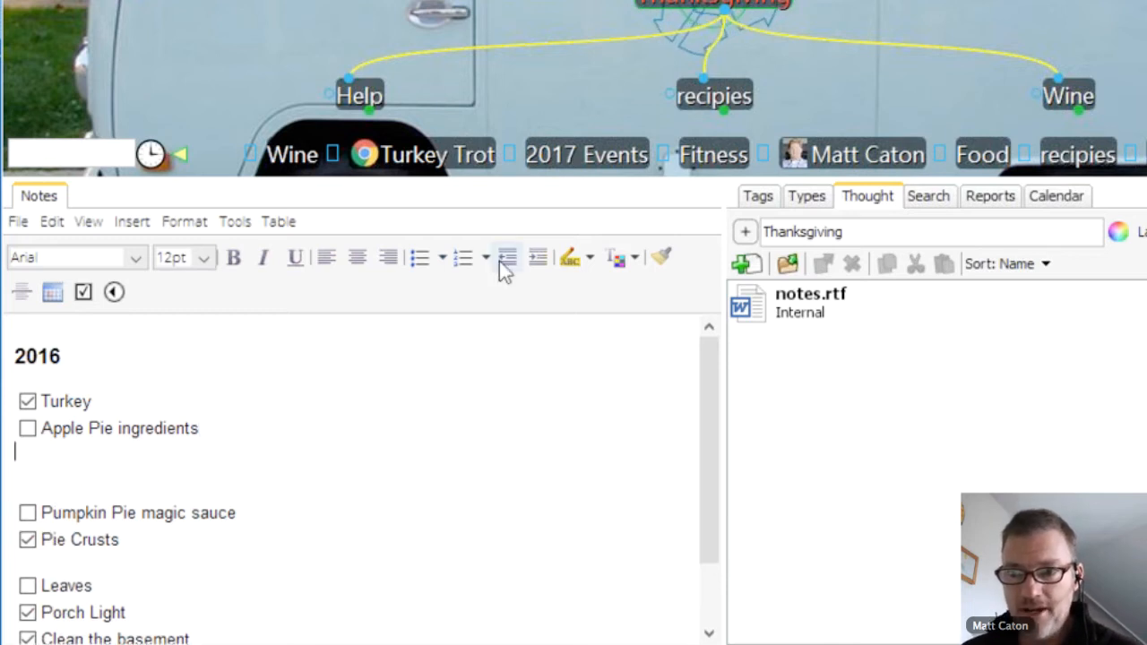
click(83, 292)
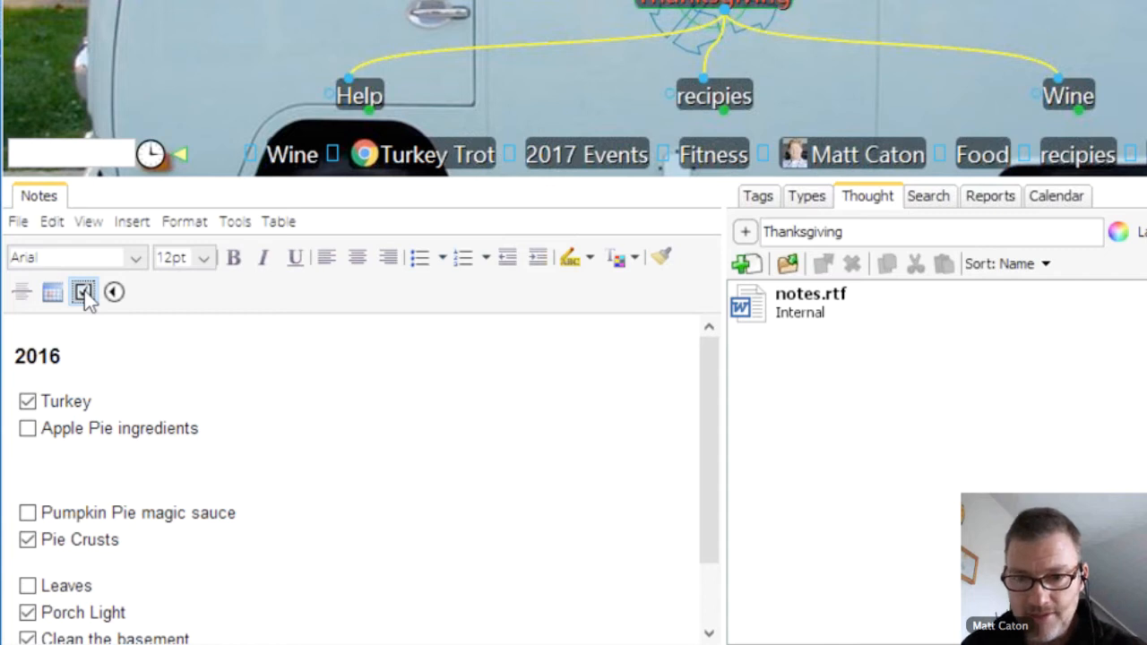
text(2 lemons)
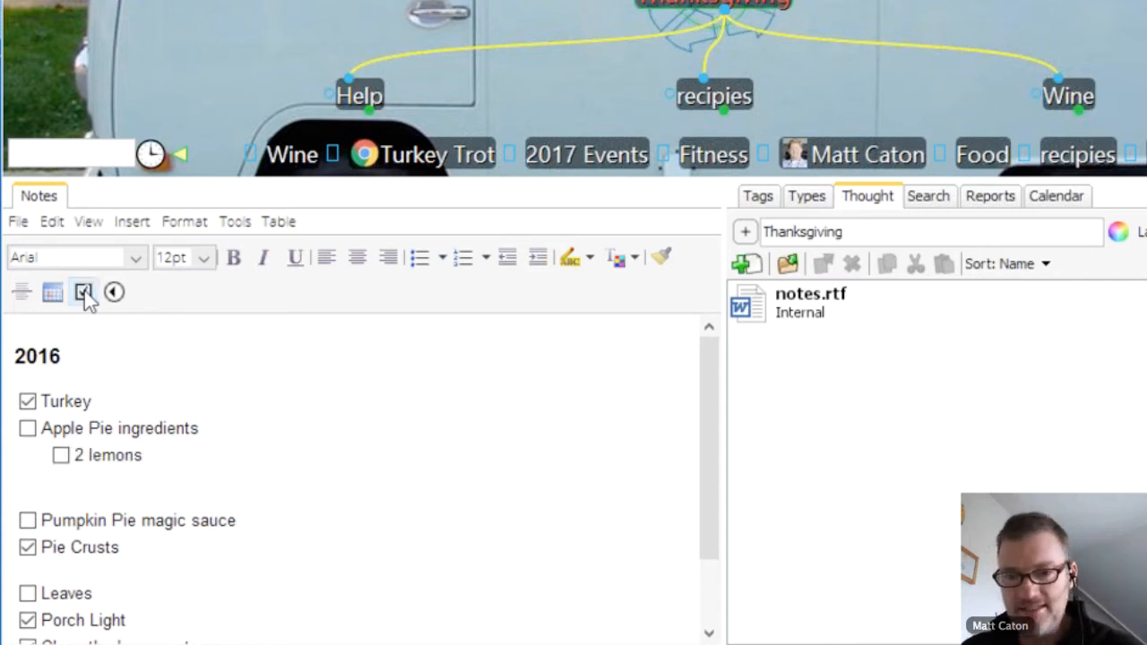
key(BackSpace)
key(Down)
key(BackSpace)
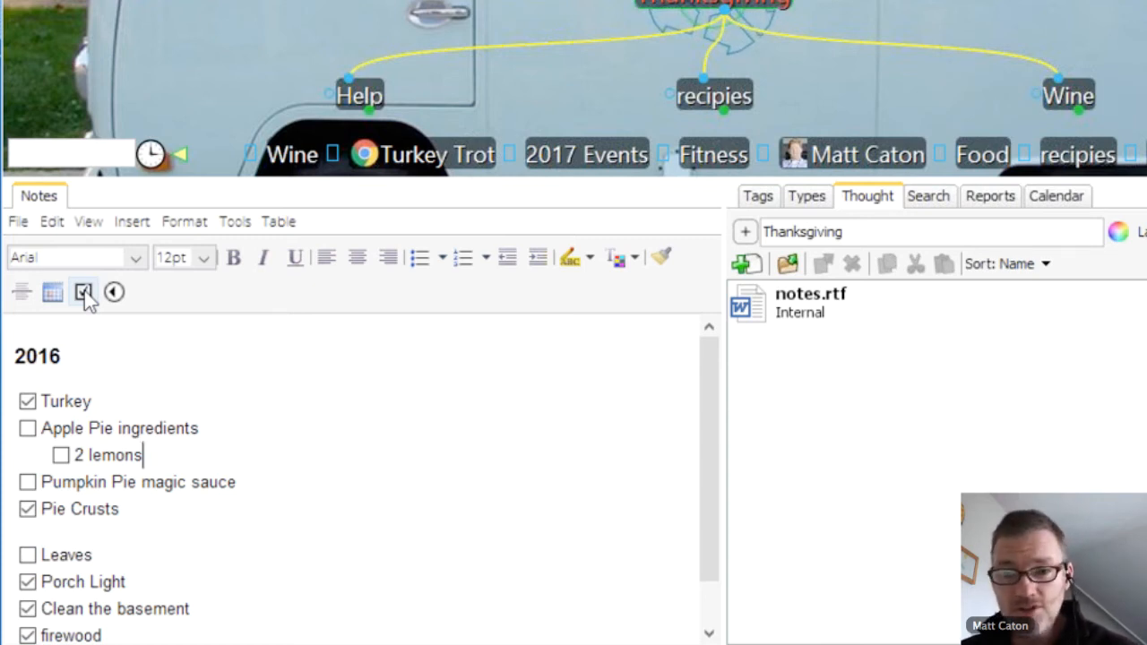
Check off the Leaves item and insert the current date and time after it
click(35, 558)
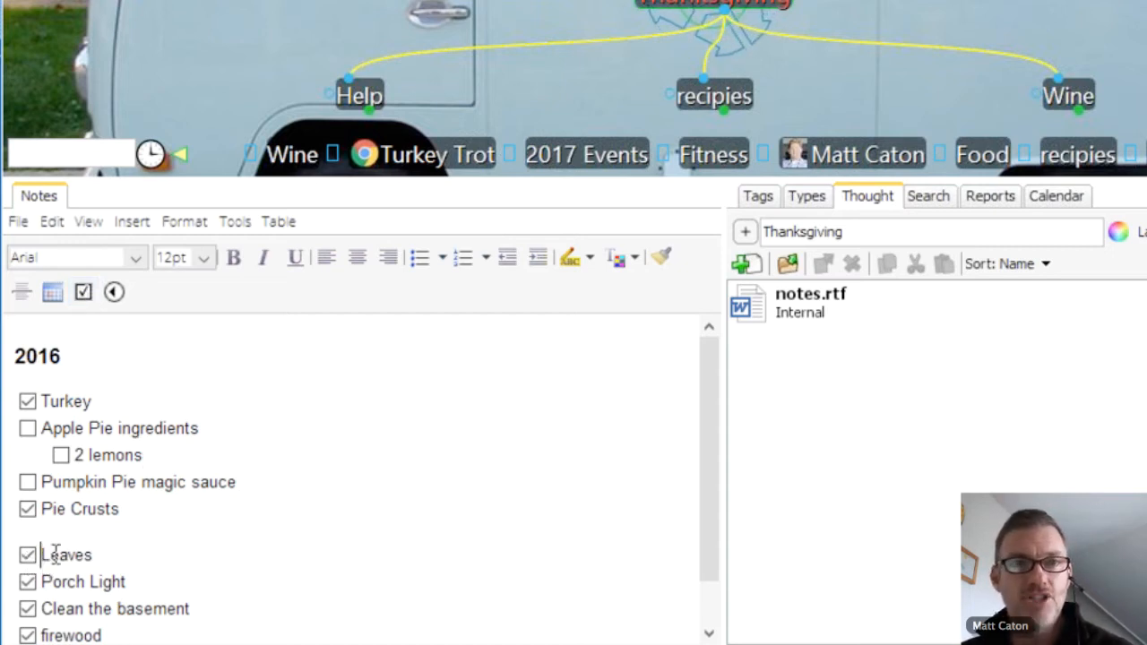
click(131, 558)
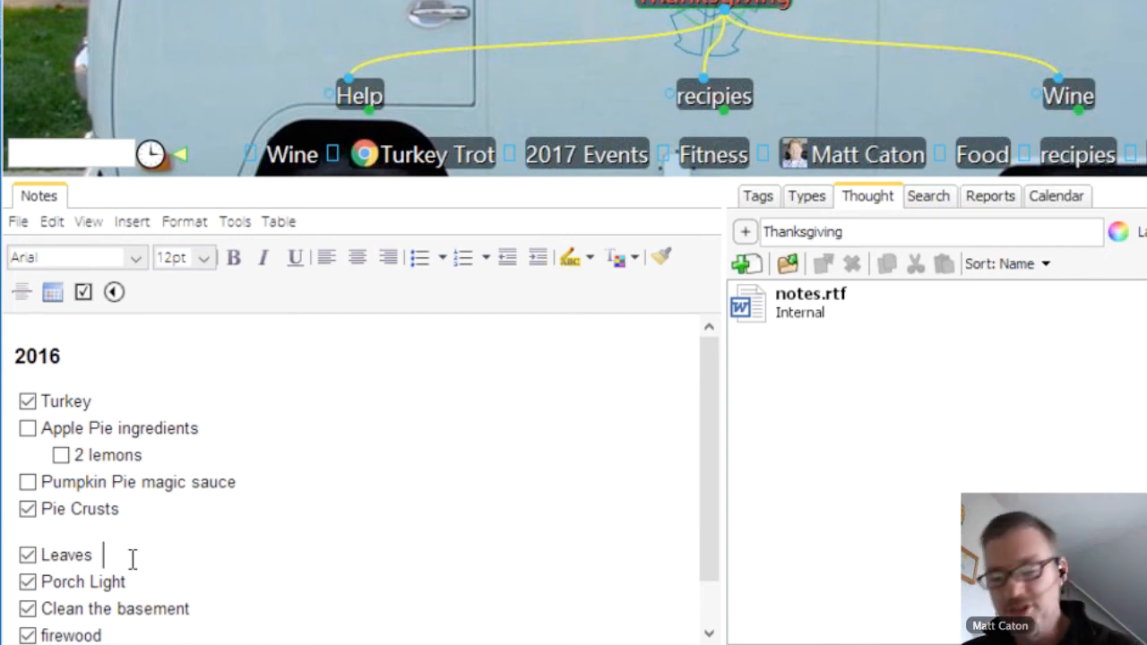
click(52, 293)
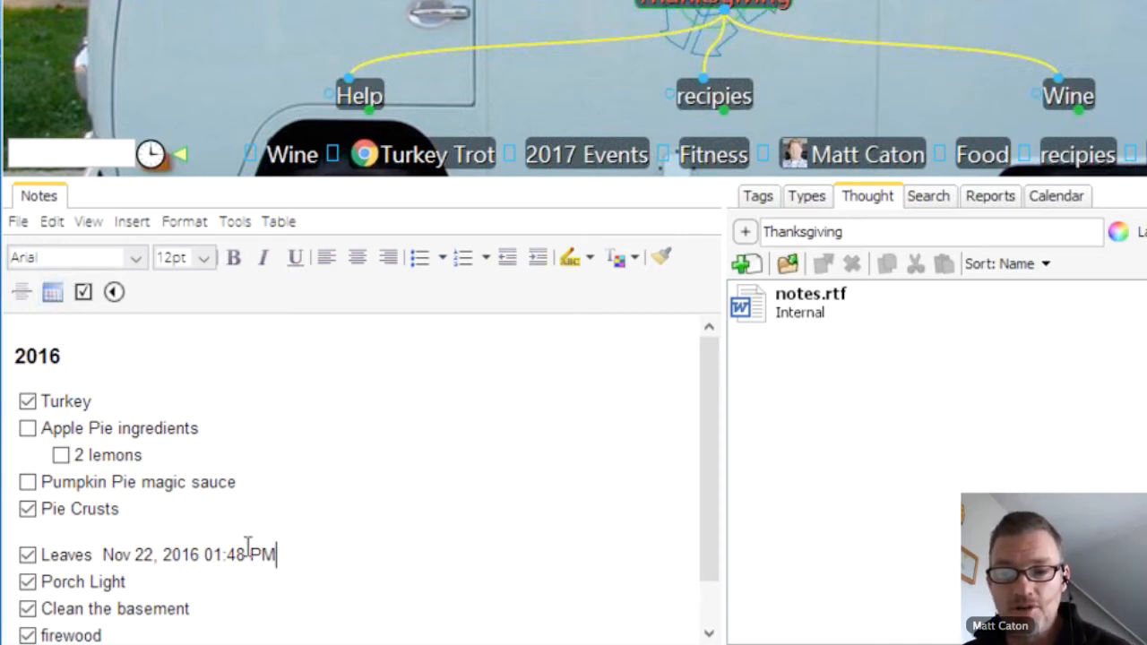
Delete the date and time stamp after Leaves and uncheck the item
drag(276, 556, 94, 558)
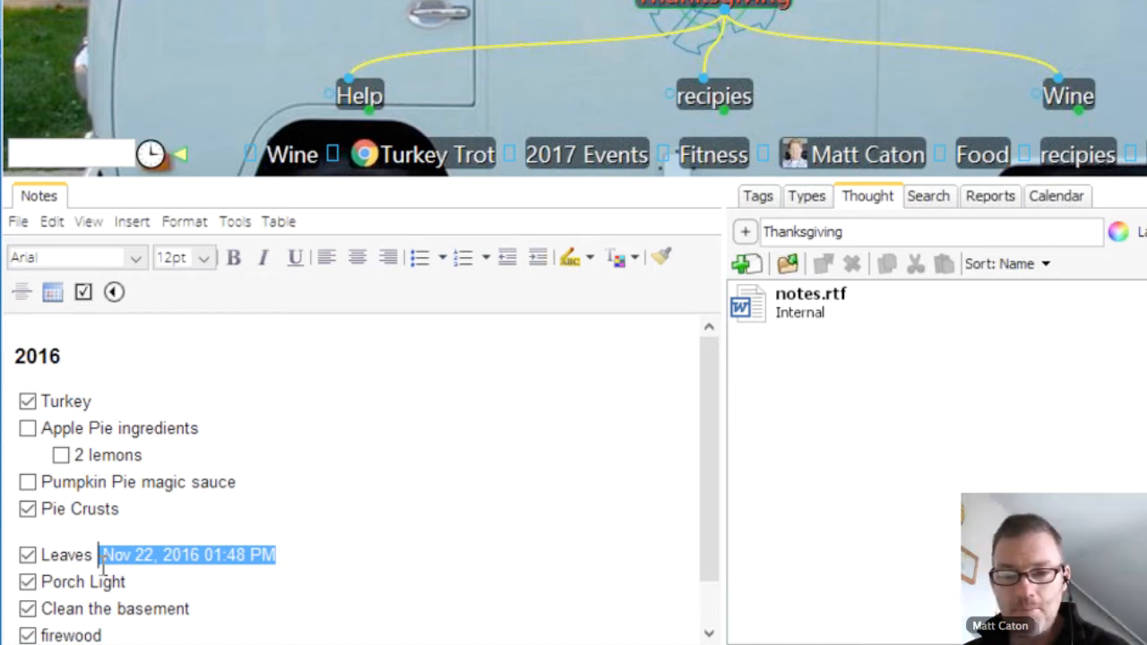
key(Delete)
key(BackSpace)
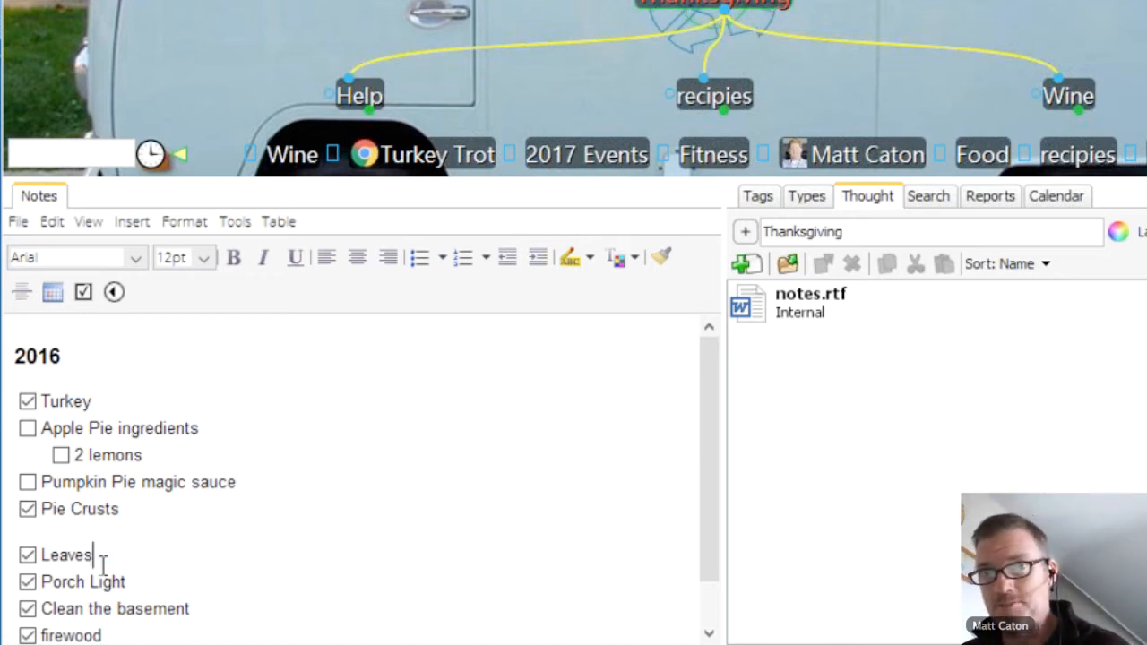
click(28, 556)
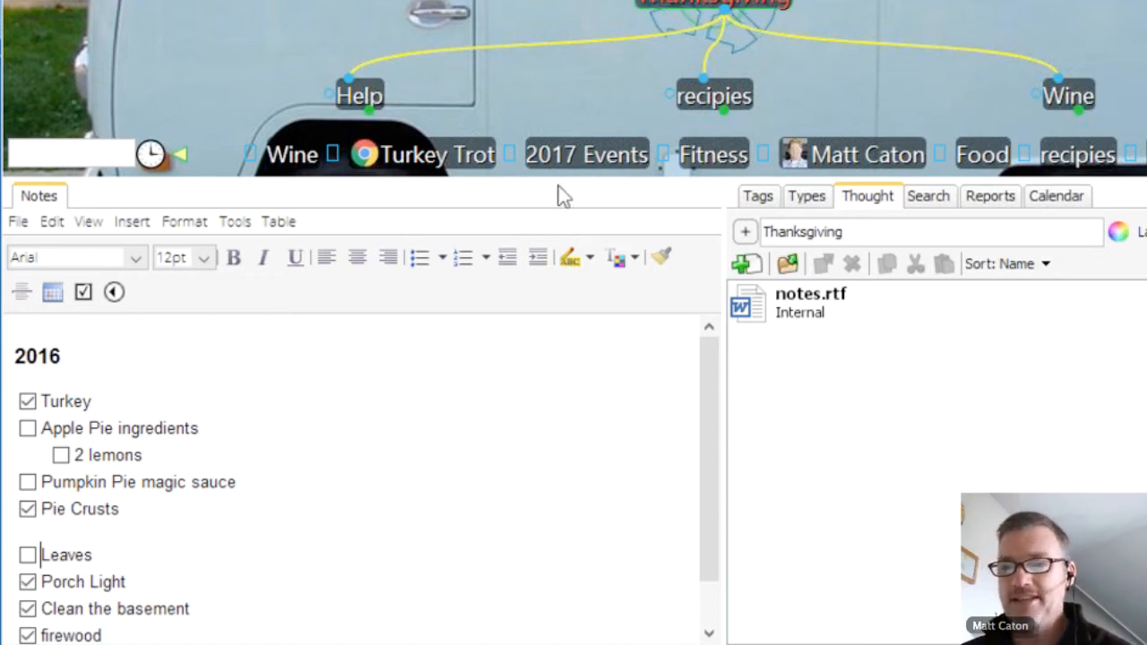
Increase the plex height and go through recipies to Pumpkin Pie, highlighting the DEEP DISH warning in its notes
drag(646, 184, 646, 185)
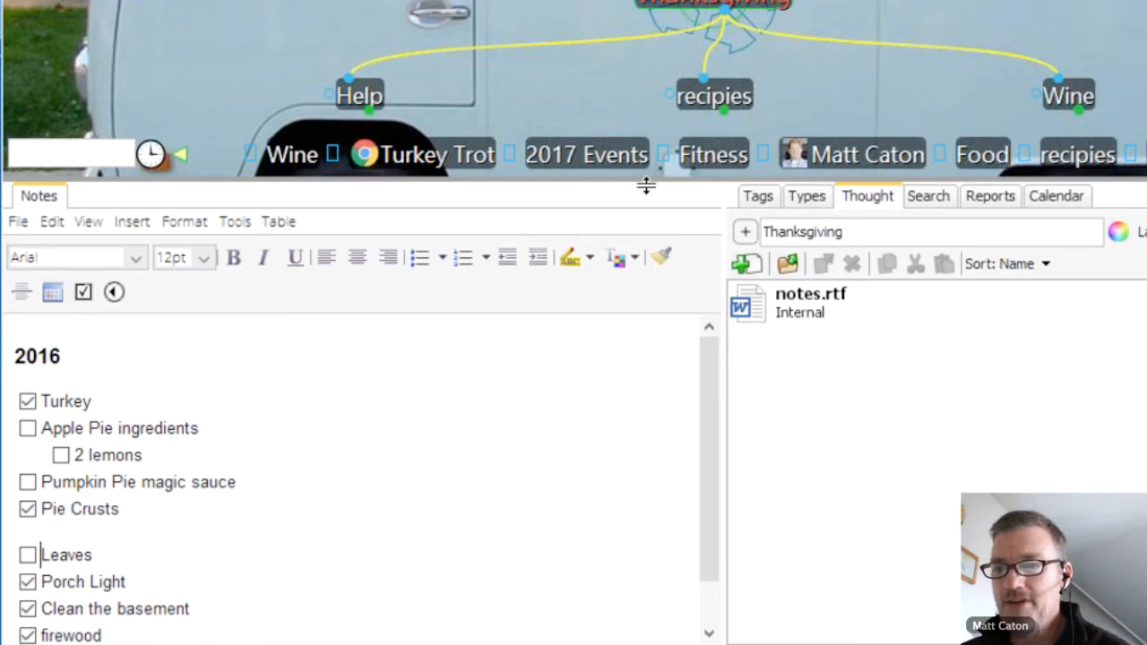
drag(646, 184, 646, 255)
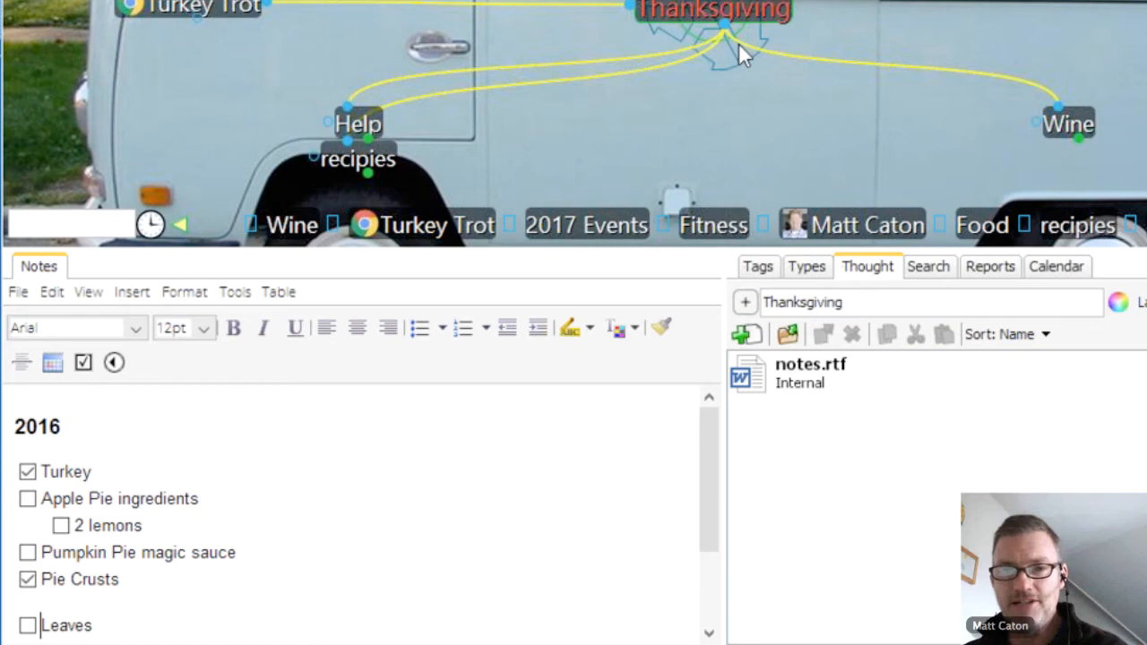
click(358, 159)
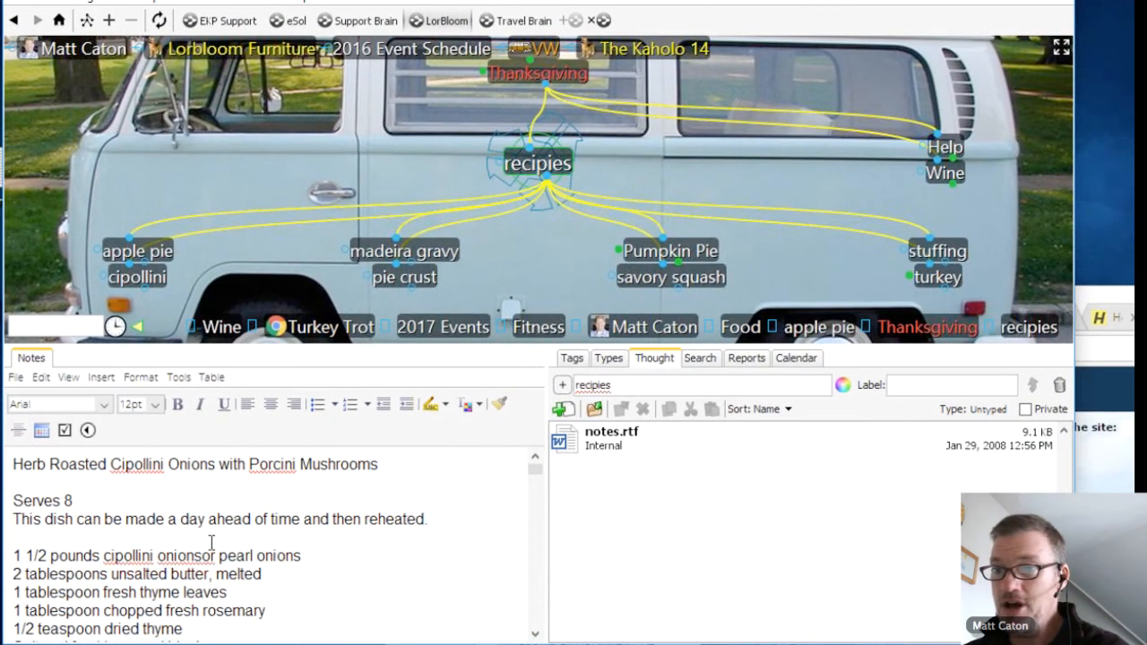
click(710, 254)
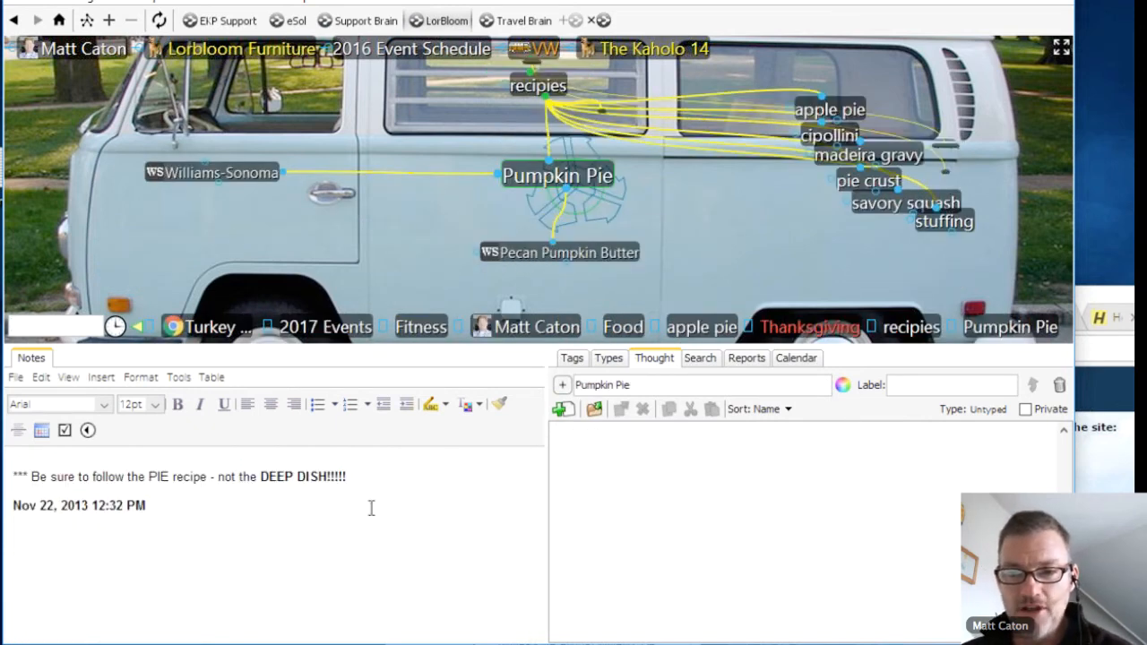
drag(158, 476, 325, 484)
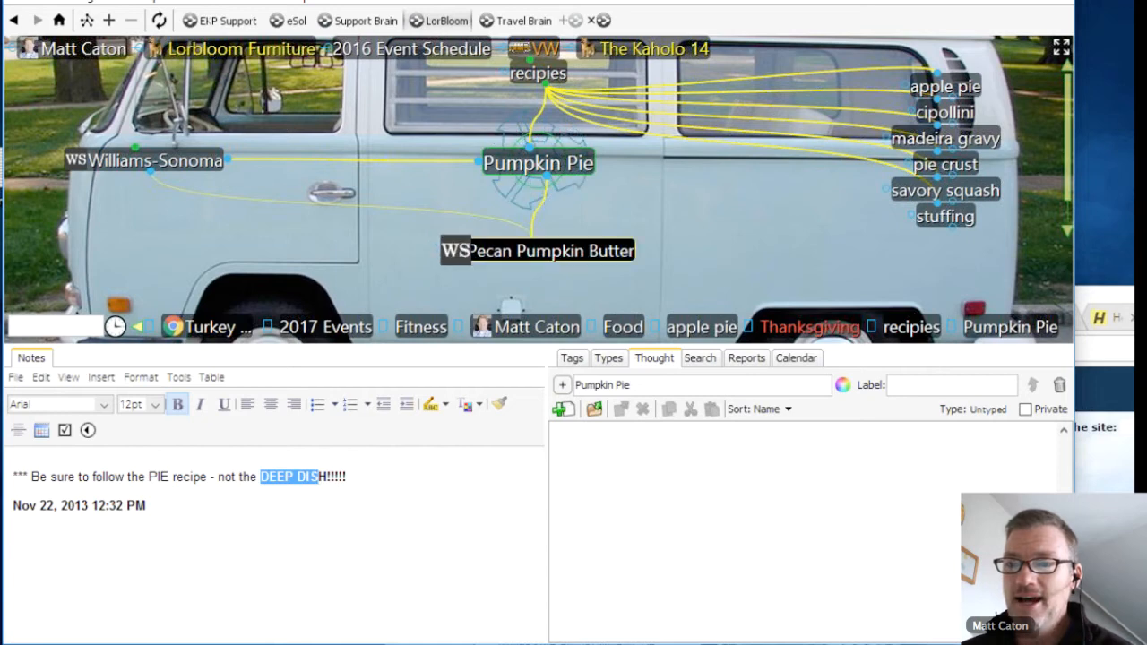
Activate the Pecan Pumpkin Butter thought and look through its linked Williams-Sonoma product page in the browser
click(529, 255)
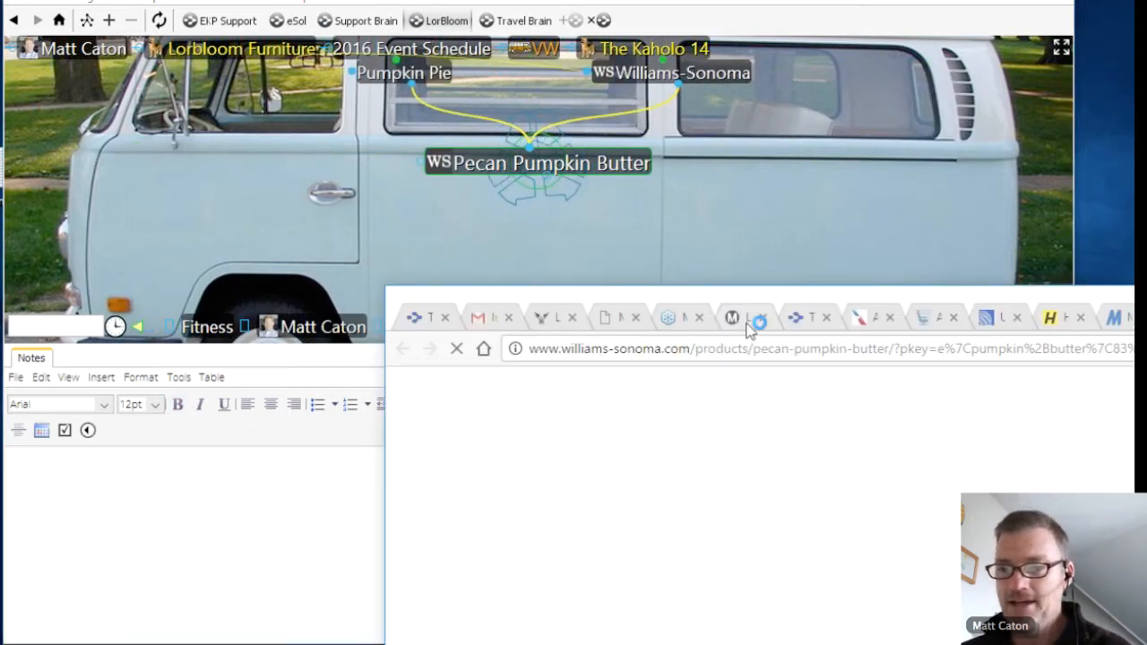
drag(765, 297, 512, 7)
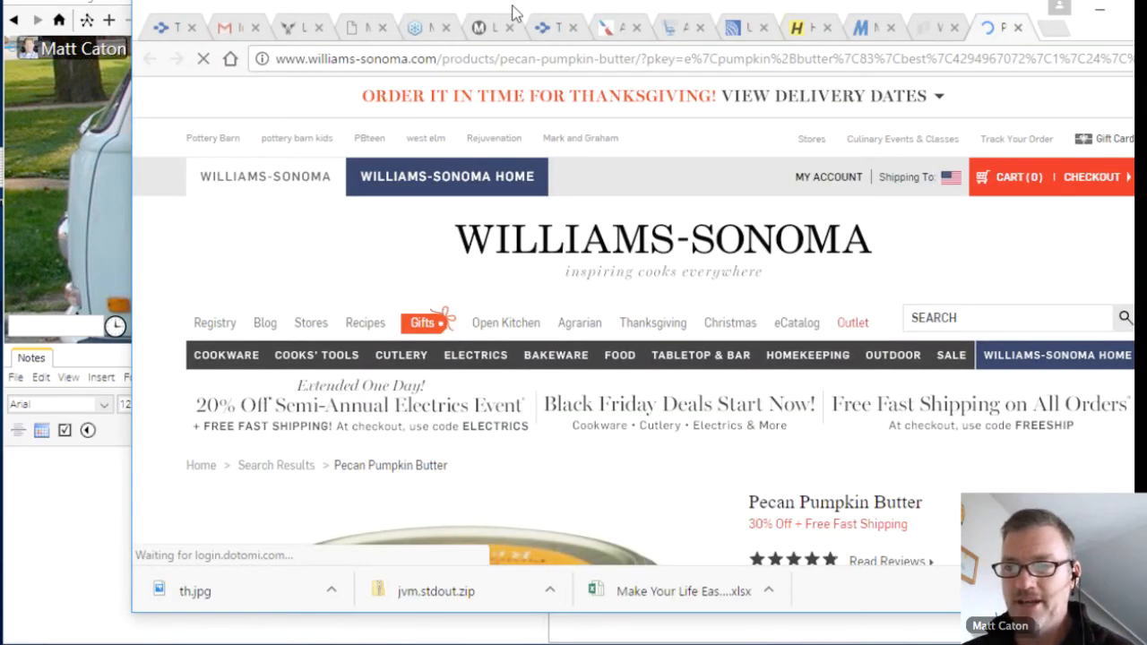
drag(513, 8, 407, 5)
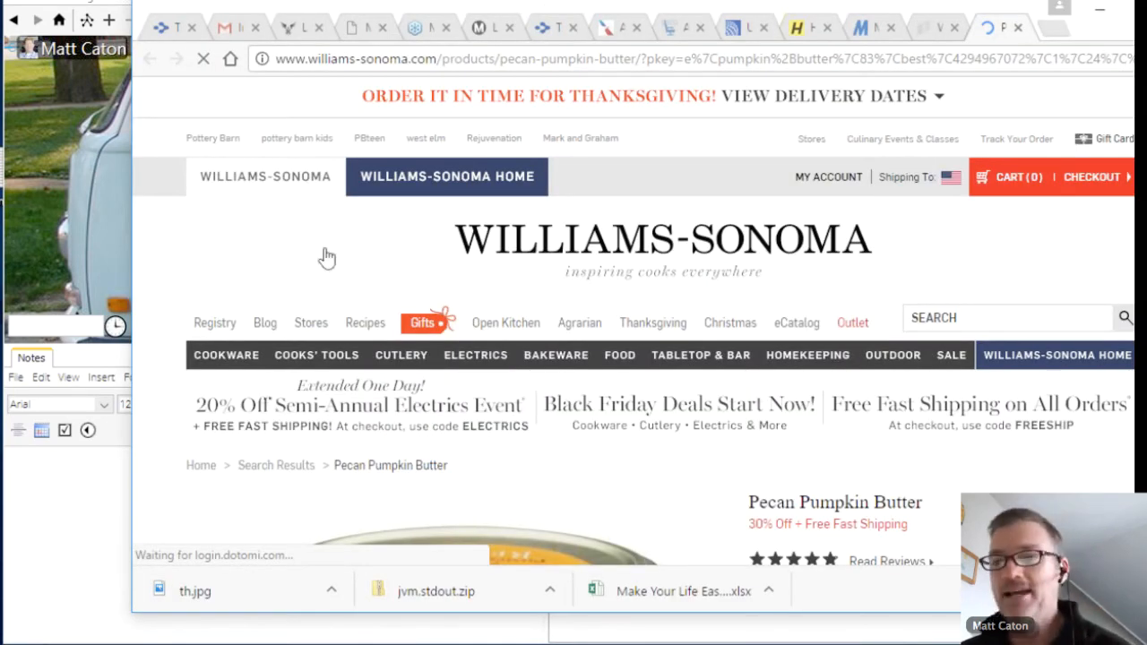
scroll(325, 251, down, 3)
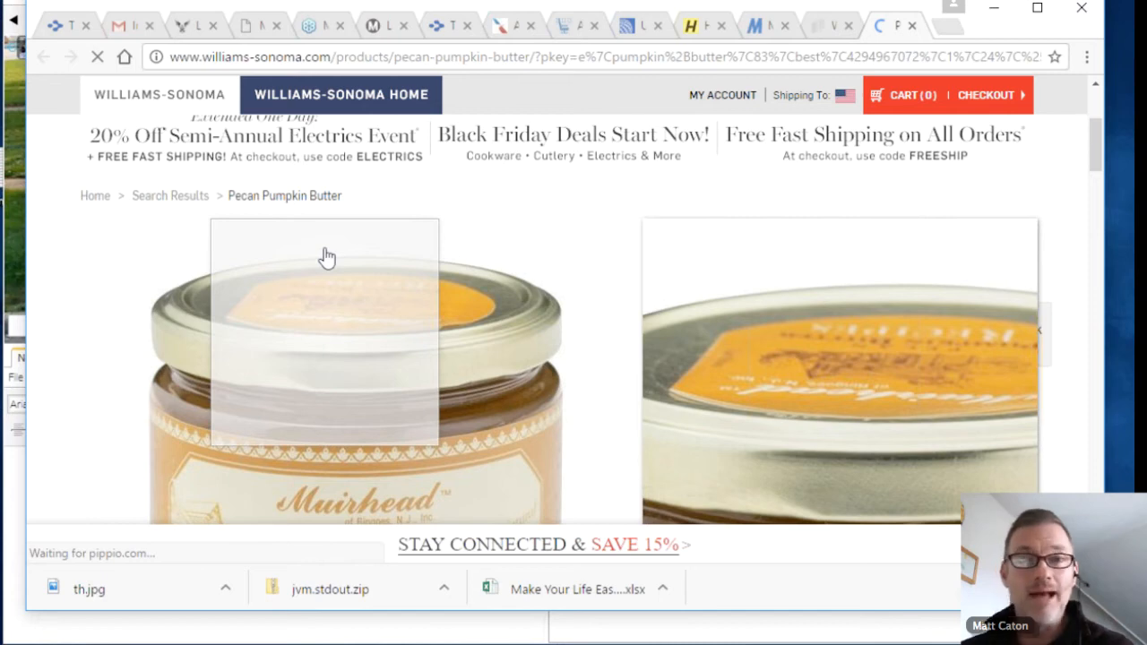
scroll(327, 257, down, 3)
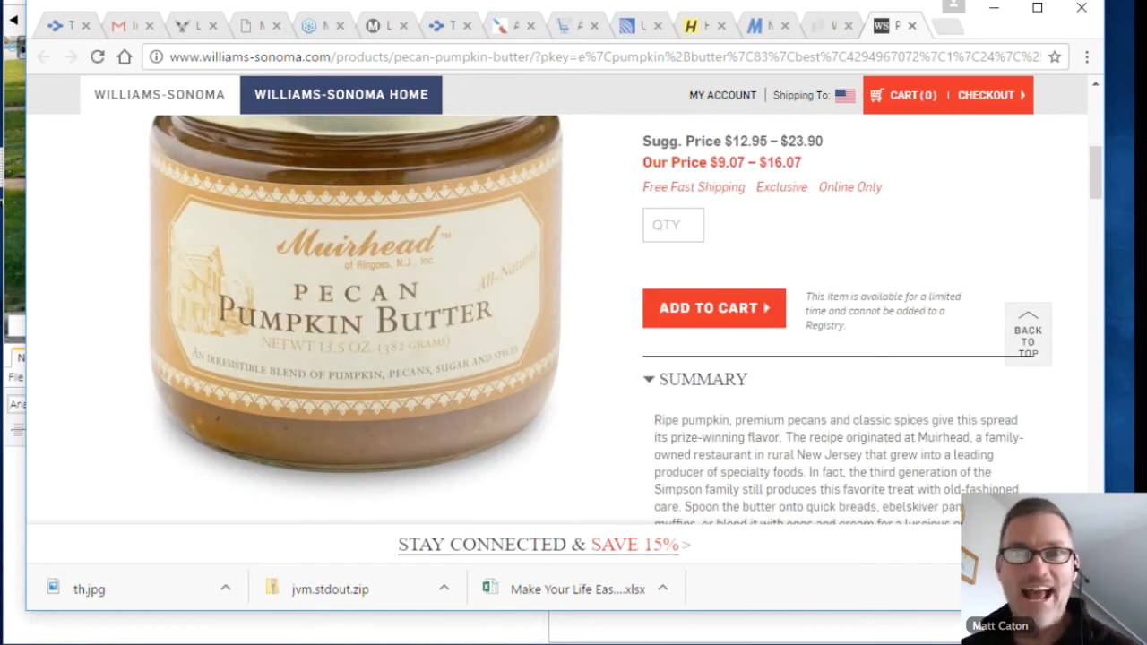
scroll(884, 344, up, 6)
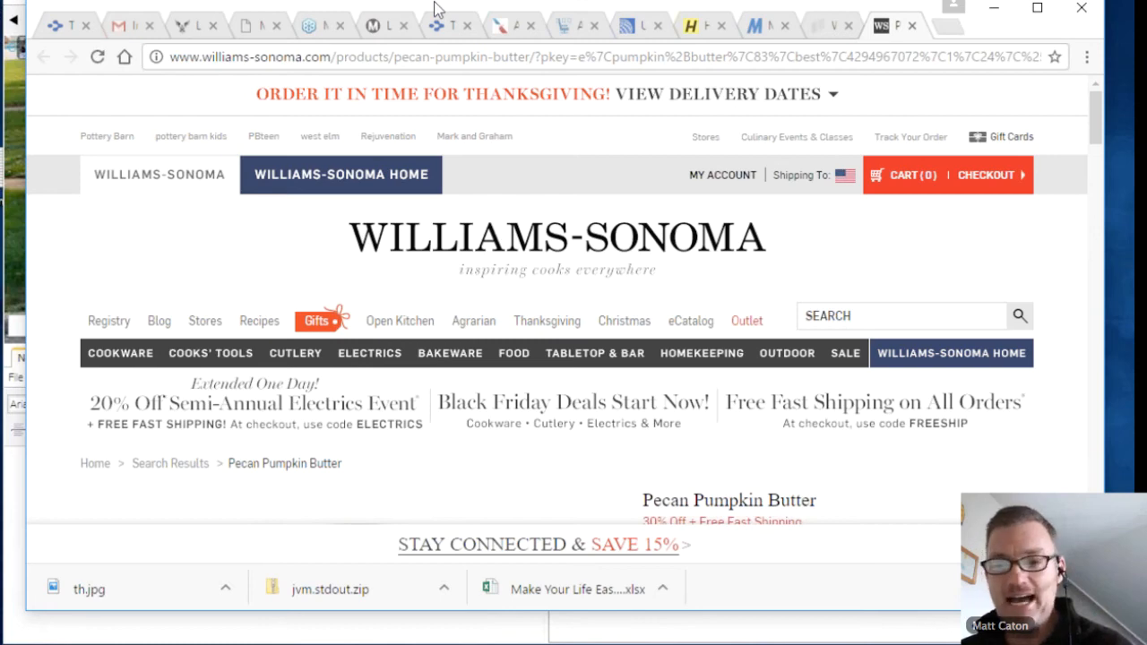
Move the browser window out of the way, switch back to TheBrain, and return to the Pumpkin Pie thought
drag(435, 3, 443, 3)
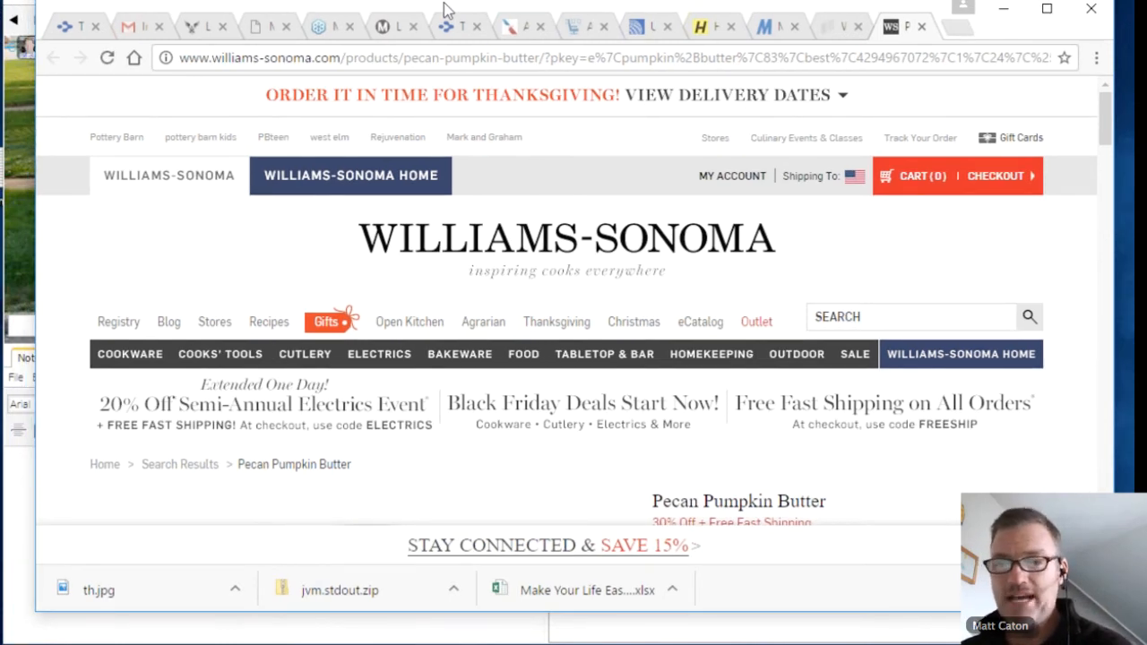
drag(443, 3, 842, 175)
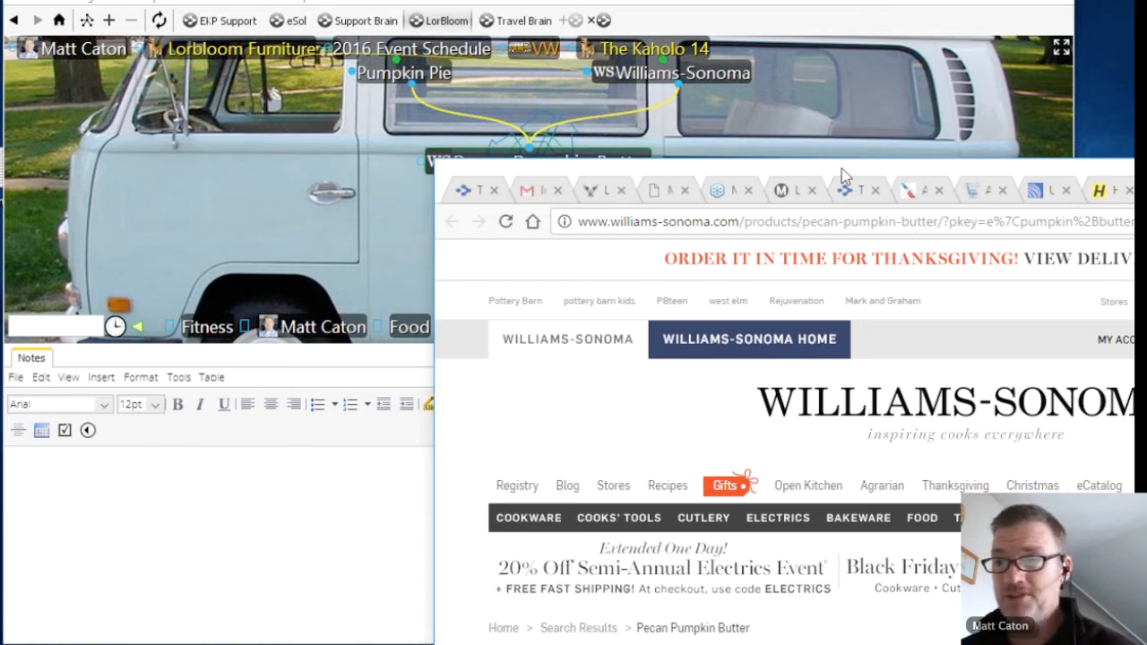
drag(843, 174, 445, 241)
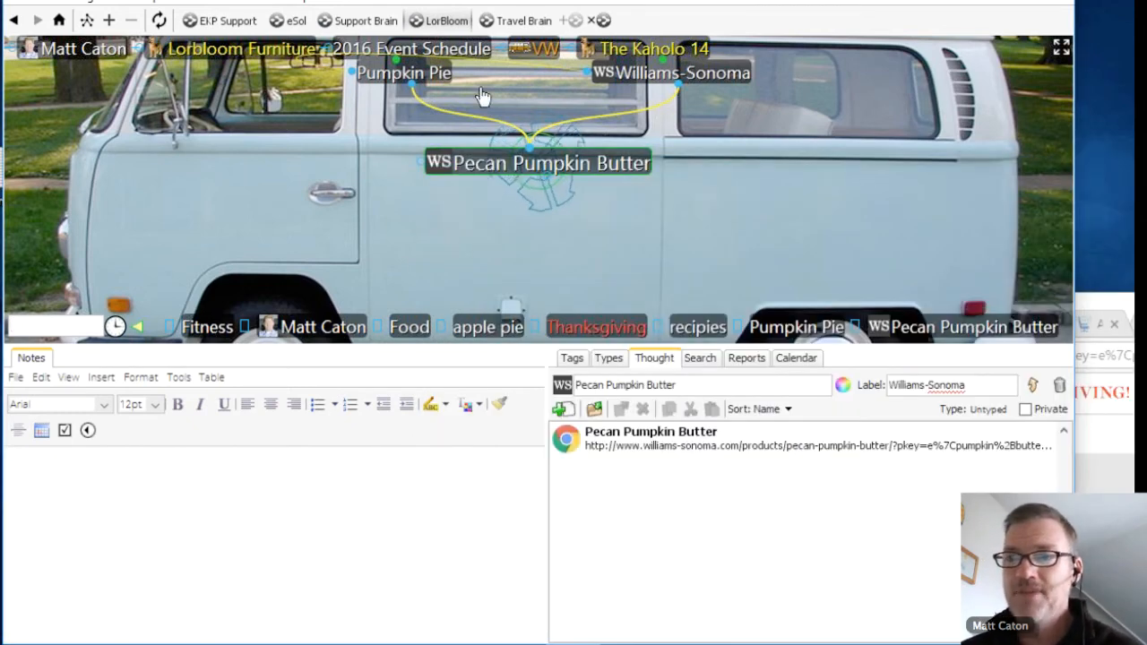
click(408, 74)
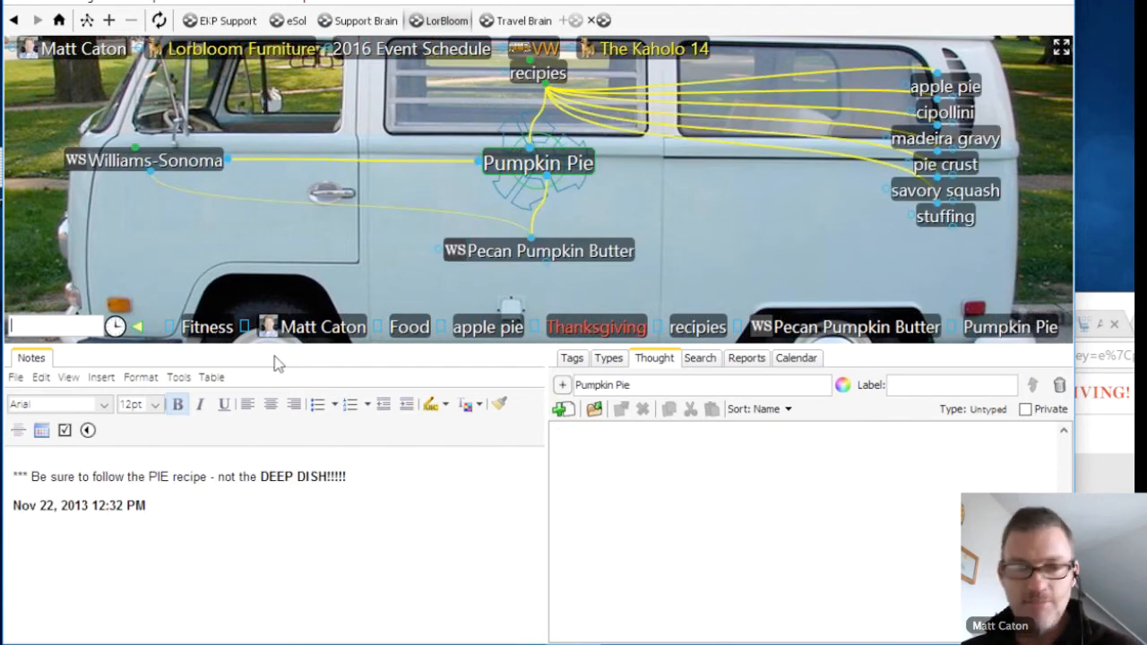
Highlight "PIE recipe", "DEEP DISH!!!!!" and the date stamp one after another in the Pumpkin Pie notes, and clear the selection
click(250, 439)
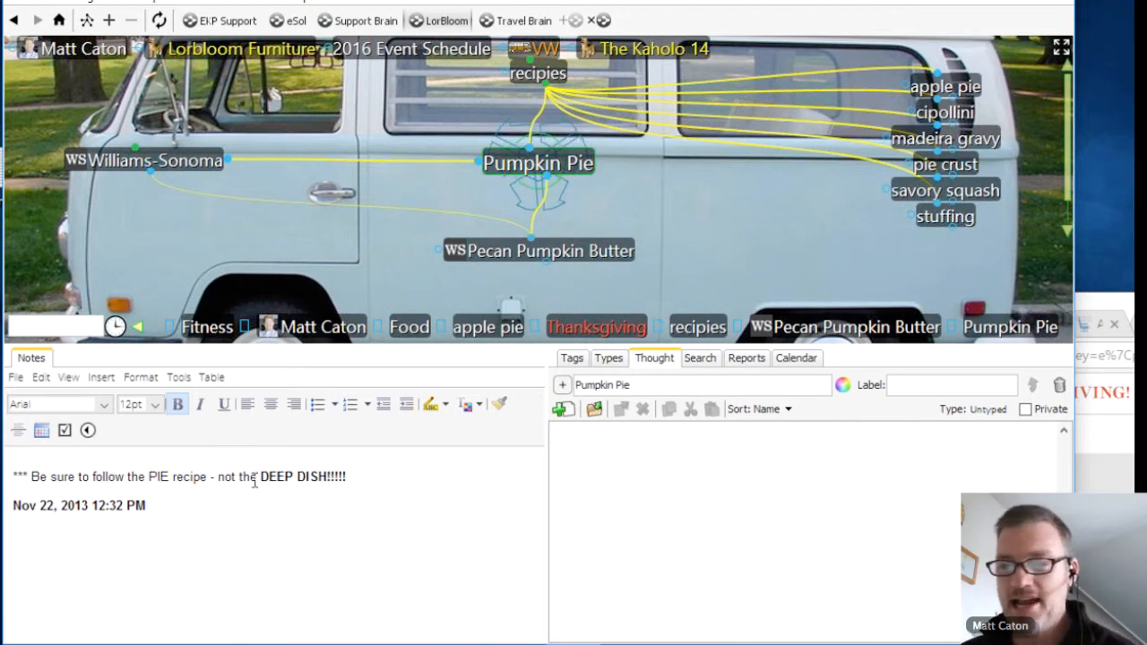
click(215, 476)
drag(261, 484, 346, 477)
drag(146, 476, 208, 482)
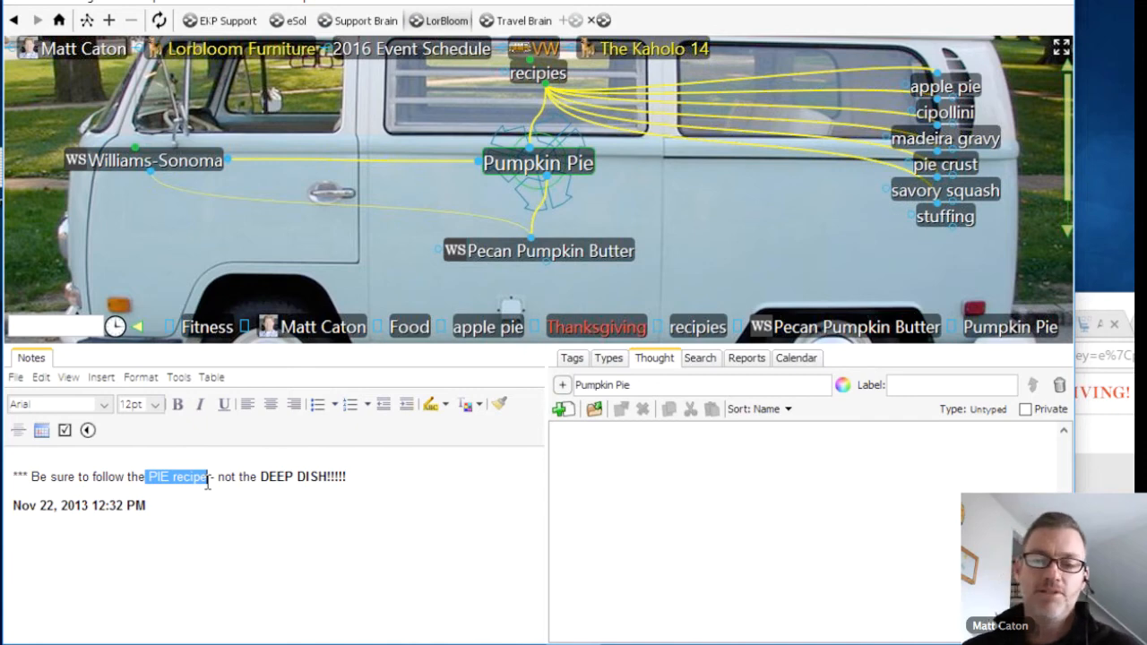
drag(263, 479, 366, 498)
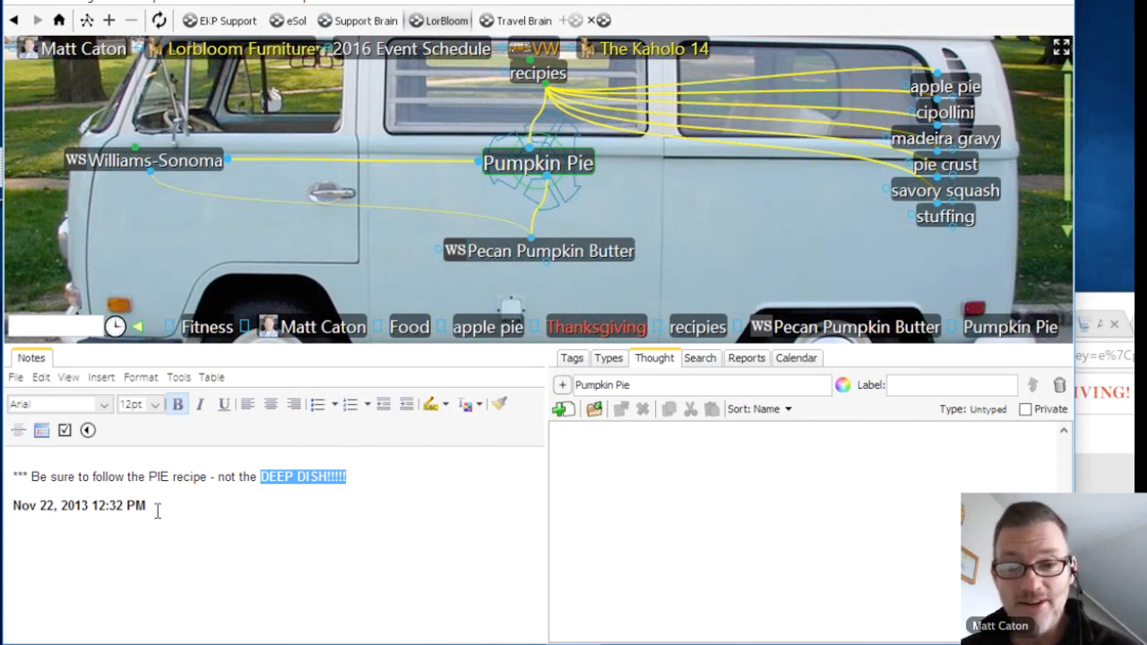
drag(148, 506, 39, 509)
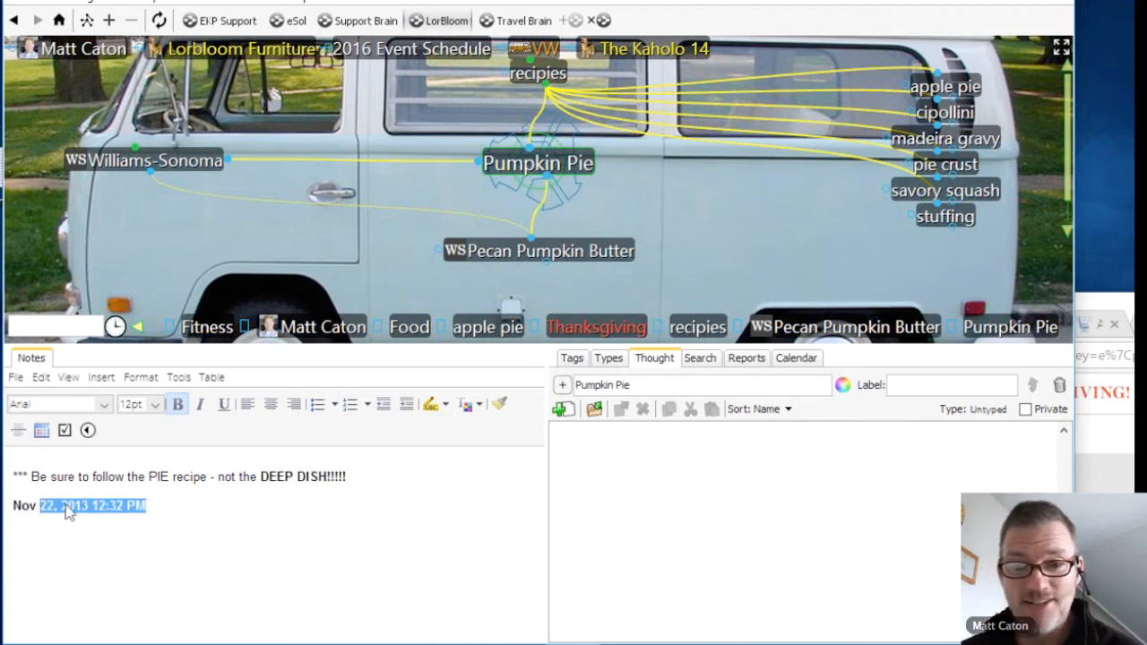
click(90, 505)
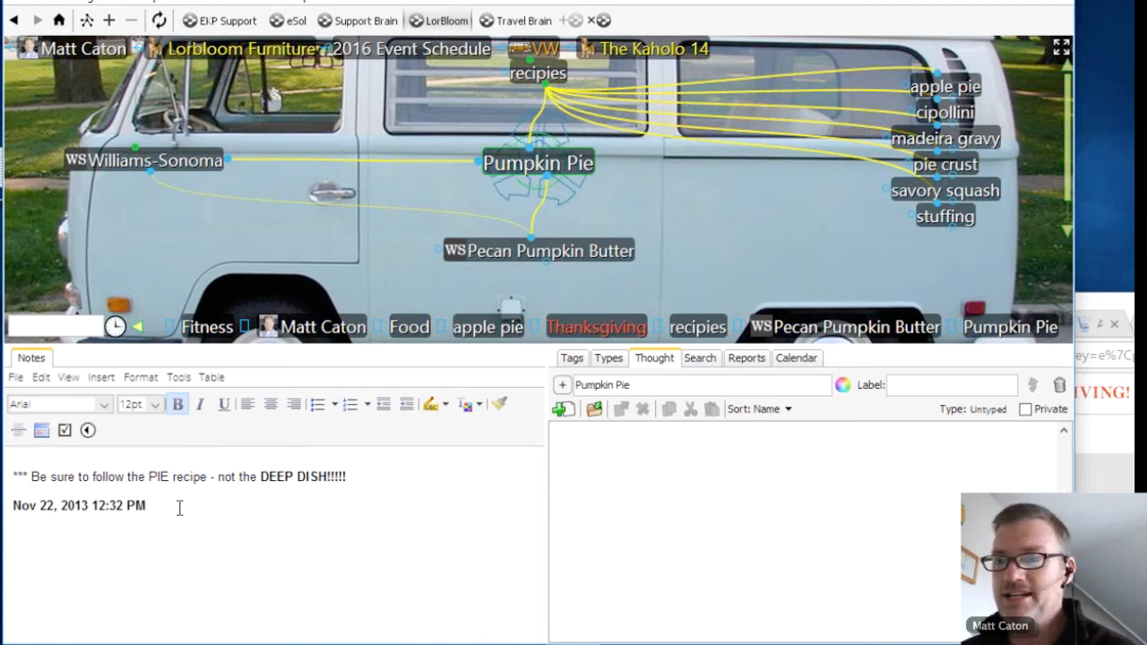
Navigate up through recipies to Thanksgiving, and down through Help and Weber Grill! to the Turkey on the Grill thought
click(535, 76)
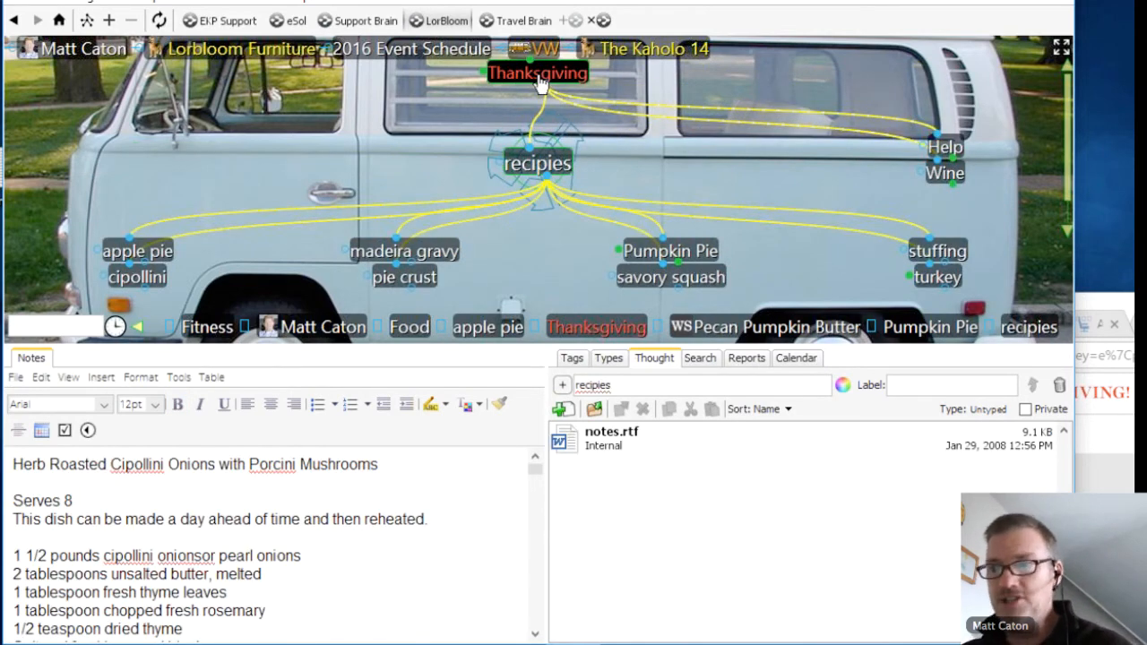
click(541, 79)
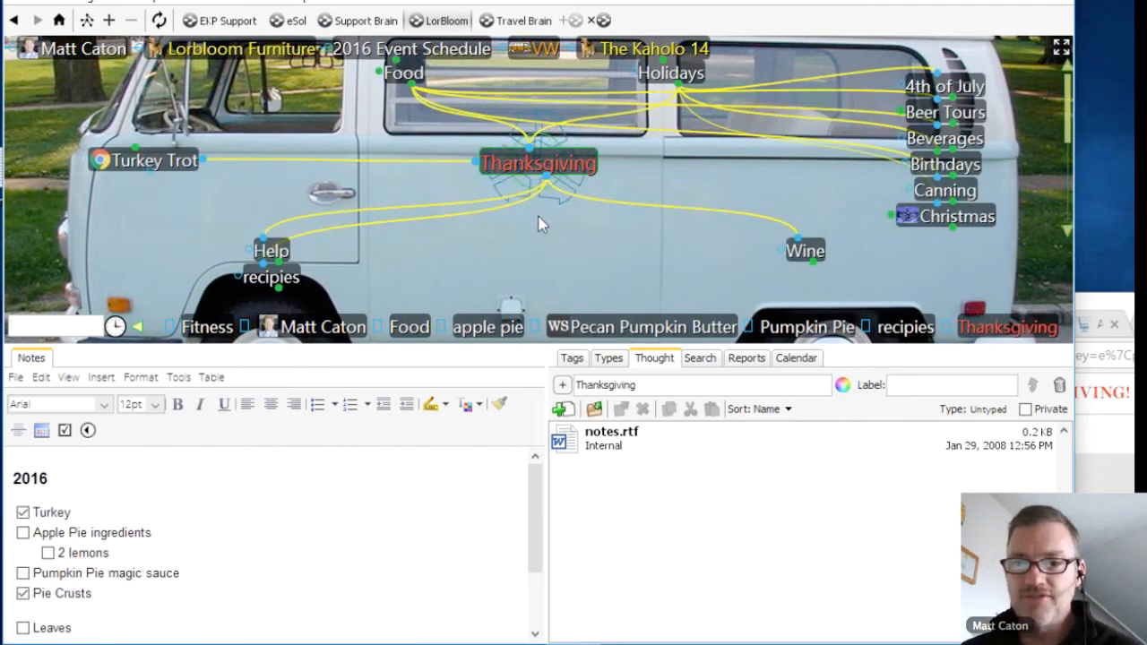
click(271, 252)
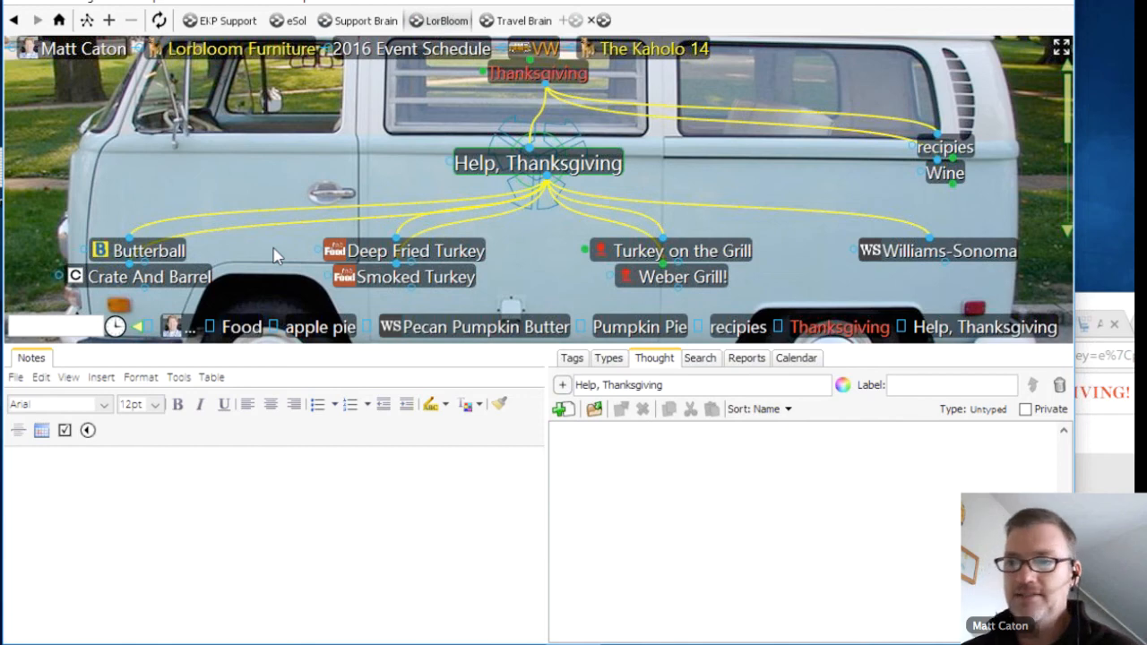
click(710, 281)
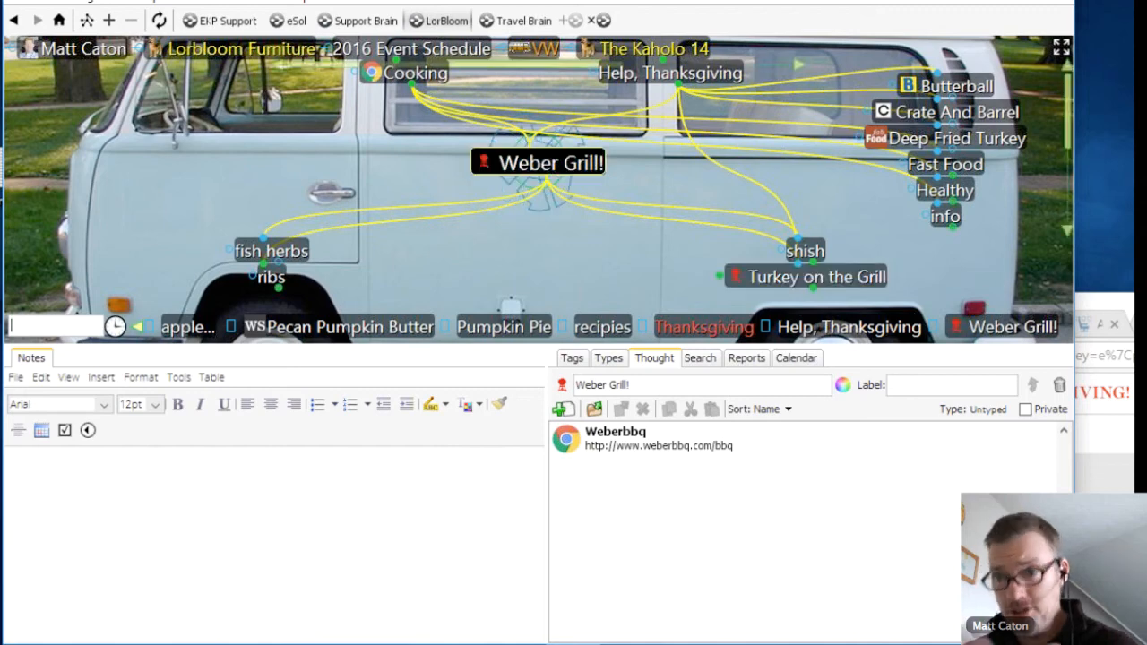
click(793, 283)
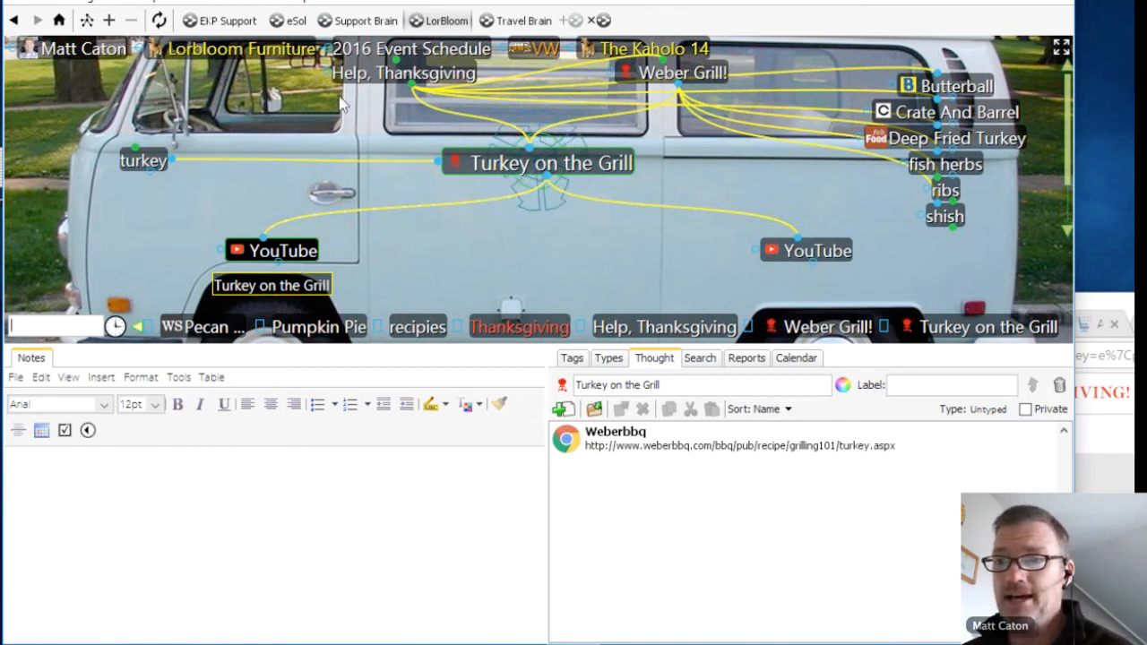
Go back to Thanksgiving and on to Turkey Trot, look through its linked milwaukeeturkeytrot.com page, and return to TheBrain
click(478, 79)
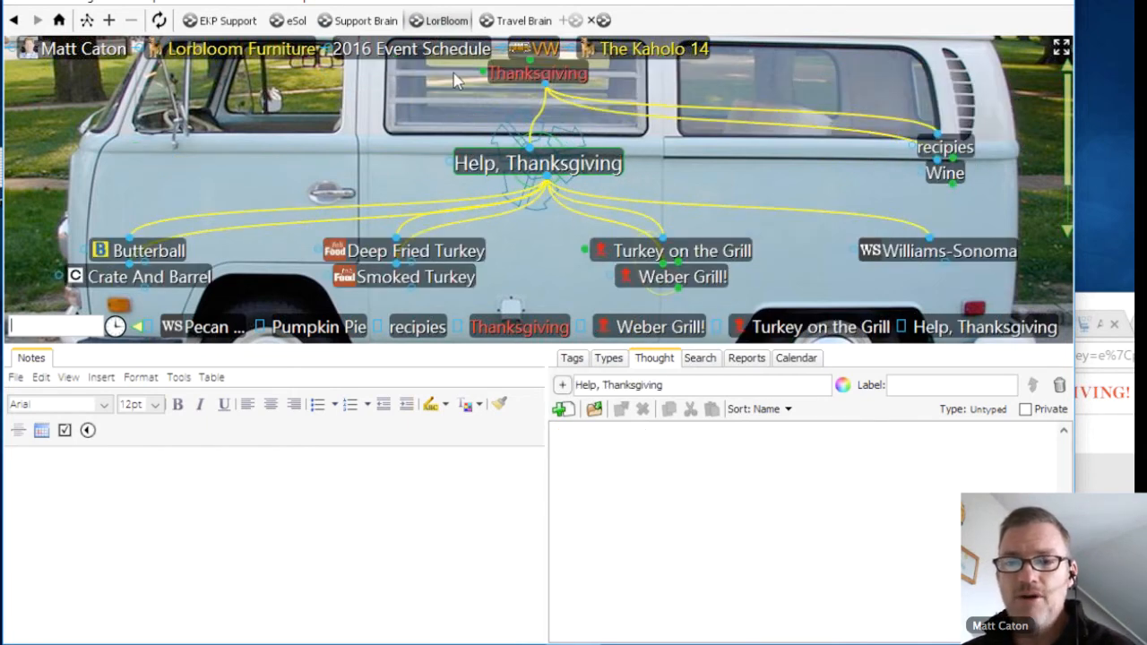
click(491, 74)
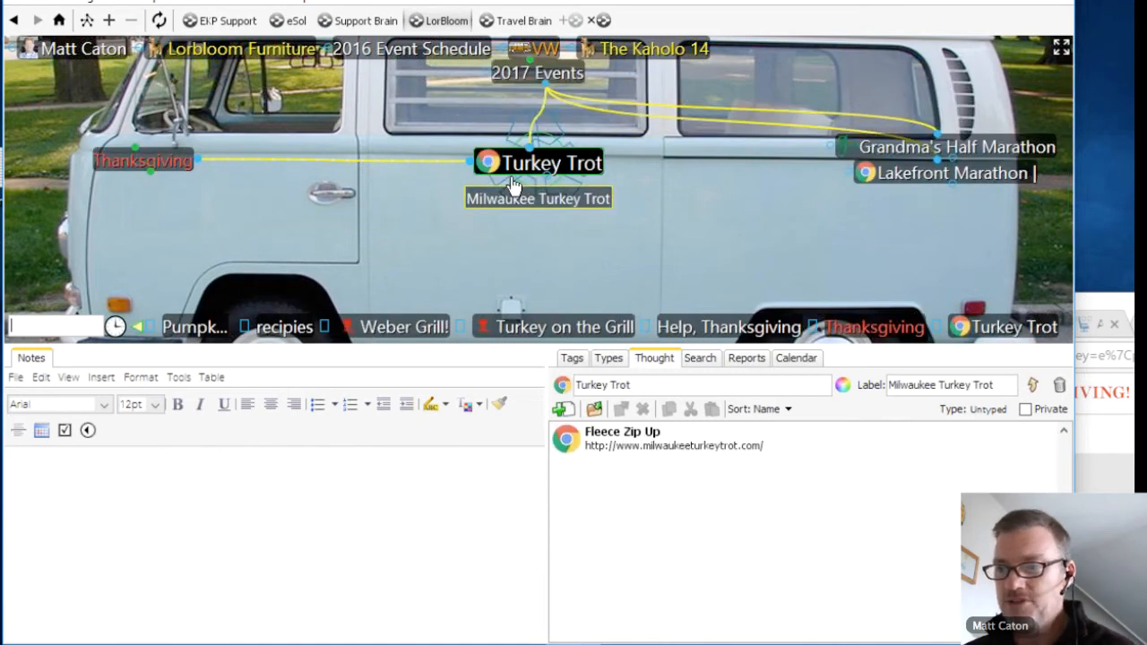
click(512, 174)
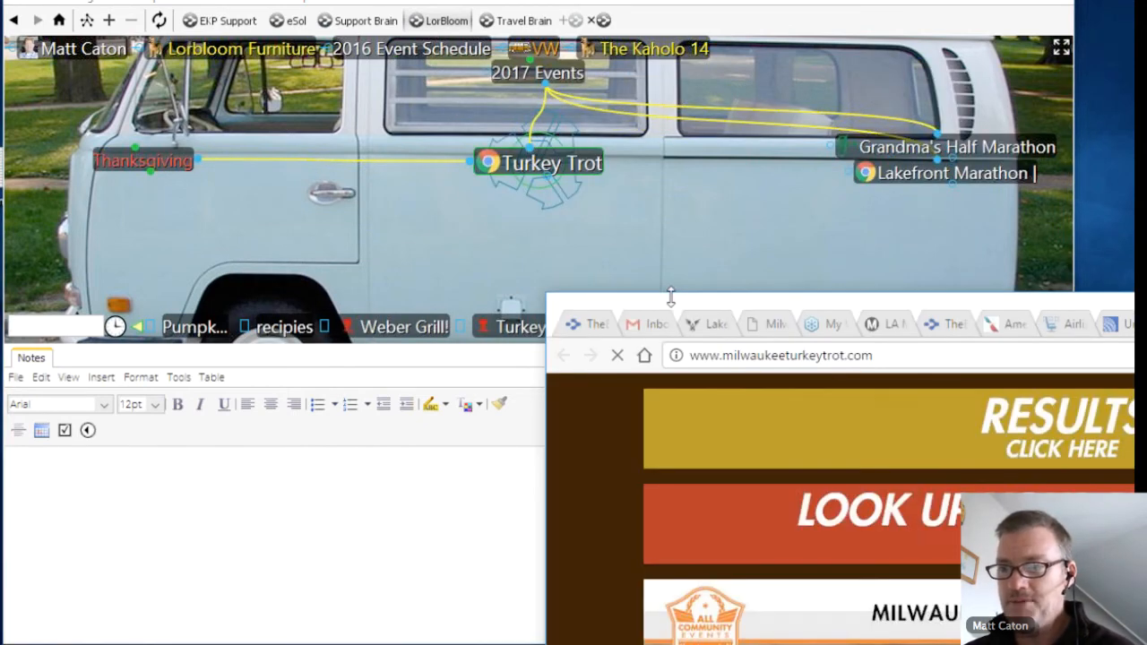
drag(671, 297, 530, 107)
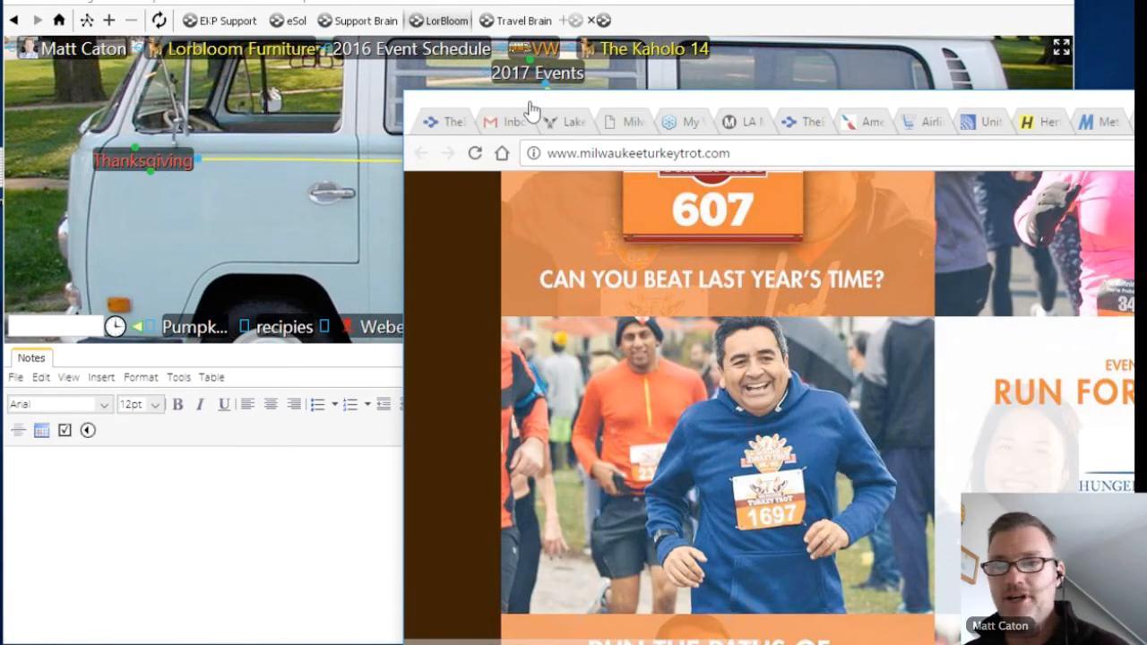
scroll(525, 300, down, 2)
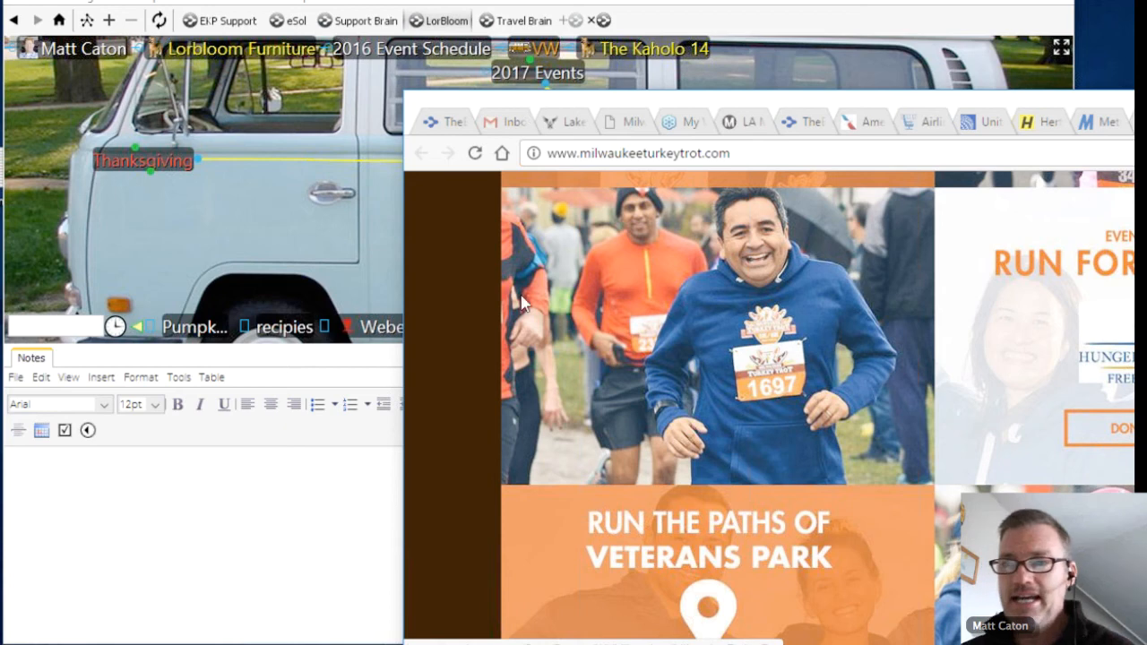
click(345, 262)
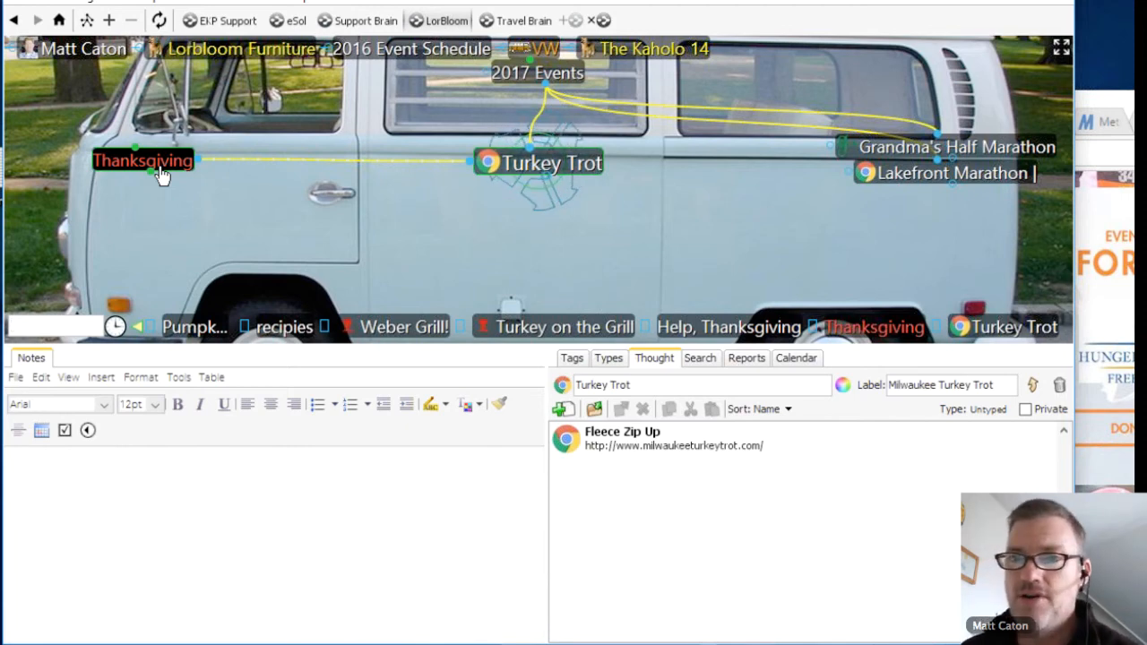
Synchronize the LorBloom Brain with TheBrain Cloud Services, keeping the Sync now option selected
click(160, 21)
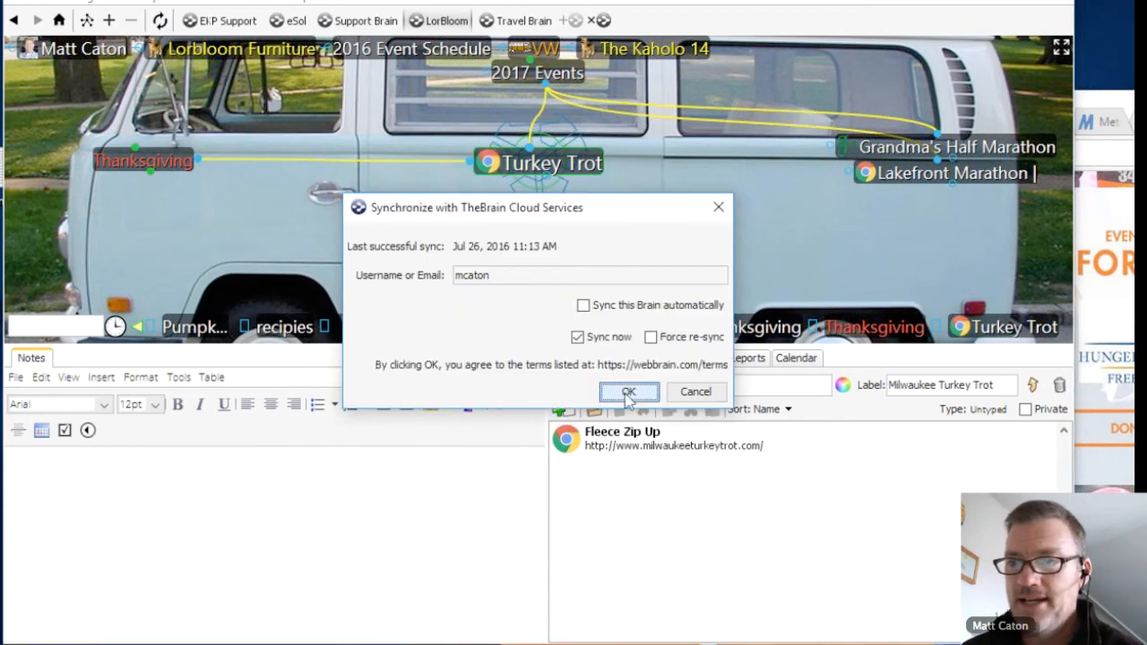
click(629, 463)
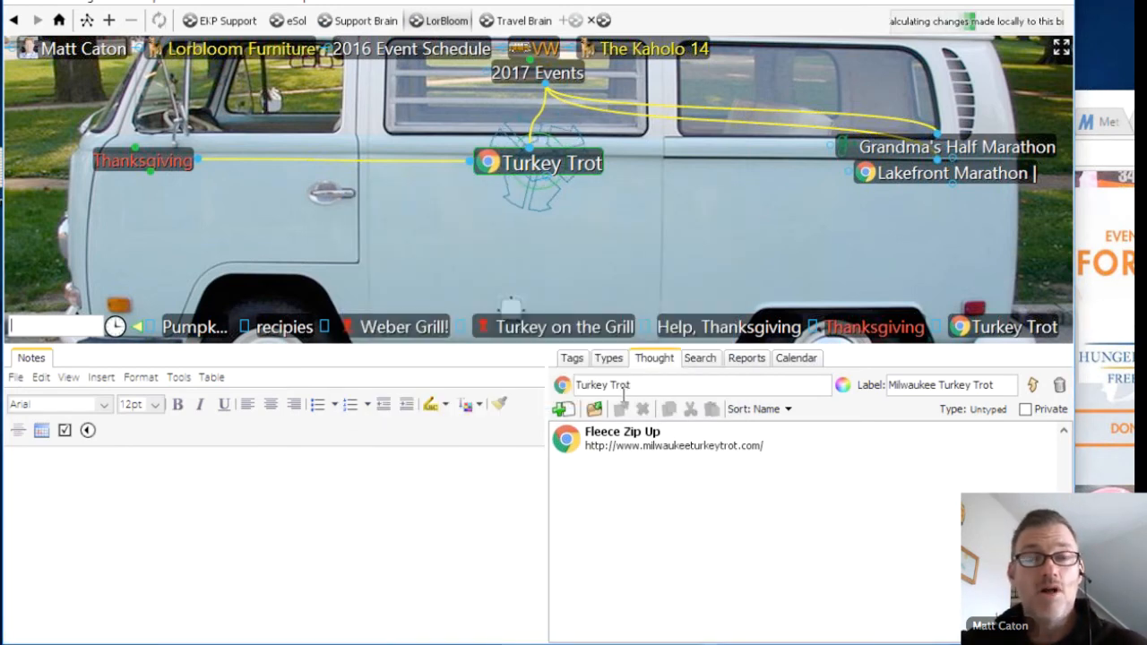
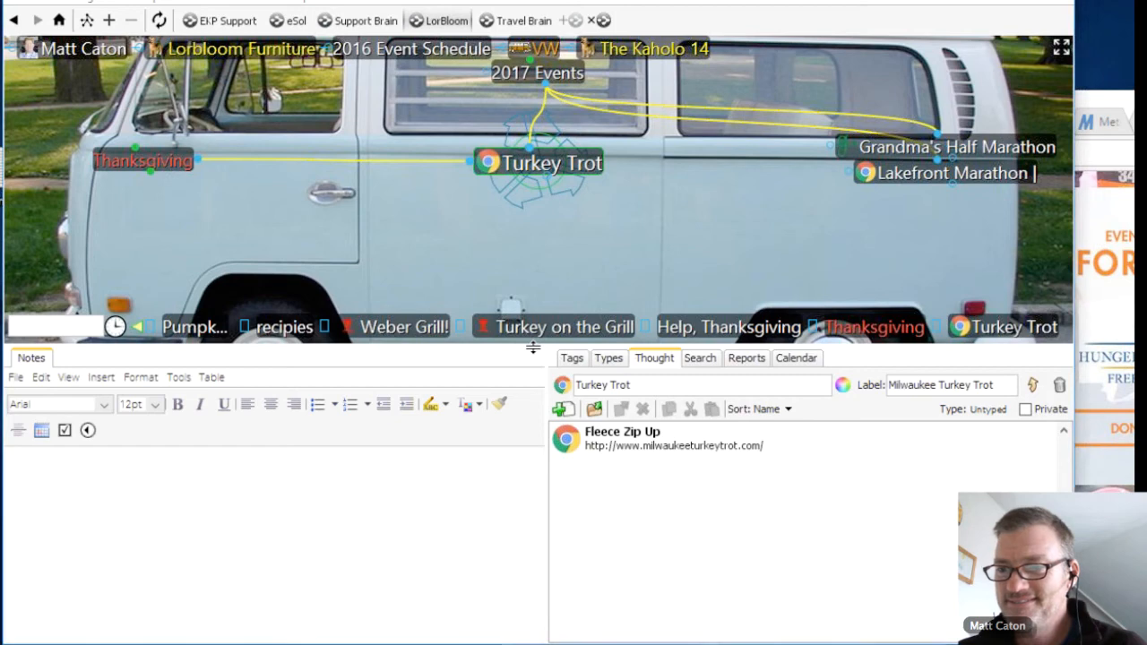
Enlarge the plex by lowering its divider above the notes, and return to the Thanksgiving thought
drag(533, 348, 536, 356)
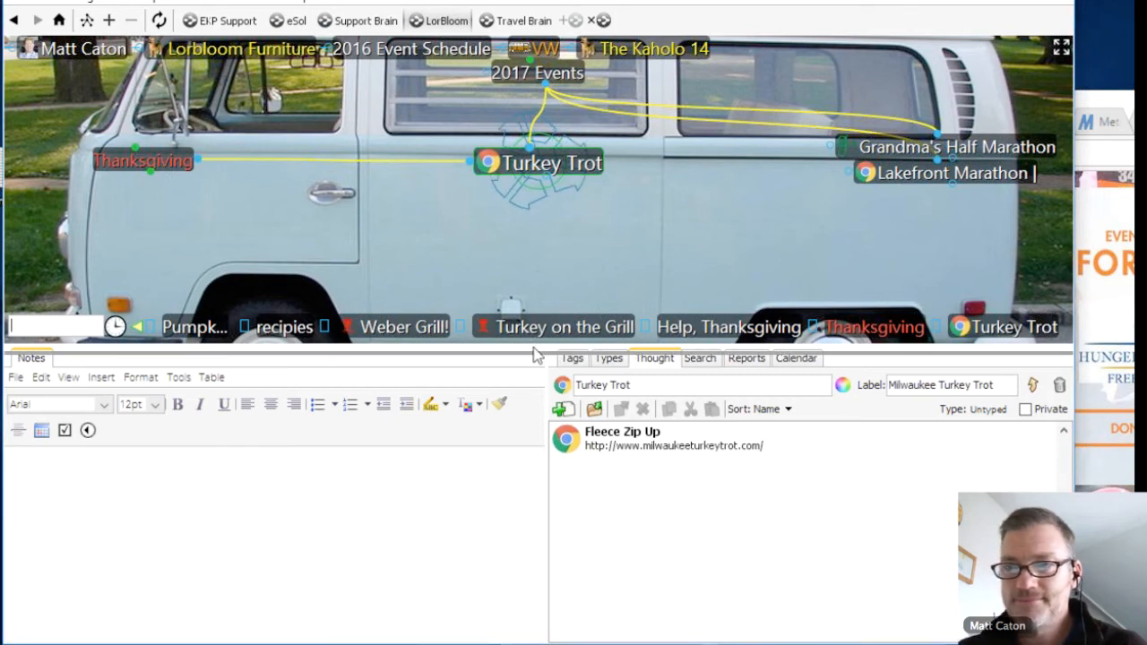
drag(533, 348, 530, 492)
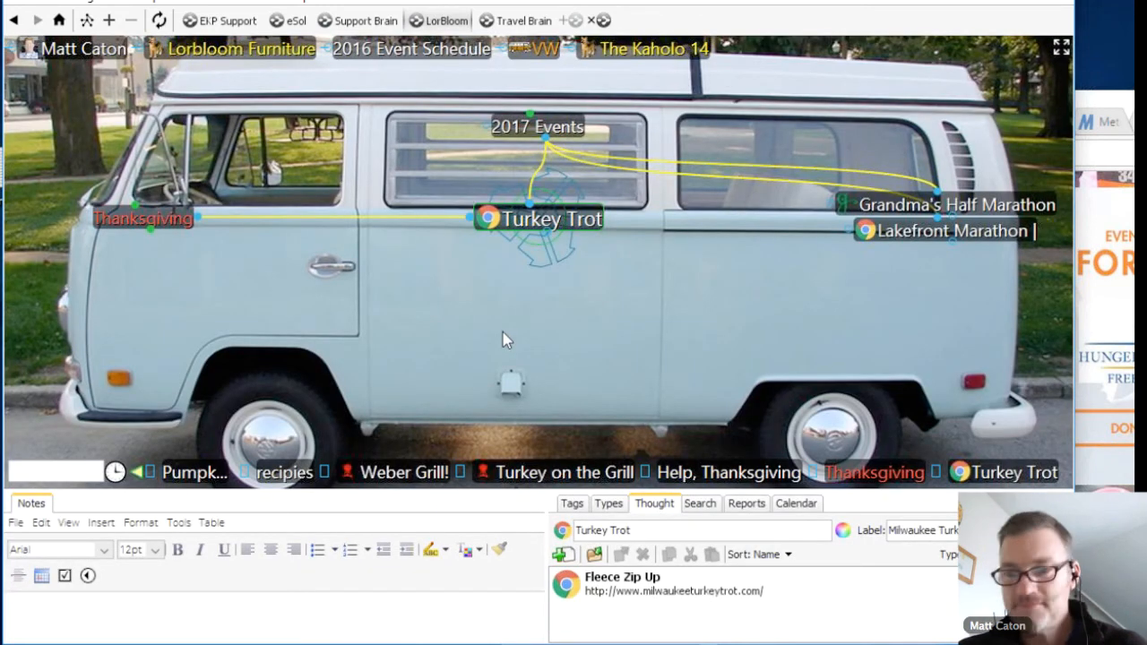
key(alt+Left)
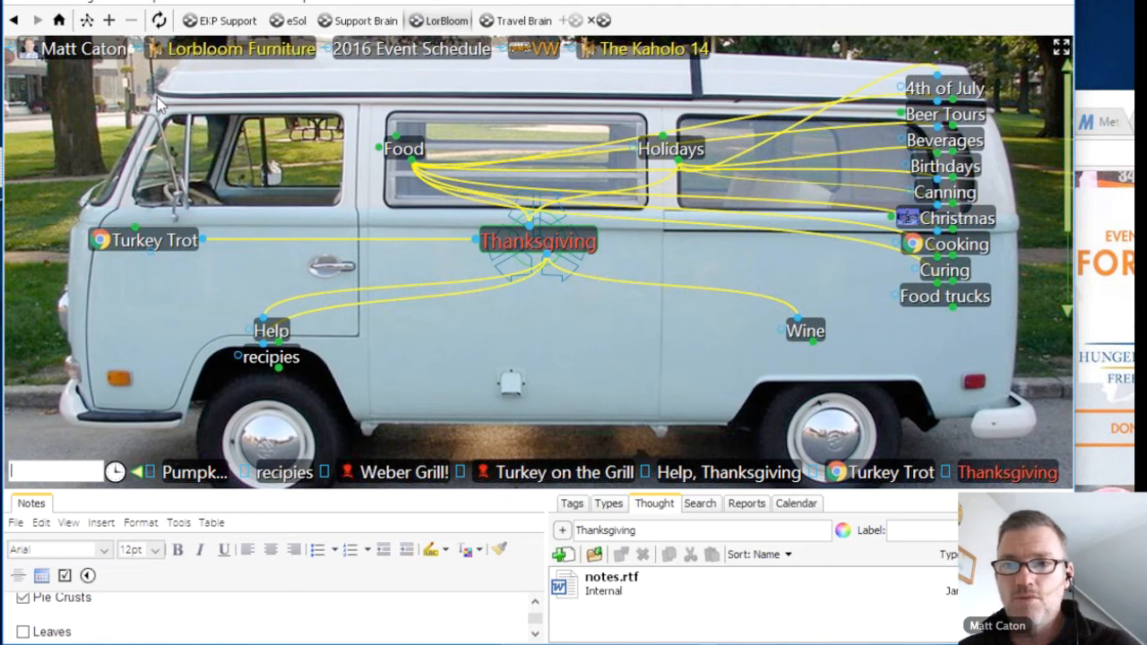
Replace the LorBloom Brain's wallpaper with the image th.jpg from the Downloads folder
right_click(200, 151)
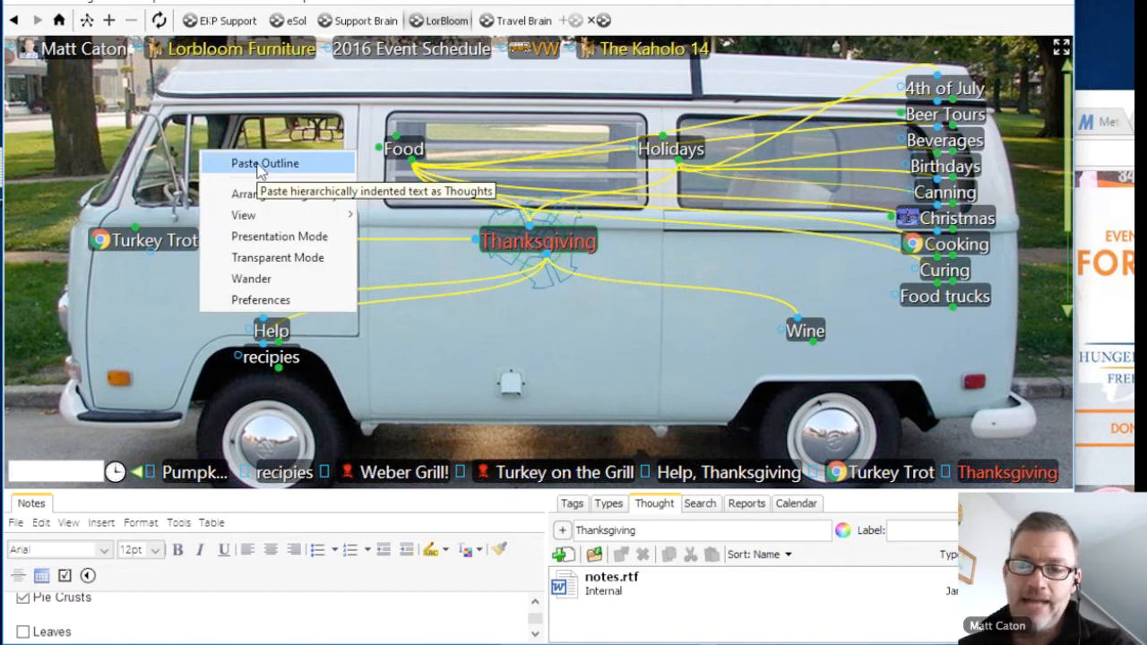
click(141, 154)
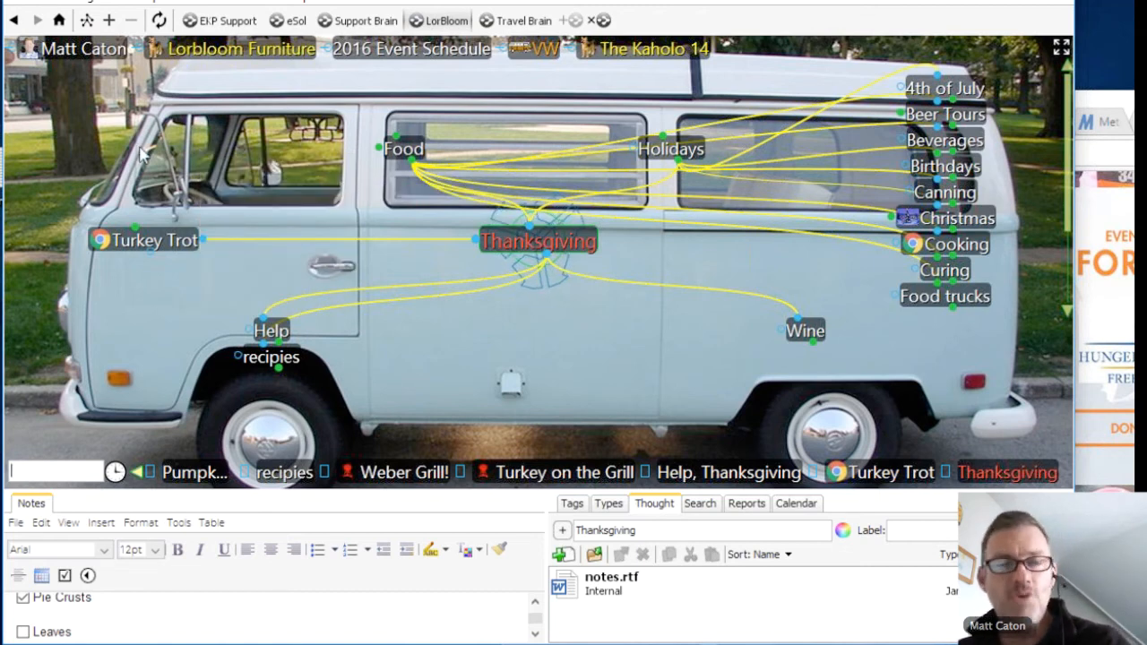
click(162, 5)
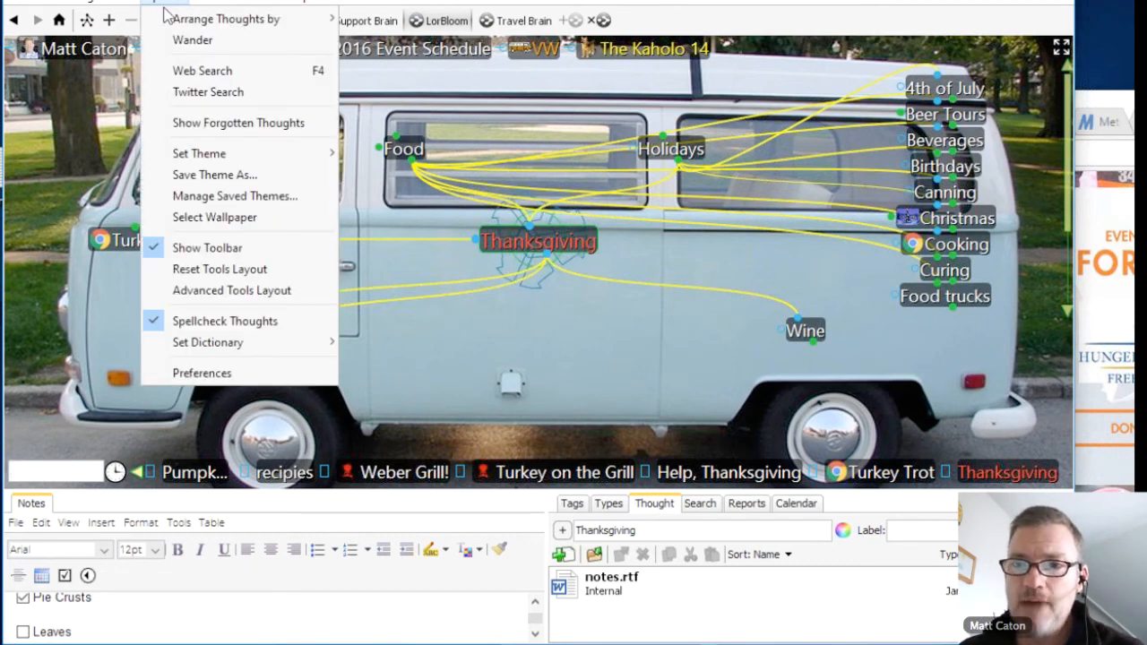
click(207, 226)
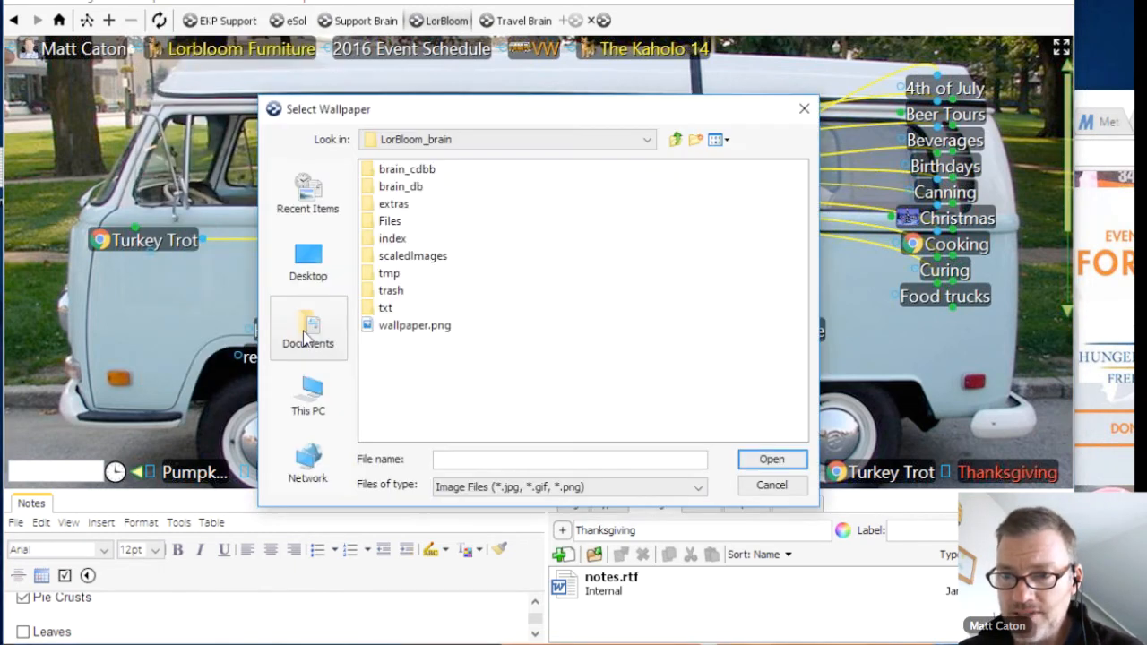
click(313, 406)
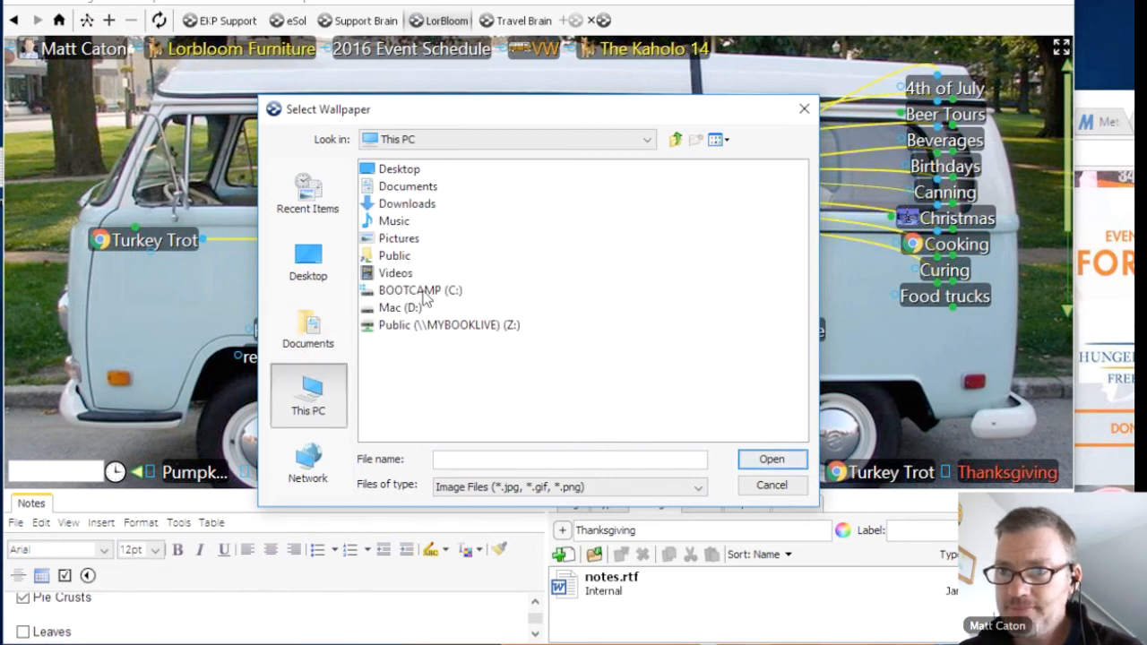
double_click(415, 207)
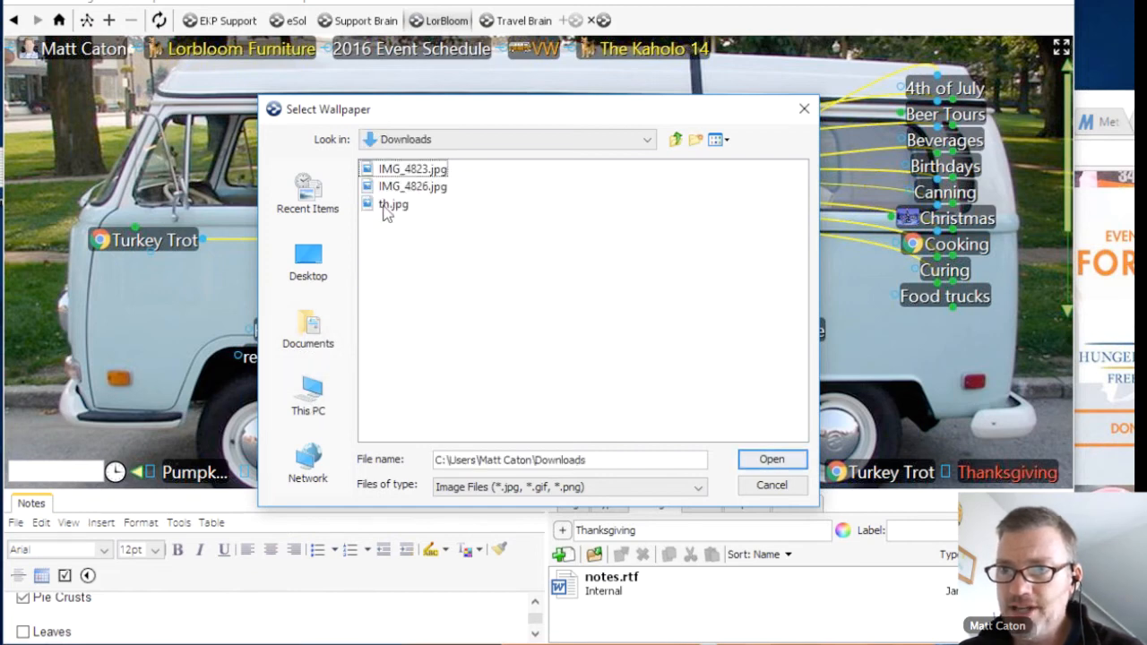
click(390, 205)
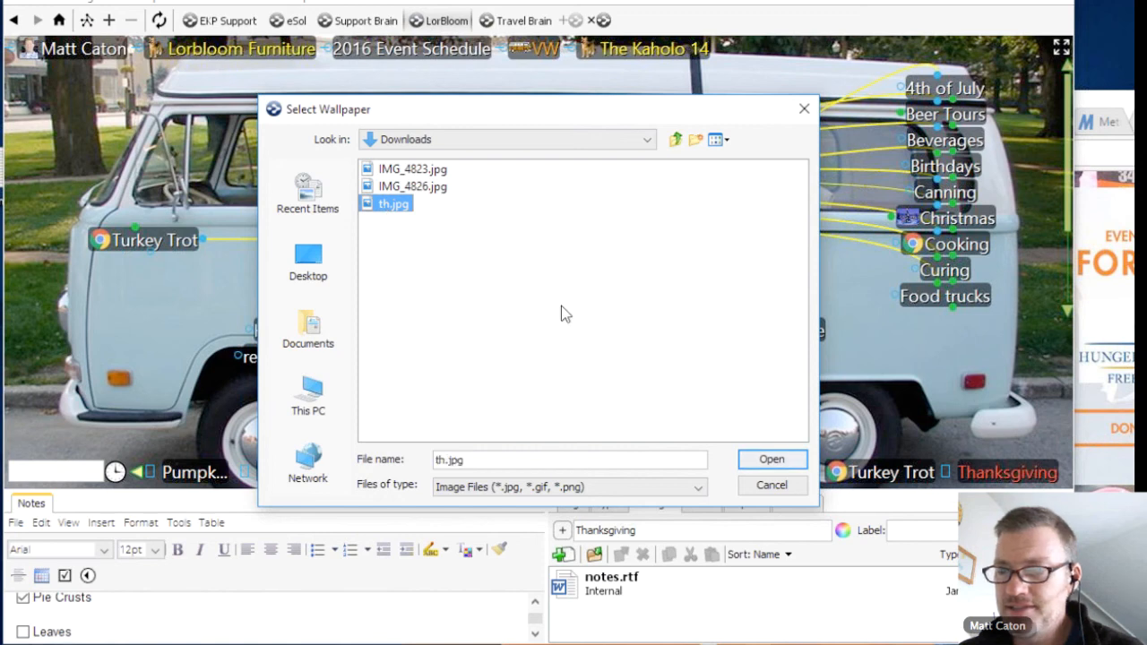
click(768, 466)
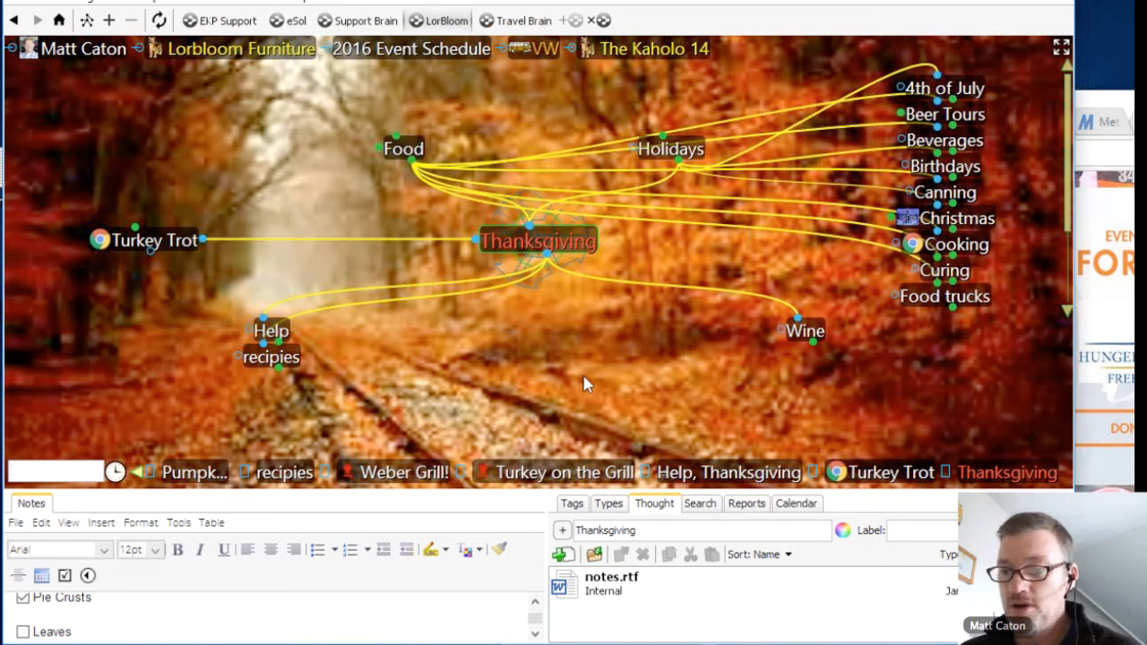
Recolor the Thanksgiving thought's text, trying green first and settling on pale yellow
drag(584, 384, 587, 393)
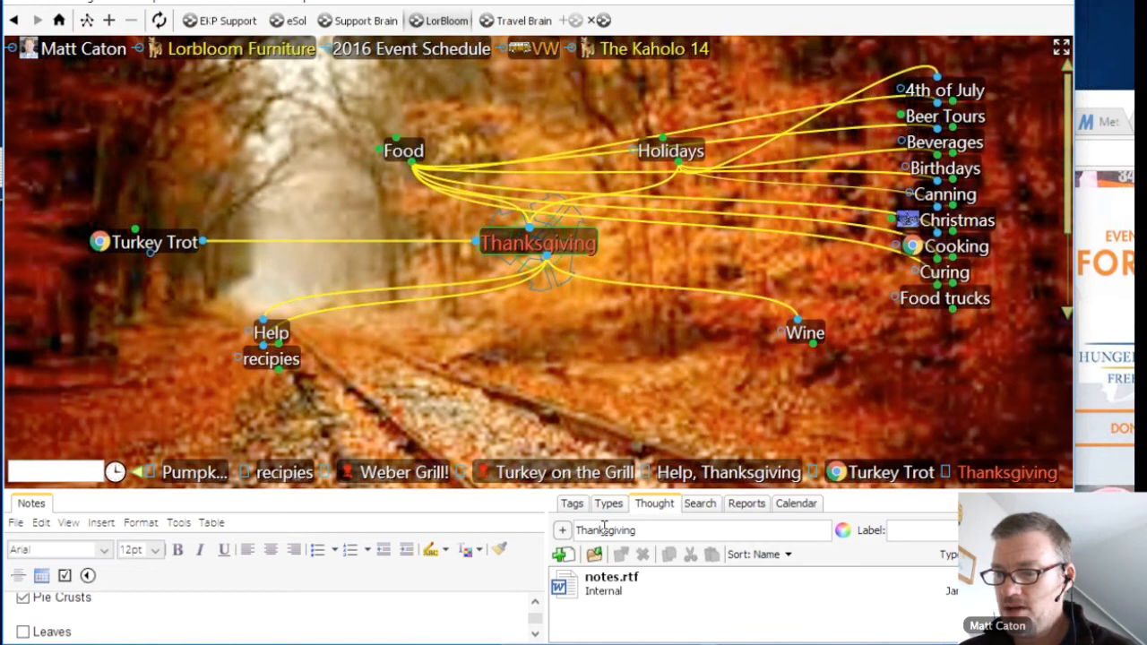
click(842, 531)
click(905, 615)
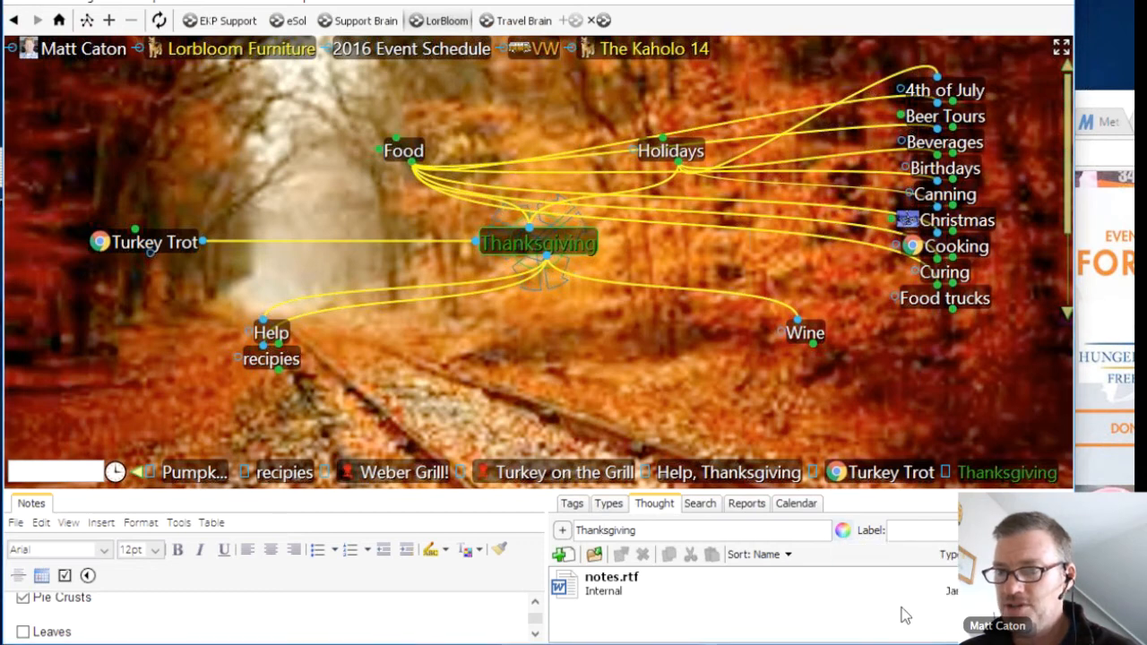
click(842, 531)
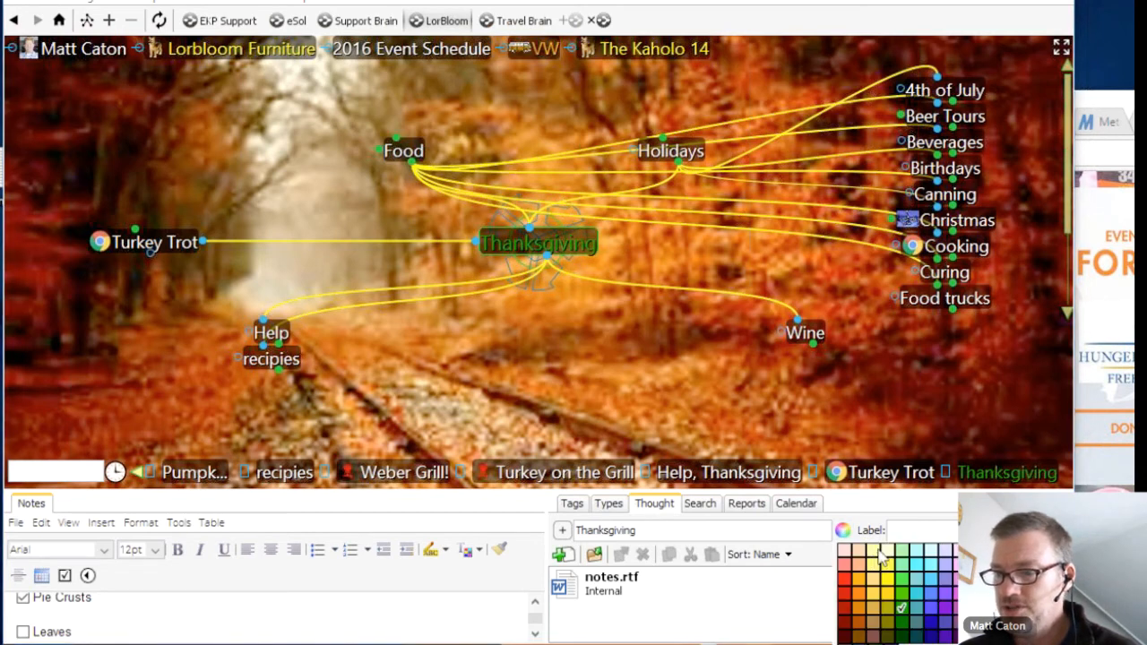
click(878, 550)
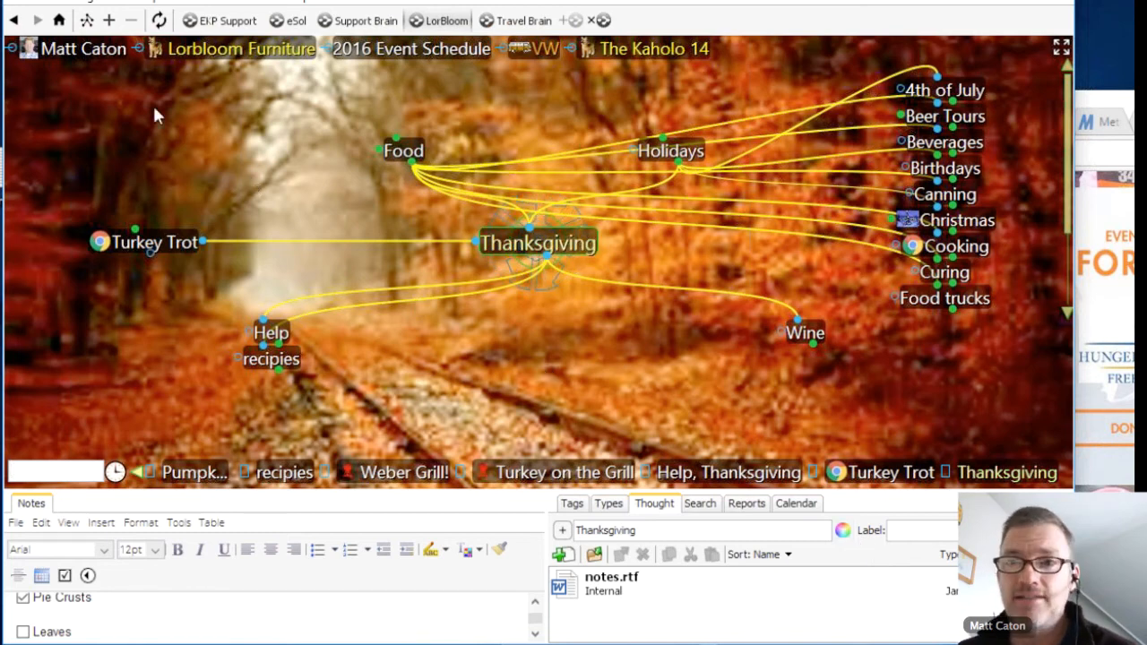
Set the normal link color to dark green in the LorBloom Brain's specific preferences
click(167, 3)
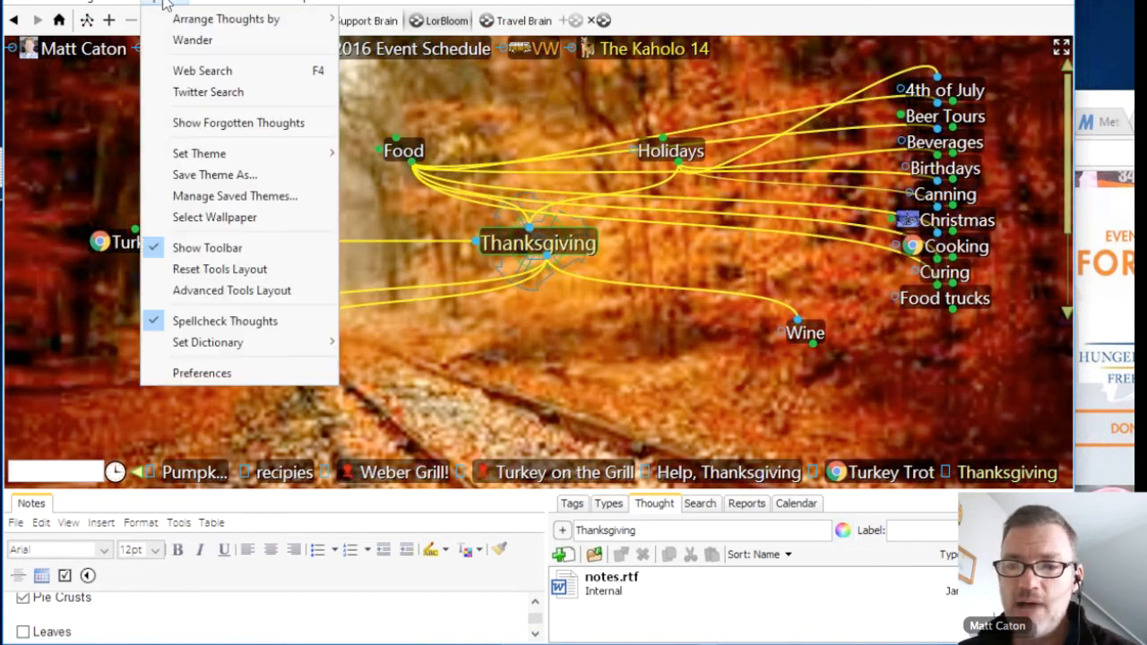
click(205, 376)
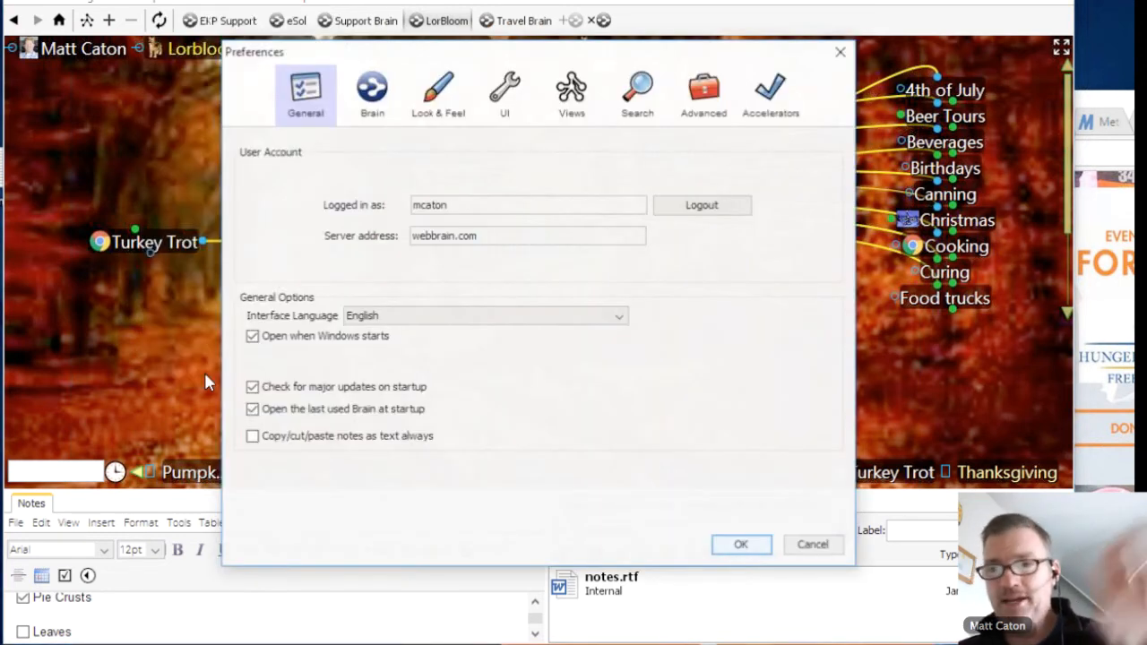
click(377, 104)
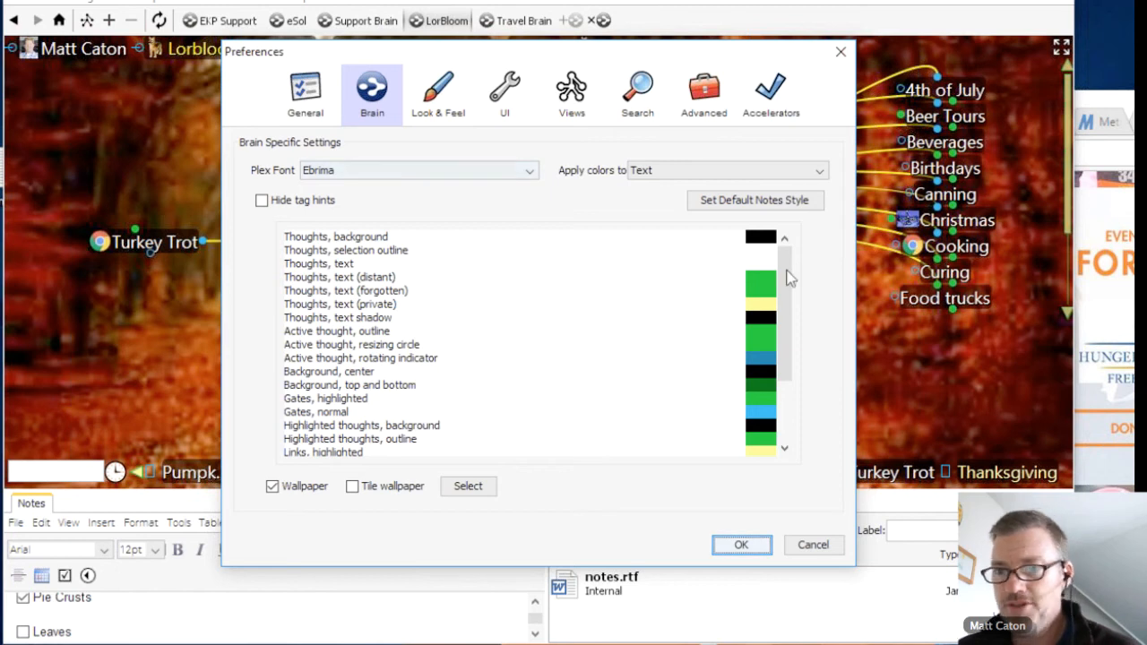
scroll(788, 286, down, 1)
drag(788, 300, 788, 323)
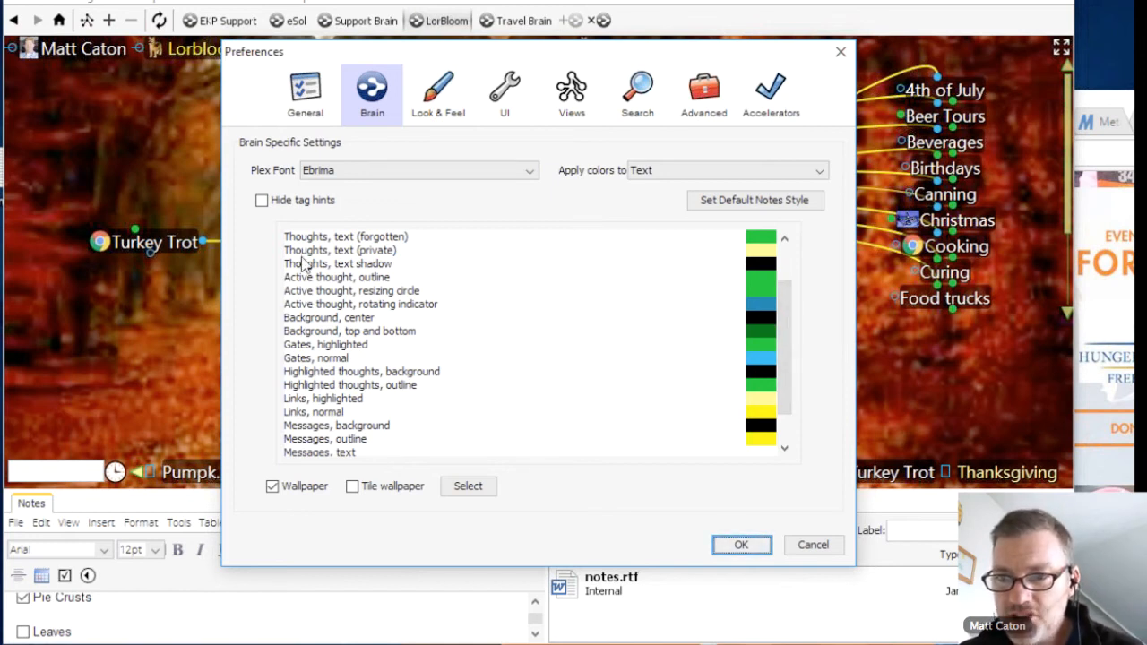
click(325, 414)
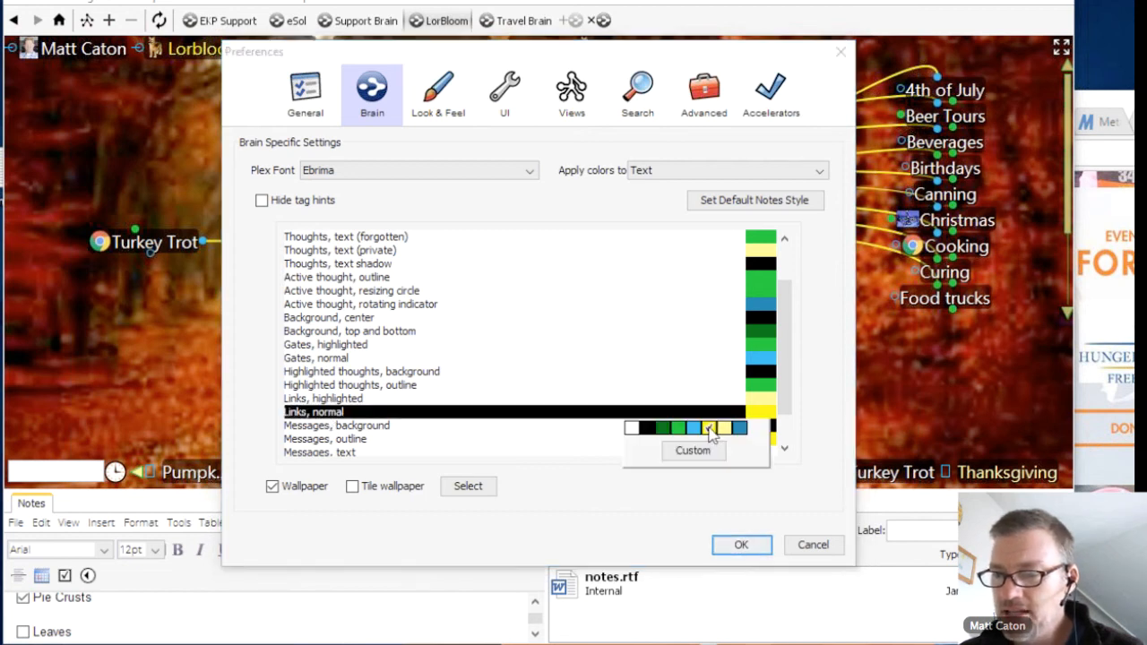
click(663, 428)
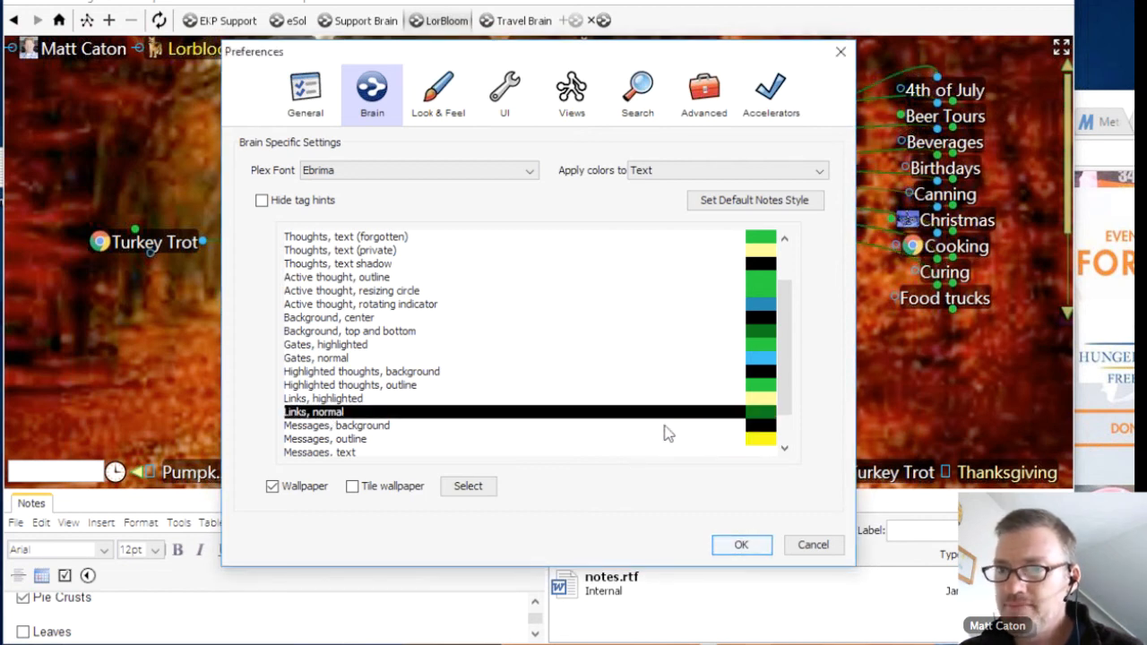
Give the normal links a custom near-white color, hex FCFAFF, and apply the preferences
drag(589, 60, 466, 41)
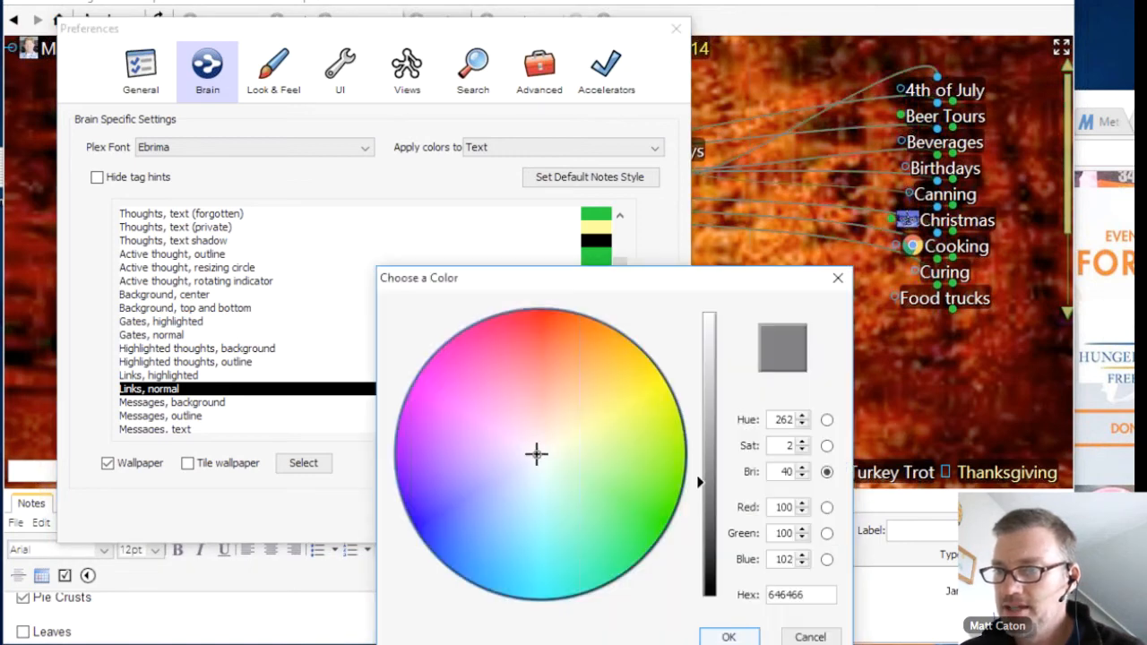
click(711, 352)
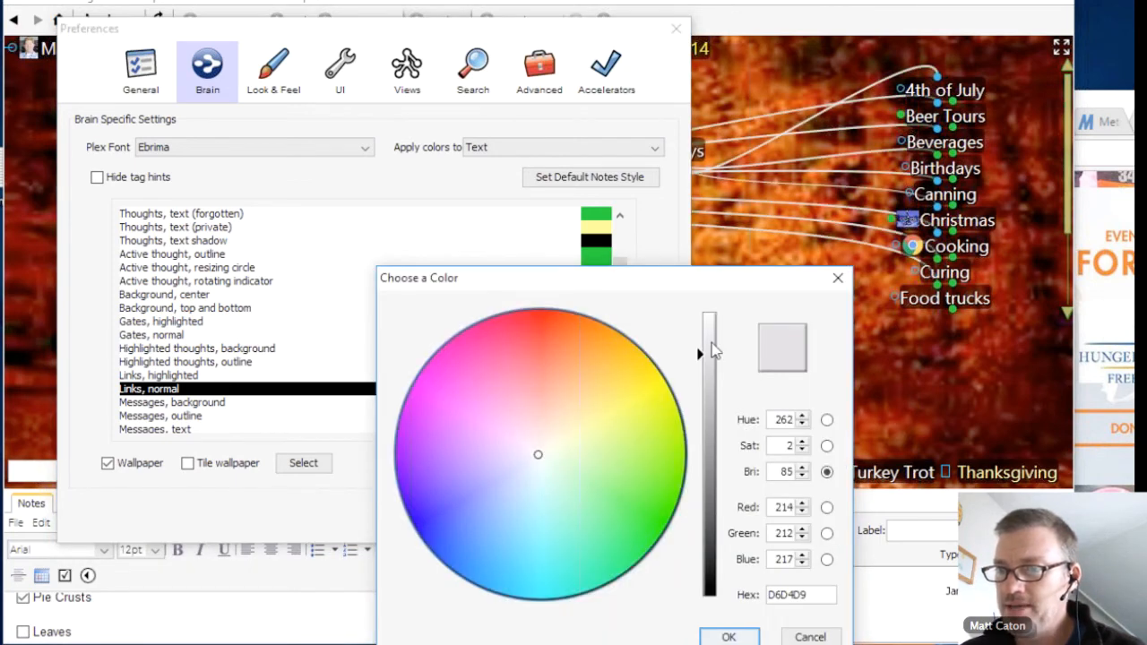
click(710, 318)
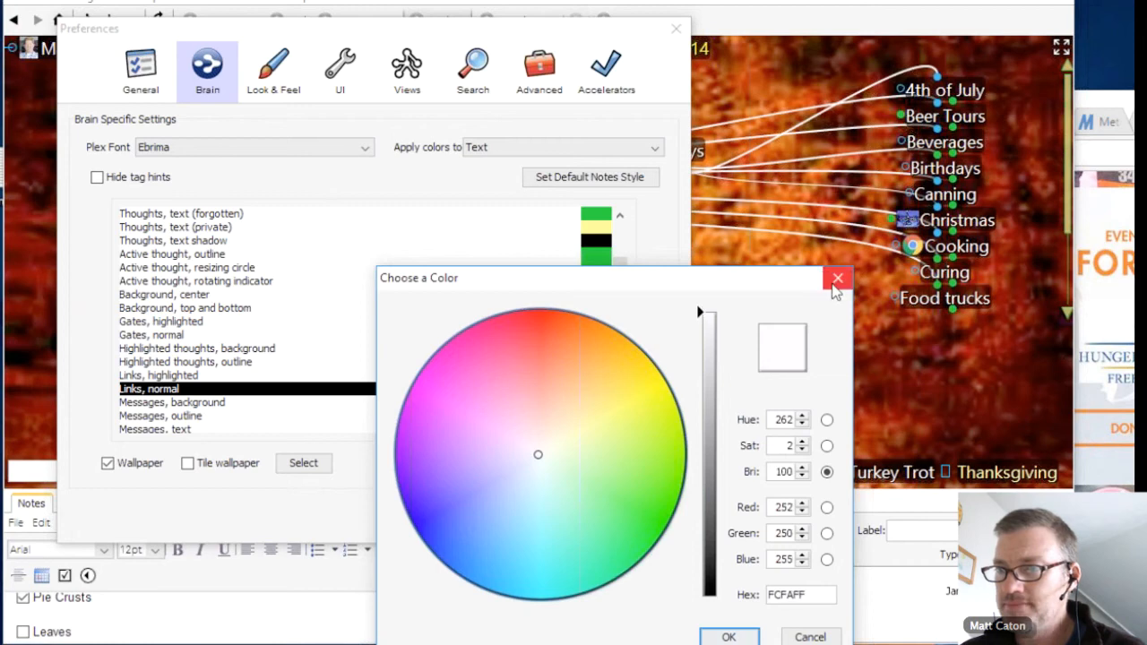
drag(778, 279, 727, 129)
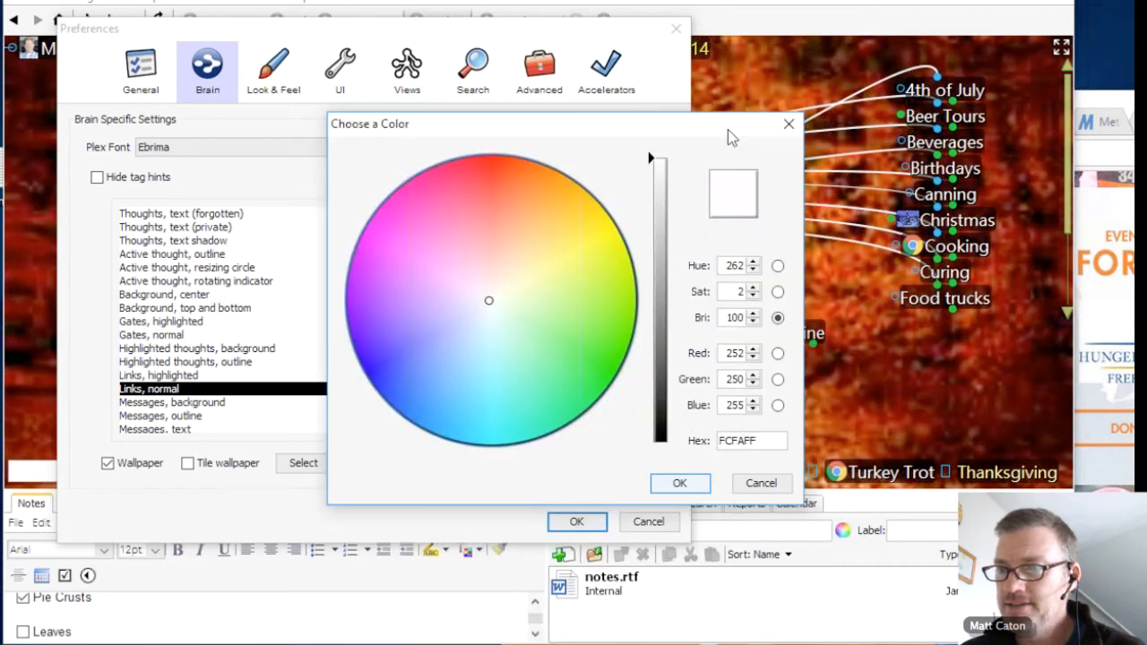
click(679, 481)
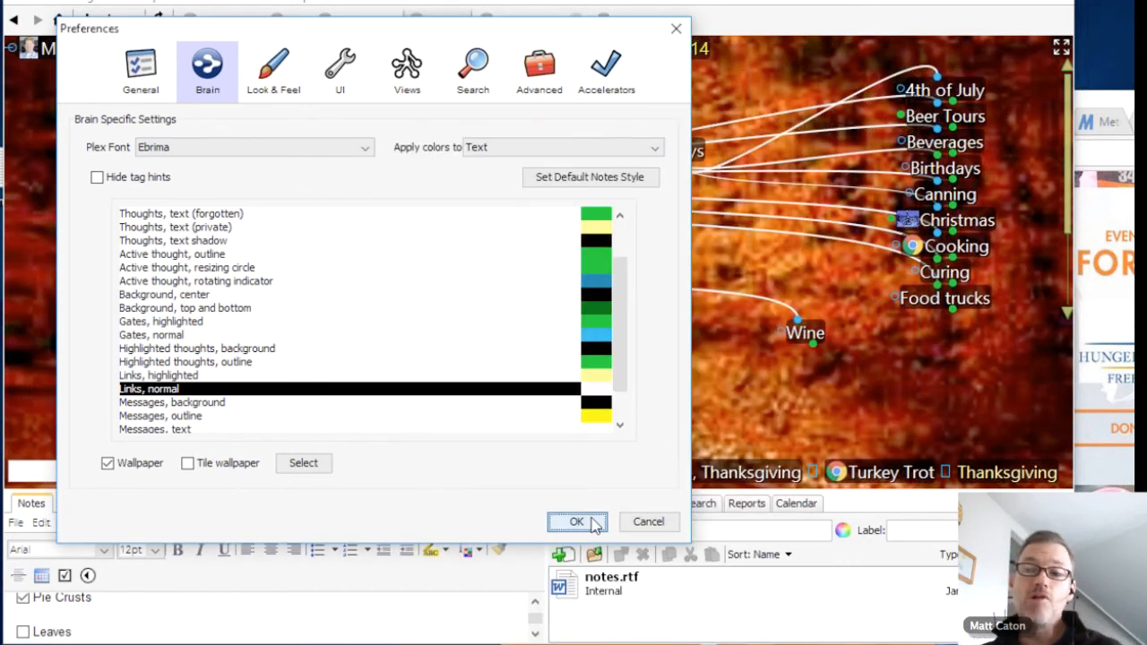
click(592, 523)
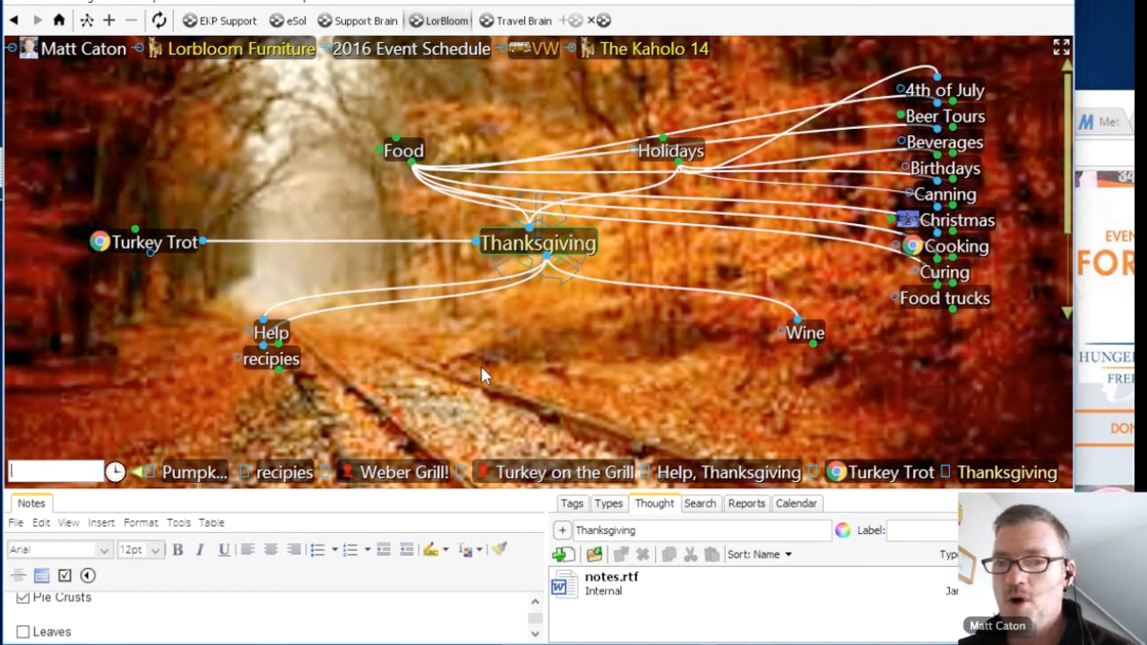
Save the current colors, font and wallpaper as a theme named Autumn
click(162, 5)
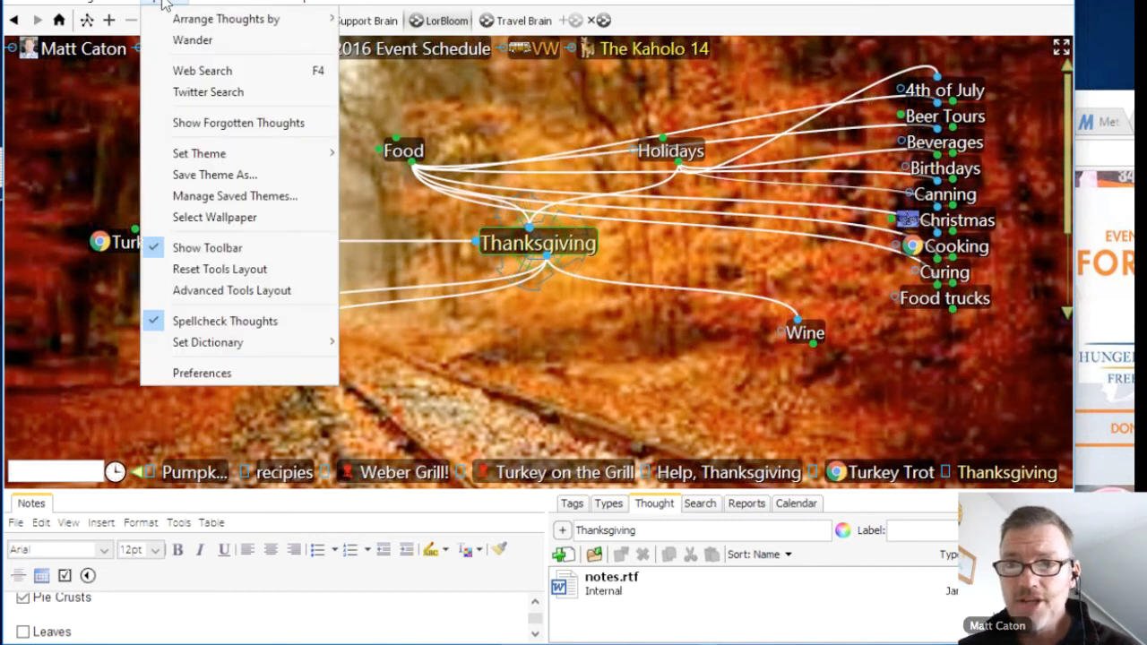
click(204, 178)
text(A)
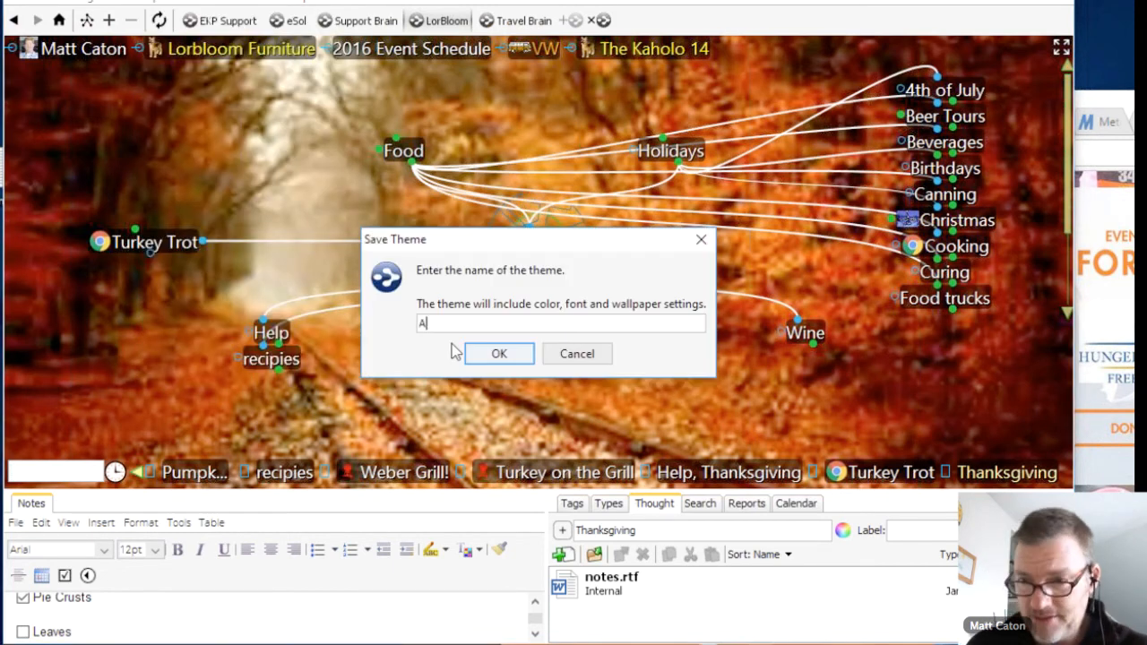
text(utumn)
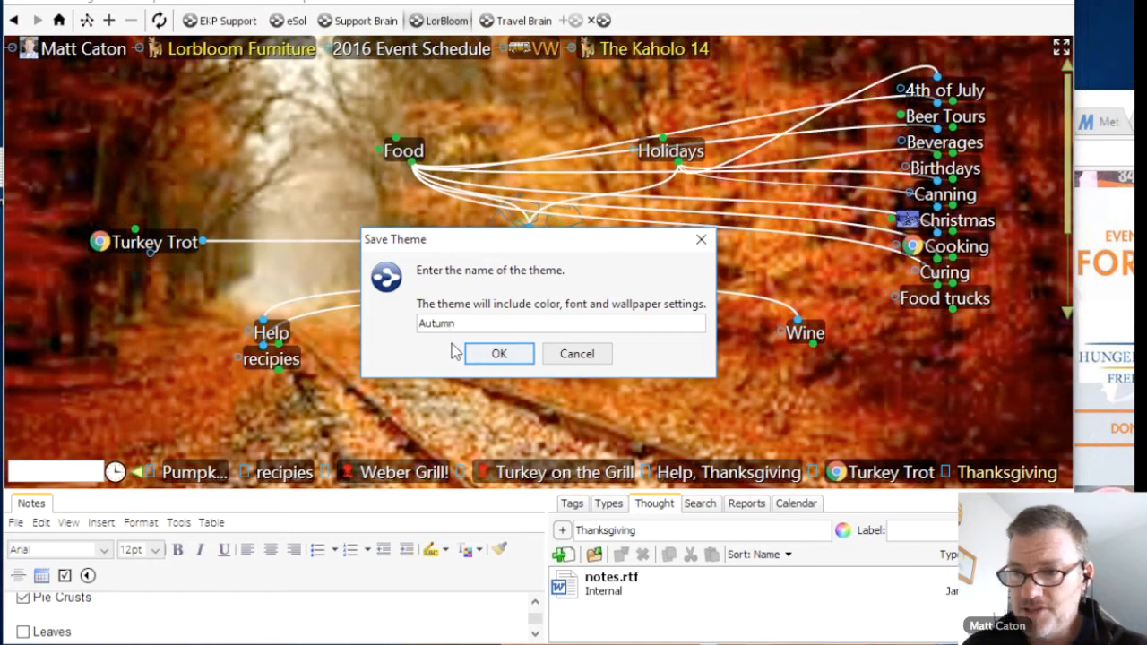
click(500, 355)
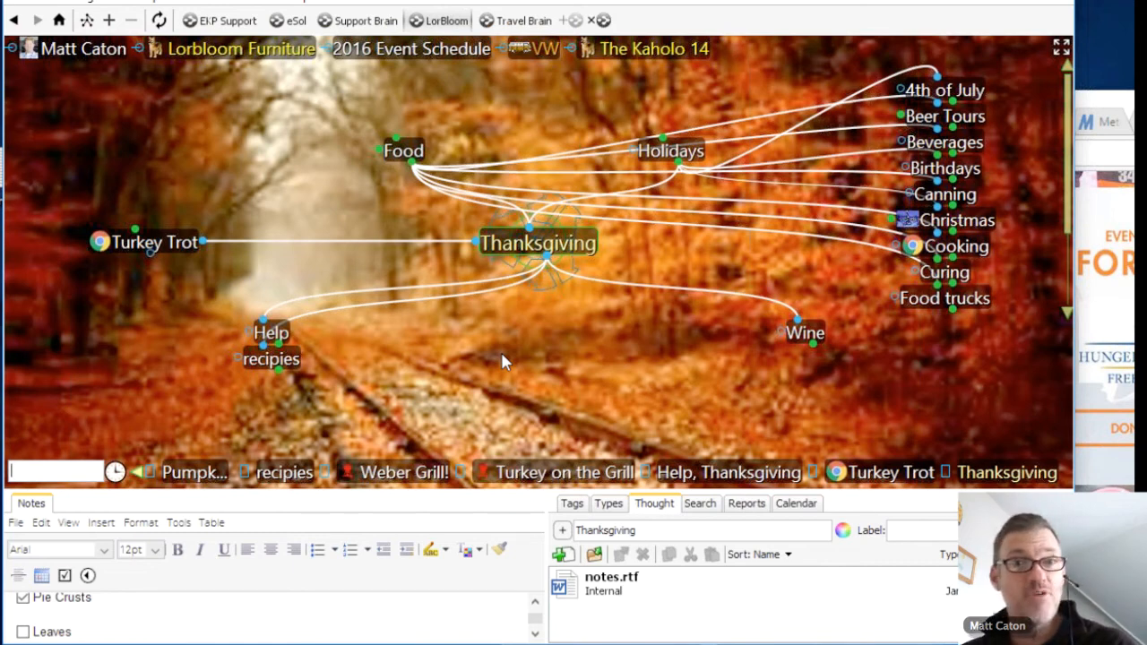
View the Travel Brain, and browse the Bronze, Service Level and Clients thoughts in the eSol Brain, ending at Service Level
click(520, 21)
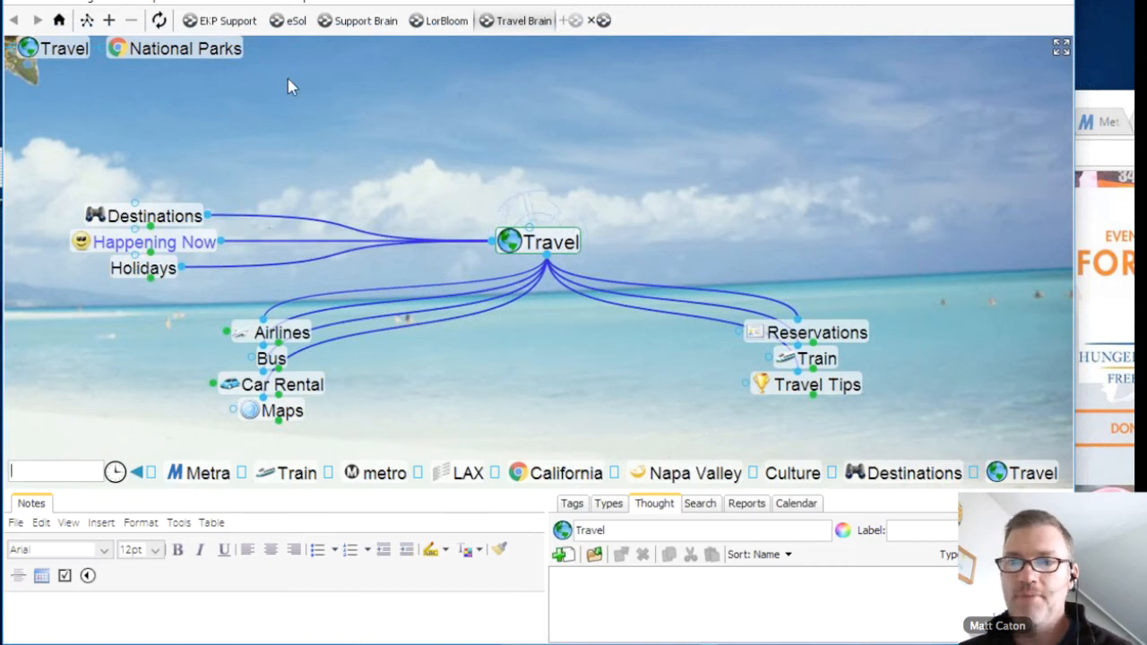
click(296, 20)
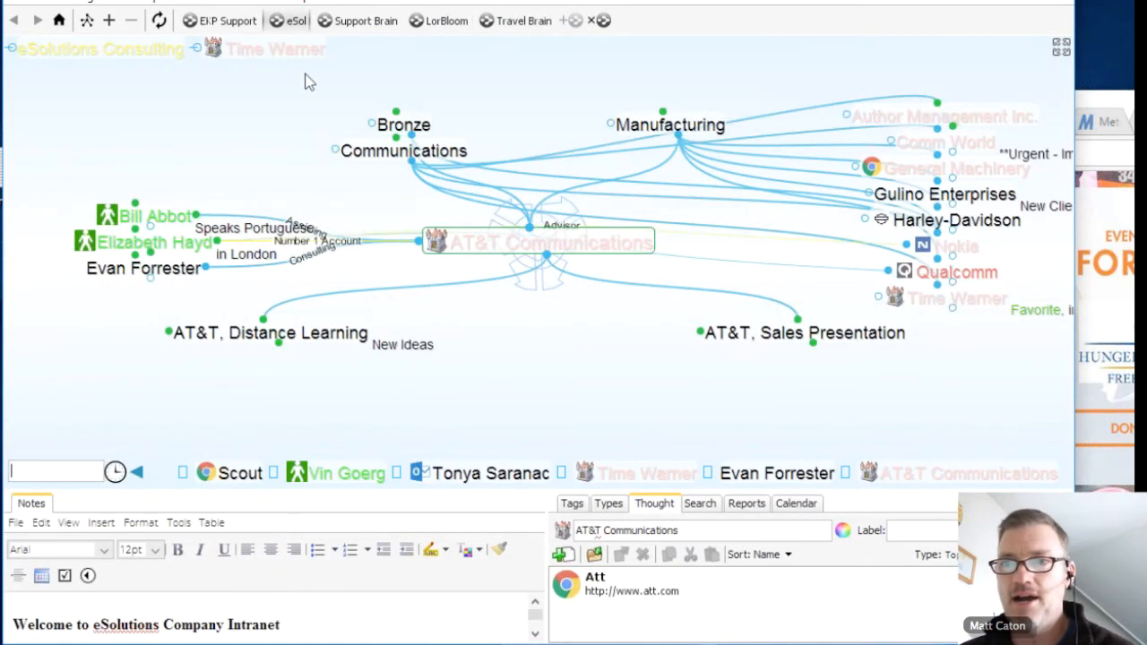
click(403, 125)
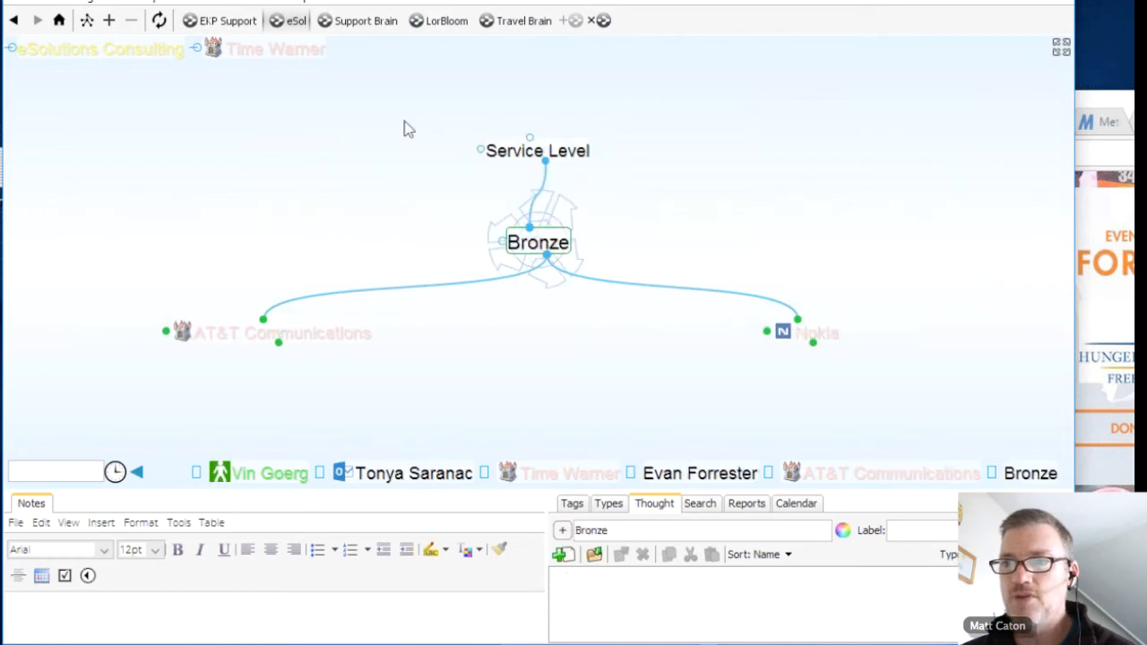
click(545, 150)
click(545, 151)
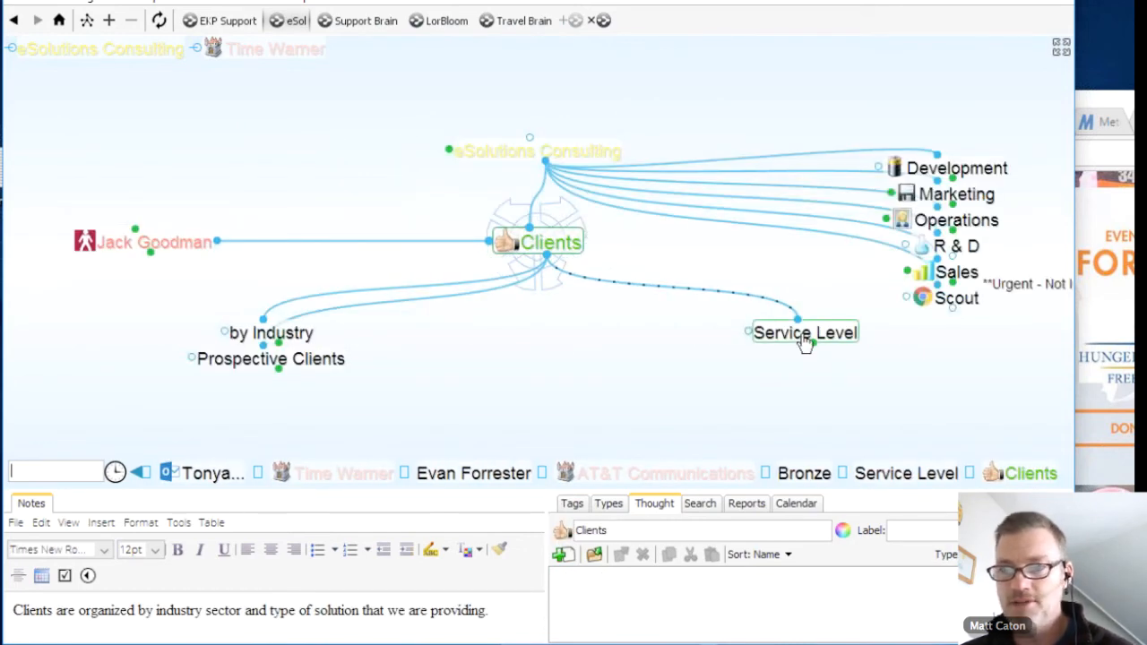
click(805, 341)
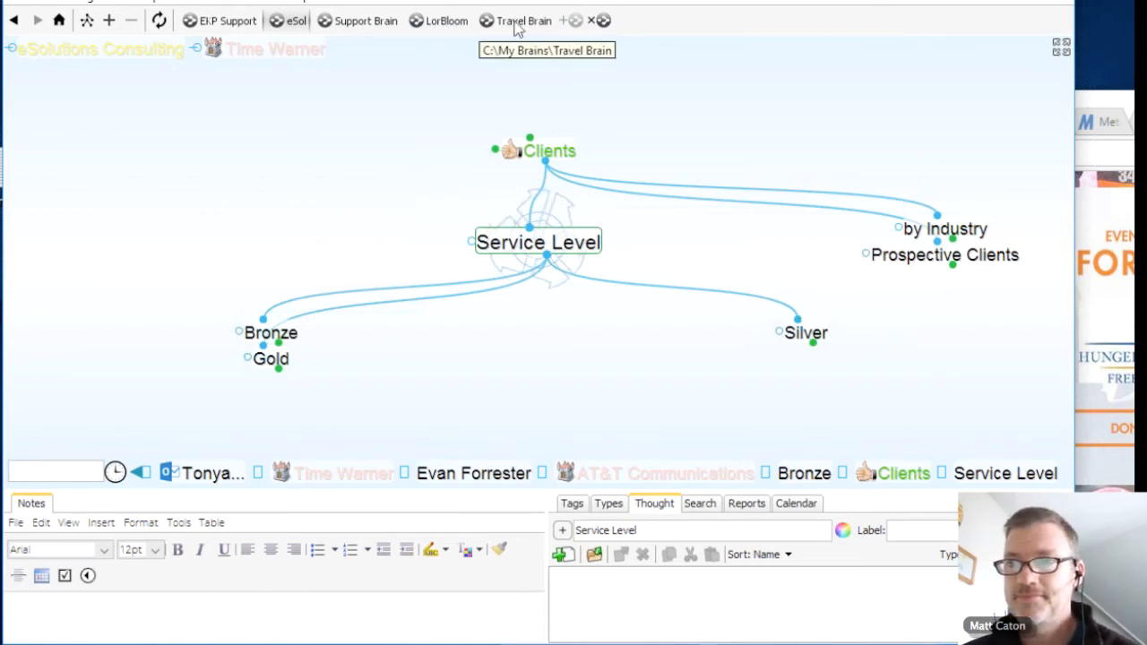
Return to the LorBloom Brain and create a jump thought named Snacks linked to the recipies thought
click(448, 25)
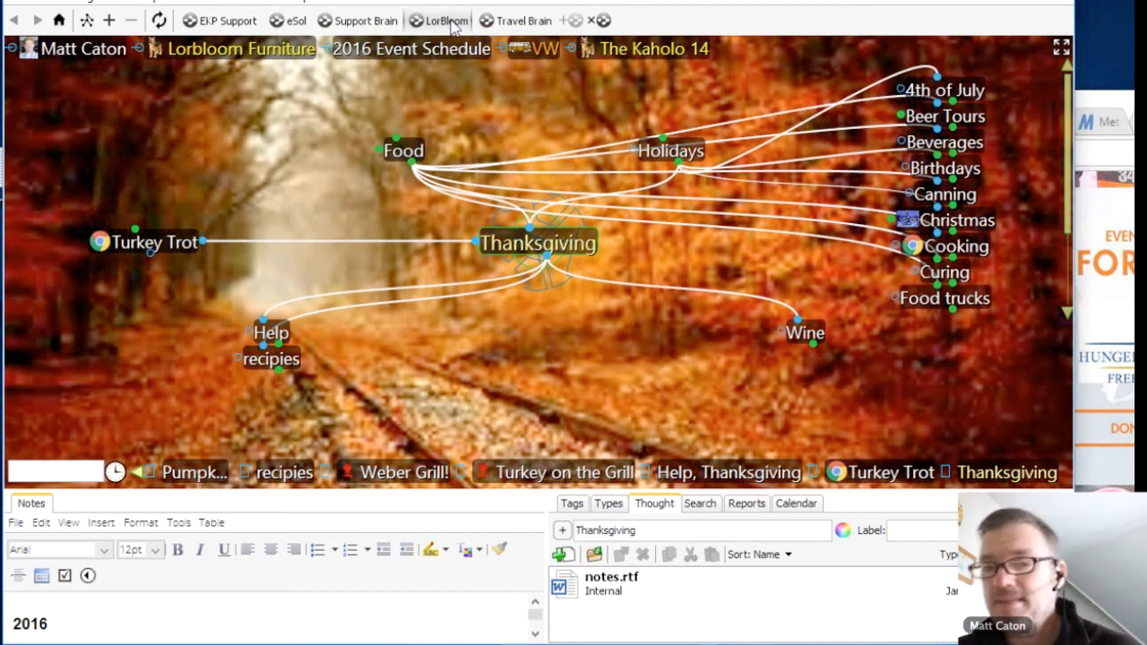
click(271, 359)
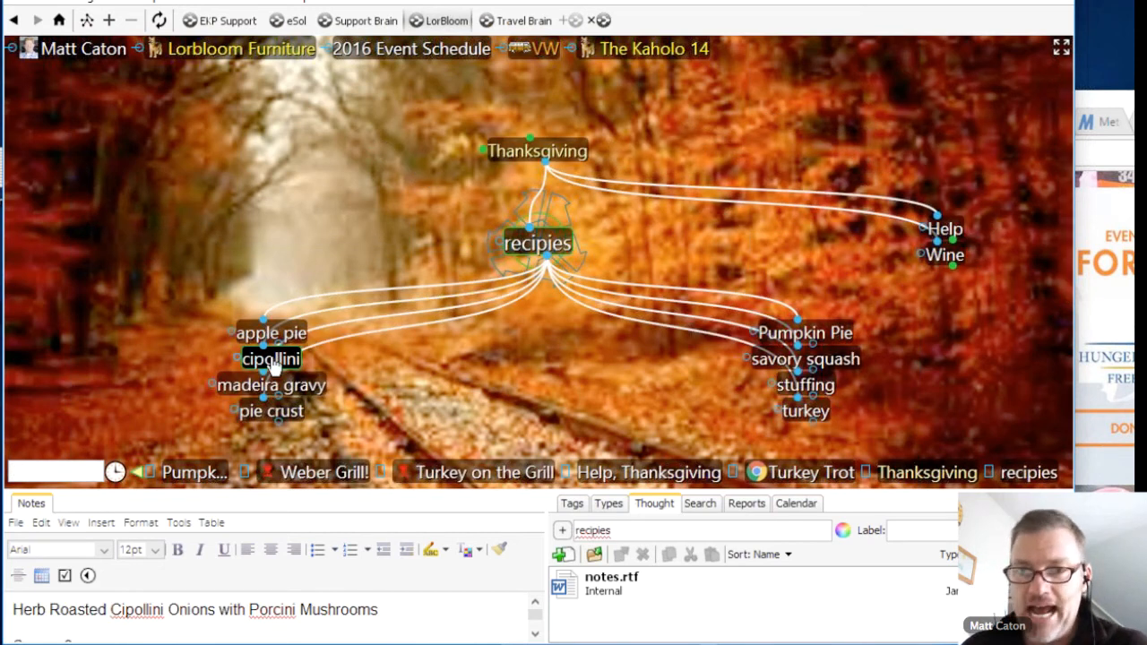
drag(499, 241, 244, 225)
text(Snad)
key(BackSpace)
key(BackSpace)
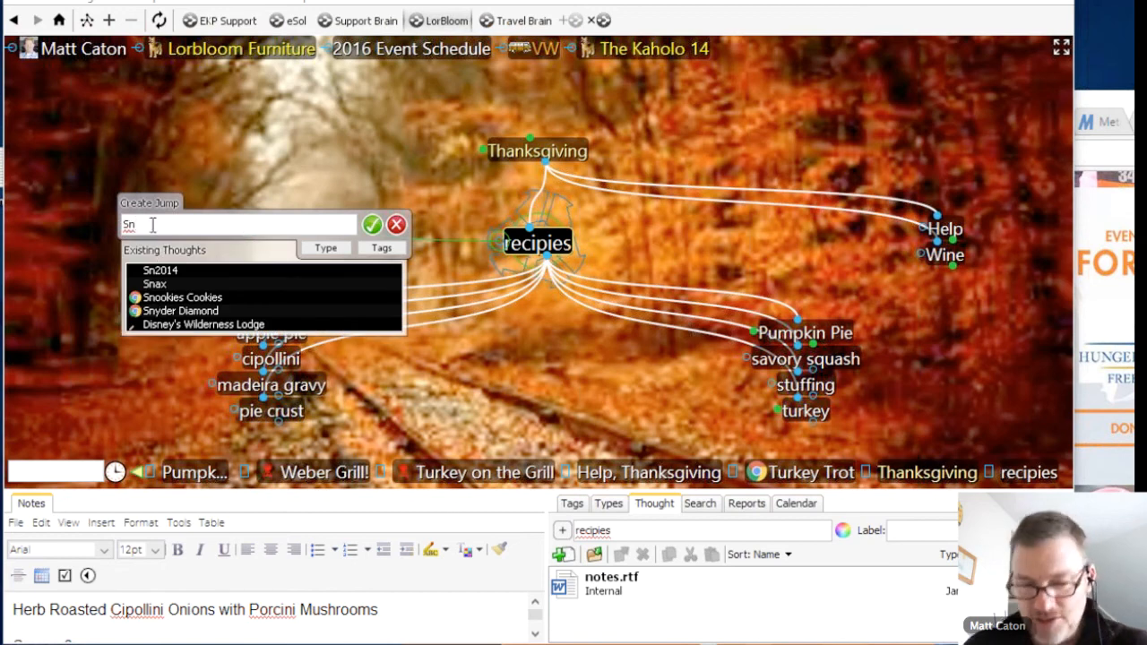
text(ack)
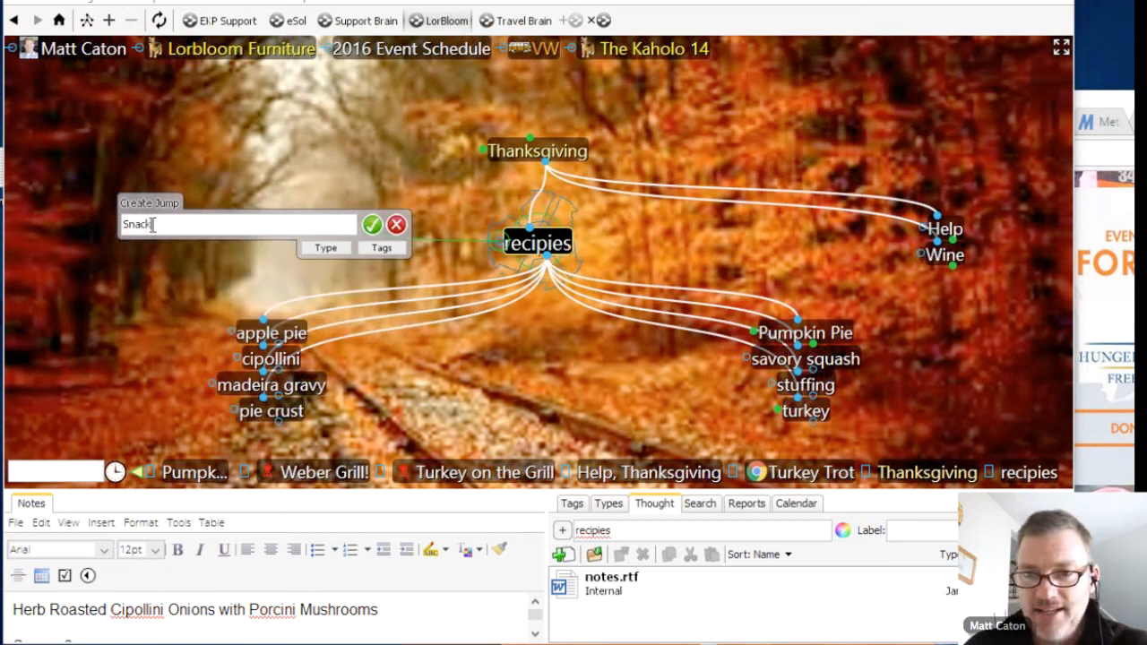
text(s)
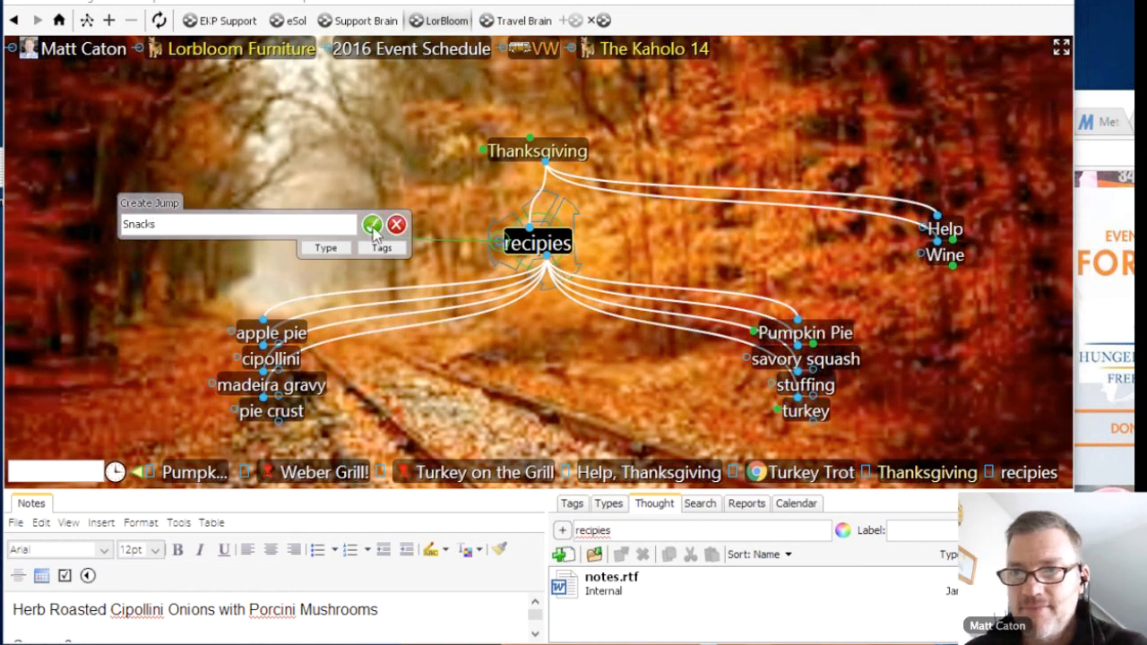
click(373, 226)
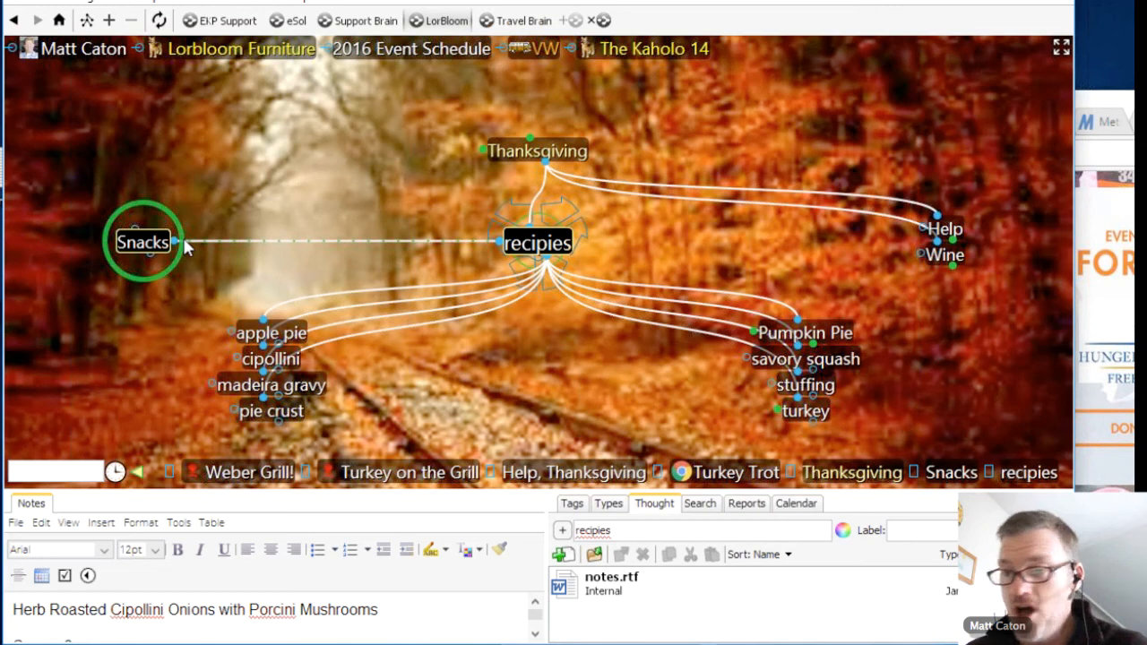
Activate the Snacks thought and create four child thoughts under it at once: cheese, chips, dip and meatballs
click(185, 248)
drag(540, 259, 440, 337)
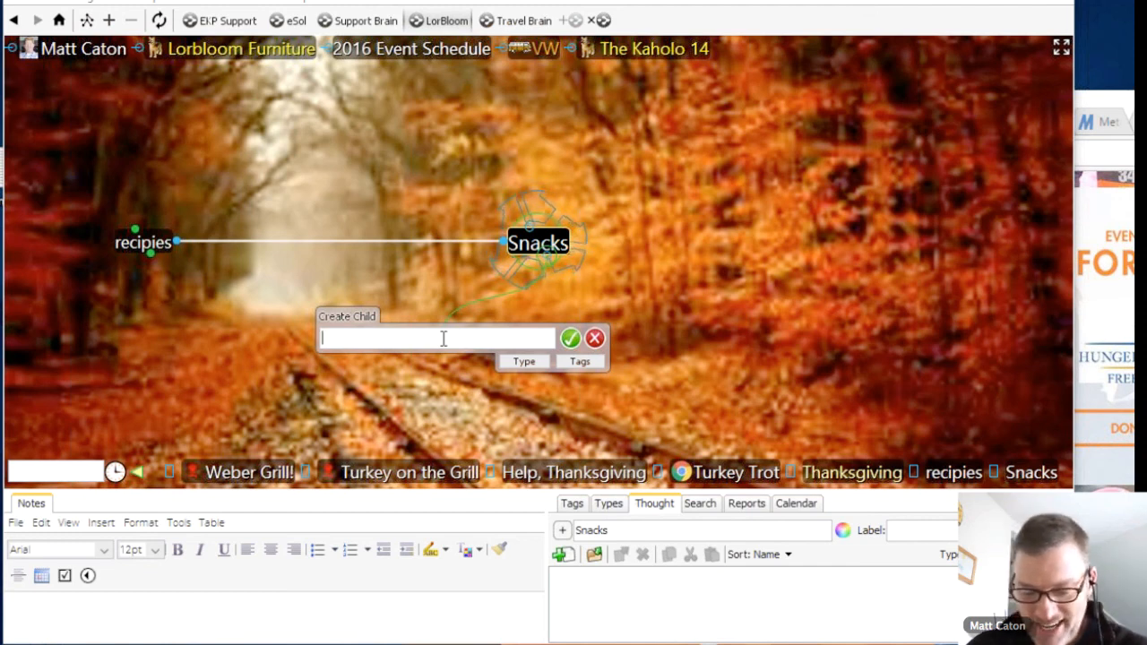
text(cheese)
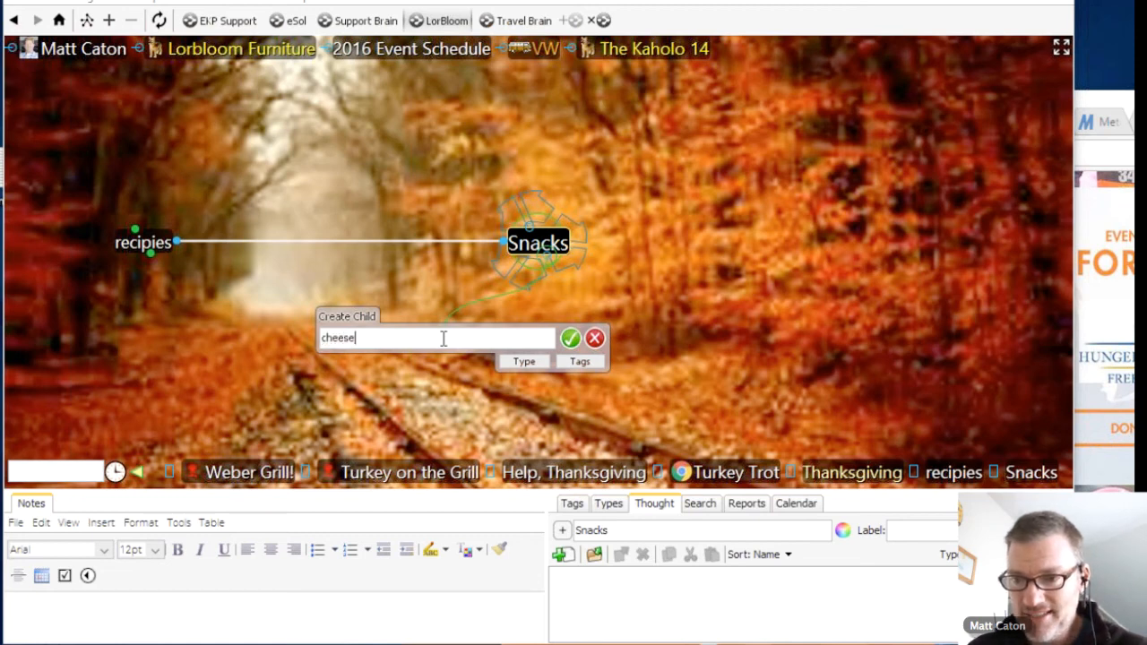
text(;chips;)
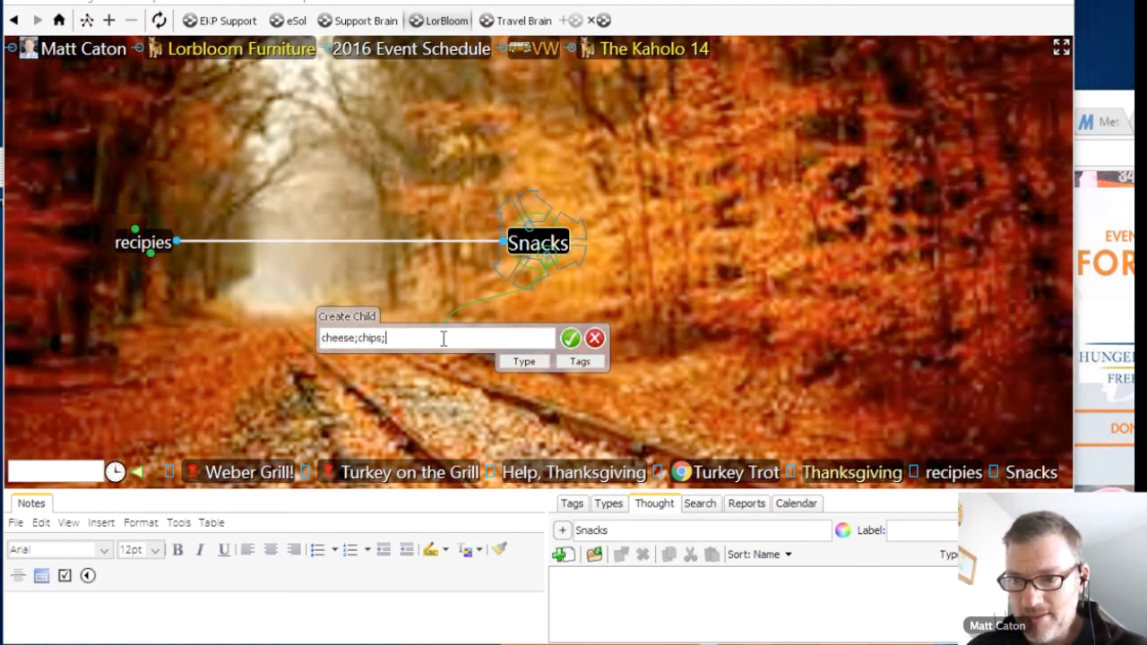
text(dip;)
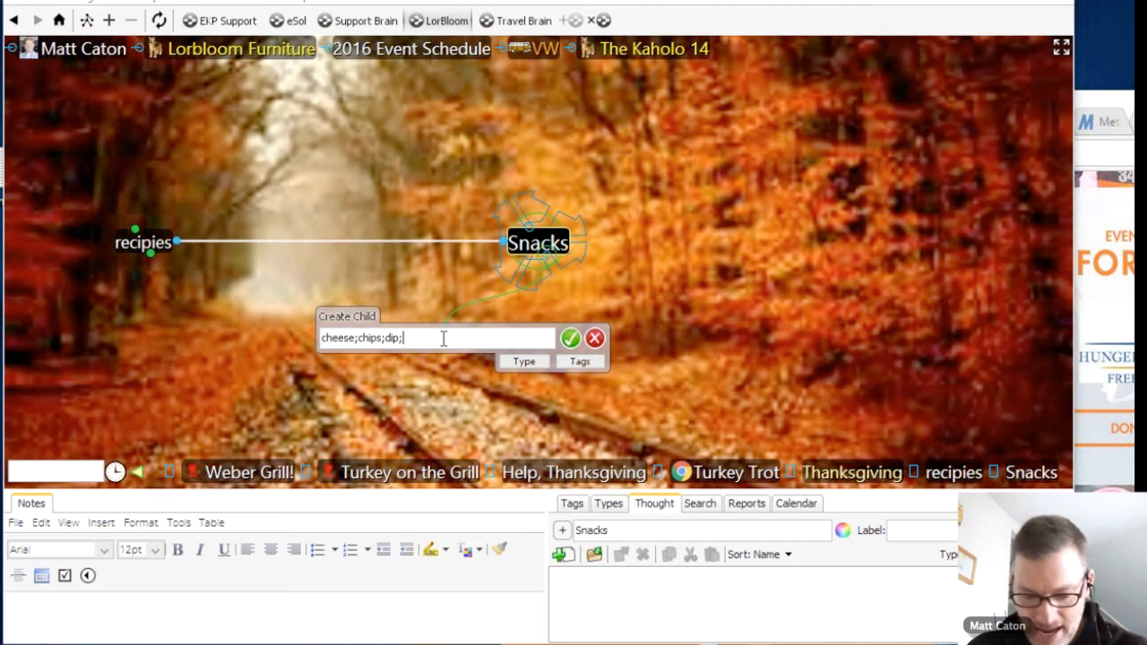
text(mea)
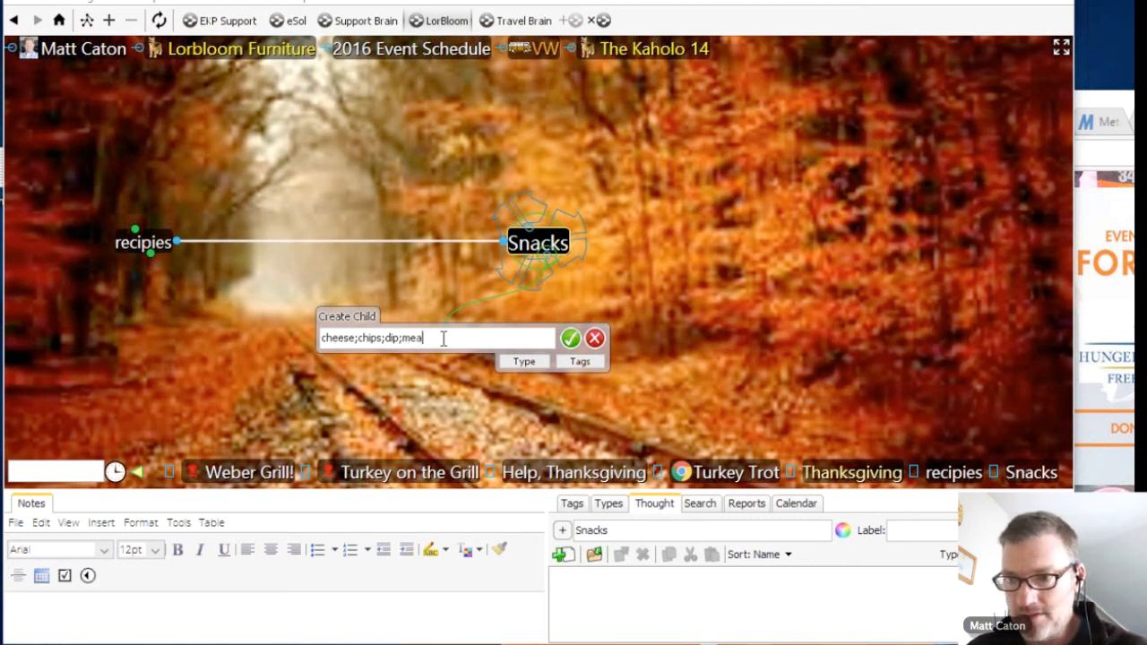
text(tball)
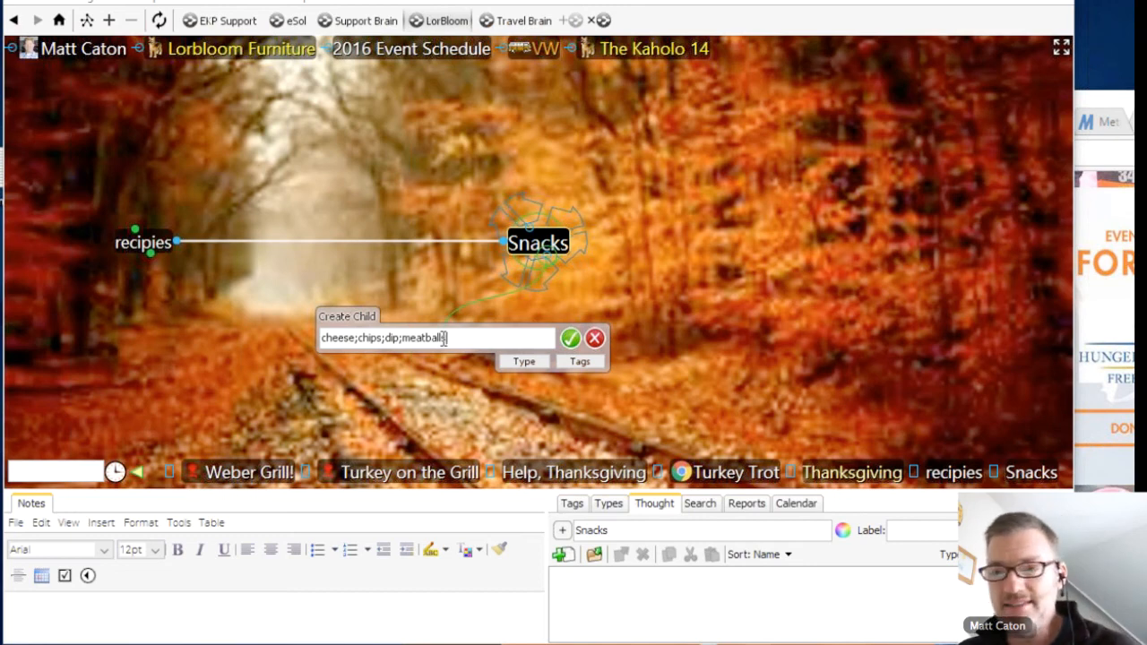
text(s)
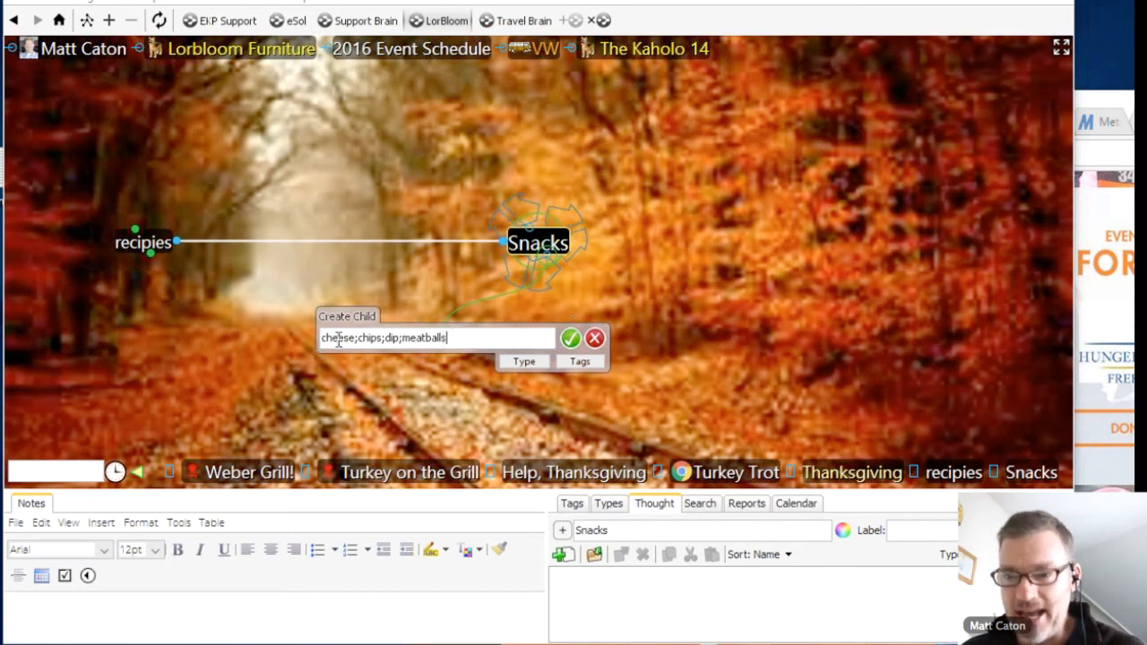
click(571, 339)
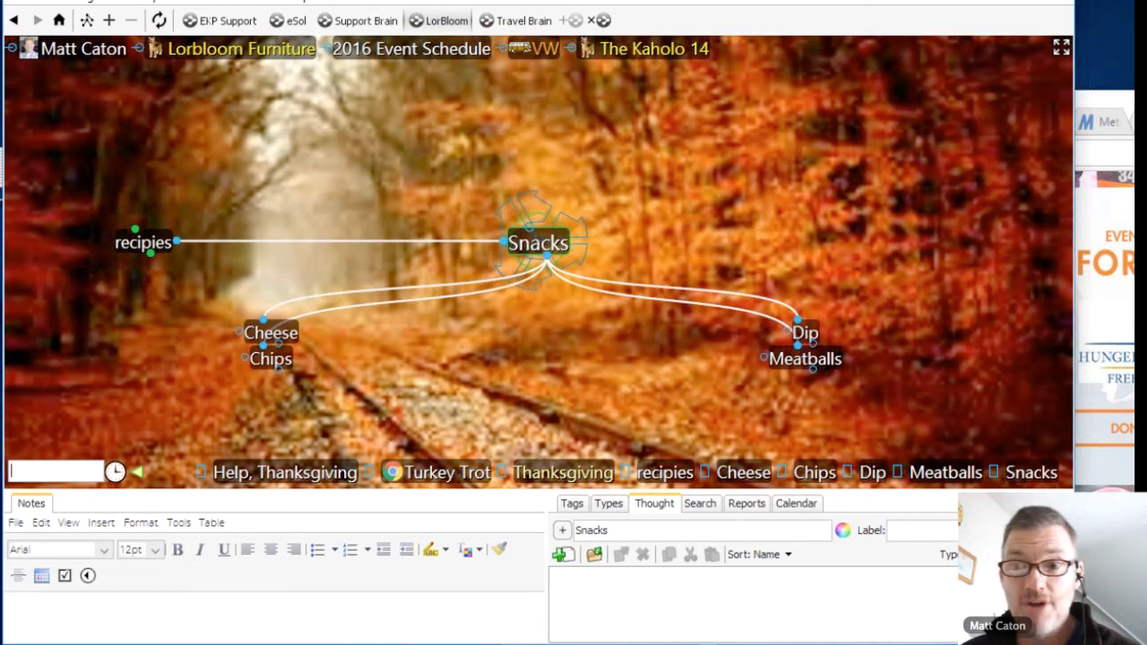
View the file formats available for import, such as Word Outline and Text Outline
click(22, 4)
mouse_move(77, 248)
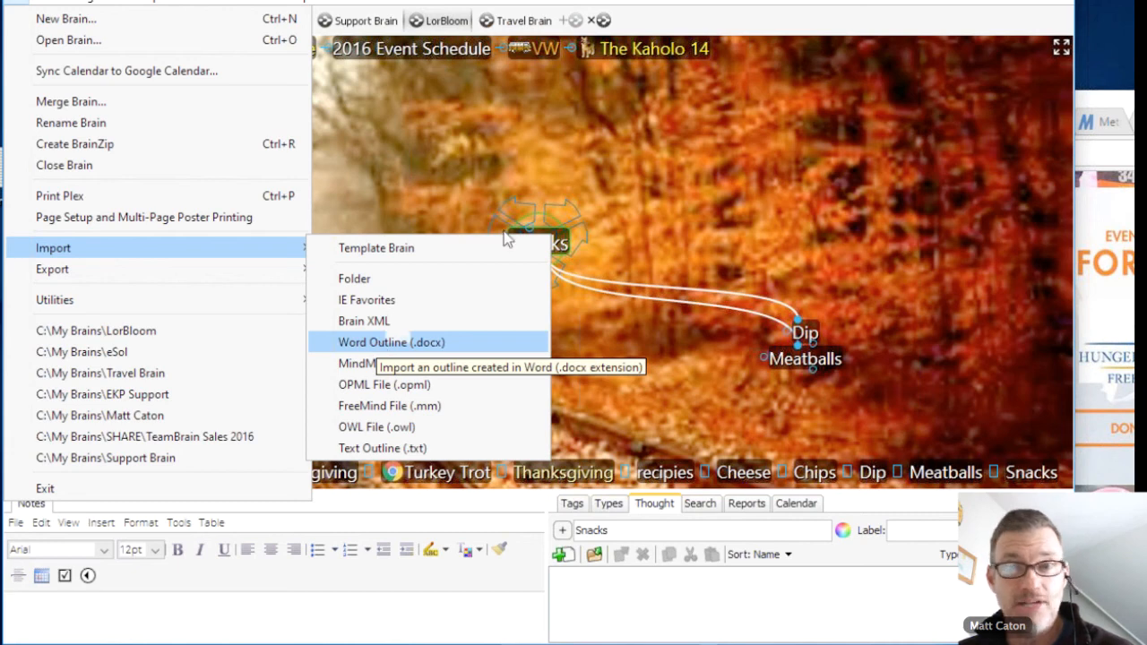
click(640, 154)
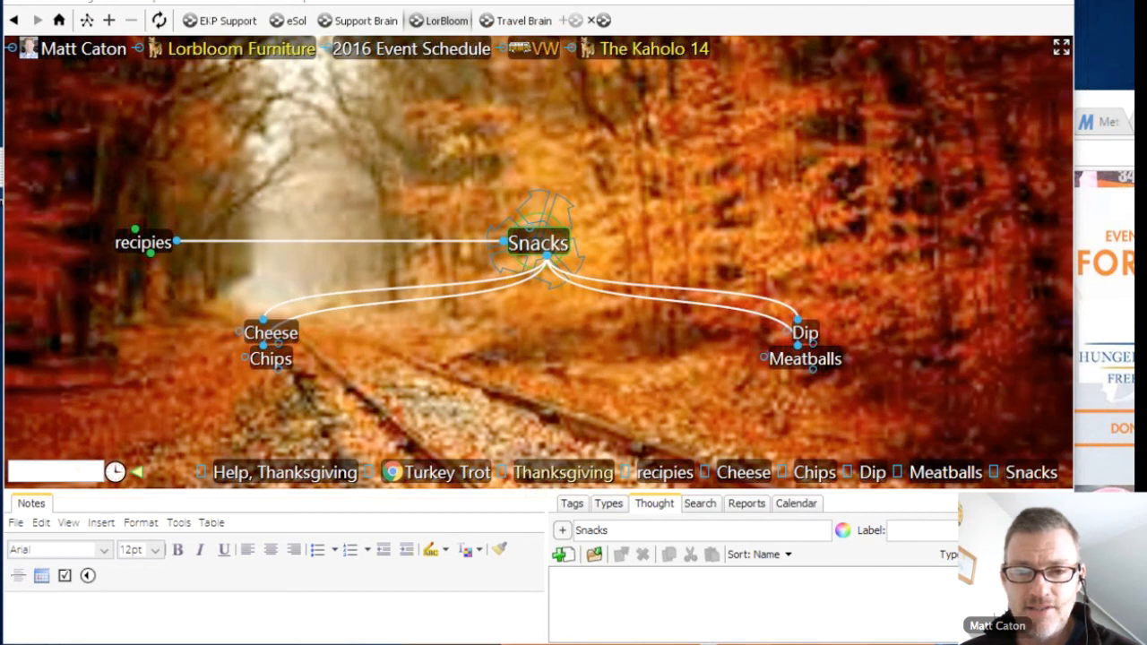
Switch to File Explorer and open edgar allan poe outline.txt from the ESolutions\Maps folder on the C: drive
key(alt+Tab)
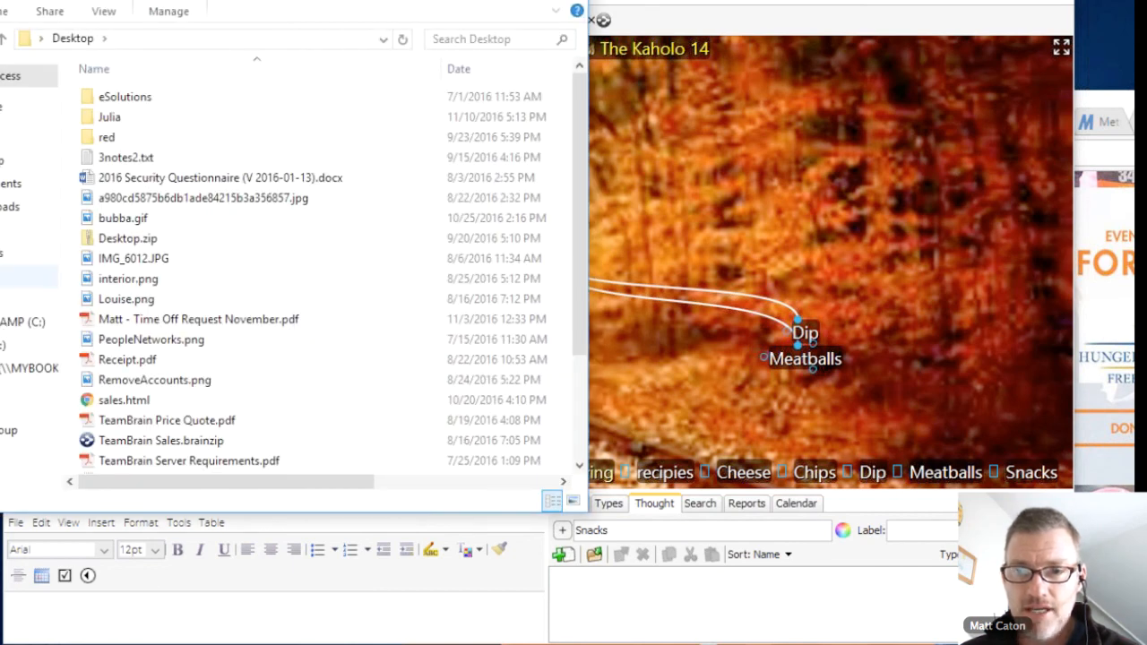
click(23, 320)
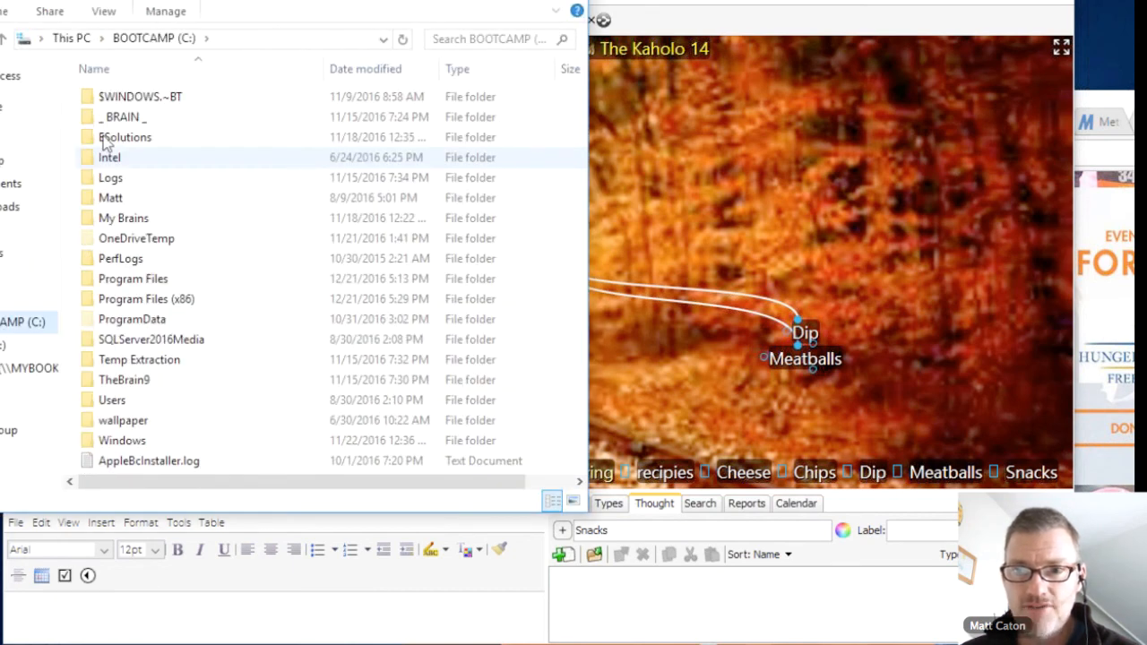
double_click(107, 139)
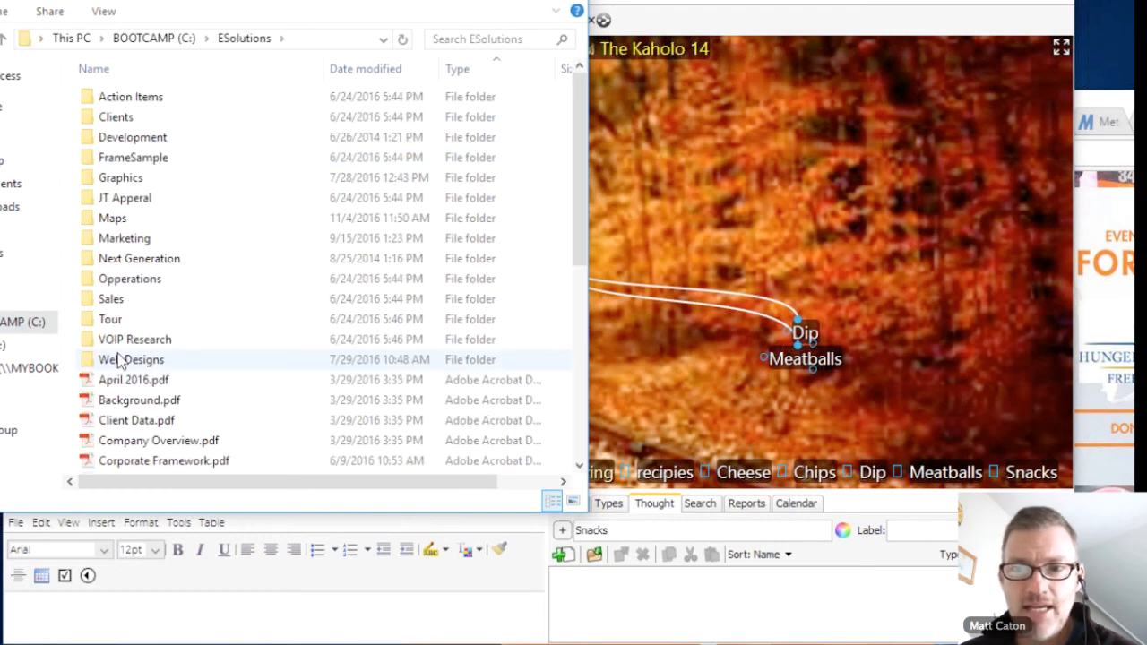
double_click(320, 218)
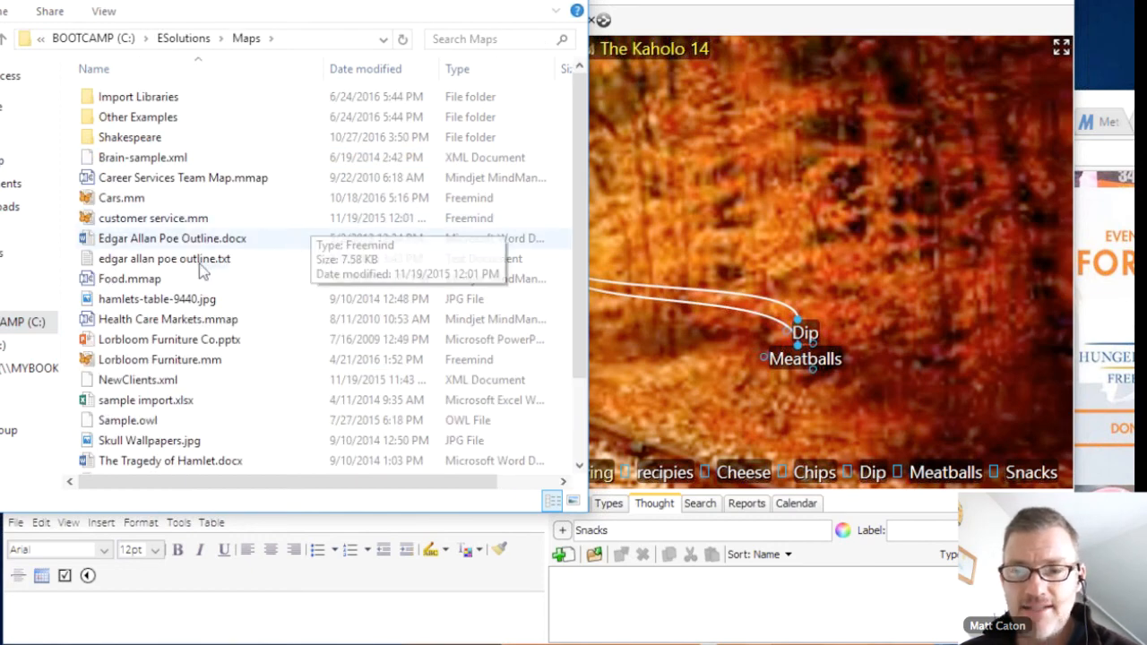
click(184, 266)
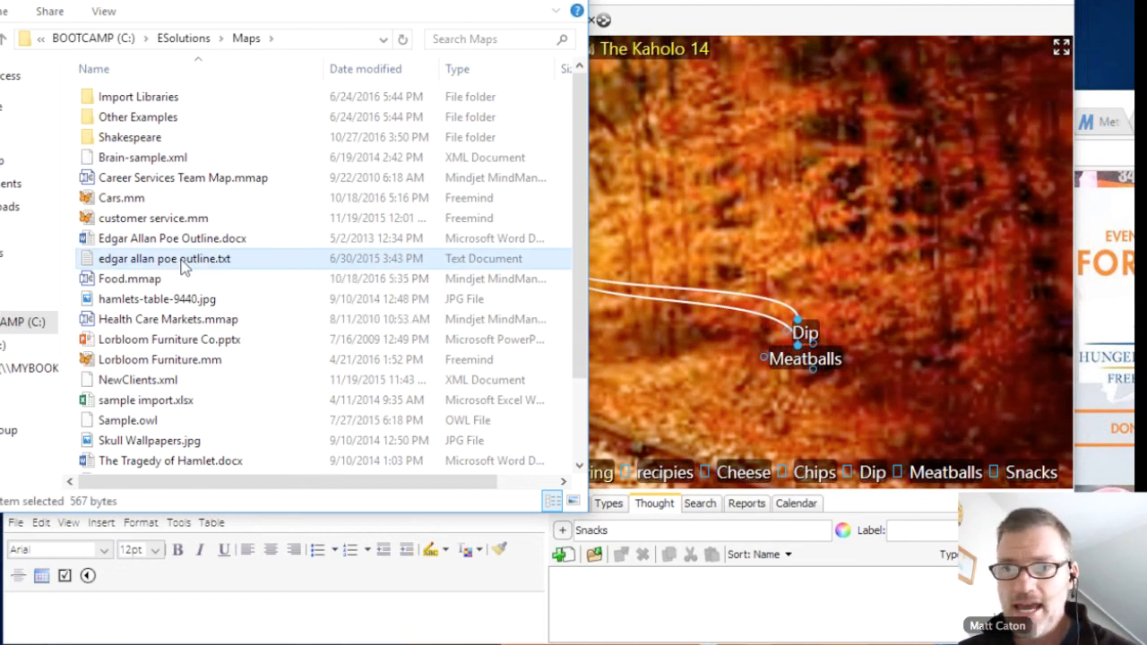
double_click(184, 267)
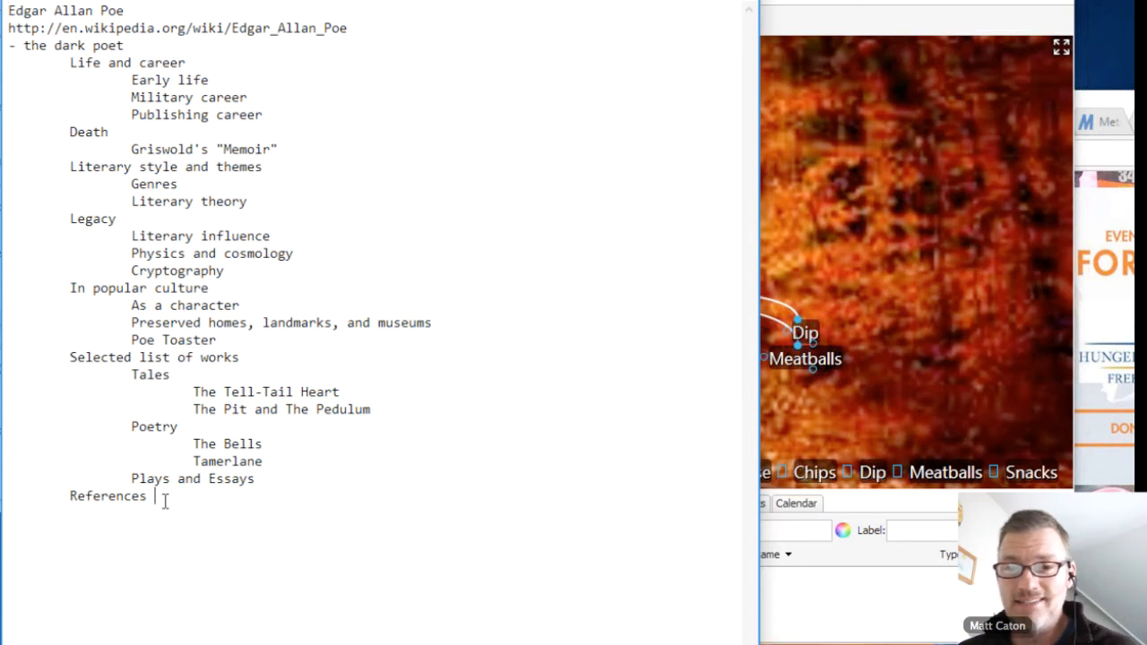
Copy the entire Edgar Allan Poe outline text and switch back to TheBrain
drag(165, 502, 9, 10)
right_click(74, 82)
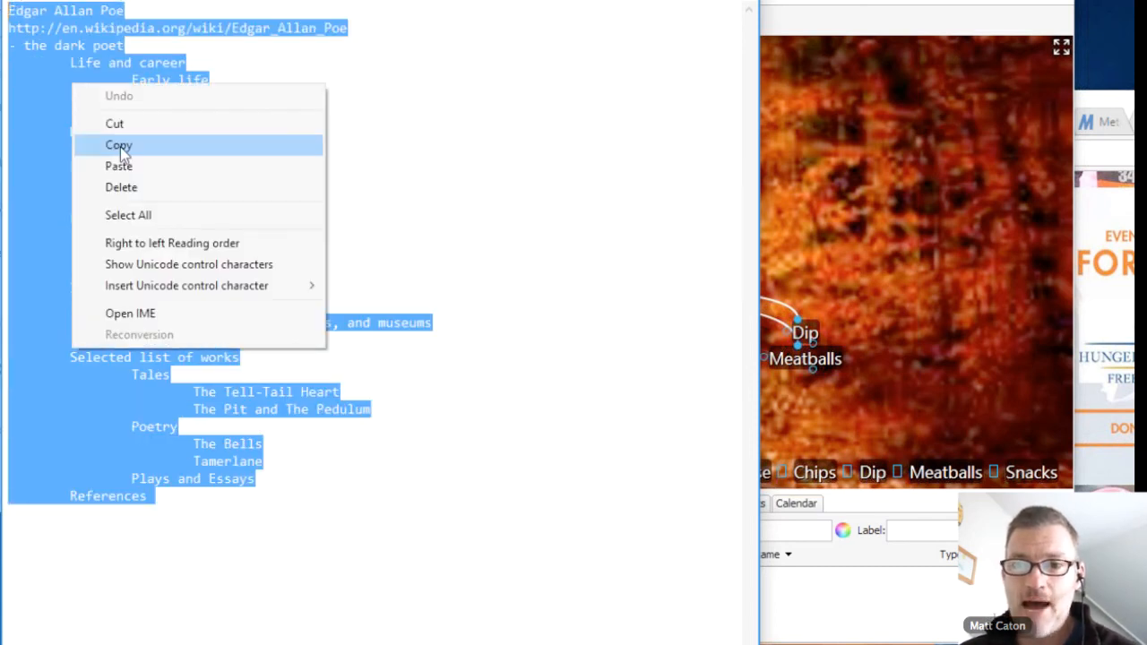
click(151, 145)
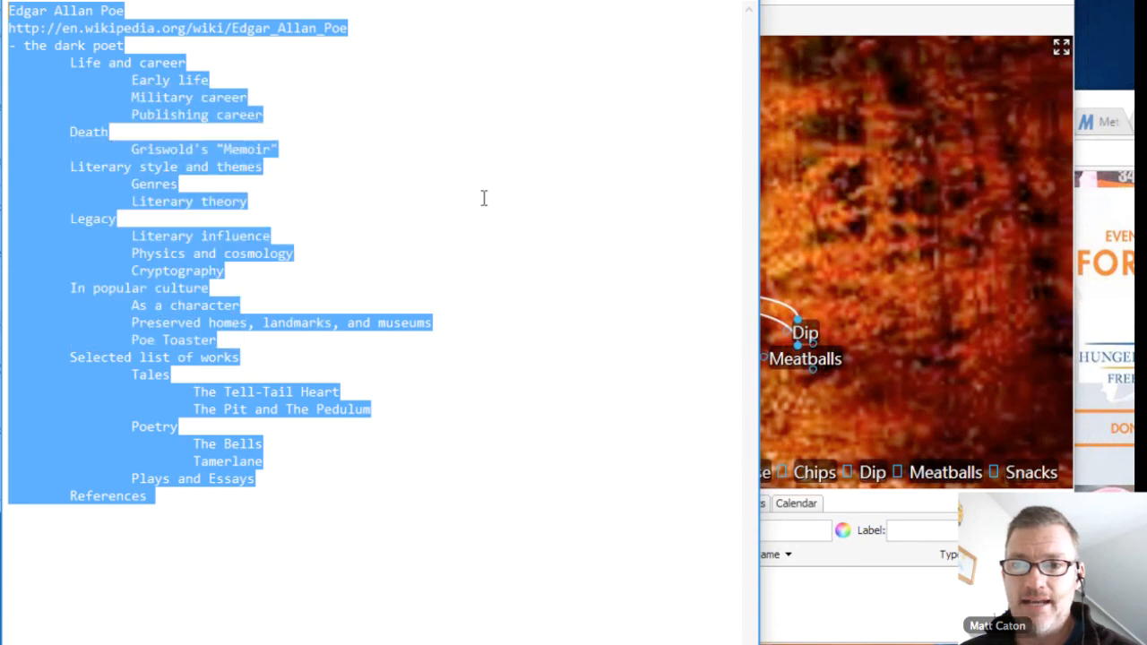
click(829, 203)
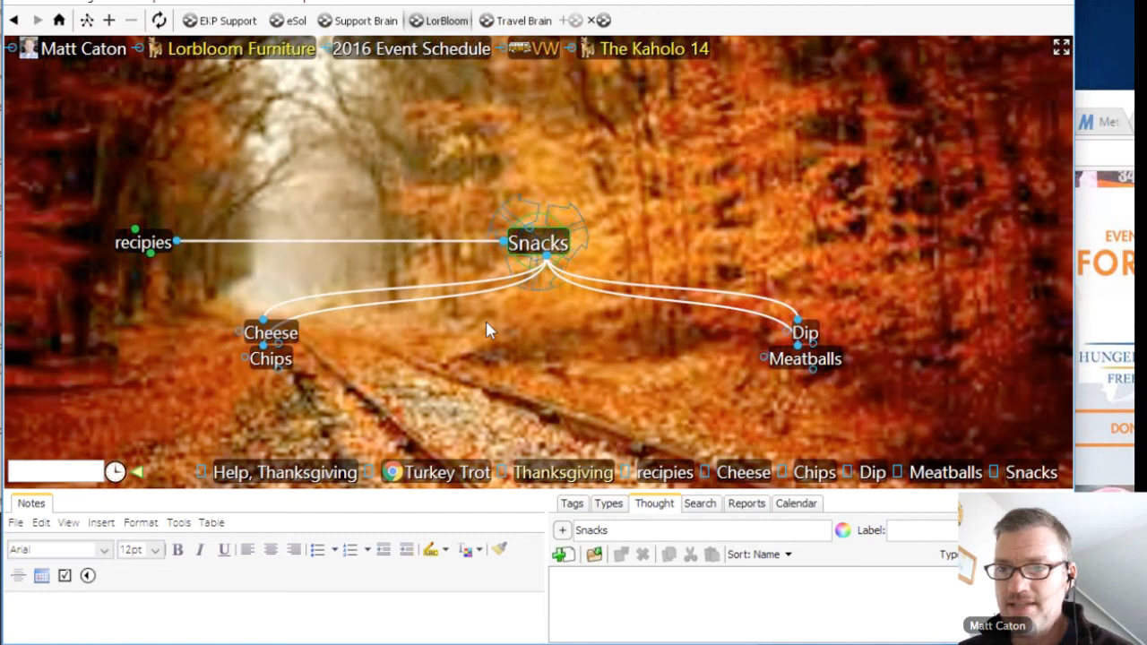
Activate the recipies thought and create a child thought named Poetry under its parent Thanksgiving
right_click(486, 328)
click(445, 341)
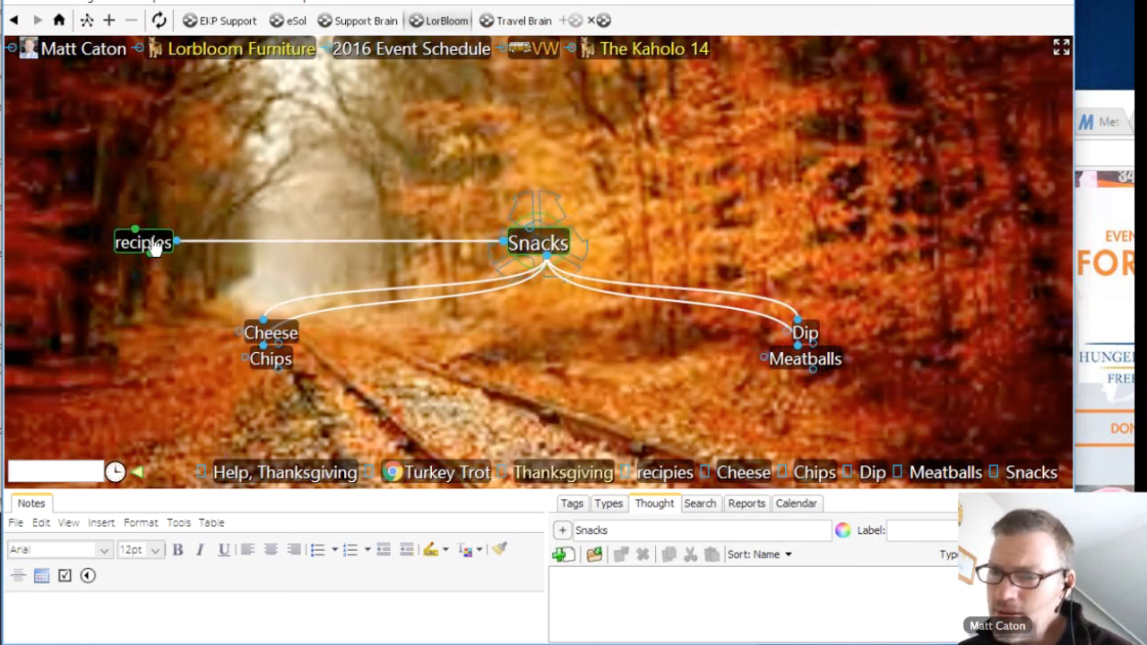
click(154, 247)
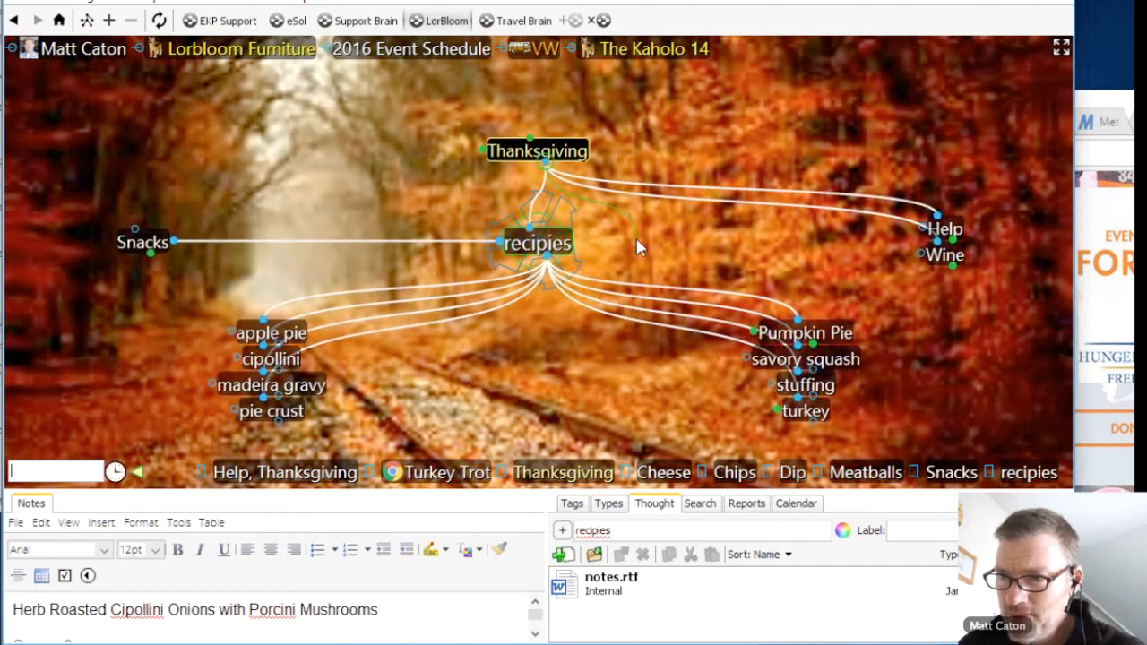
drag(545, 163, 637, 240)
text(Poet)
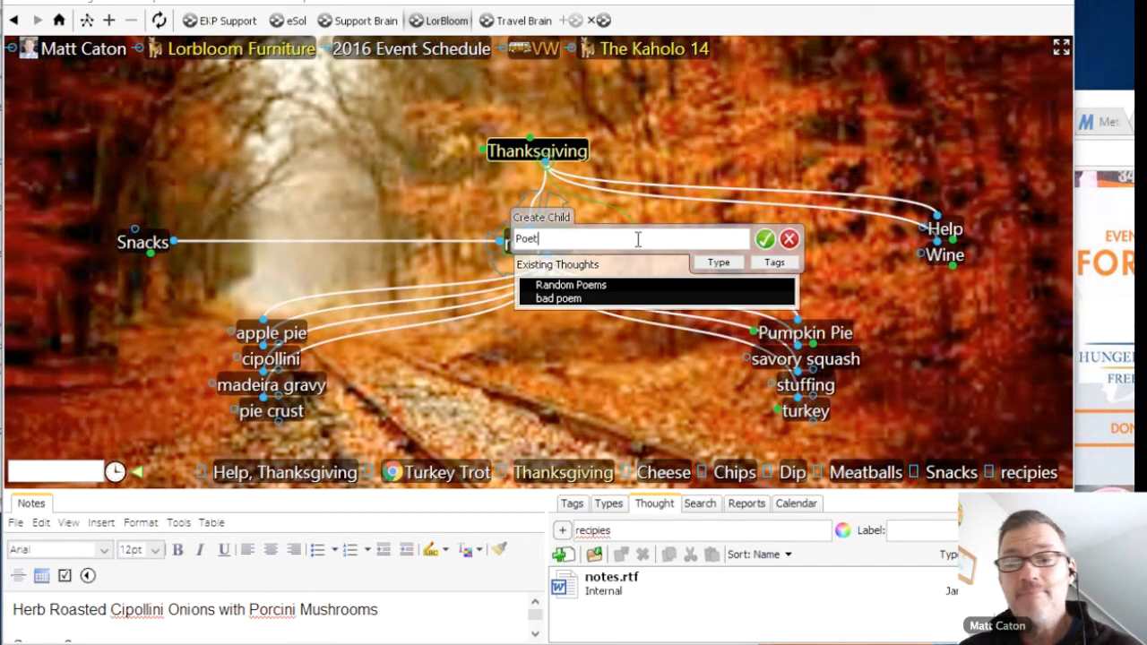
text(ry)
key(Return)
Activate the Poetry thought and paste the copied outline under it, linking the duplicate name to the existing Poetry thought
click(272, 359)
right_click(464, 341)
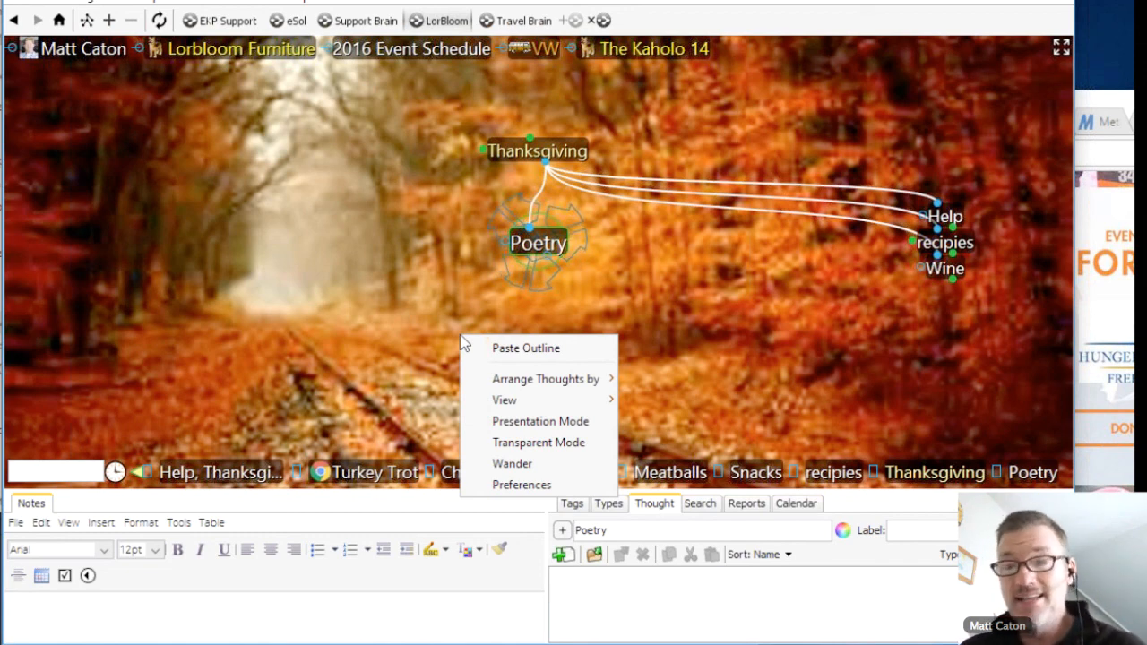
click(527, 353)
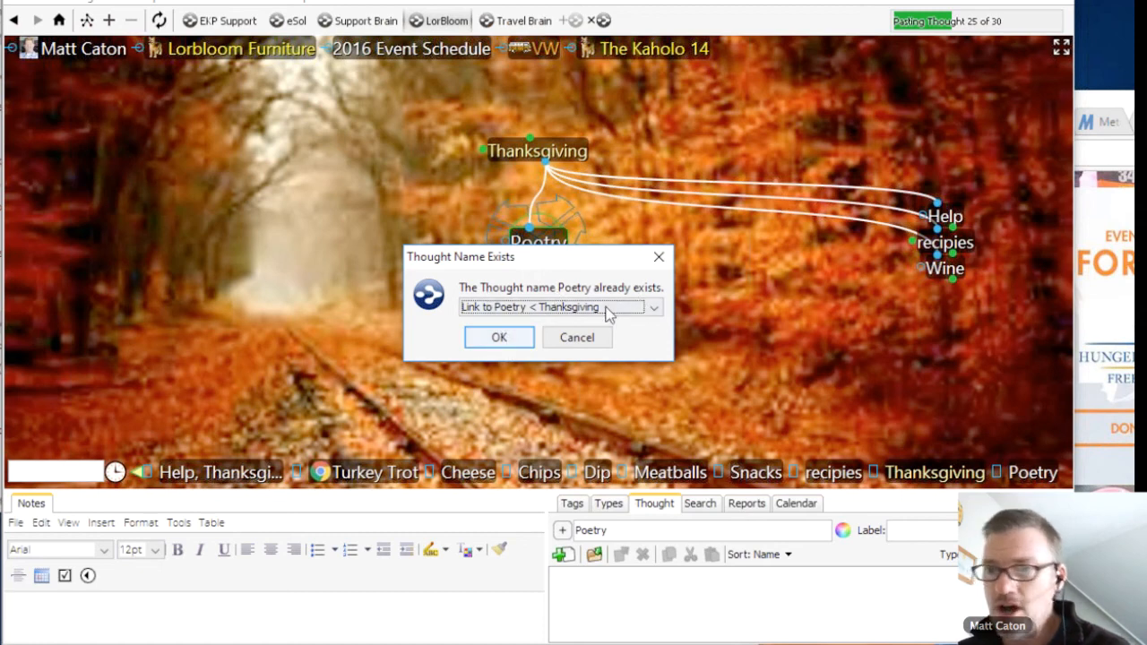
click(500, 340)
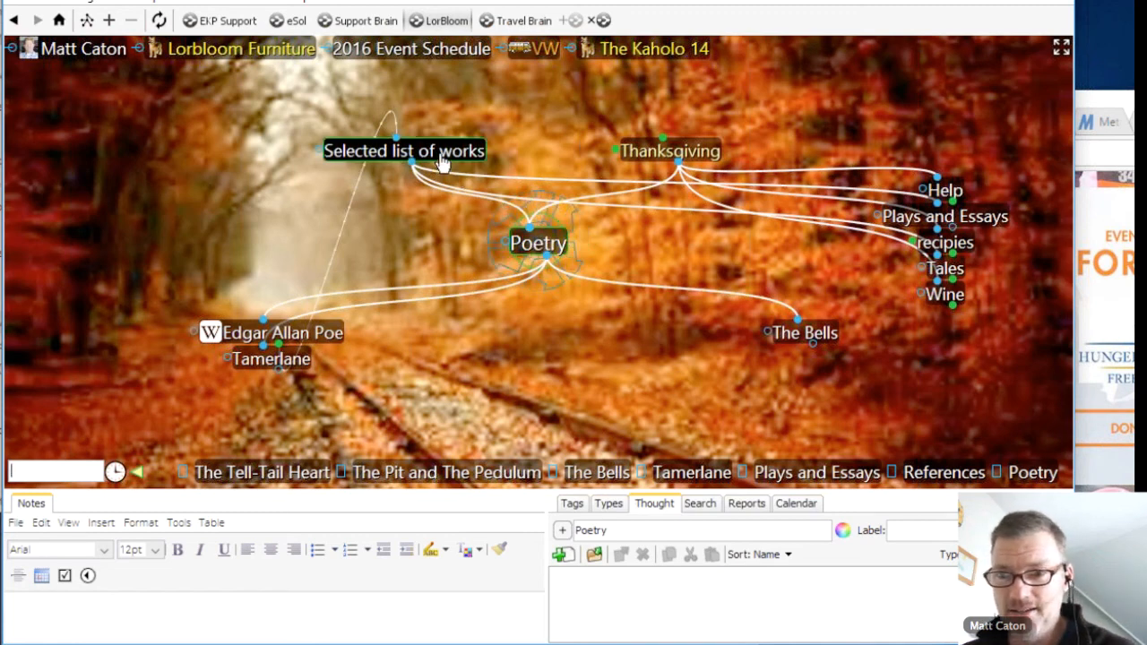
Browse the pasted outline through Edgar Allan Poe, Life and career, and Publishing career, ending at Literary style and themes
click(327, 339)
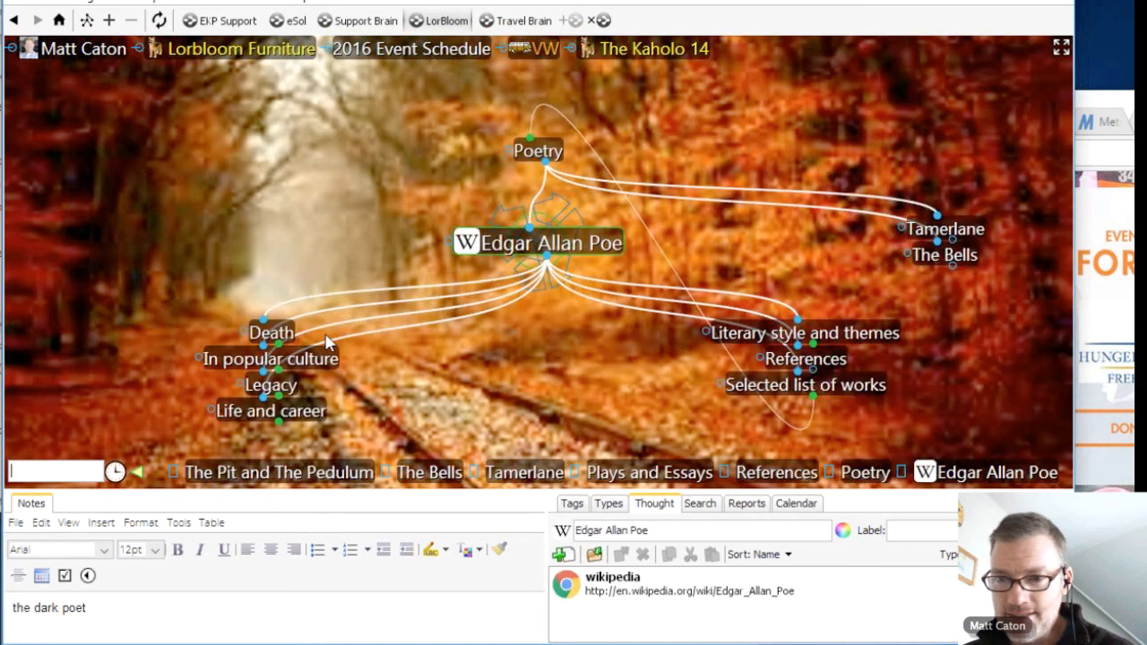
click(305, 418)
click(579, 369)
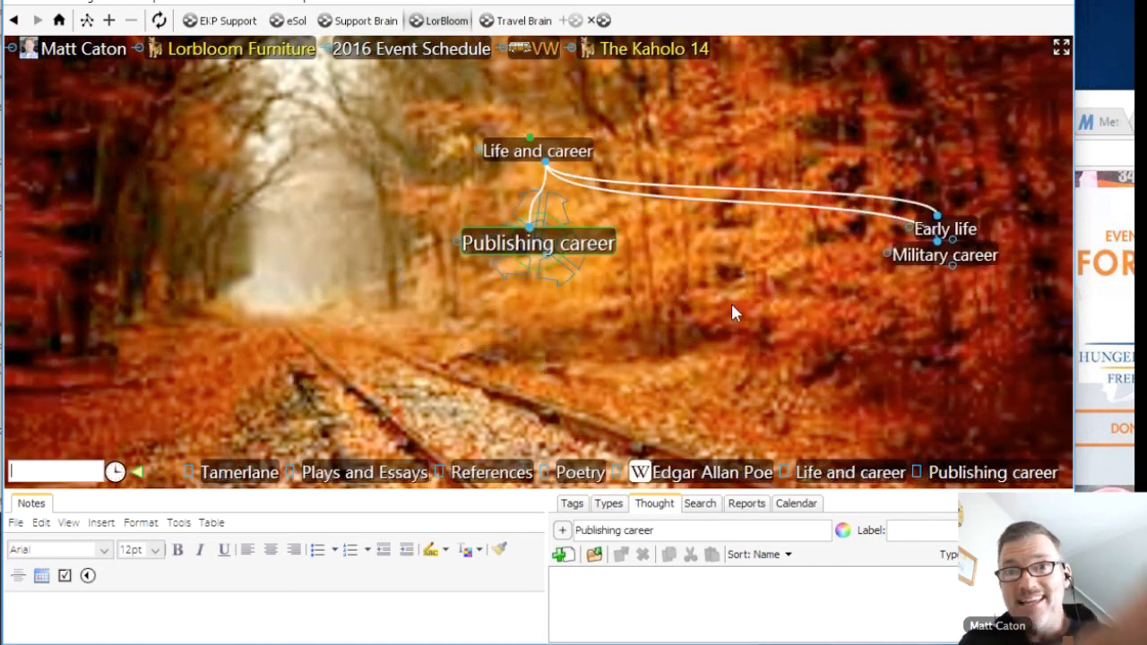
click(557, 155)
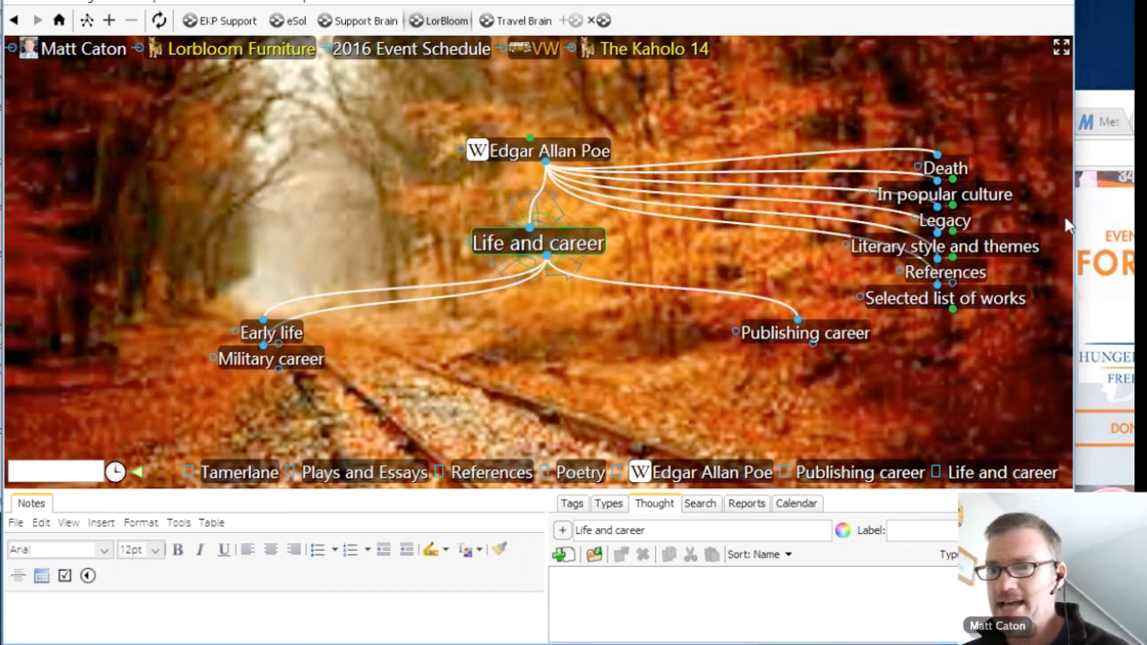
click(1022, 249)
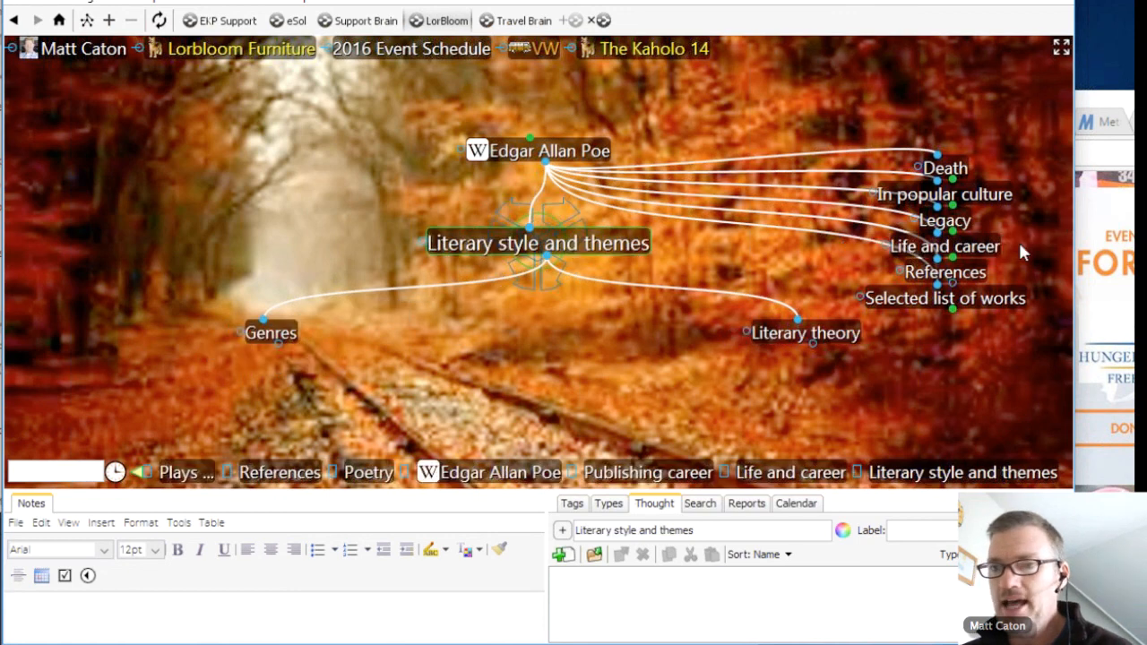
Activate the Legacy thought, select its children Literary influence, Cryptography, and Physics and cosmology, and forget the selection
click(945, 220)
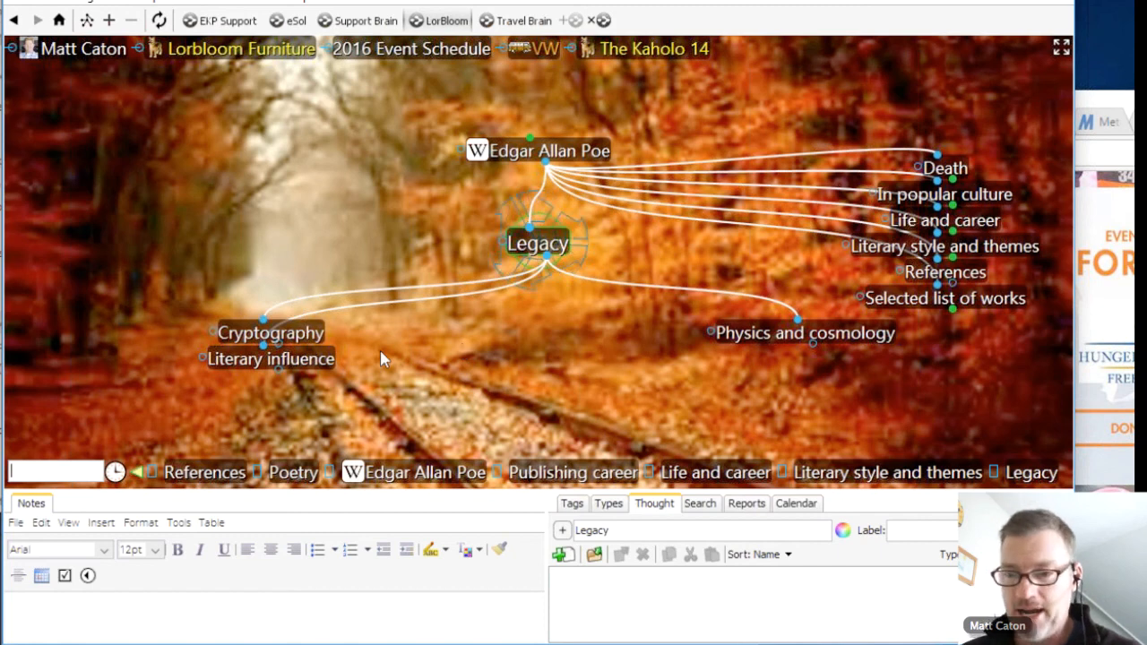
ctrl+click(321, 367)
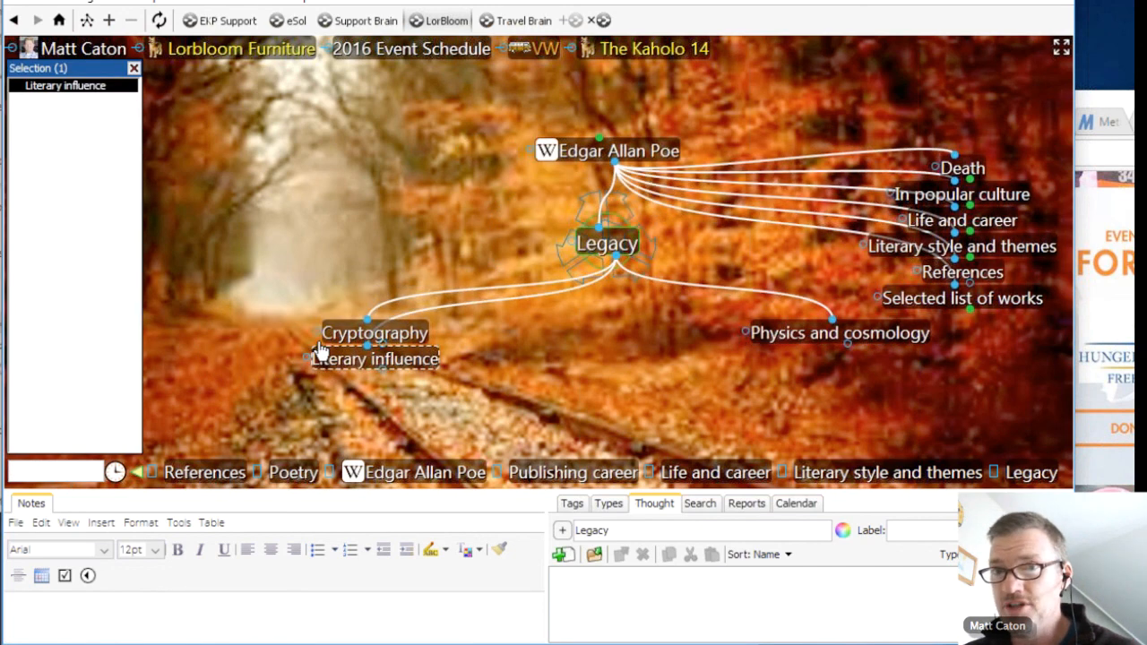
ctrl+click(322, 343)
ctrl+click(789, 343)
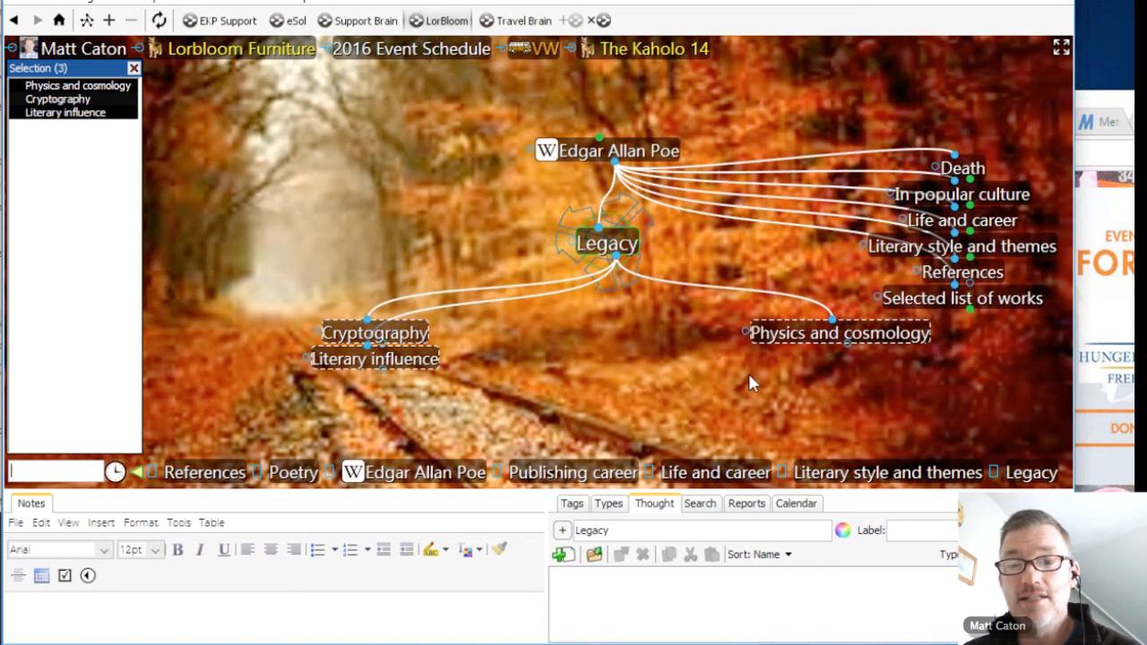
right_click(59, 160)
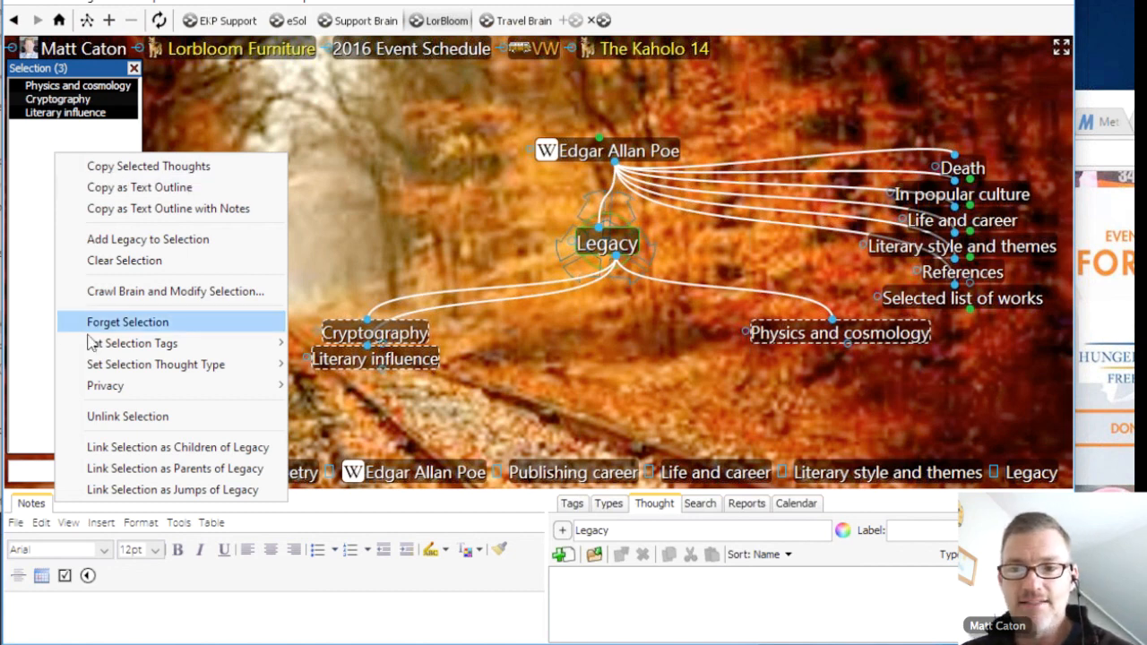
mouse_move(130, 370)
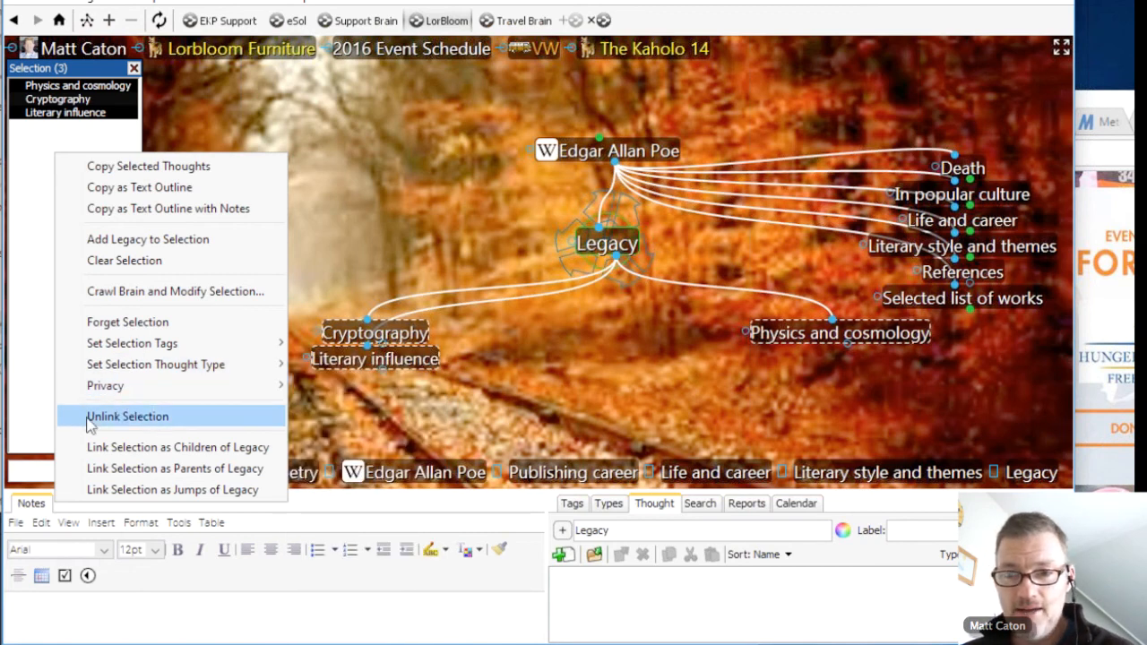
click(119, 326)
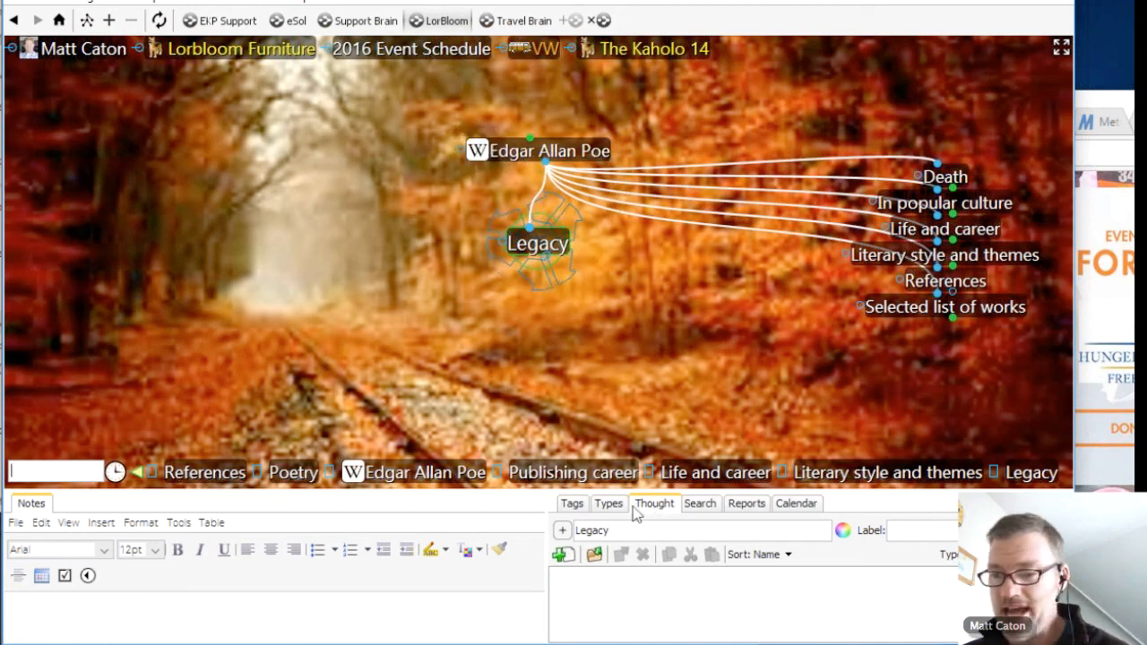
Show the thought reports and enlarge the report area by shrinking the plex
click(755, 506)
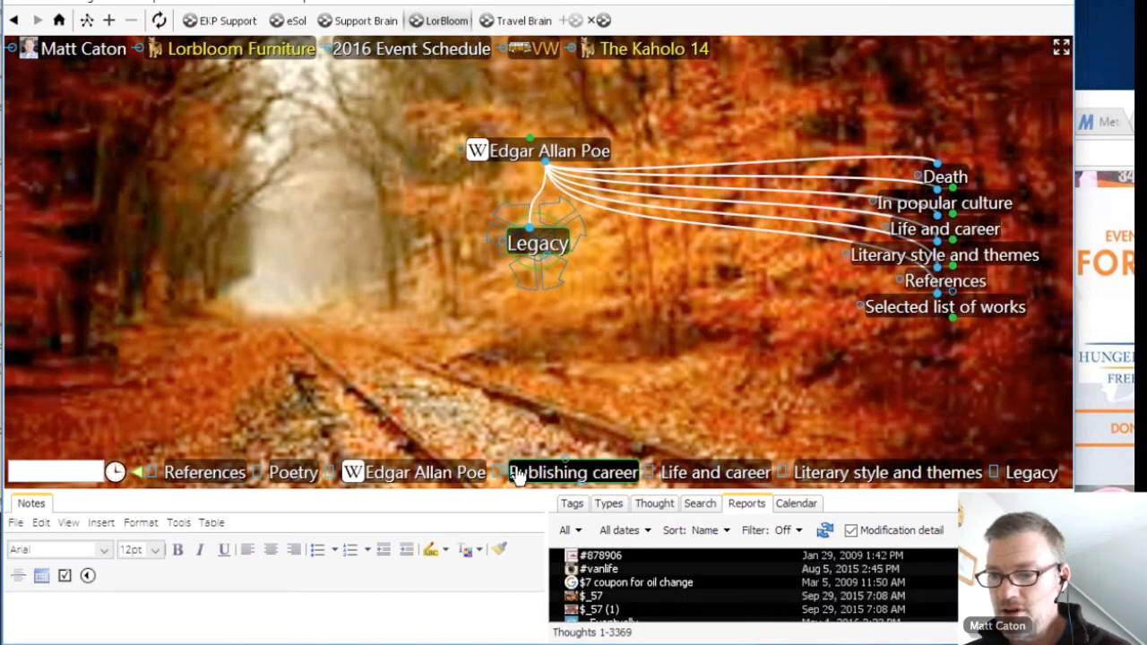
drag(532, 492, 530, 367)
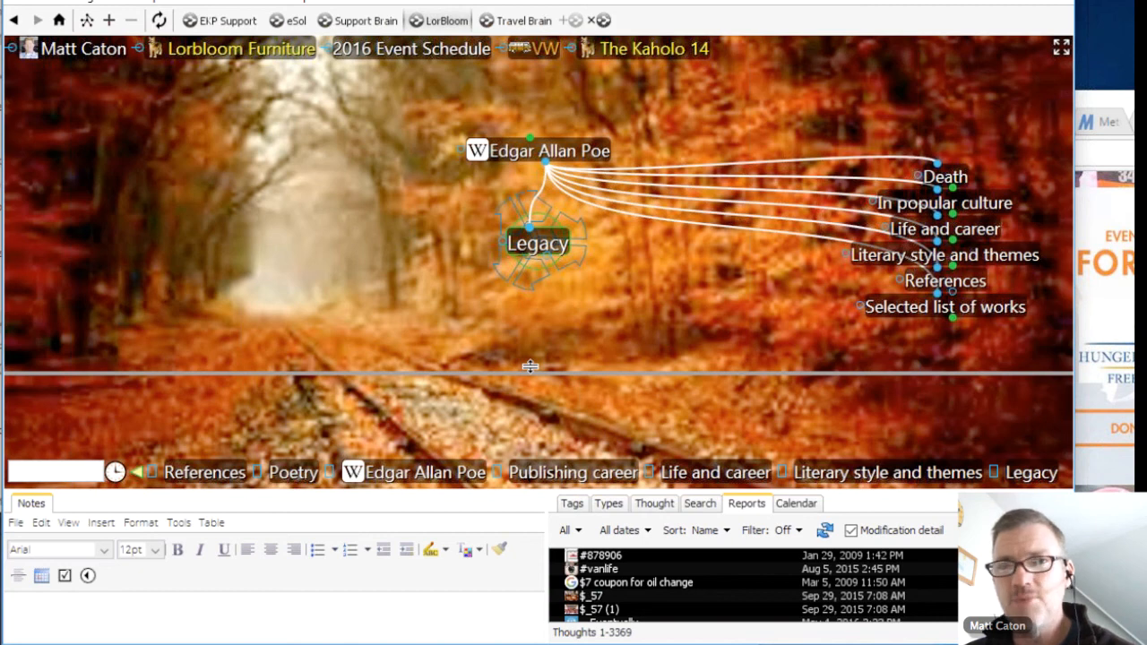
drag(530, 366, 523, 345)
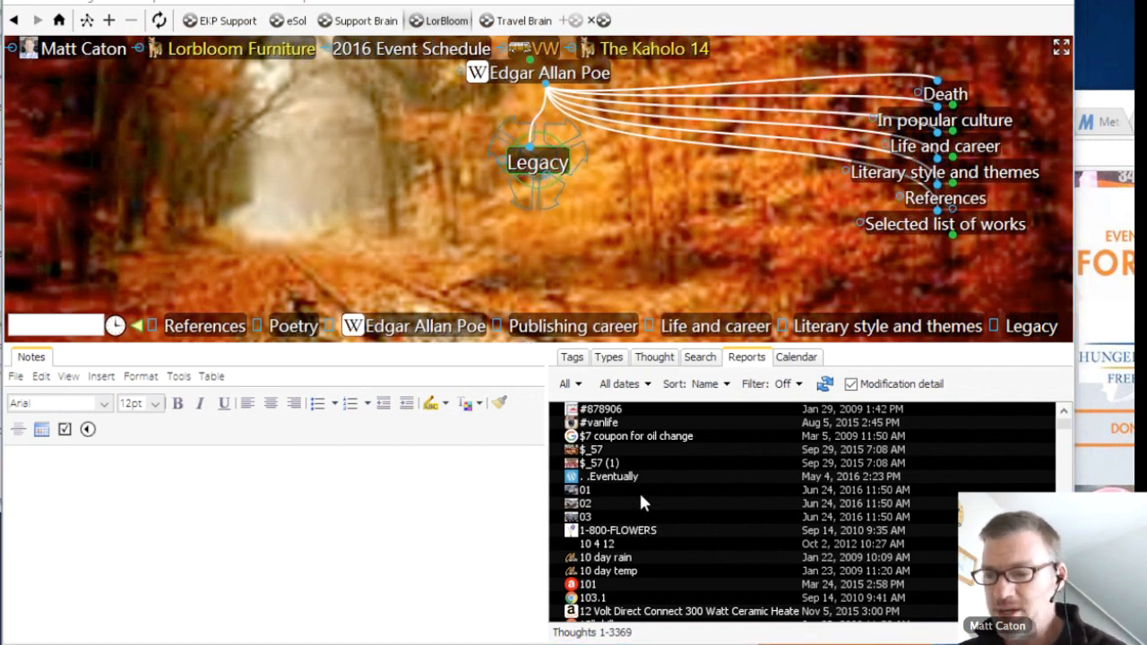
Limit the report to thoughts by creation date, with October 19, 2016 as the start date
click(644, 383)
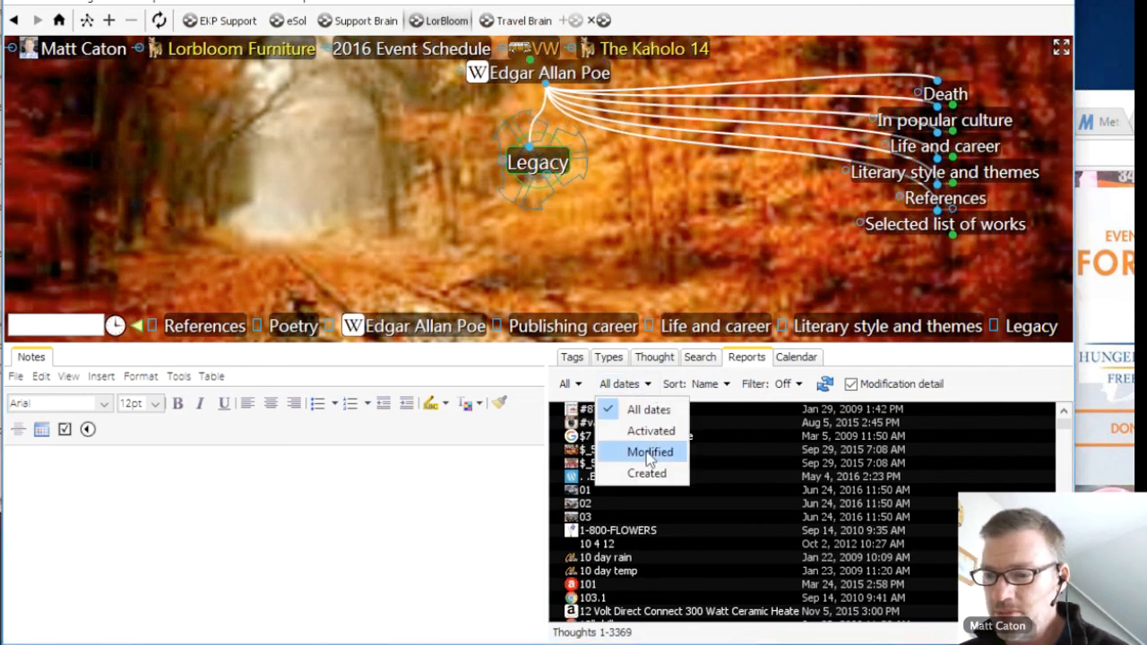
click(646, 470)
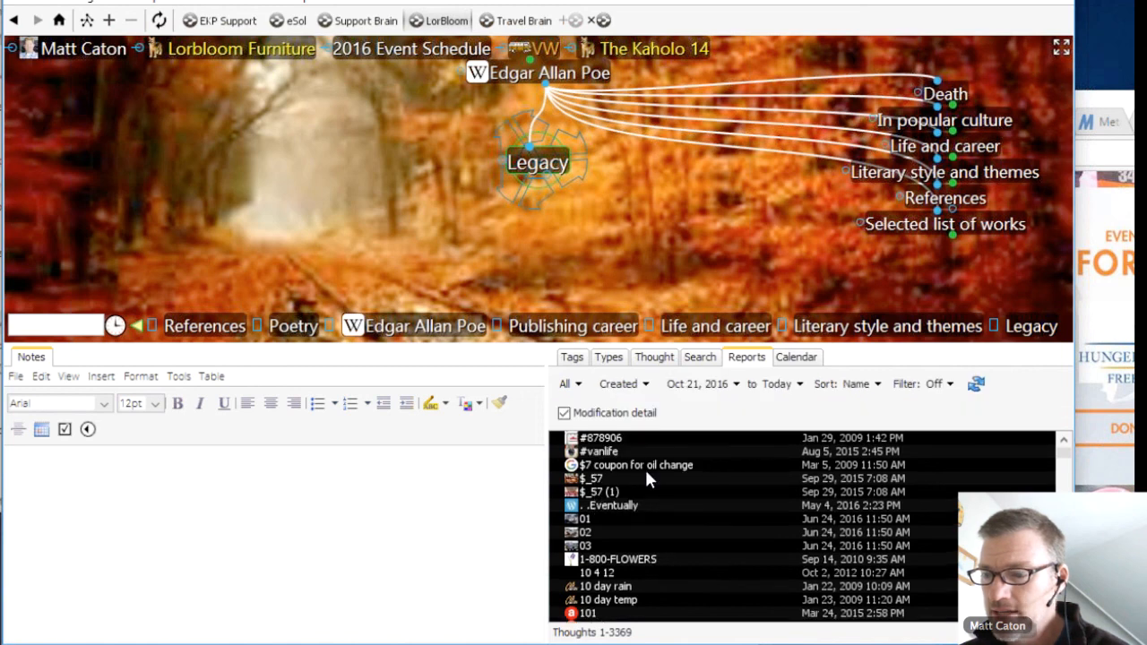
click(691, 386)
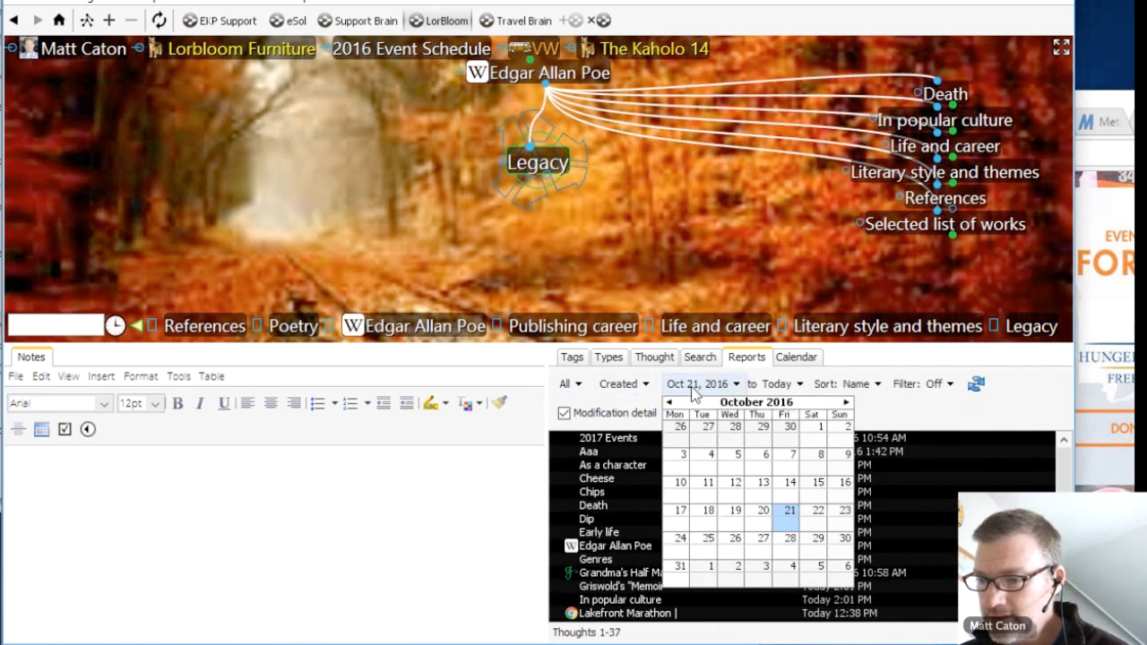
click(732, 511)
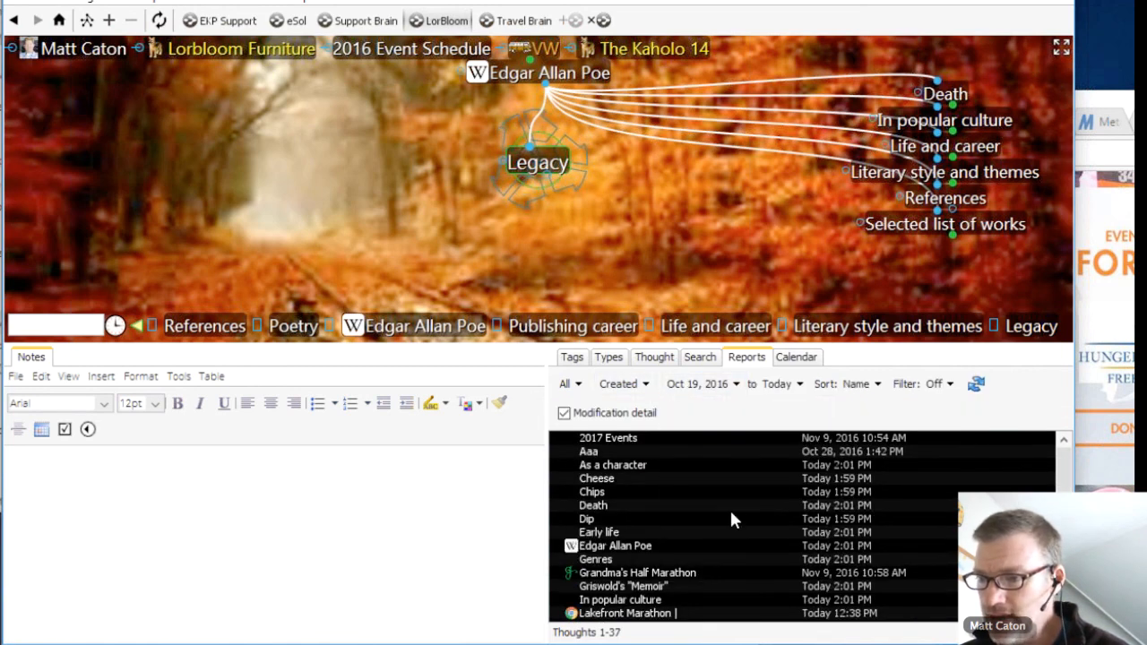
Set both the start and end of the report's creation date range to today, November 22, 2016
click(723, 387)
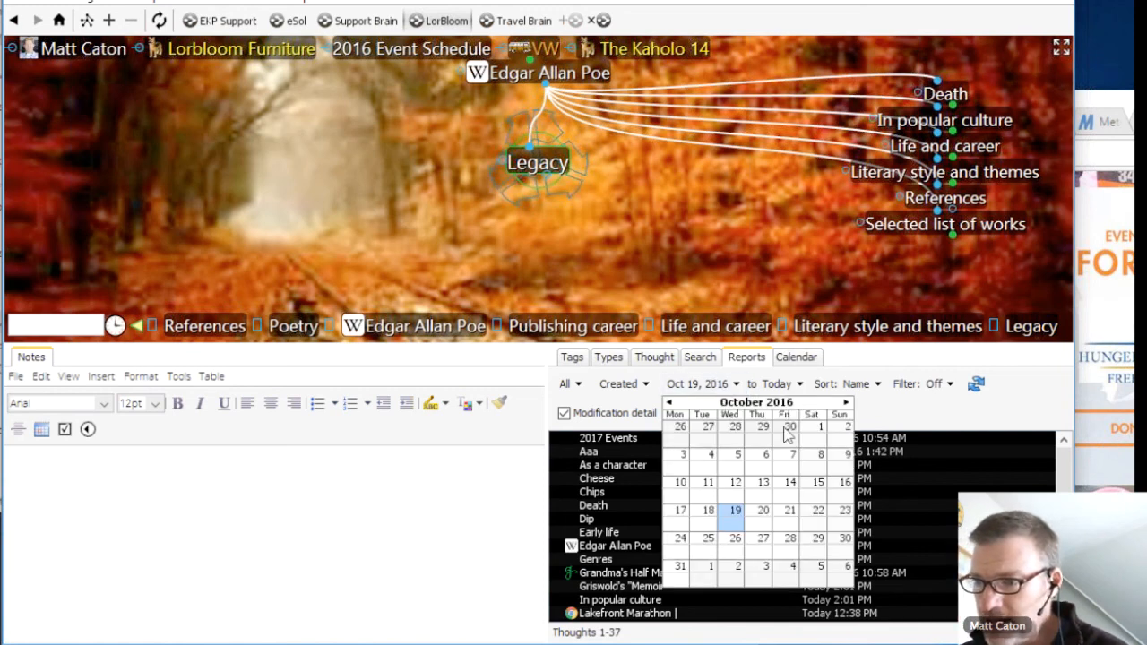
click(778, 383)
click(778, 384)
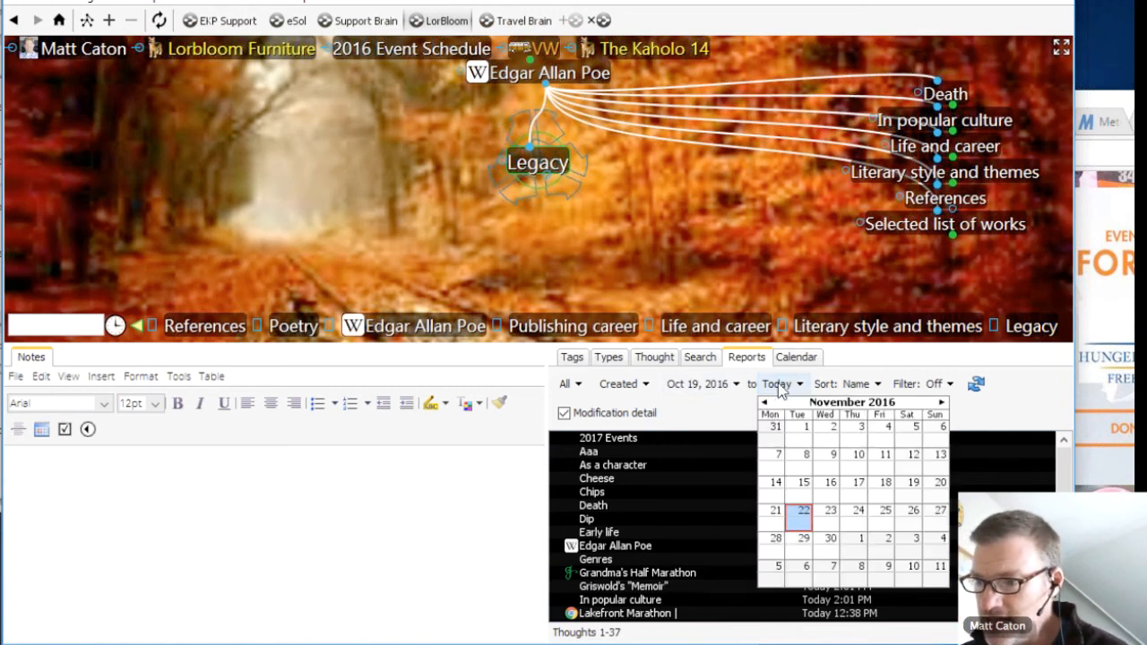
click(800, 513)
click(724, 385)
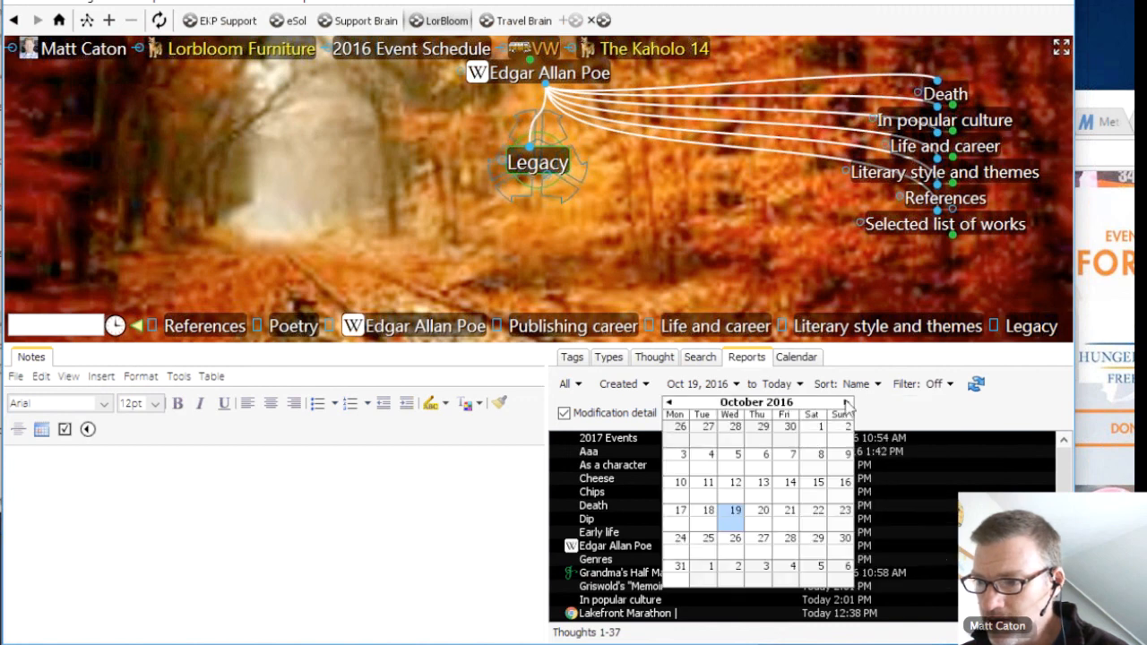
click(846, 403)
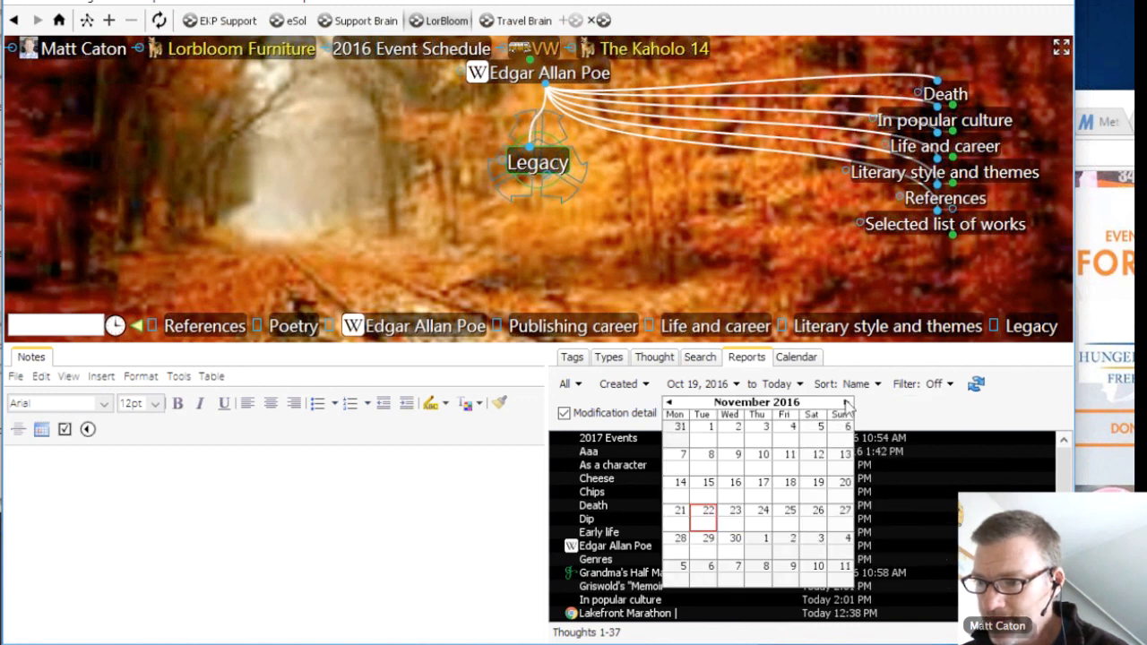
click(704, 516)
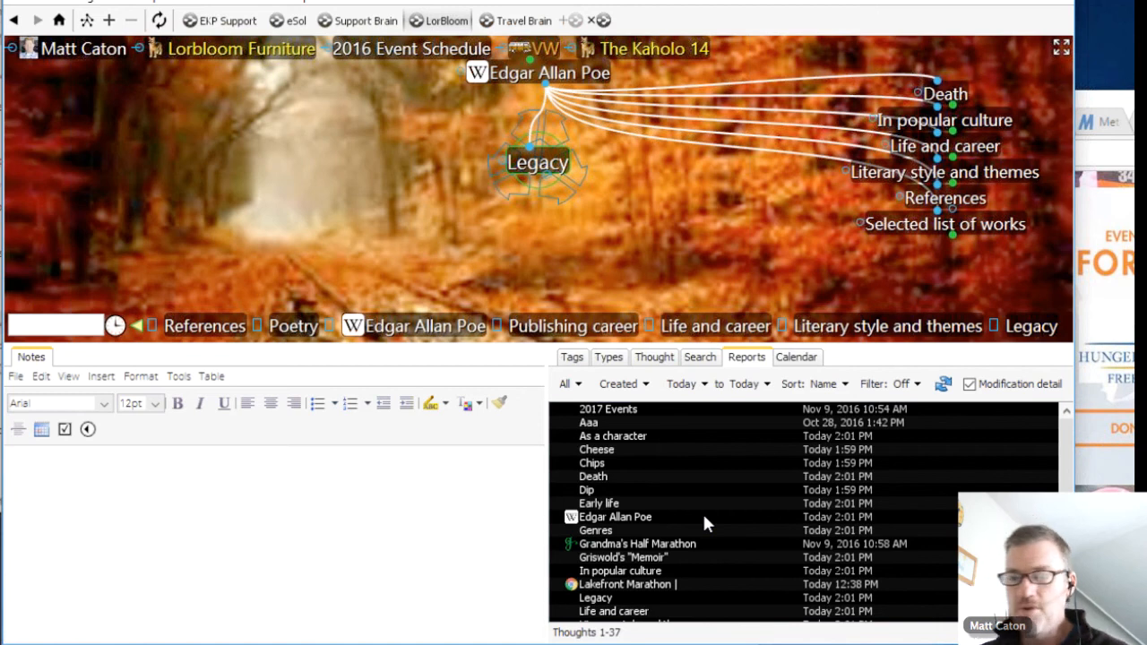
Review the thoughts created today and add all the report results to the selection
scroll(697, 484, down, 3)
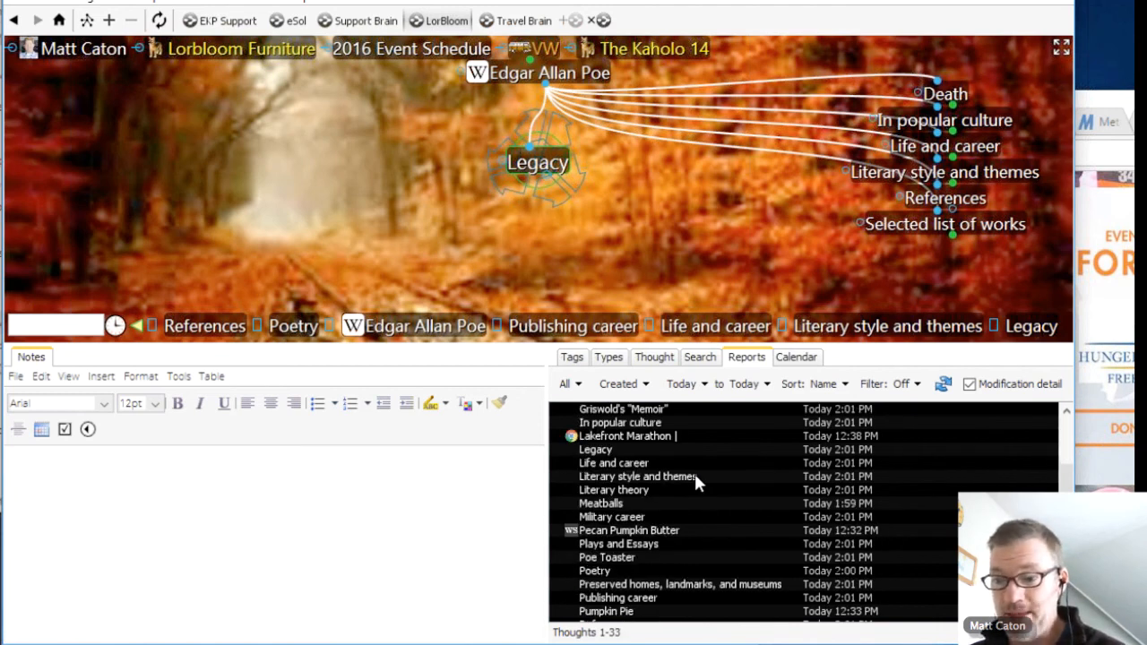
scroll(643, 593, down, 2)
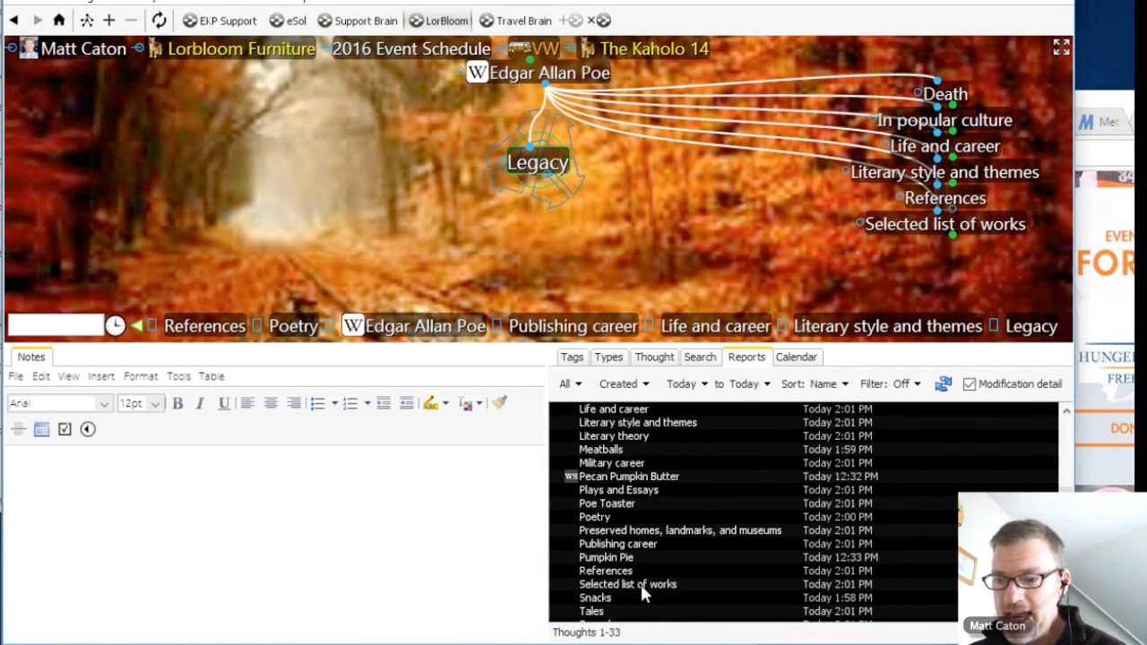
scroll(642, 589, down, 2)
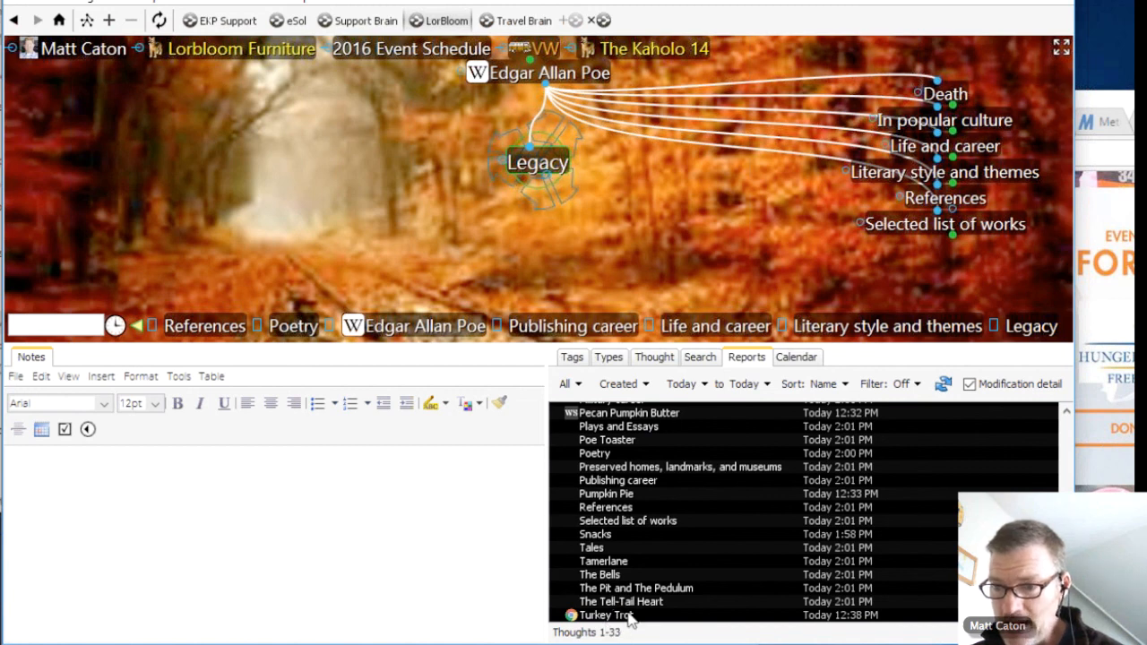
scroll(631, 574, up, 6)
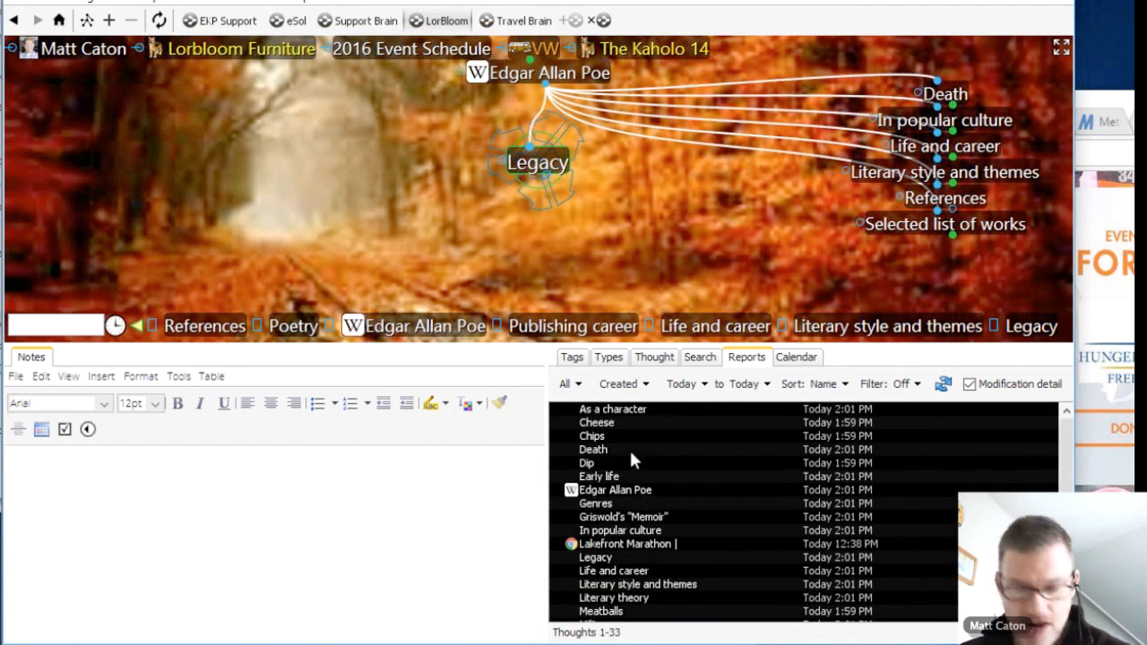
click(47, 5)
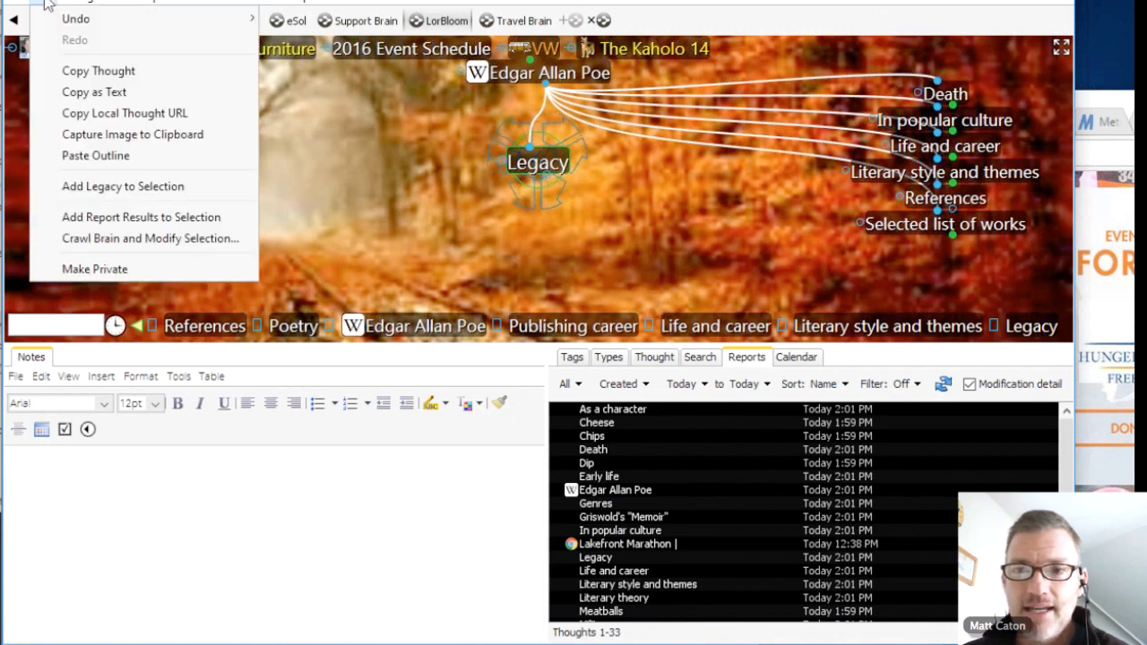
mouse_move(107, 2)
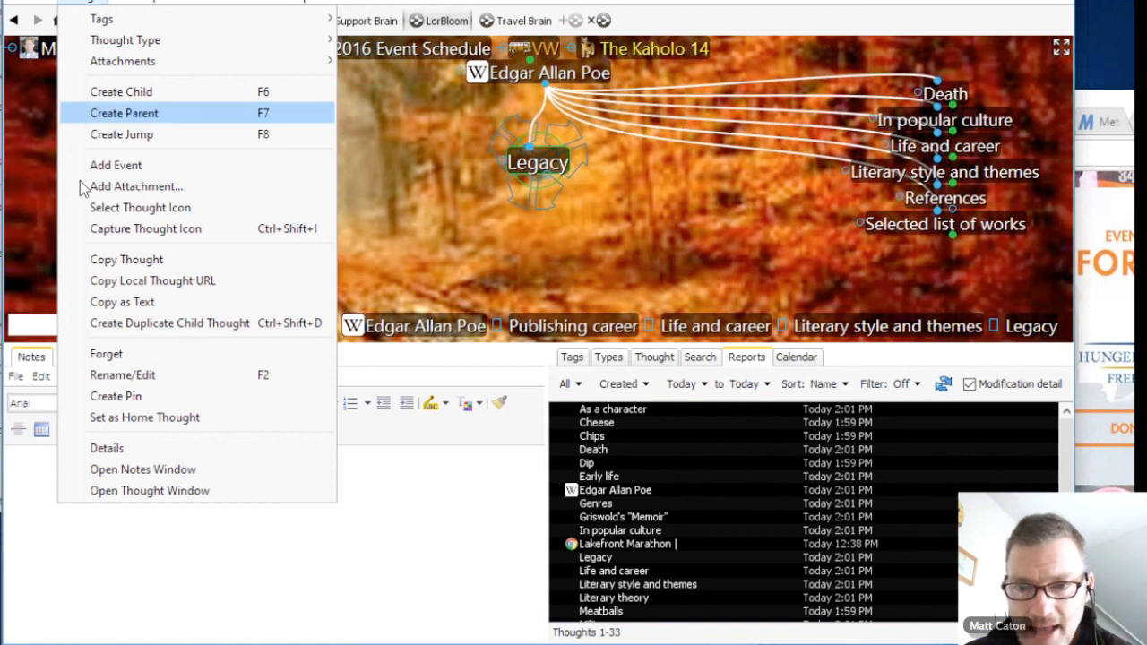
mouse_move(46, 3)
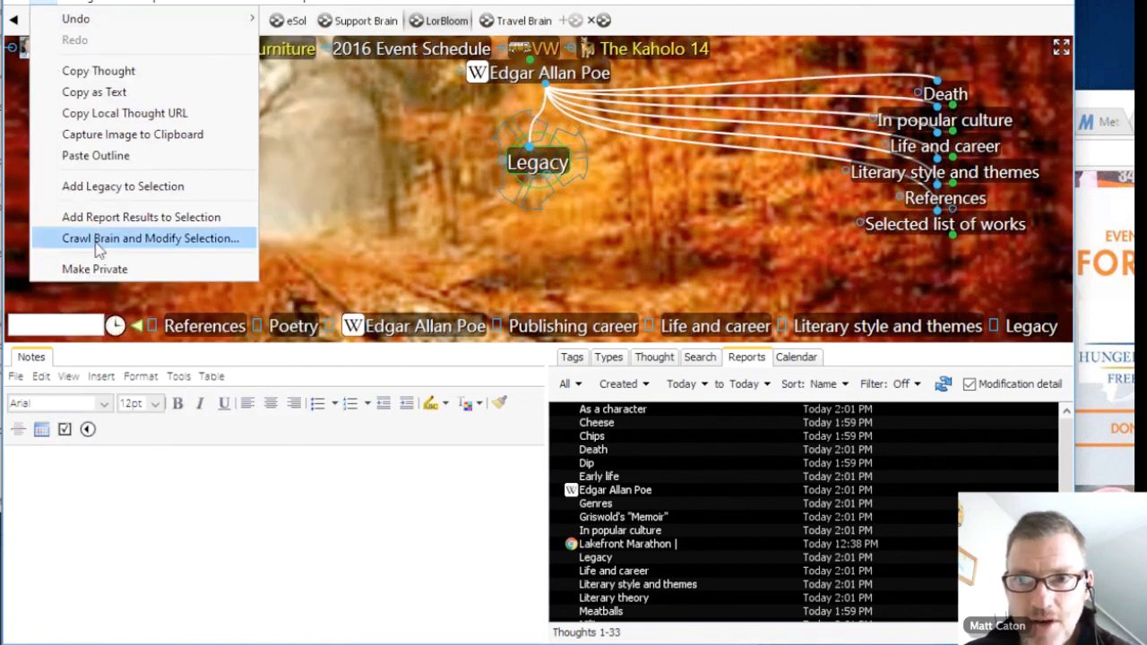
click(165, 219)
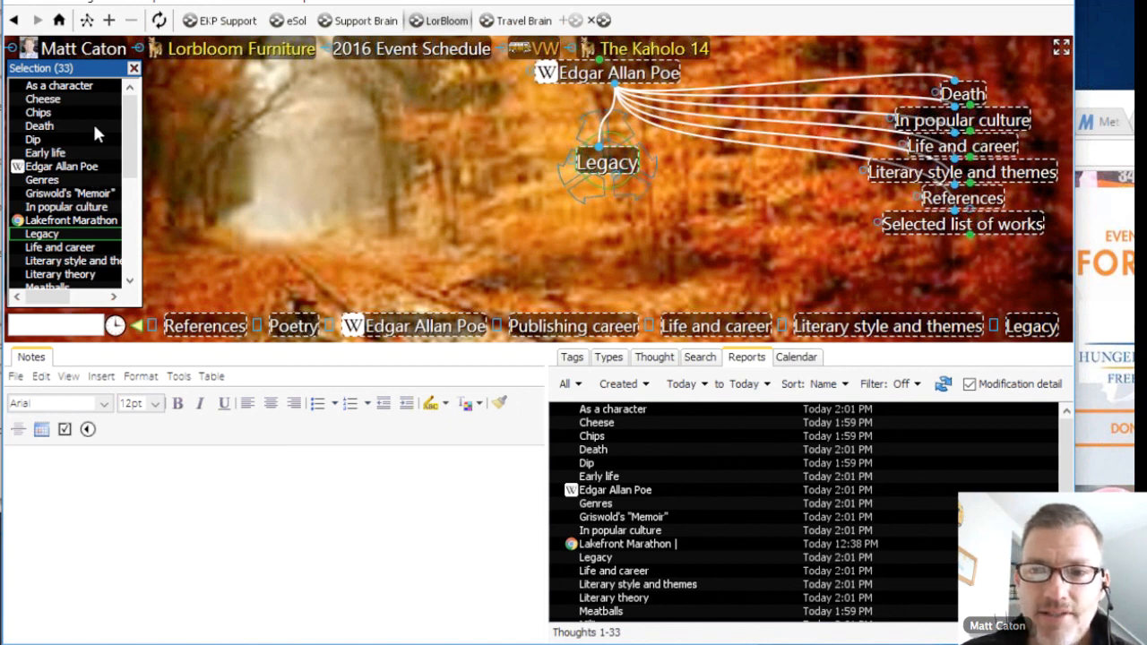
Remove the Lakefront Marathon, Pecan Pumpkin Butter and Turkey Trot thoughts from the selection
scroll(135, 139, down, 1)
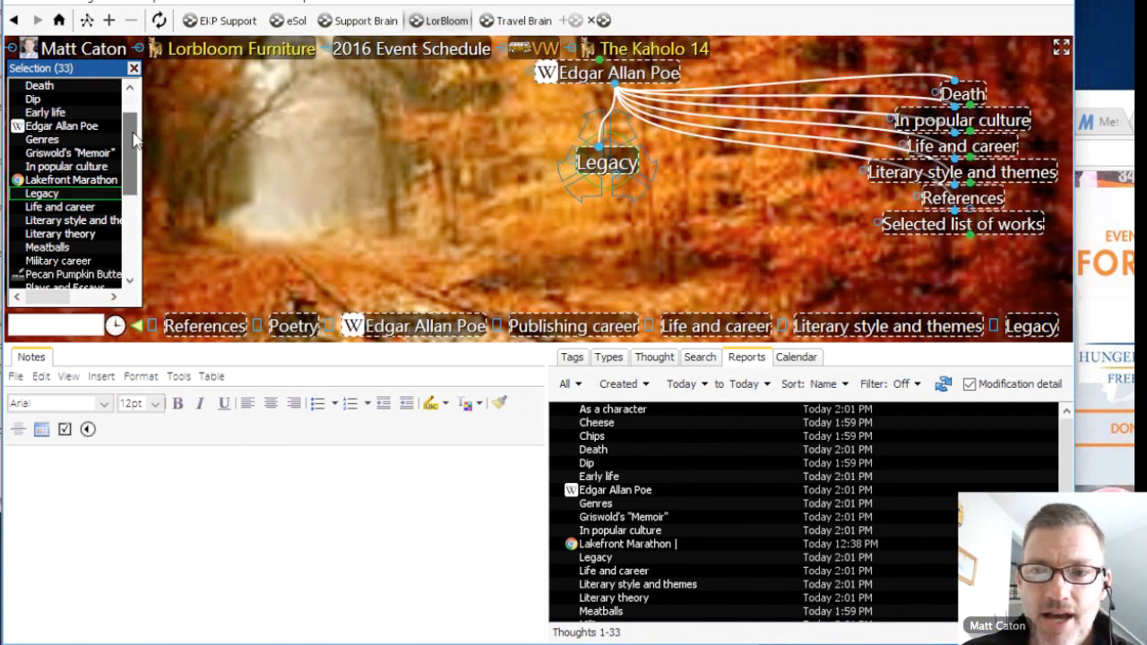
scroll(89, 166, down, 1)
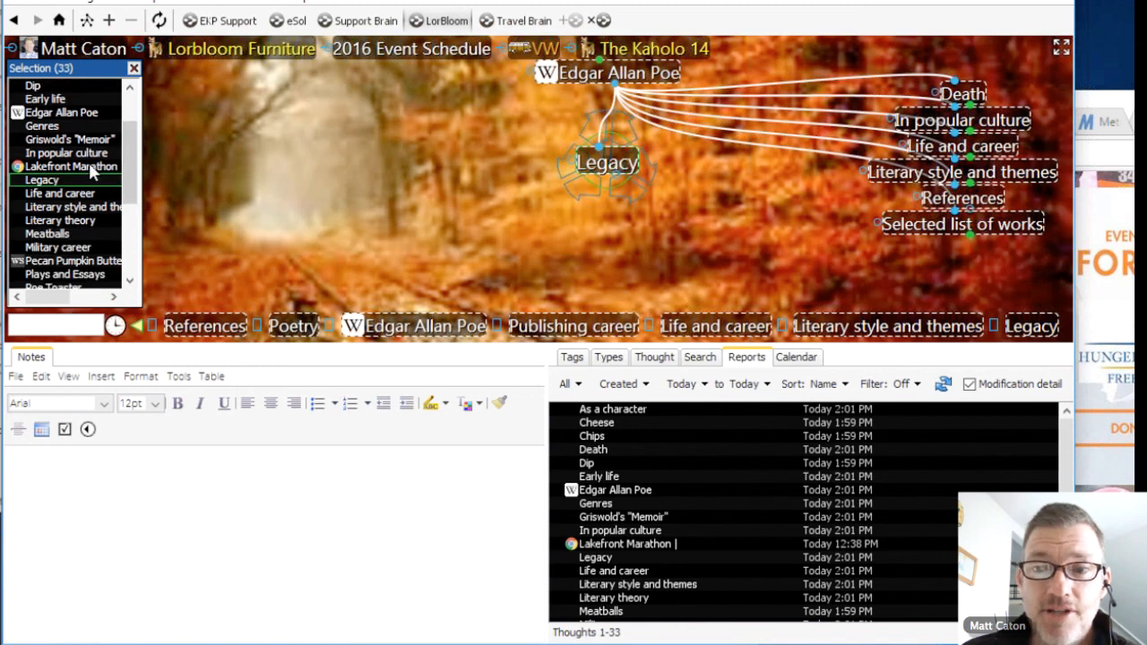
ctrl+click(89, 166)
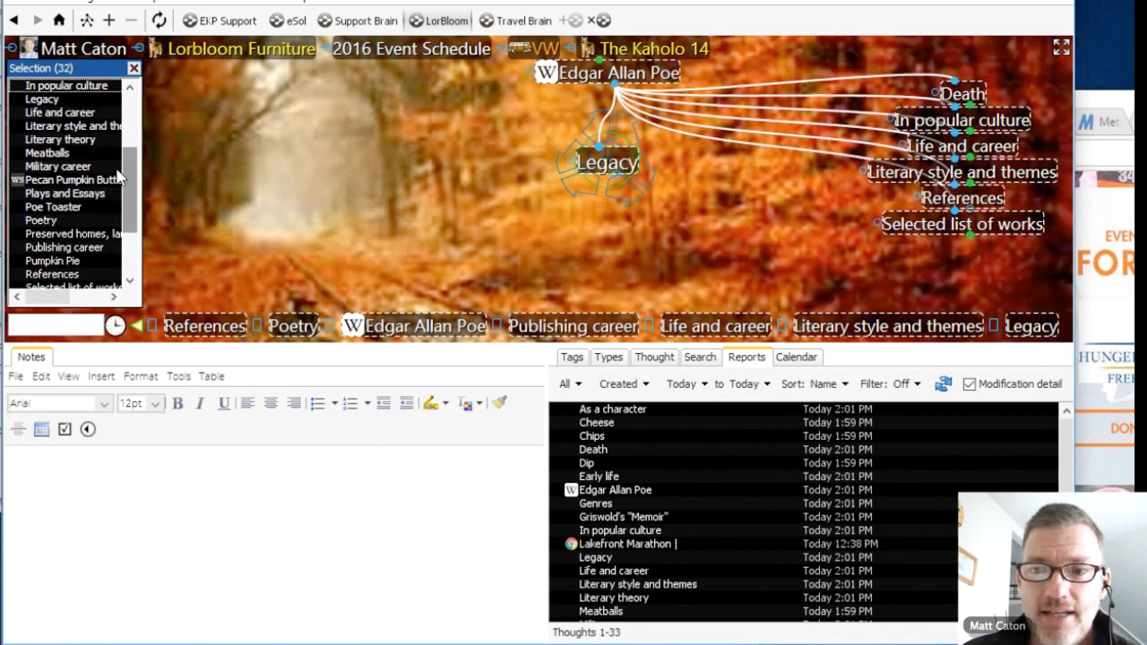
ctrl+click(119, 178)
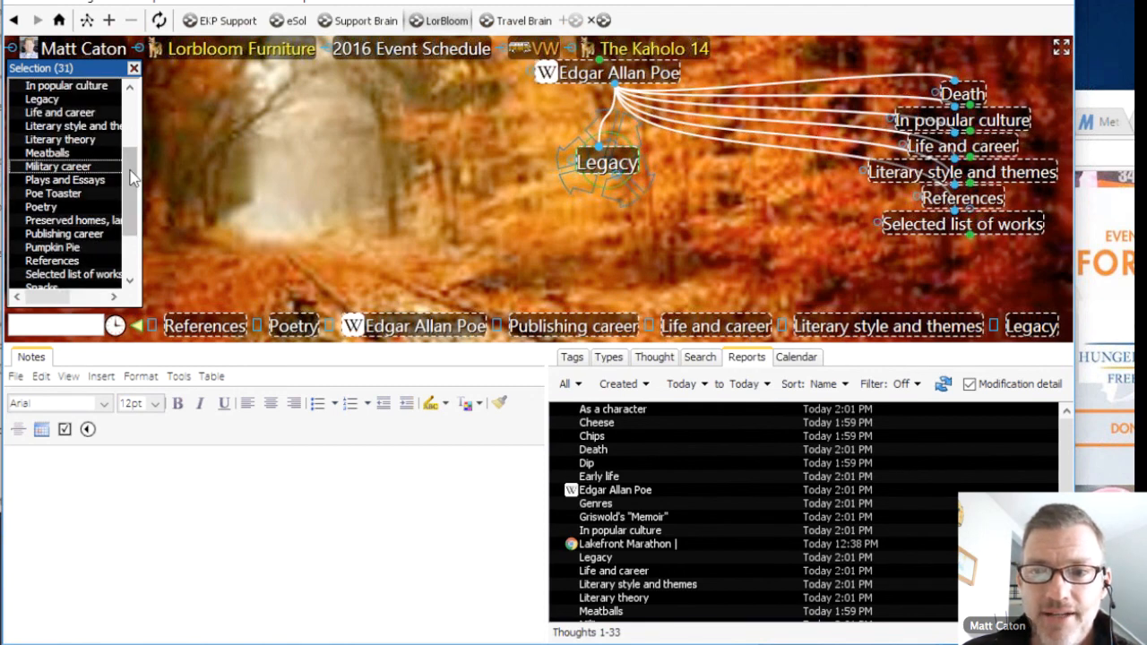
drag(130, 178, 65, 288)
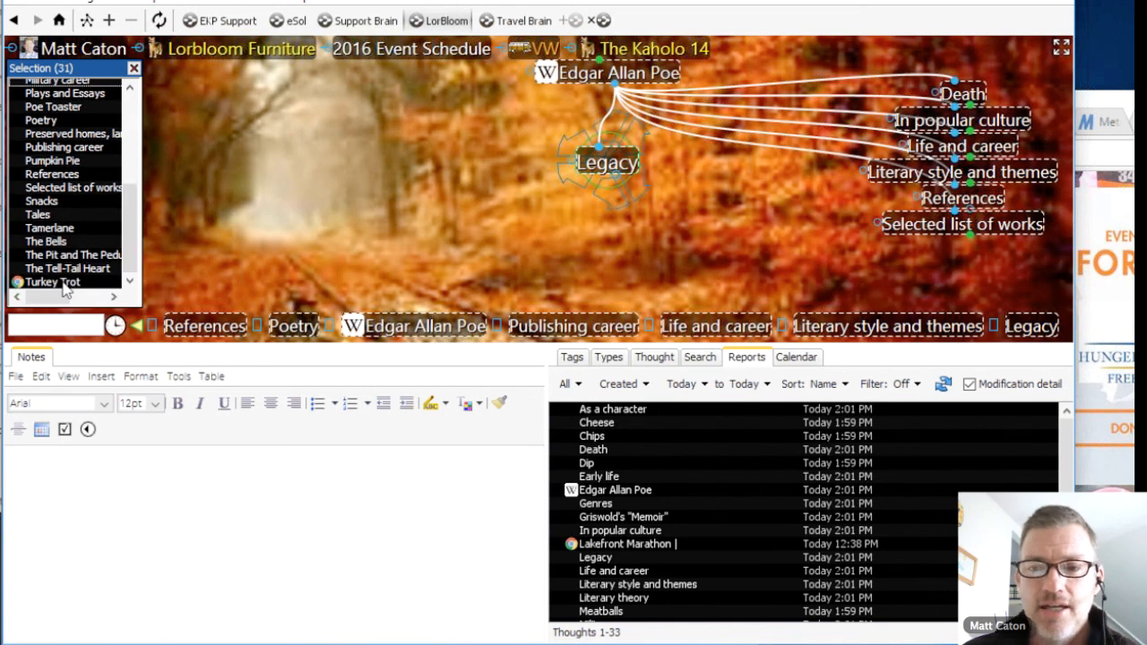
ctrl+click(62, 283)
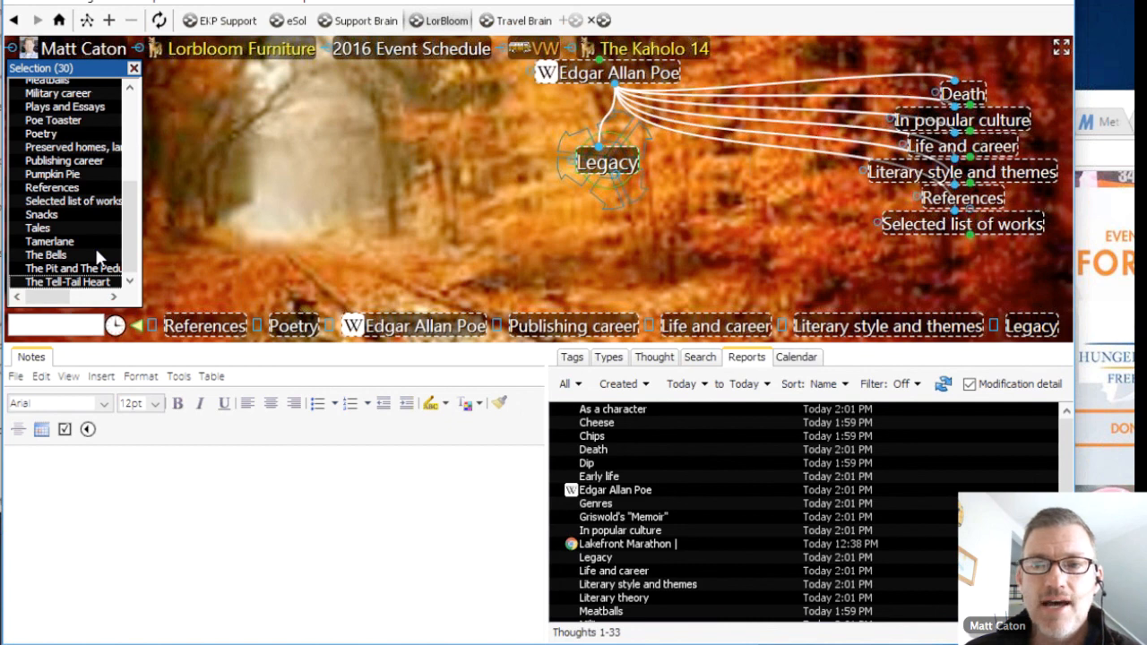
Forget the remaining selected thoughts and enlarge the plex by shrinking the notes and report area
scroll(83, 269, up, 4)
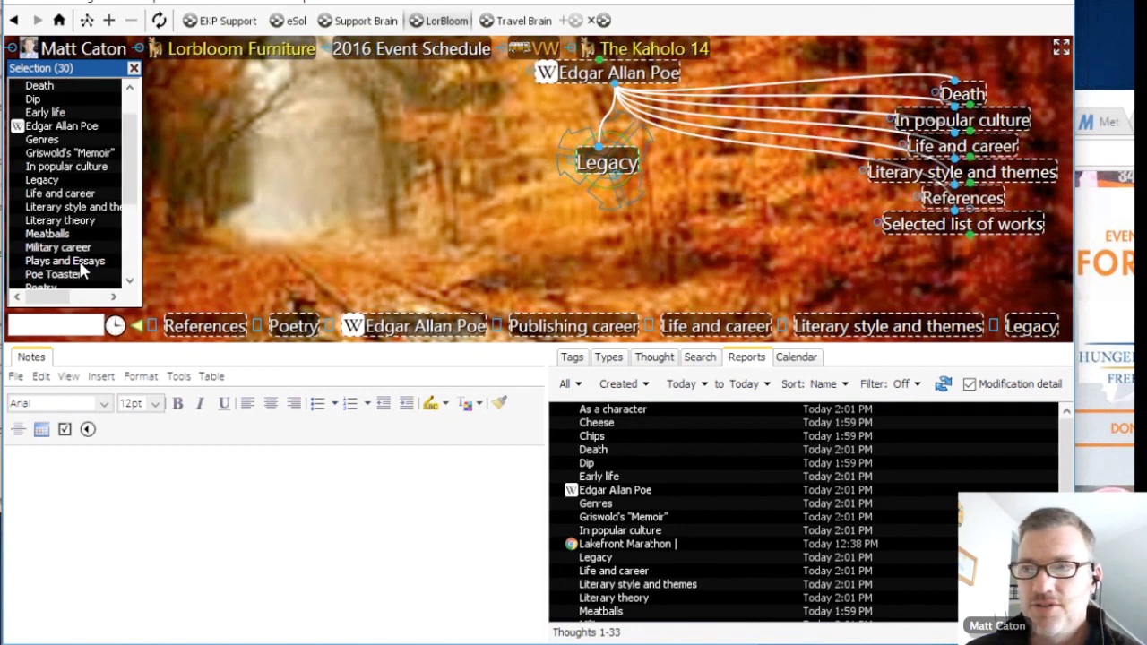
scroll(64, 143, up, 1)
right_click(64, 143)
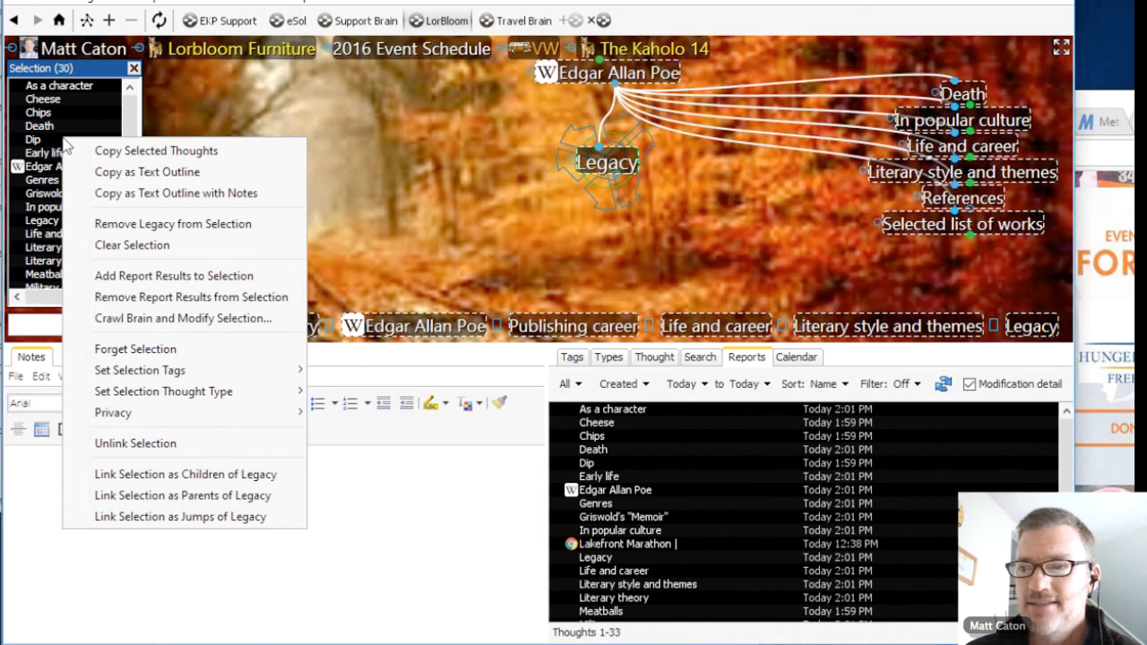
click(125, 350)
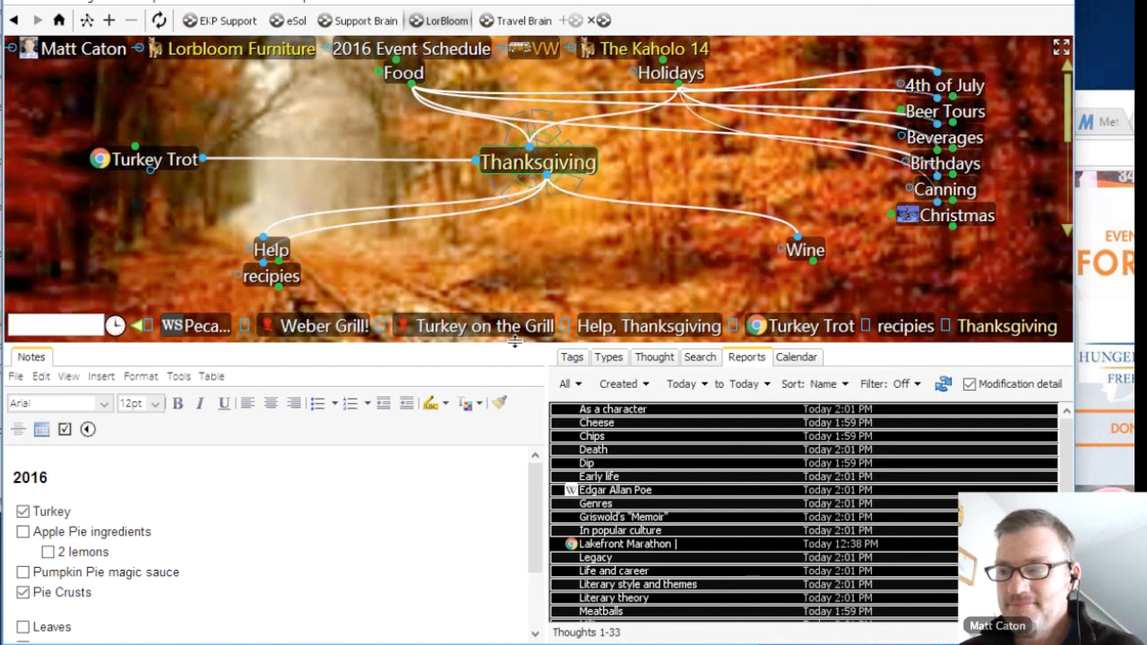
drag(515, 341, 517, 402)
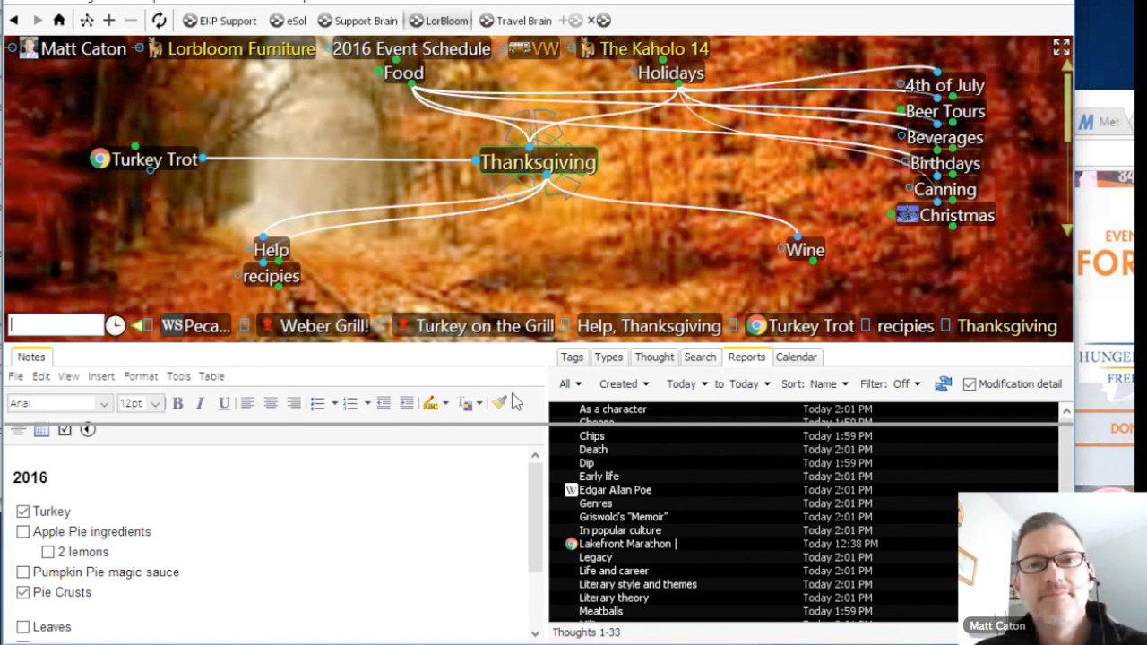
drag(516, 402, 516, 405)
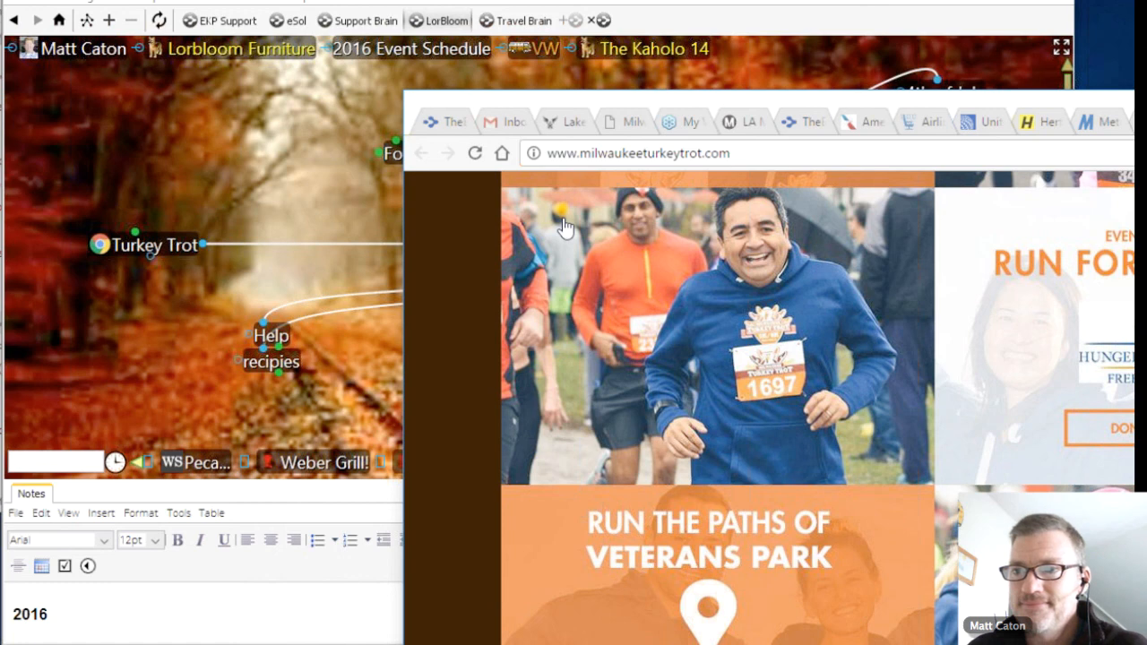
drag(564, 103, 406, 81)
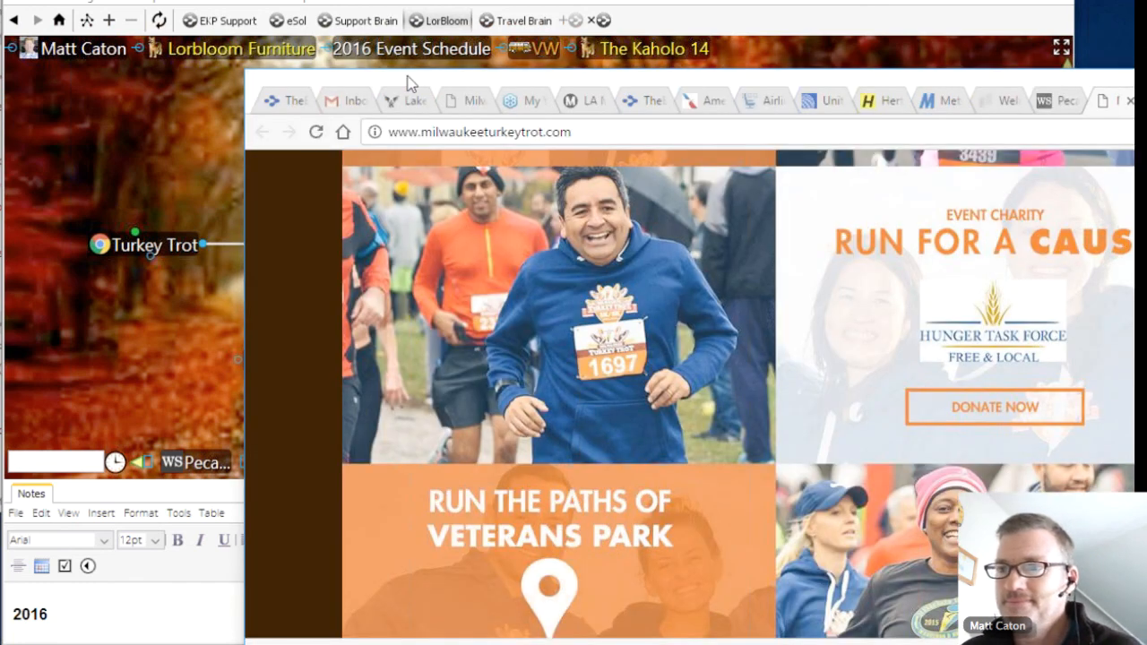
click(518, 133)
text(www.the)
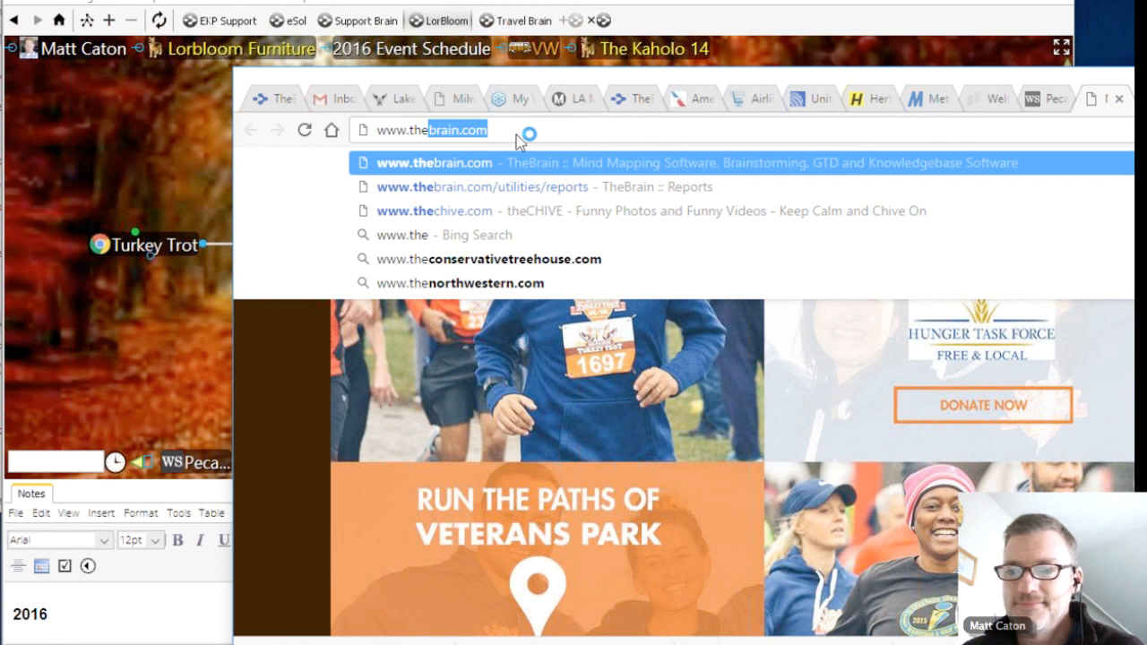
key(Return)
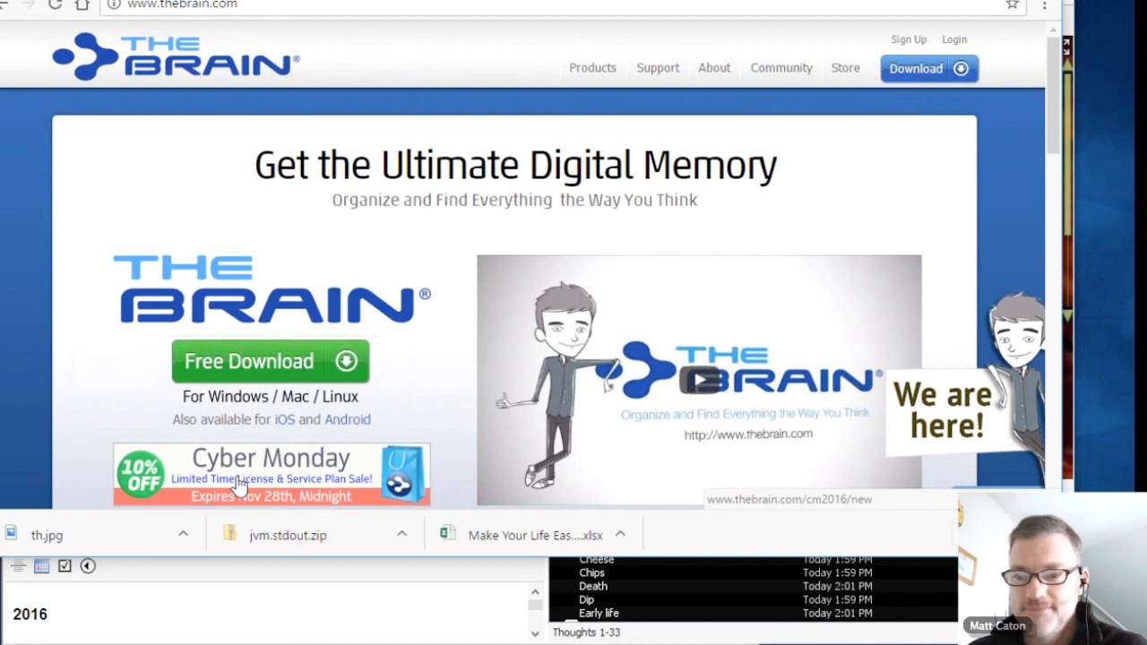
Look through the TheBrain home page for the Cyber Monday offer, the TheBrain 9 beta release and the web events
scroll(323, 375, down, 2)
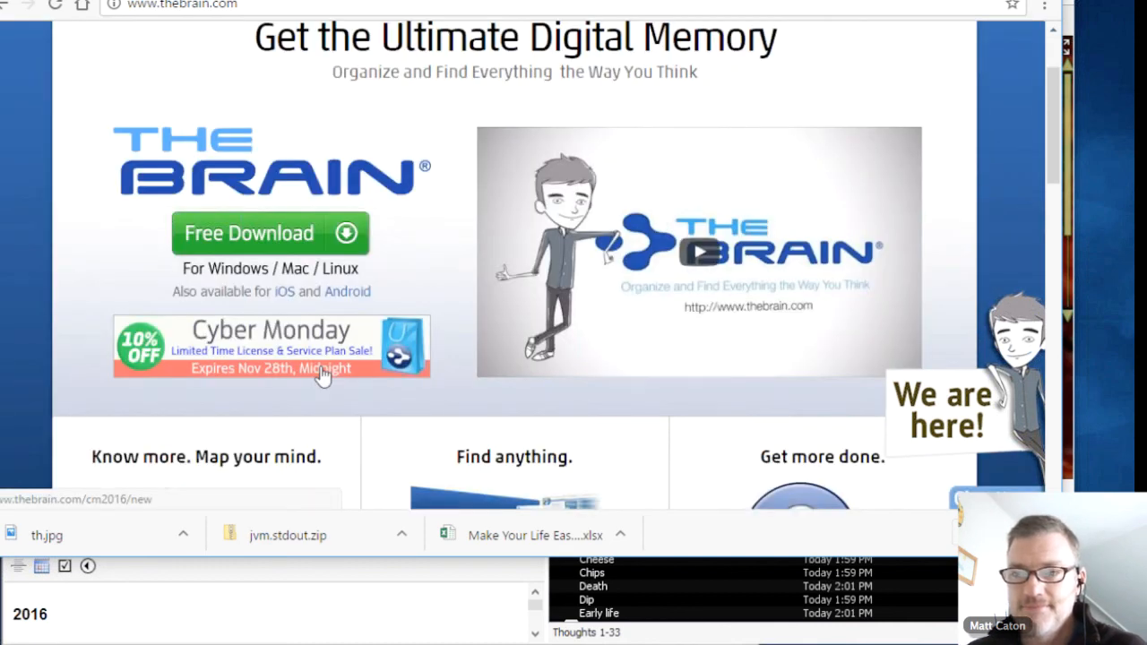
scroll(323, 375, down, 1)
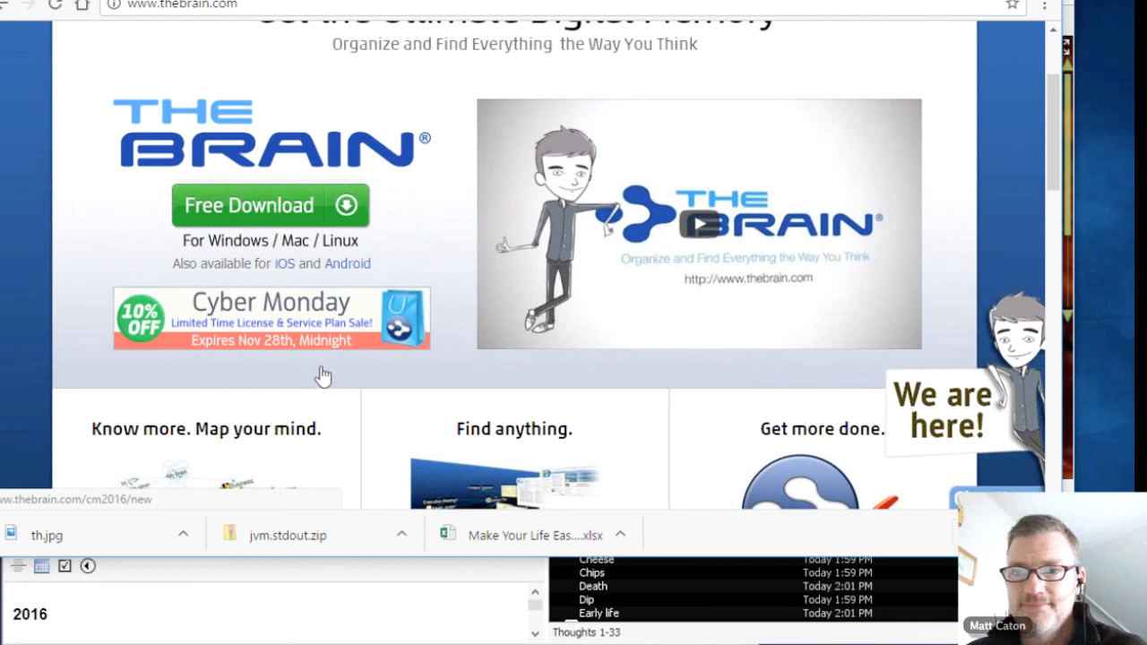
scroll(322, 375, down, 10)
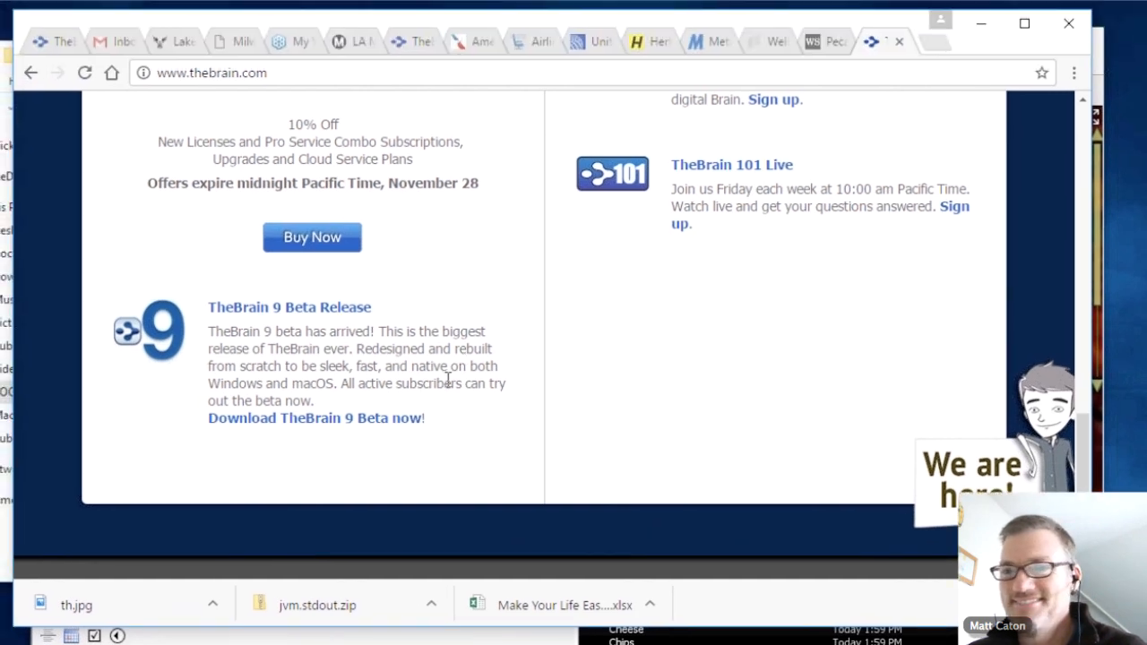
scroll(448, 380, up, 1)
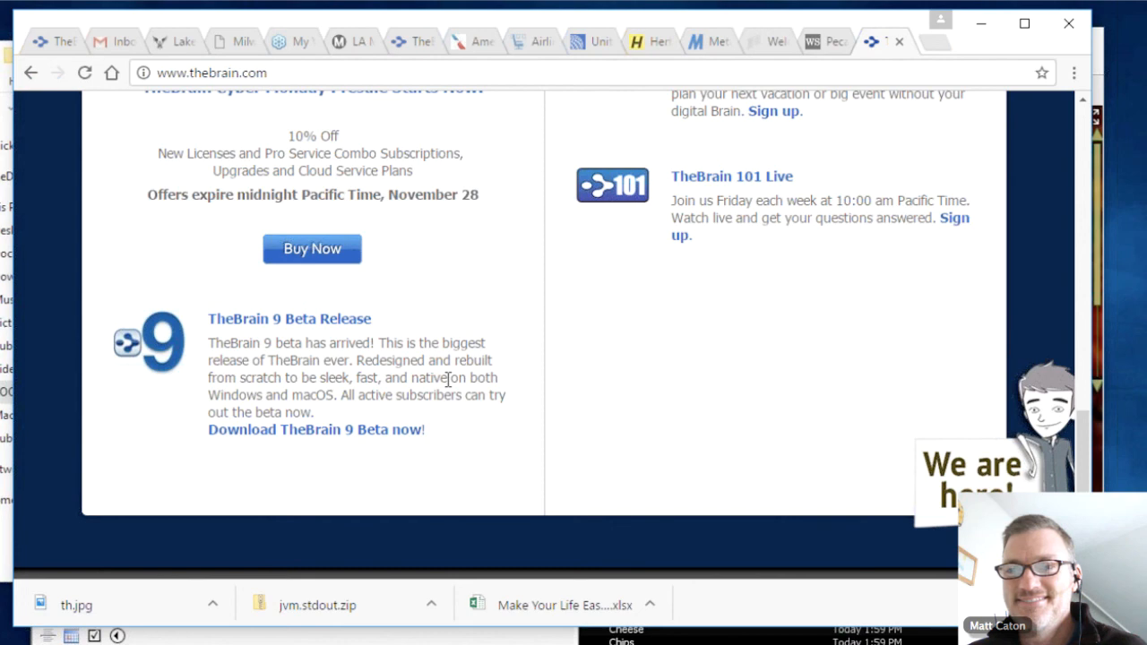
scroll(448, 378, up, 3)
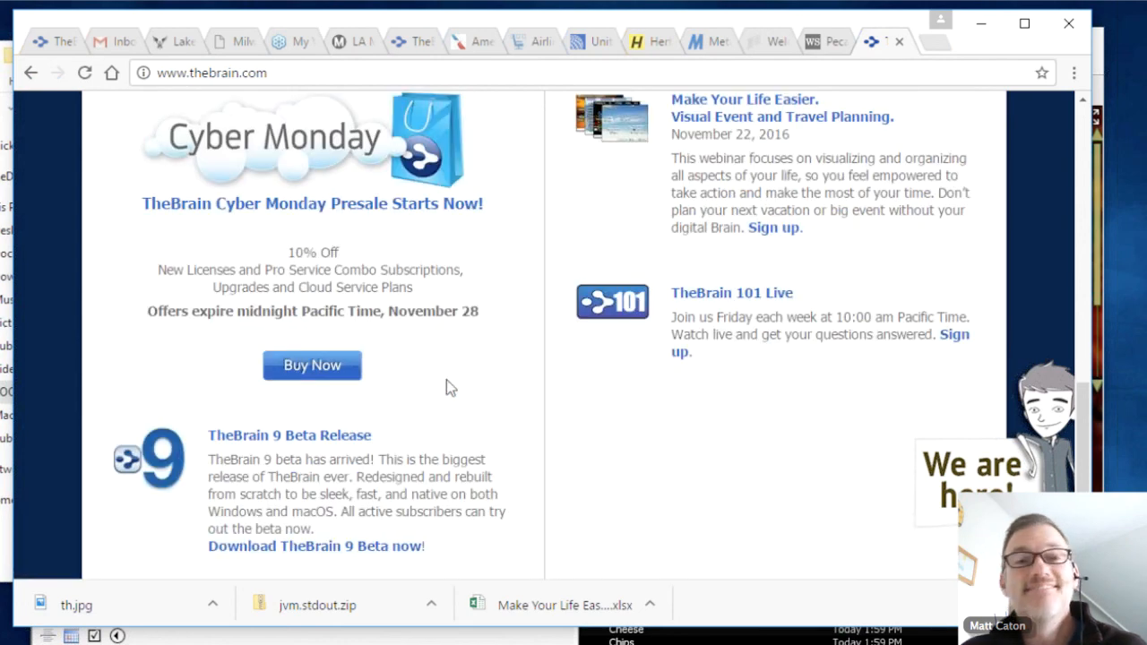
scroll(483, 335, up, 10)
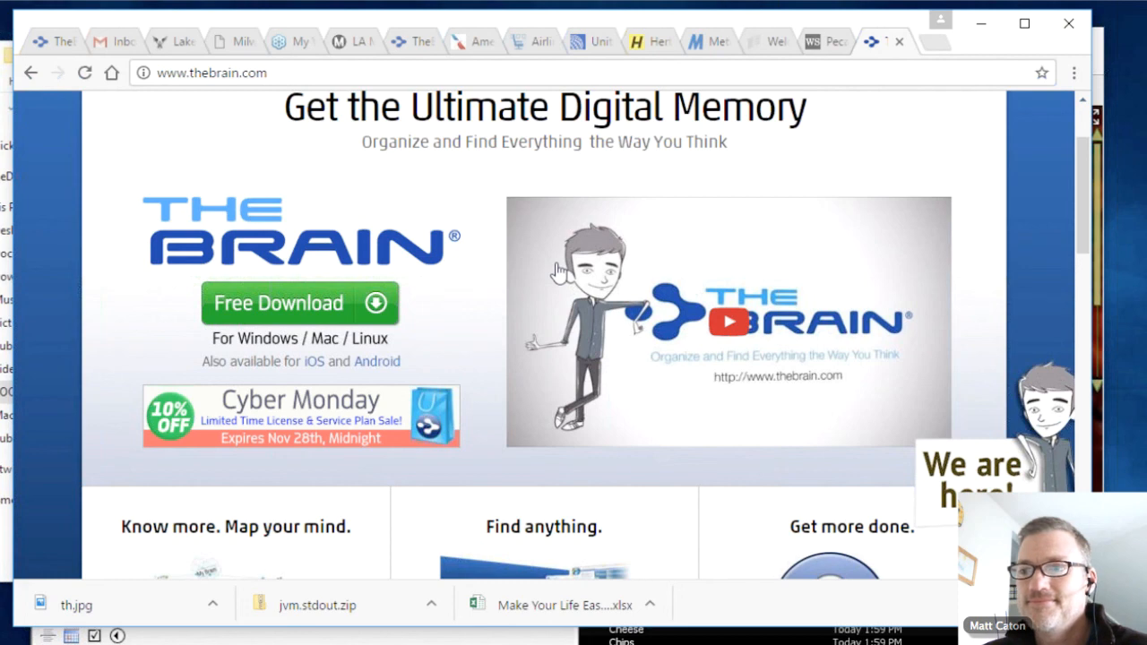
scroll(558, 272, down, 1)
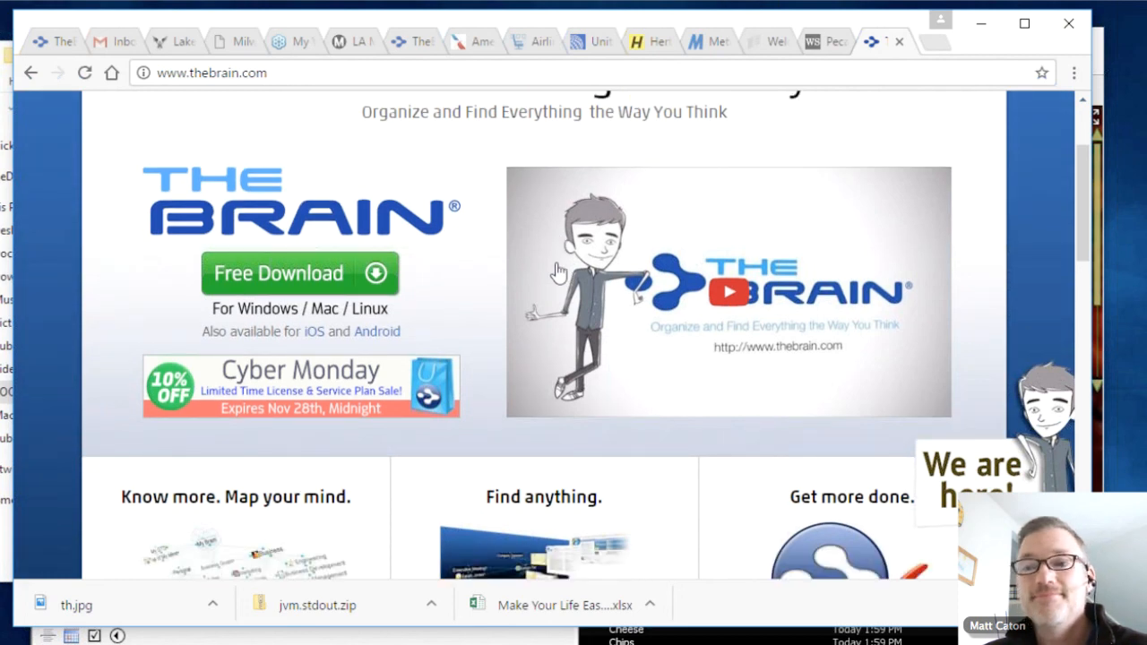
scroll(557, 272, down, 6)
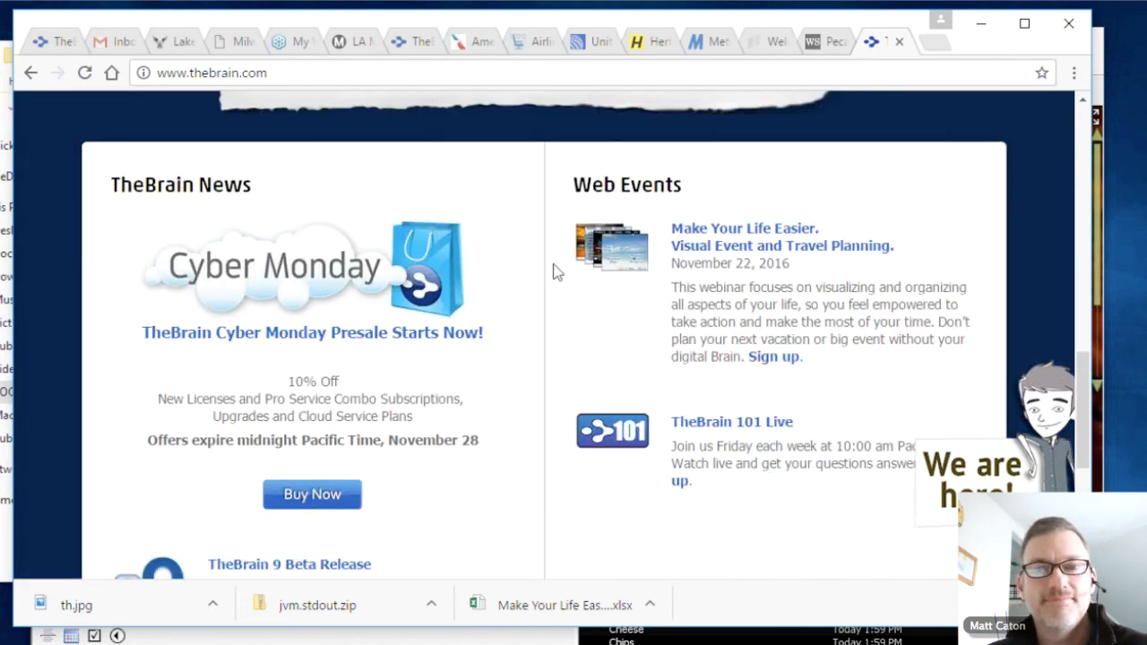
scroll(558, 269, up, 7)
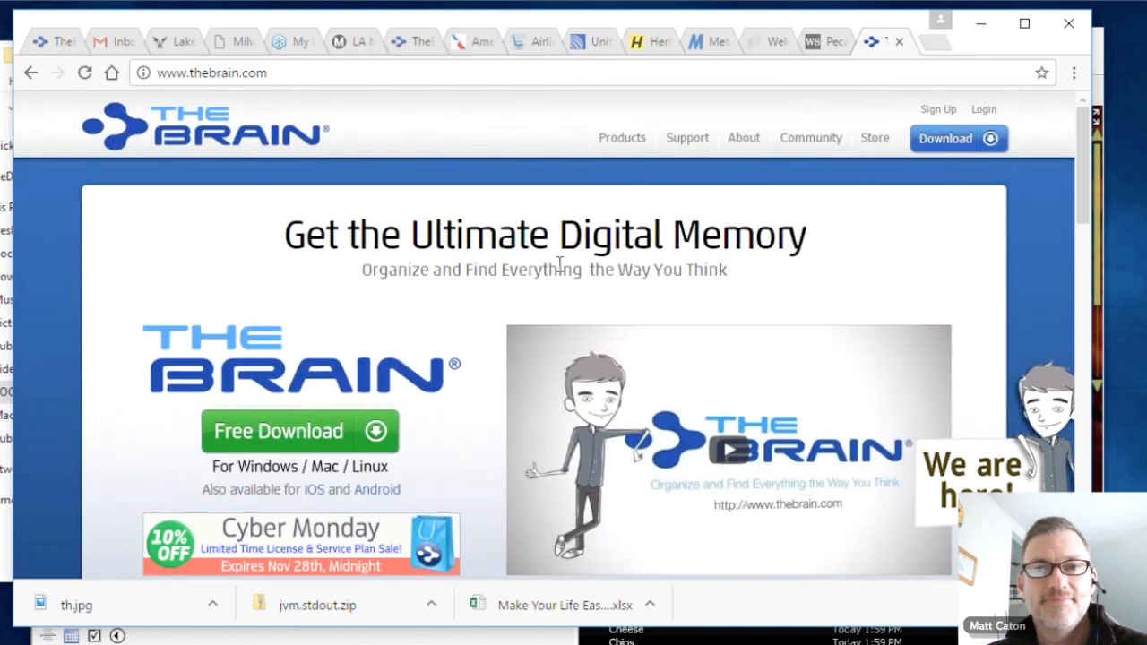